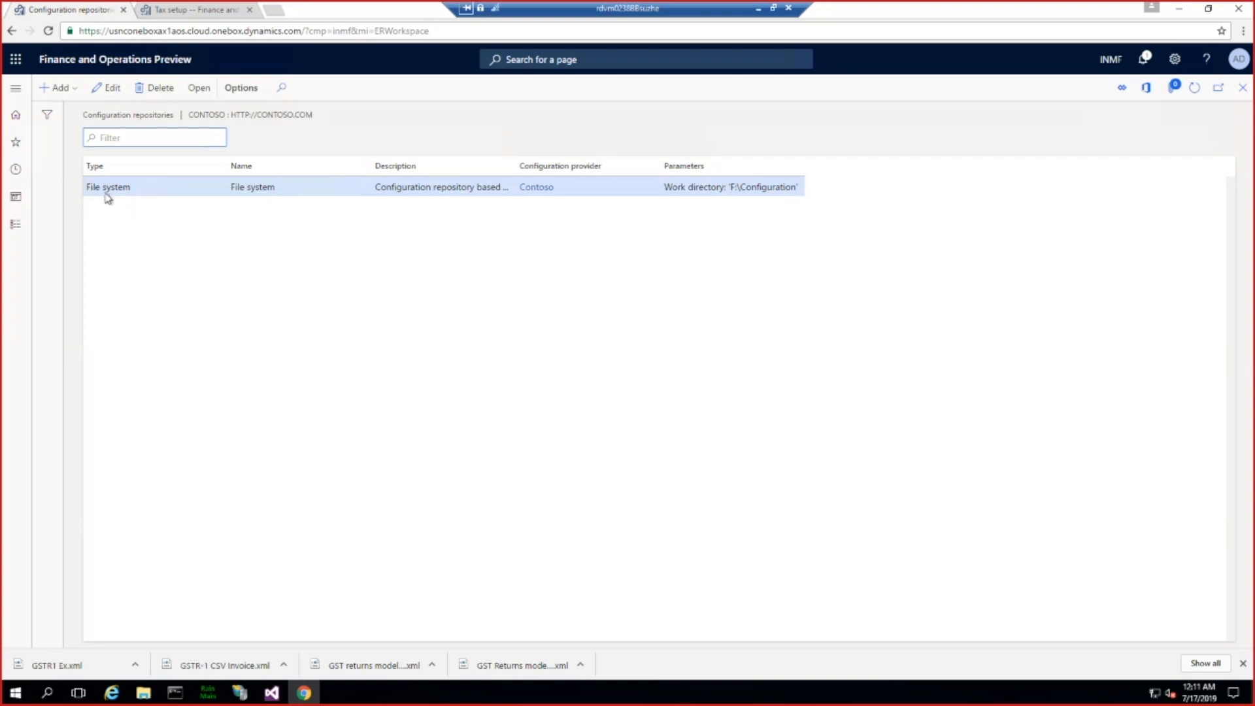
Step: Open the File system configuration repository and check the versions of GSTR-1 CSV, GSTR-2 CSV and GSTR-1 Govt. offline tool CSV
left_click(193, 96)
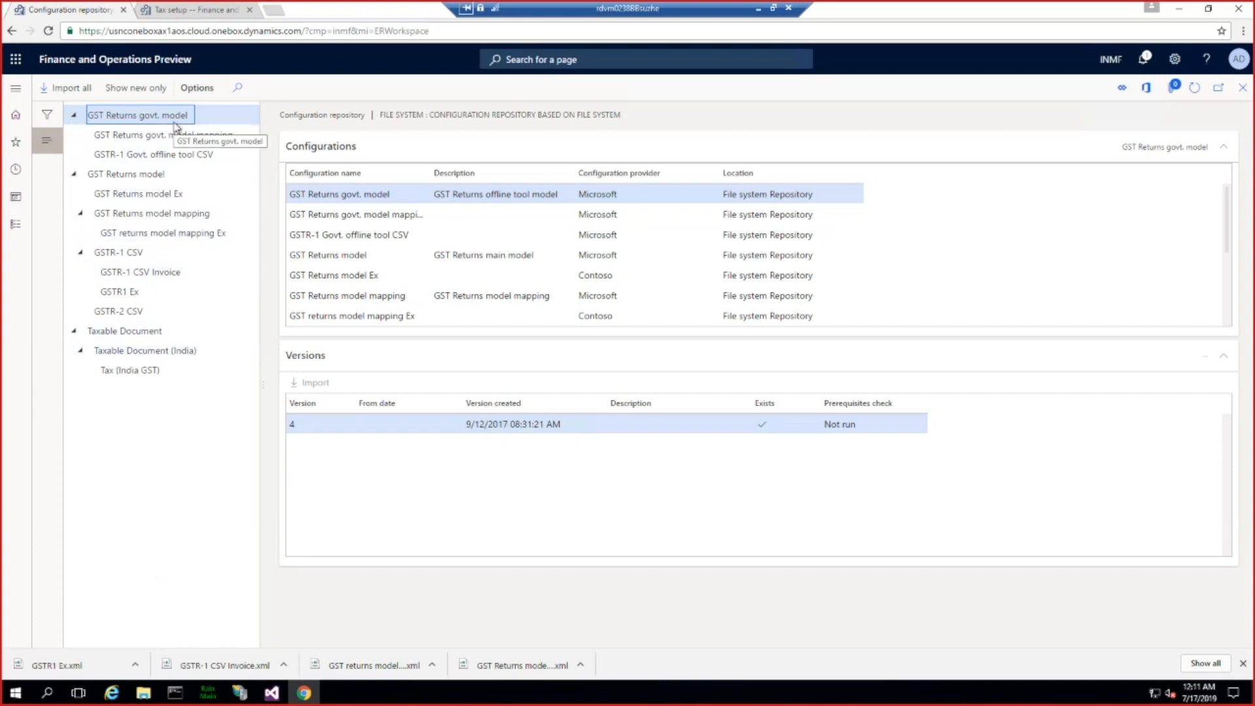
left_click(127, 253)
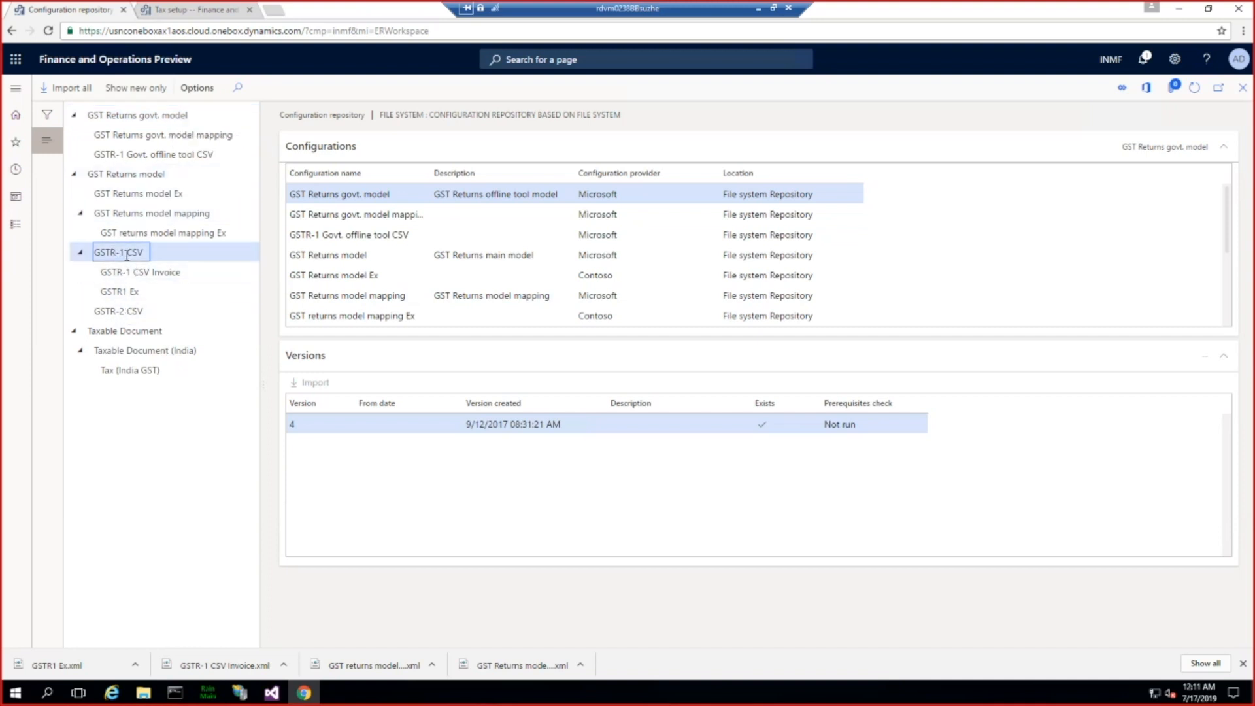
left_click(112, 311)
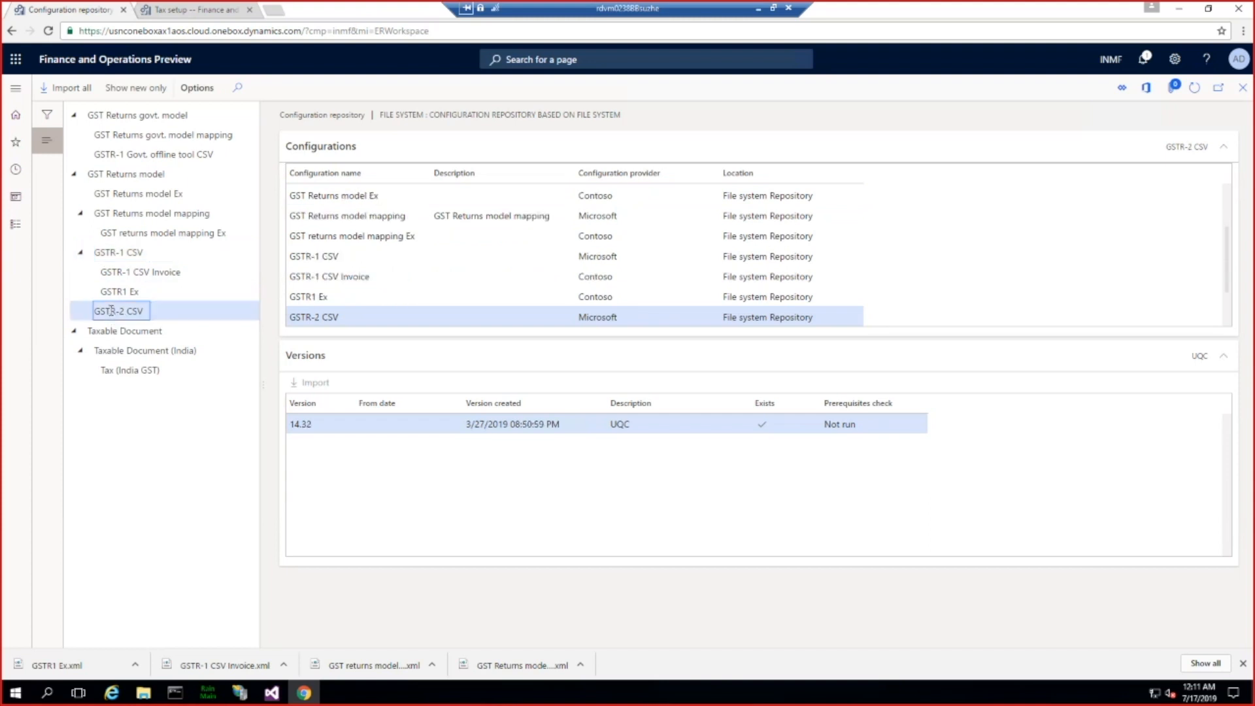
left_click(157, 154)
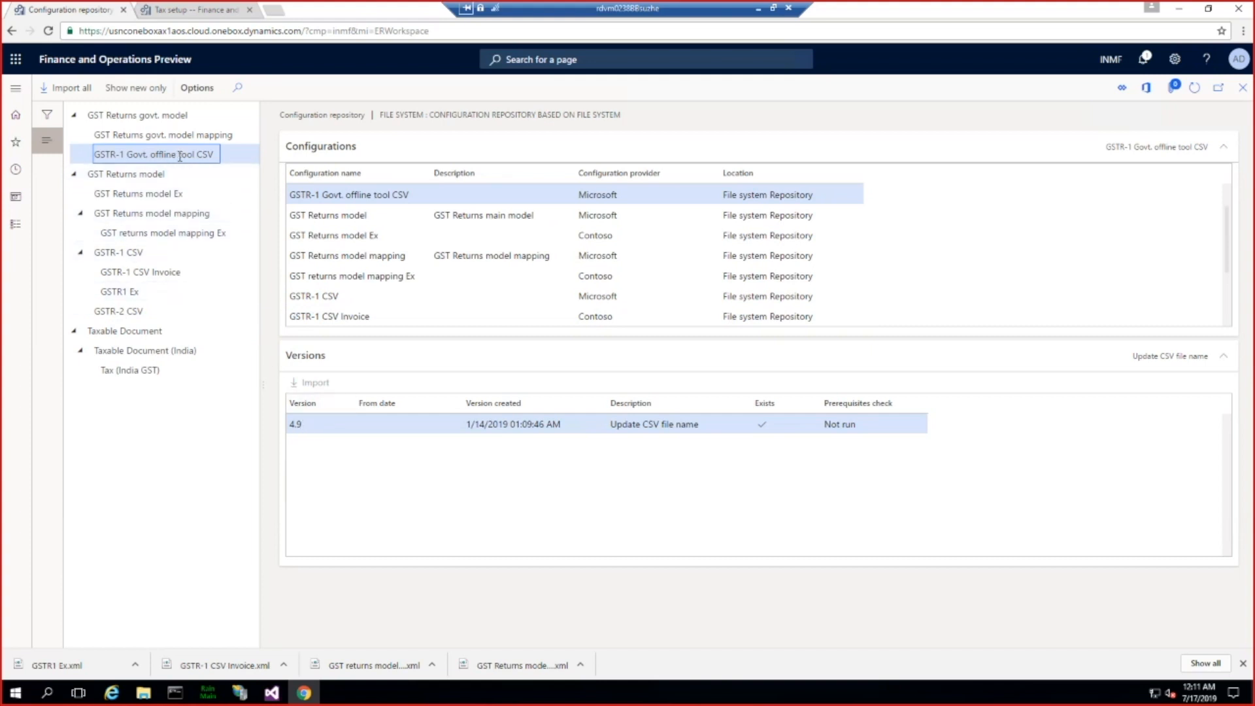
left_click(318, 425)
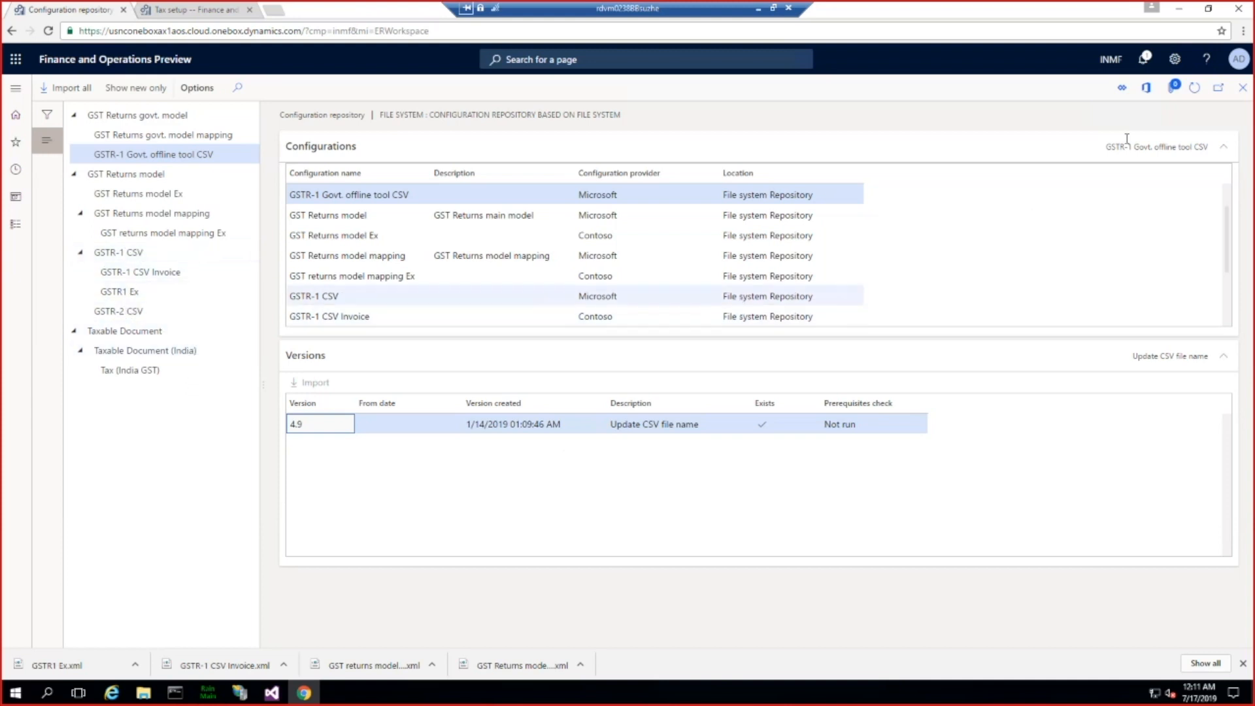
Step: Return to the localization workspace and examine the reporting configurations under GST Returns model, including its model mapping and GSTR-1 CSV branches
left_click(1243, 87)
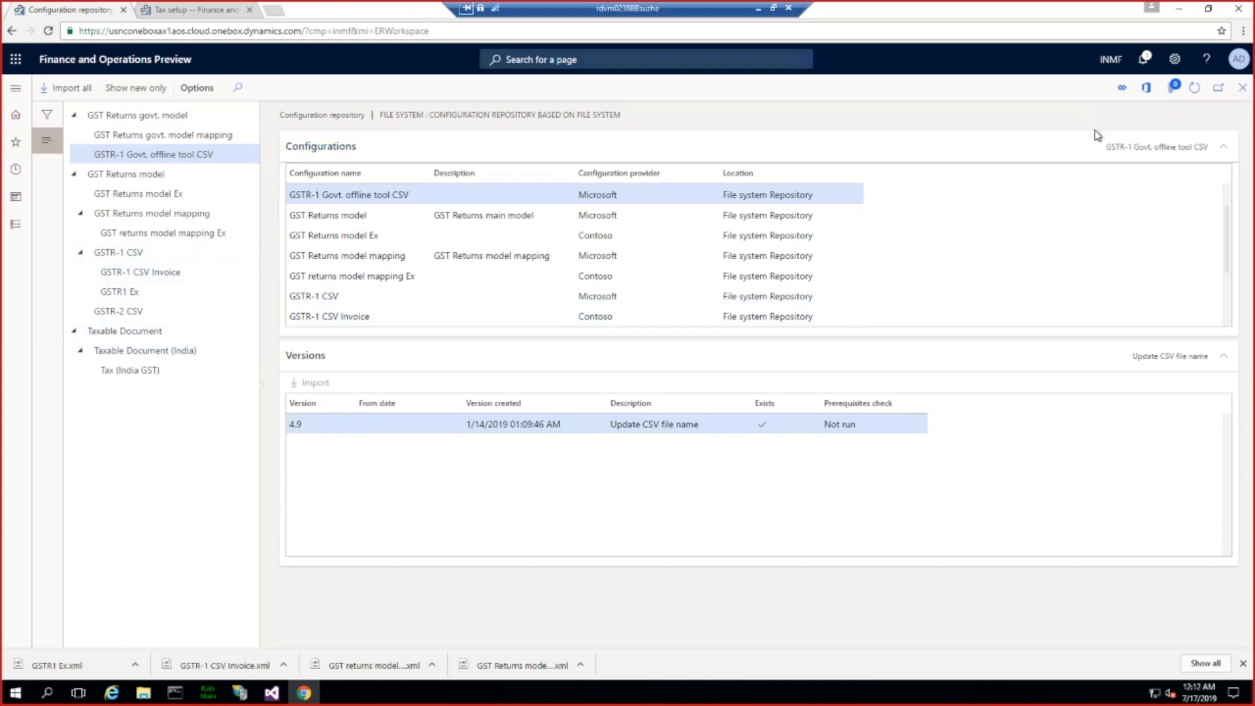
left_click(1242, 88)
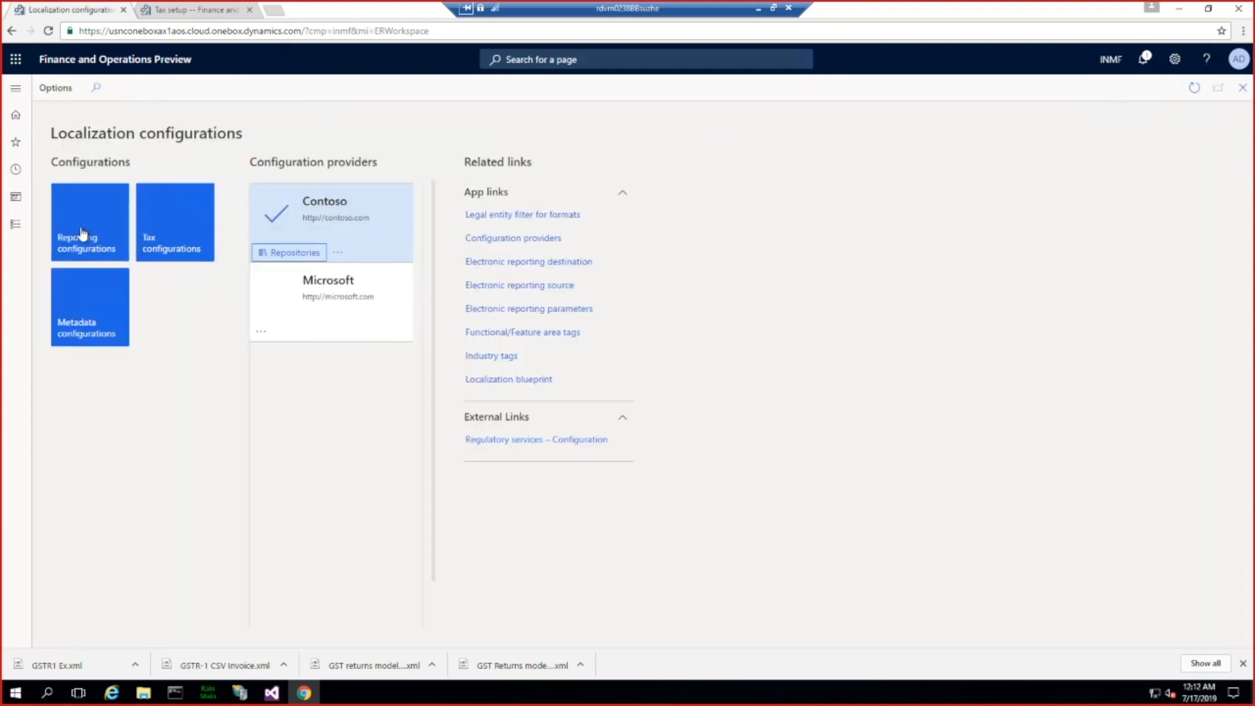
left_click(83, 230)
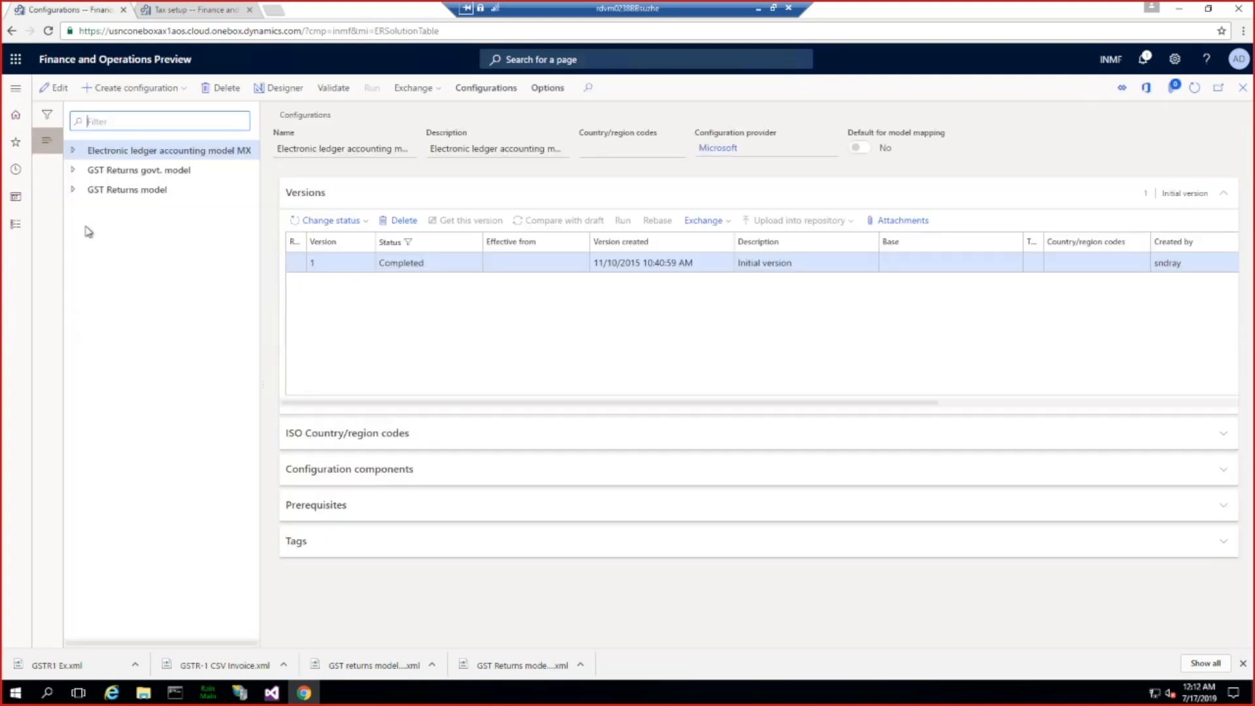
left_click(72, 189)
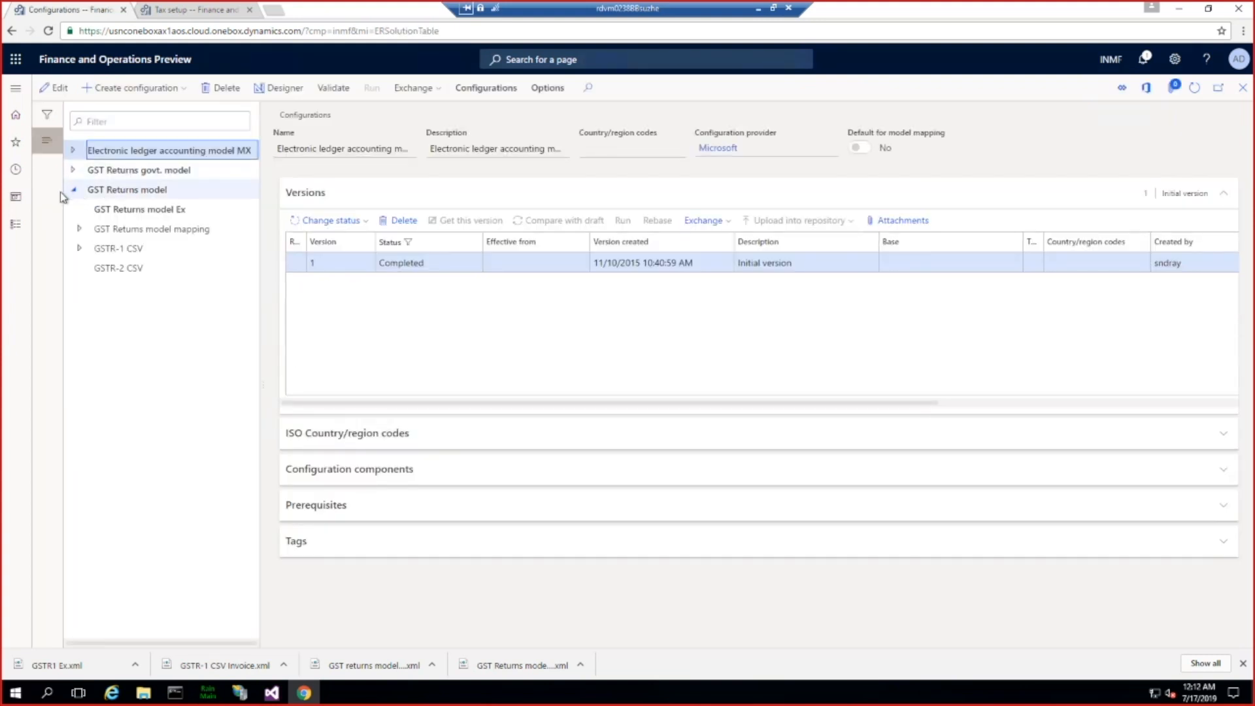
left_click(81, 229)
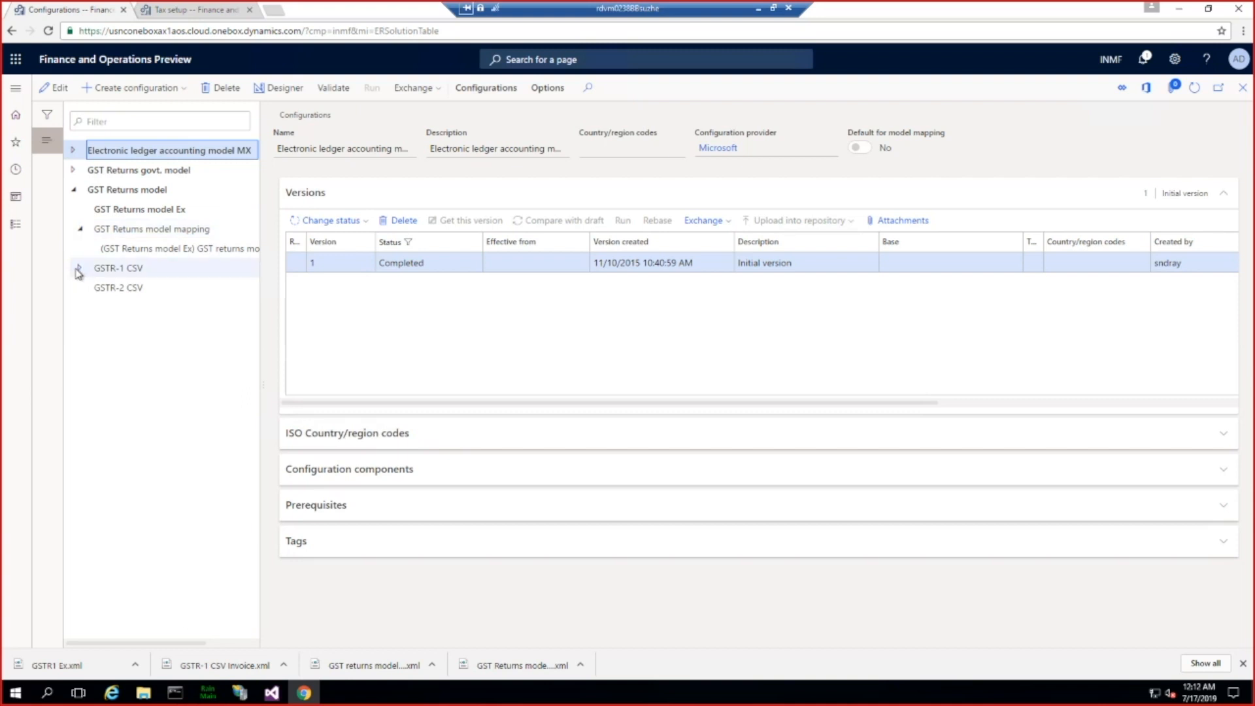
left_click(79, 269)
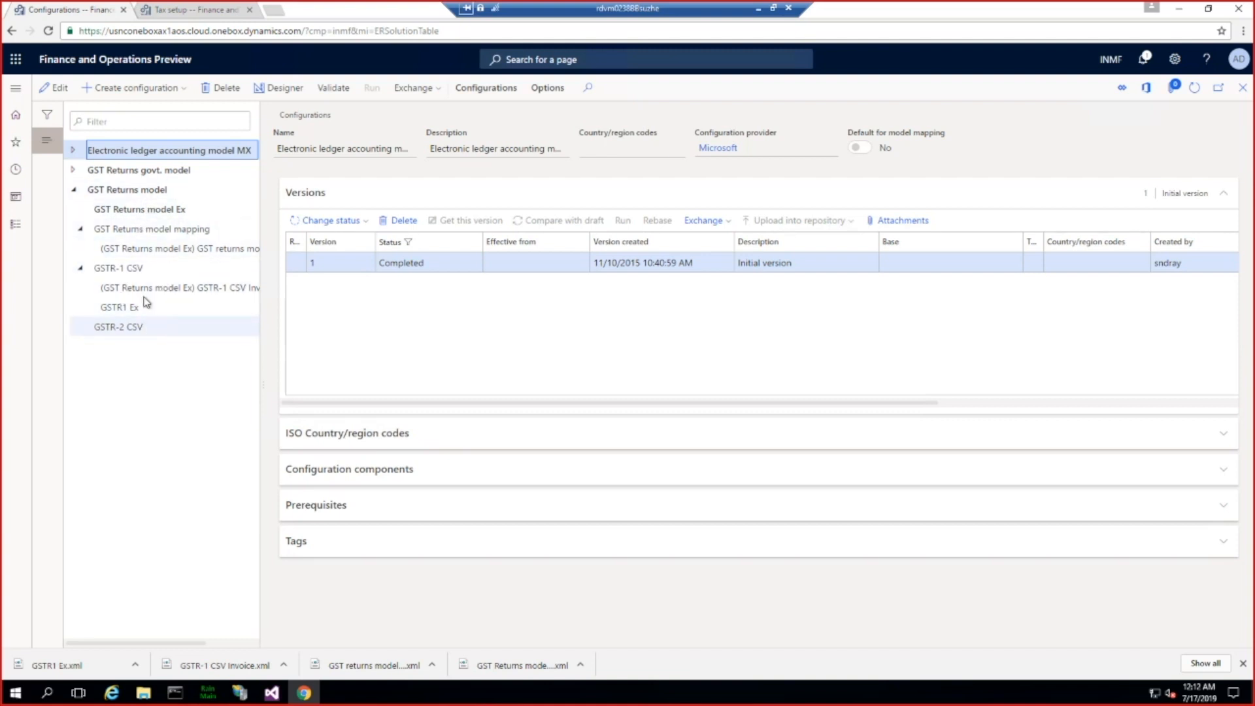
Step: Go to the Tax setup page in the Tax module's tax configuration section
left_click(18, 92)
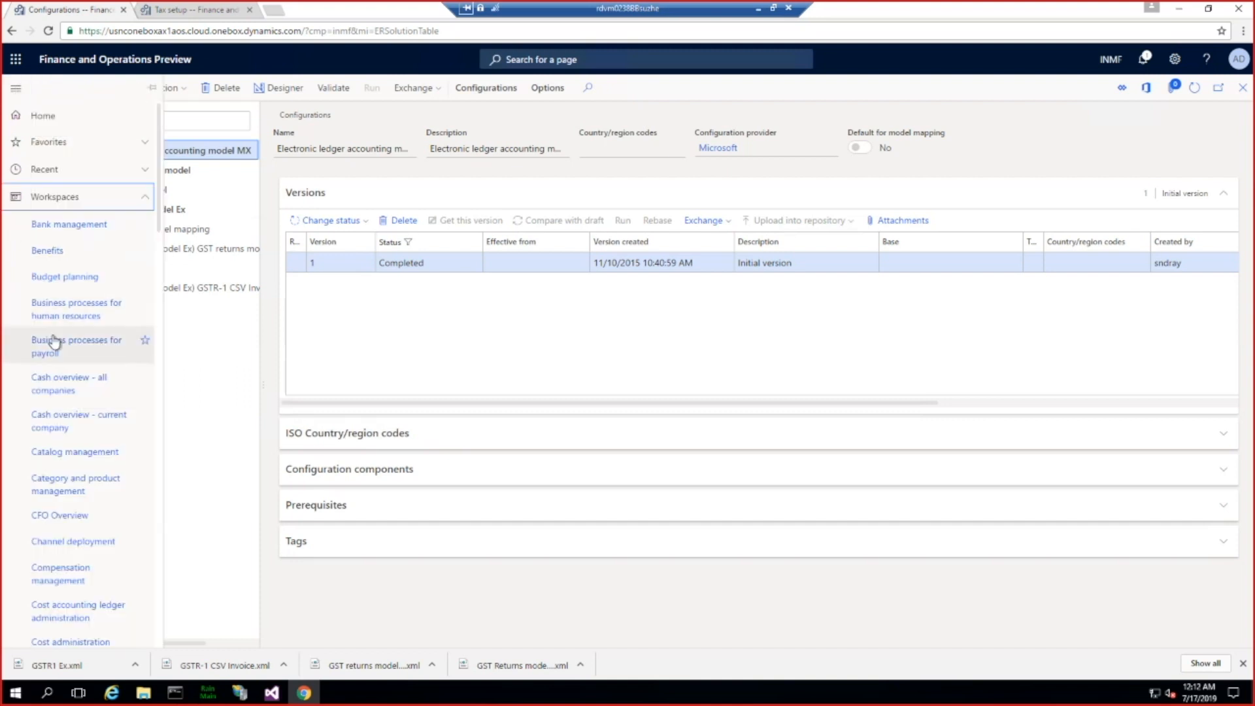
scroll(57, 341, "down", 4)
scroll(55, 342, "down", 12)
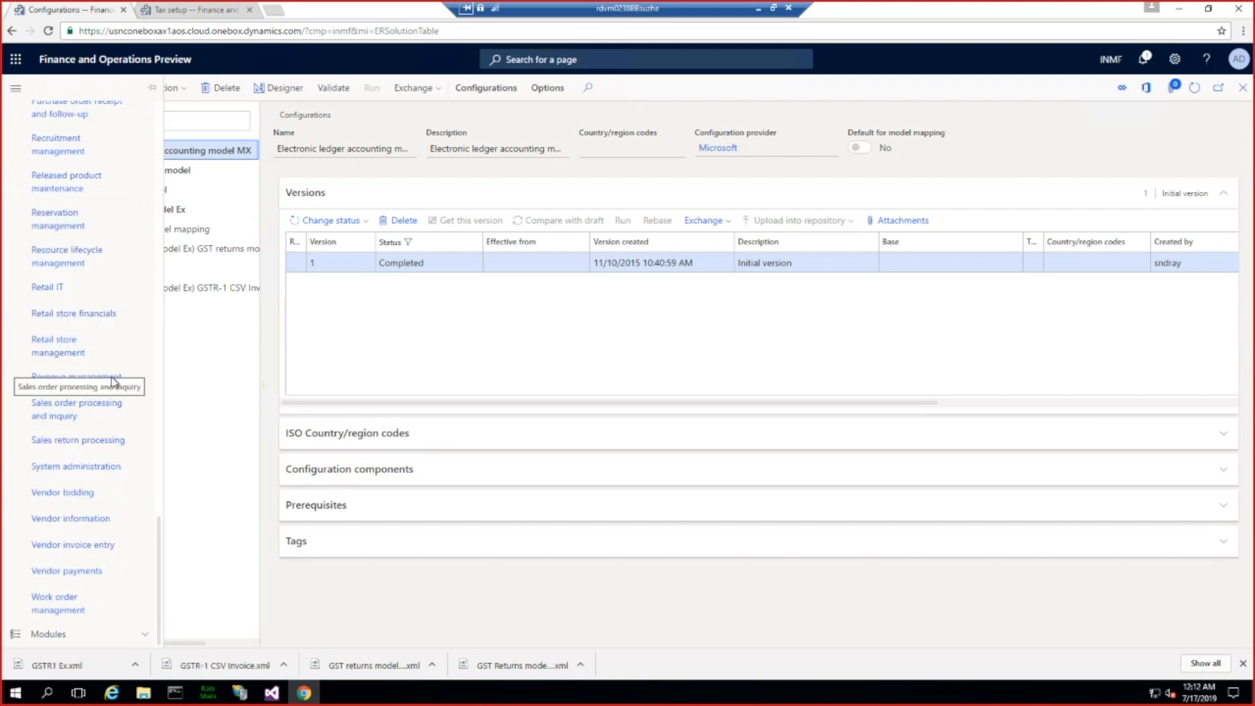
scroll(114, 382, "up", 12)
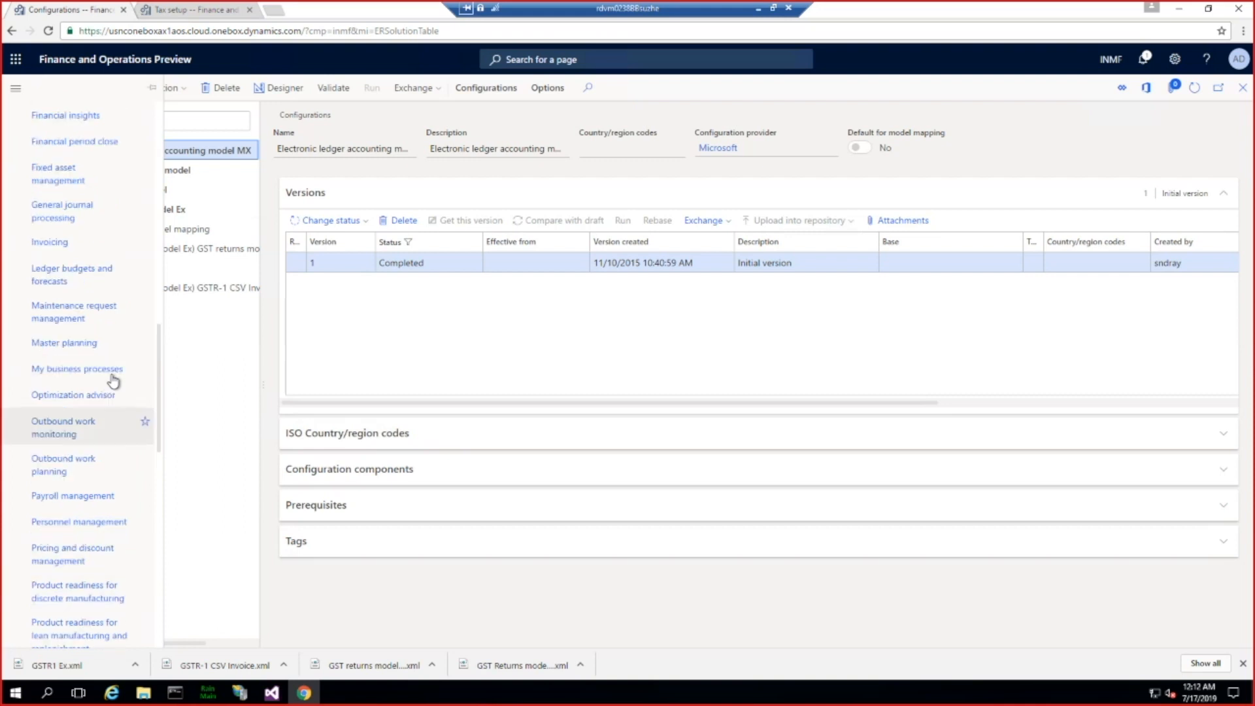
scroll(113, 381, "up", 8)
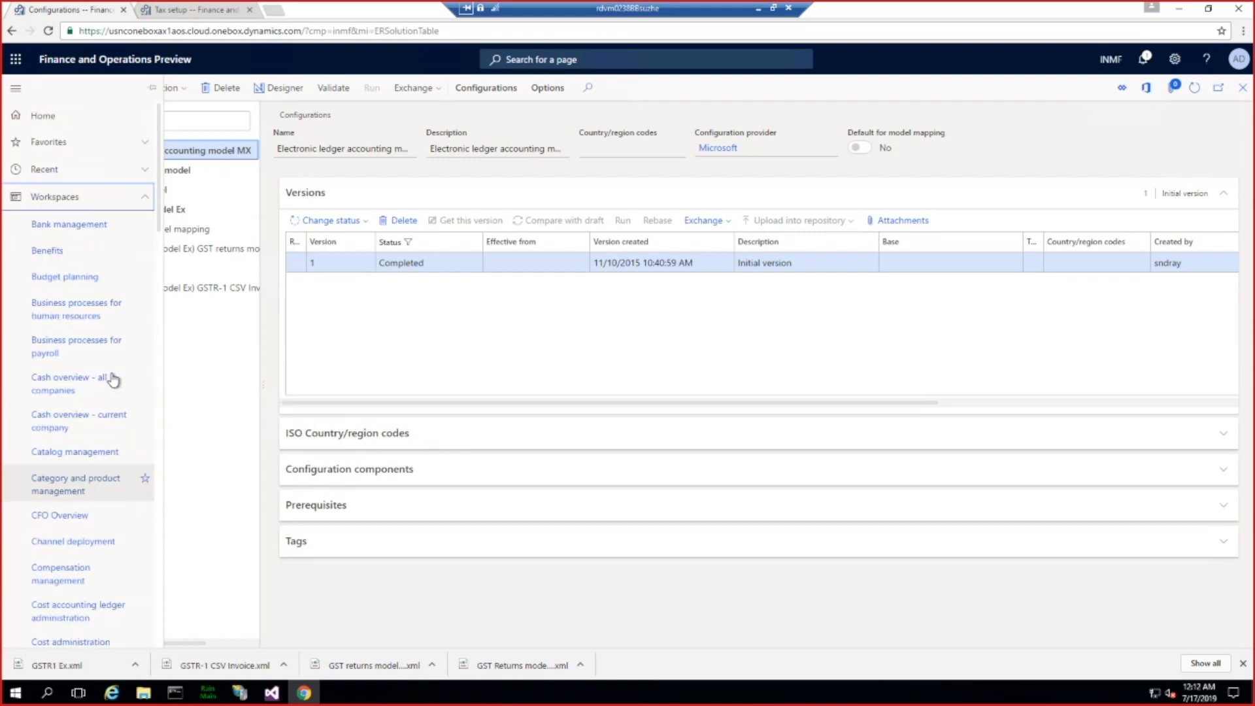
left_click(144, 196)
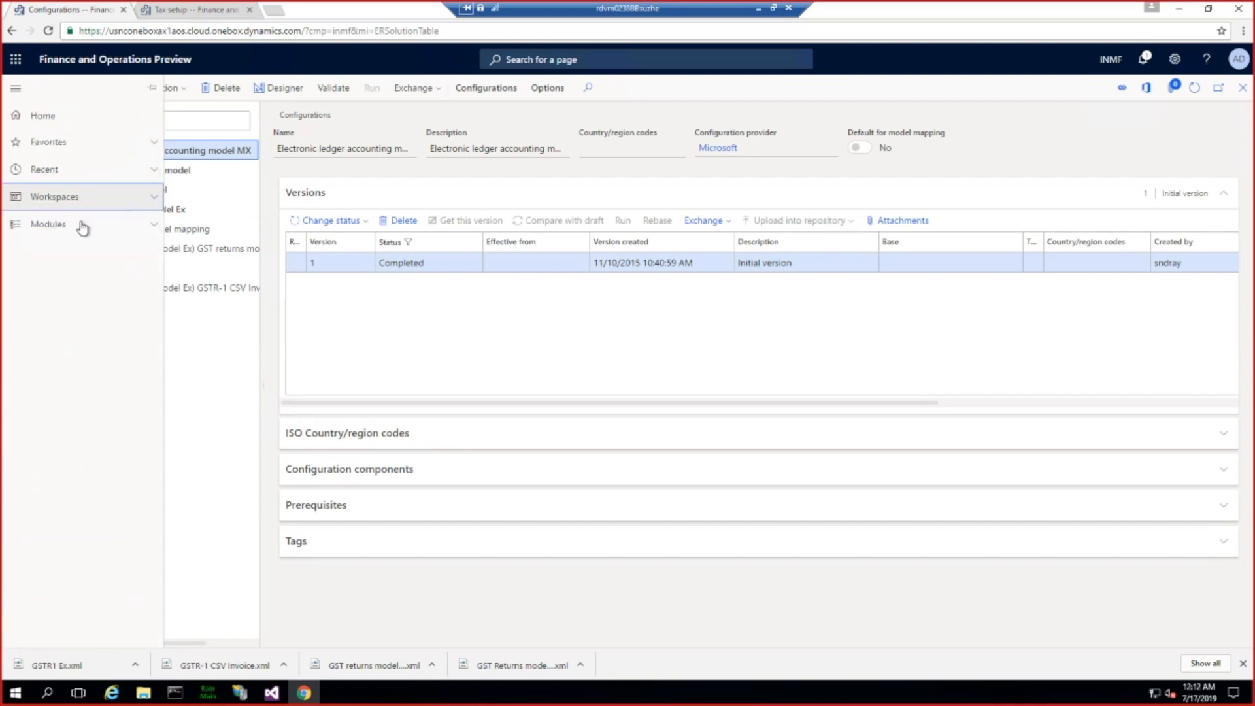
left_click(44, 226)
scroll(84, 443, "down", 10)
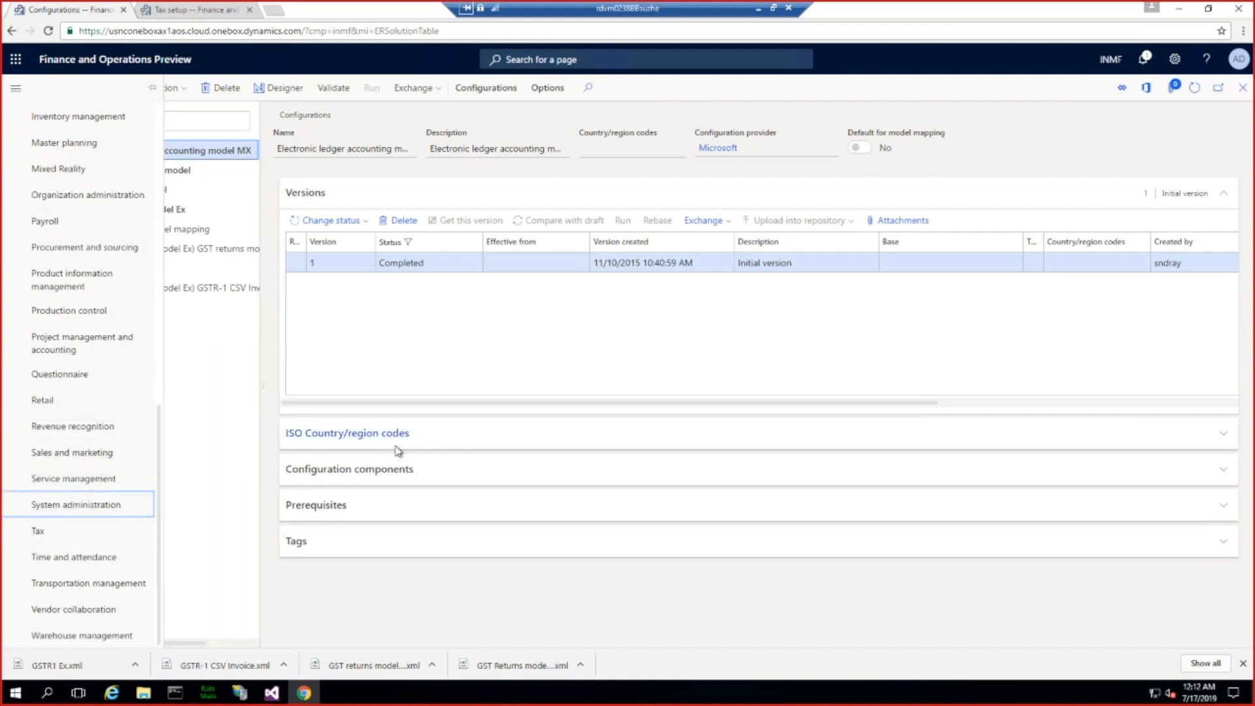
left_click(70, 533)
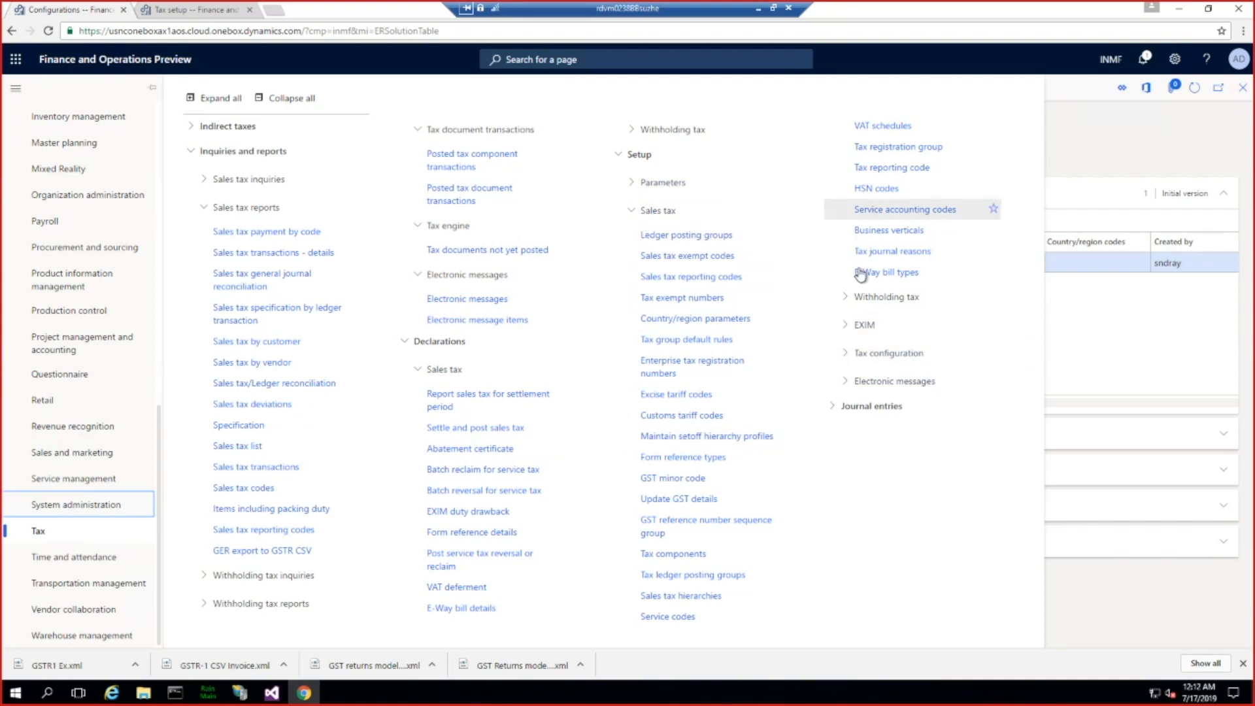
left_click(854, 354)
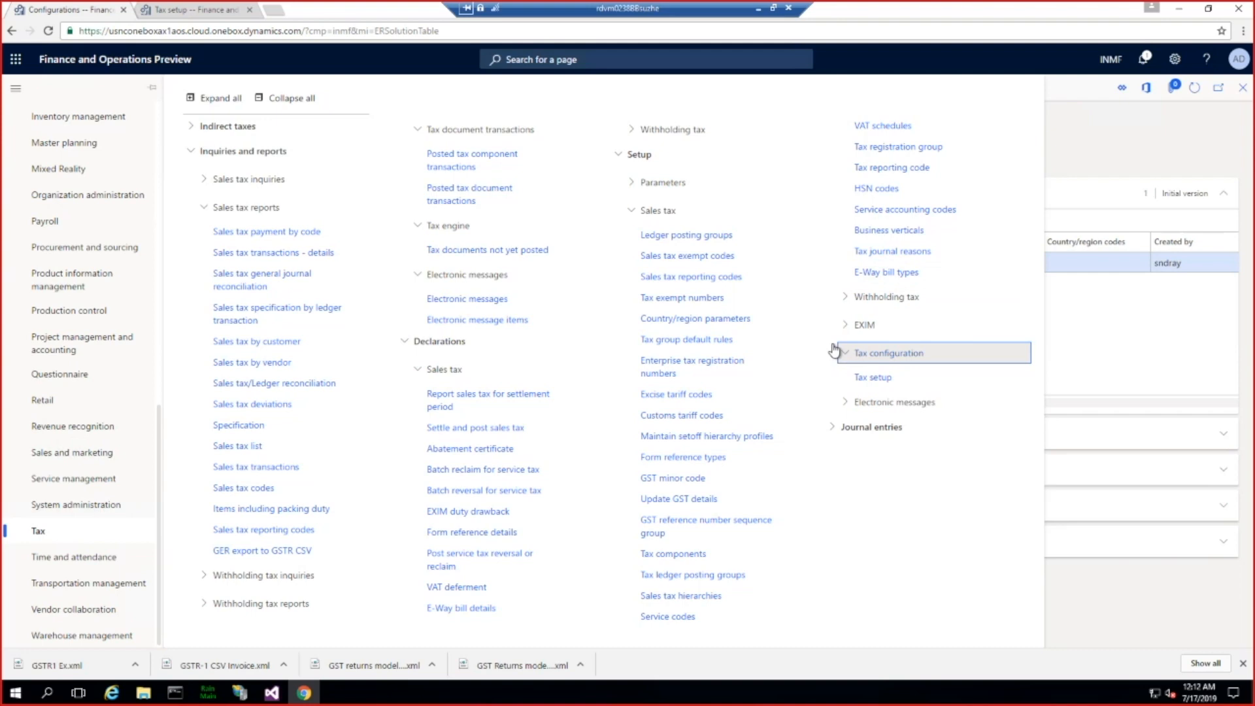
left_click(869, 378)
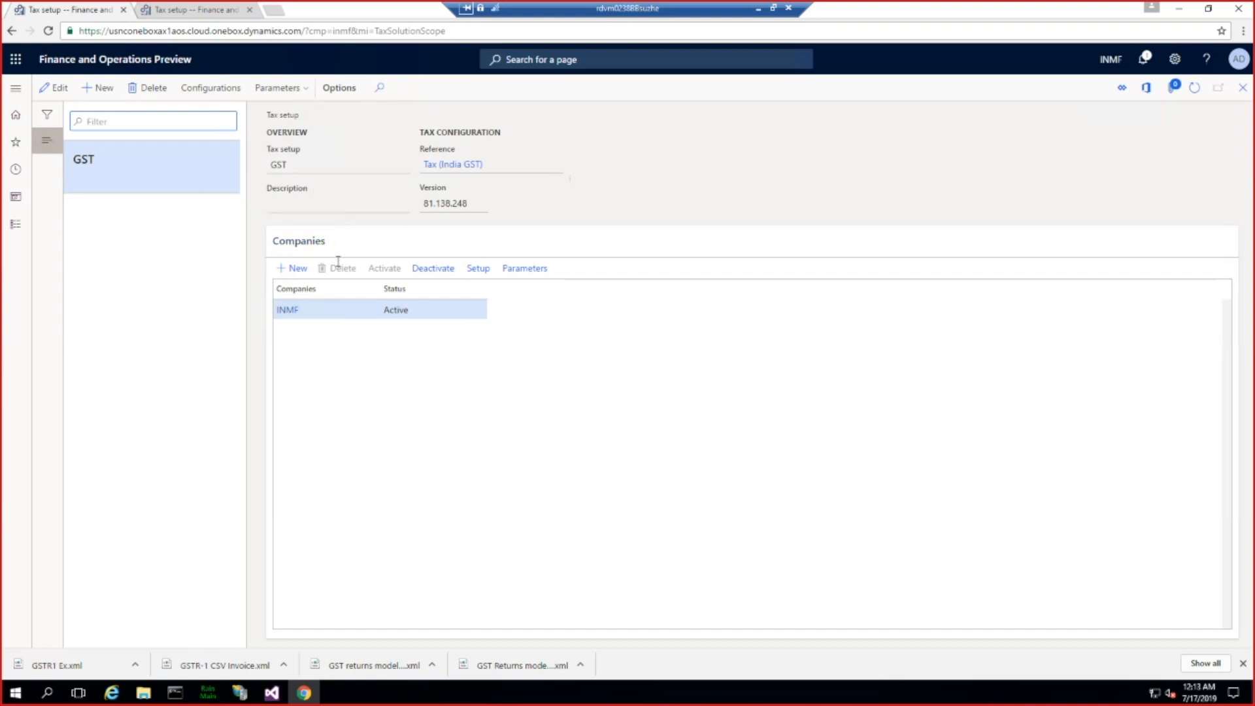
Step: Open the GST tax setup's report configurations for editing and highlight the GSTR-1 CSV name
left_click(196, 89)
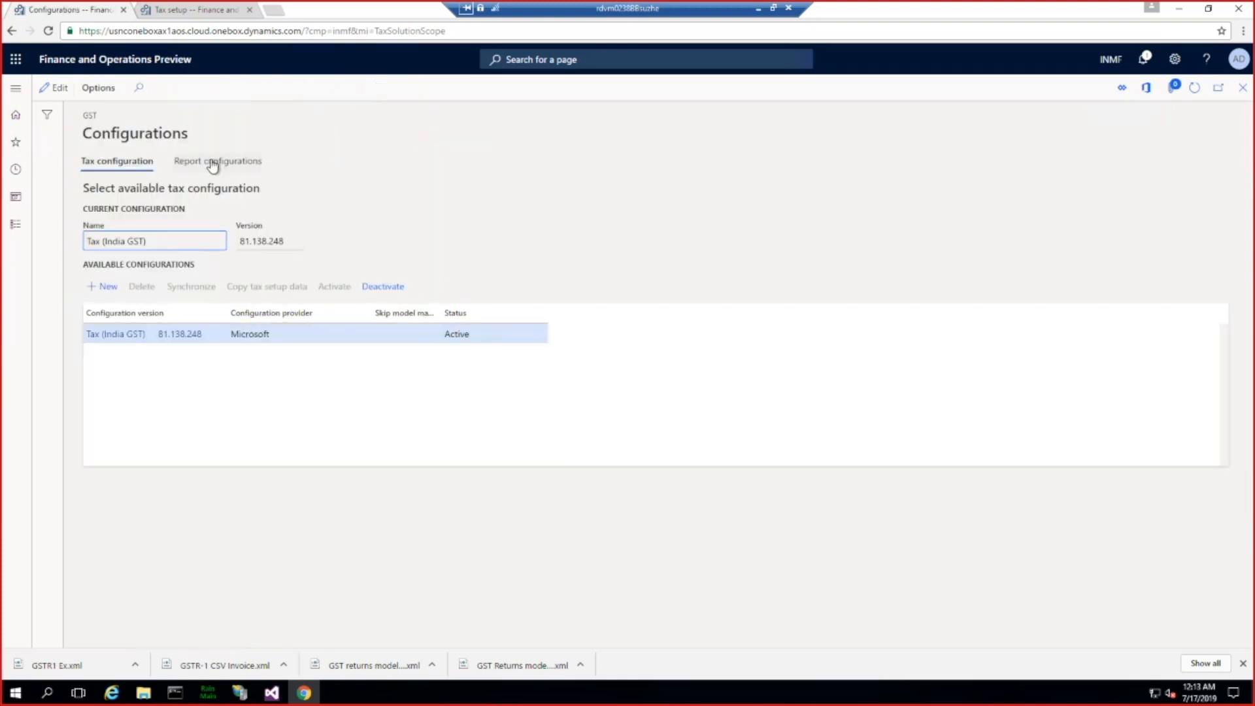
left_click(211, 164)
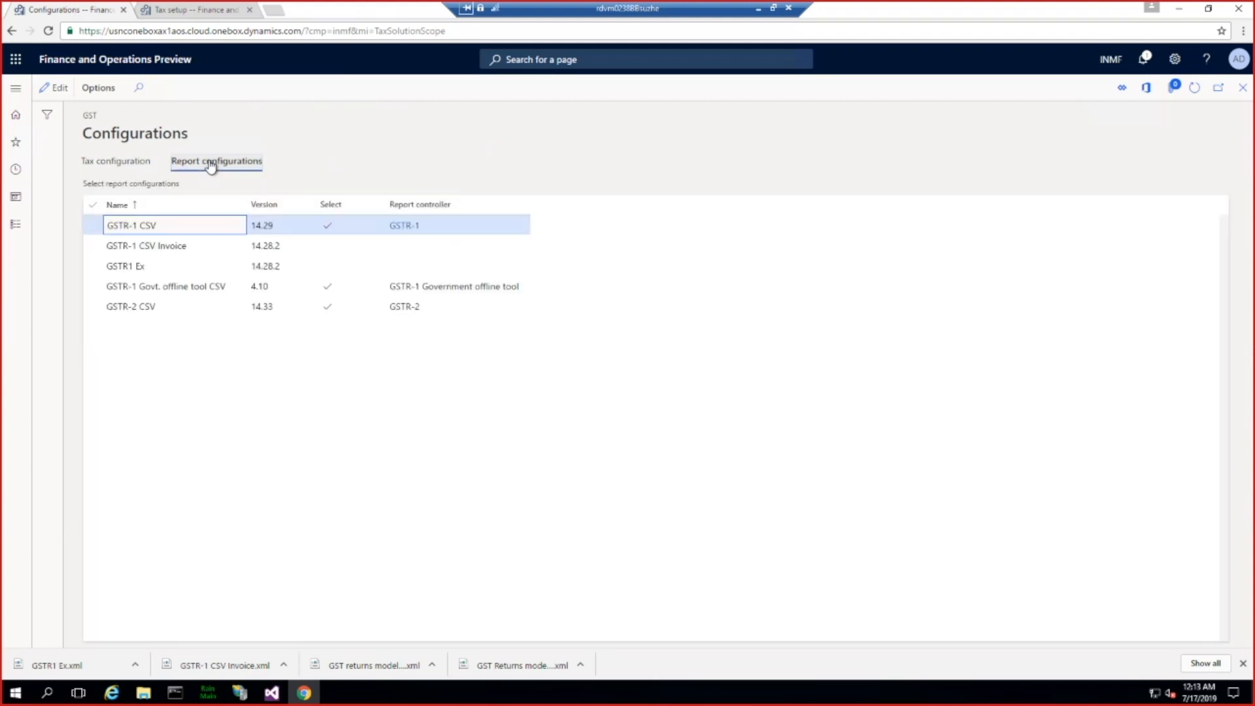
left_click(56, 91)
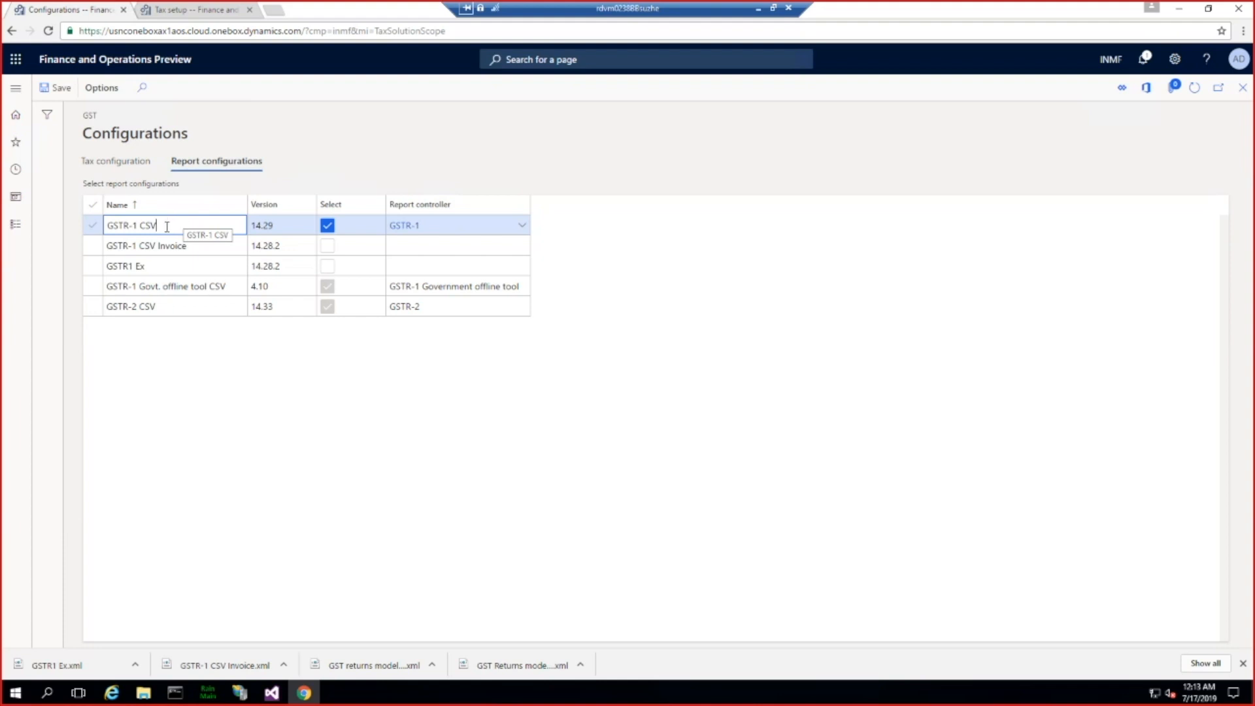
left_click_drag(158, 226, 103, 226)
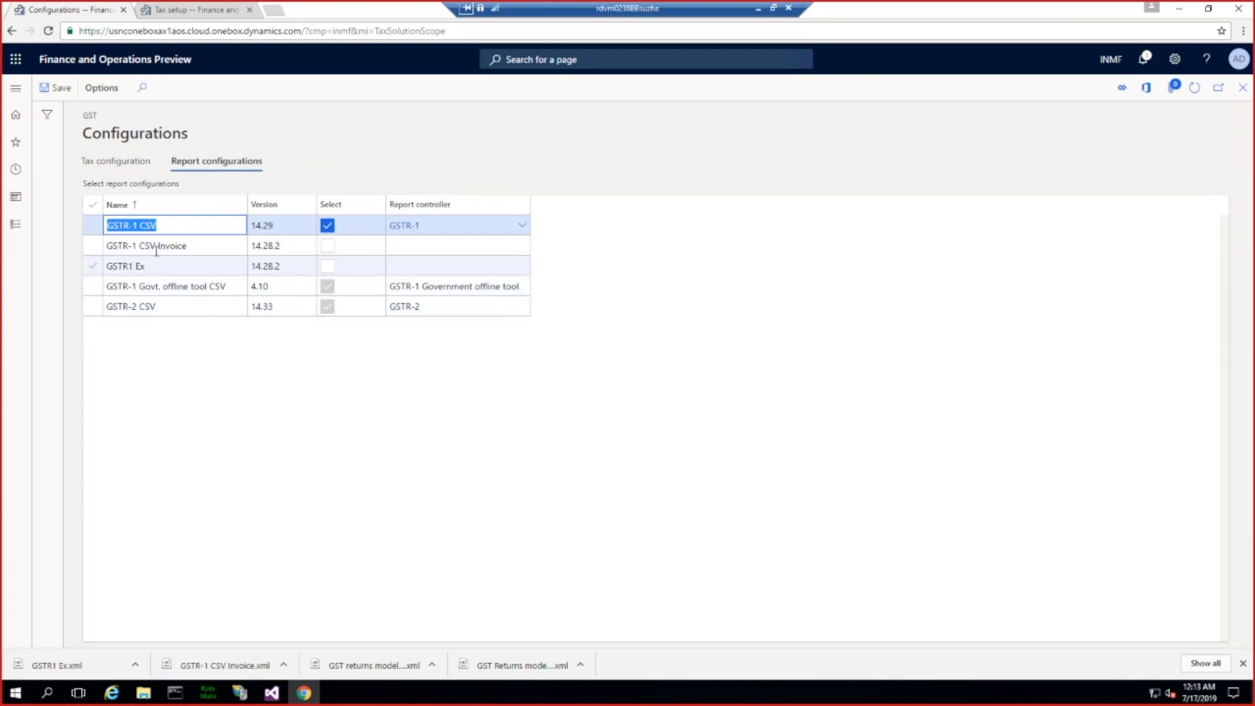
Step: Choose the GSTR-1 CSV configuration in the GER export to GSTR CSV report and cancel the export
left_click(14, 91)
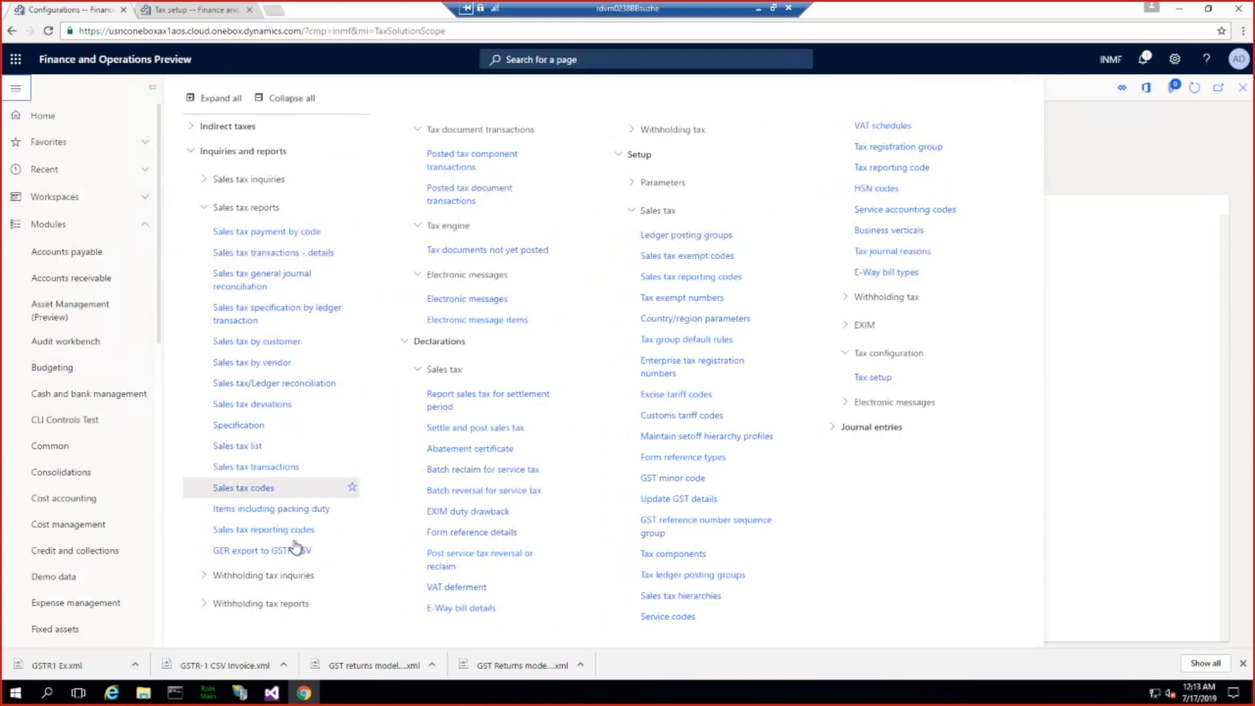
left_click(274, 556)
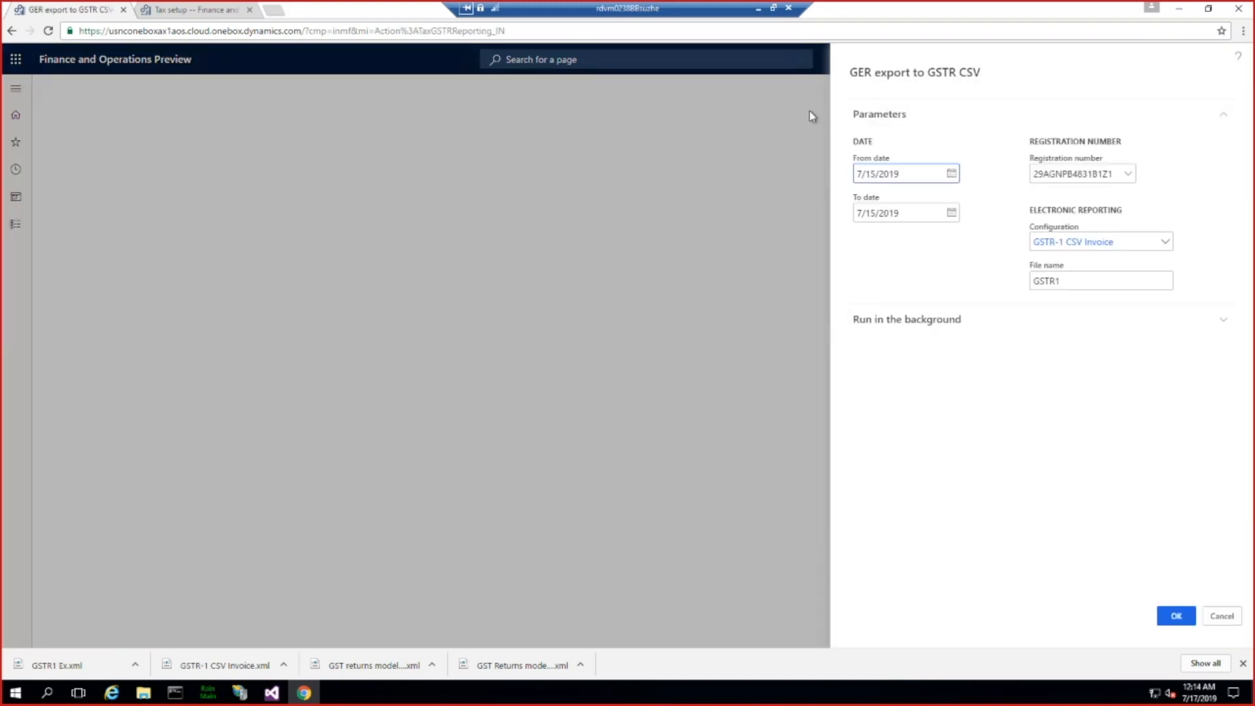
left_click(1167, 245)
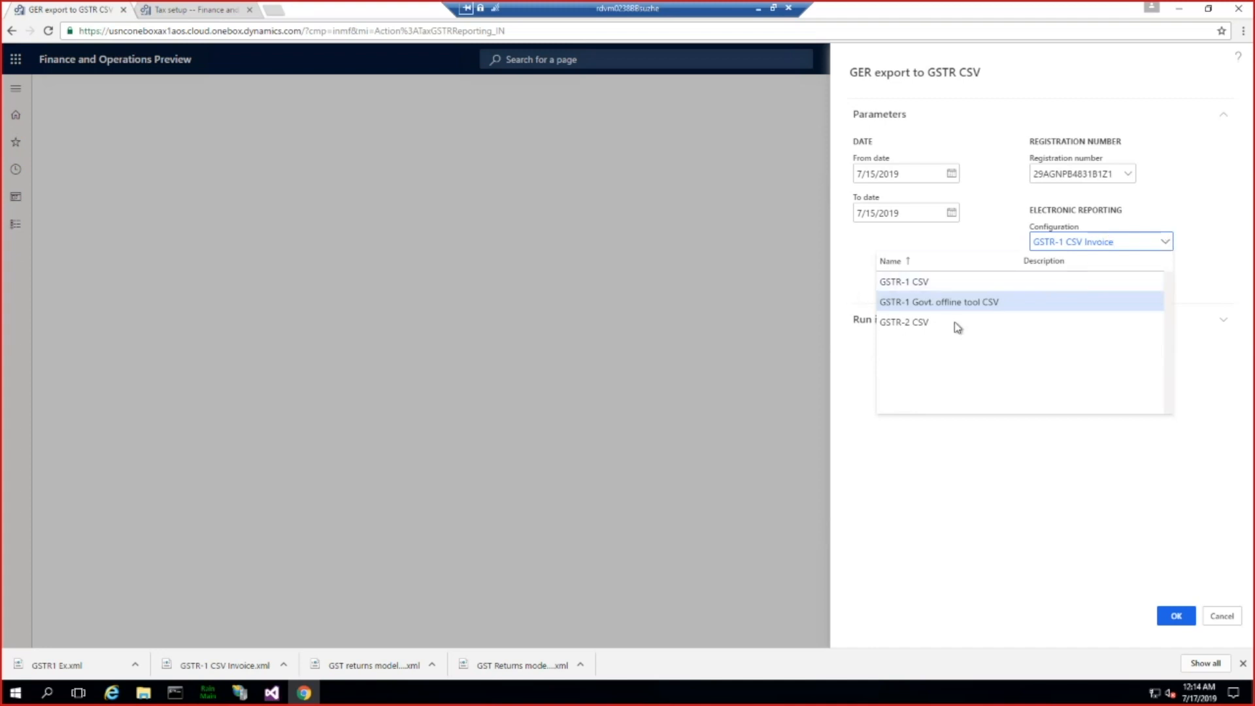
left_click(916, 282)
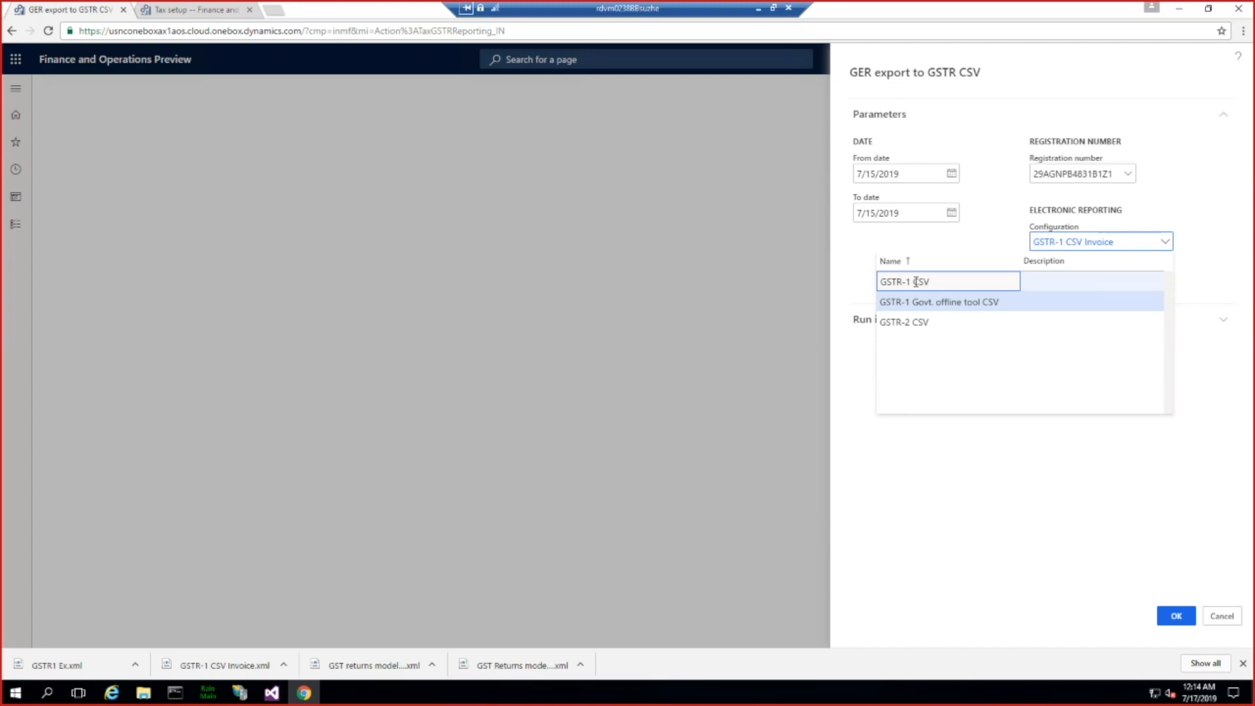
left_click(916, 282)
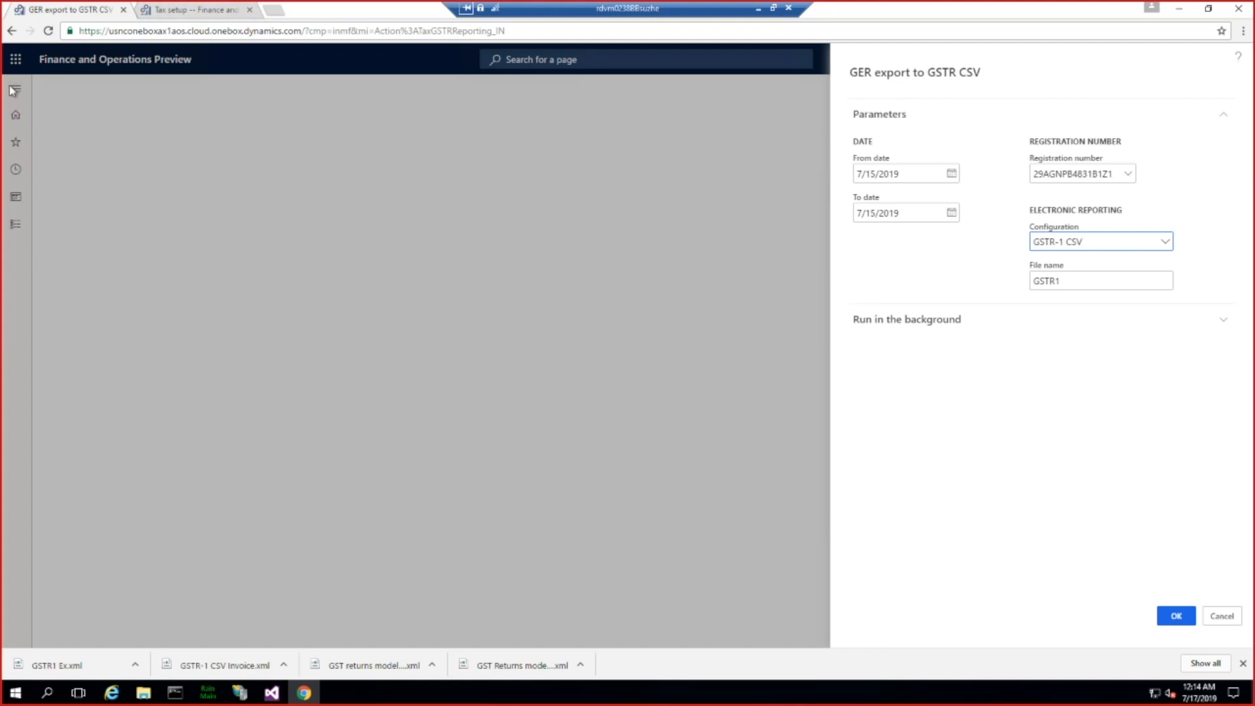
left_click(1217, 616)
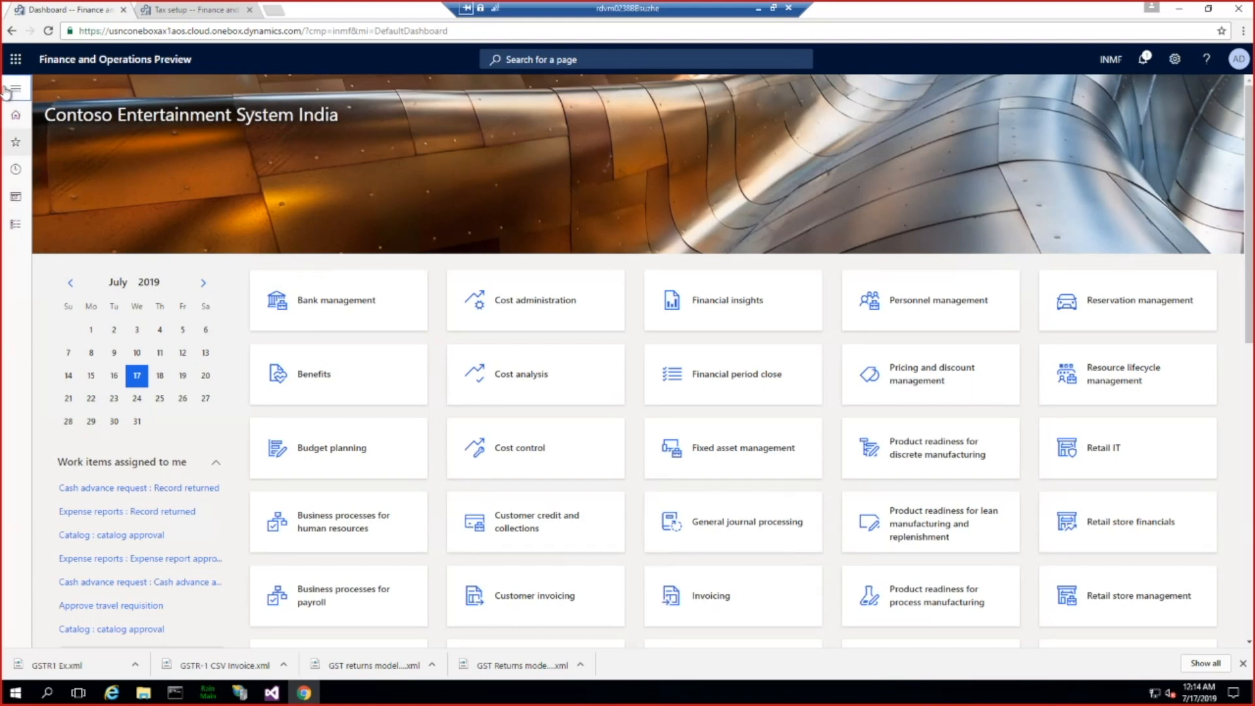
Step: Open the configuration providers table from the Electronic reporting workspace
left_click(9, 90)
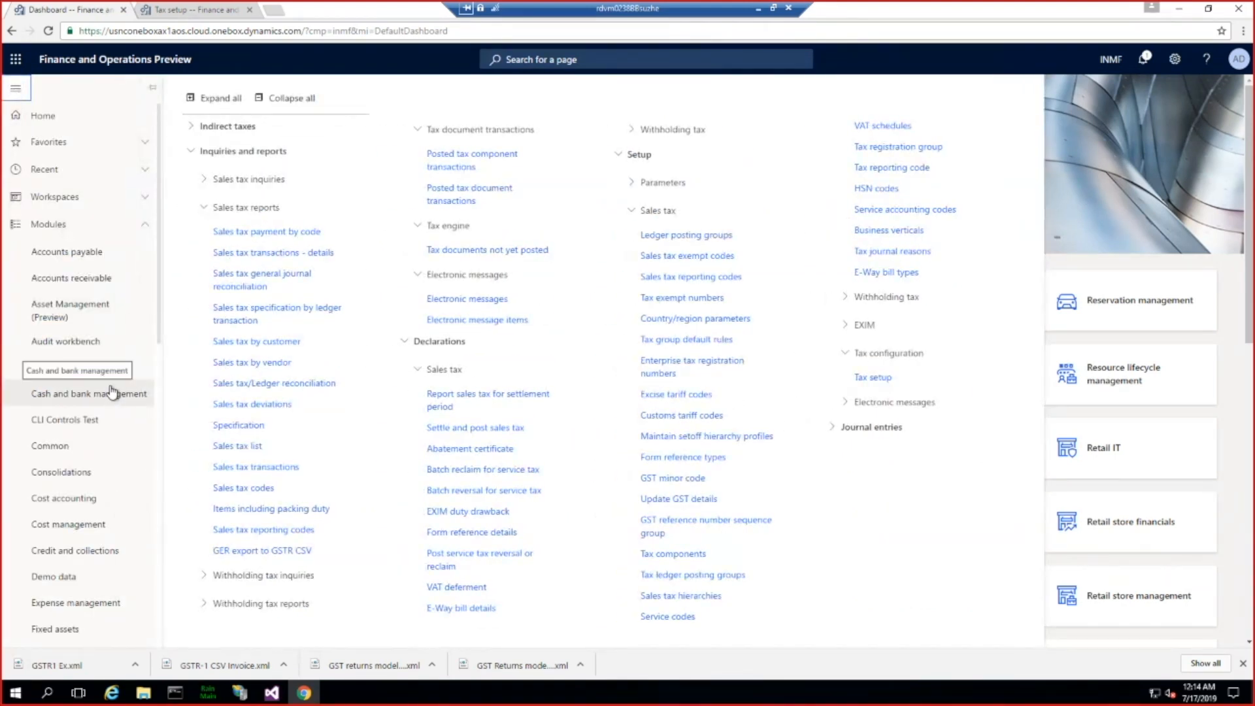
left_click(147, 201)
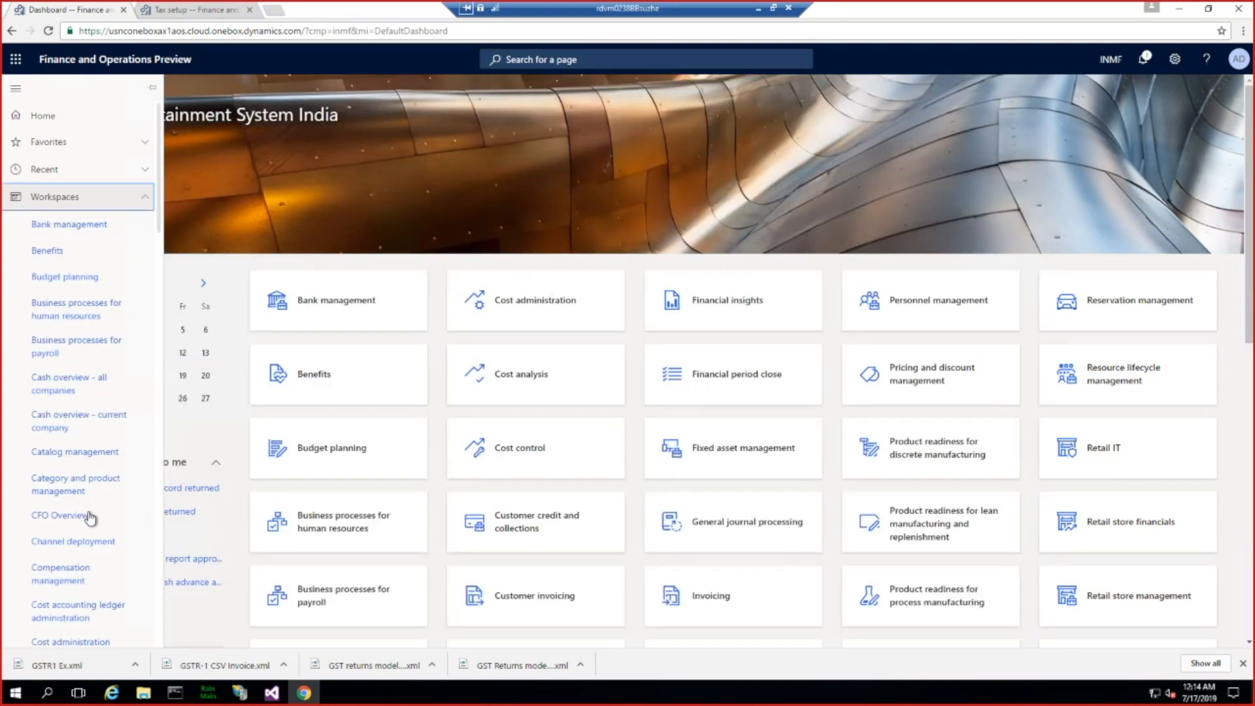
scroll(89, 517, "down", 10)
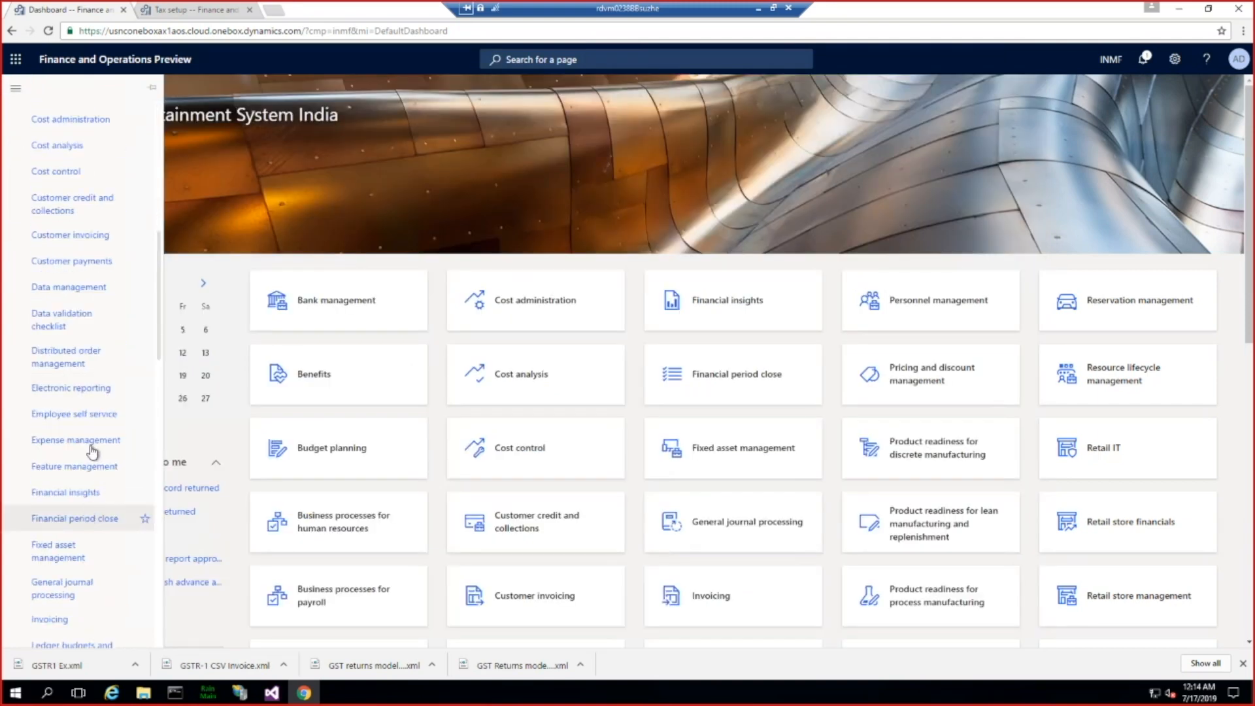
left_click(71, 389)
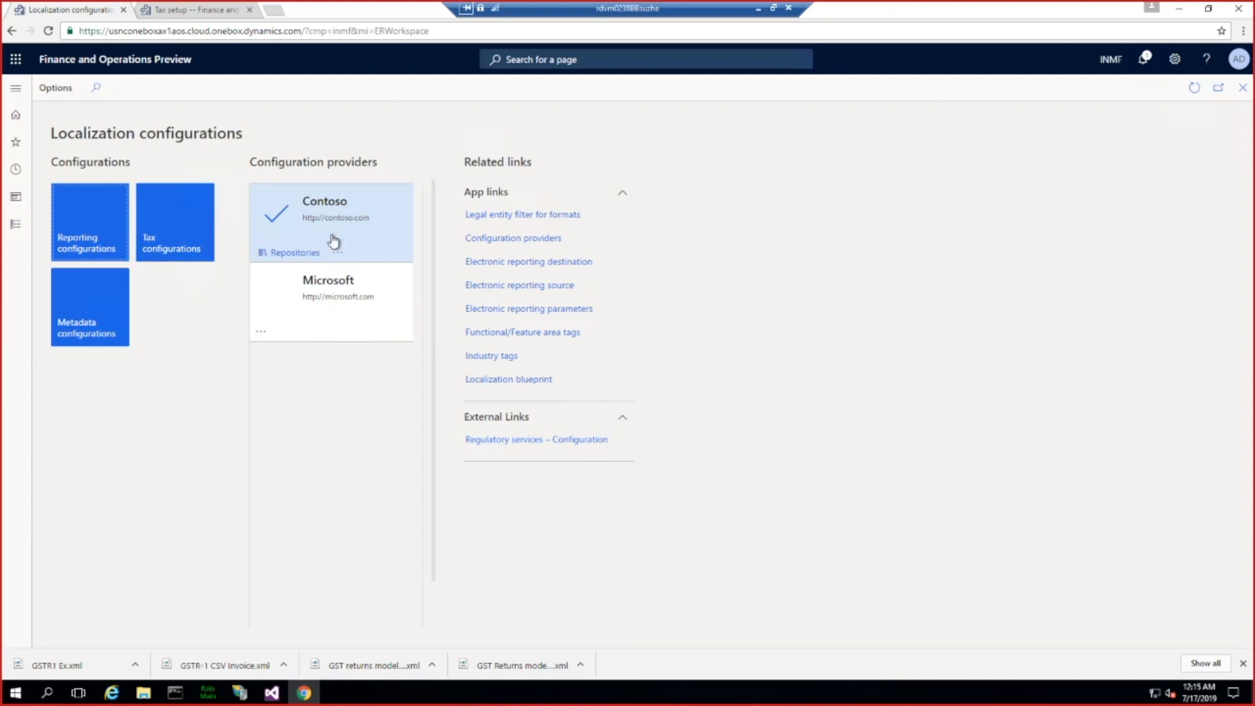
left_click(507, 242)
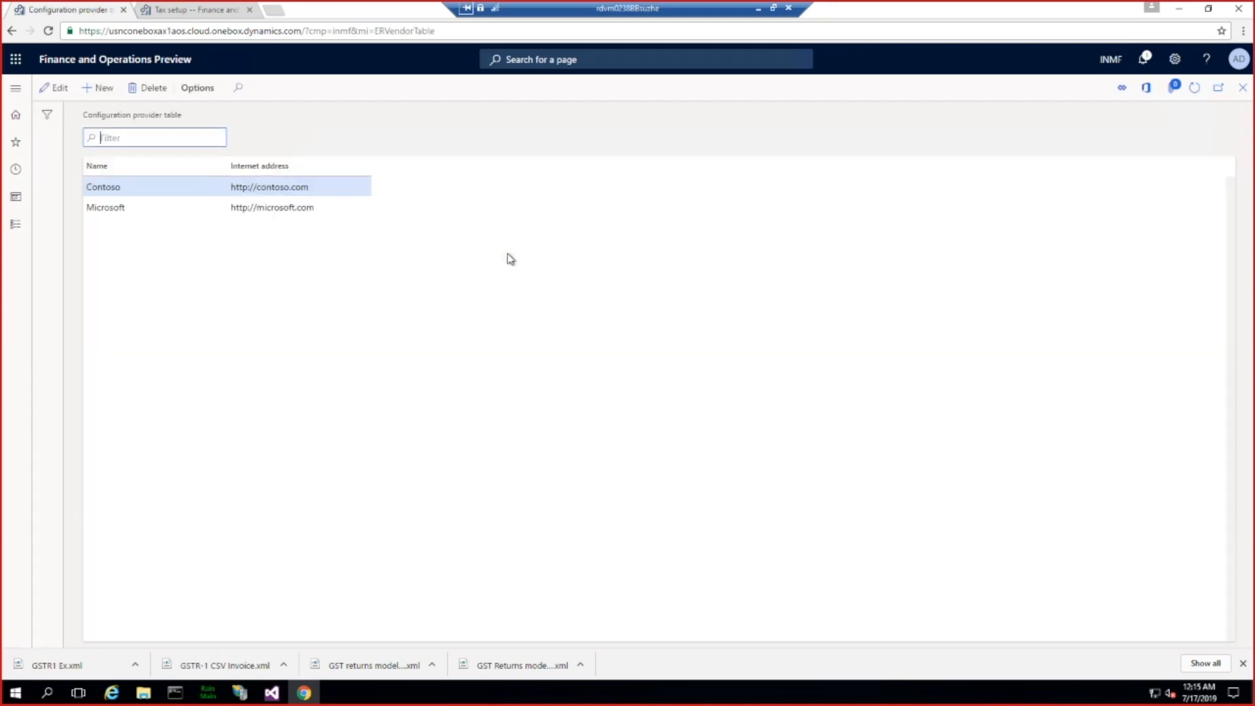
left_click(101, 92)
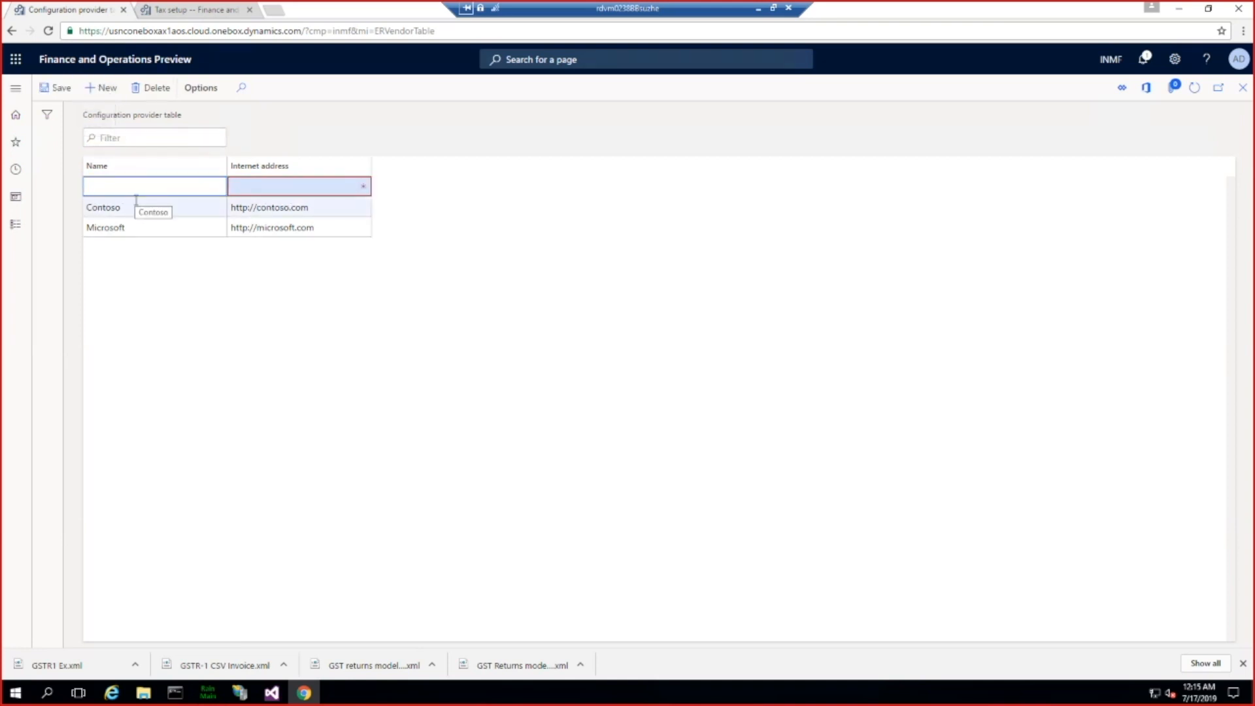
type("TechDemo")
key("Tab")
type("htt")
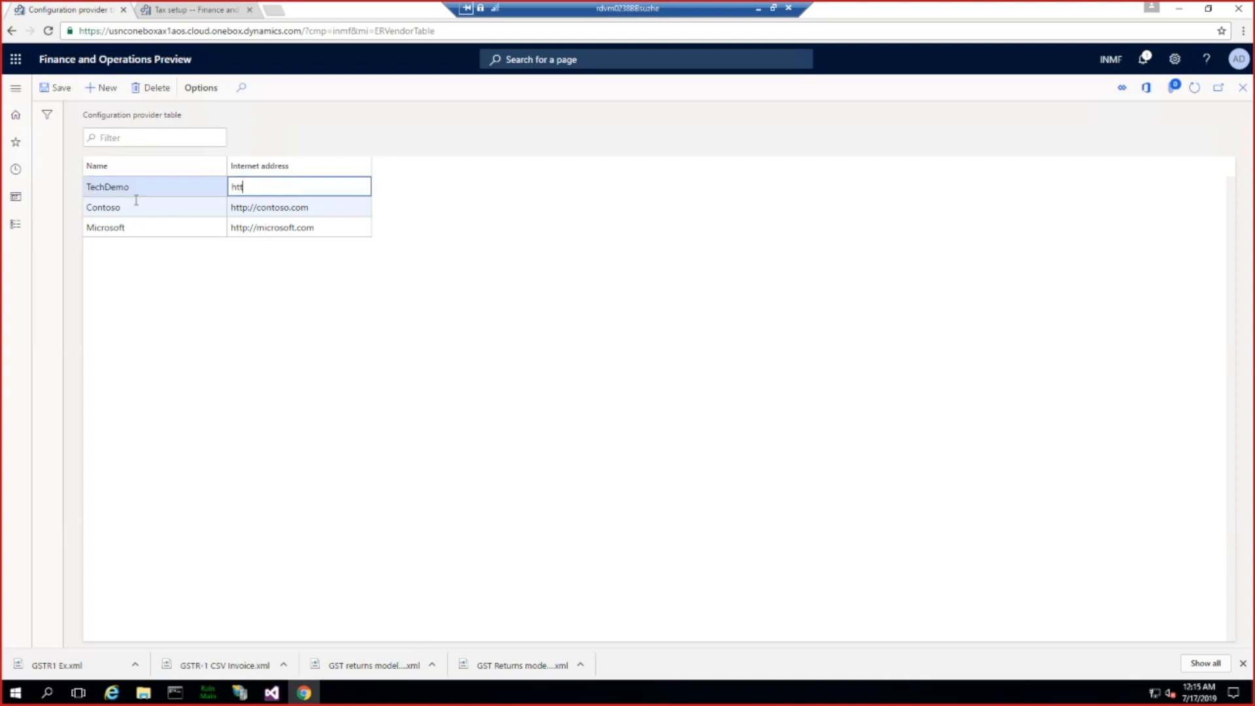
type("p://contoso")
key("BackSpace")
key("BackSpace")
key("BackSpace")
key("BackSpace")
key("BackSpace")
key("BackSpace")
key("BackSpace")
type("techtakk.com")
left_click(1242, 88)
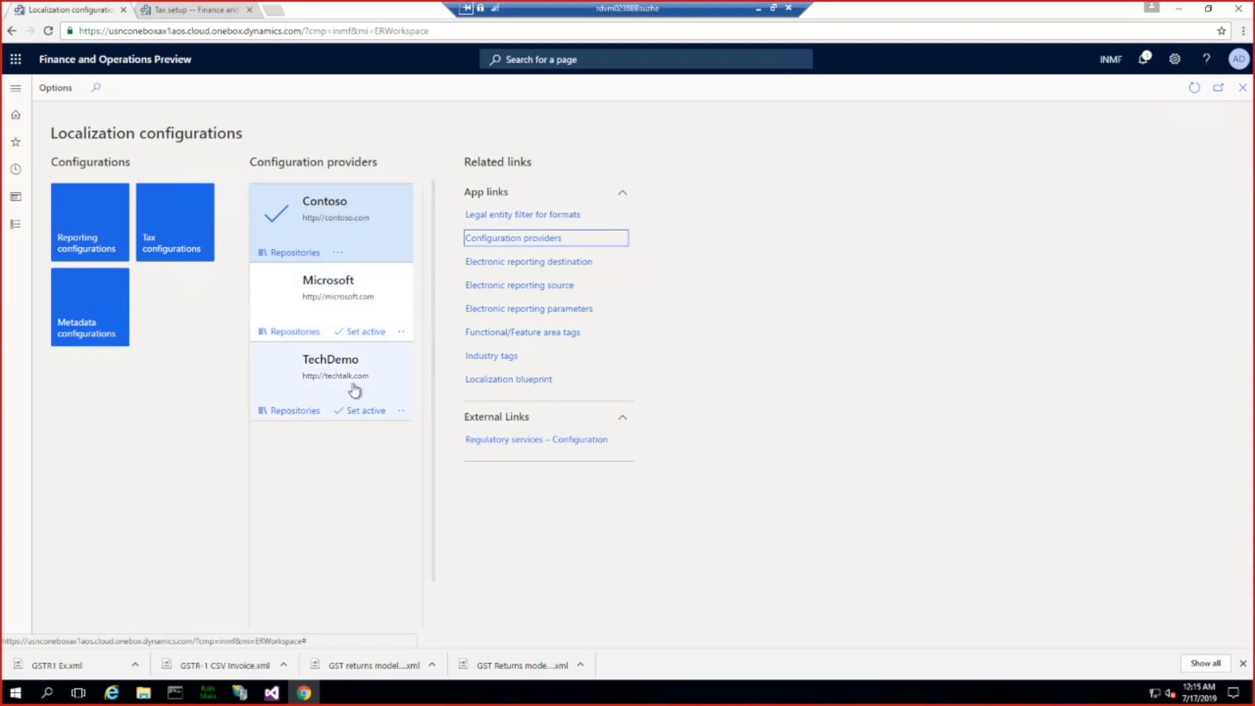
Step: Make TechDemo the active configuration provider
left_click(366, 410)
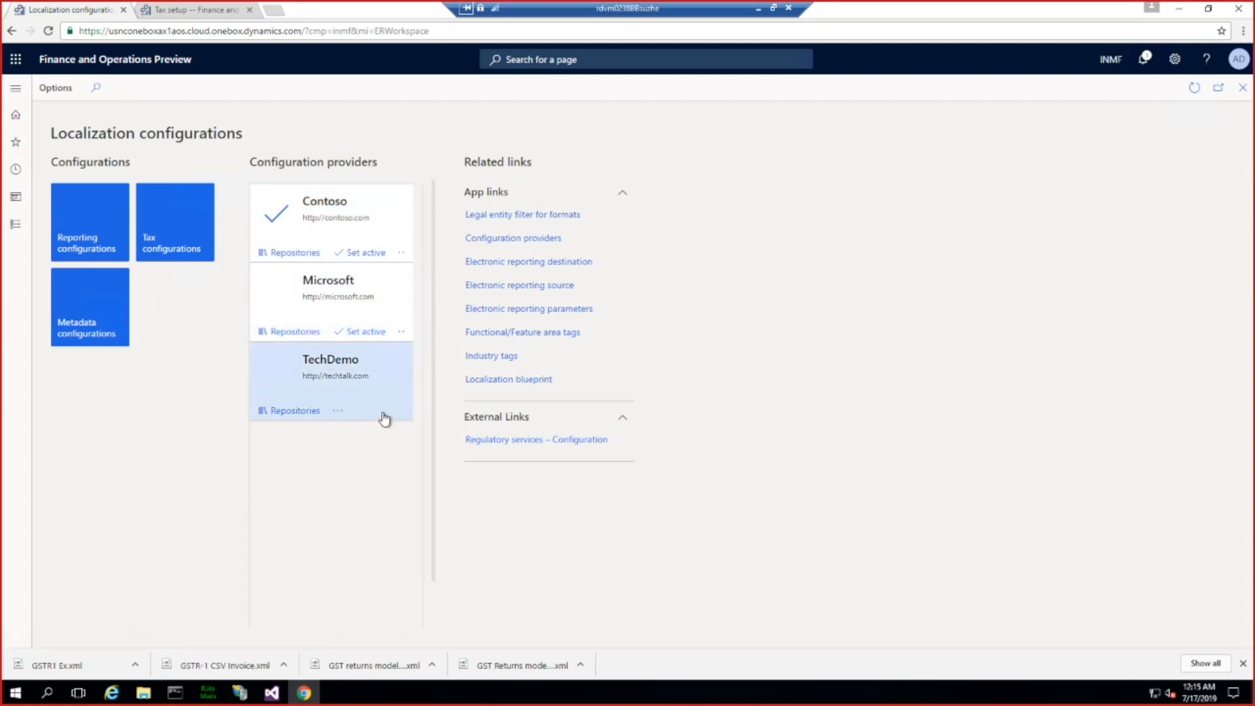
left_click(337, 412)
left_click(348, 432)
Step: Open the reporting configurations and select the GSTR-1 CSV format under GST Returns model
left_click(87, 239)
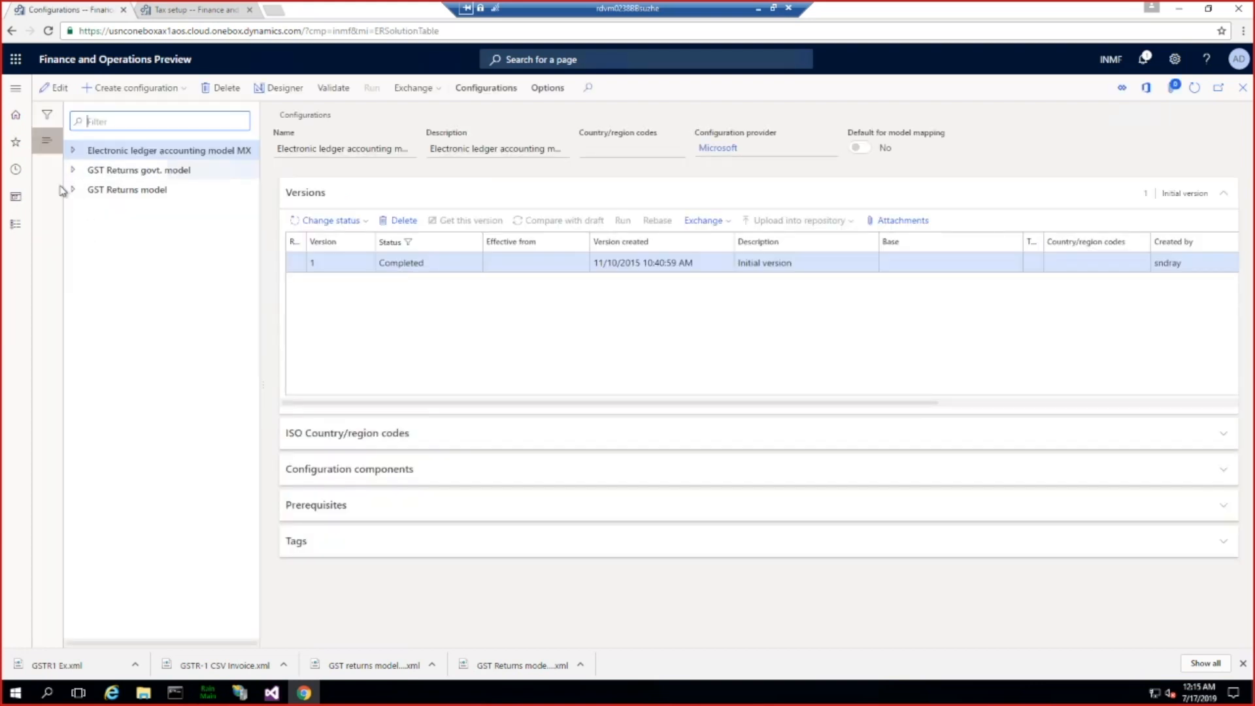
left_click(74, 190)
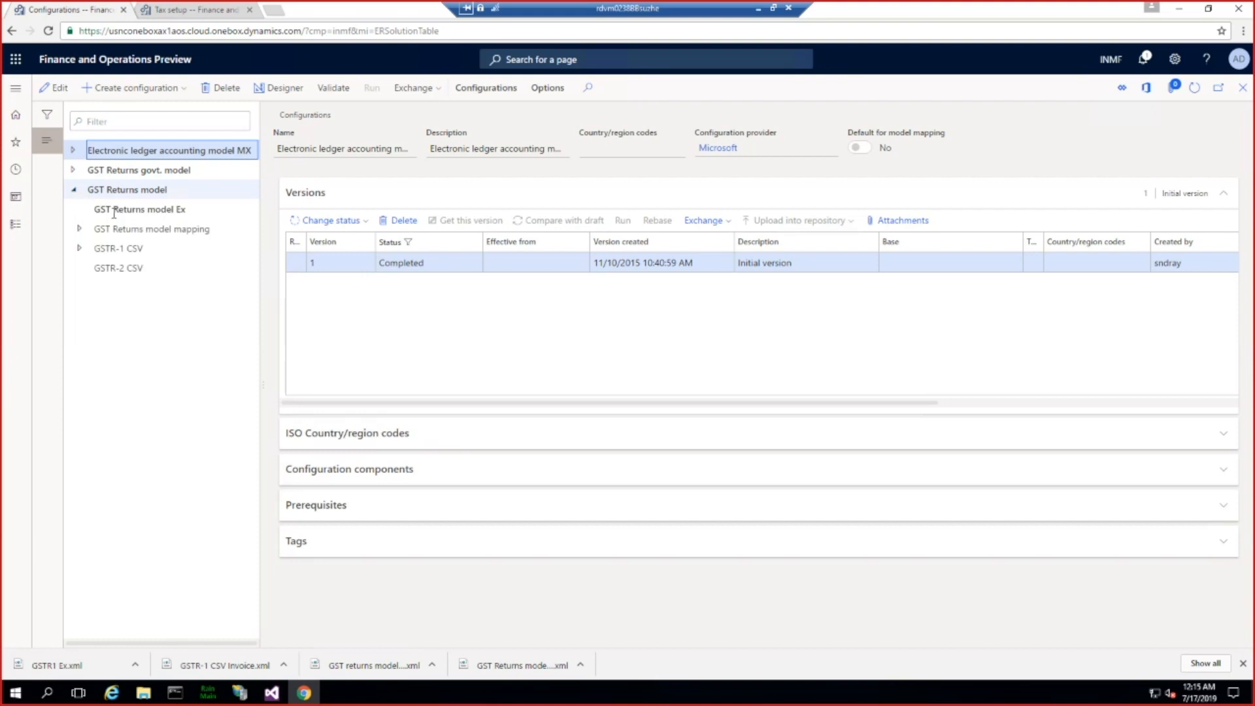
left_click(79, 249)
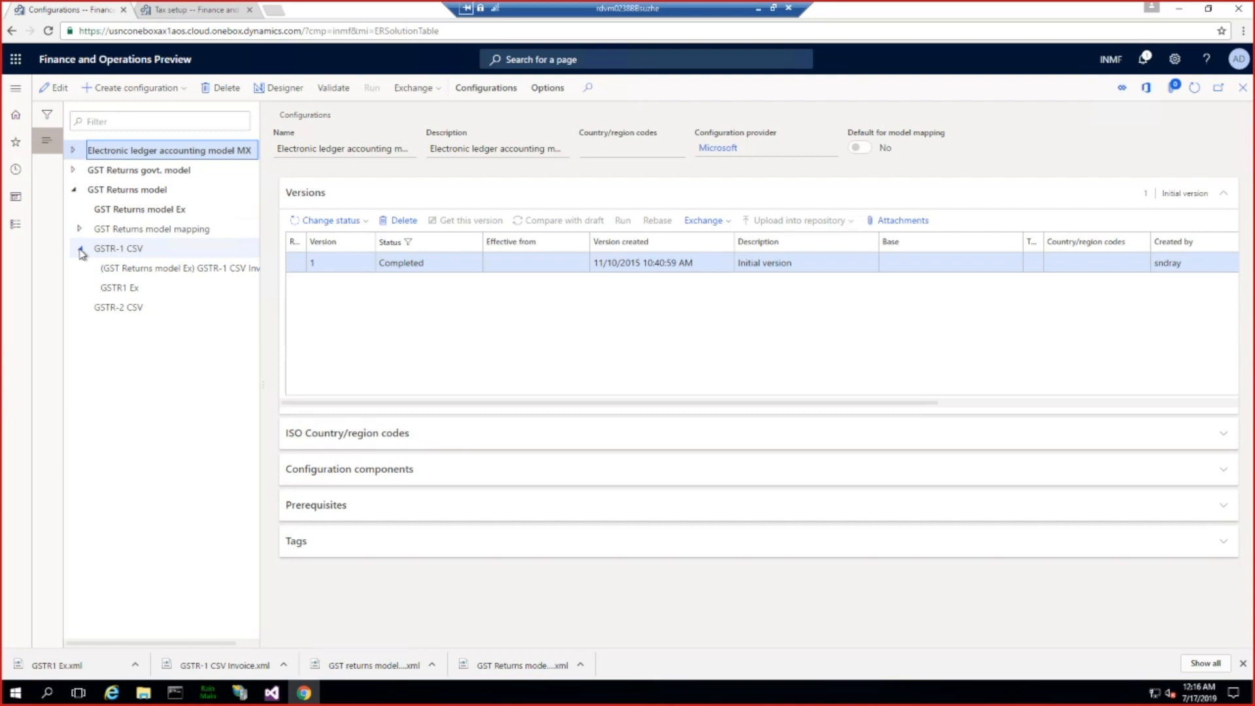
left_click(137, 249)
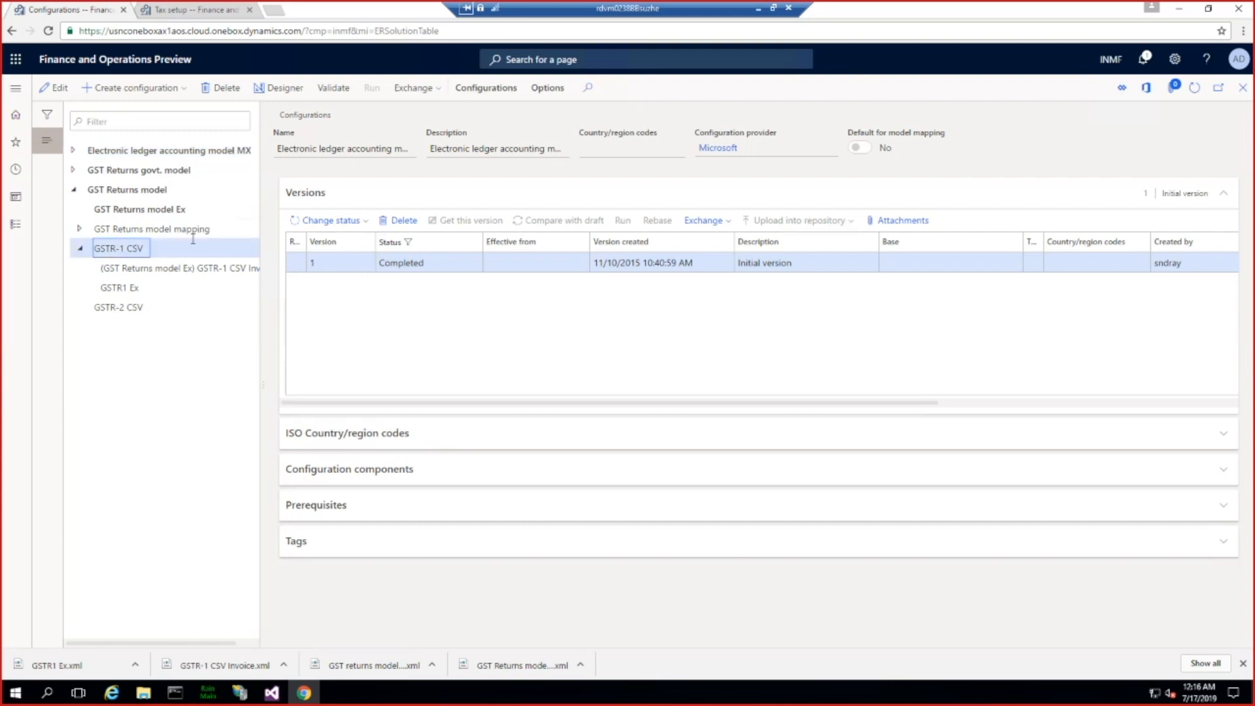
Step: Start a new configuration derived from Microsoft's GSTR-1 CSV and name it GSTR-1 CSV short HSN
left_click(172, 92)
left_click(123, 185)
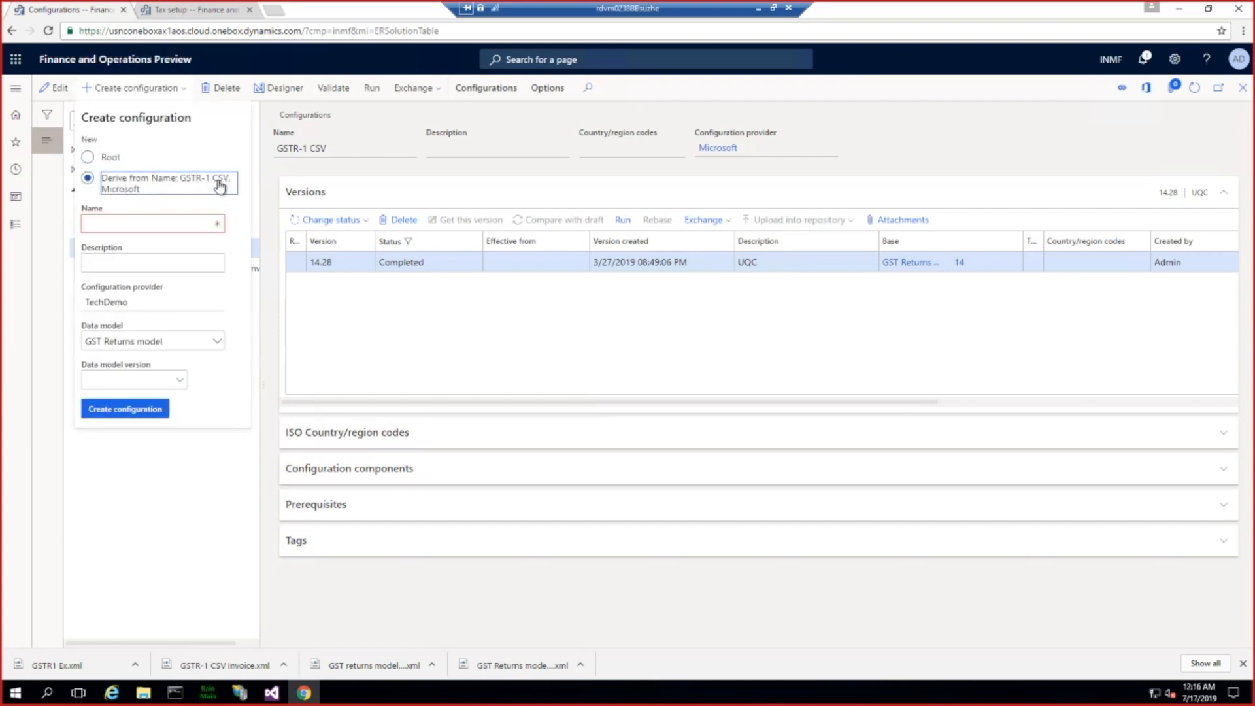
left_click(119, 224)
type("GST")
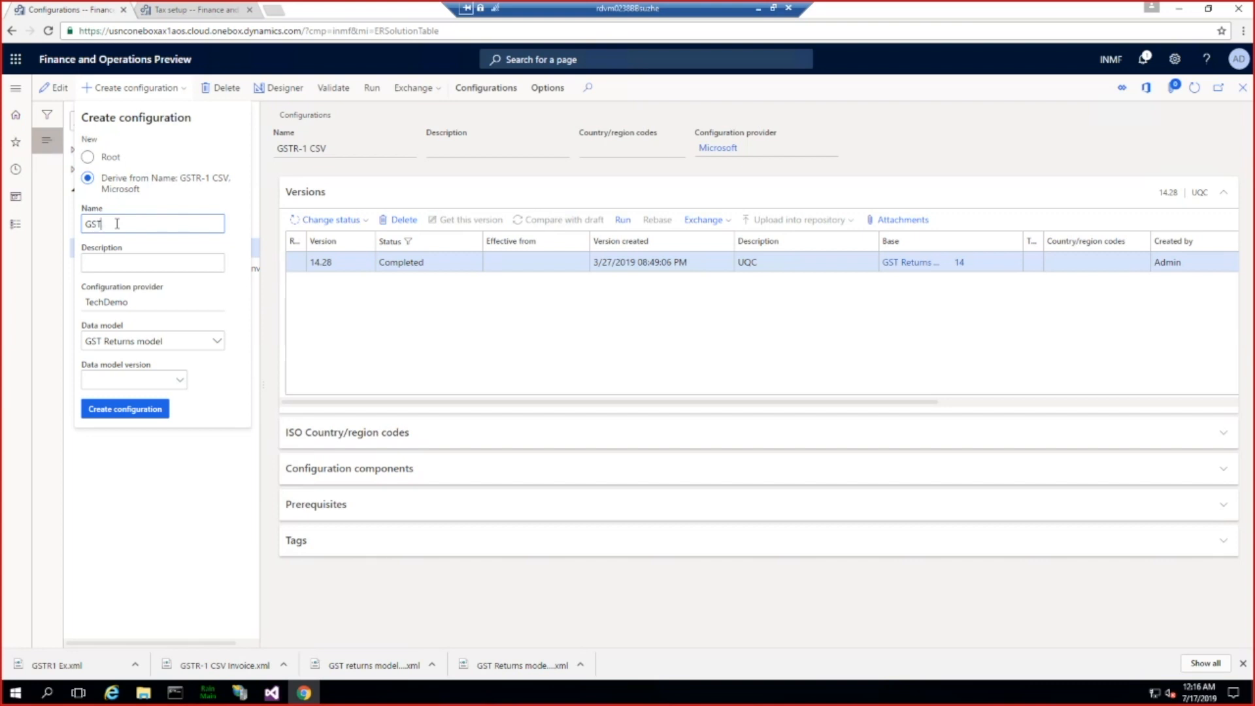
type("R-1 CSV short HSN")
Step: Choose data model version 12 for the derived configuration and create it
left_click(149, 381)
left_click(180, 382)
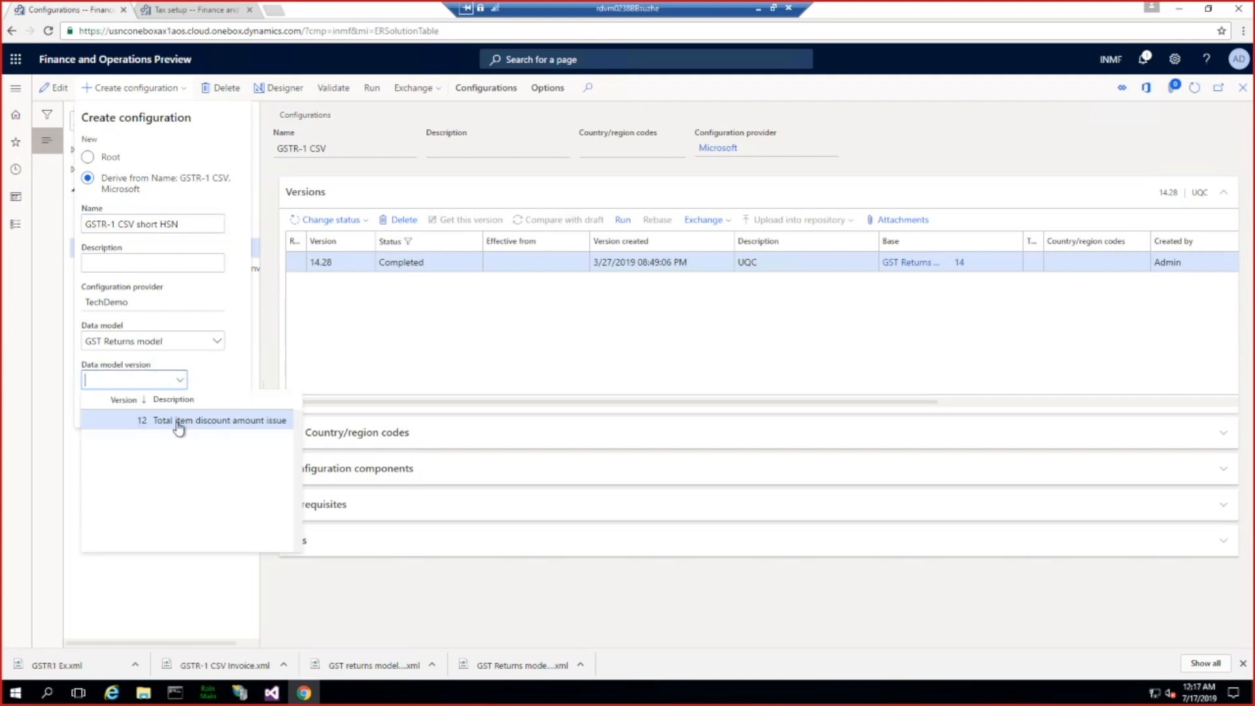
left_click(176, 421)
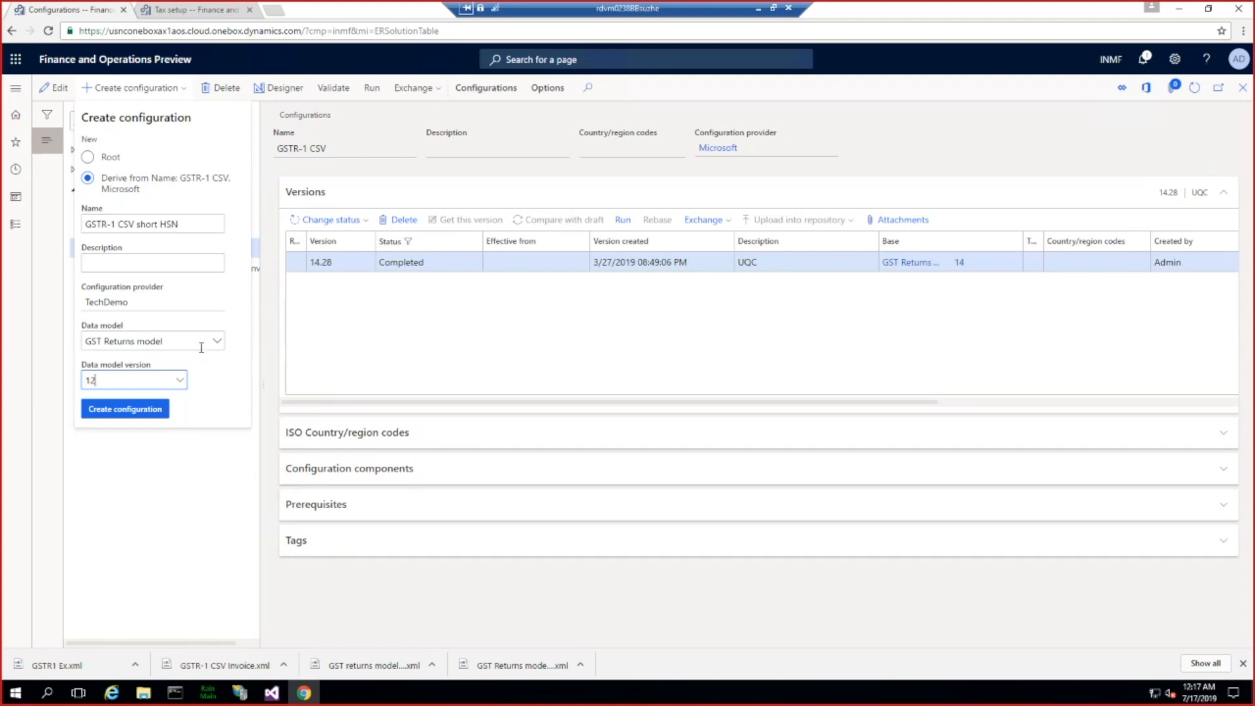
left_click(131, 409)
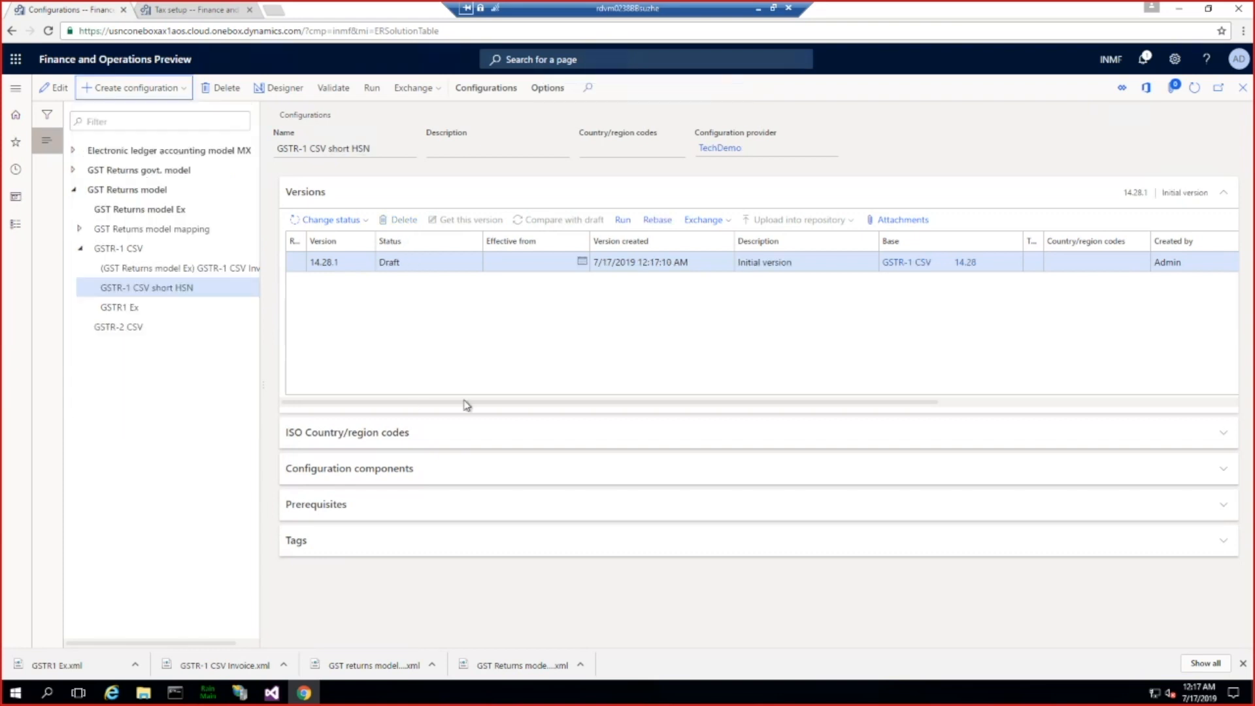
Step: Open the GSTR-1 CSV short HSN format in the designer and expand Invoice and bill of supply down to its line fields
left_click(280, 92)
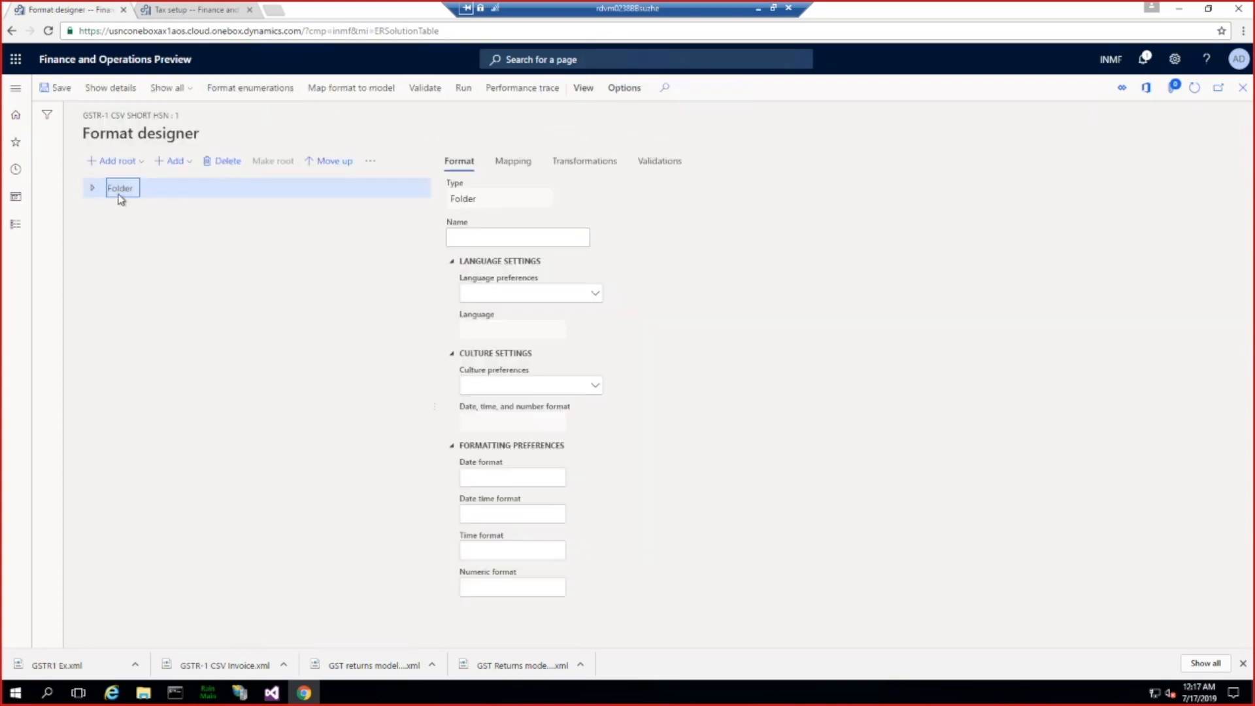
left_click(93, 188)
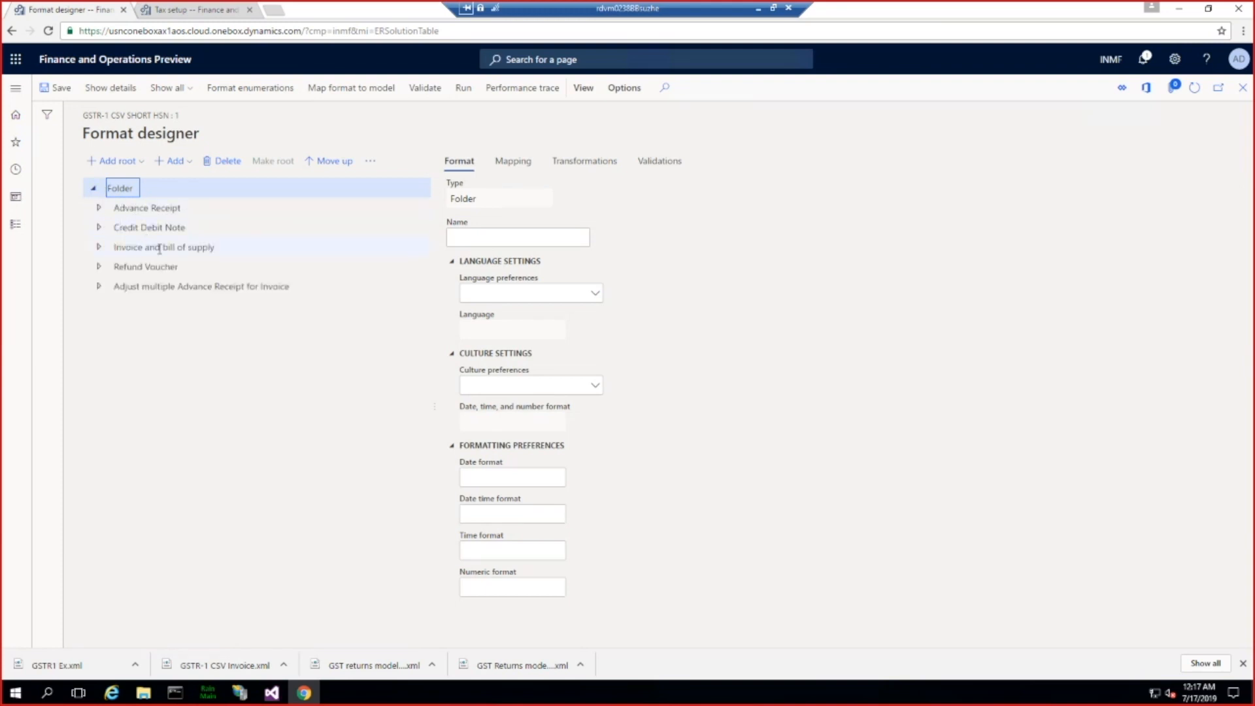
left_click(211, 248)
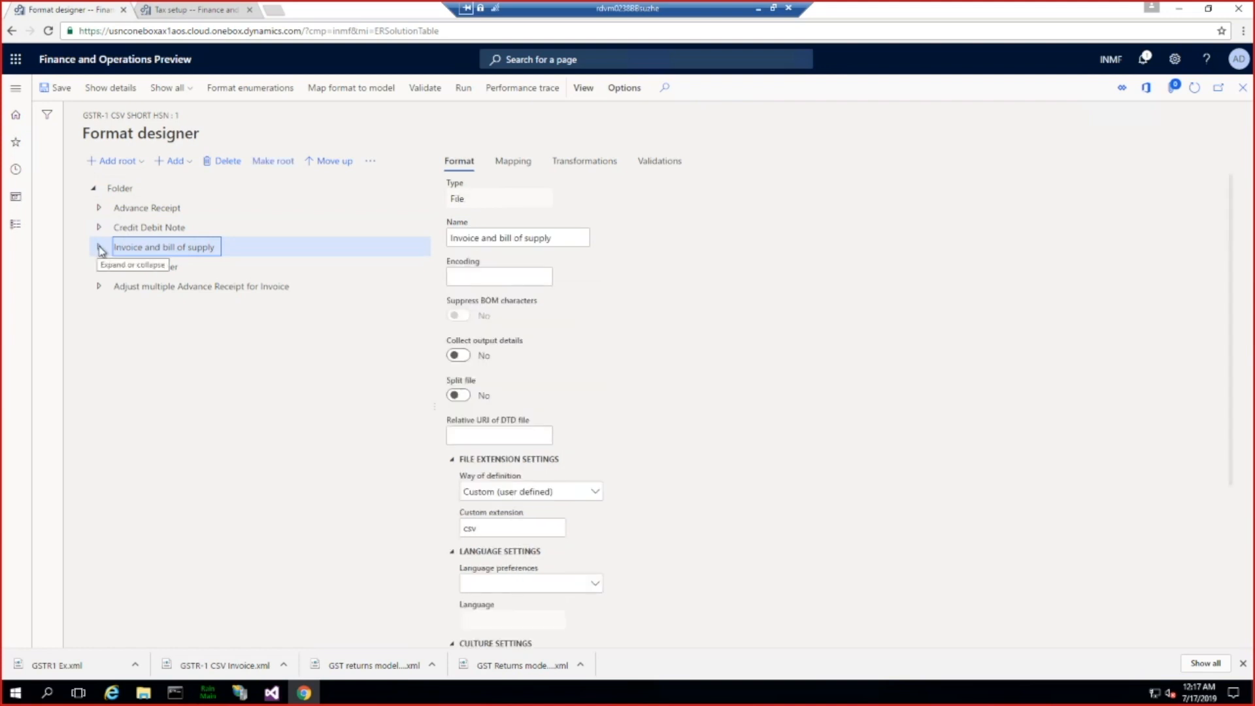
left_click(100, 248)
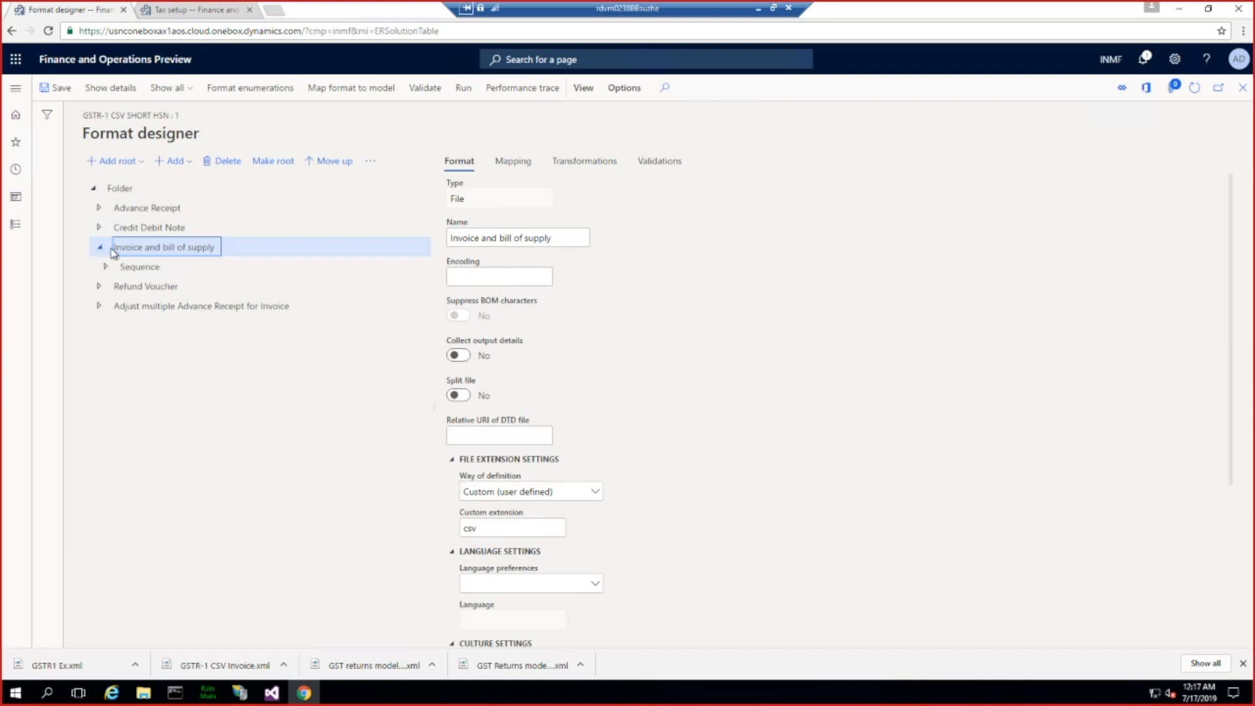
left_click(107, 266)
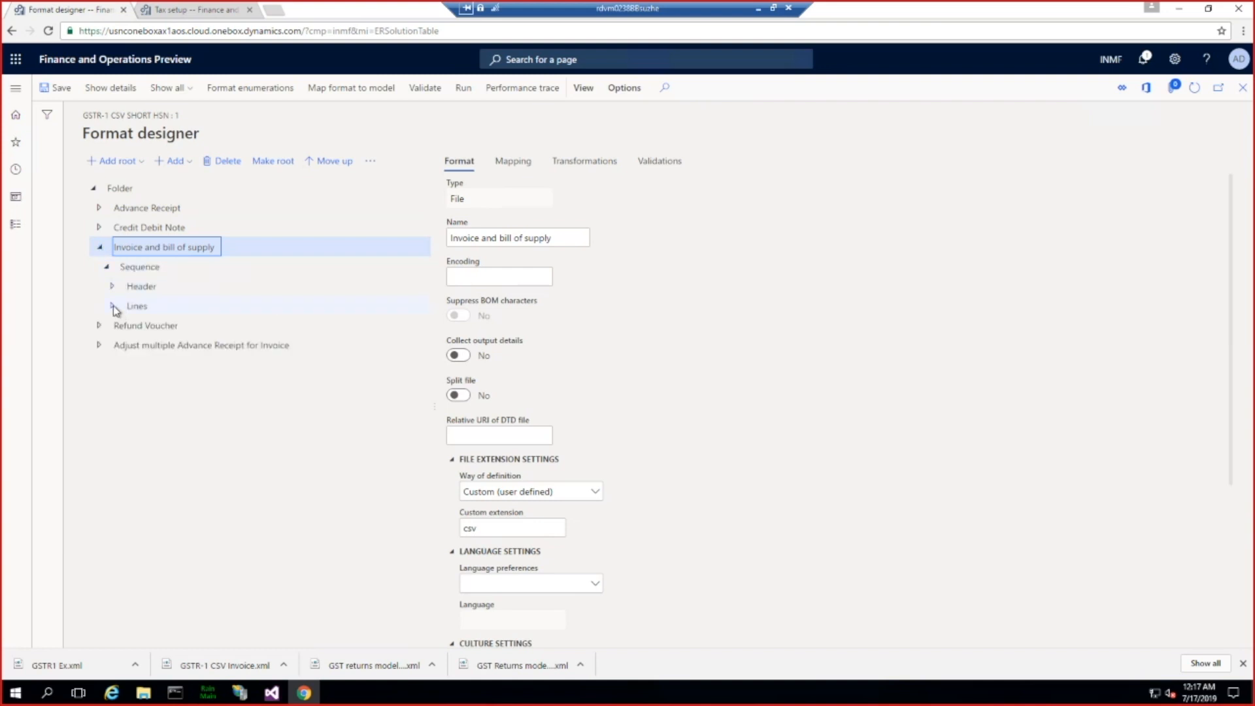
left_click(113, 305)
left_click(119, 327)
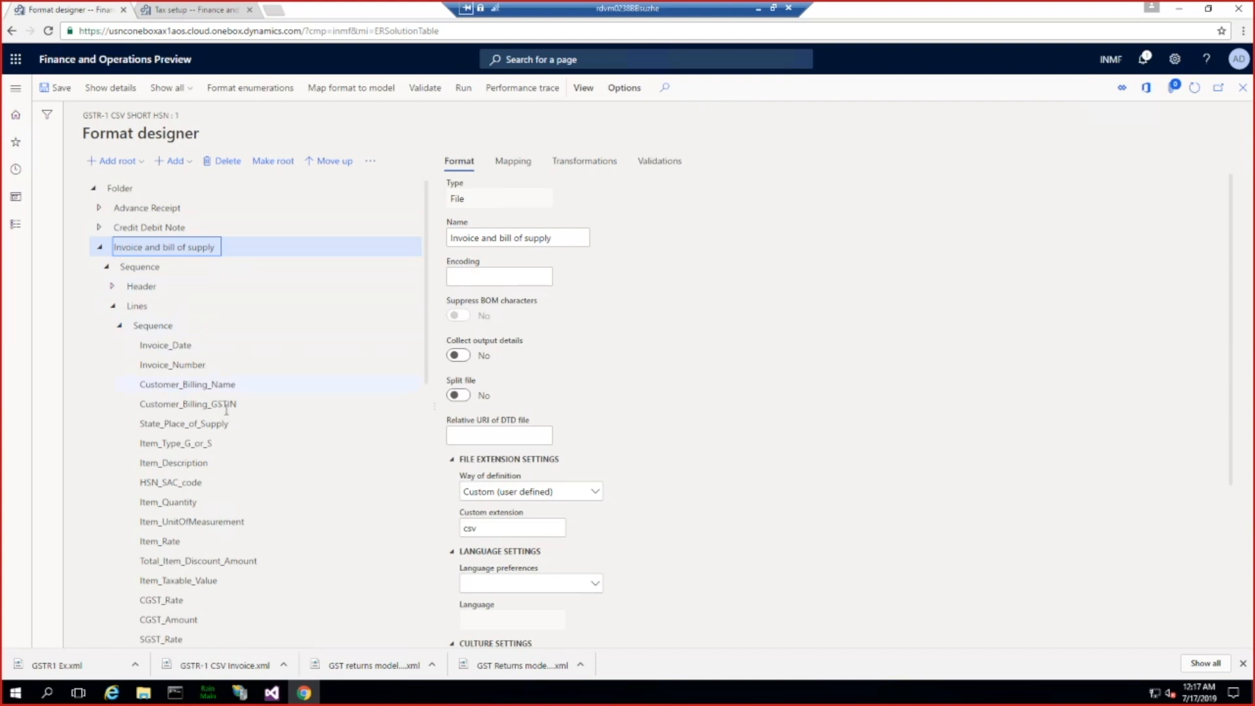
Step: Select the HSN_SAC_code field in the invoice lines, show its mapping and open its formula for editing
scroll(225, 408, "down", 7)
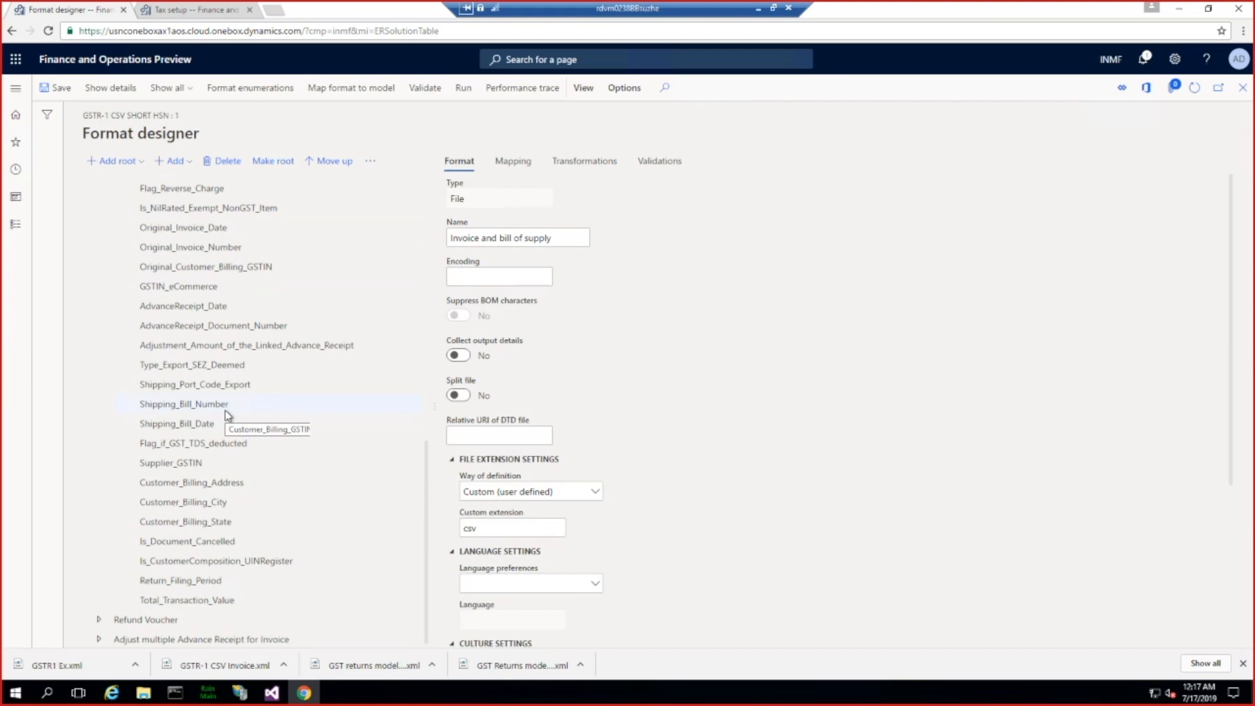
scroll(225, 410, "up", 2)
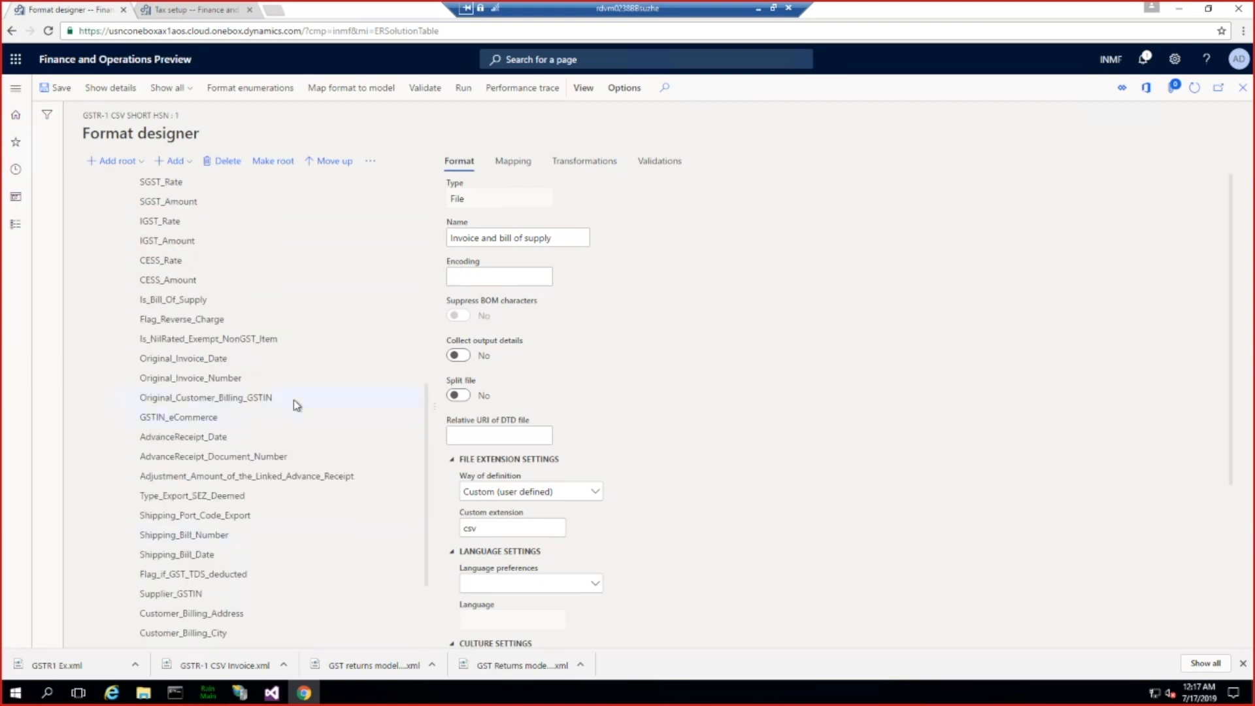
left_click_drag(428, 432, 419, 378)
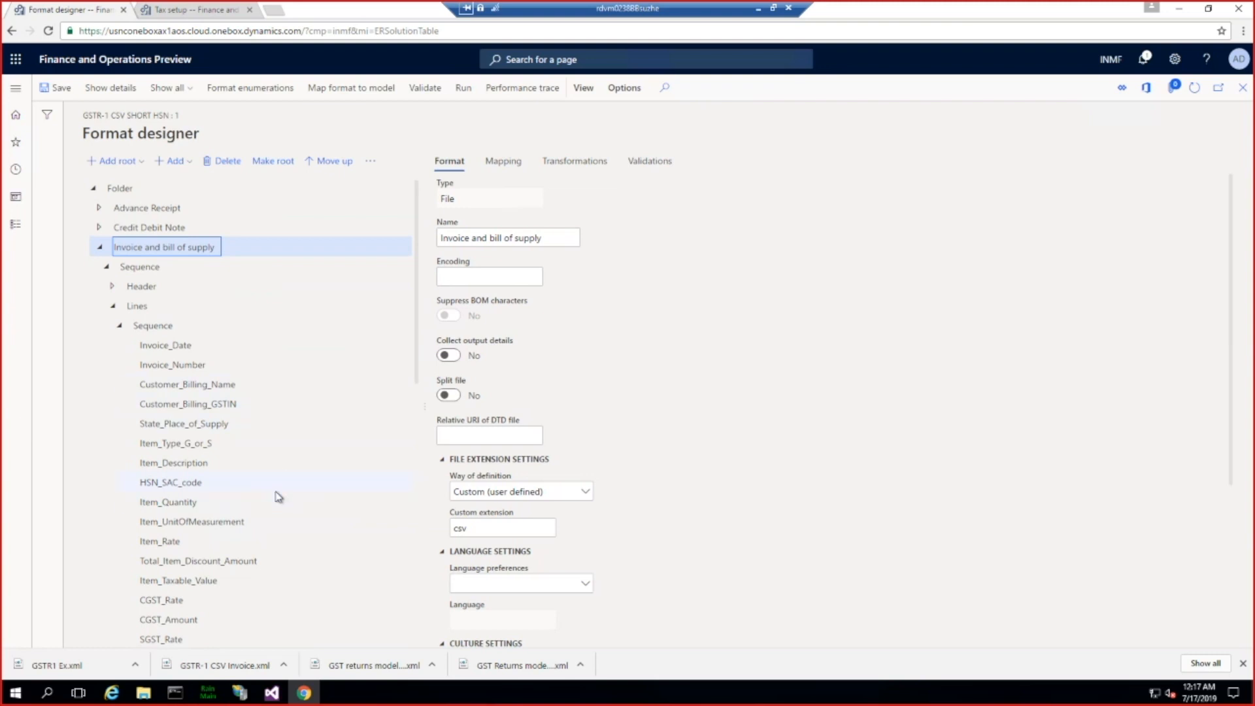
left_click(177, 482)
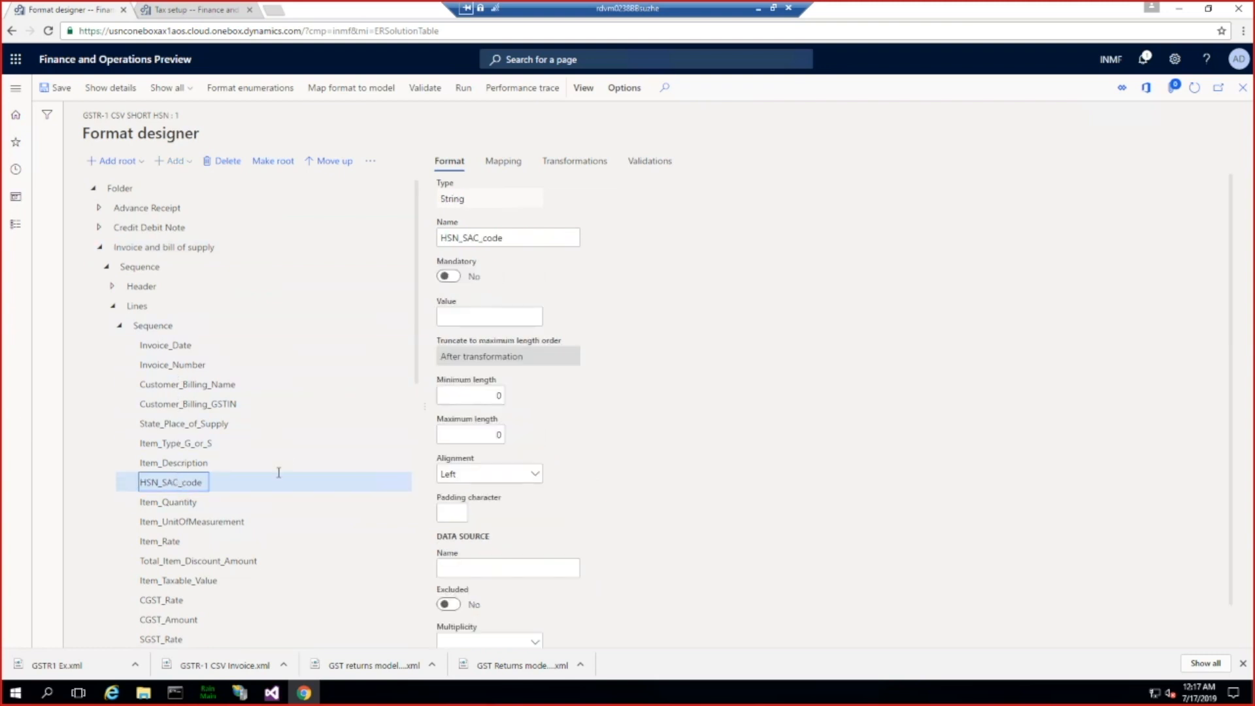
left_click(501, 162)
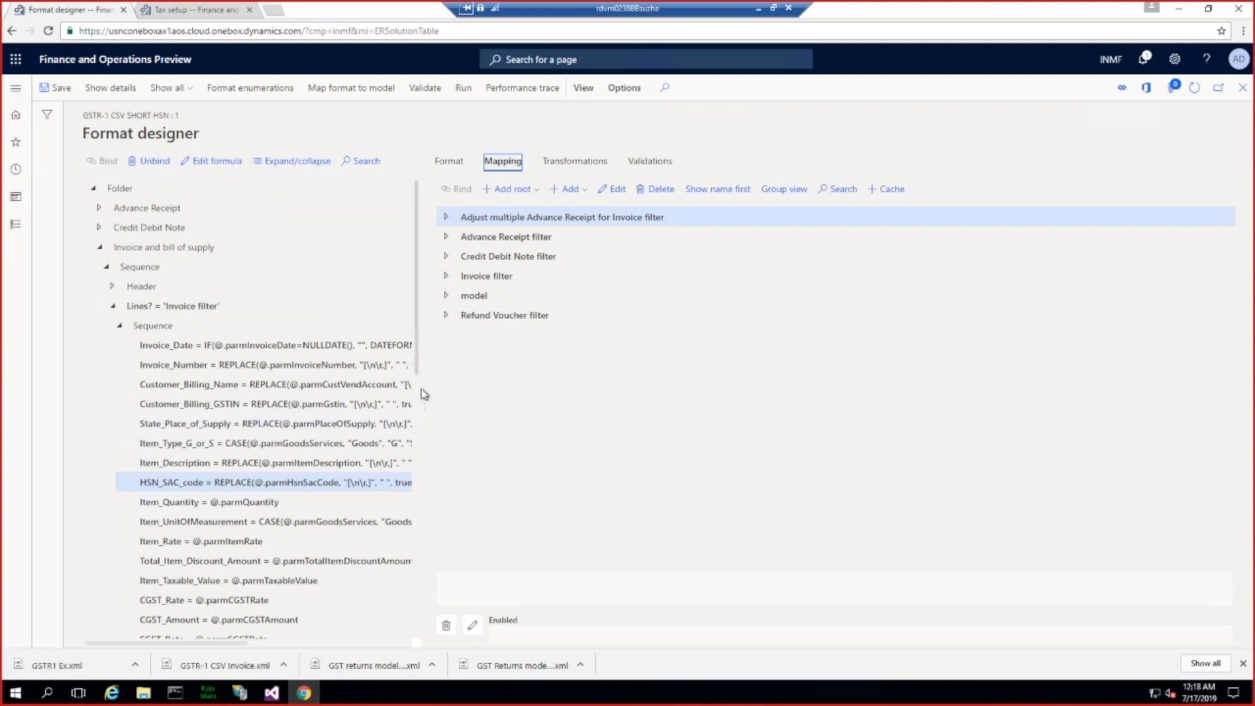
left_click_drag(422, 389, 536, 391)
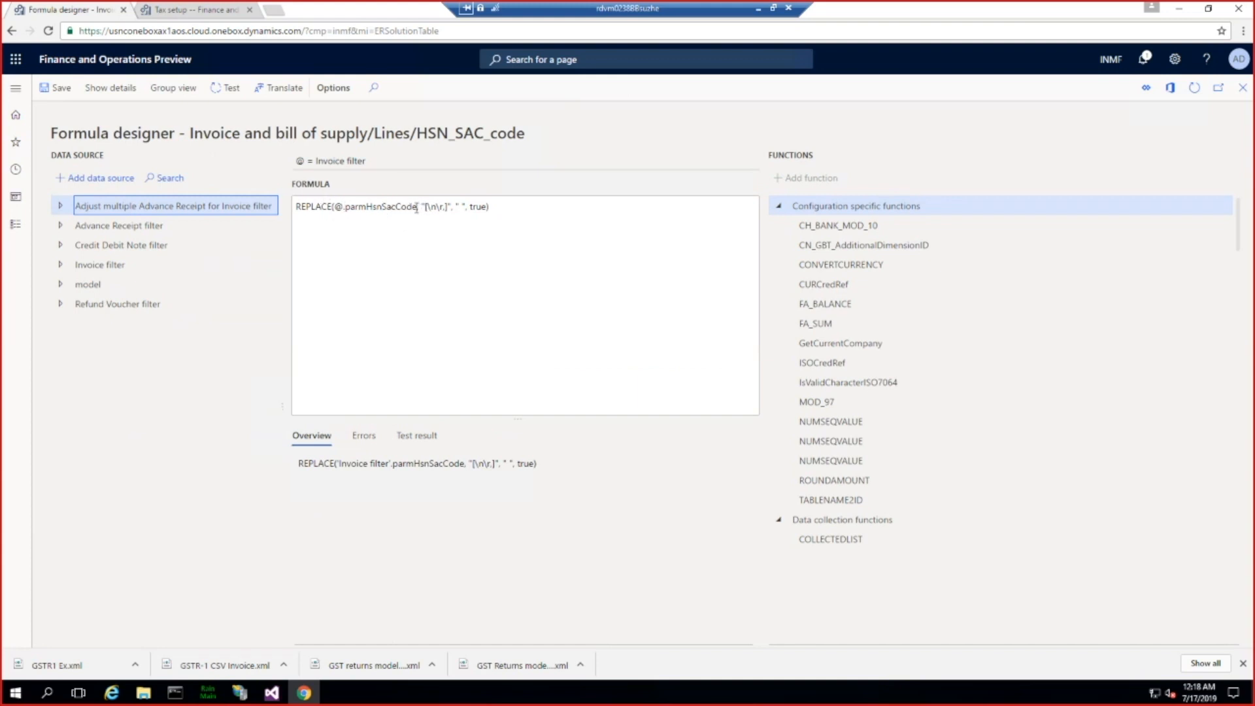
Step: Test the HSN_SAC_code REPLACE formula with HSNCode,23 as the parmHsnSacCode value and examine the test result
left_click(461, 206)
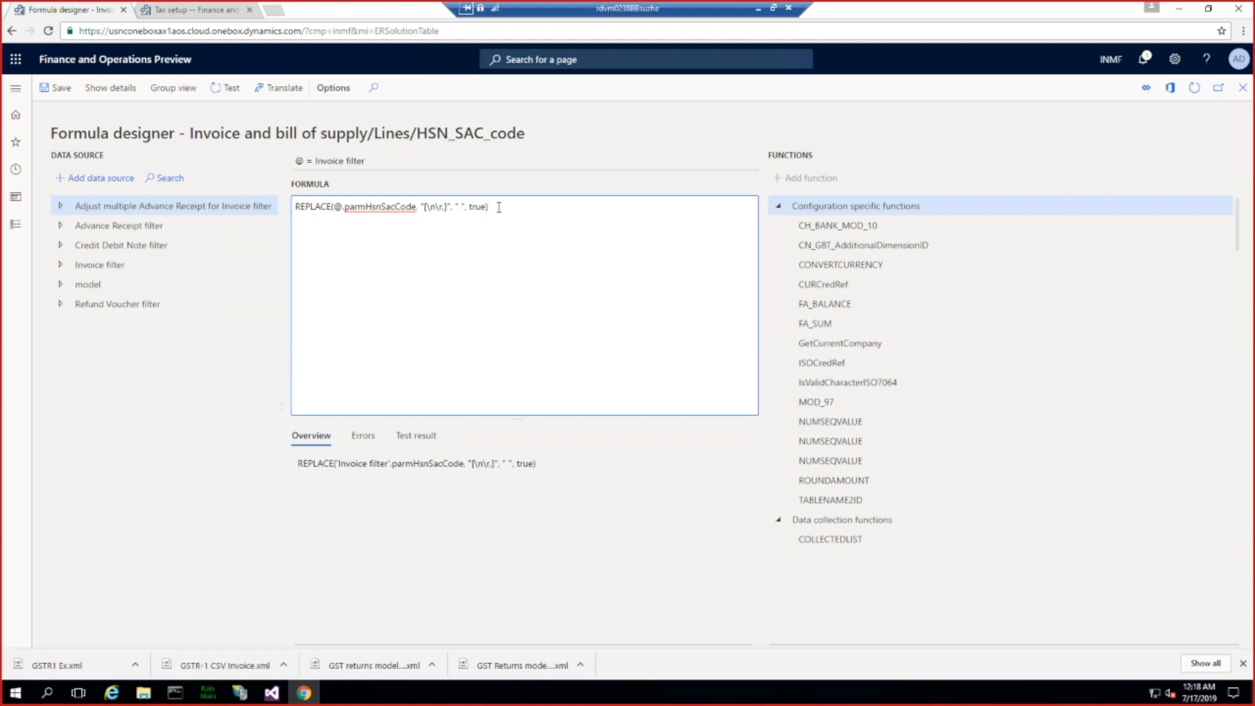
left_click_drag(499, 207, 294, 206)
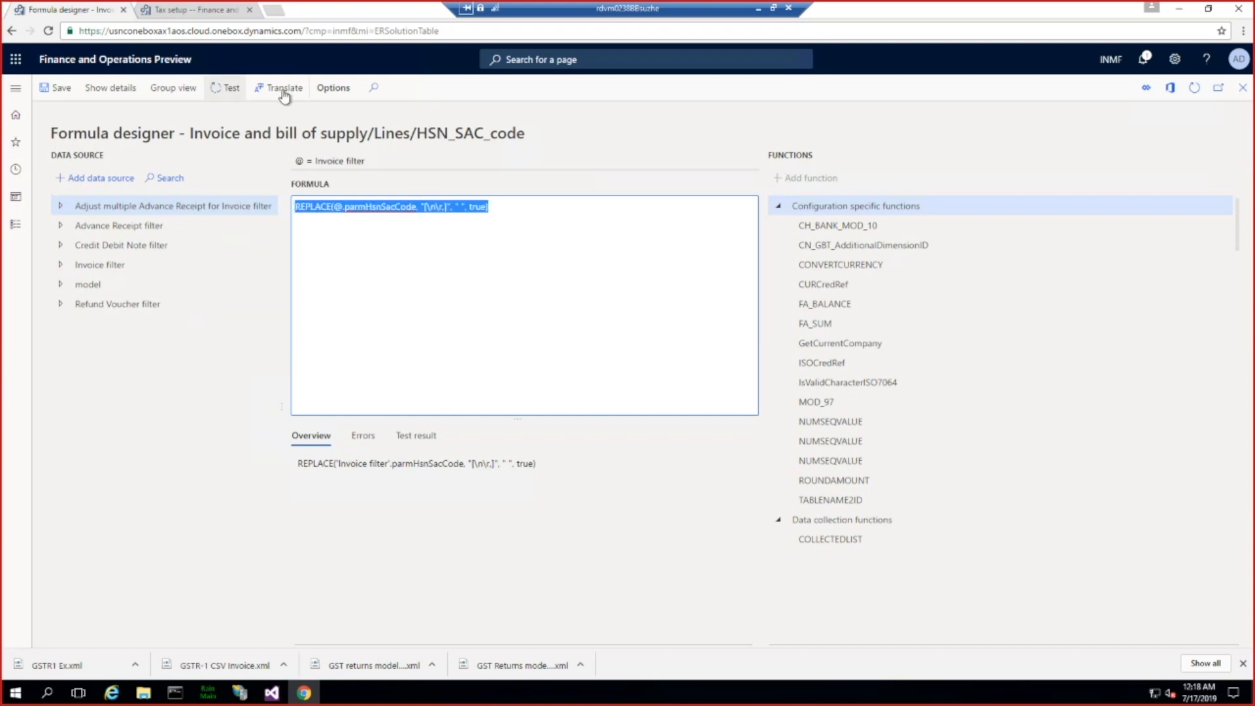
left_click(226, 88)
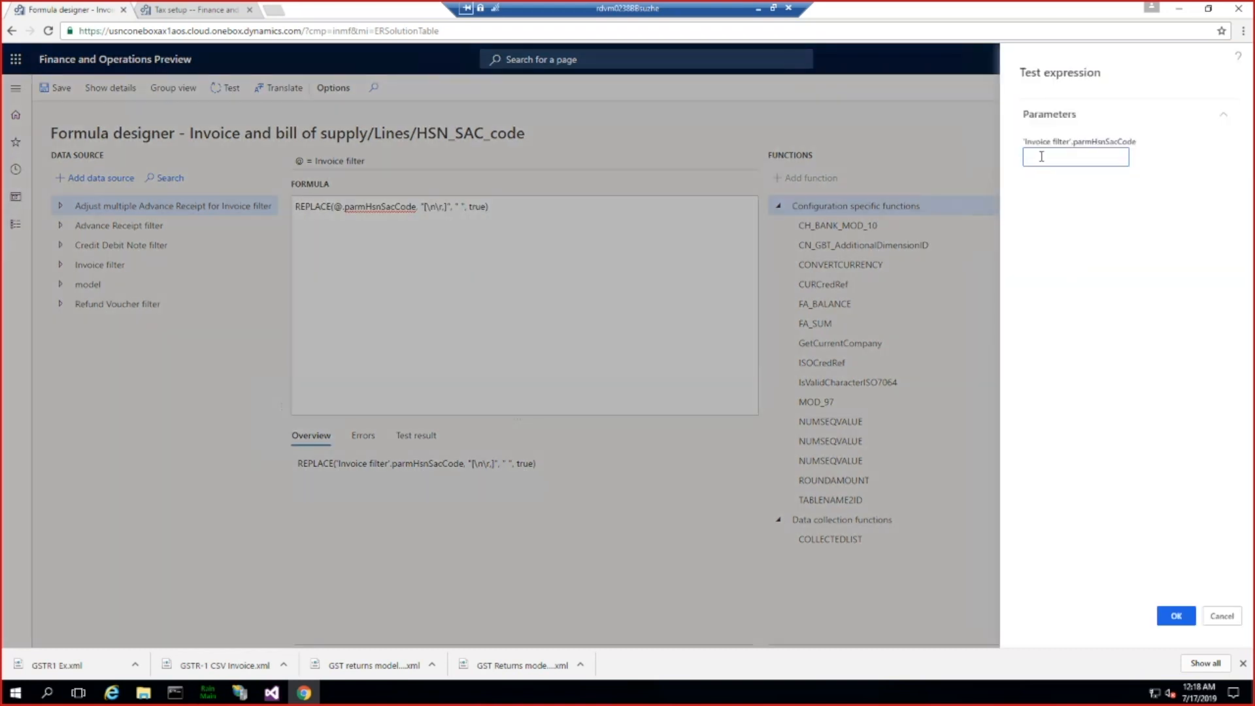
type("welbajeialnvs")
key("BackSpace")
key("BackSpace")
key("BackSpace")
key("BackSpace")
key("BackSpace")
key("BackSpace")
key("BackSpace")
key("BackSpace")
key("BackSpace")
key("BackSpace")
key("BackSpace")
key("BackSpace")
key("BackSpace")
type("HSNCode,23")
left_click(1174, 619)
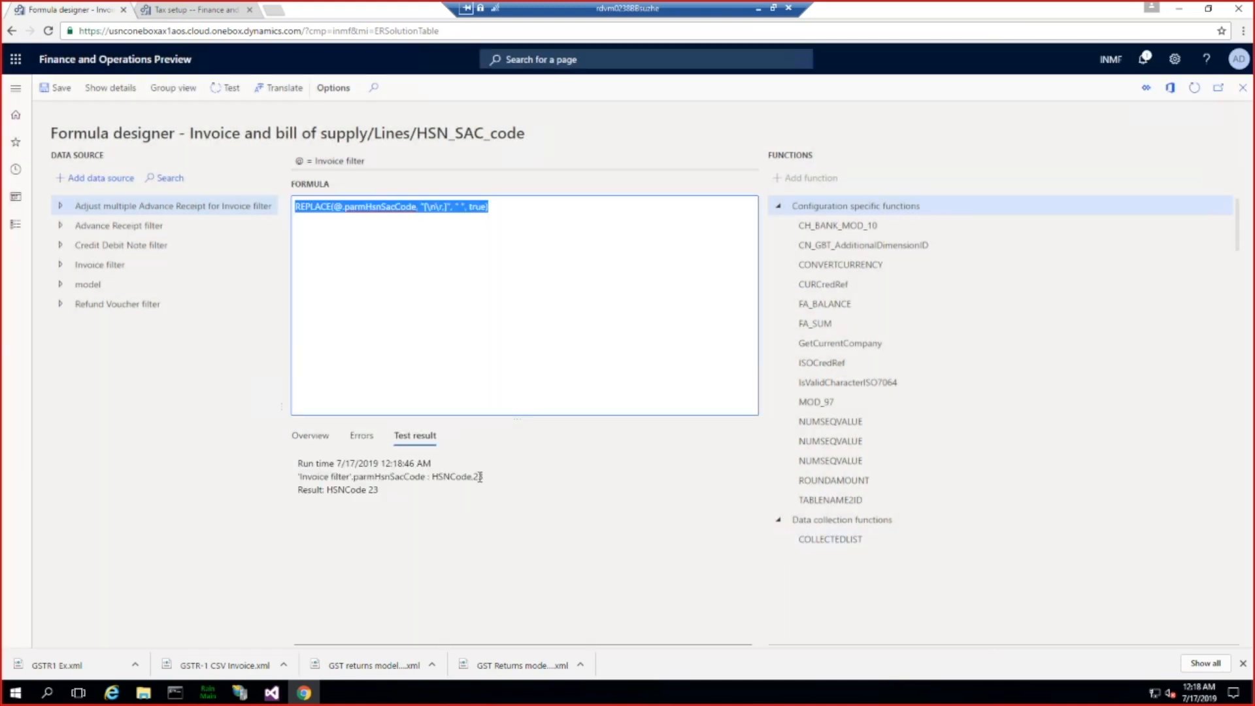
left_click(479, 484)
left_click(477, 477)
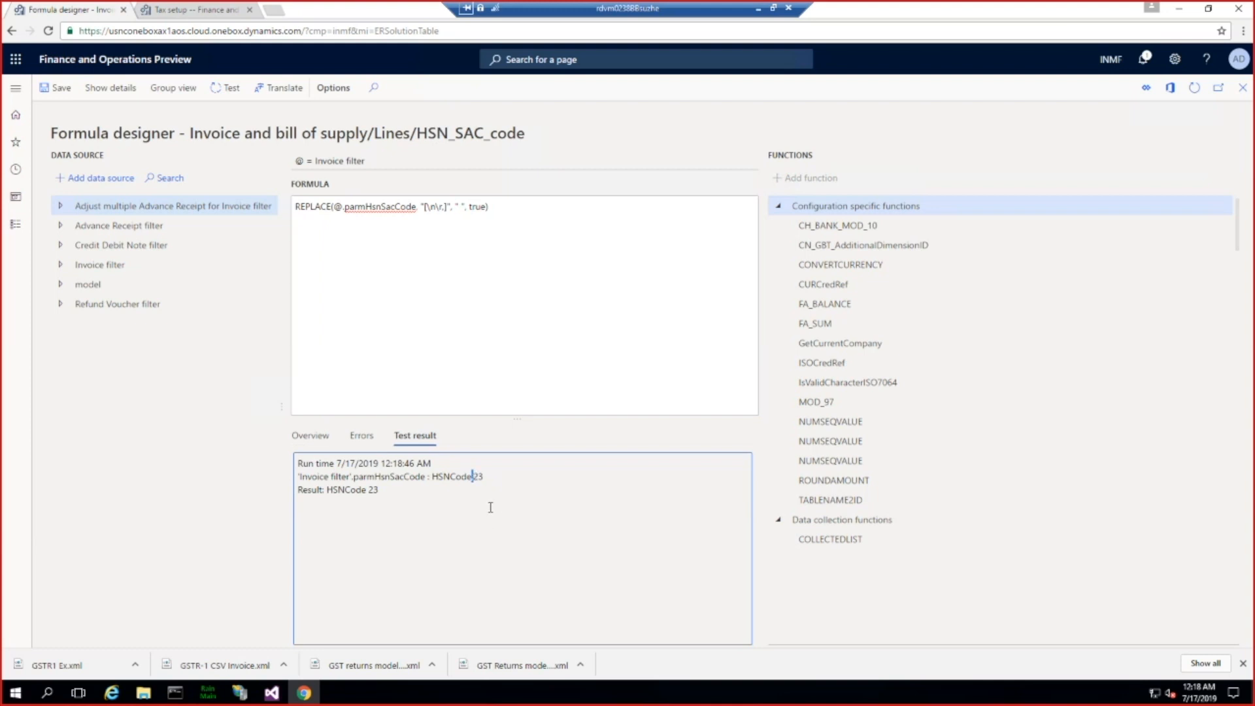
Step: Look through the String functions in the formula designer, reading the descriptions of CHAR, CONCATENATE and FORMAT
left_click(297, 207)
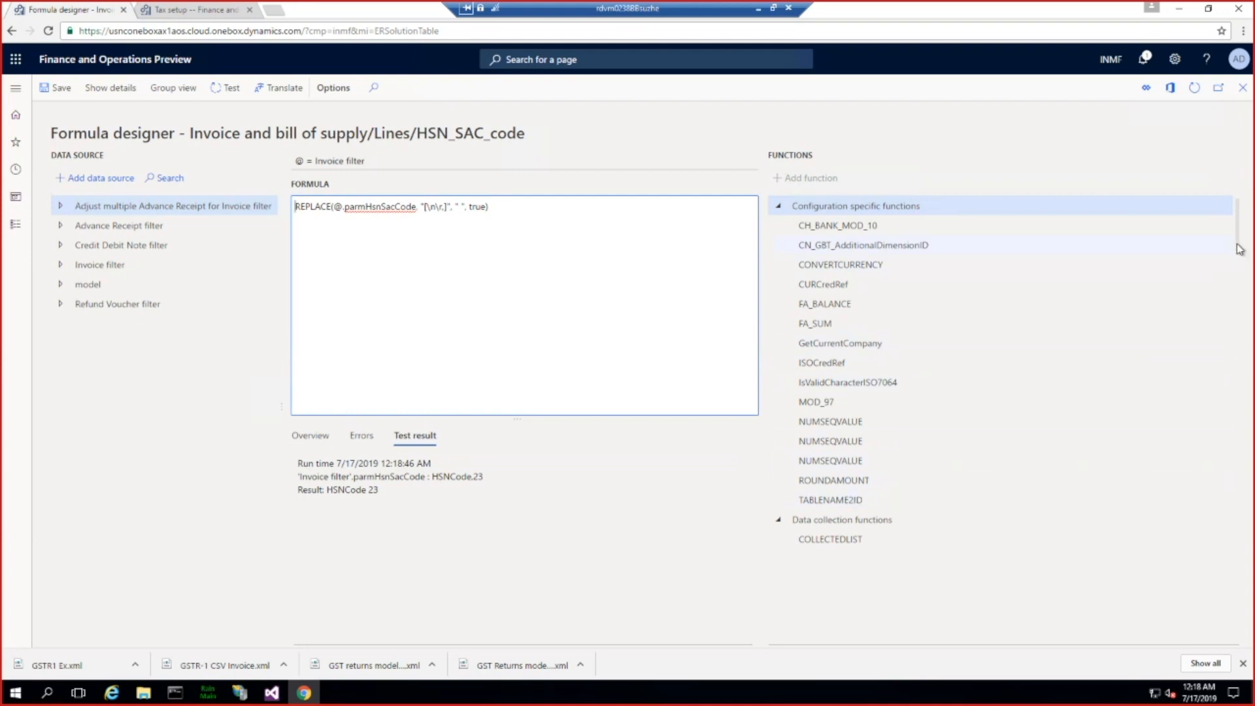
left_click_drag(1238, 252, 1221, 538)
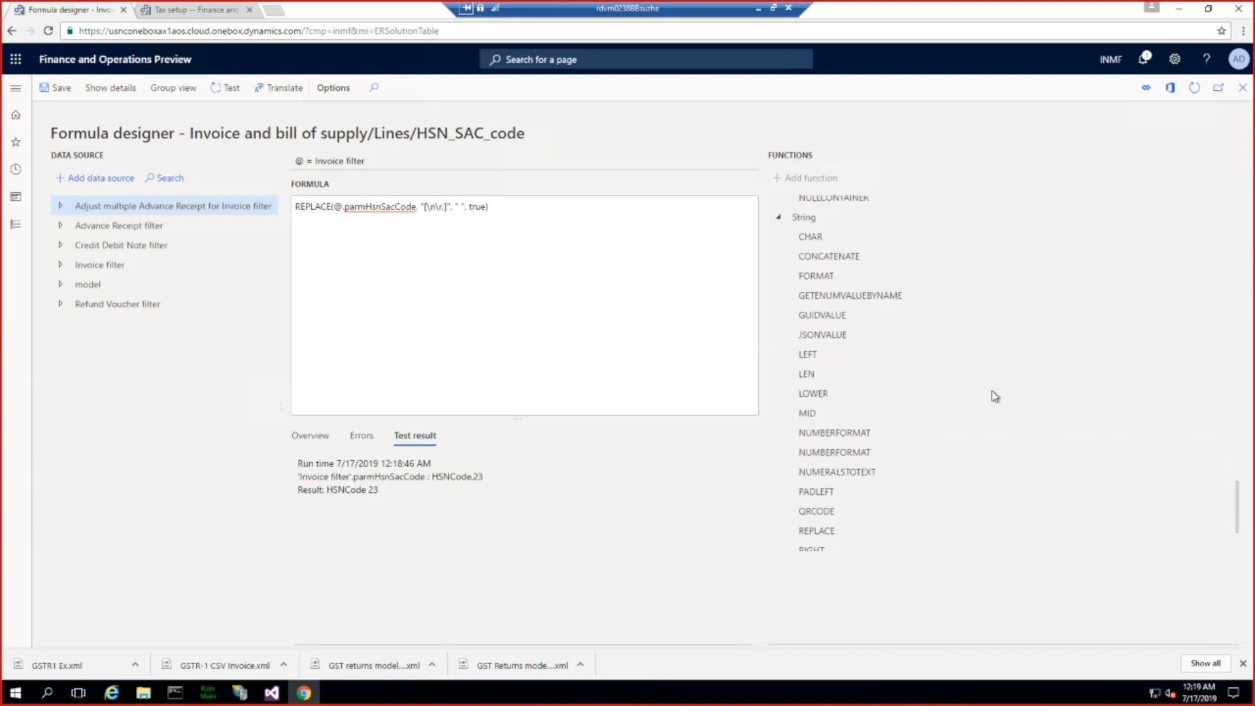
left_click(816, 240)
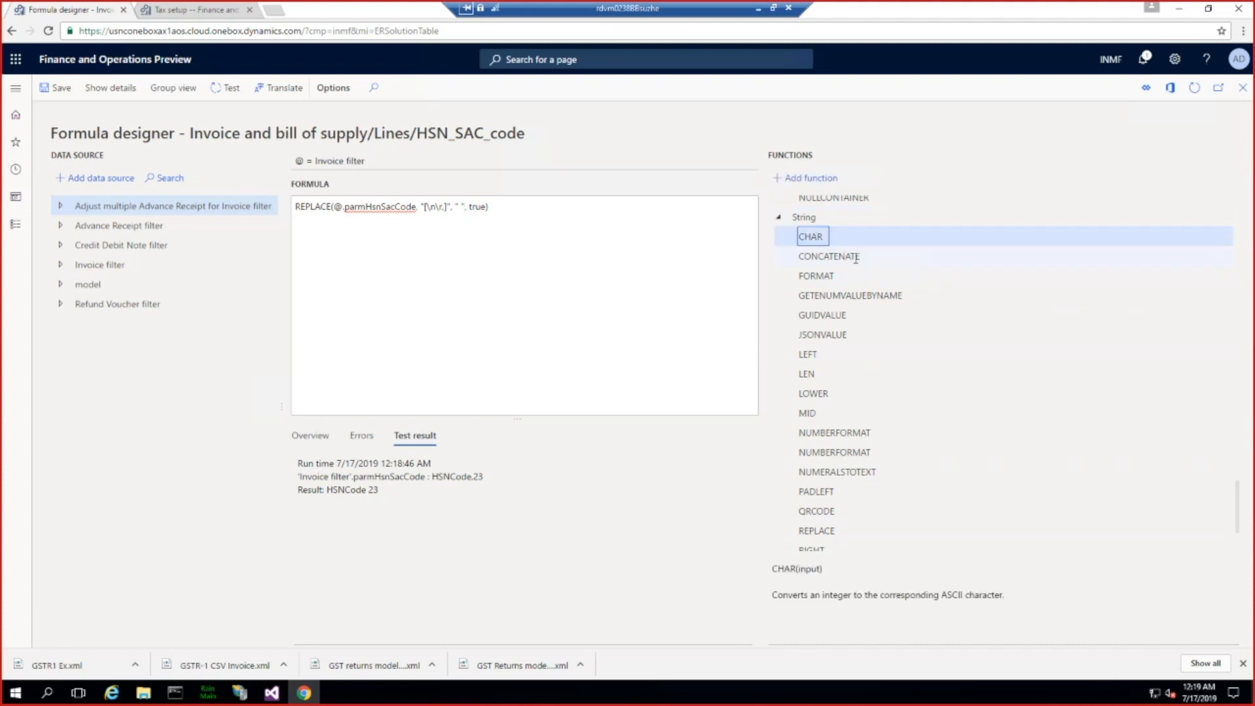
left_click(849, 258)
left_click(839, 281)
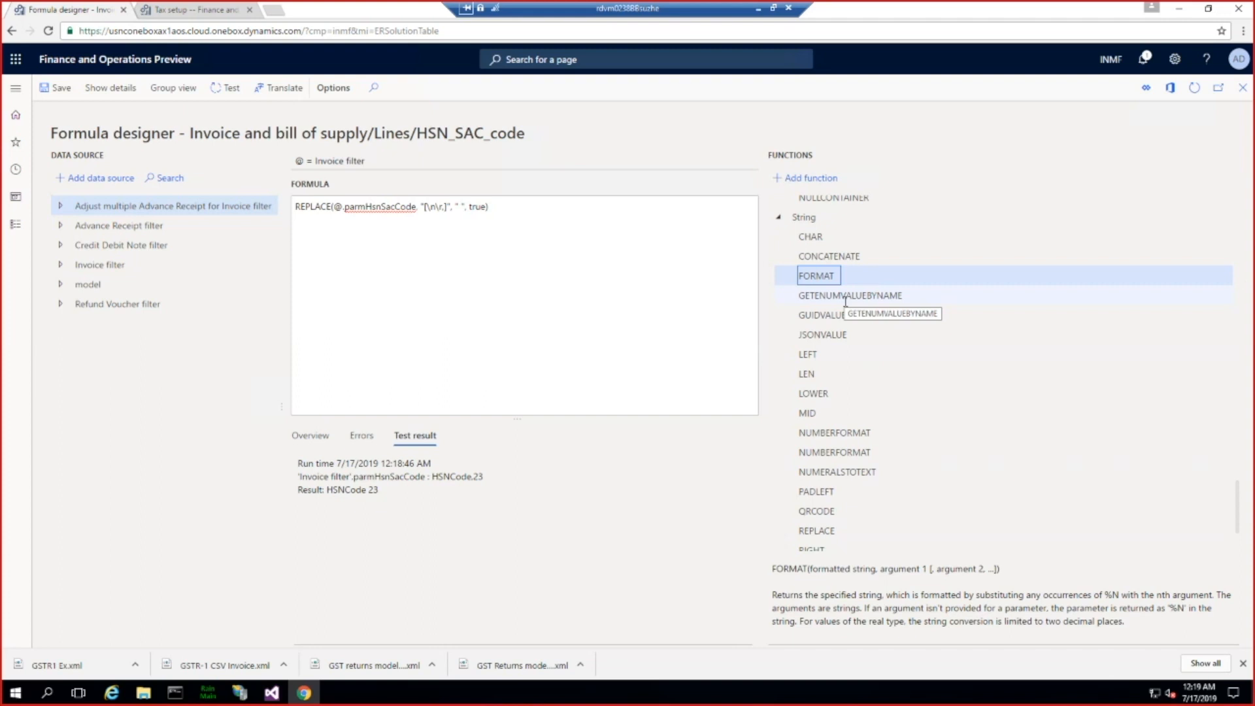
Step: Read the descriptions of the String functions CONCATENATE, LOWER and TRIM in the formula designer
left_click(857, 262)
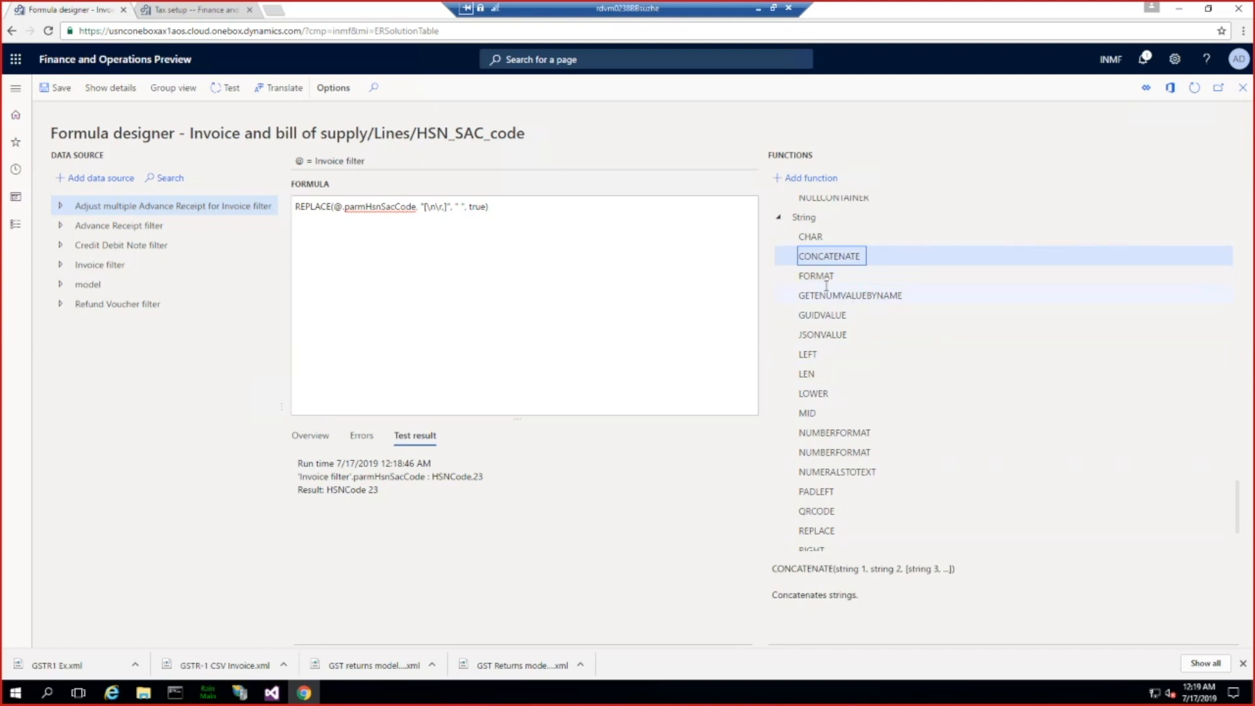
scroll(873, 413, "down", 1)
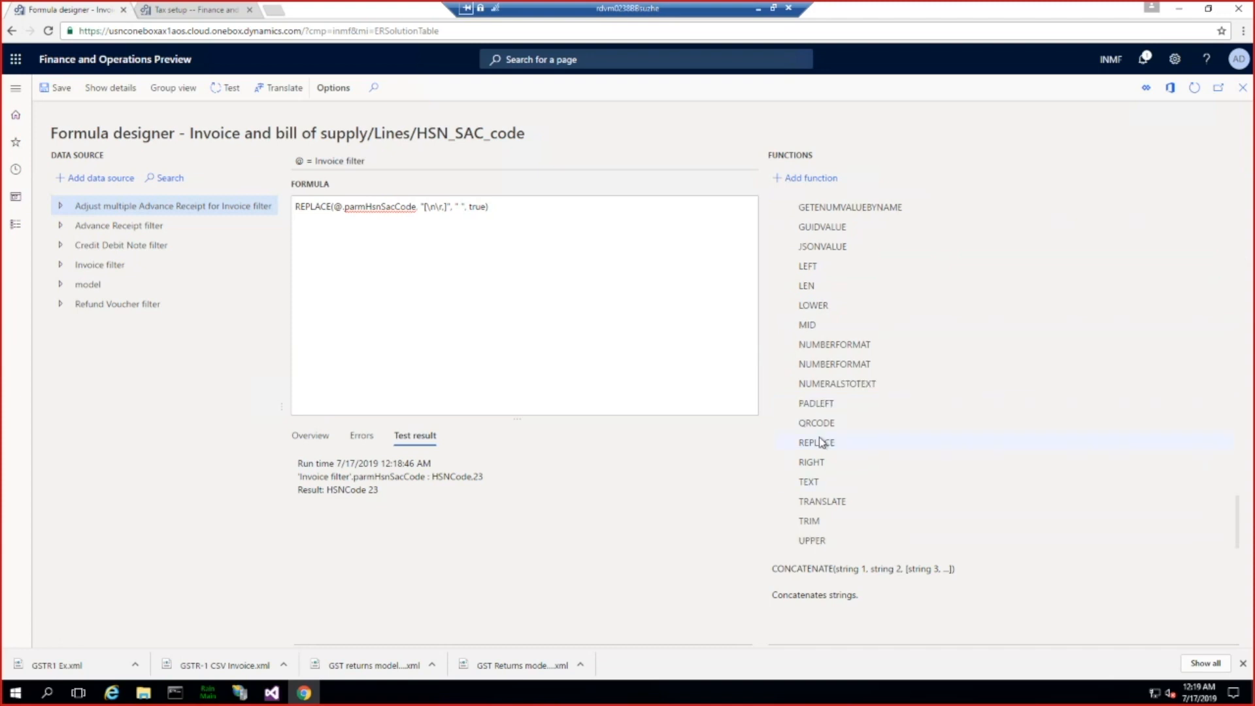
left_click(825, 304)
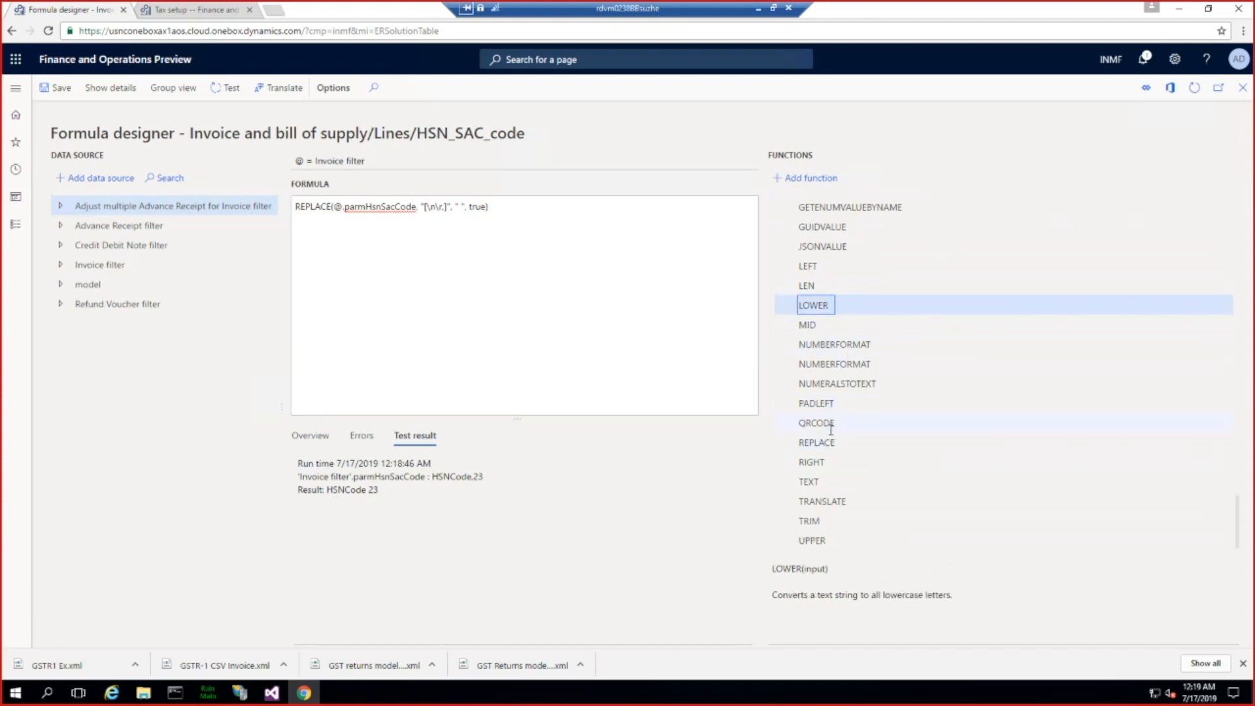
left_click(816, 520)
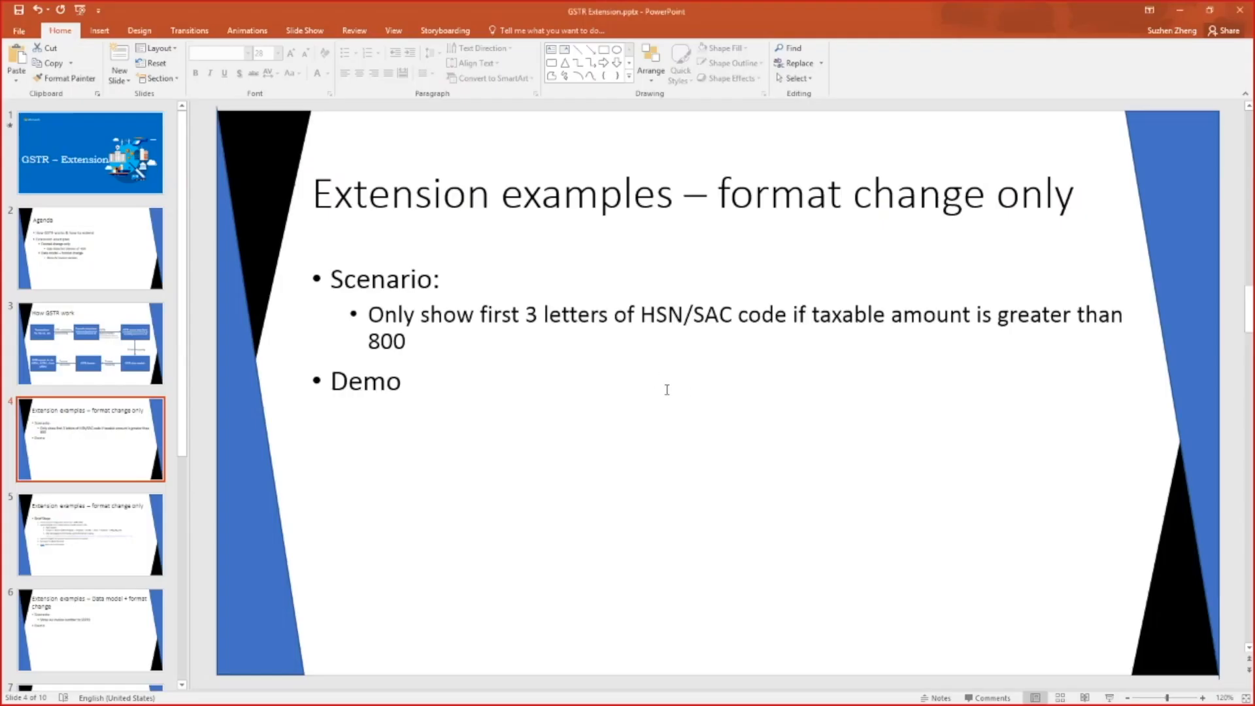
Step: Check the Brief Steps slide in PowerPoint, and back in the formula designer examine the description of the LEFT function
left_click(123, 535)
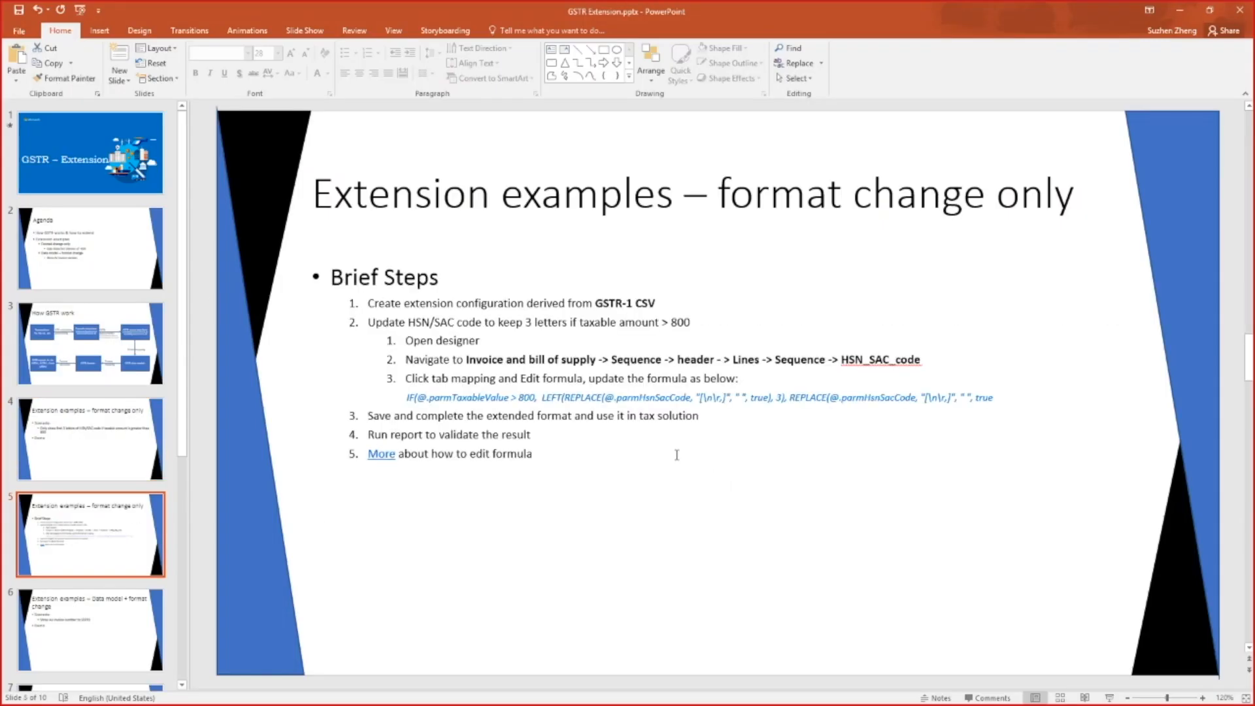
left_click(1181, 10)
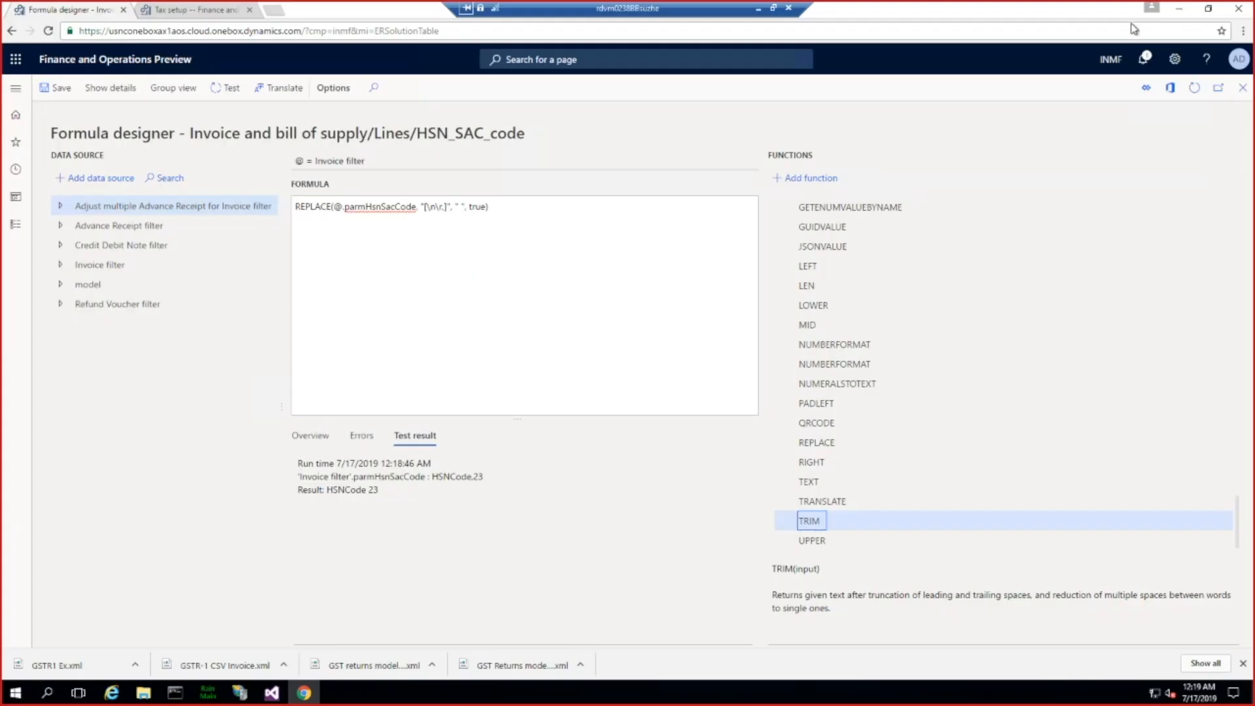
left_click(812, 266)
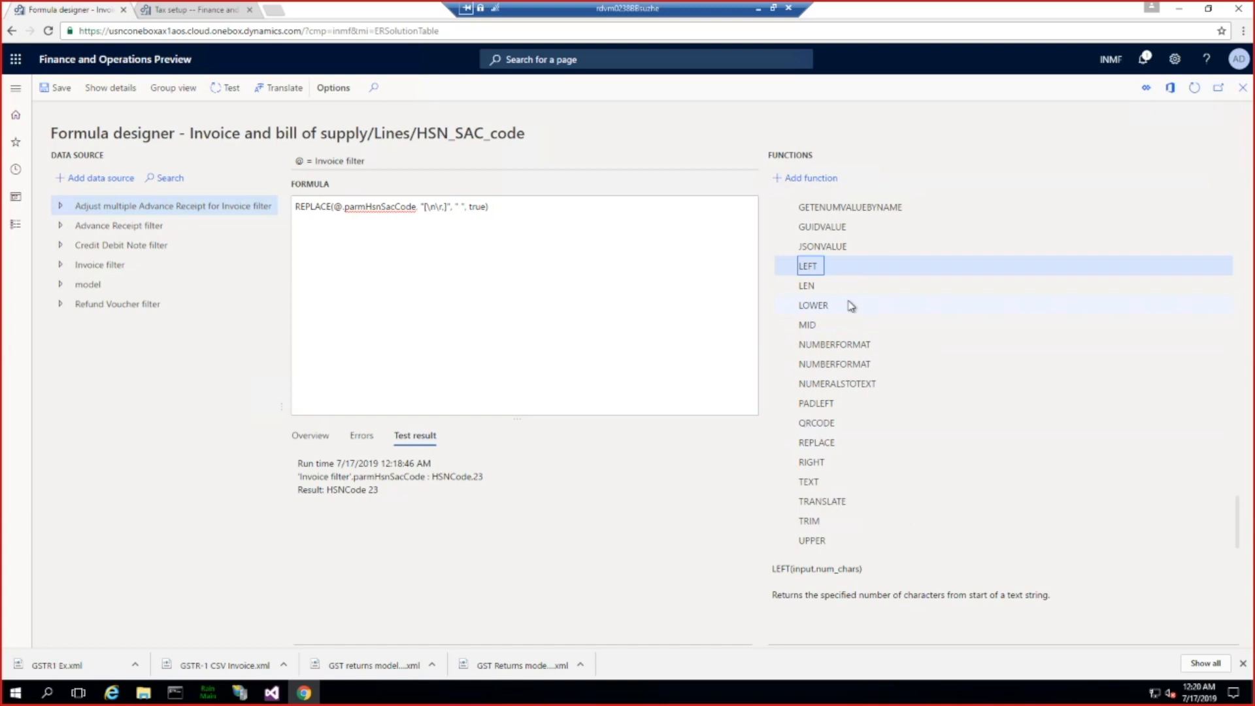
left_click(807, 462)
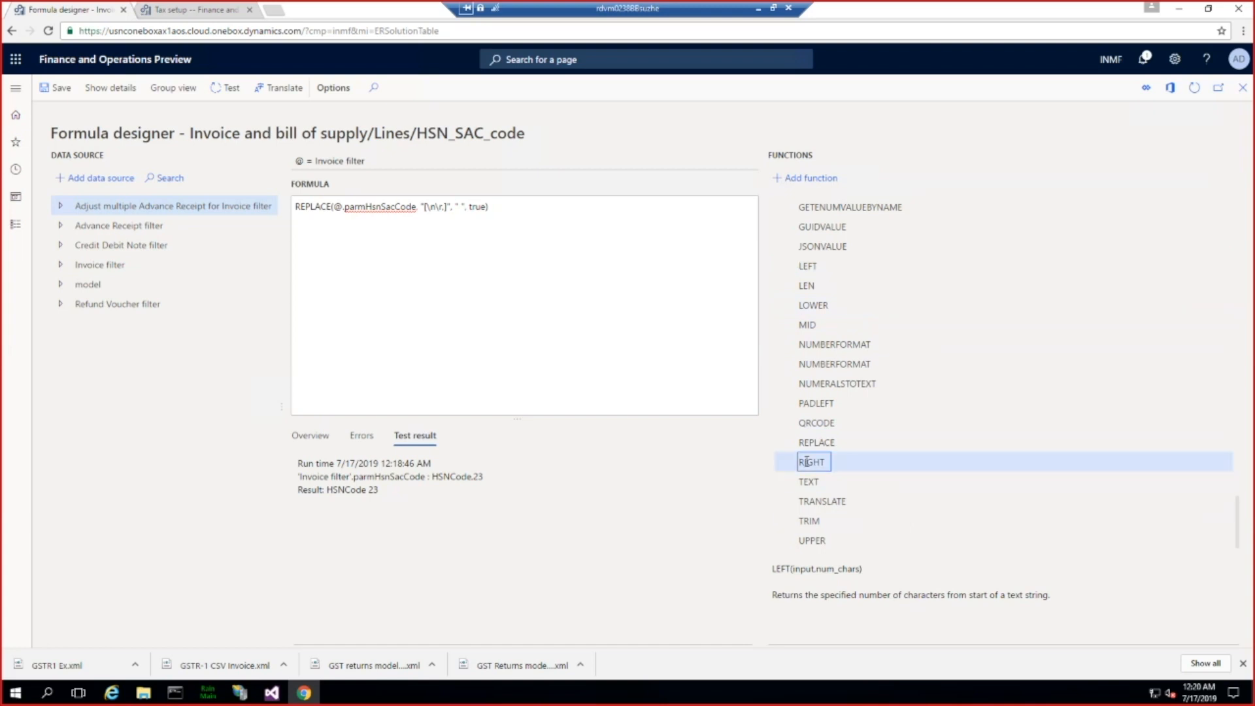
left_click(801, 268)
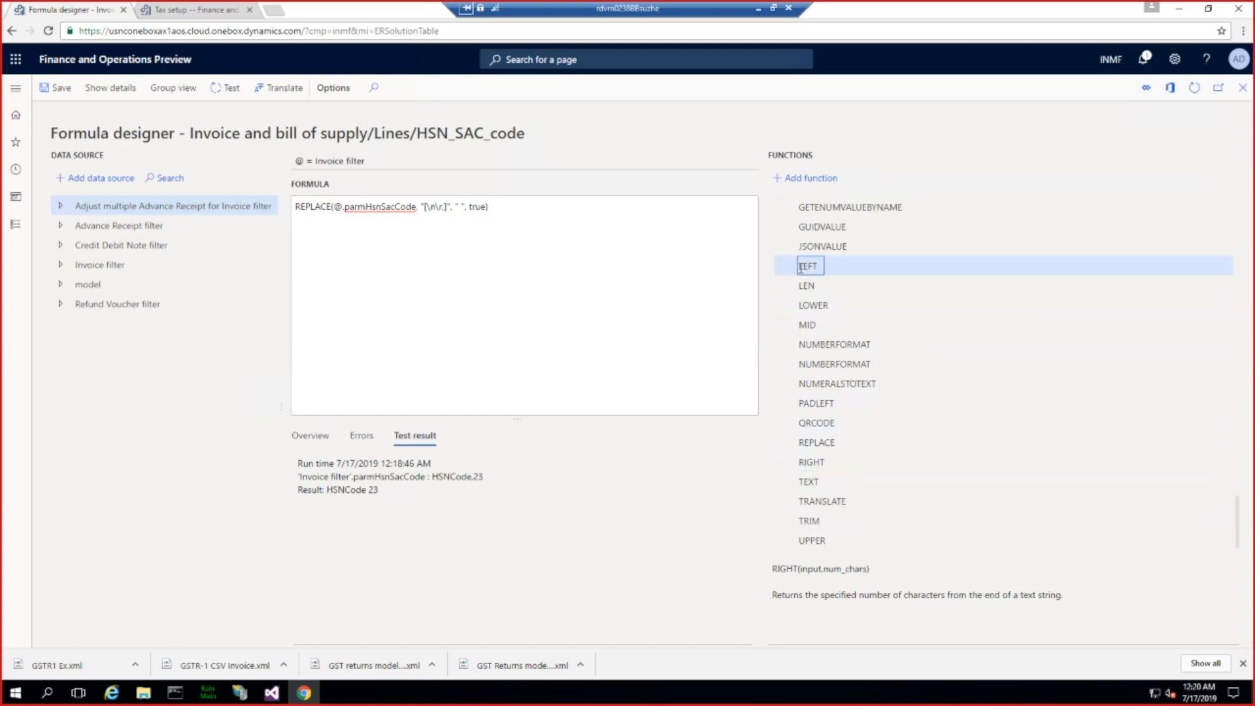
Step: Wrap the HSN_SAC_code REPLACE expression in a LEFT function that keeps 3 characters: LEFT(REPLACE(…), 3)
mouse_move(864, 571)
left_mouse_down()
mouse_move(781, 568)
mouse_move(852, 572)
left_mouse_up()
left_click(860, 571)
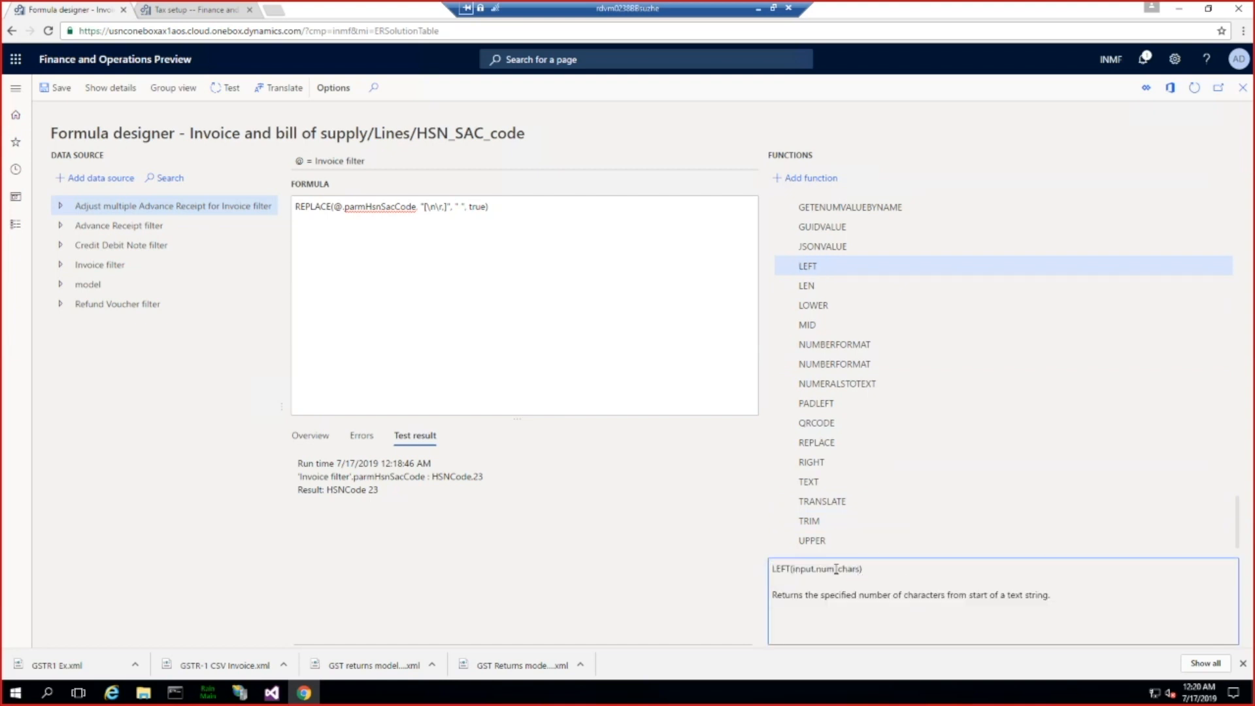
double_click(836, 568)
left_click_drag(773, 569, 789, 569)
key("ctrl+c")
left_click(311, 206)
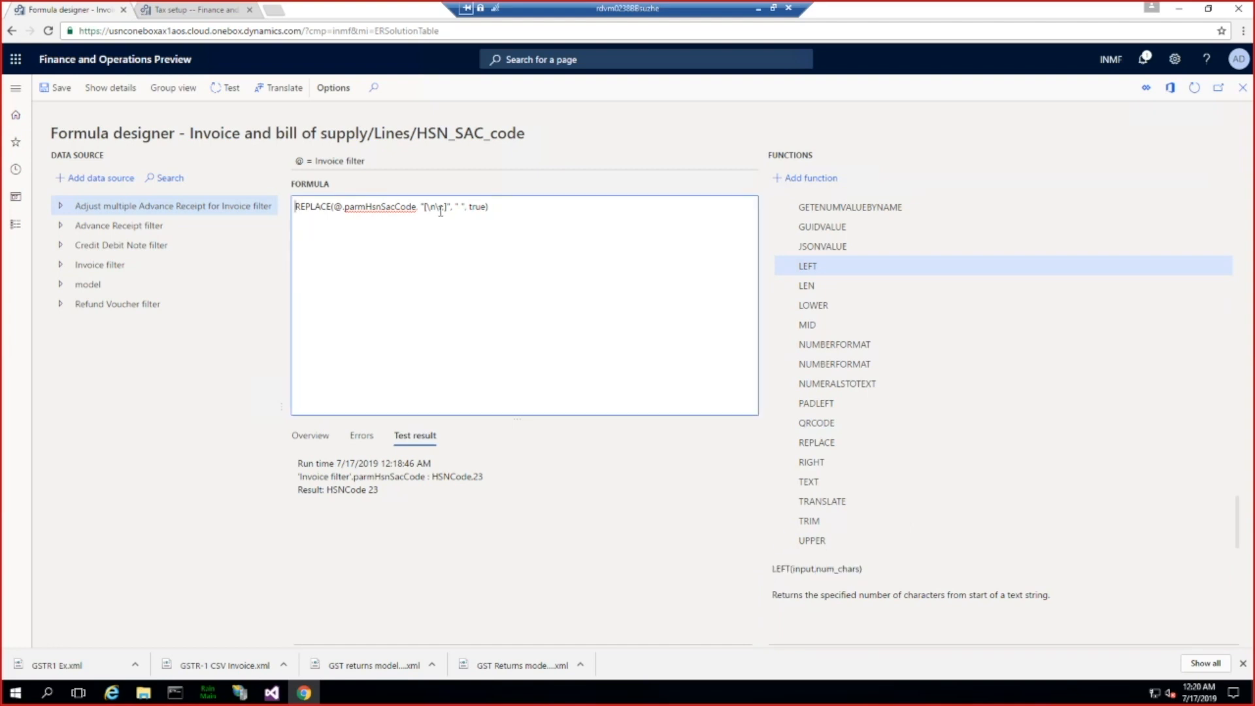
key("ctrl+v")
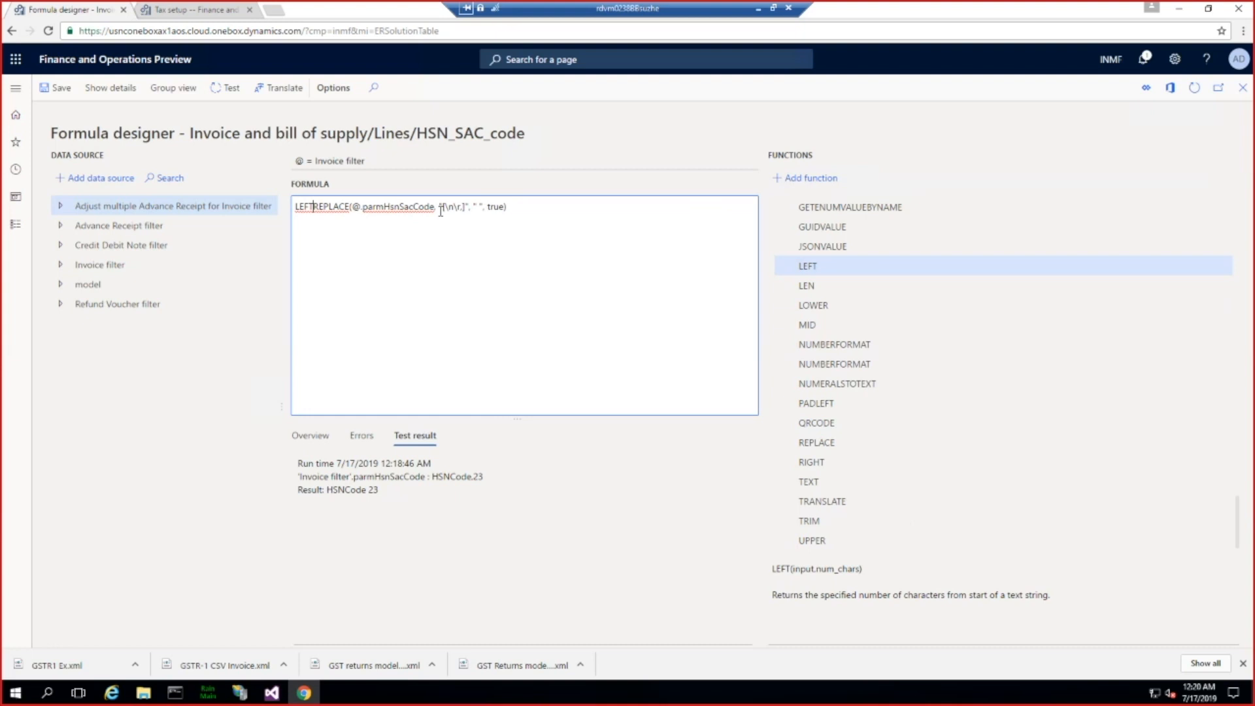
type("(")
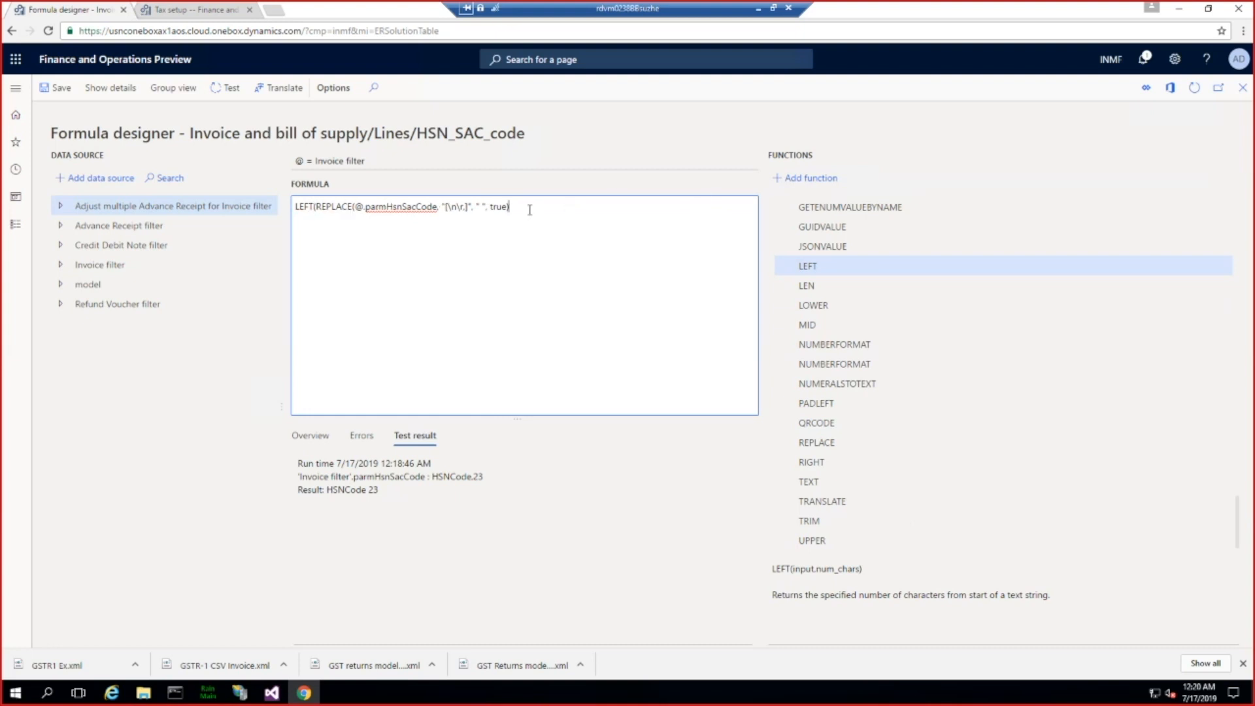
type(", 3)")
key("Home")
left_click_drag(534, 208, 281, 204)
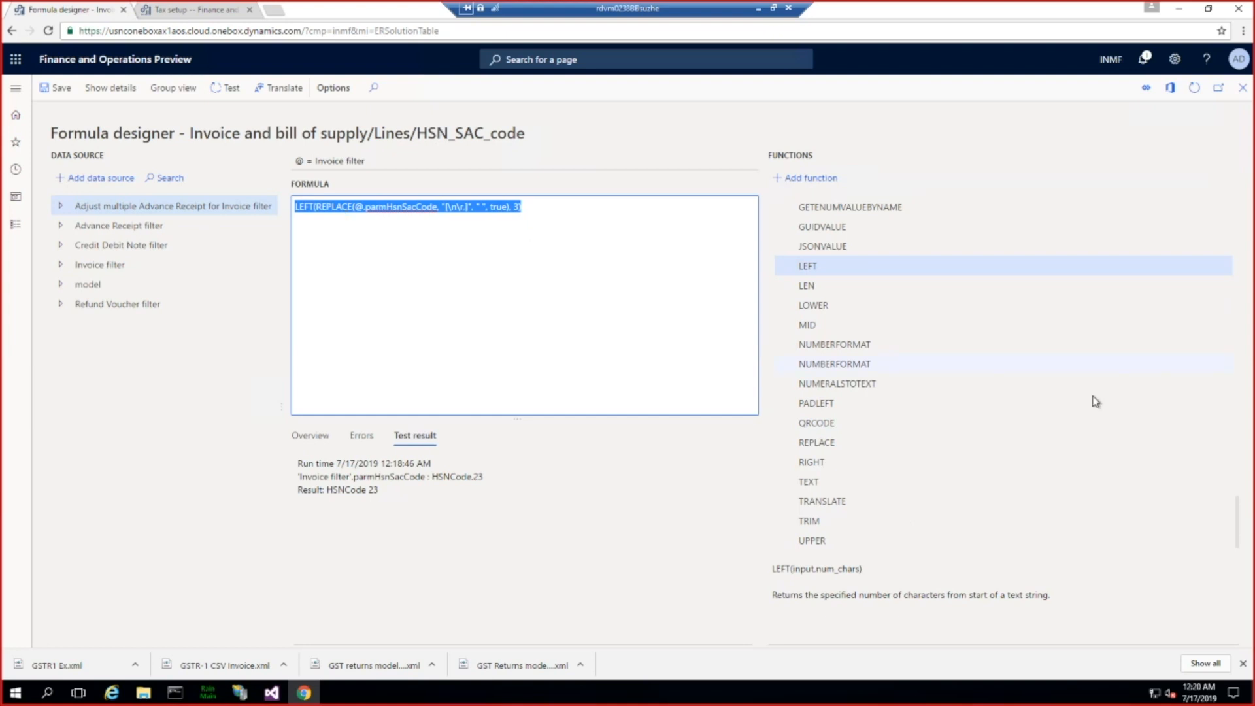
Step: Look up the logical IF function and start the formula with IF( in front of the LEFT expression
left_click(1238, 507)
left_click_drag(1238, 506, 1225, 426)
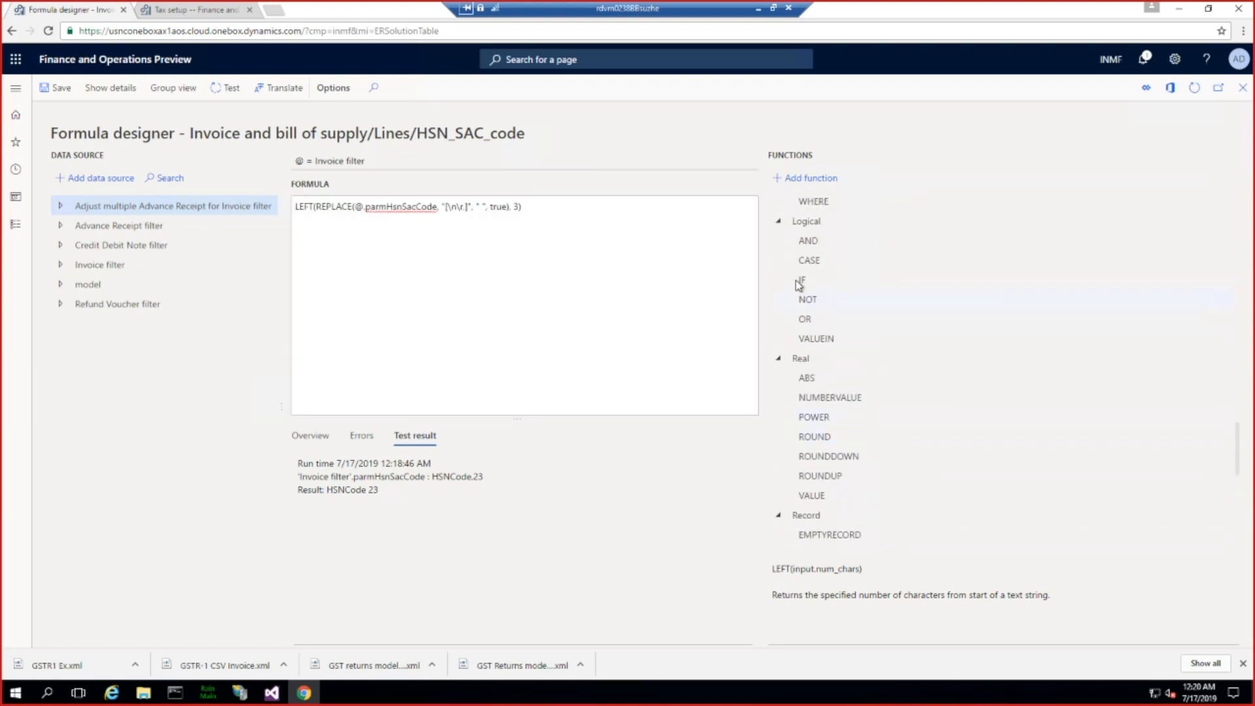
left_click(299, 207)
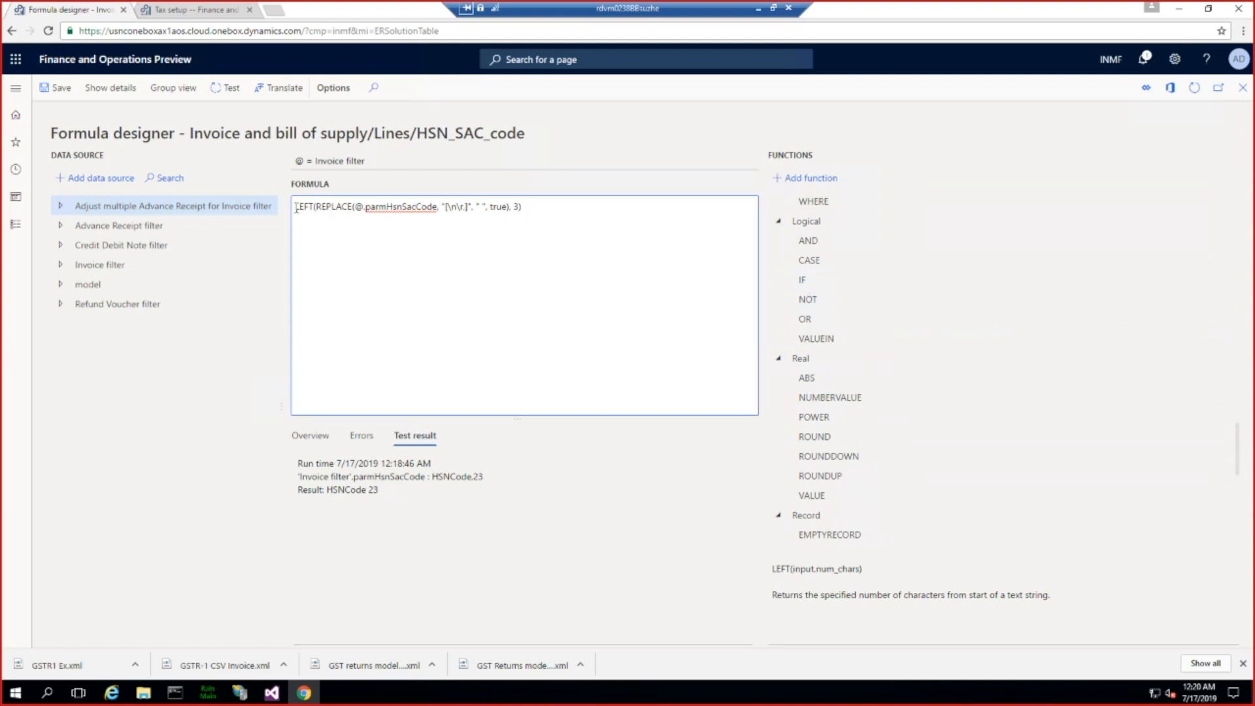
left_click(802, 280)
left_click(810, 178)
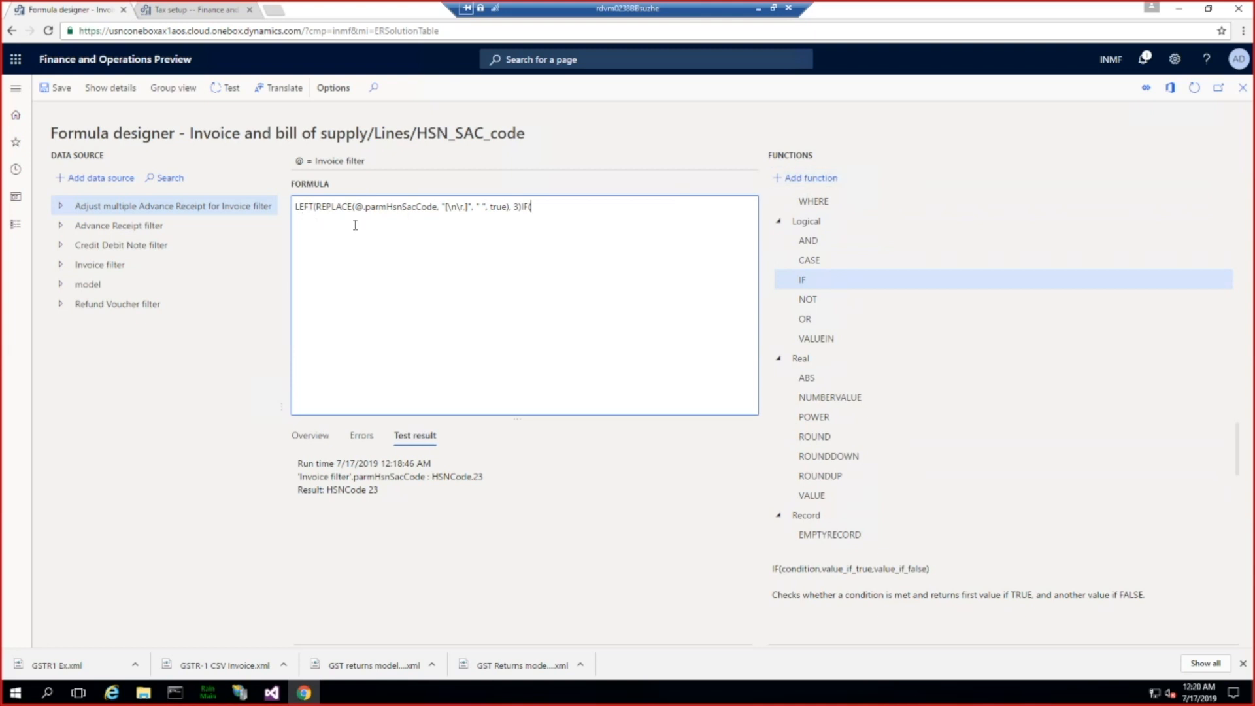
left_click_drag(534, 208, 521, 208)
key("BackSpace")
key("Home")
type("IF(")
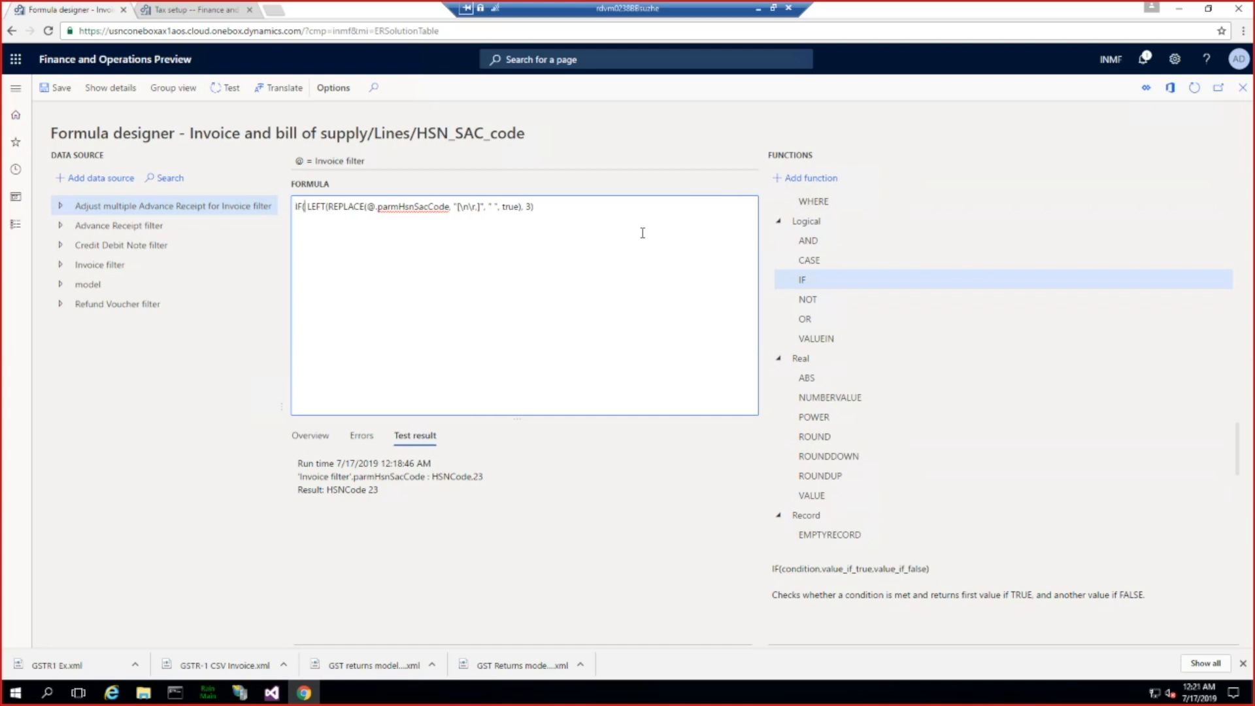
Step: Add the Taxable value (parmTaxableValue) field of the Invoice filter data source to the formula
left_click(61, 265)
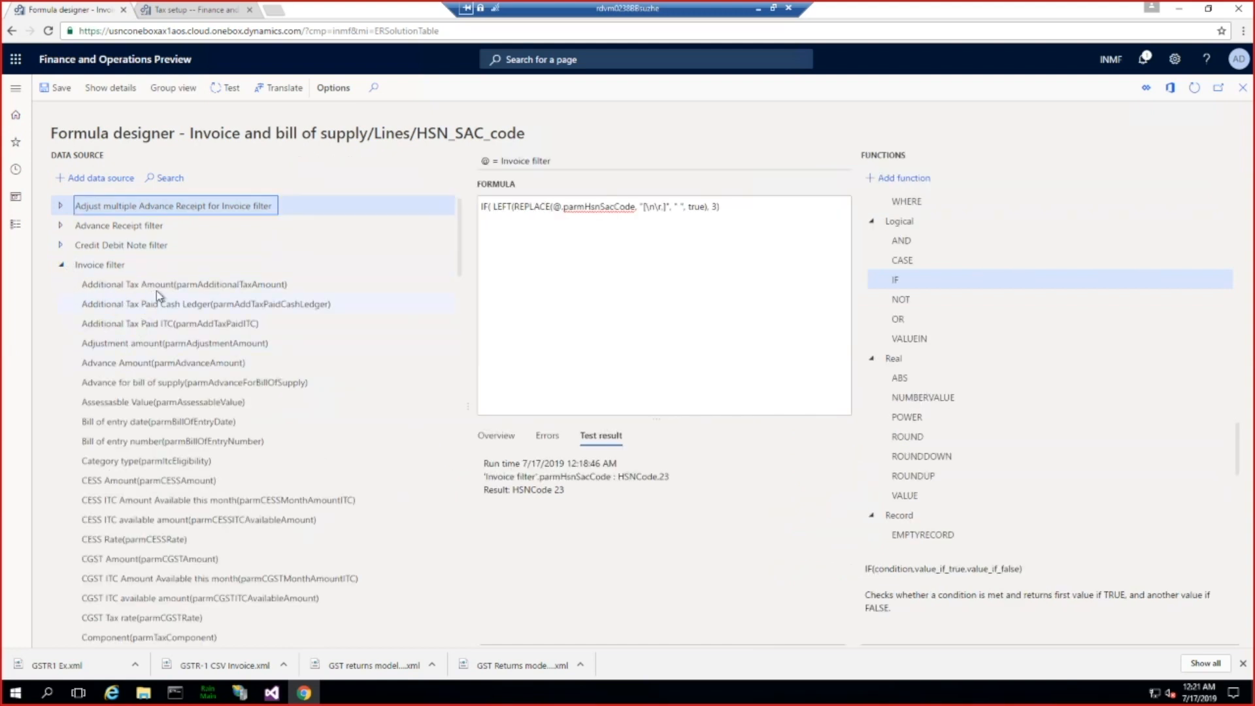
scroll(207, 426, "down", 1)
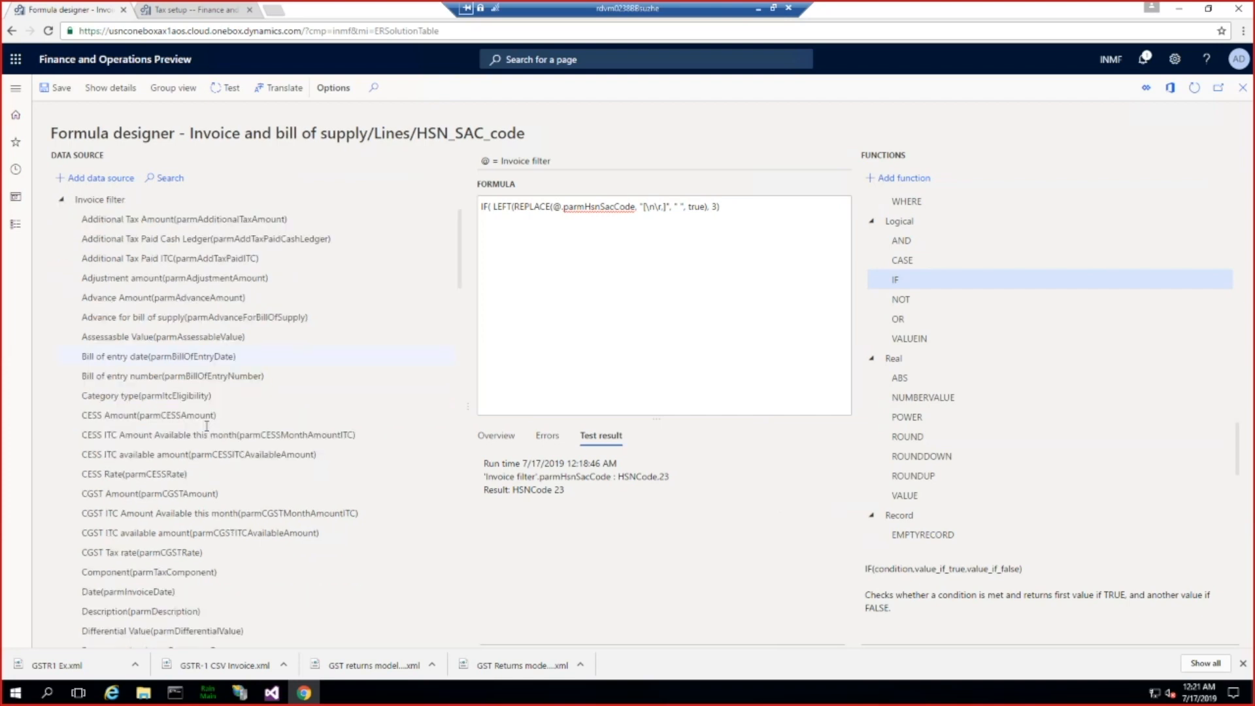
scroll(206, 426, "down", 1)
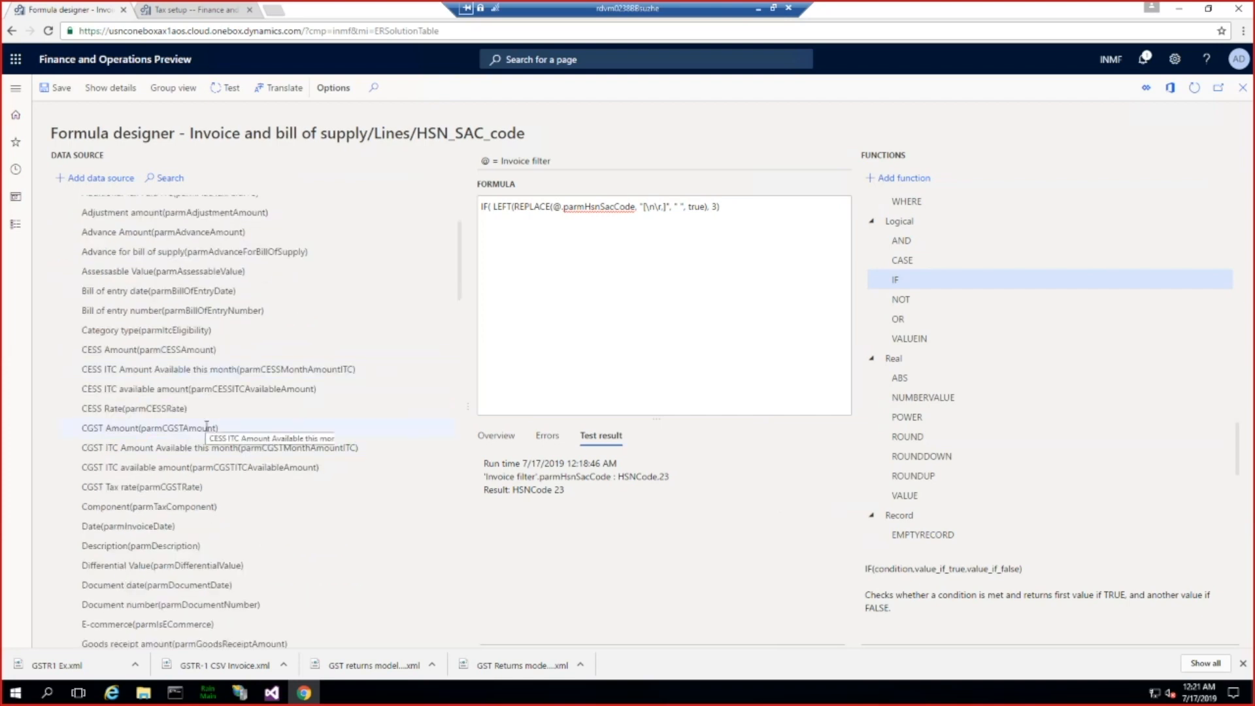
scroll(207, 426, "down", 3)
scroll(207, 427, "down", 2)
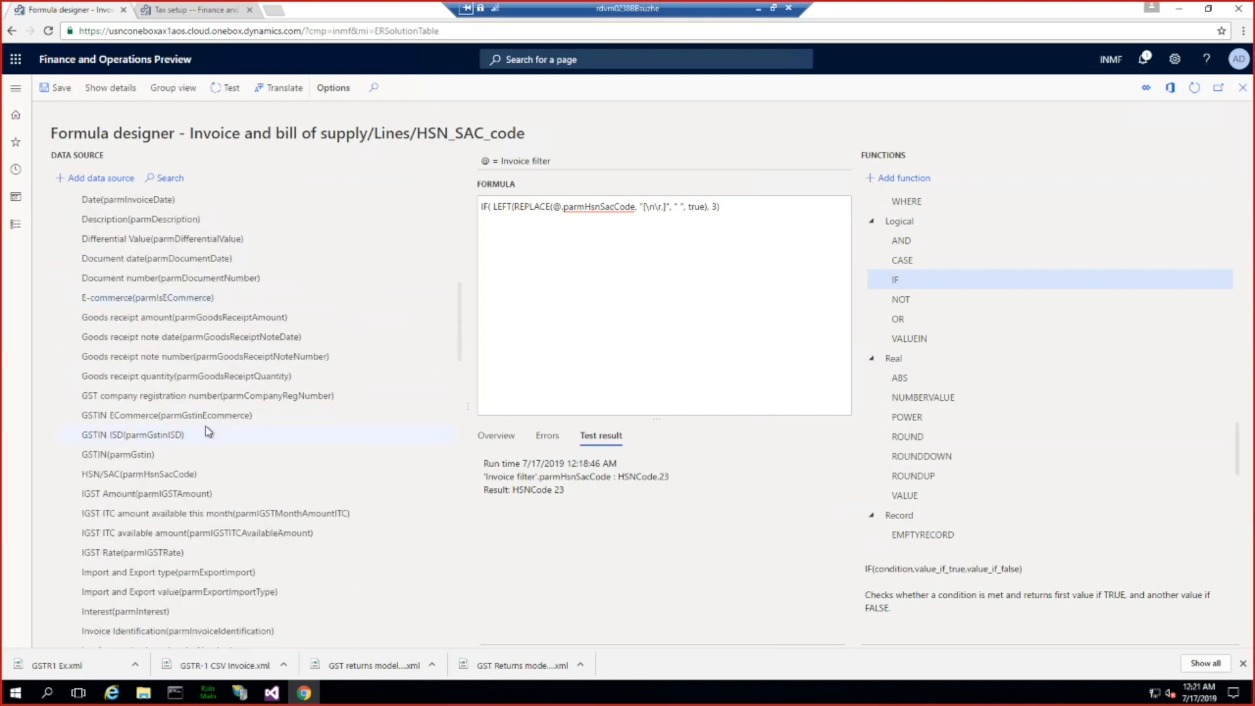
scroll(206, 426, "down", 2)
scroll(205, 426, "down", 6)
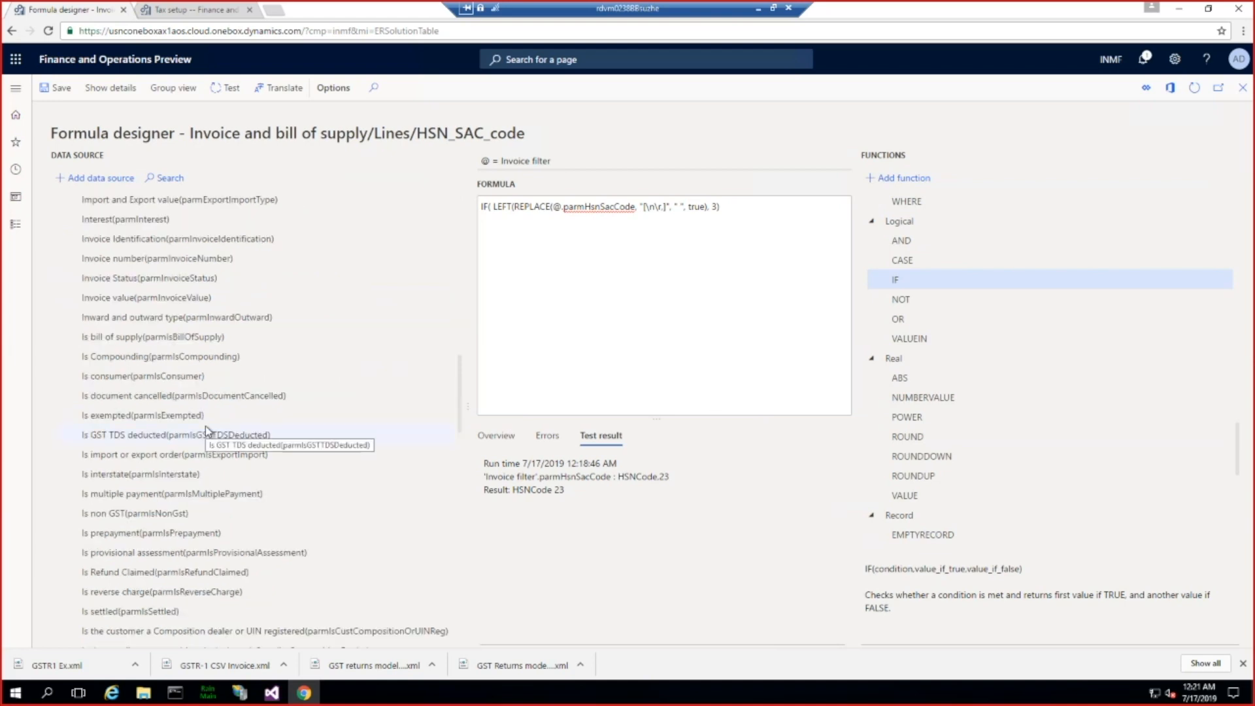
scroll(208, 430, "down", 6)
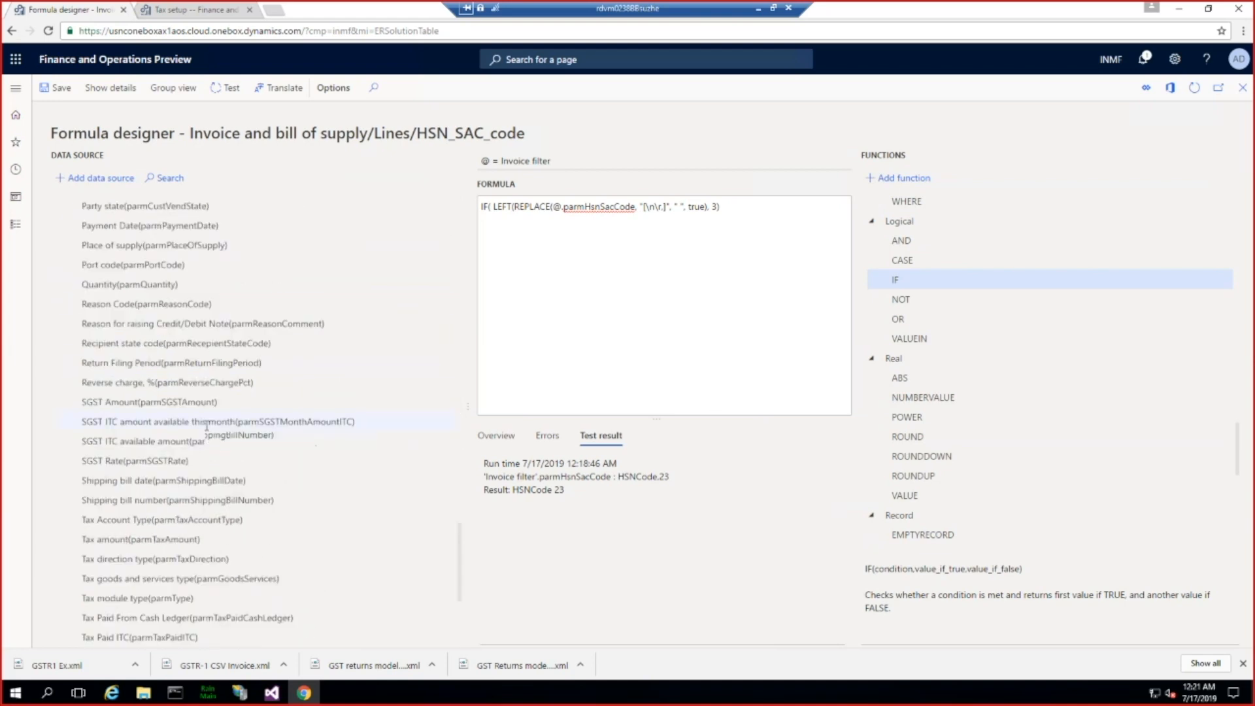
scroll(208, 429, "down", 1)
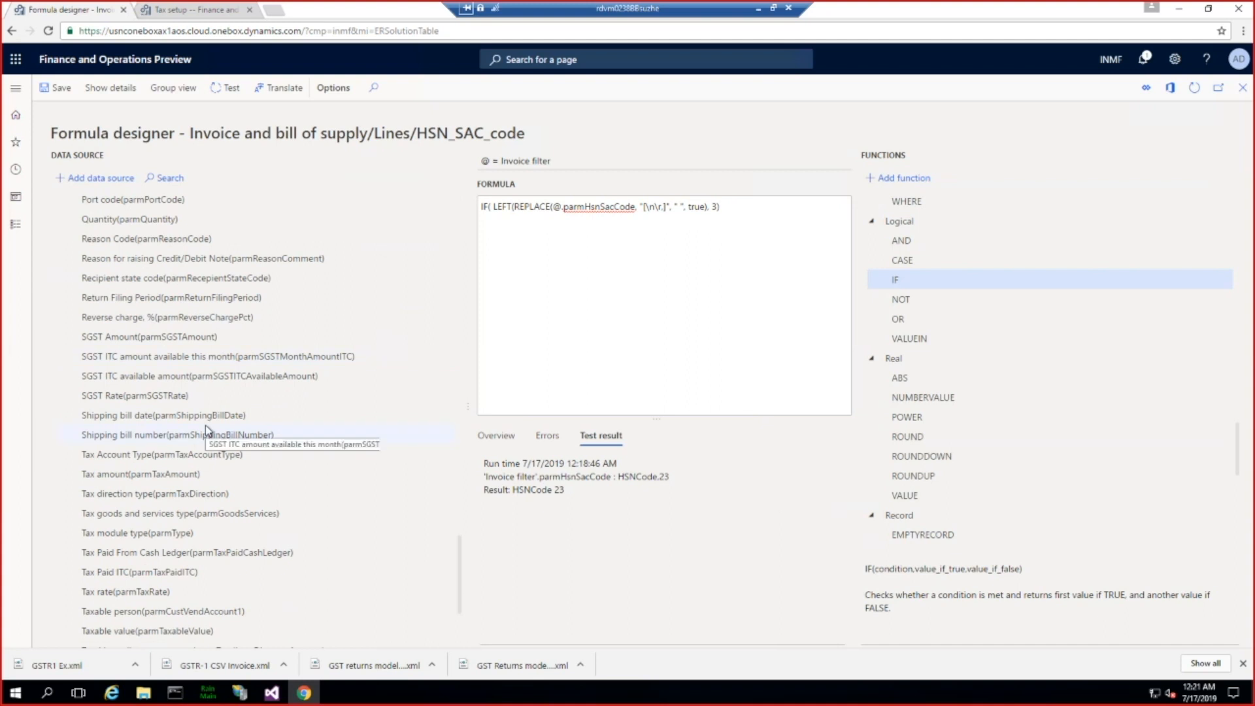
left_click(136, 631)
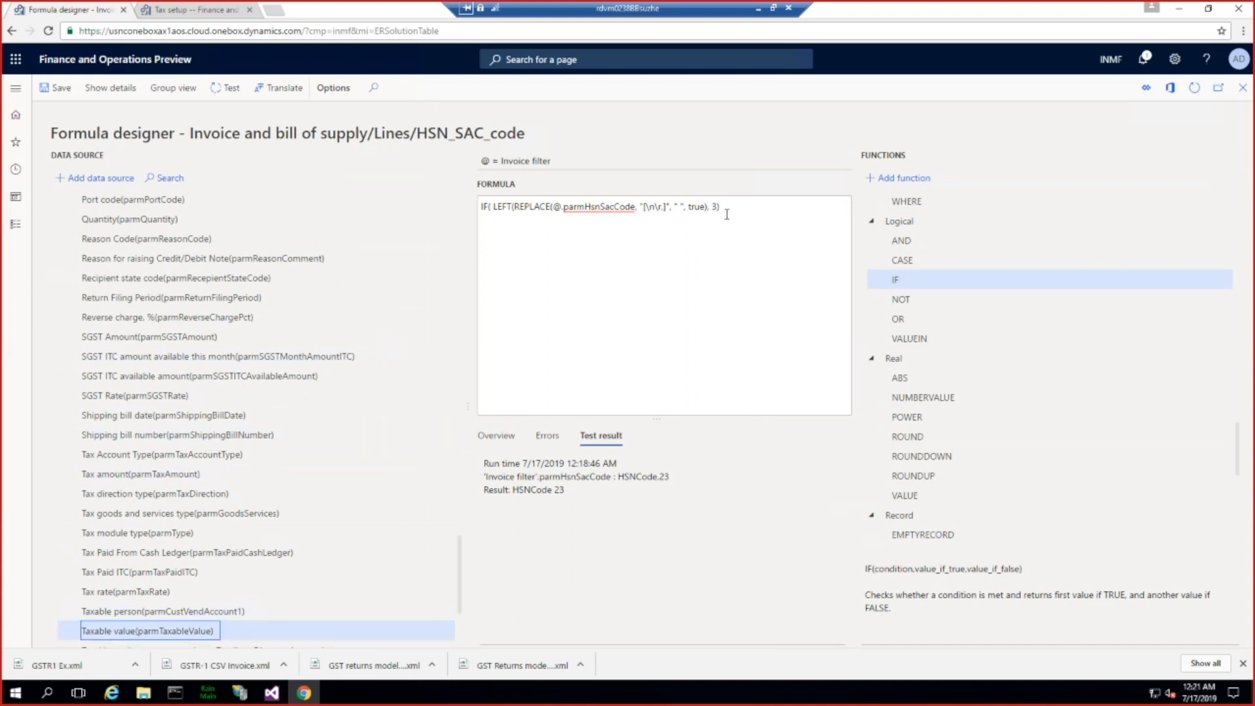
left_click(97, 179)
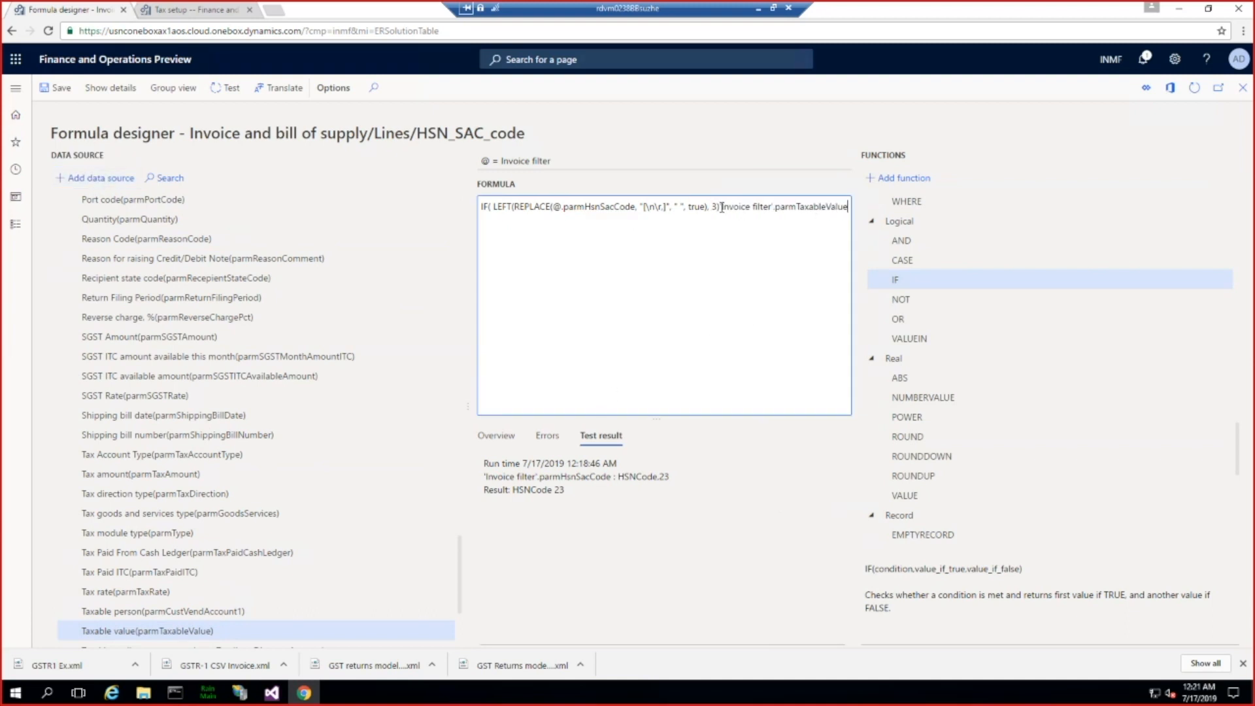
Step: Move 'Invoice filter'.parmTaxableValue right after IF( and complete the condition with > 800 and a comma before LEFT
left_click_drag(720, 206, 860, 212)
key("Delete")
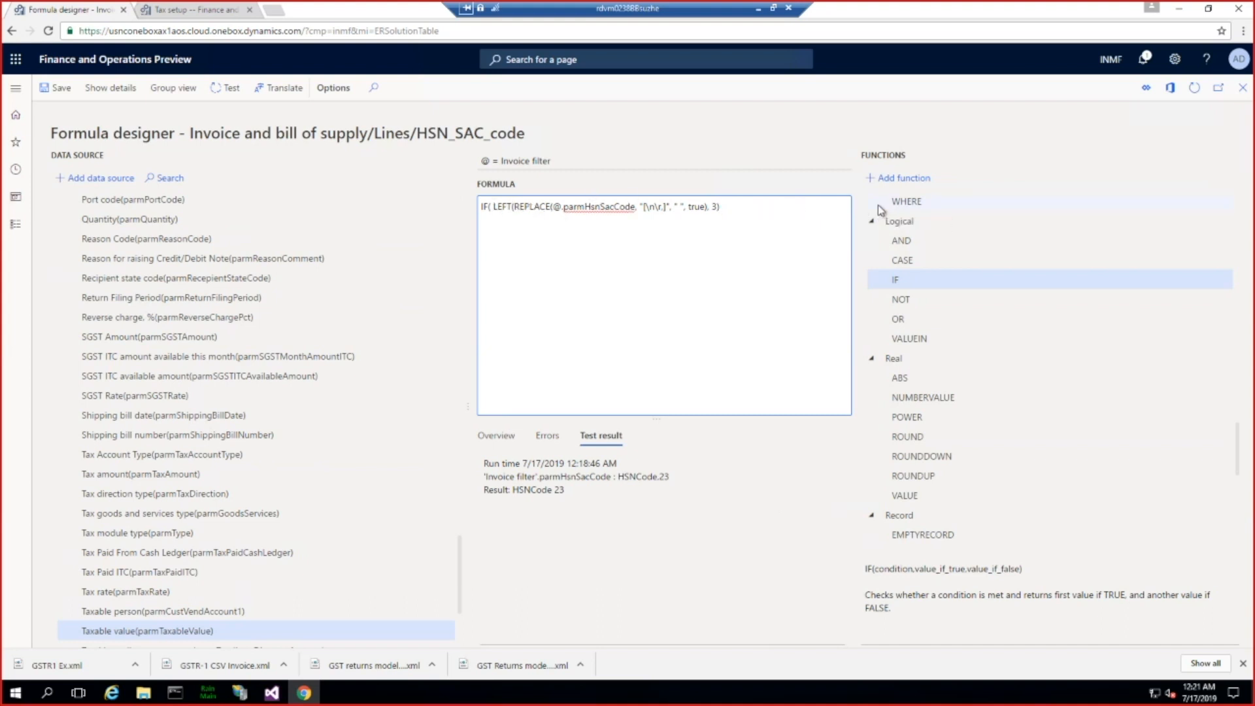
type("'Invoice filter'.parmTaxableValue")
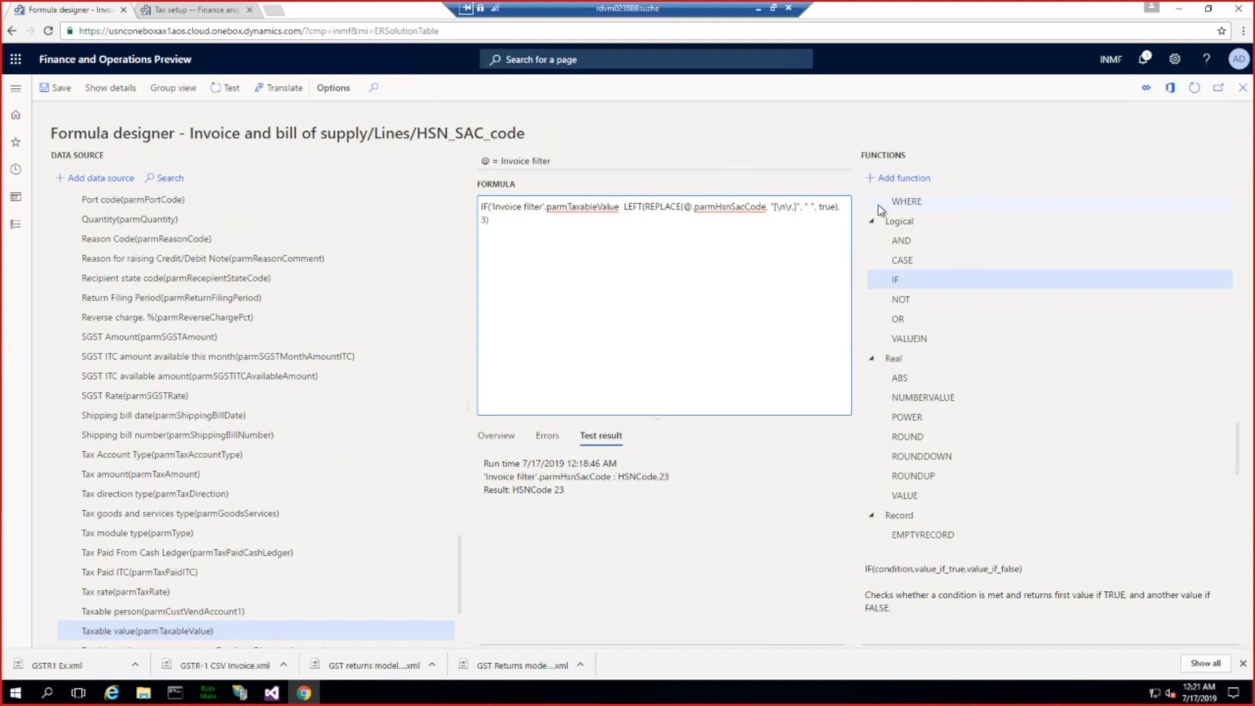
type("> 80")
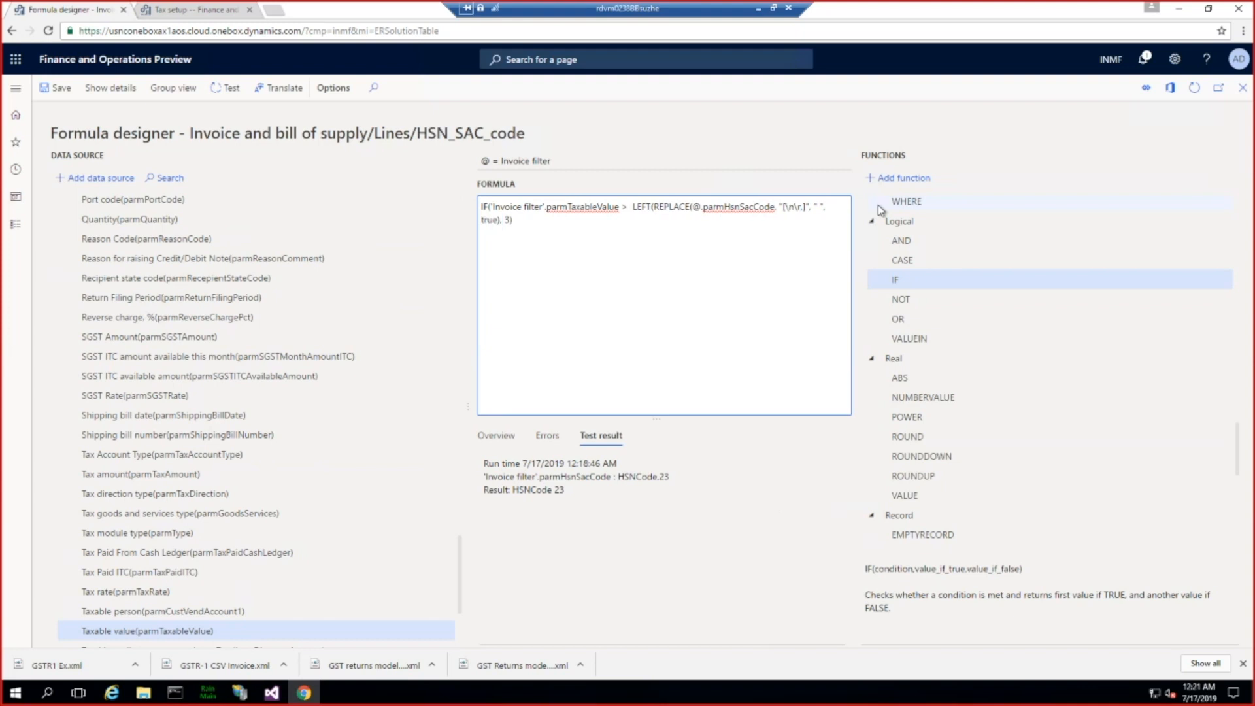
type("0")
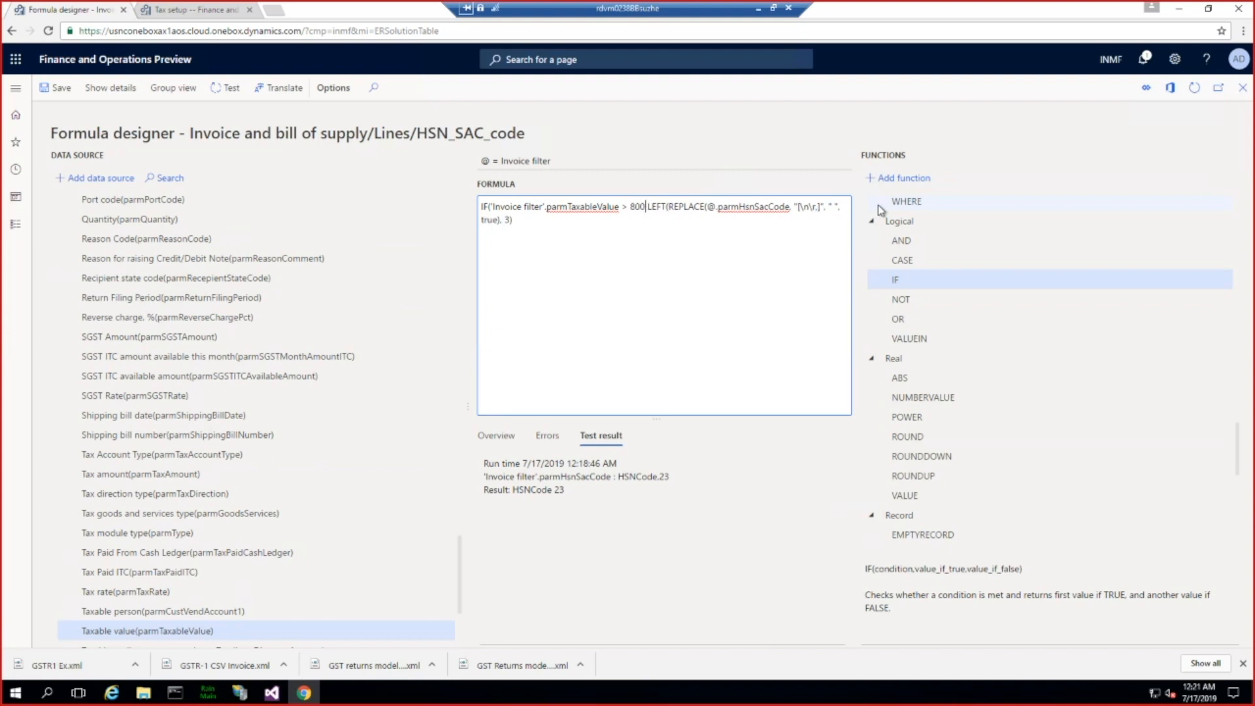
type(",")
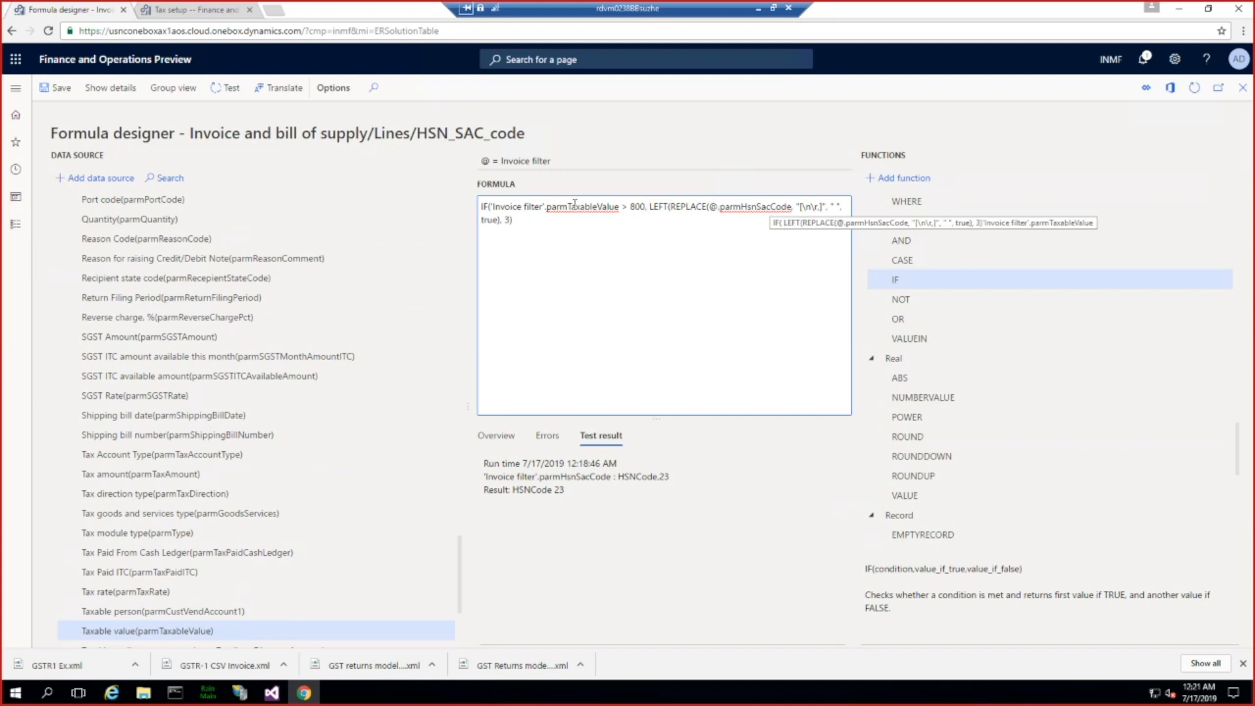
Step: Replace 'Invoice filter' in the IF condition with the @ shorthand, giving @.parmTaxableValue > 800
left_click_drag(544, 206, 491, 206)
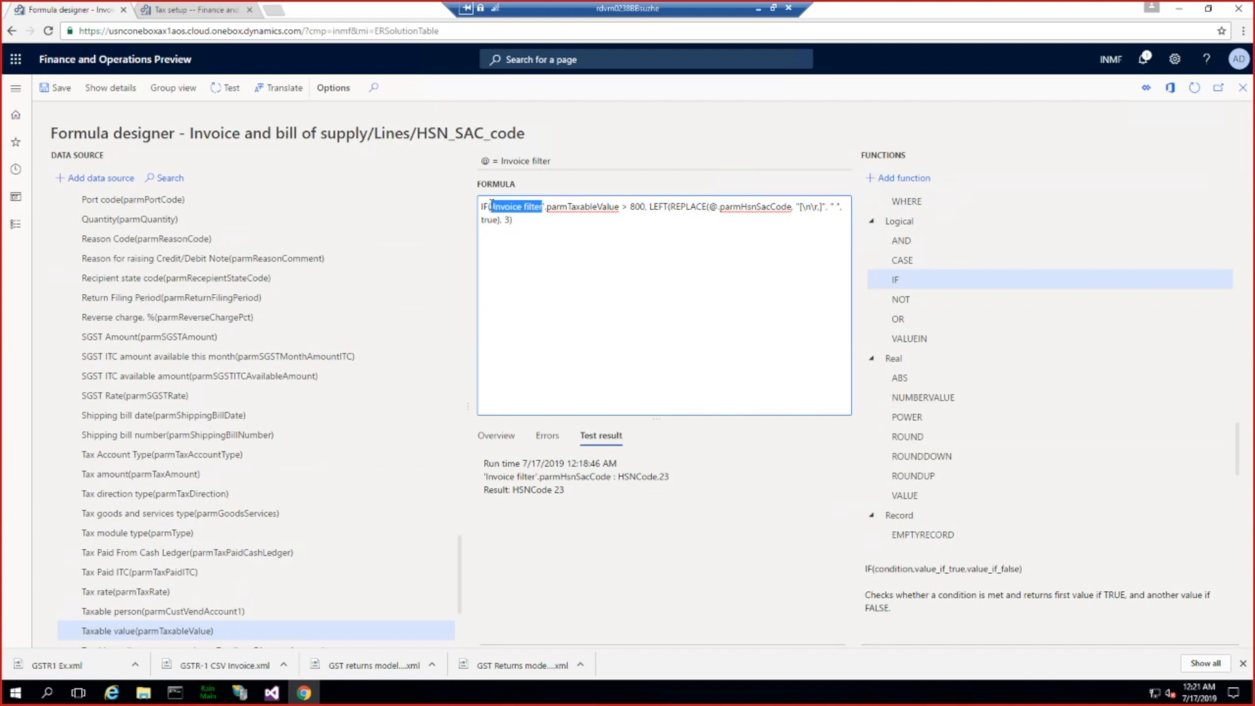
type("@")
key("Delete")
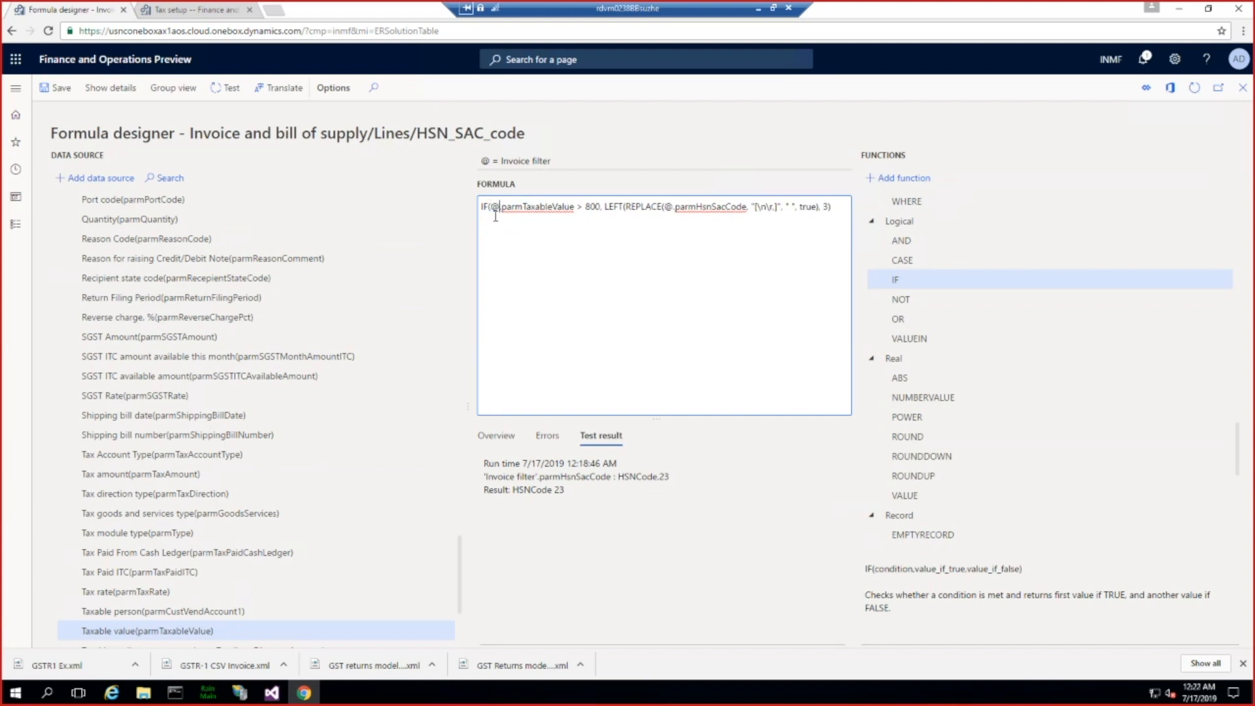
Step: Complete the IF formula with a comma and a copy of the REPLACE(@.parmHsnSacCode…) expression as its false value, then close the parenthesis
left_click(605, 205)
left_click_drag(626, 206, 823, 207)
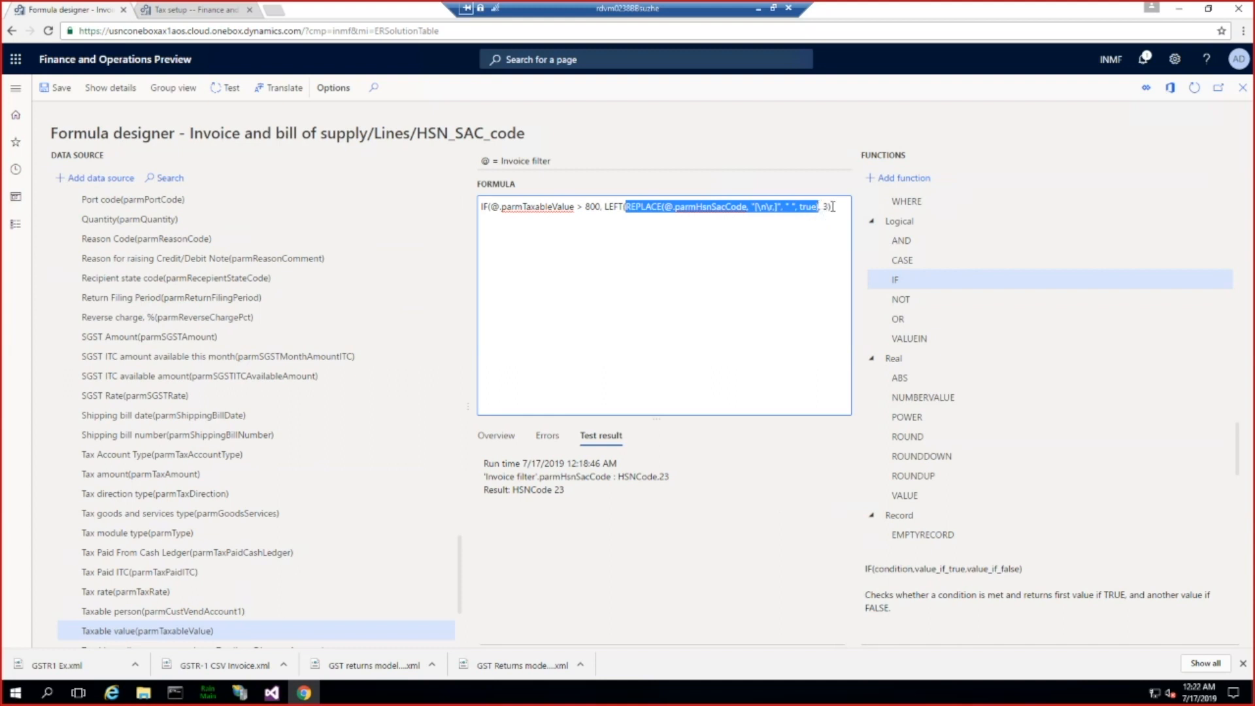
left_click(848, 205)
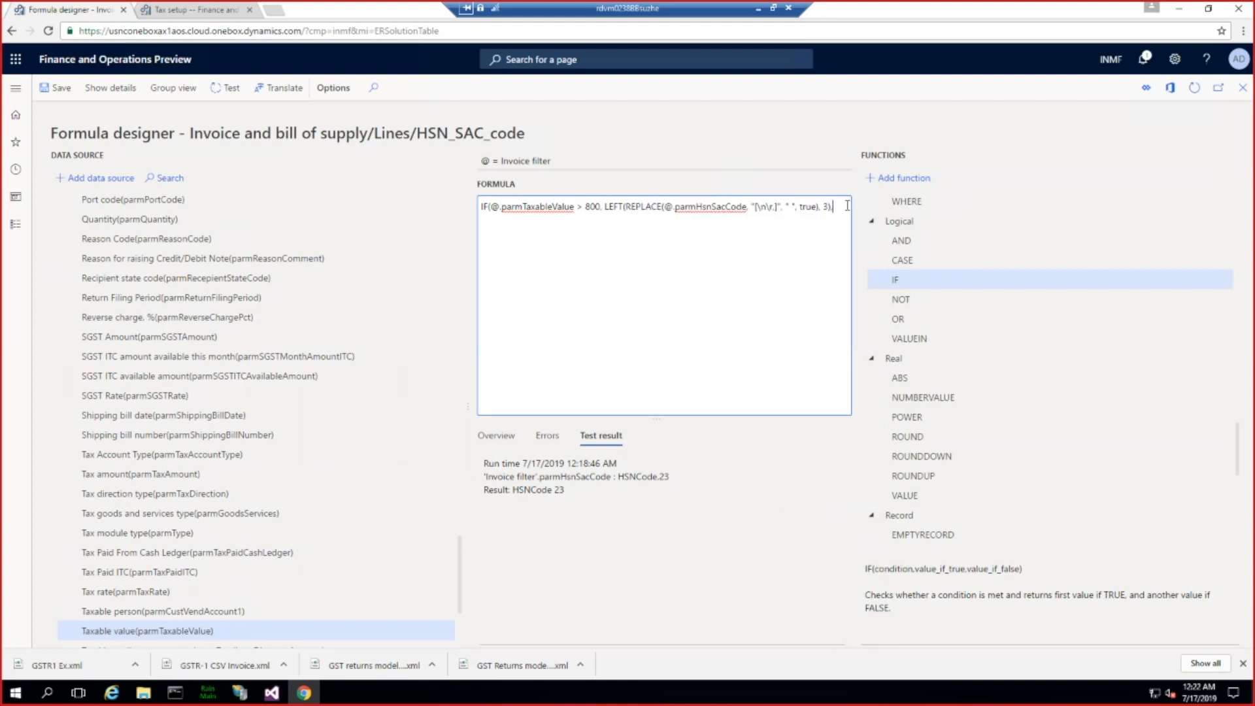
type("REPLACE(@.parmHsnSacCode, \"[\\n\\r]\", \" \", true)")
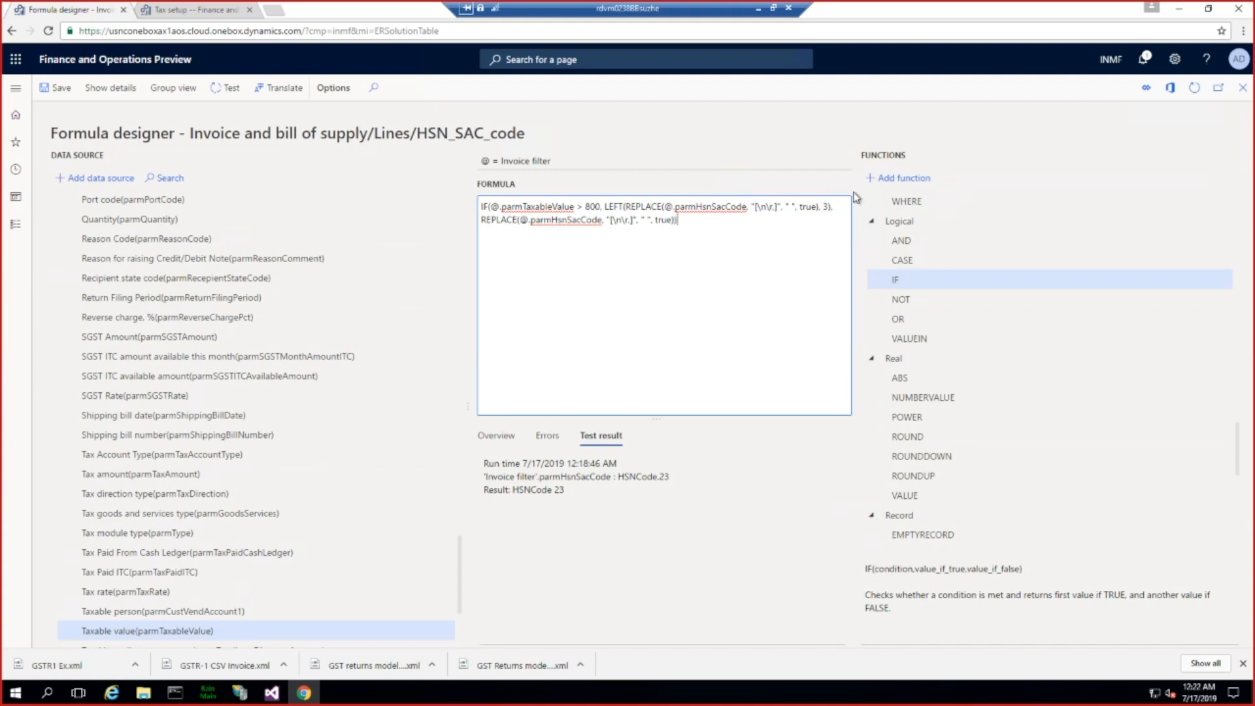
left_click_drag(677, 220, 483, 206)
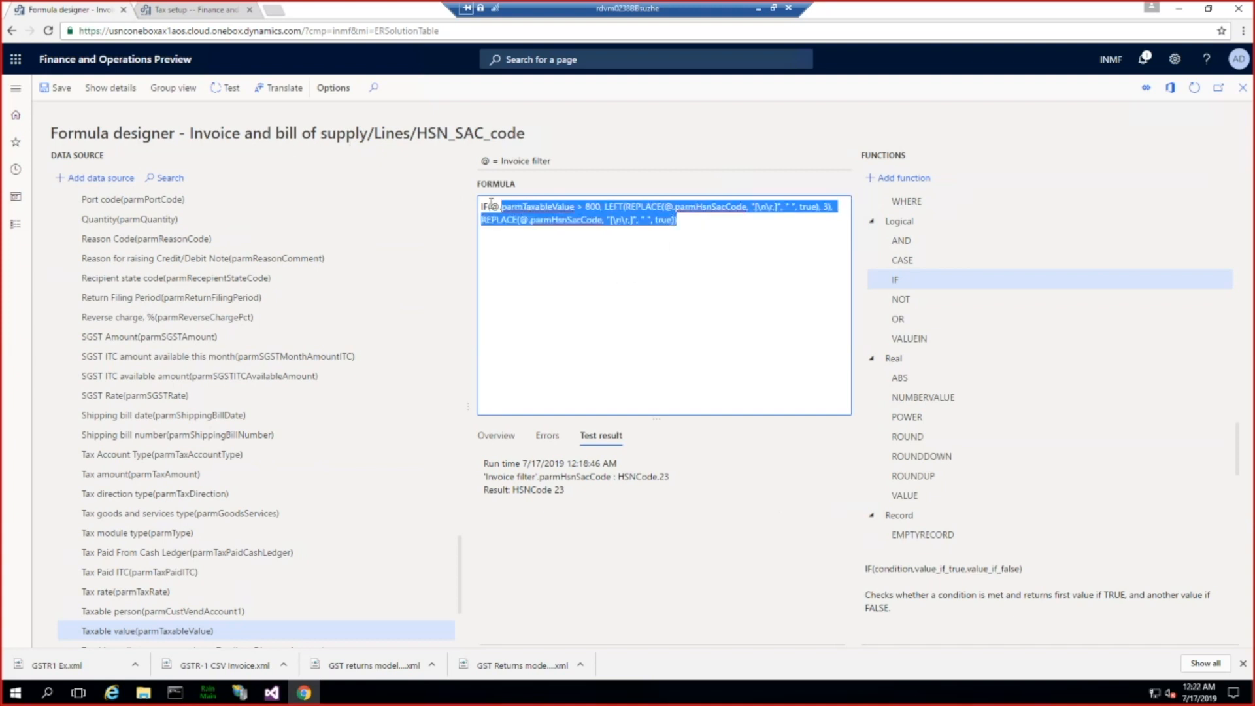
left_click(552, 236)
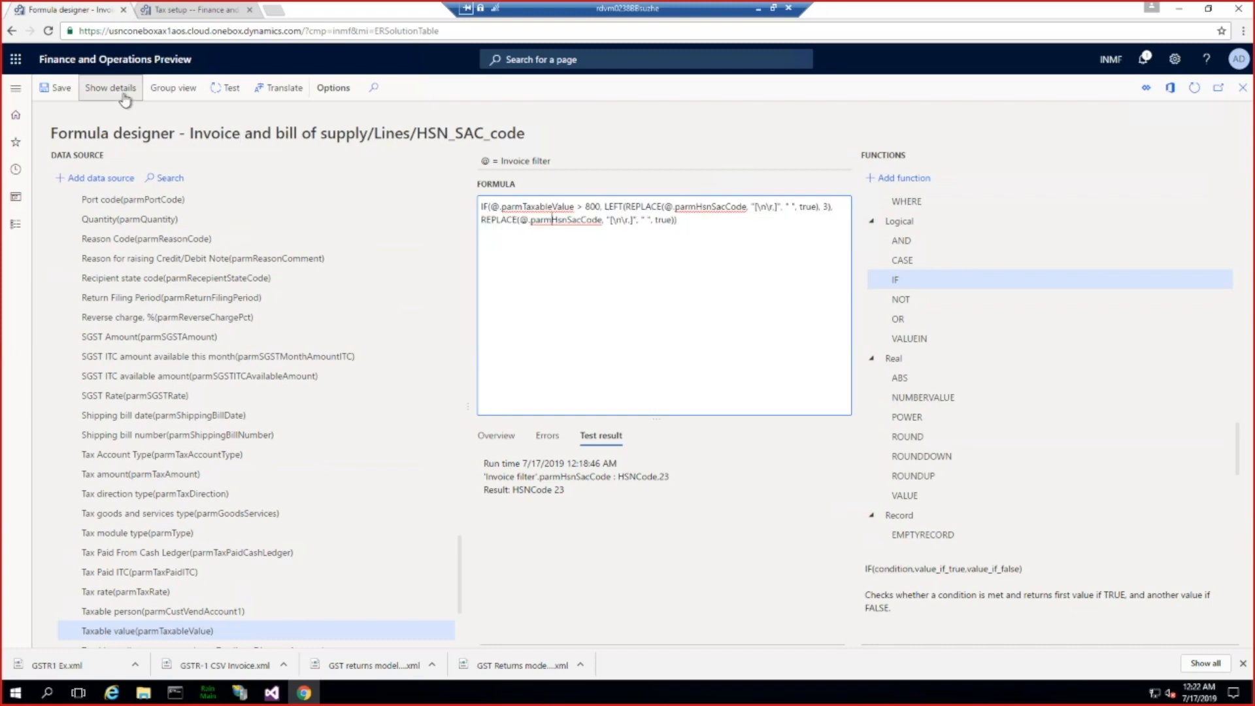
Step: Save the HSN_SAC_code formula and review its overview and errors
left_click(58, 93)
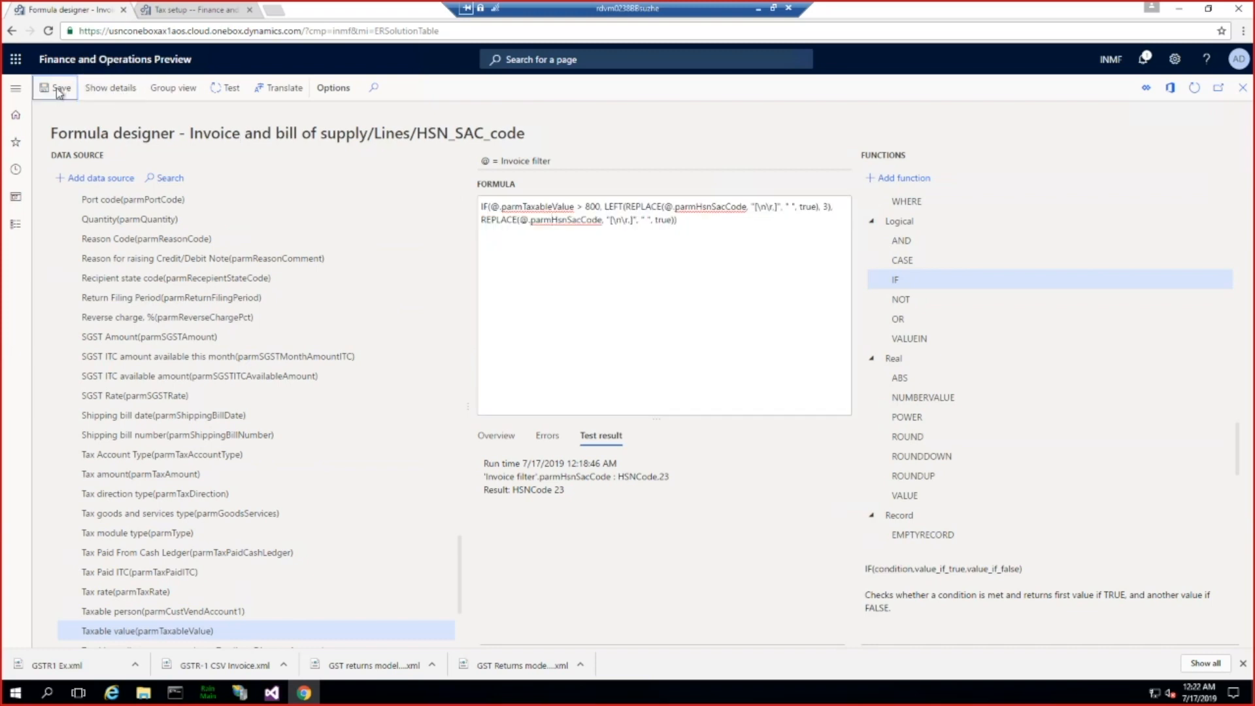
left_click(539, 434)
left_click(497, 437)
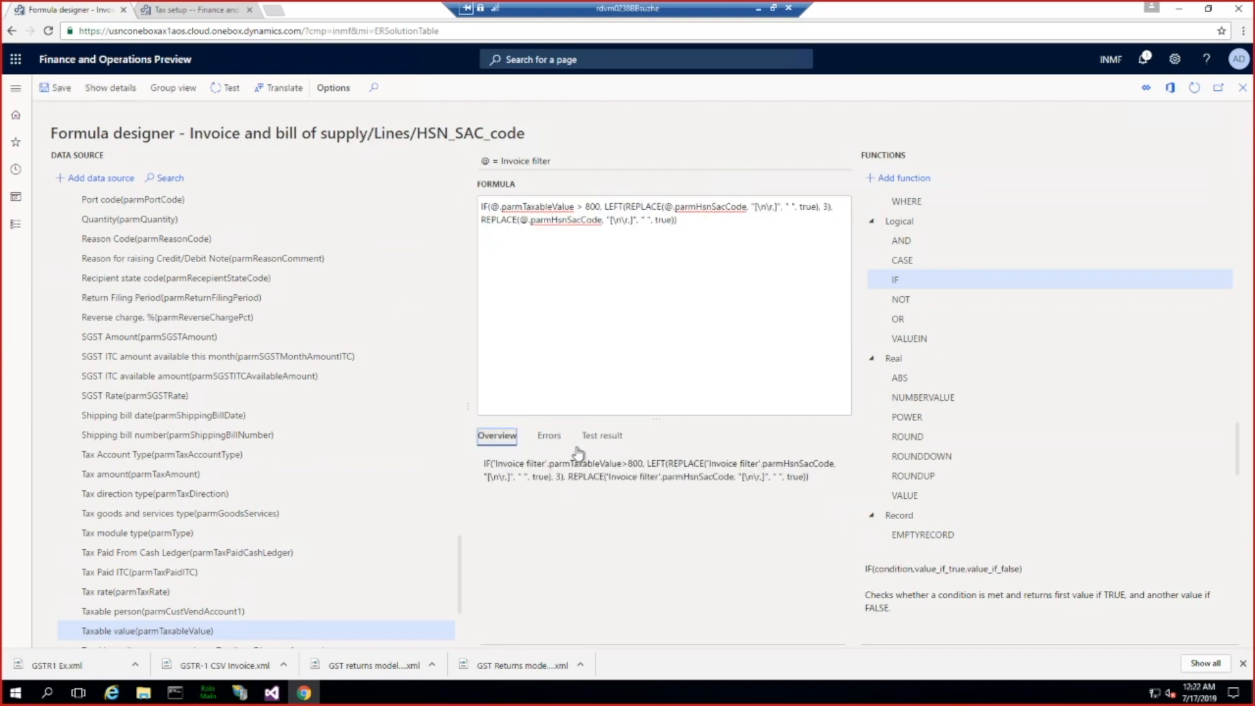
left_click(542, 442)
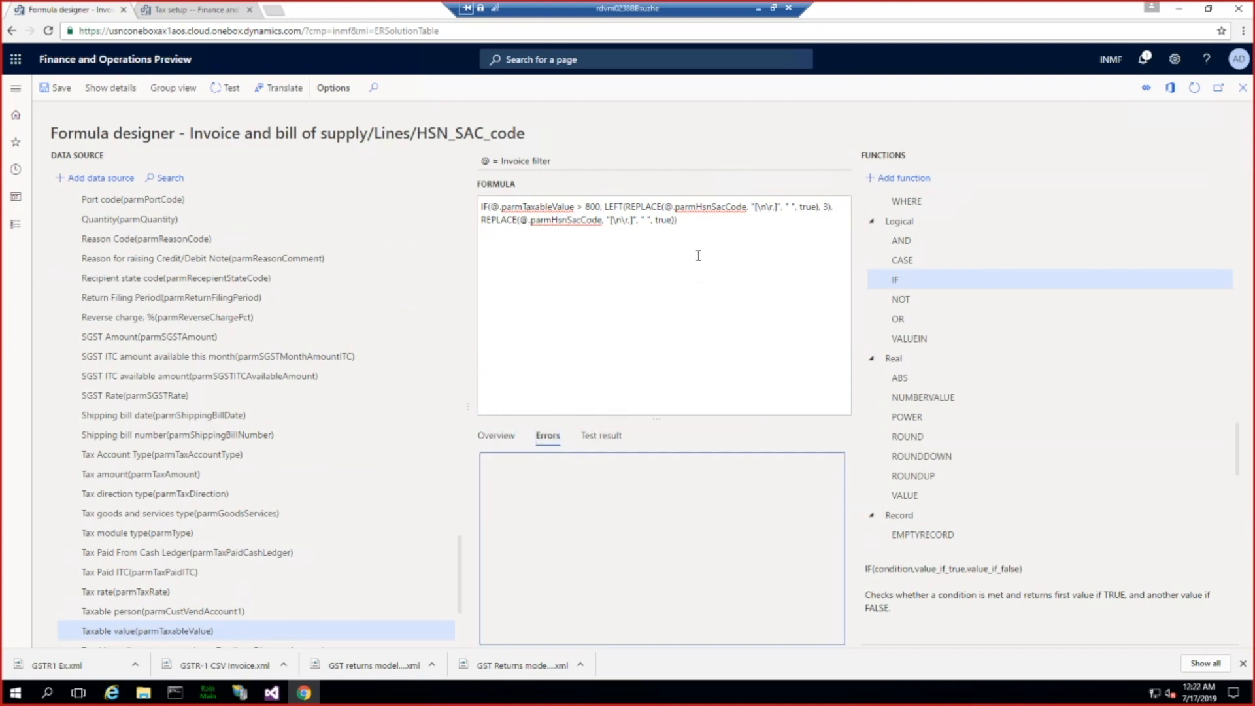
Step: Test the formula with parmTaxableValue 700 and parmHsnSacCode HSNCDILO
left_click(682, 222)
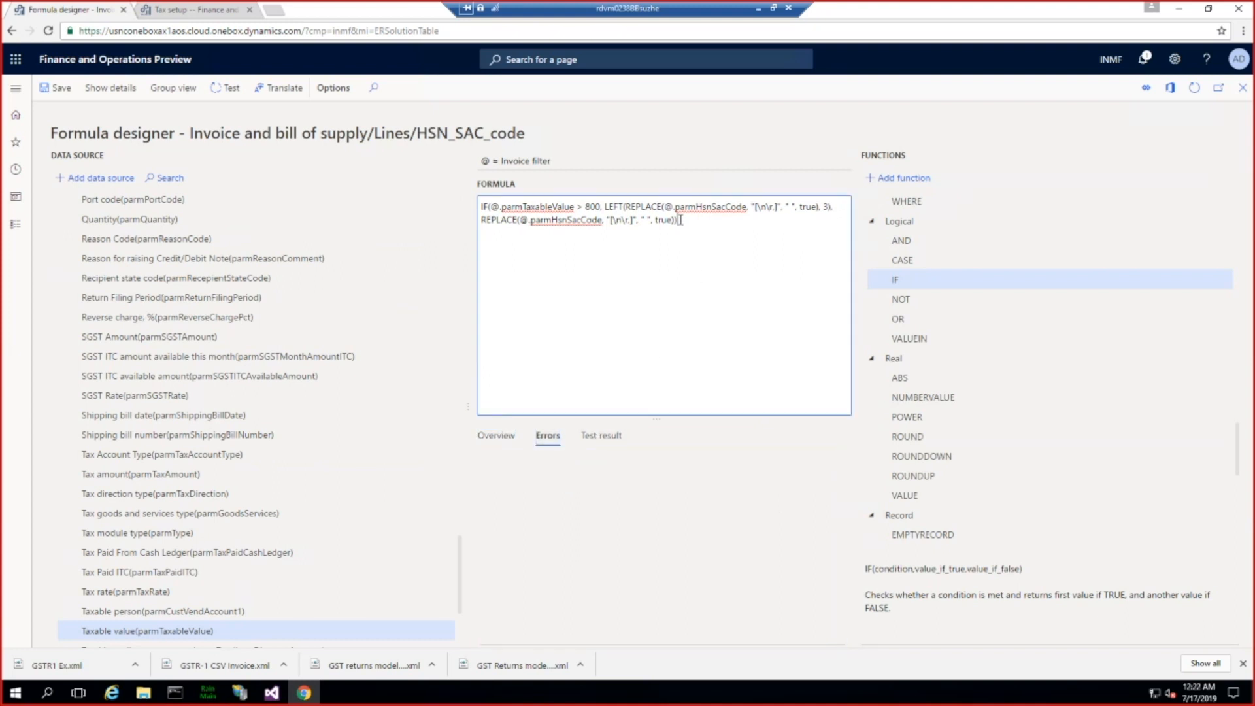
left_click(229, 87)
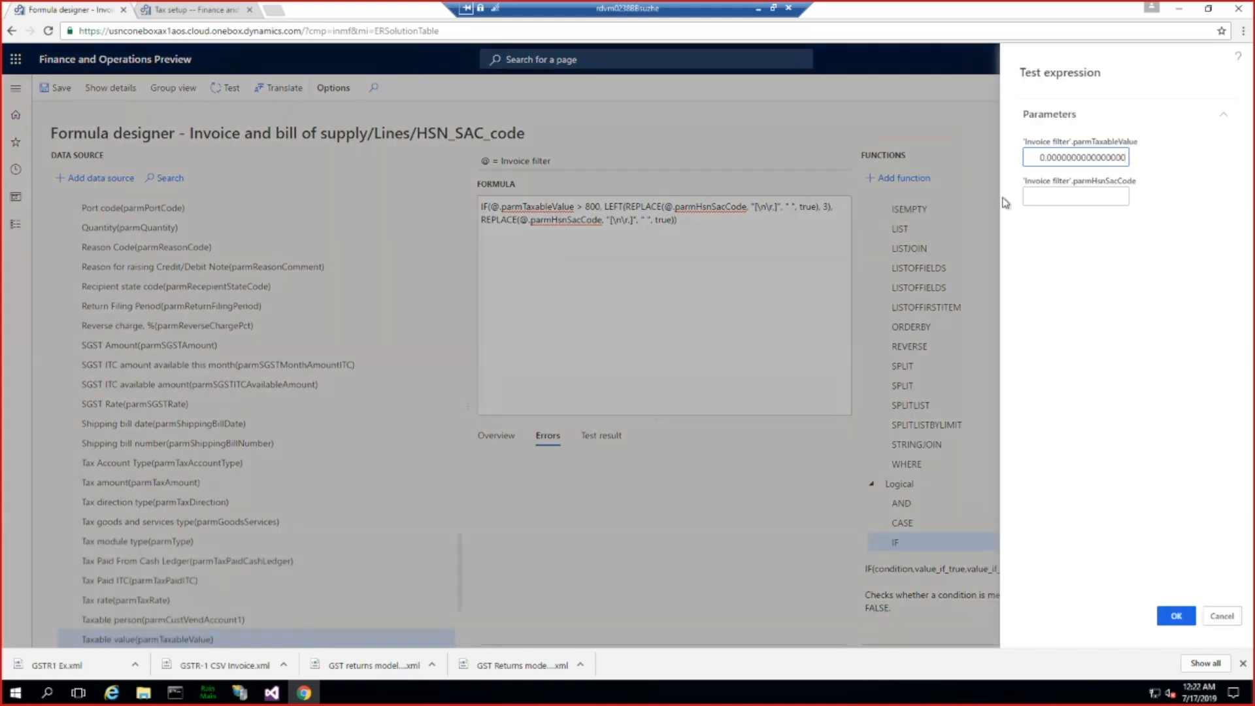
left_click(1042, 159)
type("70")
left_click(1085, 194)
type("HS")
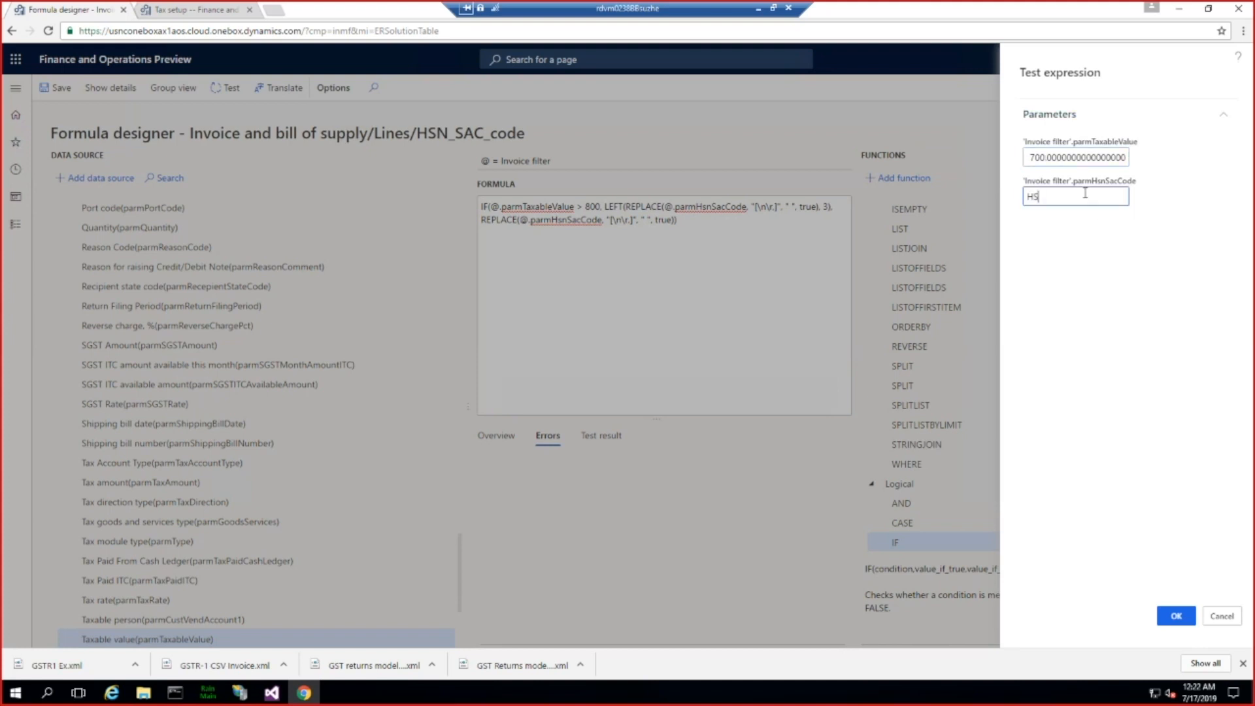
type("NCDILO")
left_click(1176, 617)
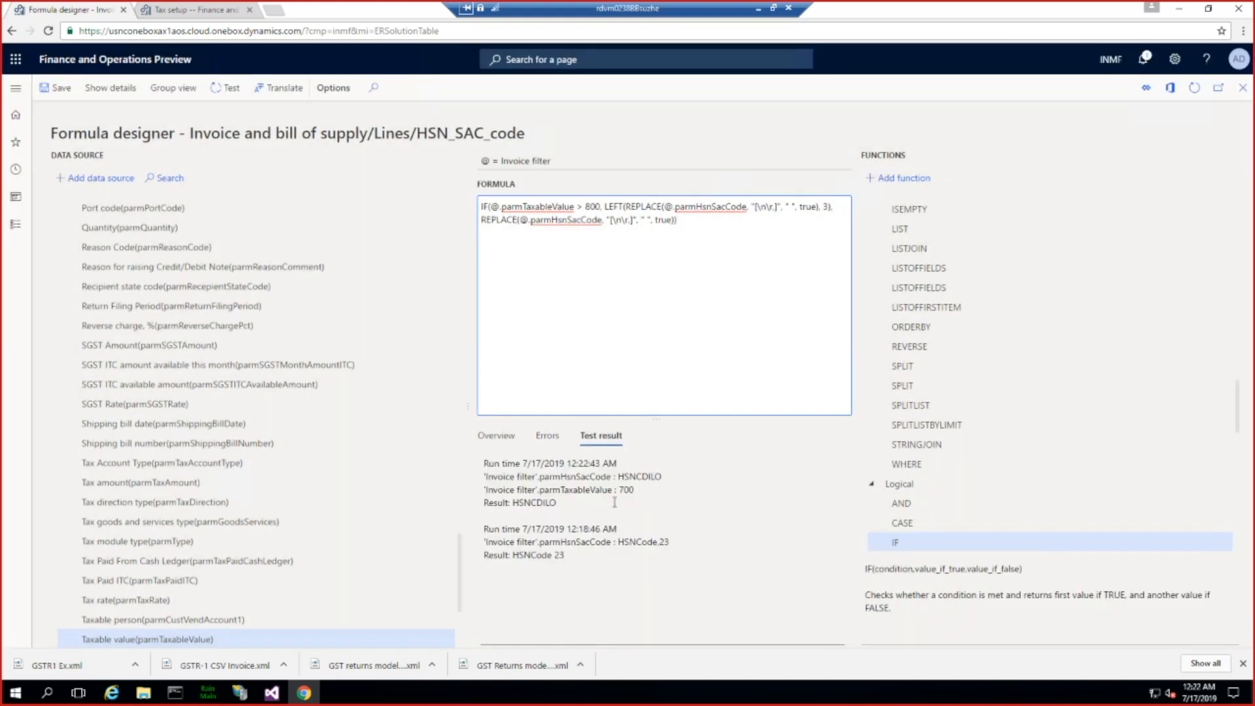
Step: Copy HSNCDILO from the test result and test the formula again with it and parmTaxableValue 1000
left_click(555, 507)
left_click_drag(583, 510, 512, 503)
key("ctrl+c")
left_click(561, 503)
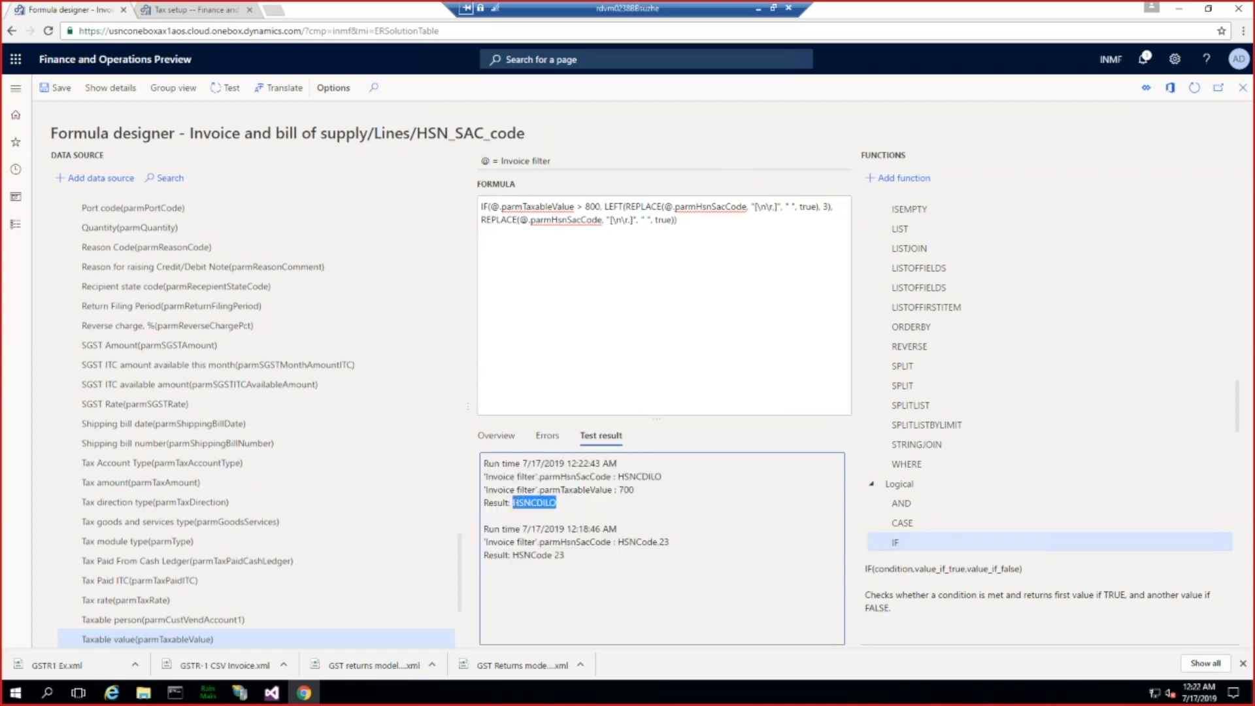
left_click(229, 89)
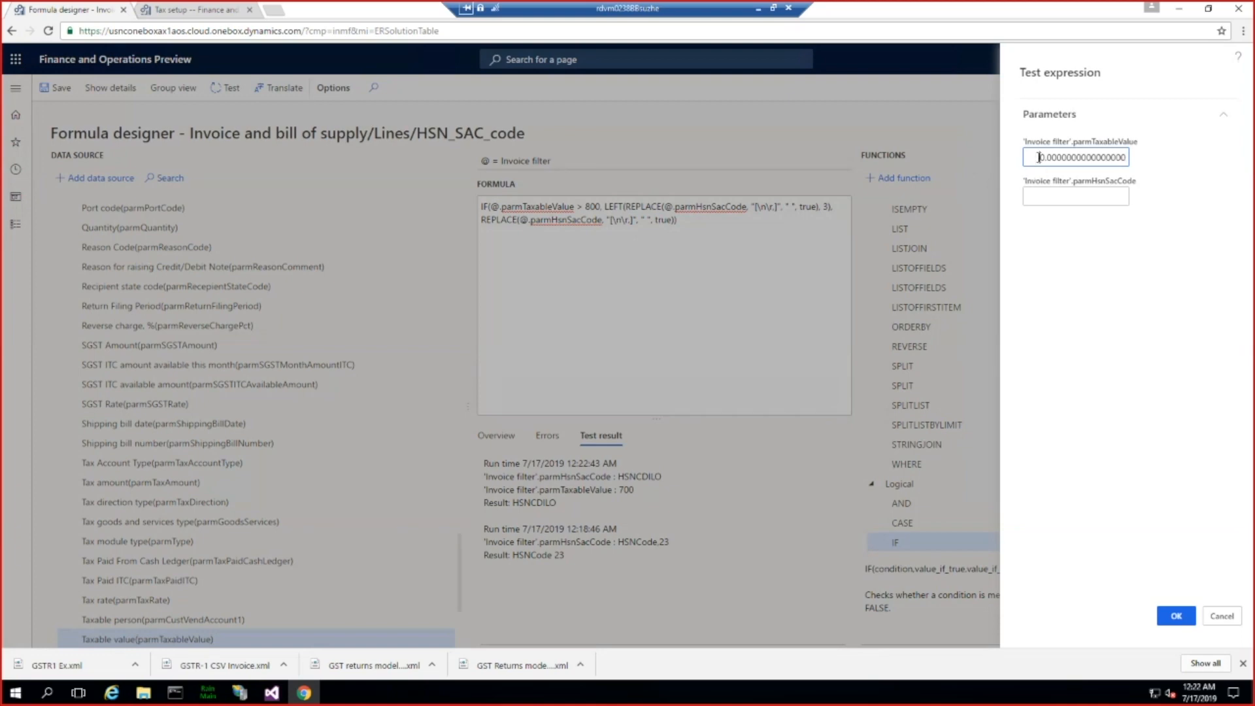
left_click(1038, 157)
type("100")
left_click(1038, 196)
key("ctrl+v")
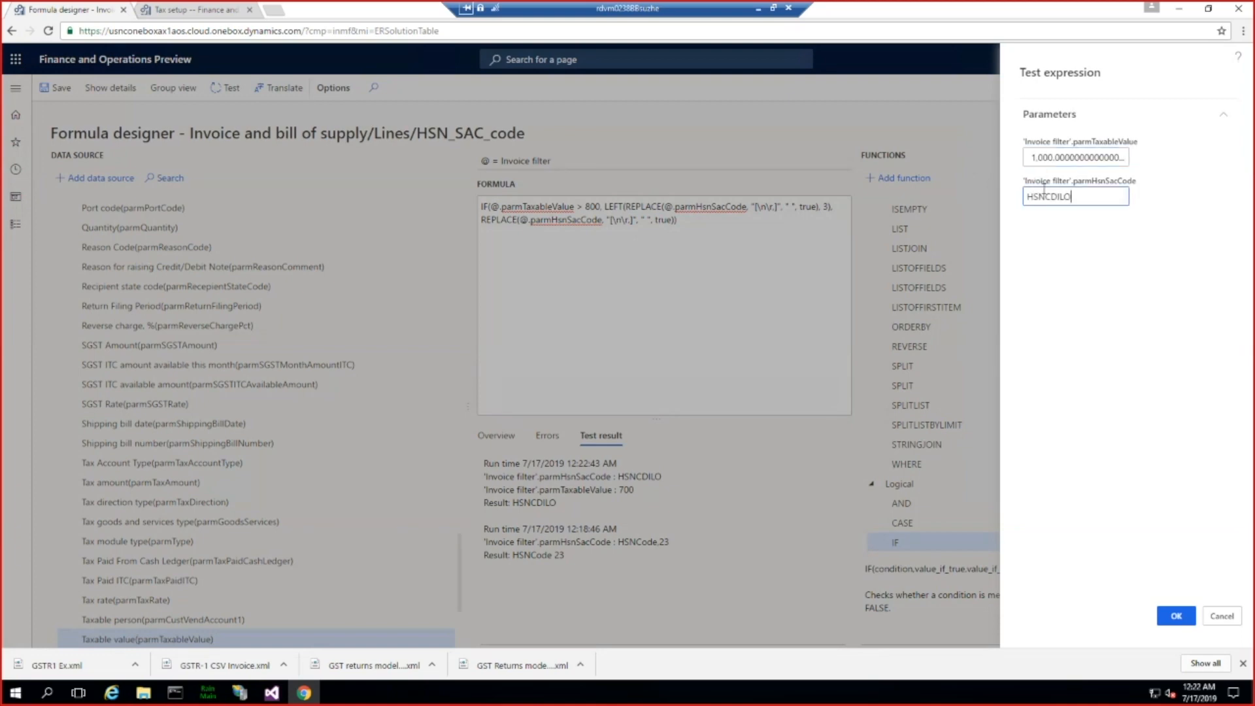
left_click(1175, 617)
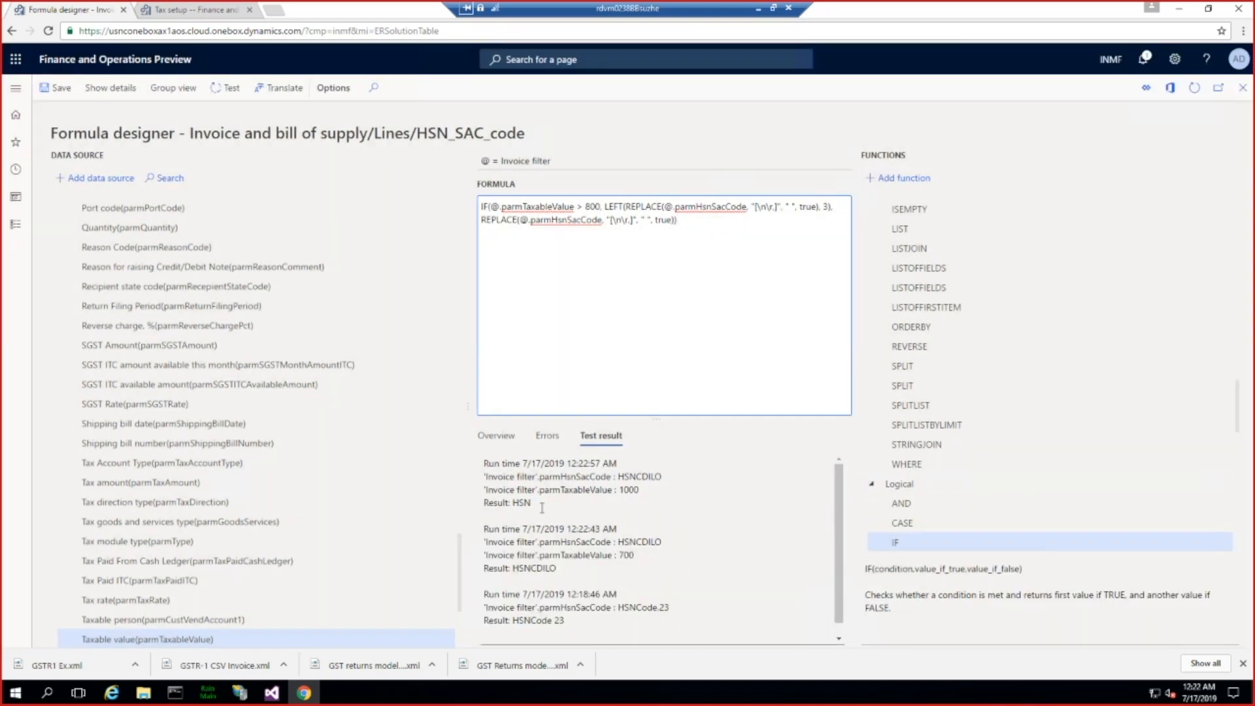
left_click_drag(521, 503, 546, 509)
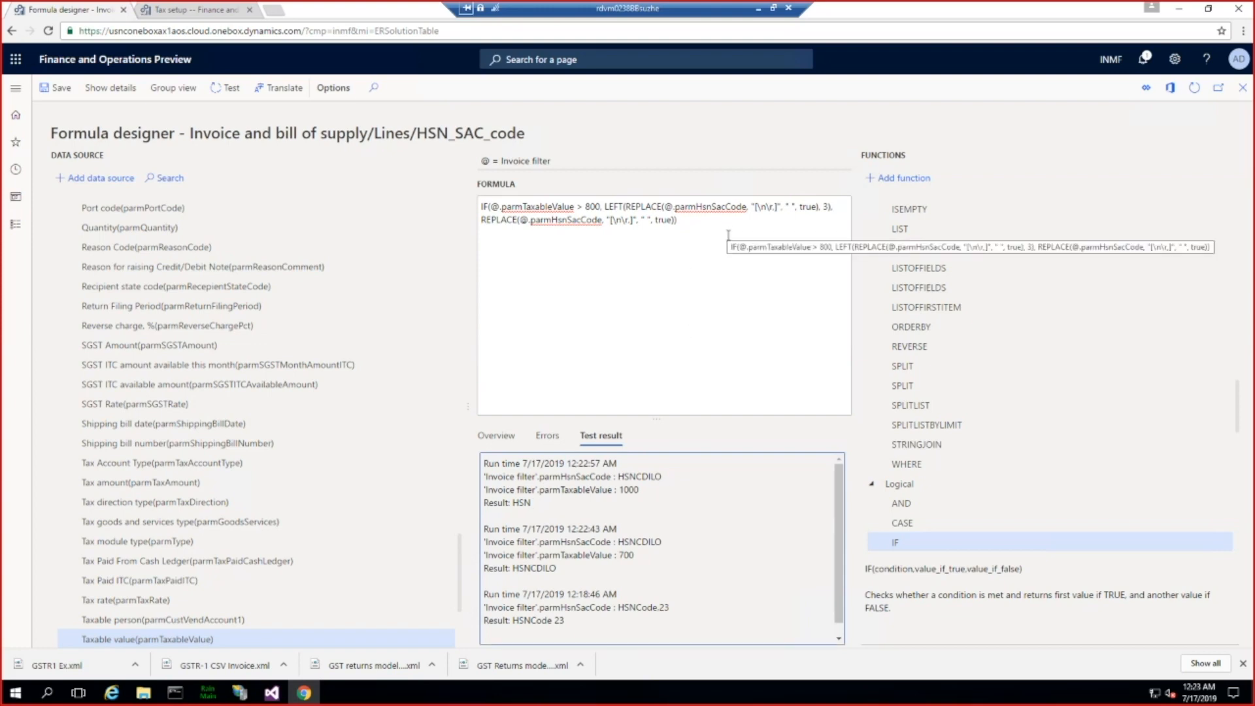
Step: Return to the format designer and save the GSTR-1 CSV short HSN format
left_click(1243, 92)
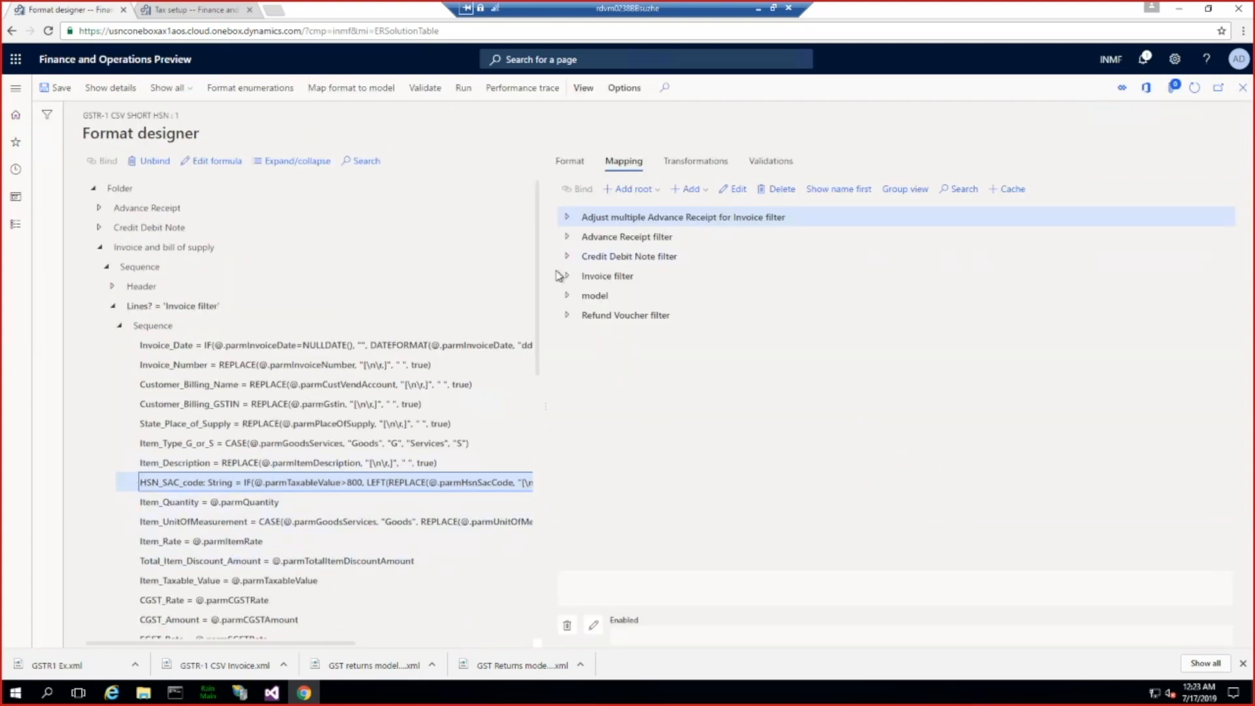
left_click(56, 88)
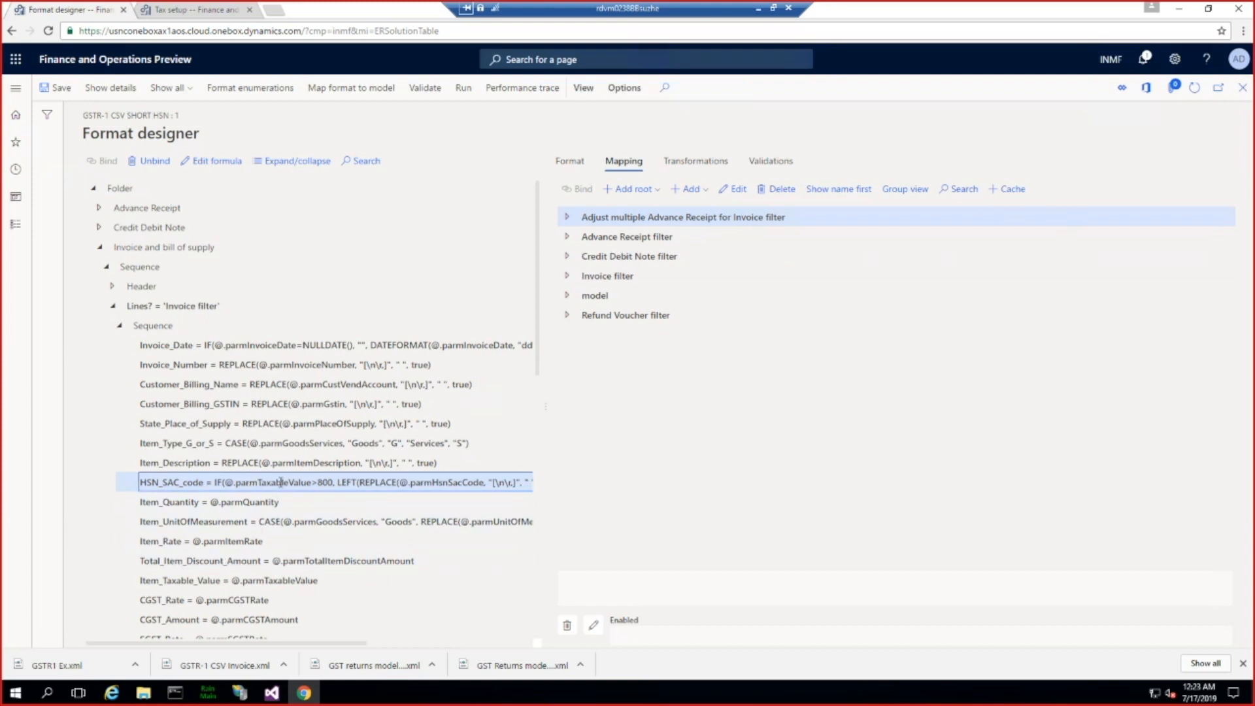
Step: Collapse Invoice and bill of supply and expand Credit Debit Note down to the fields of its lines sequence
left_click(101, 249)
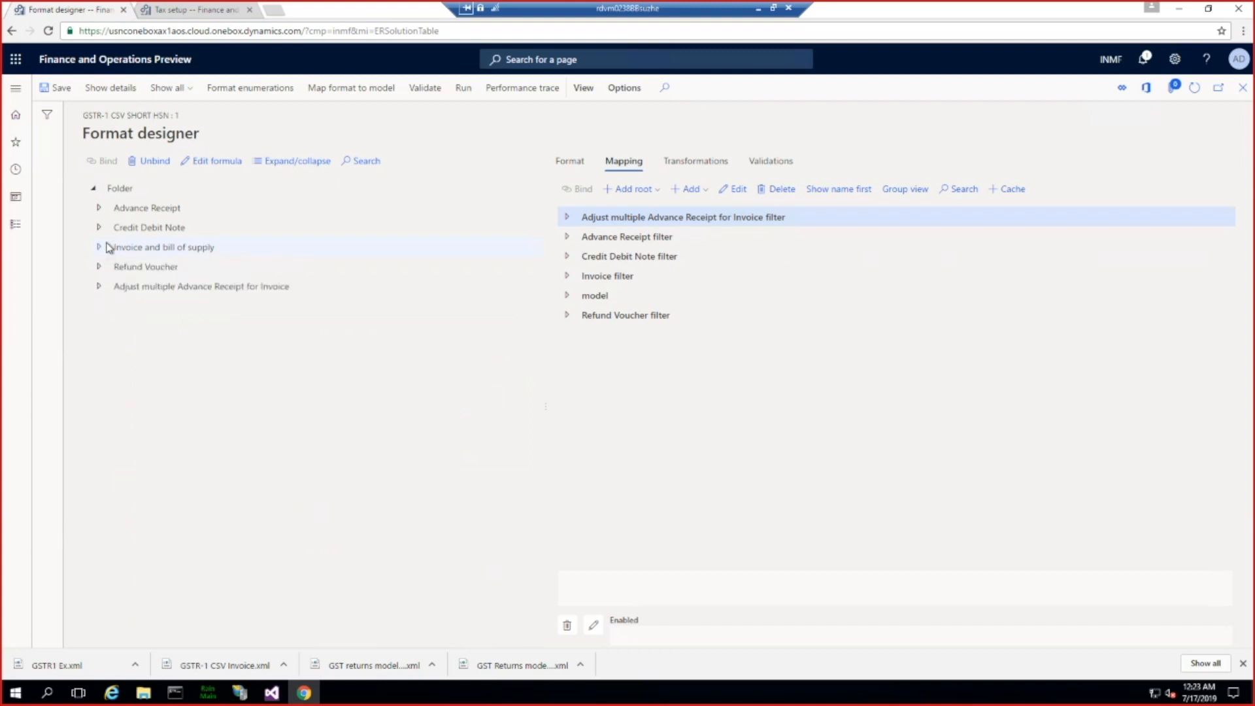
left_click(100, 228)
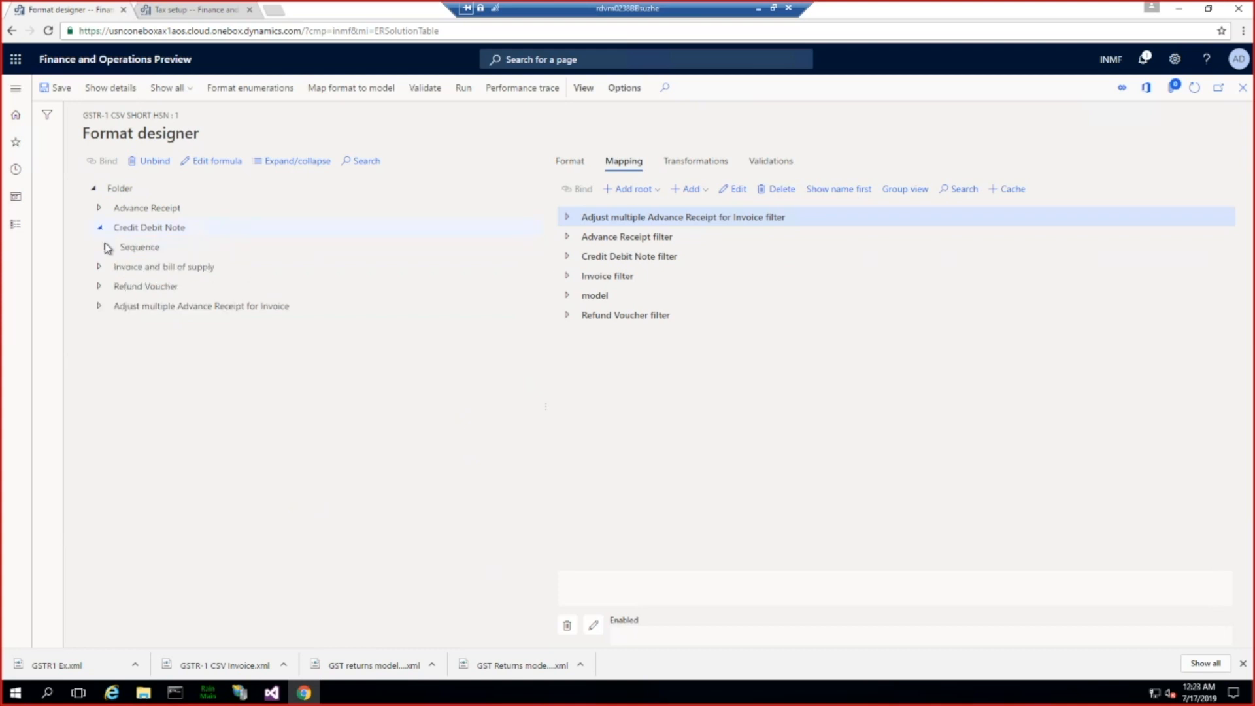
left_click(106, 247)
left_click(114, 286)
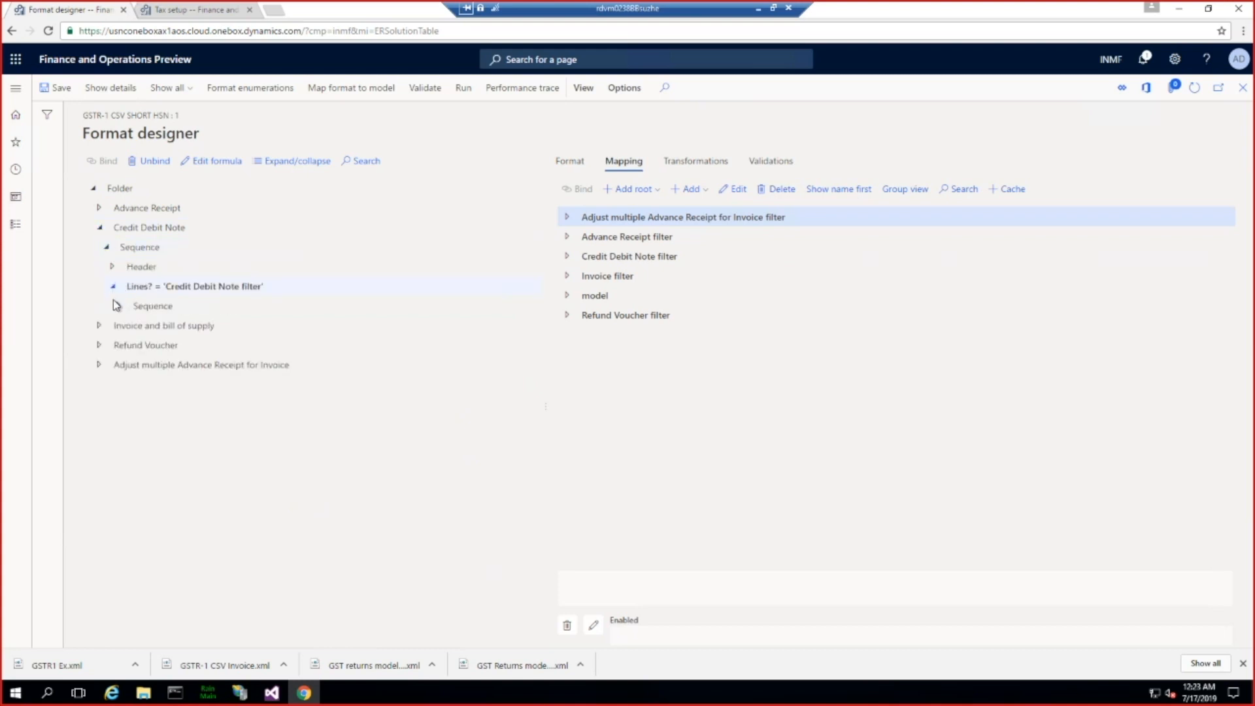
left_click(120, 307)
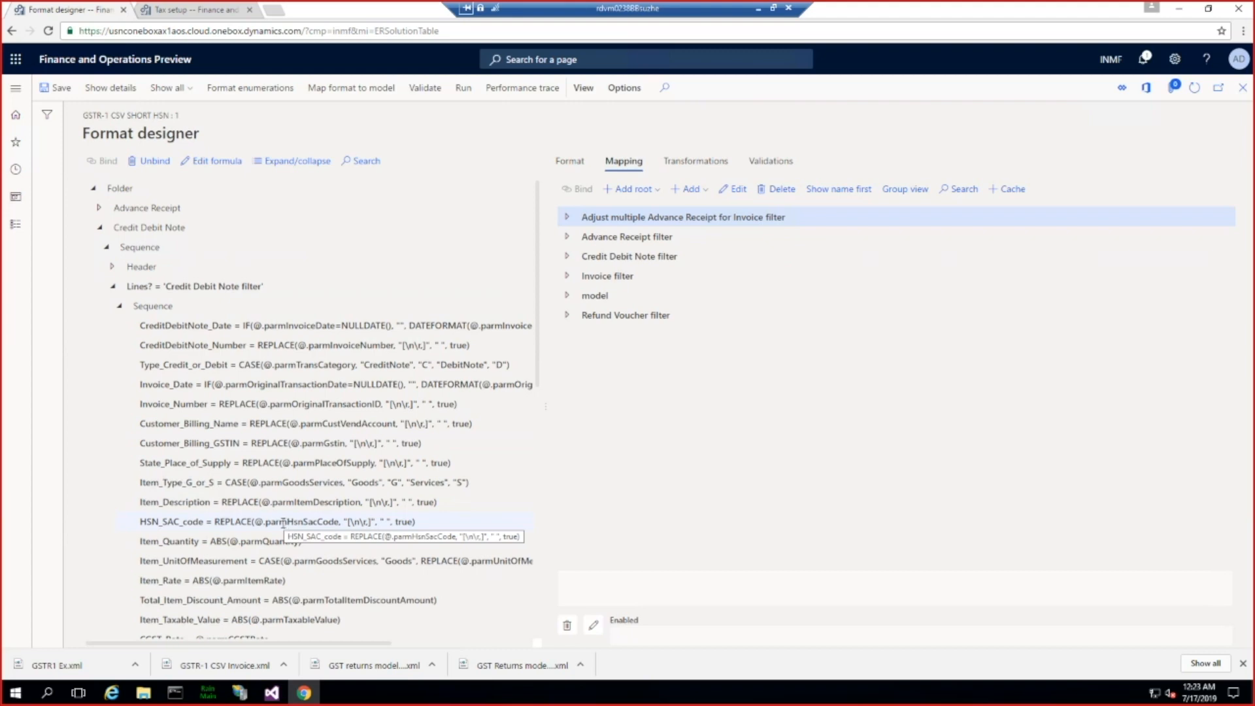
Step: Leave the format designer and complete version 14.28.1 of GSTR-1 CSV short HSN, keeping the description Initial version
left_click(1243, 89)
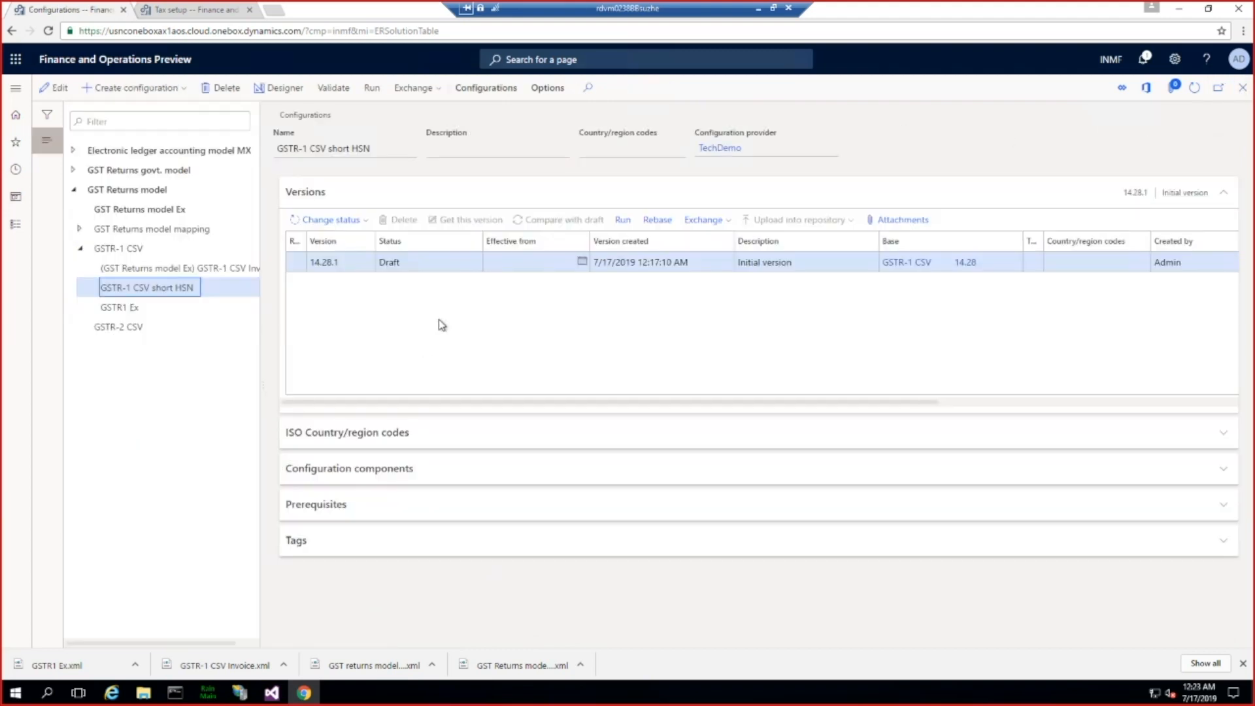
left_click(344, 221)
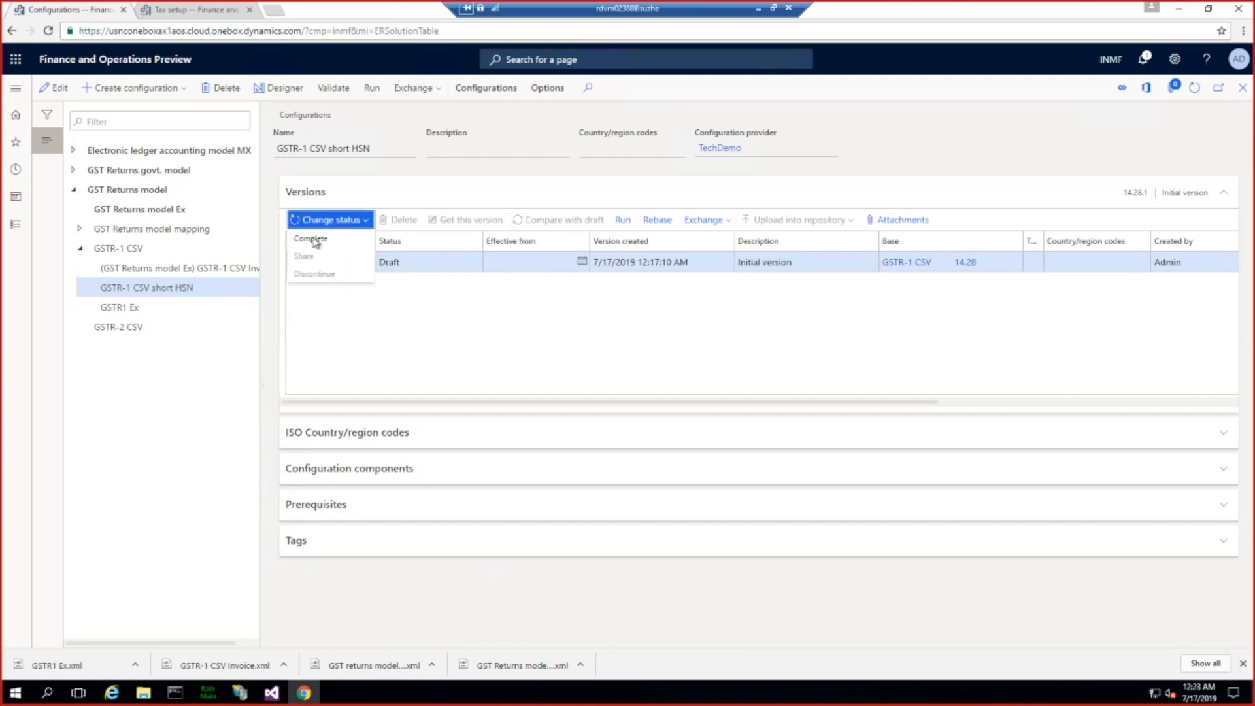
left_click(312, 239)
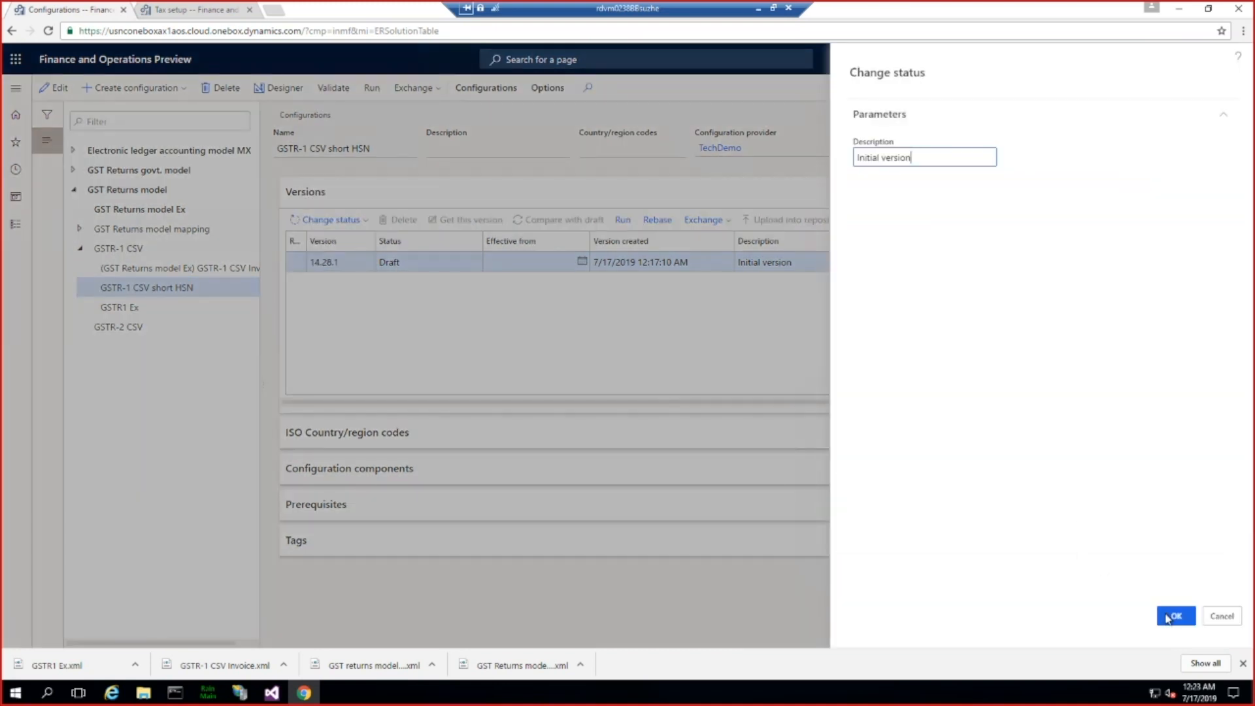
left_click(1169, 618)
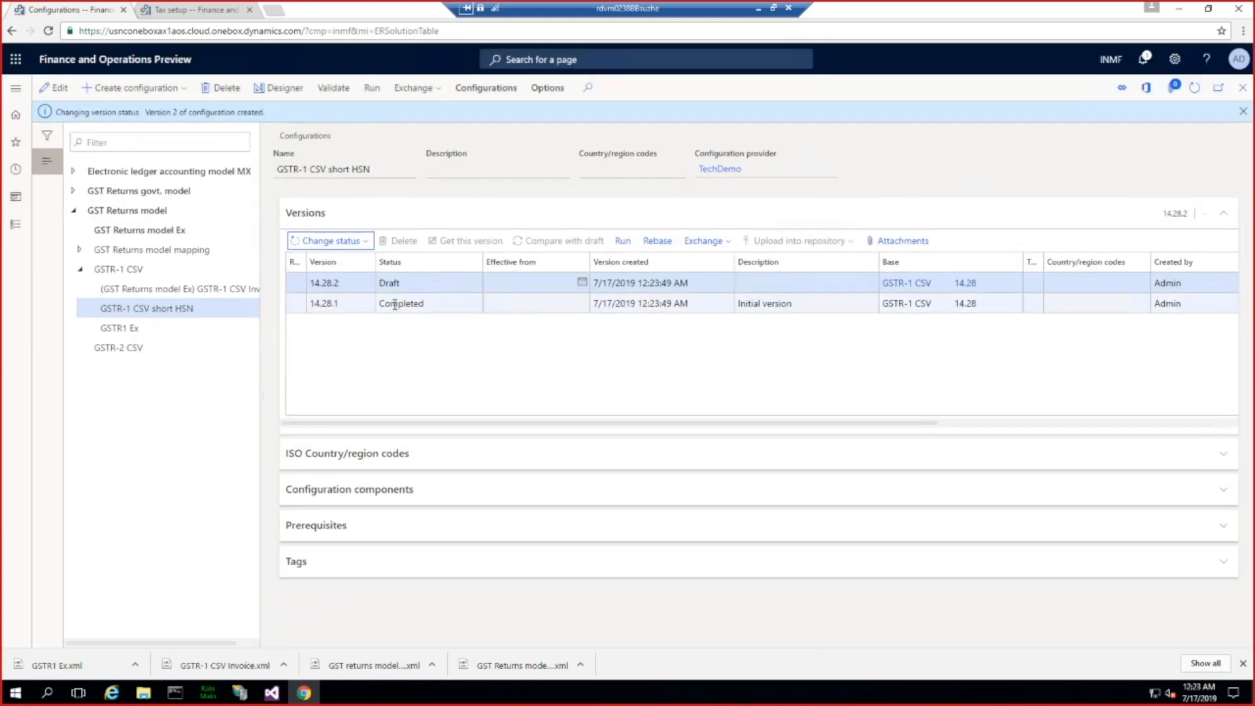
left_click(394, 305)
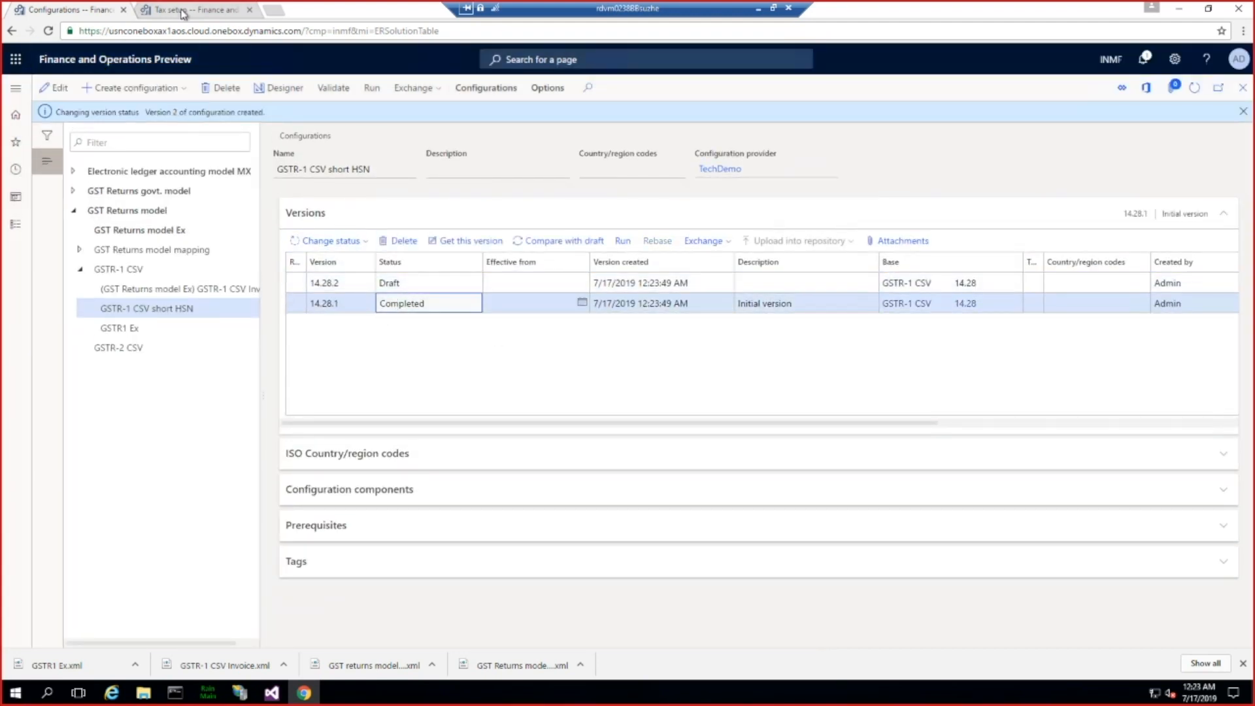
Step: Switch to the Tax setup page and open the report configurations of the GST setup
left_click(183, 11)
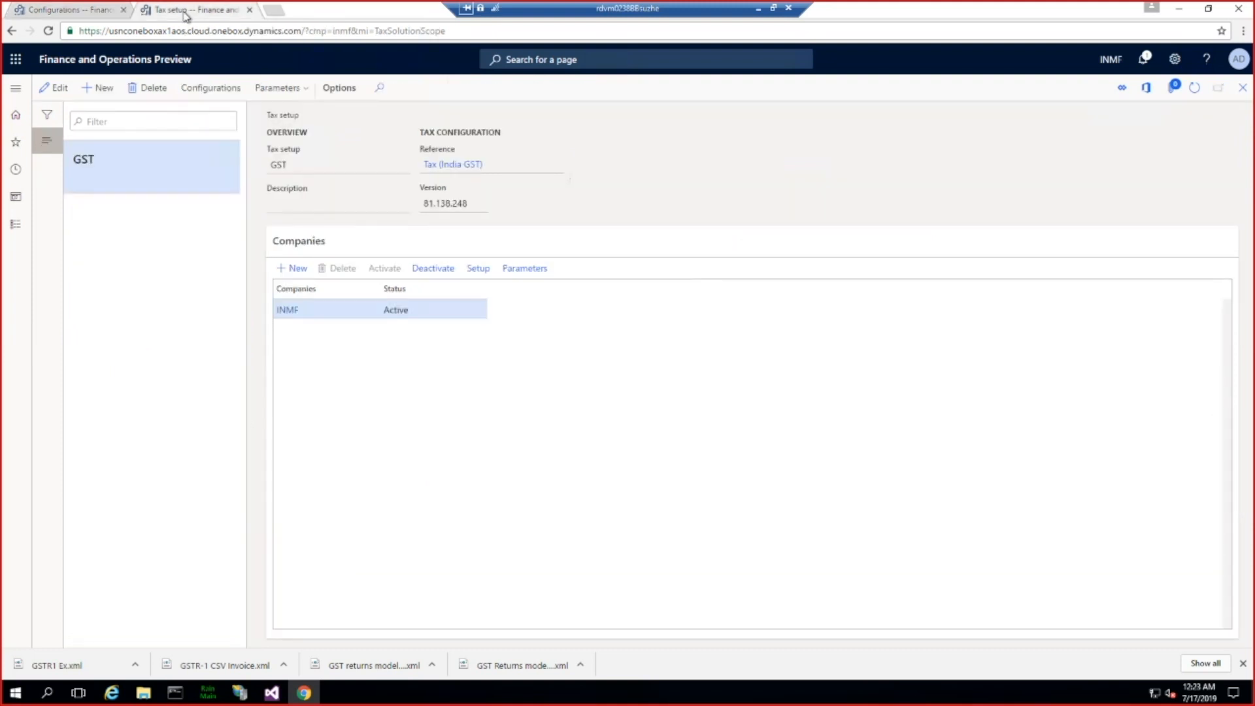
left_click(204, 92)
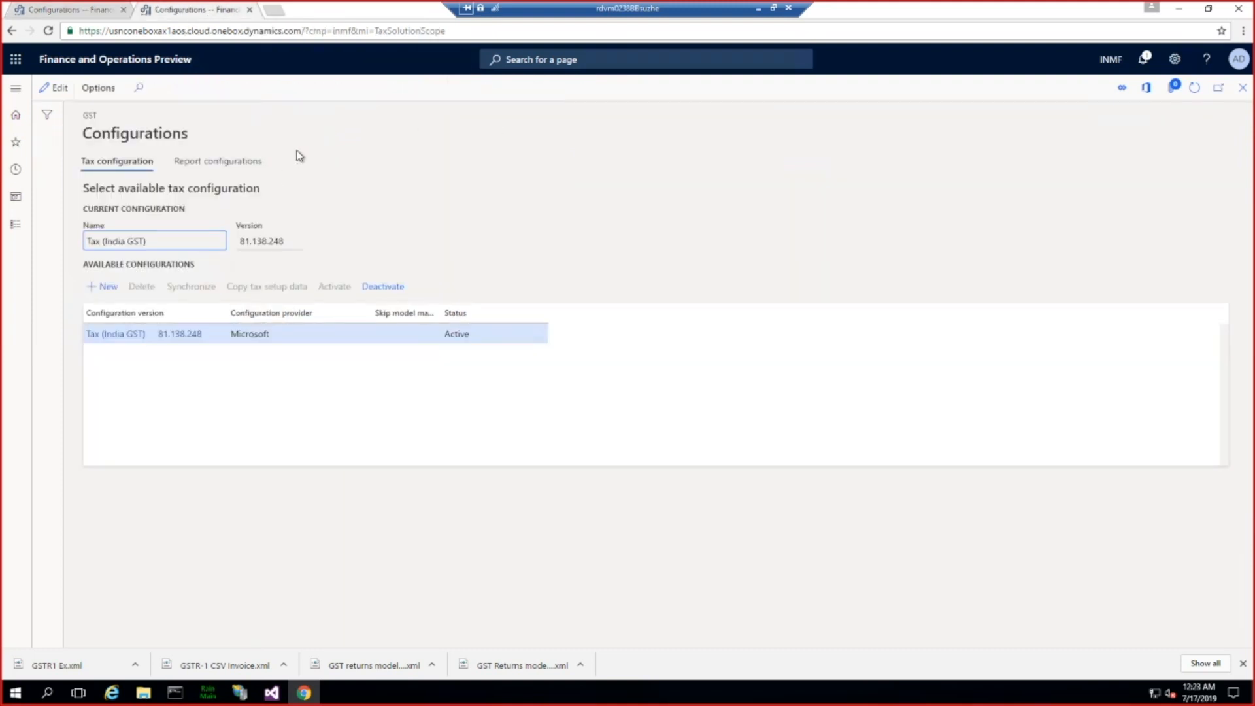
left_click(204, 162)
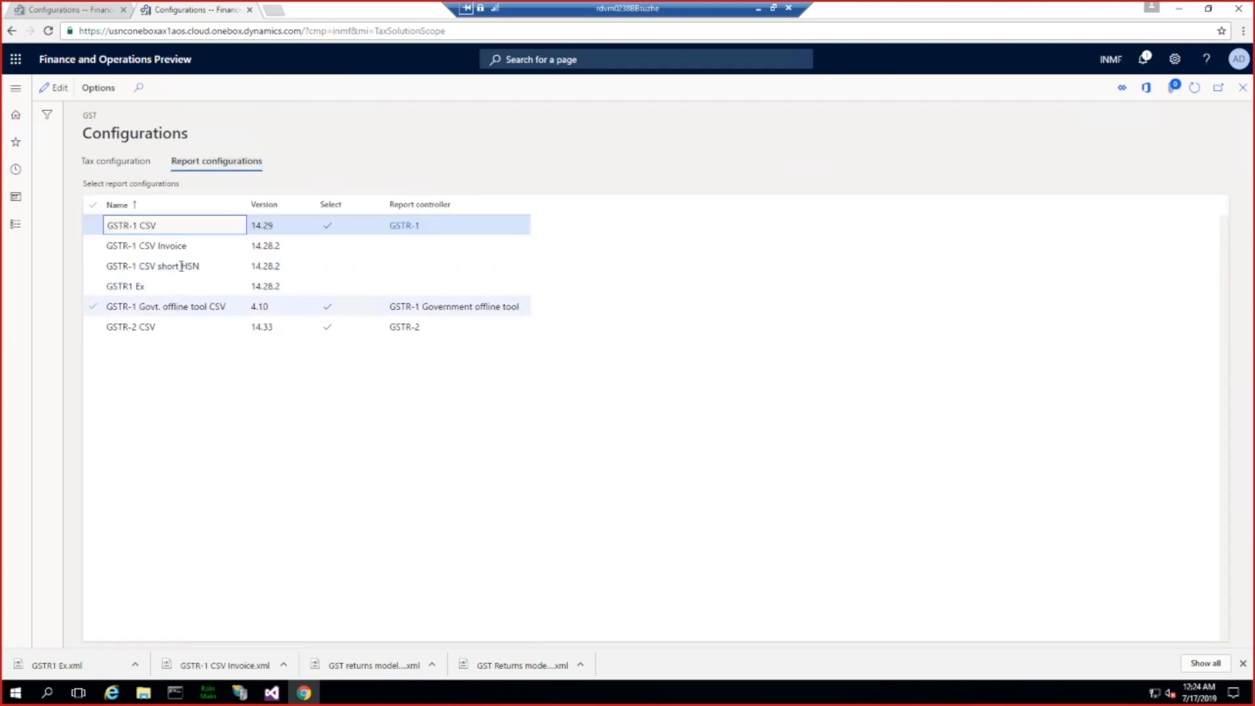
Step: Enable the GSTR-1 CSV short HSN report configuration with the report controller GSTR-1 and save the GST configurations
left_click(172, 266)
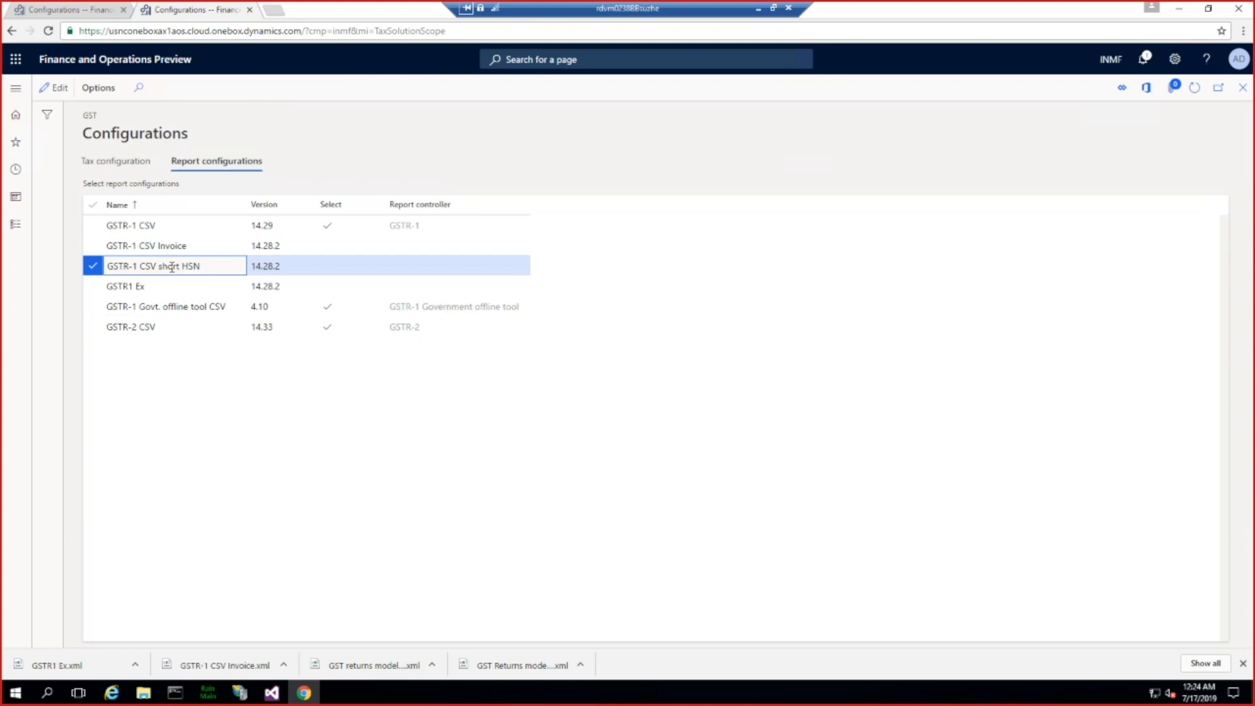
left_click(55, 88)
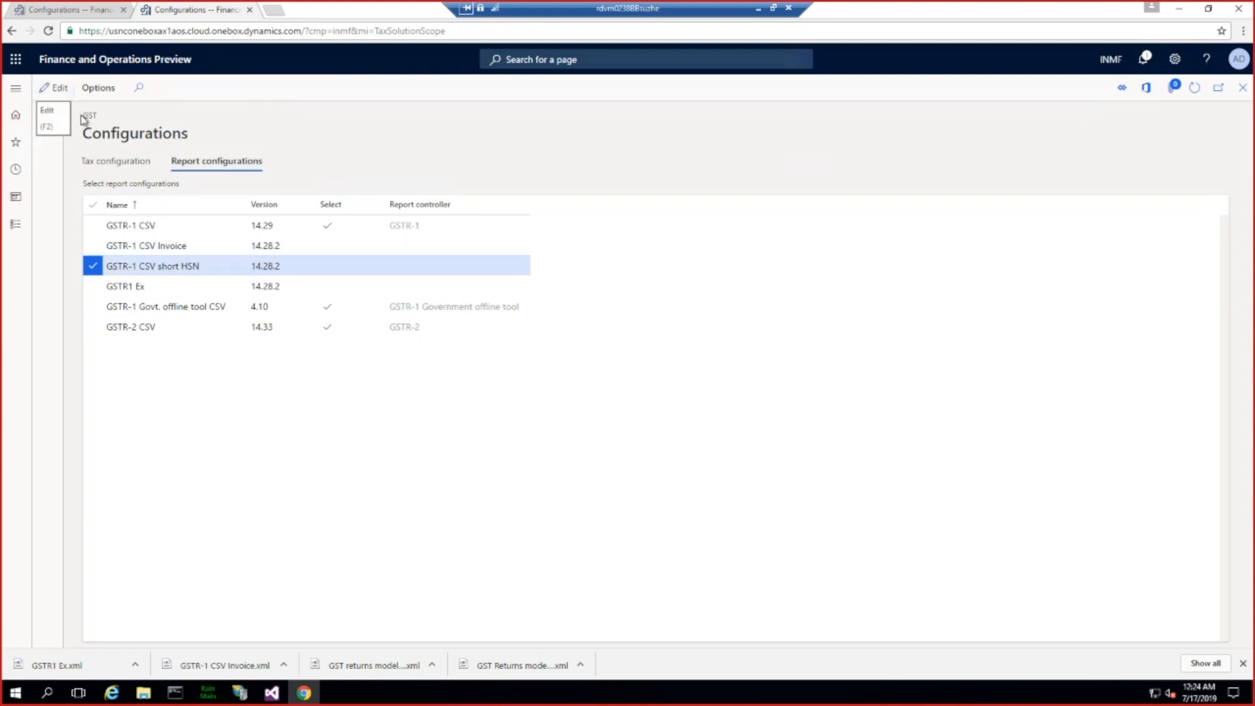
left_click(327, 266)
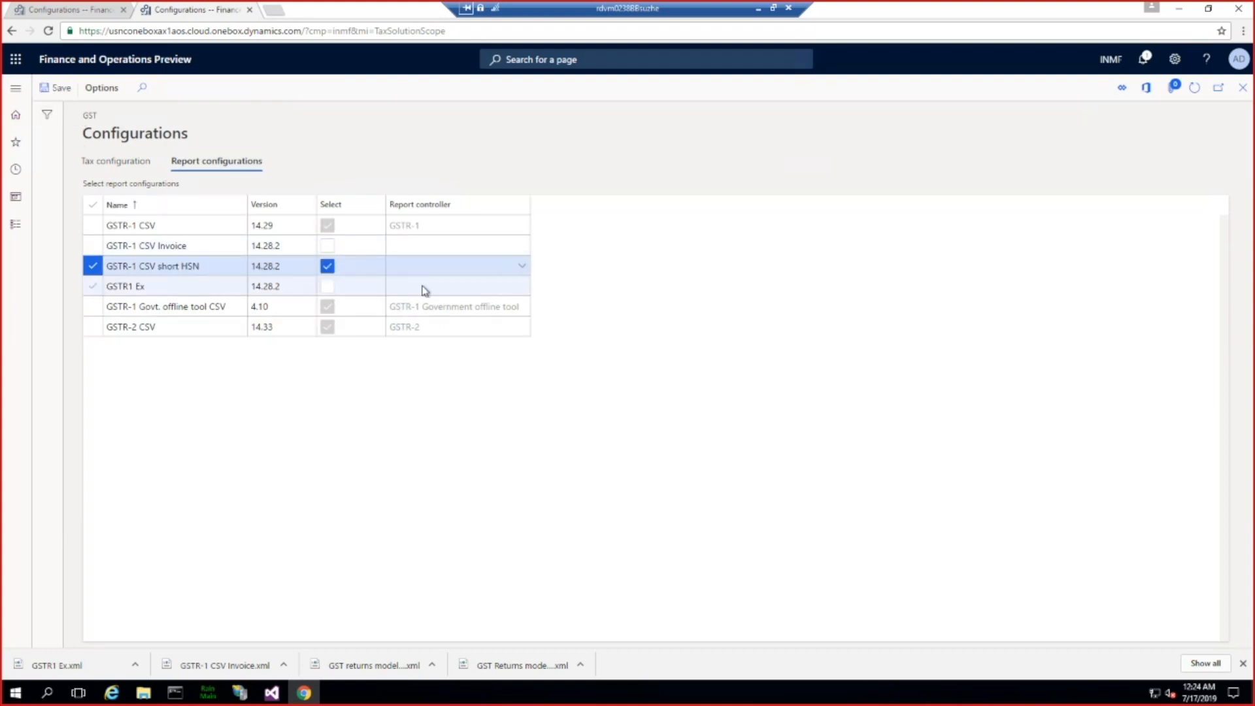
left_click(415, 268)
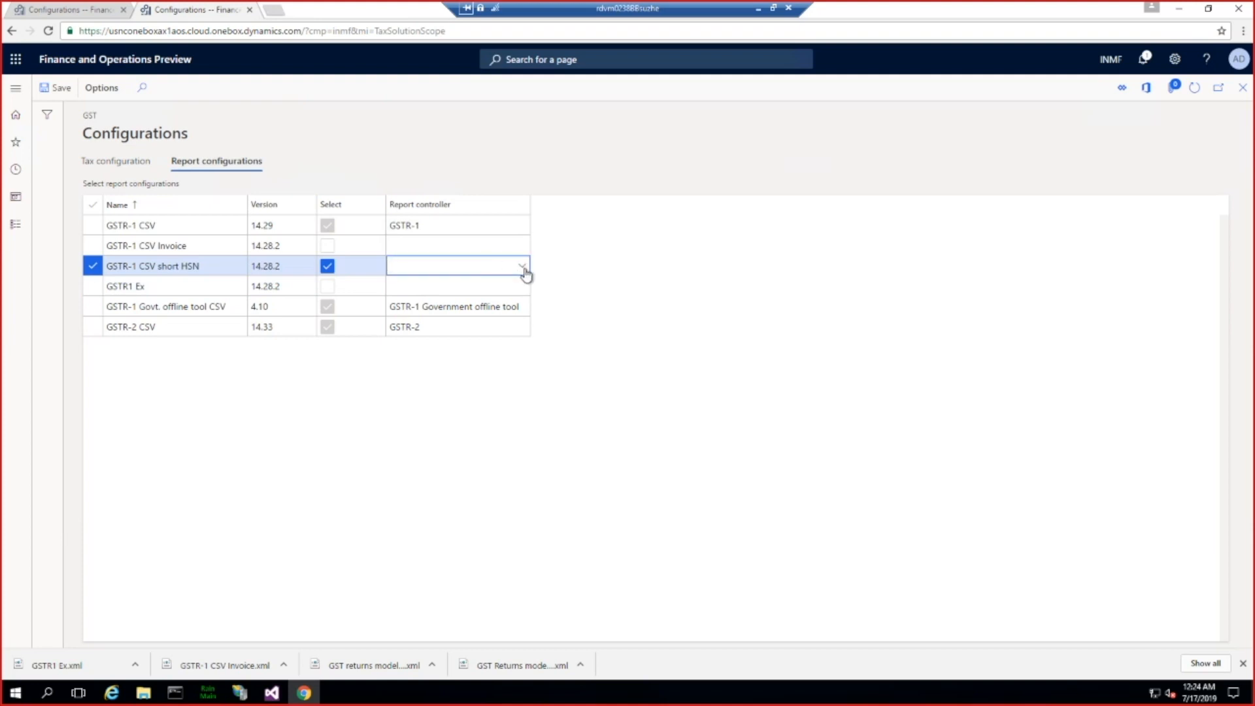
left_click(523, 268)
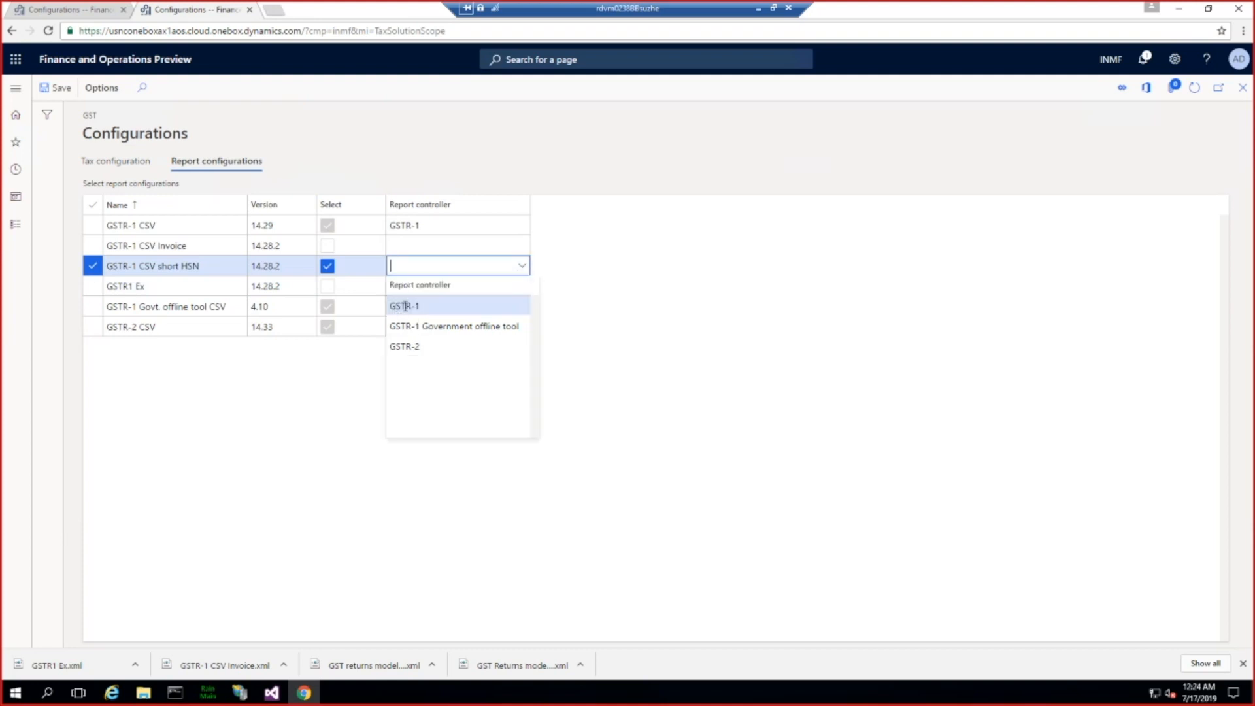
left_click(405, 306)
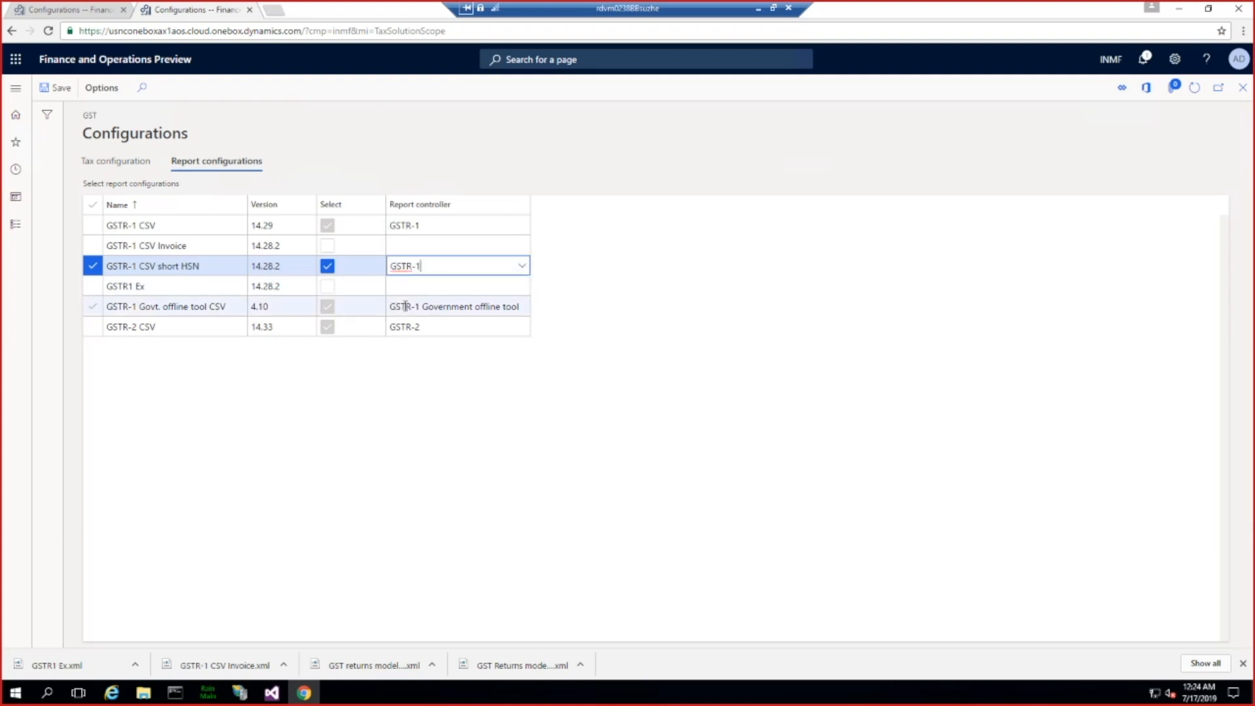
left_click(59, 91)
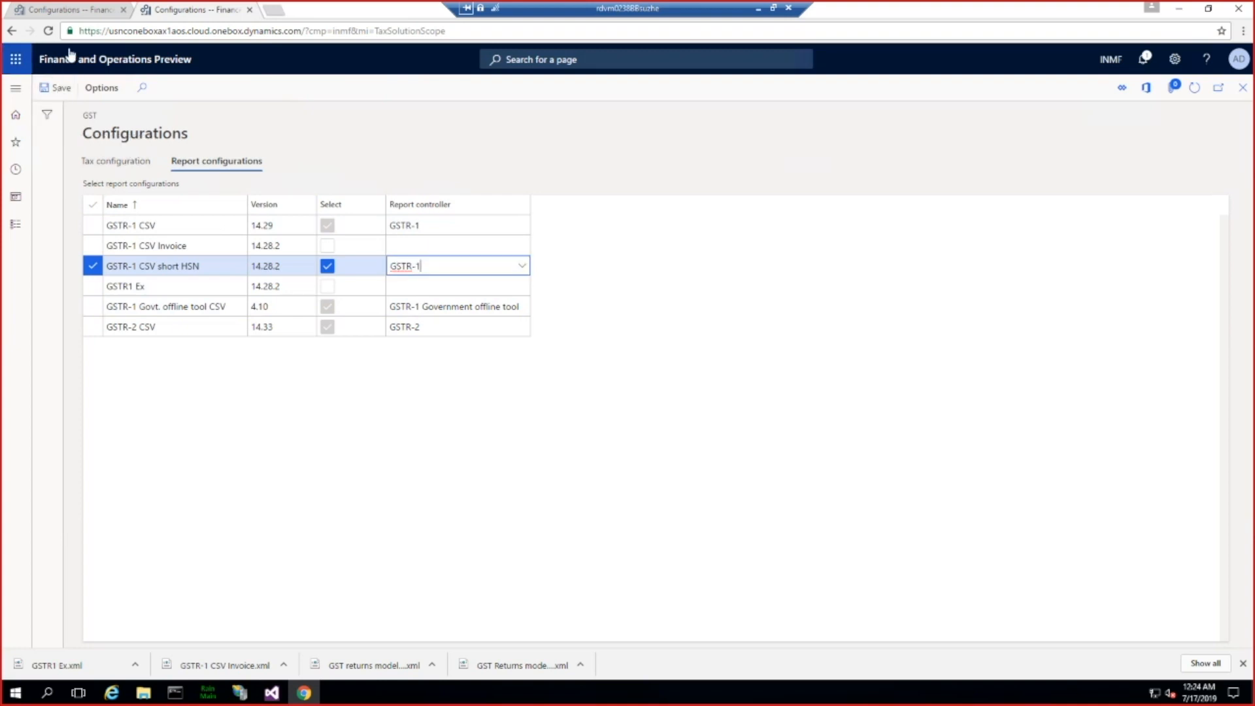
Step: Open the posted tax component transactions inquiry of the Tax module, keeping the previously used query
left_click(16, 94)
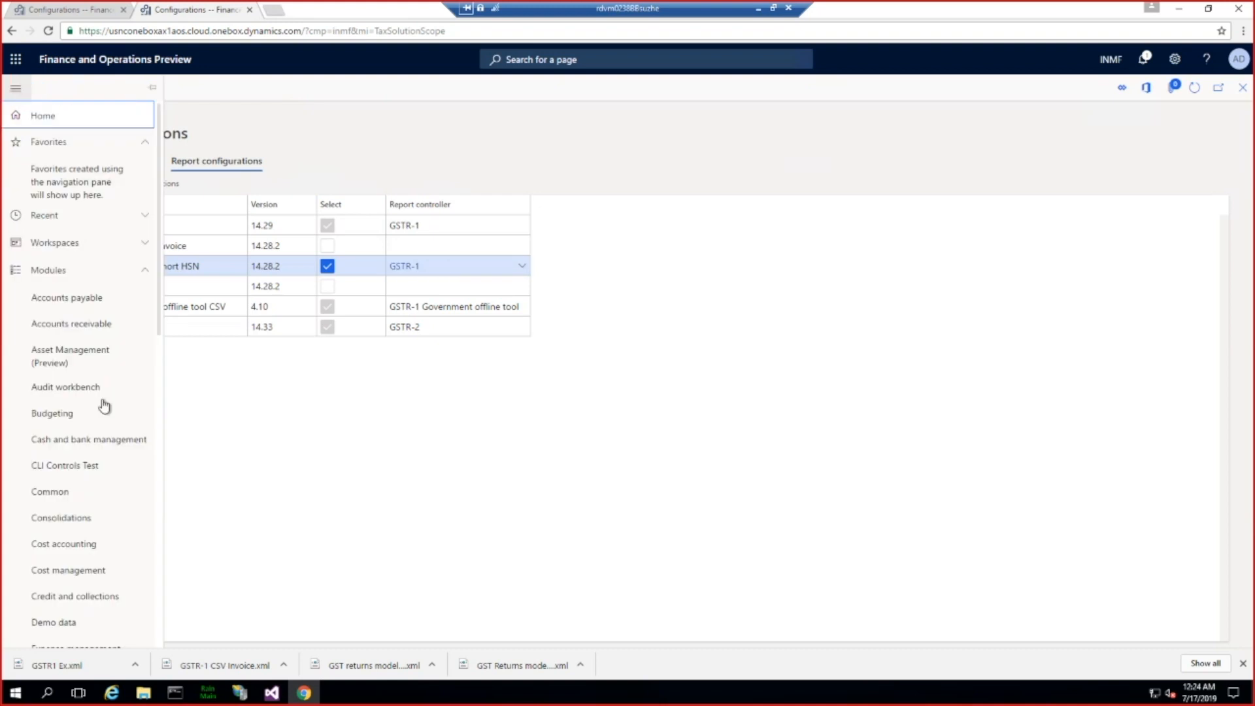
scroll(61, 359, "down", 10)
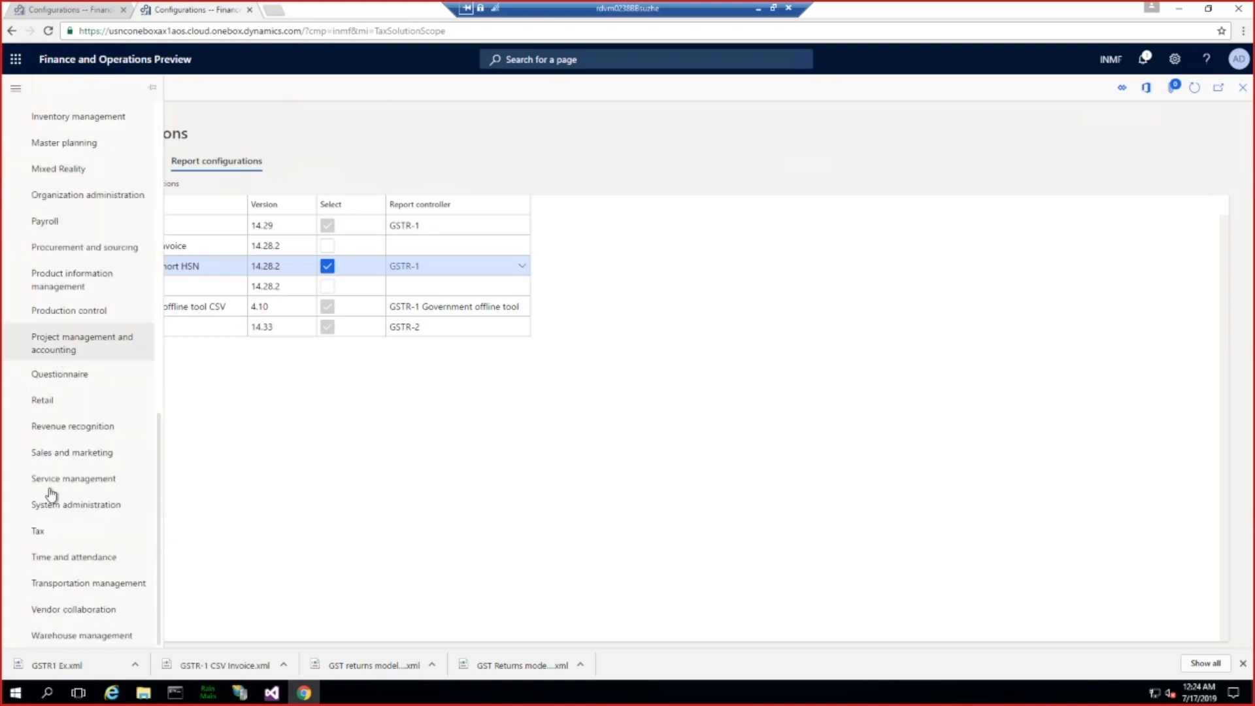
left_click(56, 535)
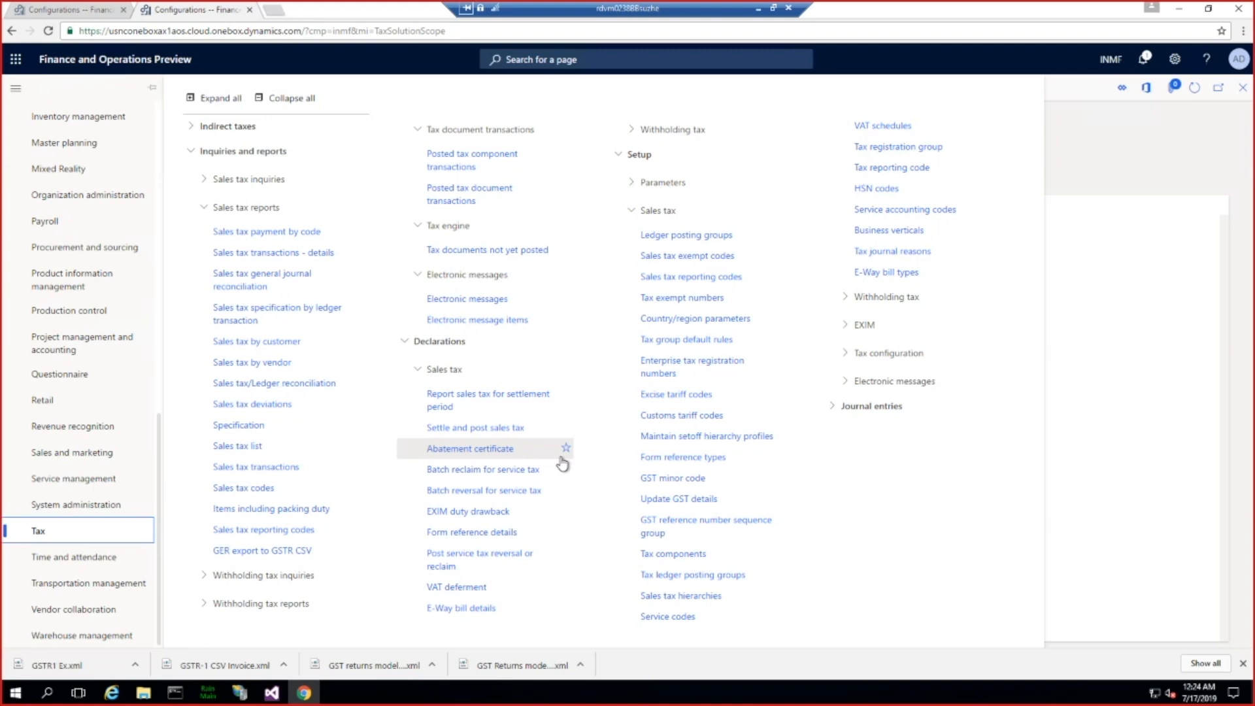
left_click(461, 167)
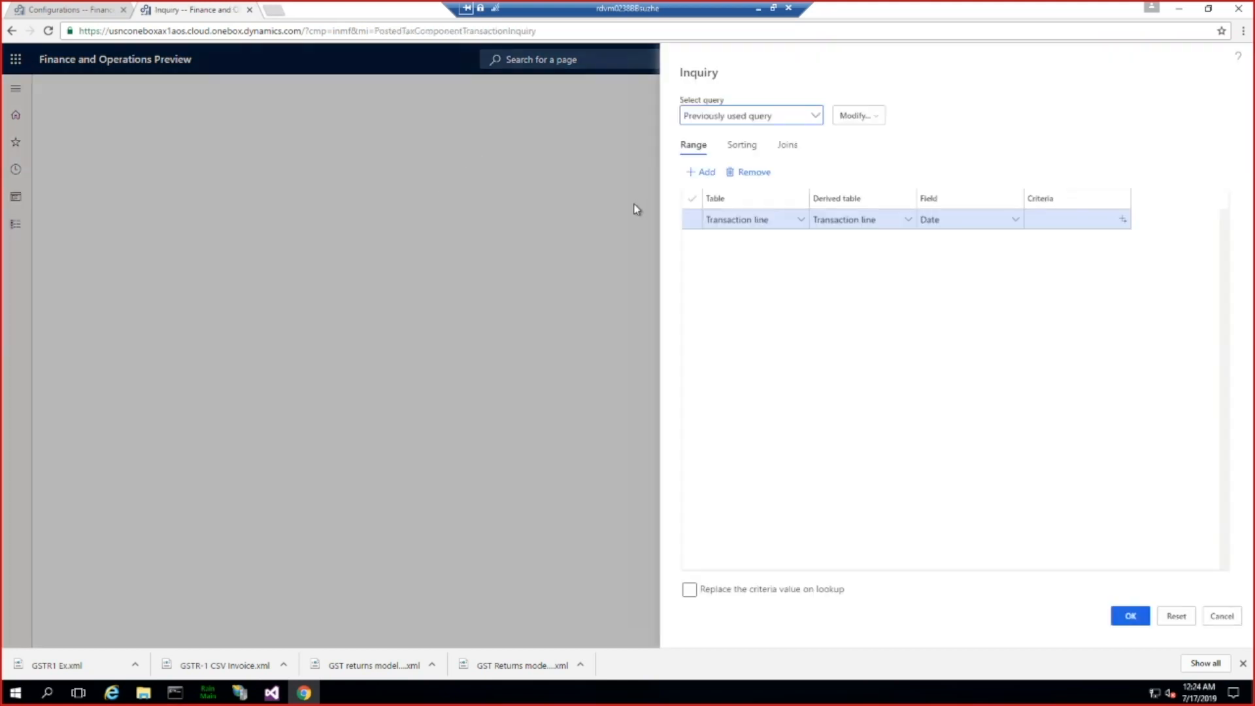
left_click(1136, 617)
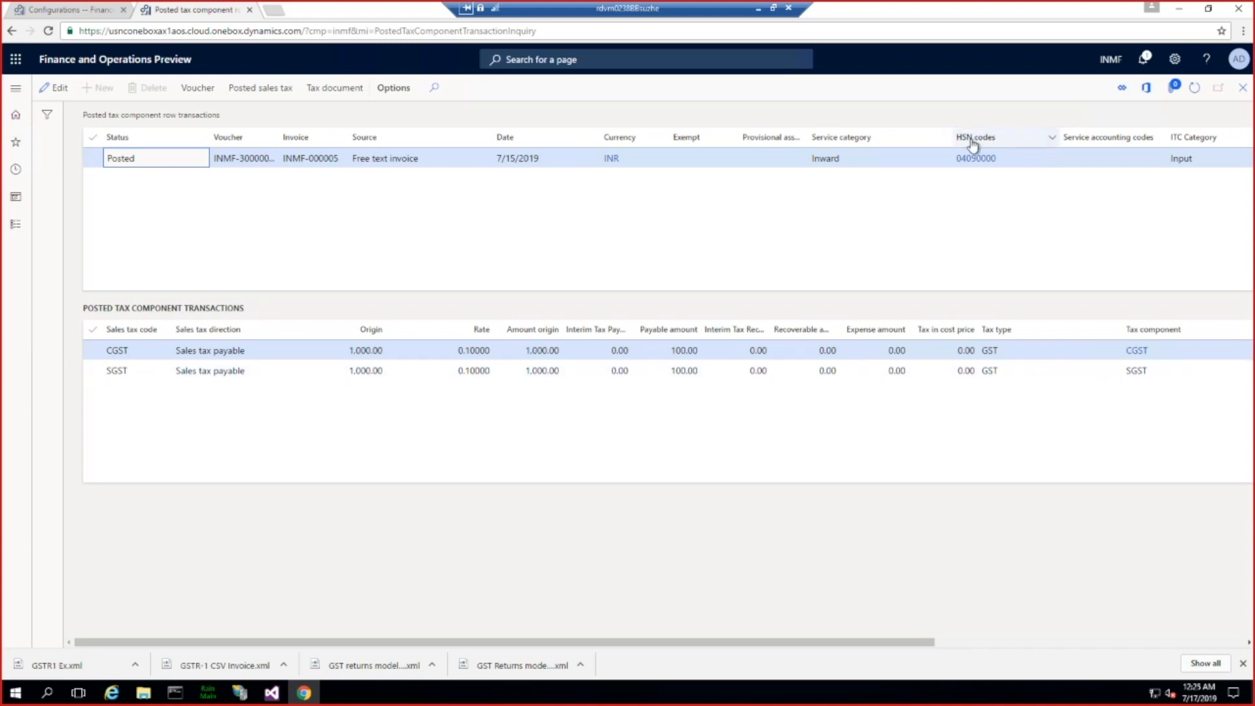
Step: Copy the HSN code 04090000 of the posted free text invoice transaction into a new Notepad document and put Notepad out of view
mouse_move(964, 166)
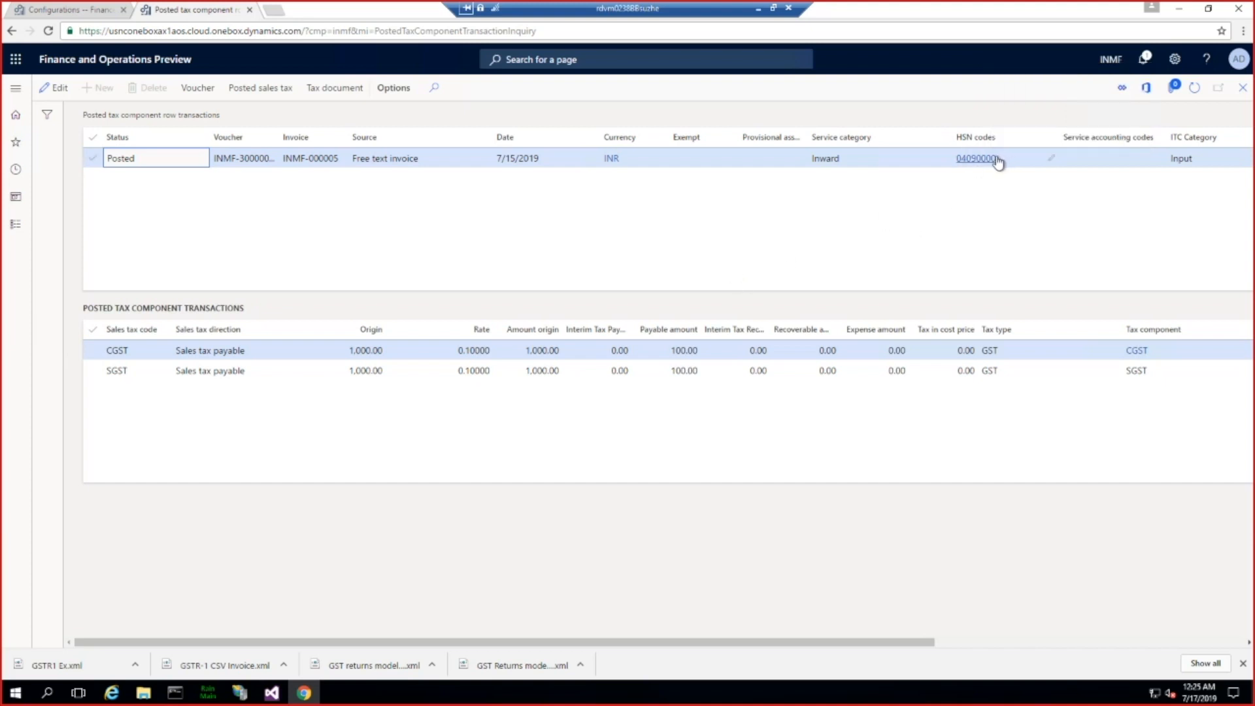
left_click(997, 161)
key("ctrl+c")
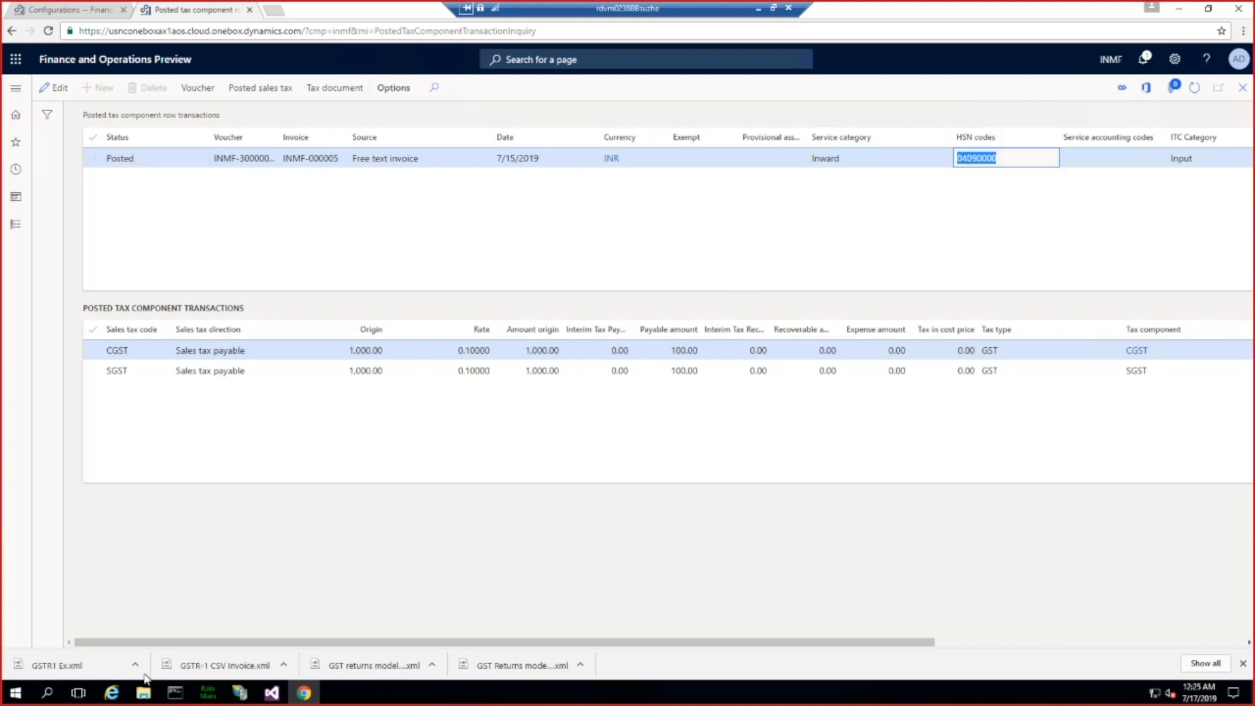
left_click(9, 699)
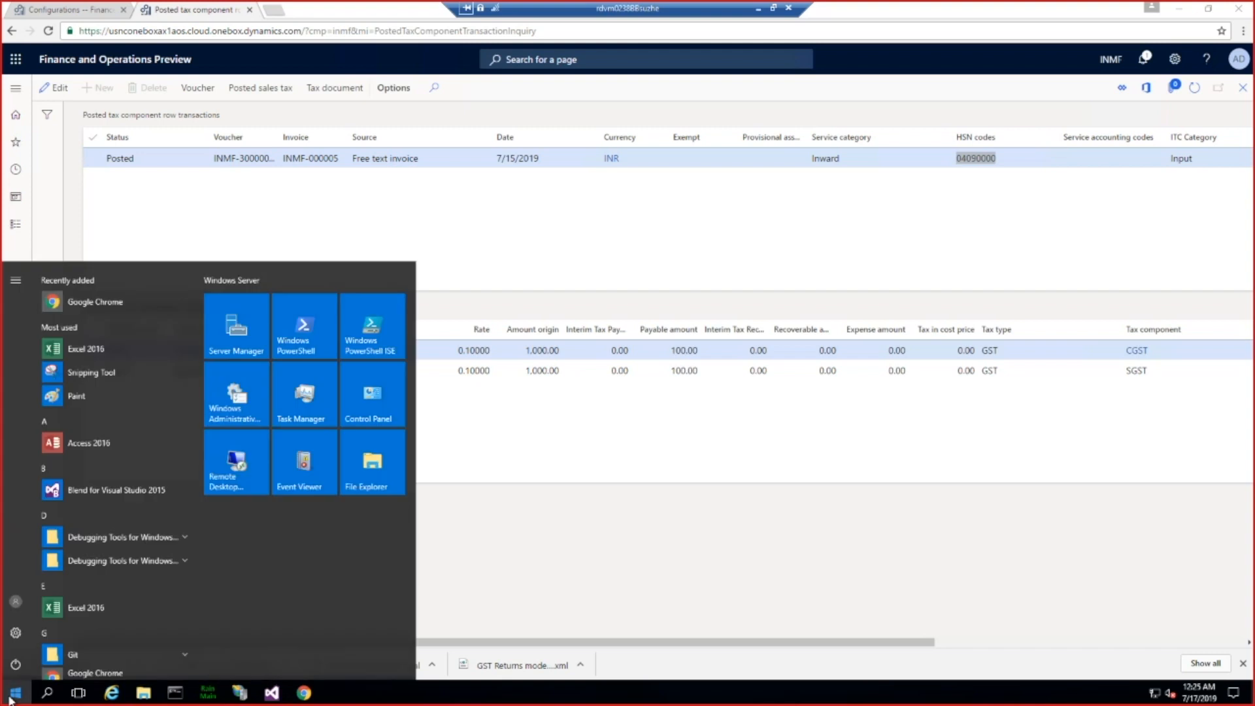
type("notepad")
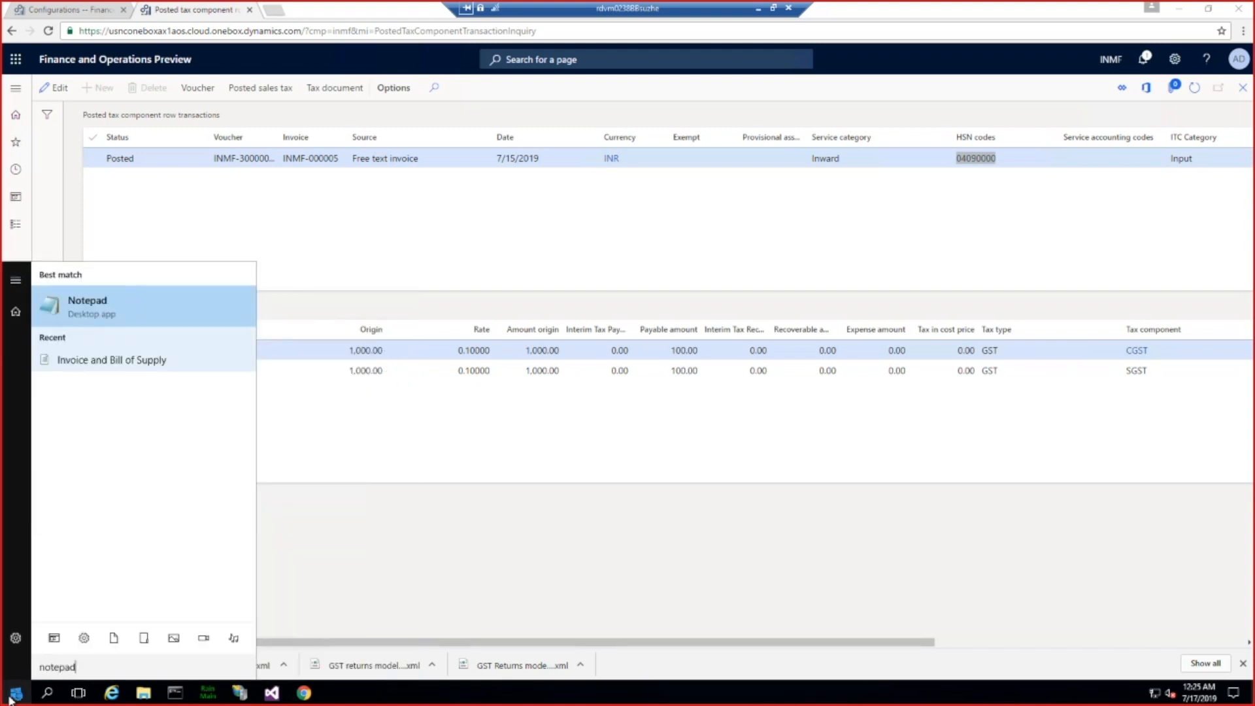
key("Return")
key("ctrl+v")
left_click_drag(268, 78, 462, 280)
left_click(580, 111)
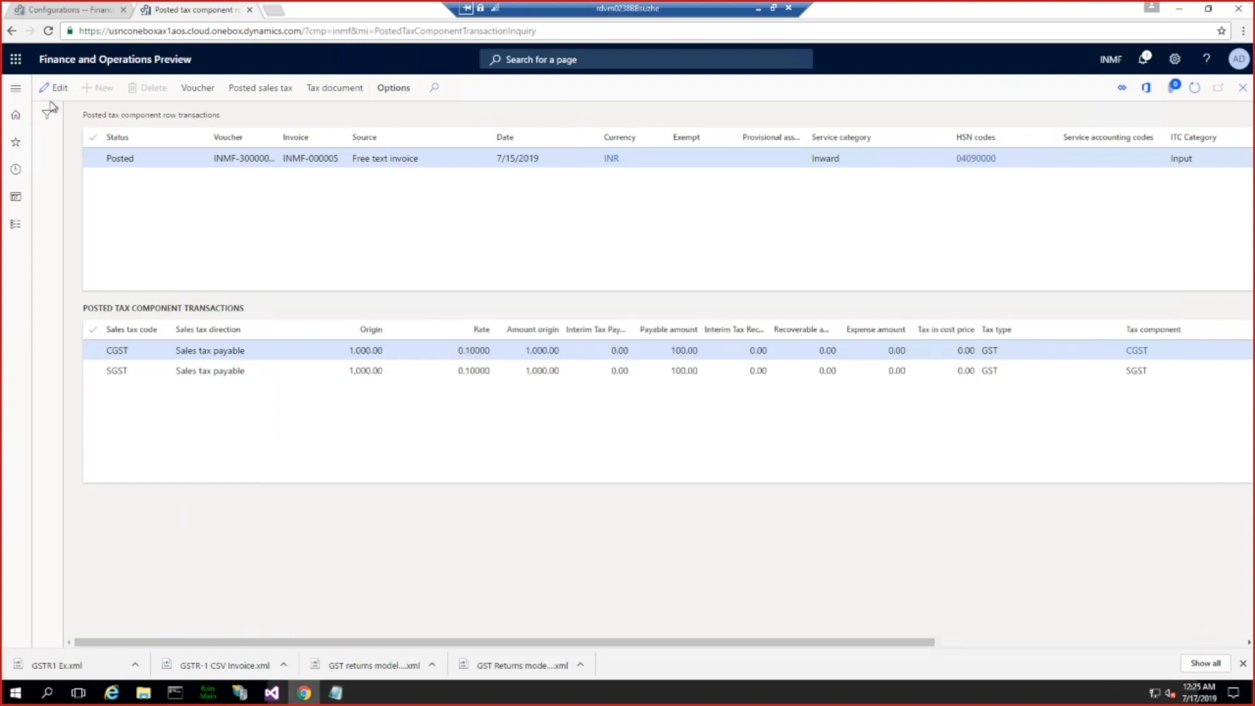
Step: Open GER export to GSTR CSV from the sales tax reports and set the period from 7/1/2019 to 7/30/2019
left_click(16, 91)
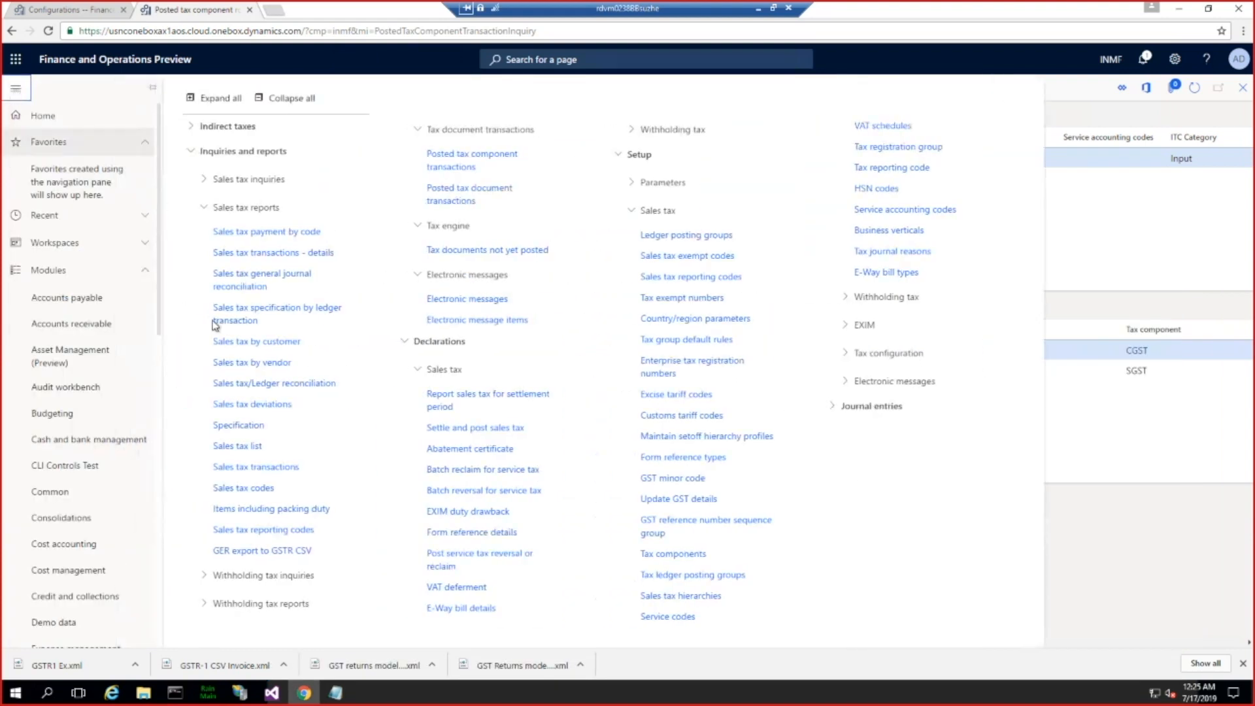
left_click(260, 551)
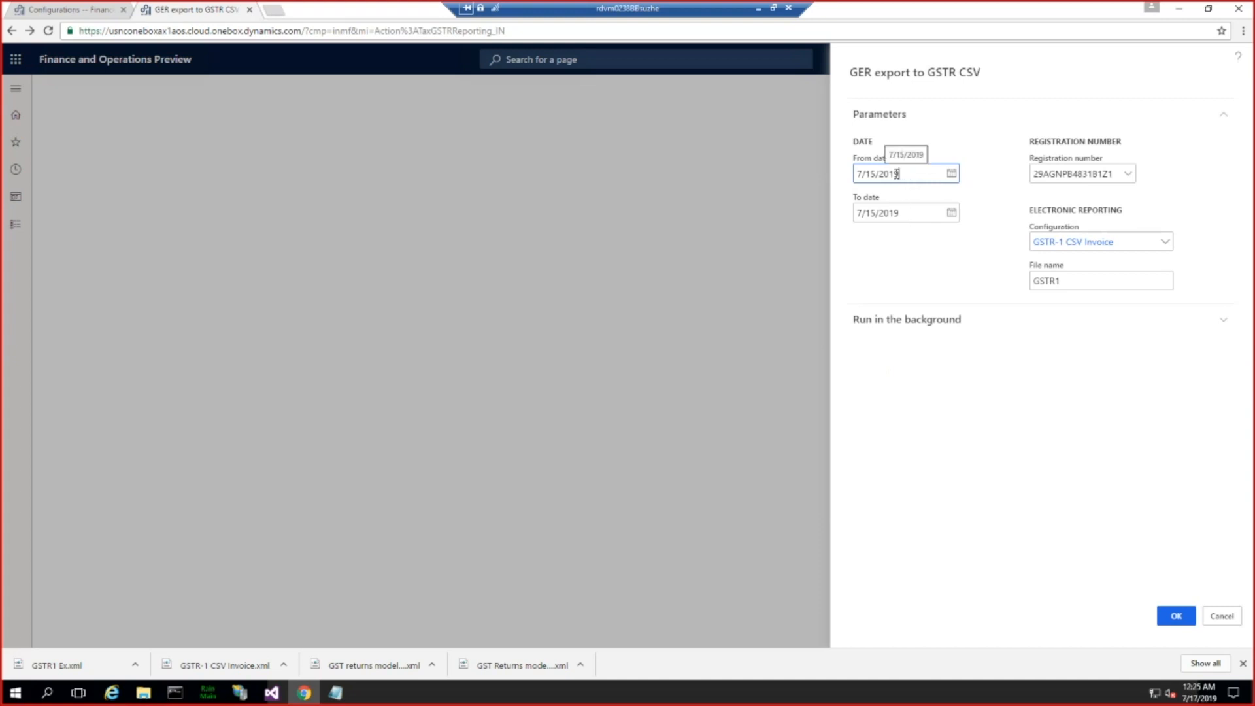
double_click(873, 175)
type("1")
double_click(869, 213)
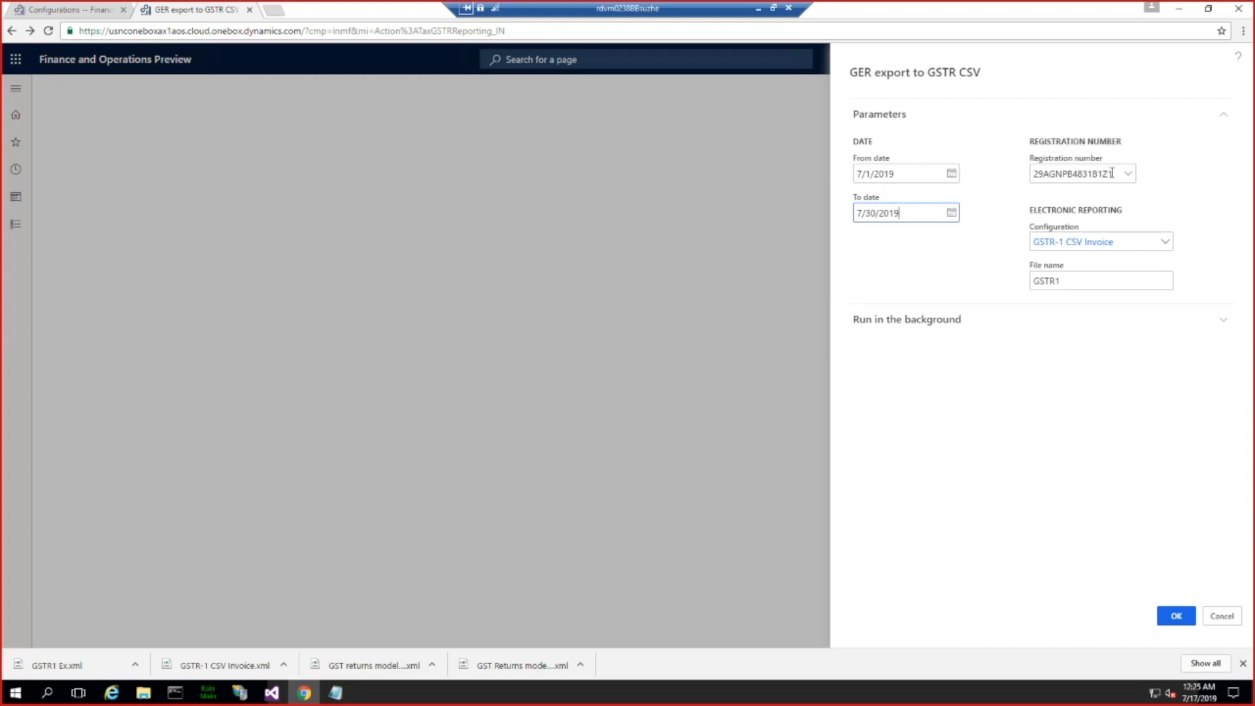
Step: Review the available registration numbers in full for the export and keep the current one
left_click(1130, 176)
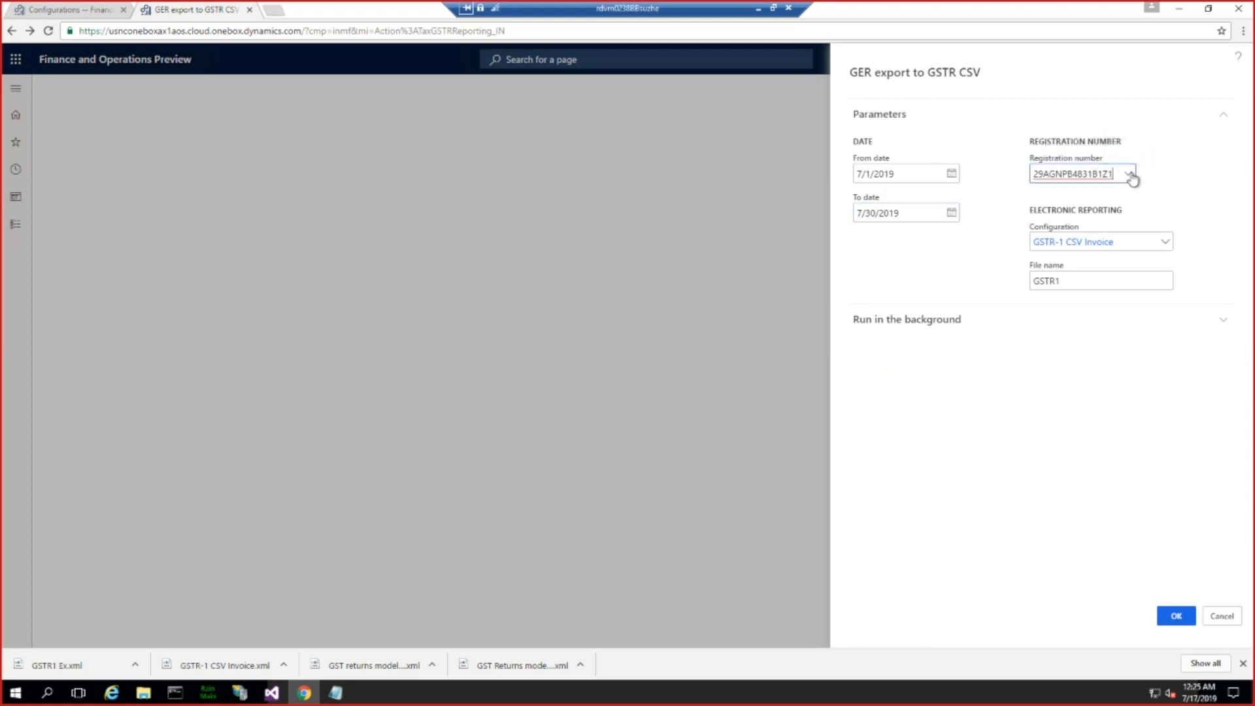
left_click(1131, 177)
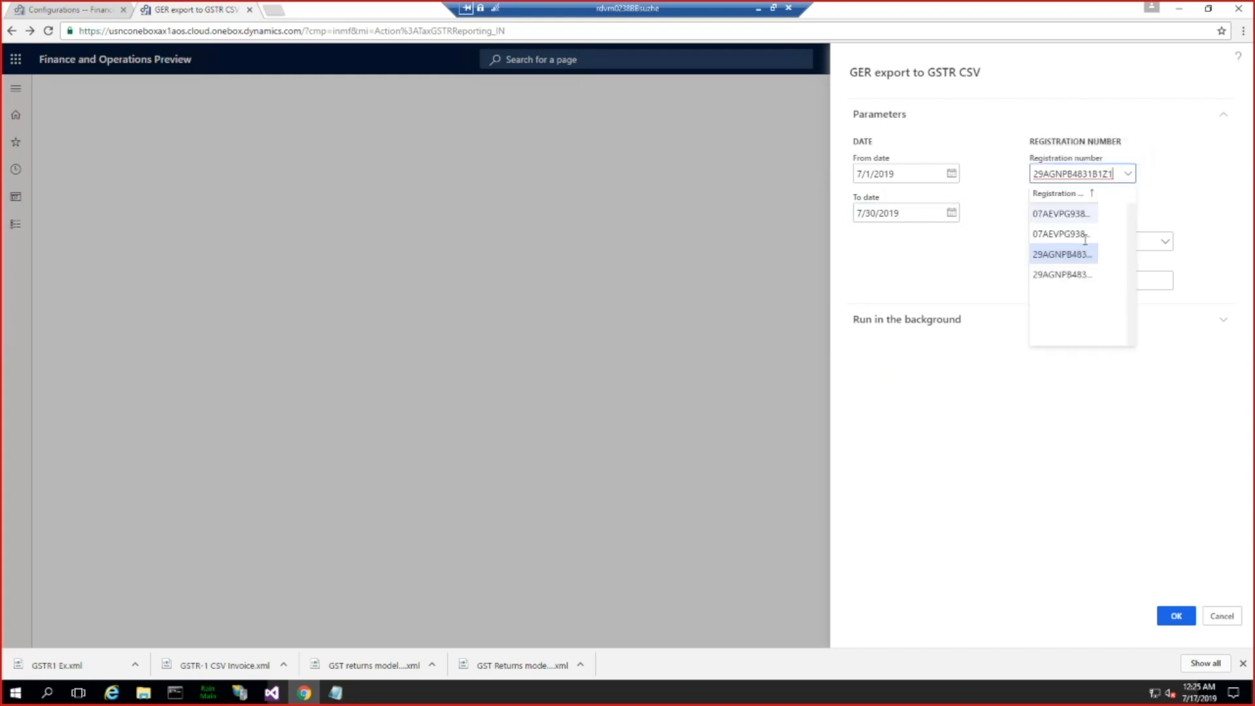
left_click_drag(1099, 192, 1115, 187)
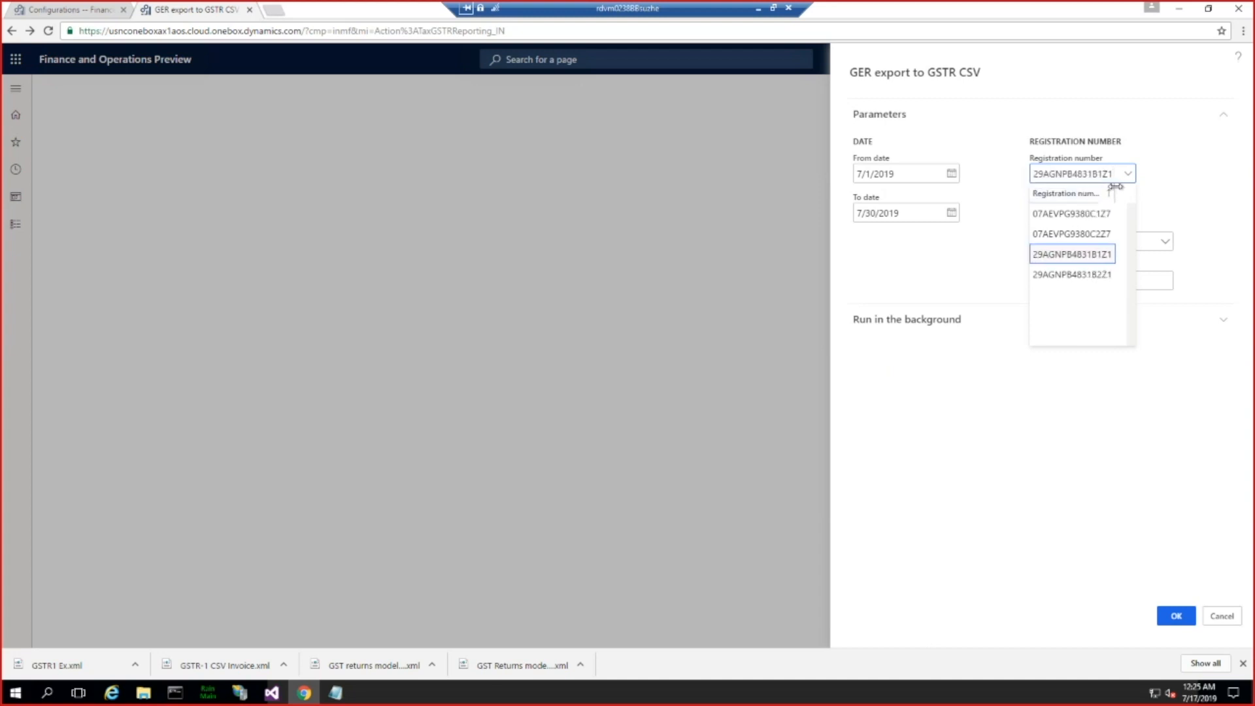
left_click(1158, 162)
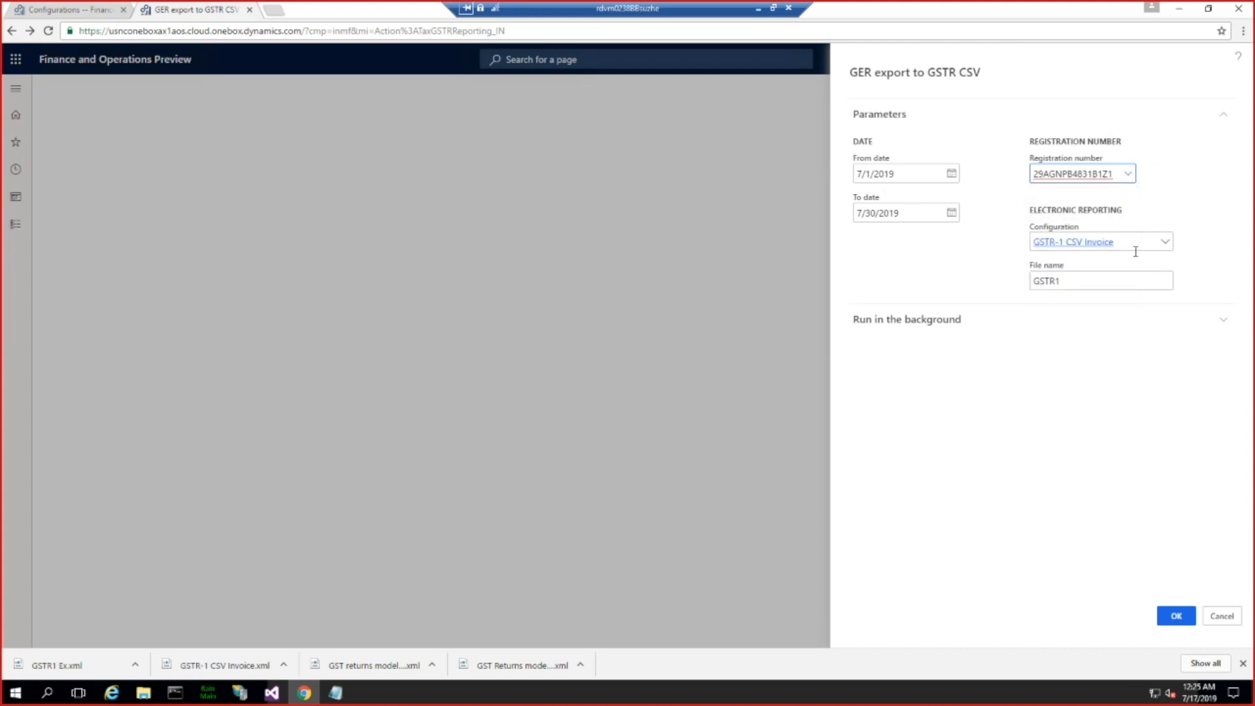
Step: Set the export's configuration to GSTR-1 CSV and the file name to GSTR1-MS, and try to run the export
left_click(1166, 245)
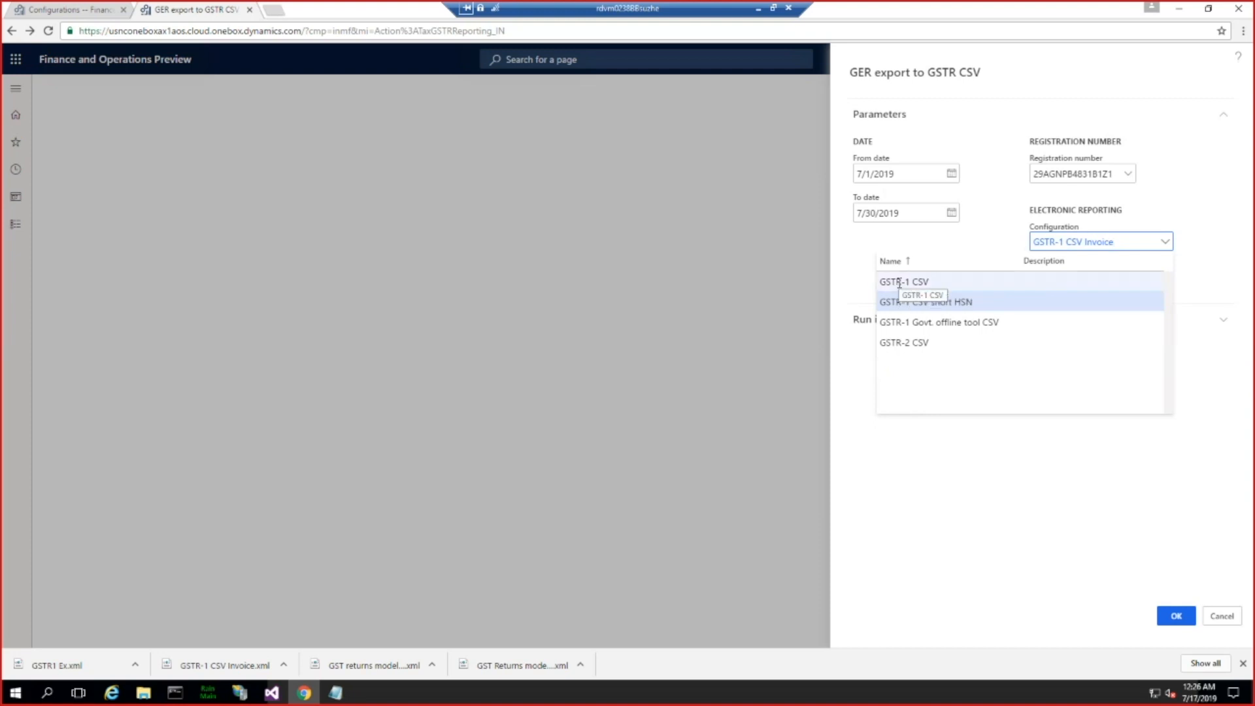
left_click(937, 282)
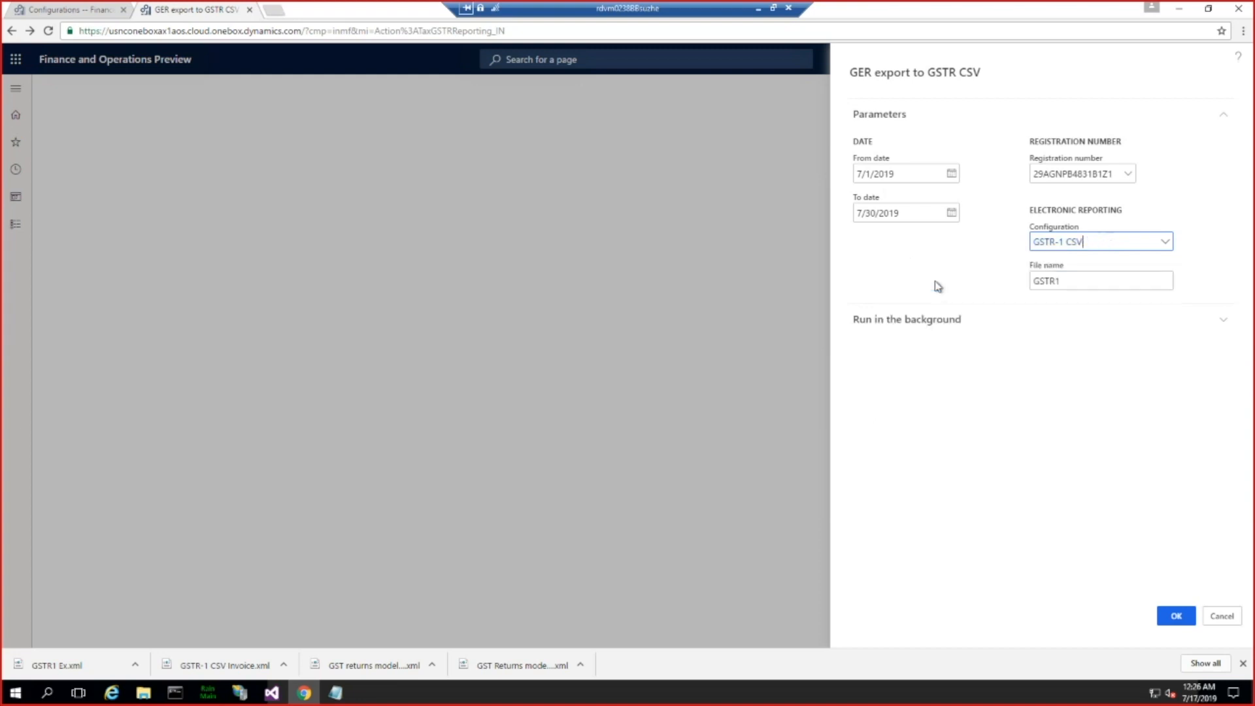
left_click(1074, 280)
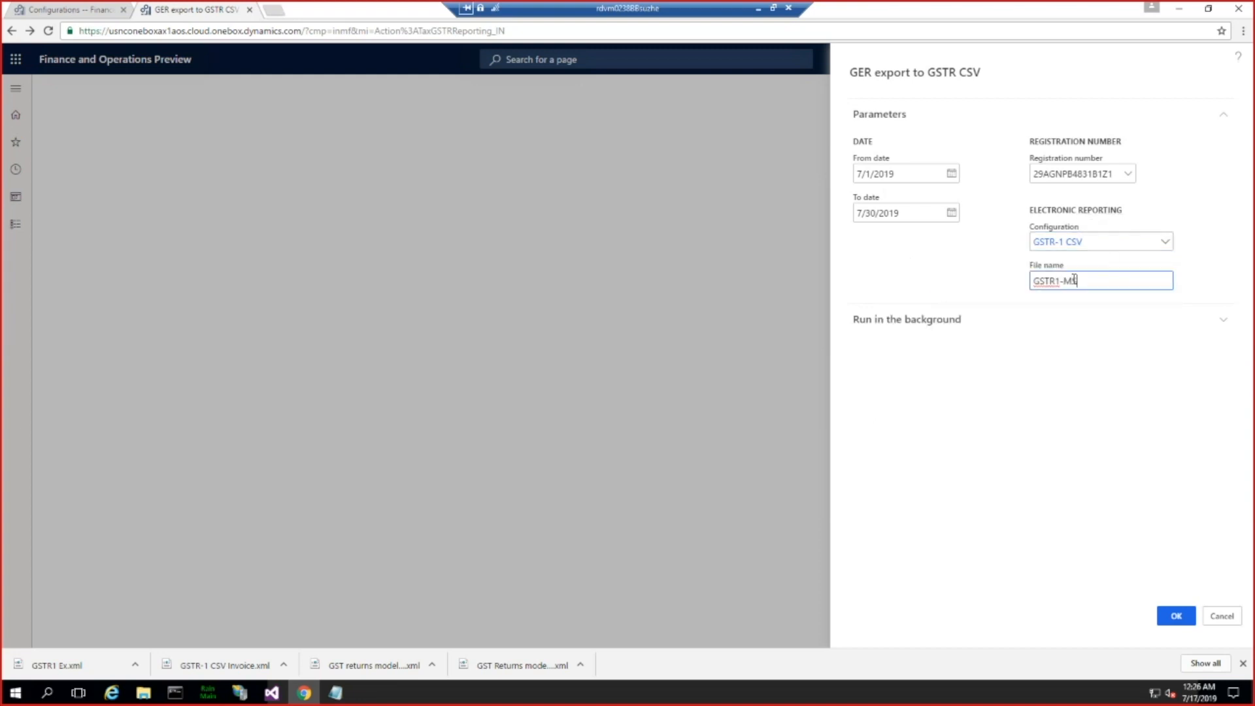
left_click(1175, 619)
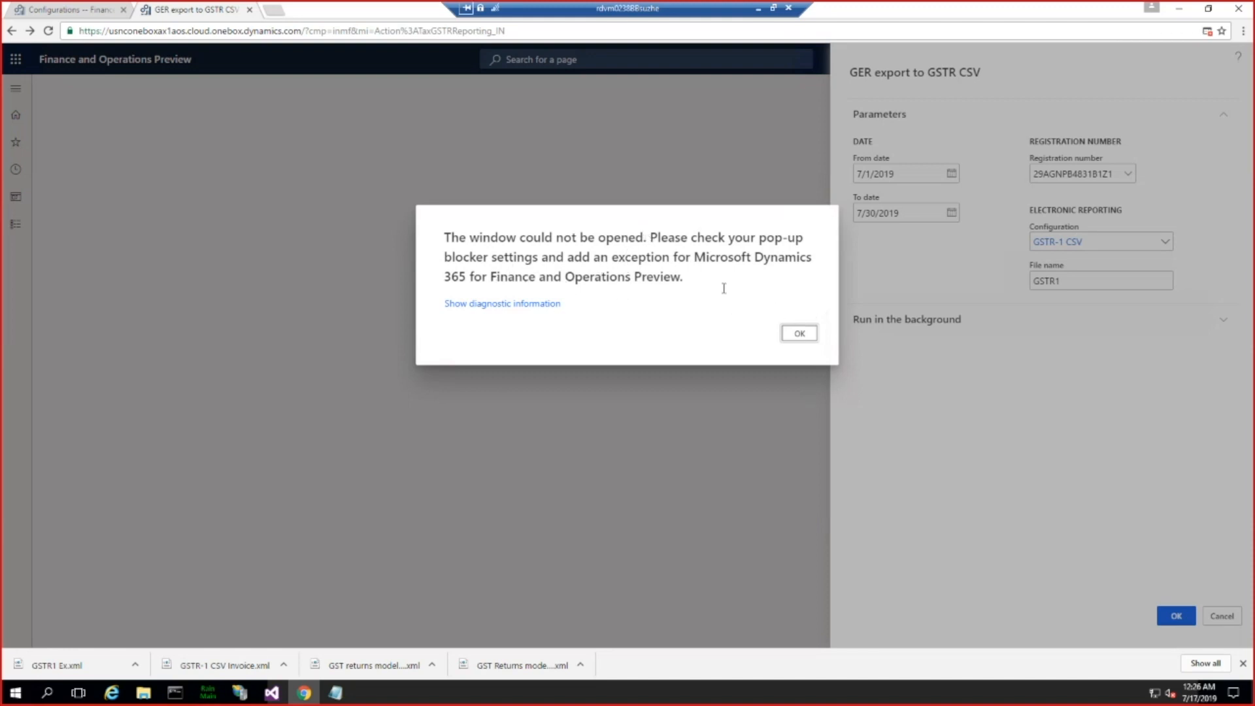
left_click(799, 335)
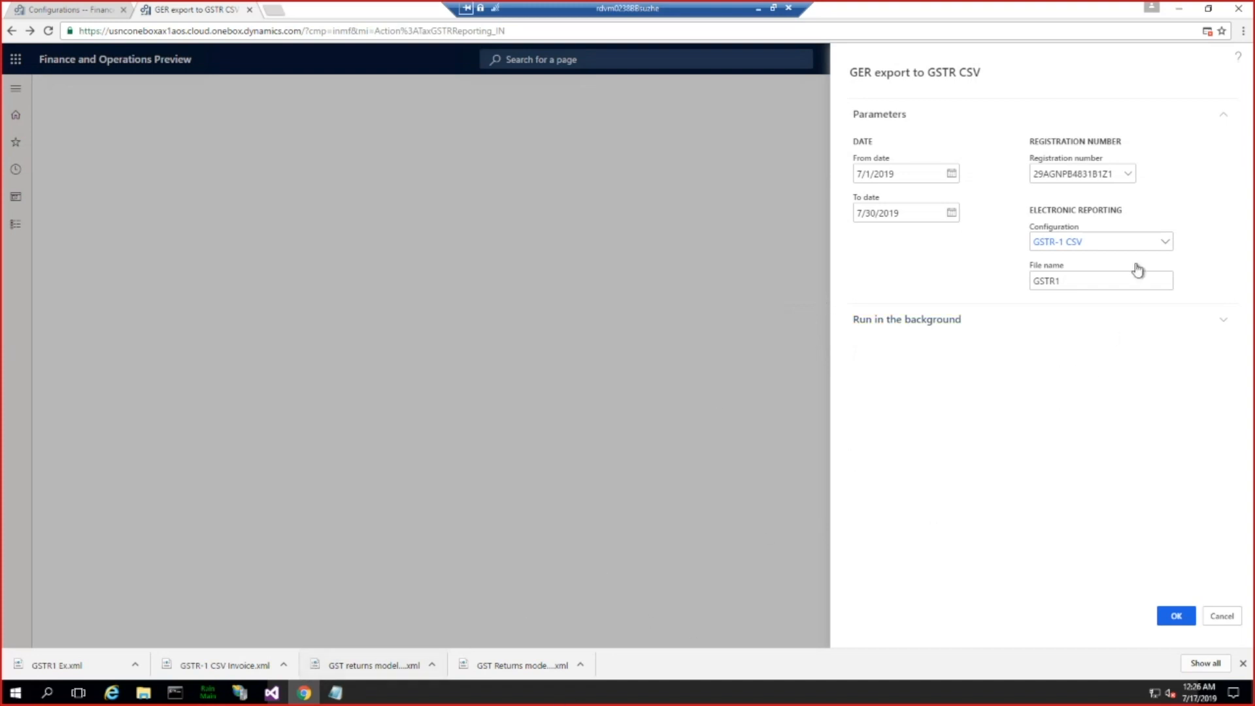
left_click(1178, 618)
Step: Open the GER export page's address in Internet Explorer and run the export there with the GSTR-1 CSV configuration
left_click(464, 30)
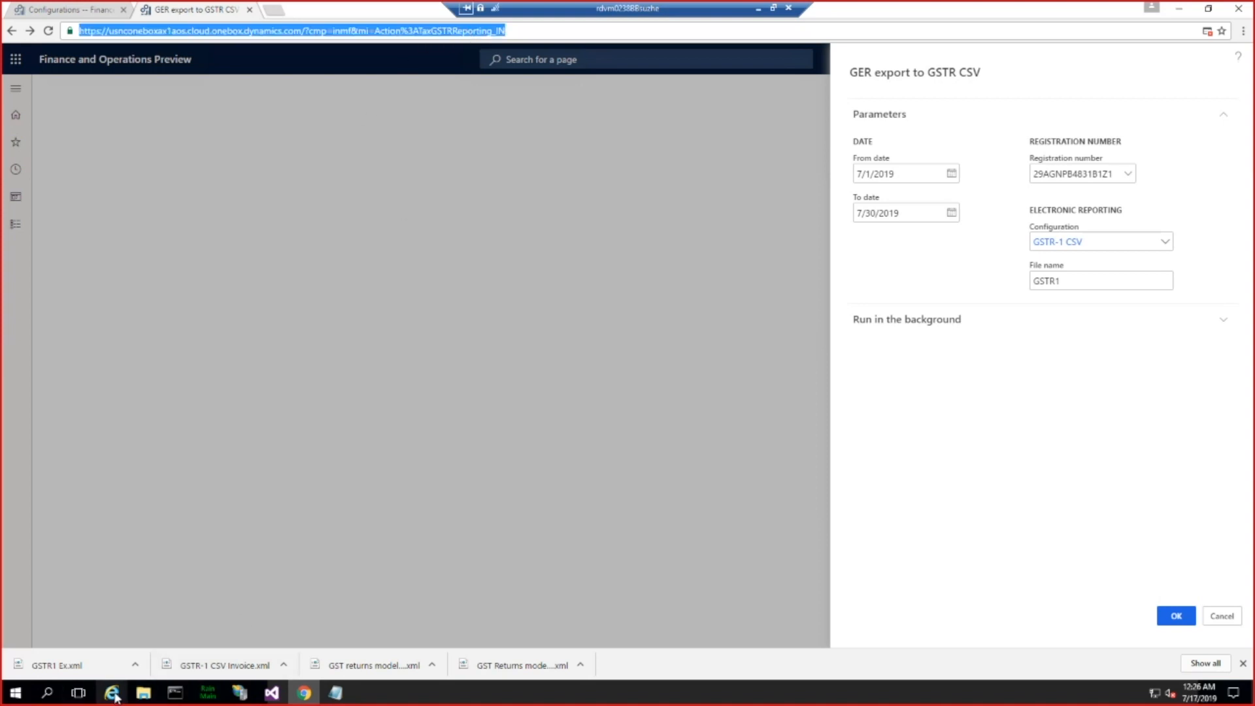
left_click(196, 638)
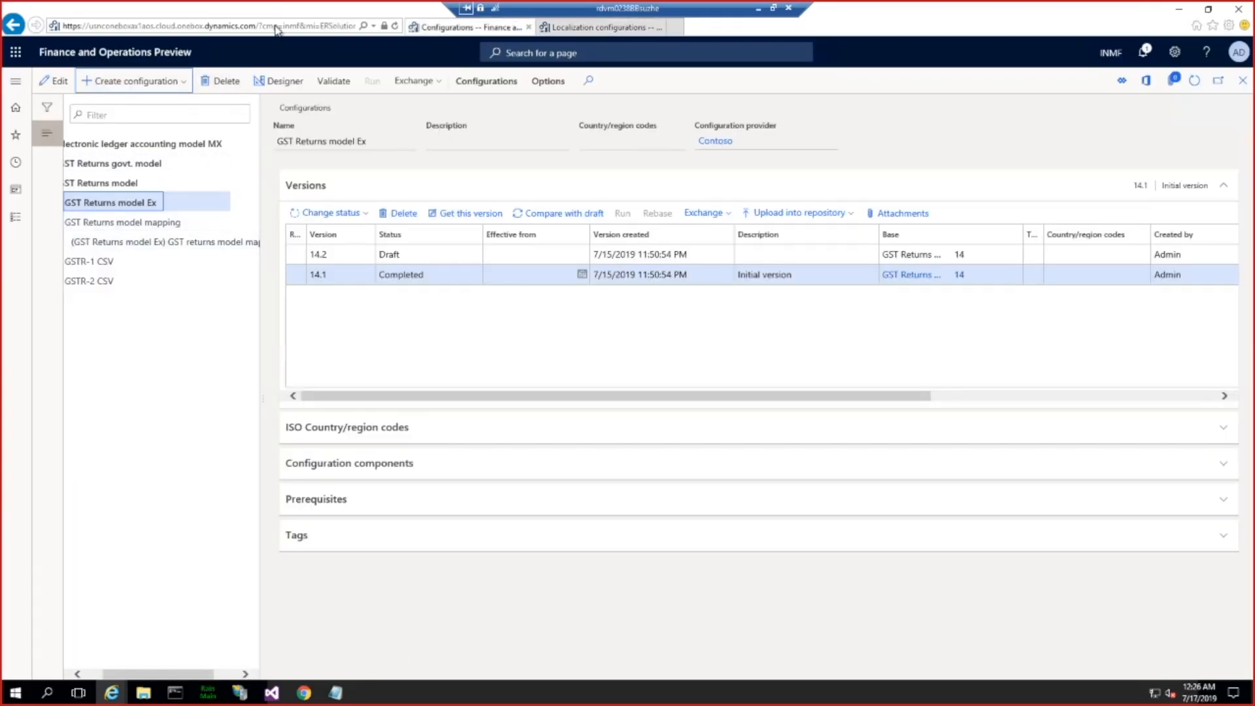
left_click(276, 29)
key("ctrl+v")
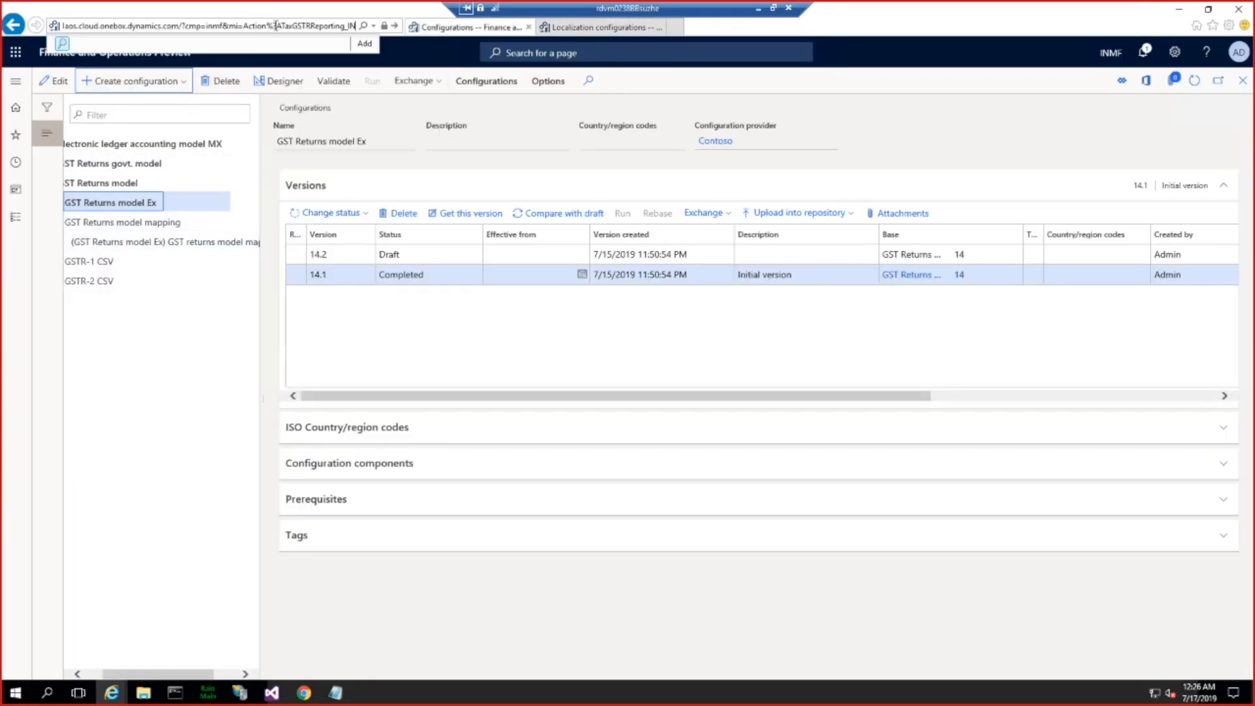
key("Return")
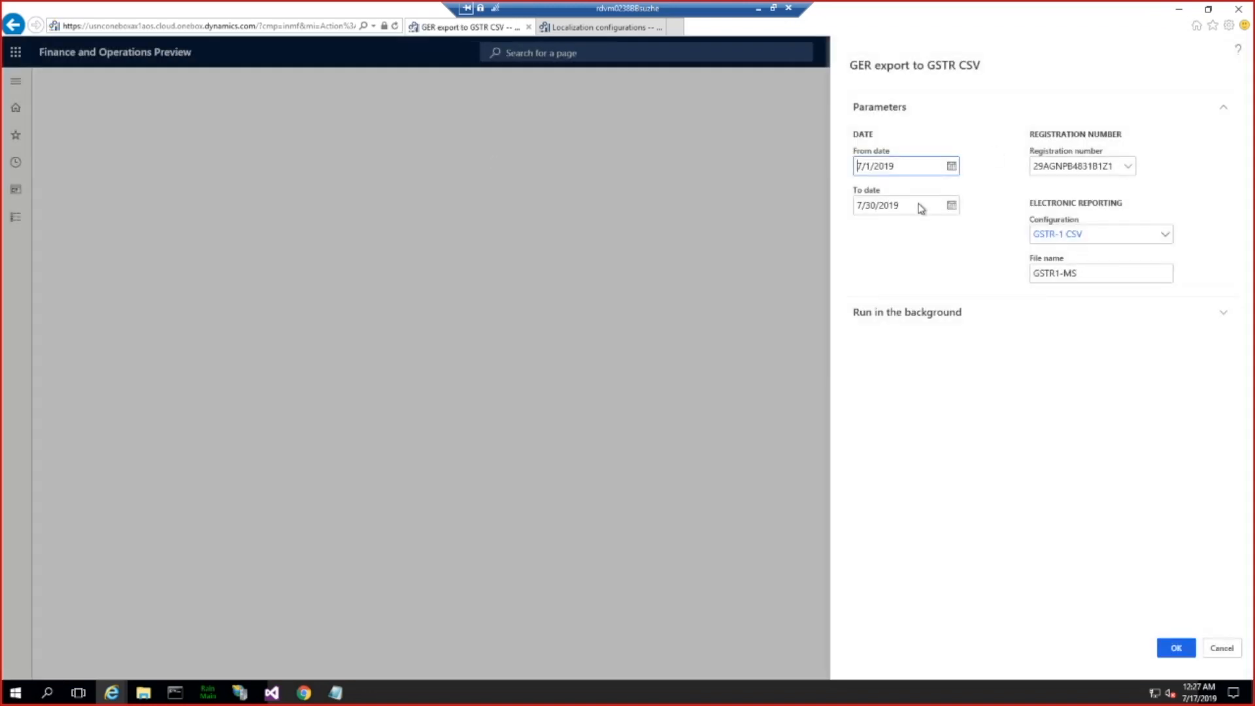
left_click(1167, 239)
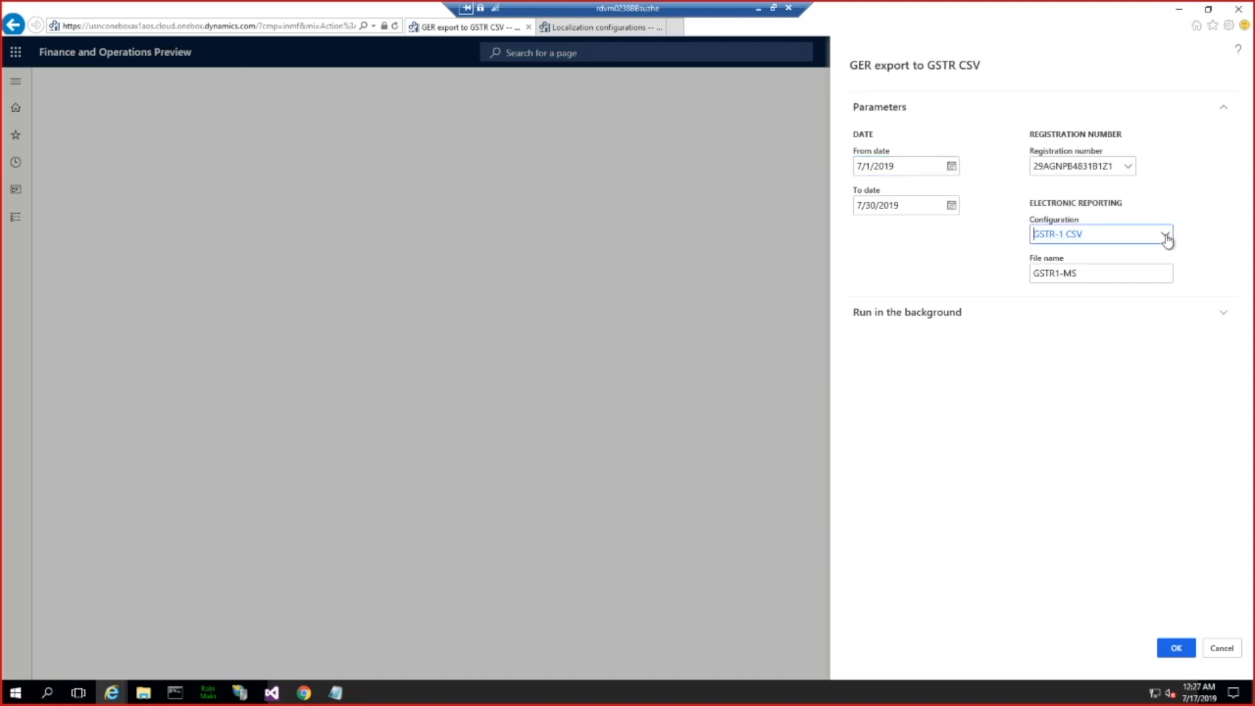
left_click(971, 532)
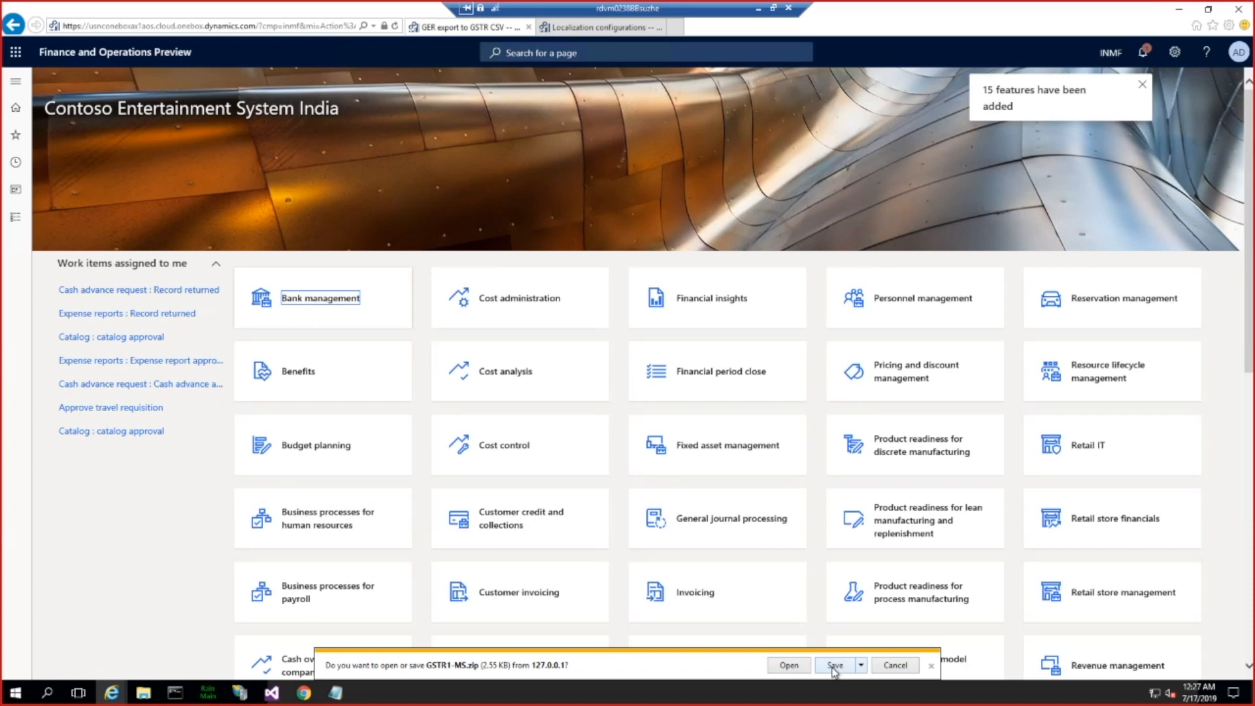
Step: Save the exported GSTR1-MS.zip, open its Invoice and Bill of Supply file in Excel and bring up the Notepad HSN note beside it
left_click(834, 665)
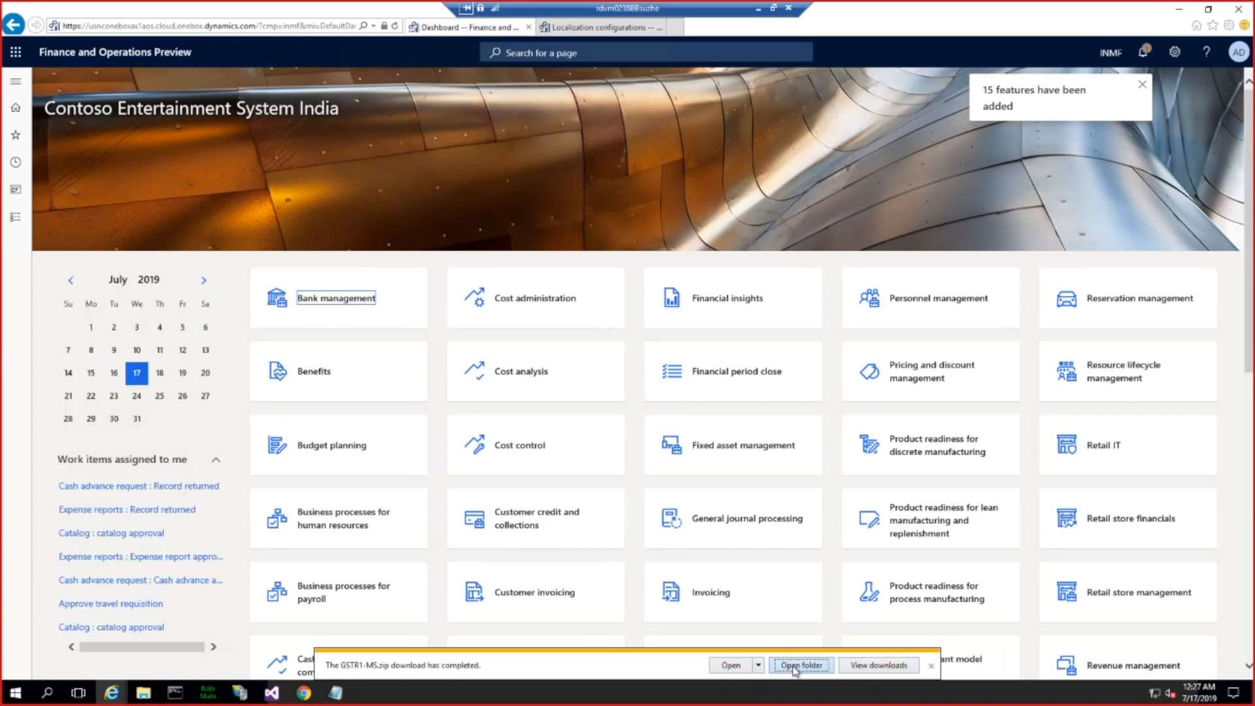
left_click(801, 666)
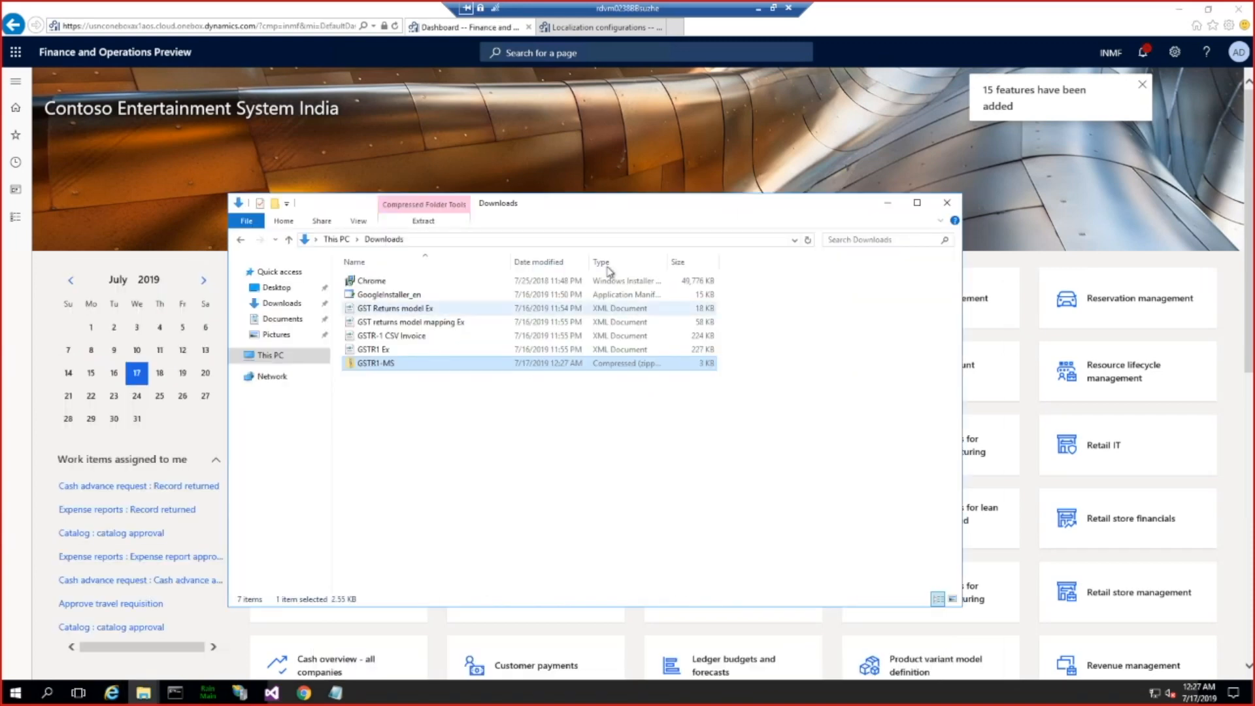
double_click(386, 366)
left_click(390, 322)
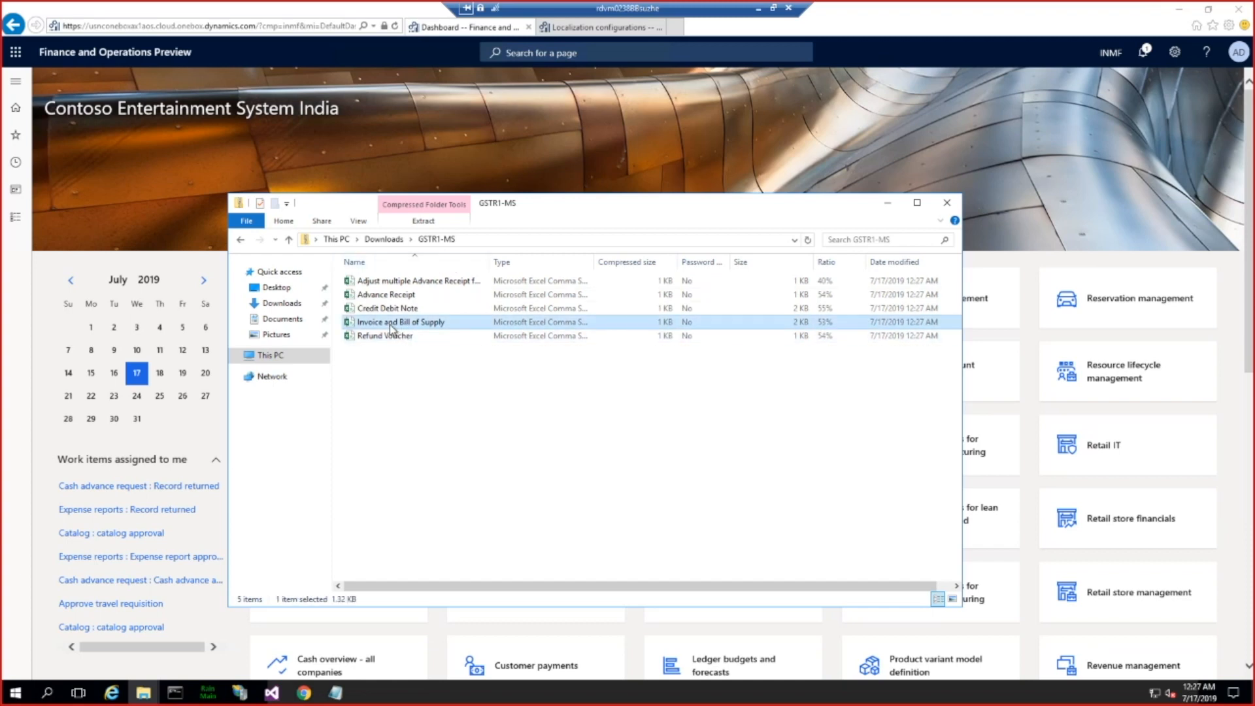
double_click(441, 323)
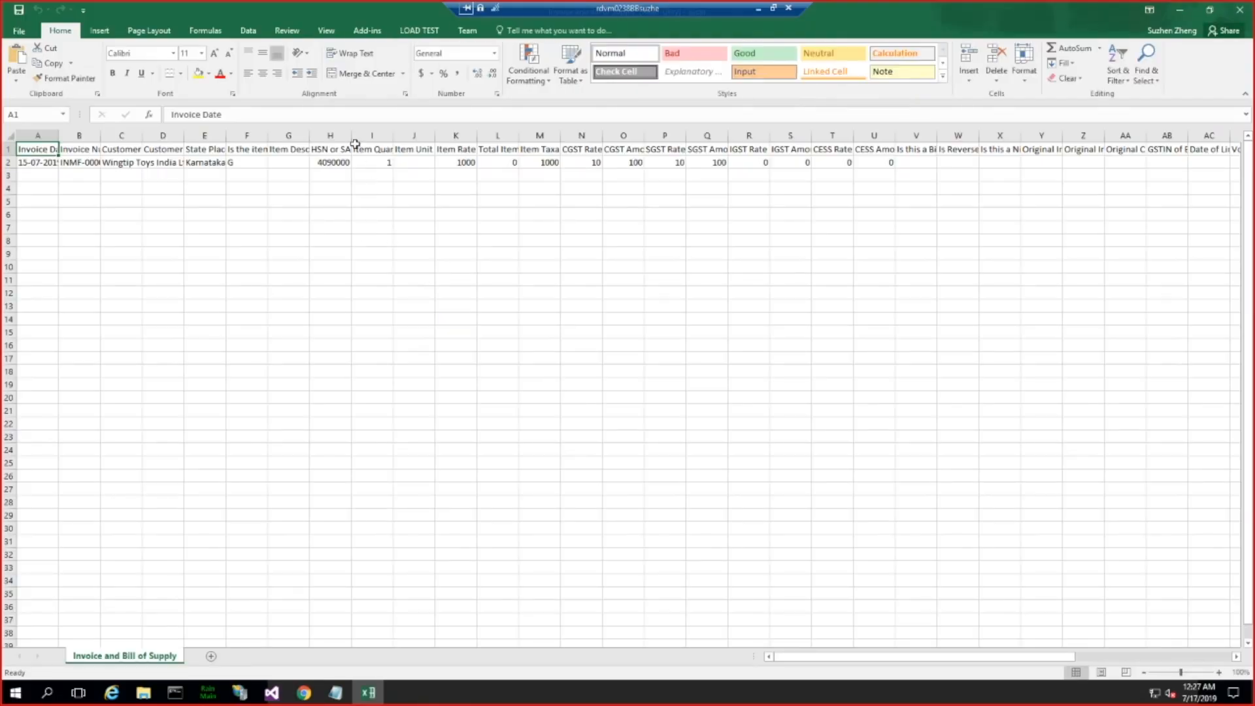
left_click(336, 695)
left_click_drag(387, 272, 422, 259)
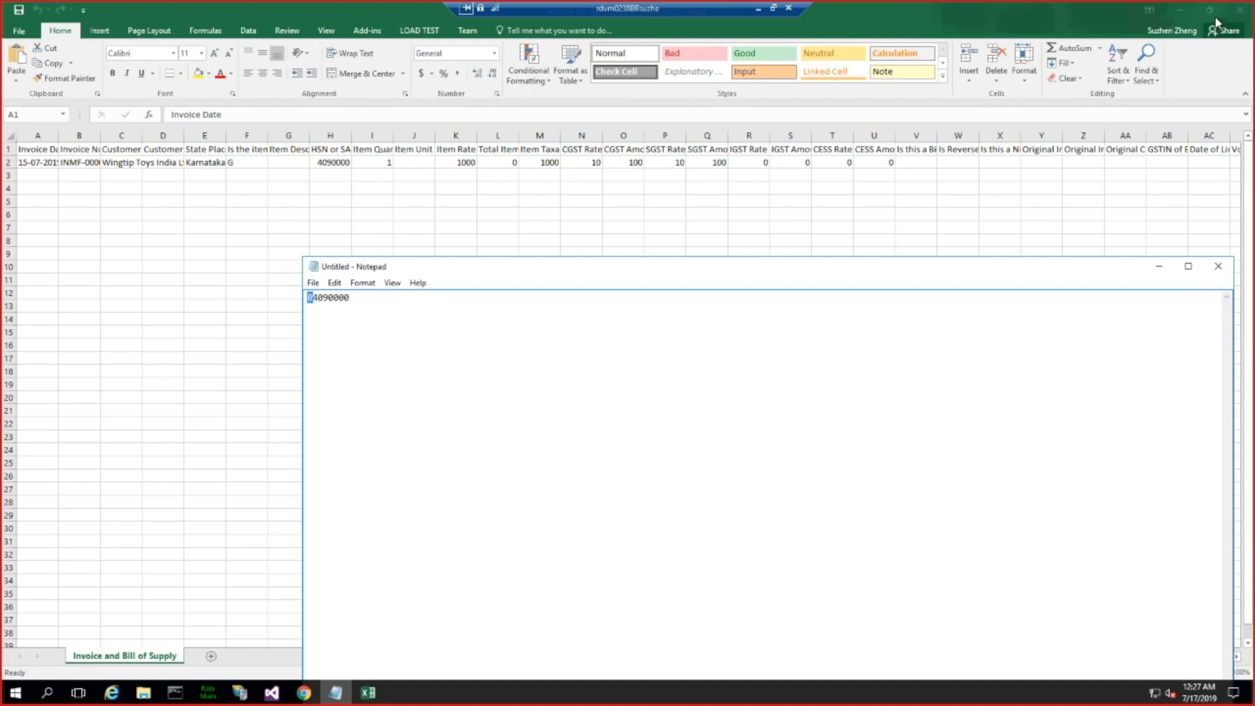
Step: Extract the GSTR1-MS archive into the Downloads folder
left_click(145, 687)
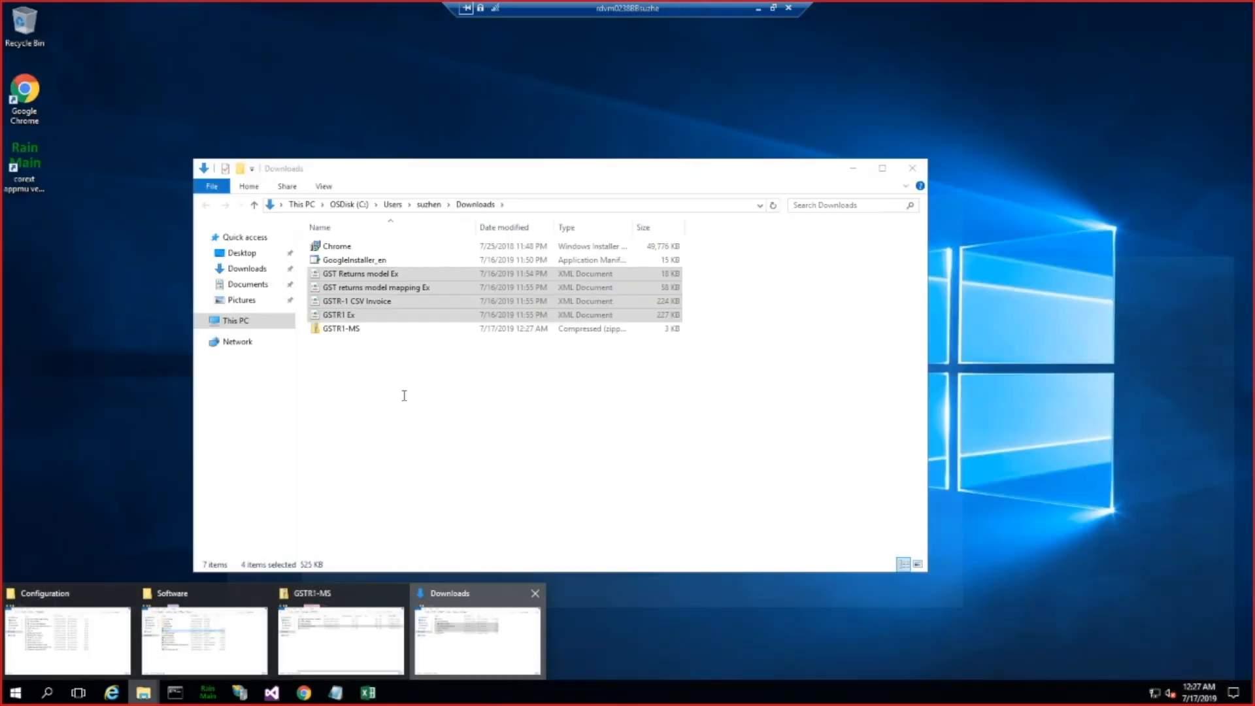
left_click(448, 629)
right_click(351, 329)
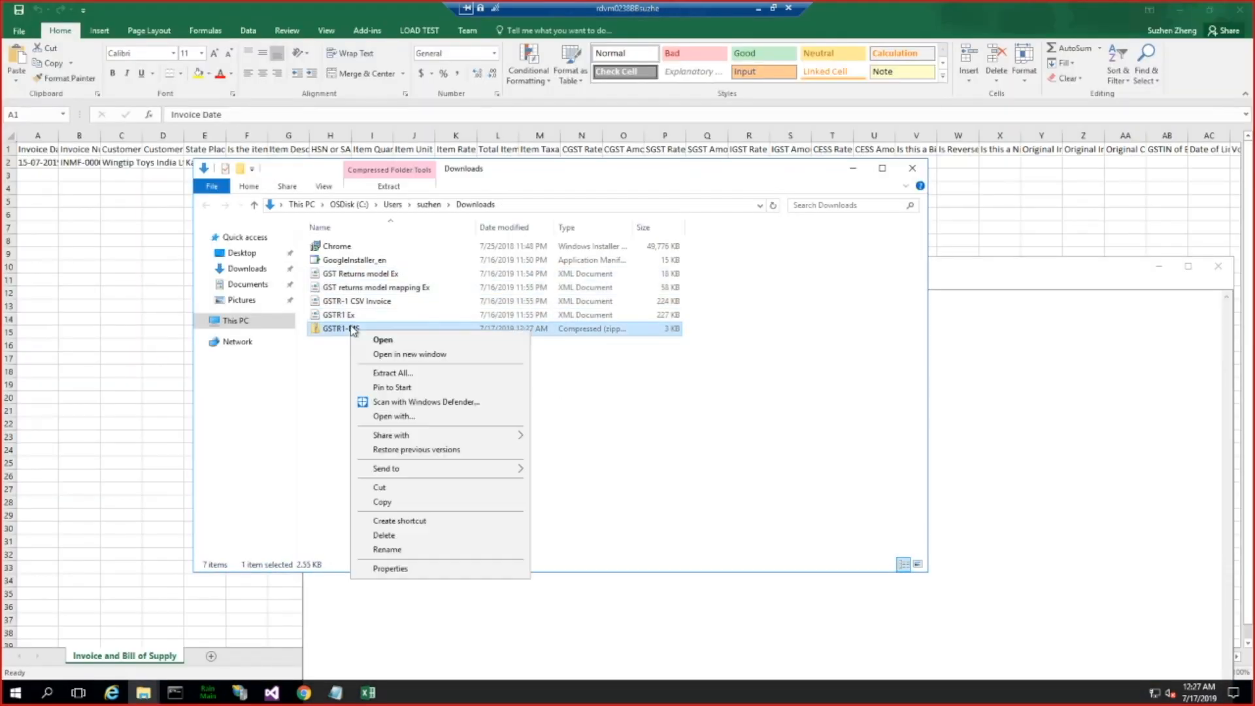
left_click(394, 373)
key("Return")
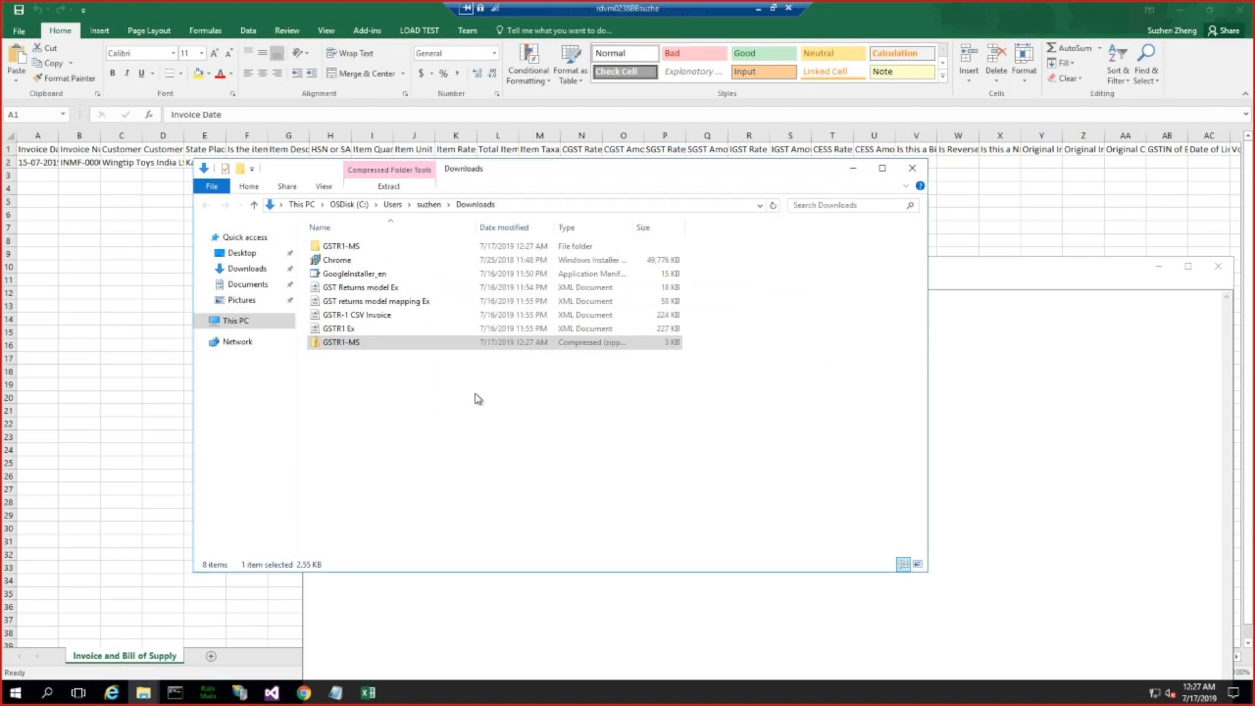
Step: Open the extracted Invoice and Bill of Supply file in Notepad and compare its HSN code with the noted code
right_click(390, 311)
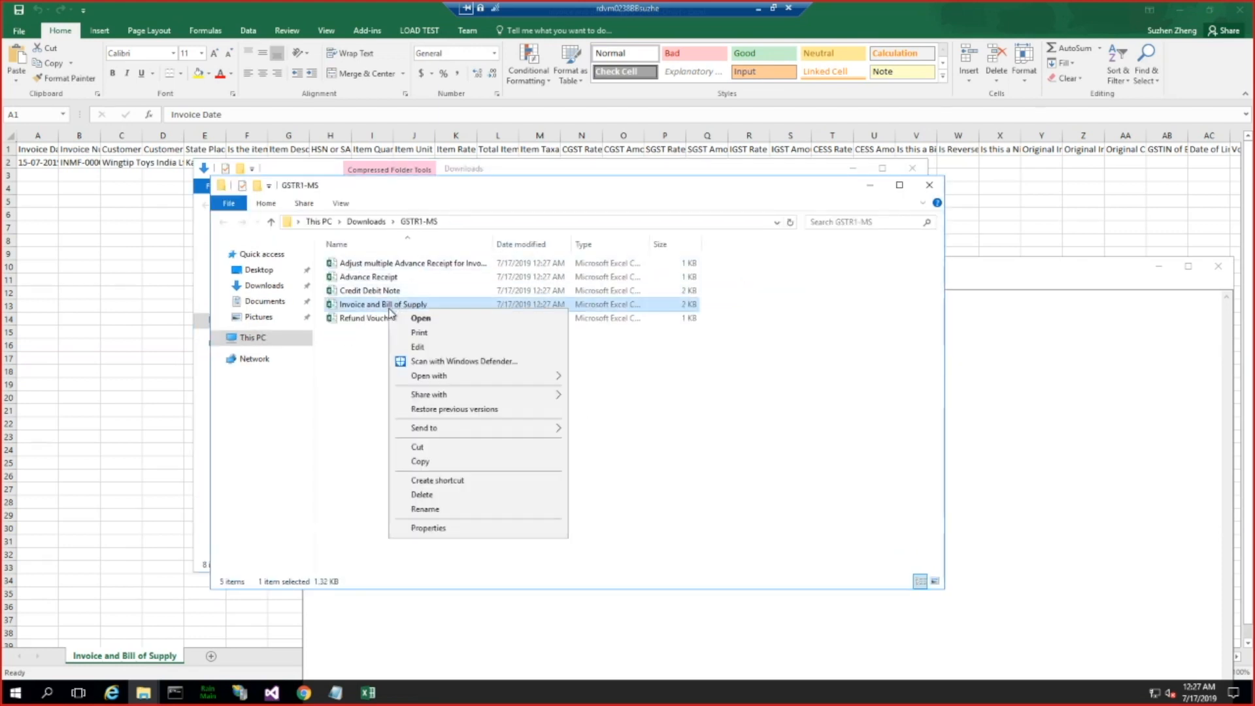
mouse_move(453, 377)
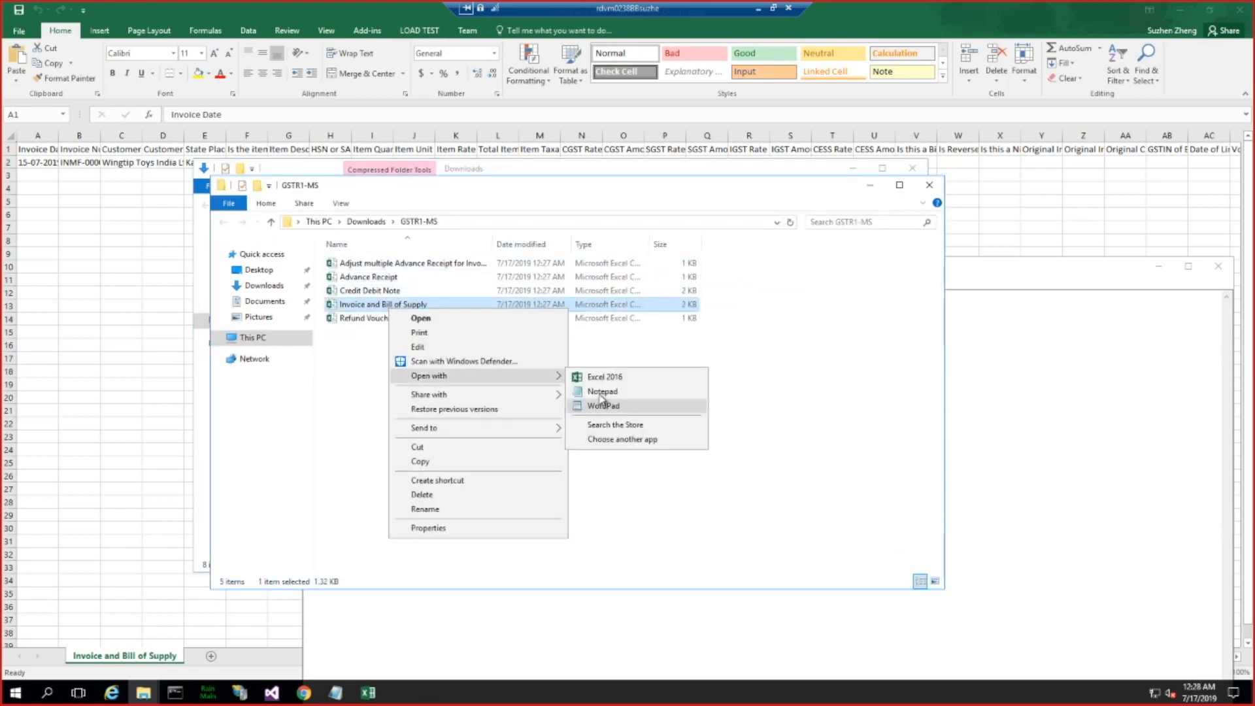
left_click(600, 391)
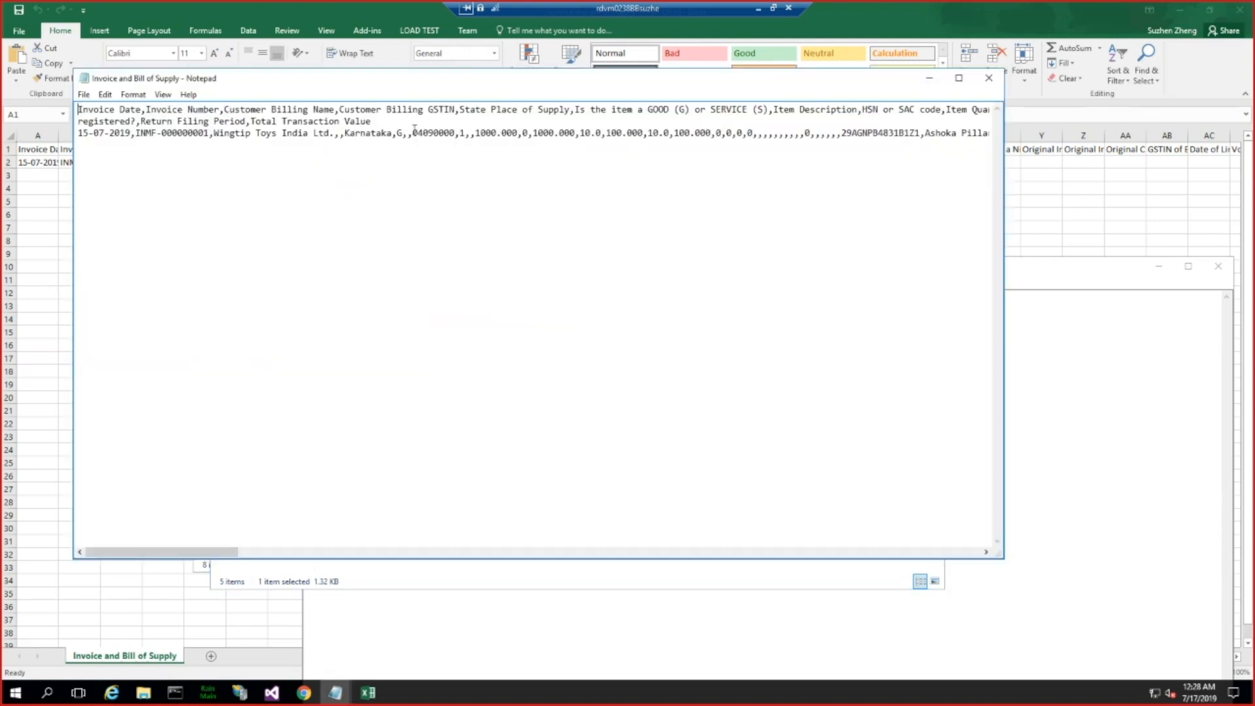
left_click_drag(431, 130, 455, 134)
left_click(335, 693)
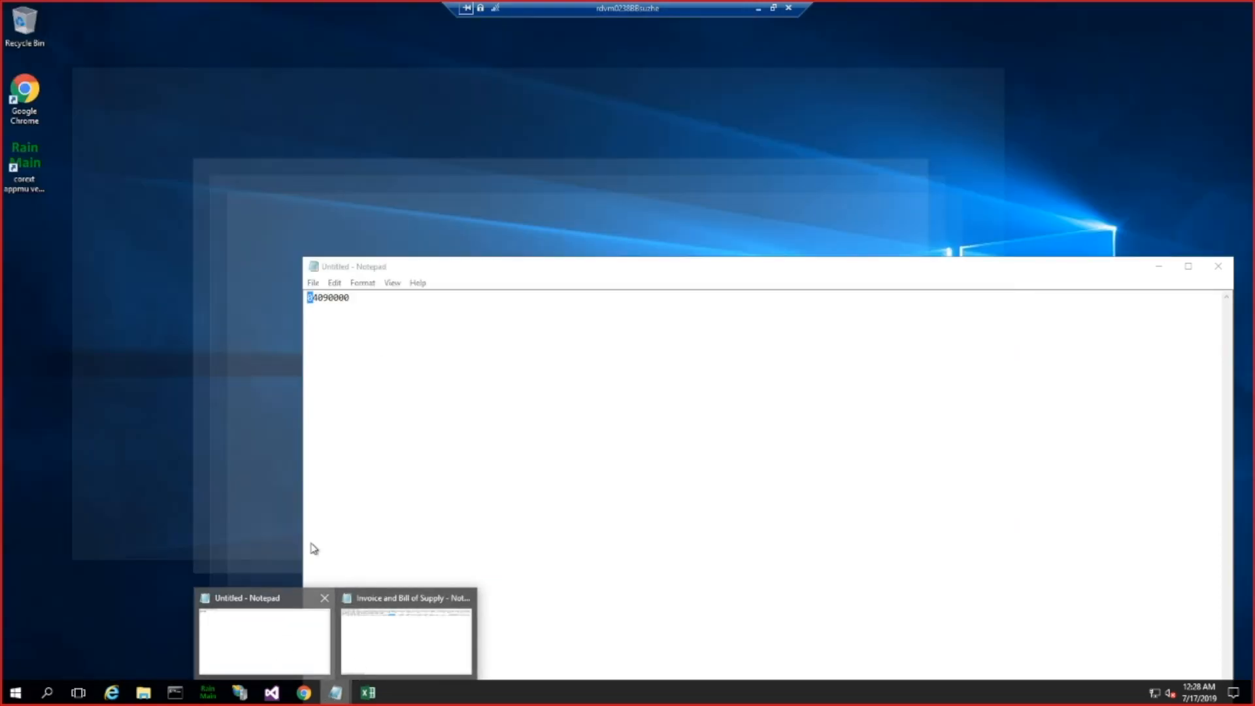
left_click(271, 651)
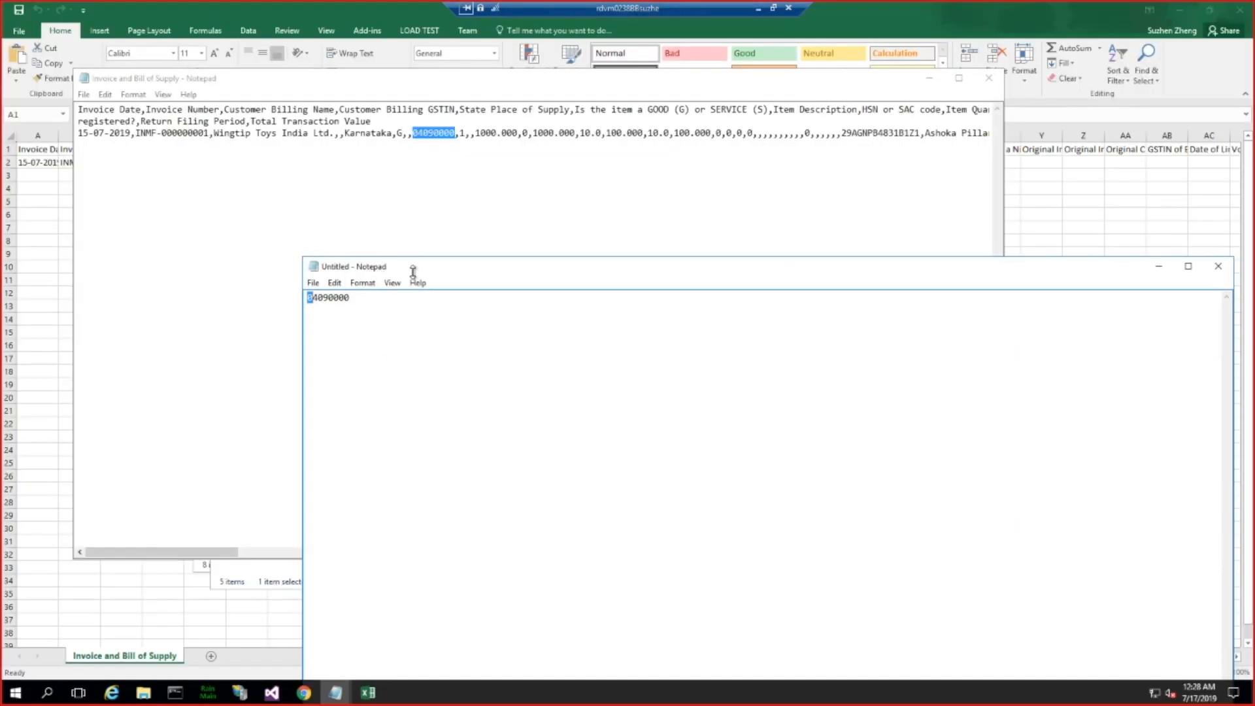
left_click_drag(411, 272, 459, 247)
left_click_drag(396, 275, 325, 272)
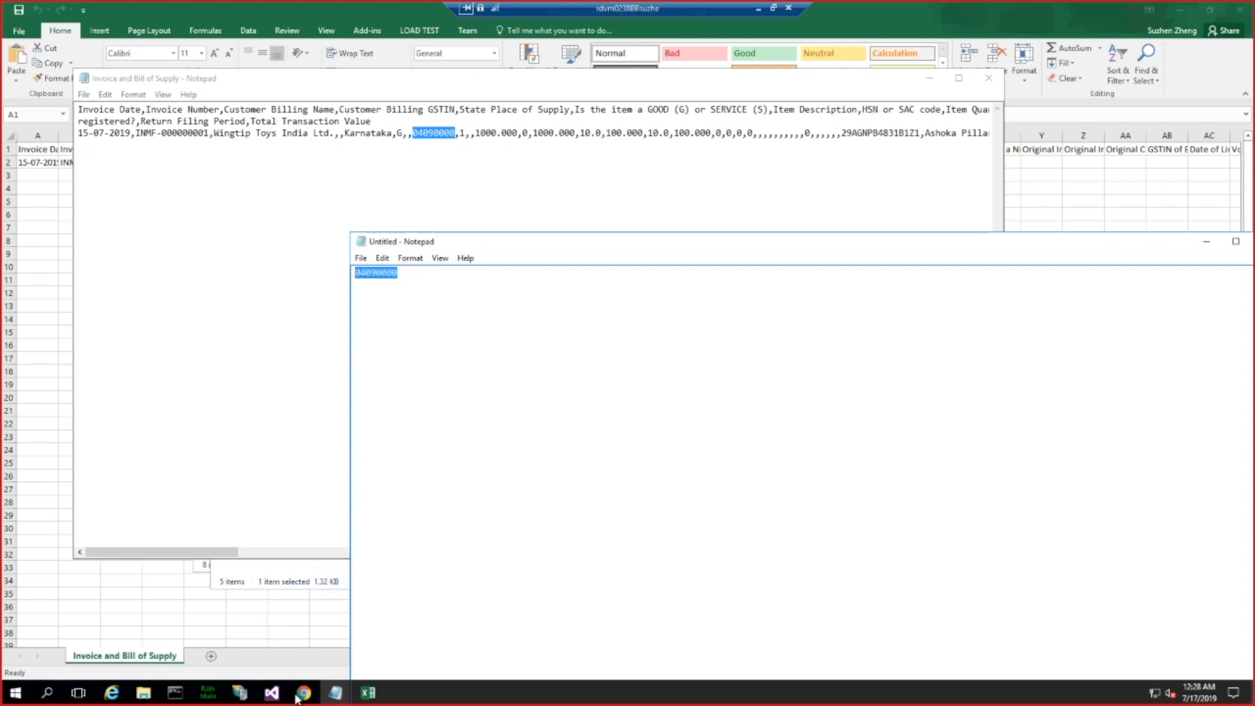
Step: View the posted tax component transactions in Internet Explorer using the previously used query to check the HSN code
mouse_move(123, 702)
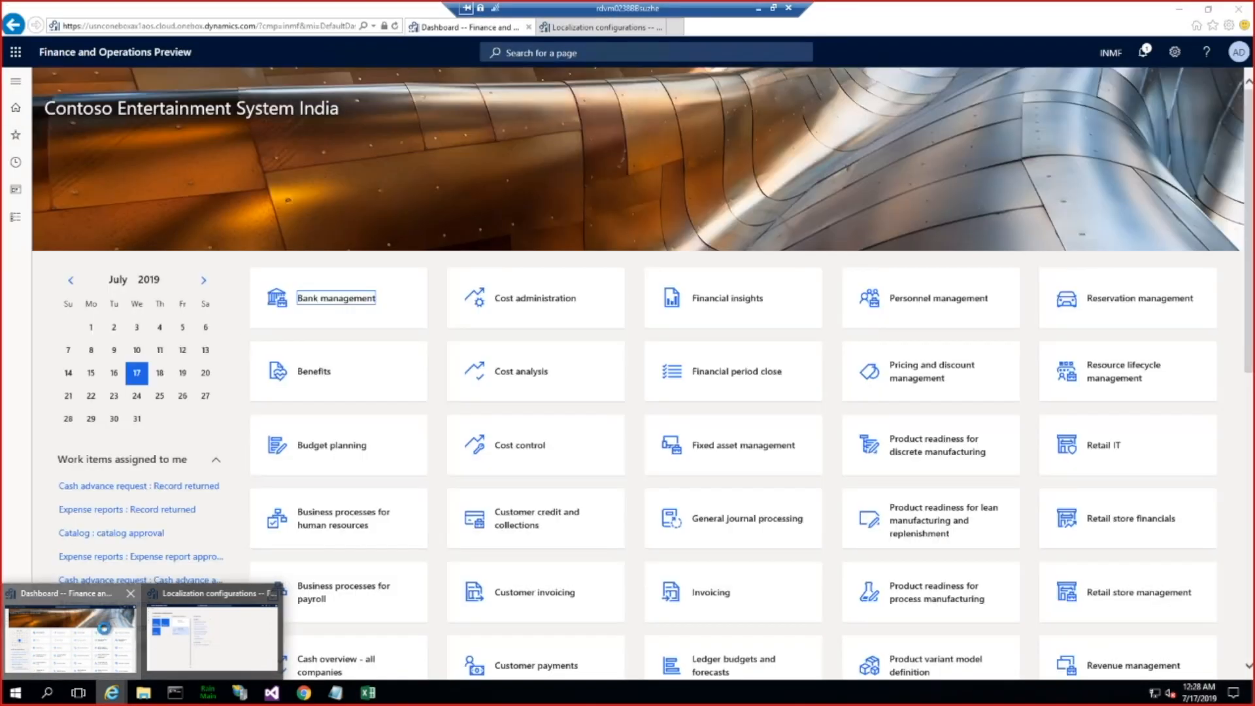
left_click(72, 635)
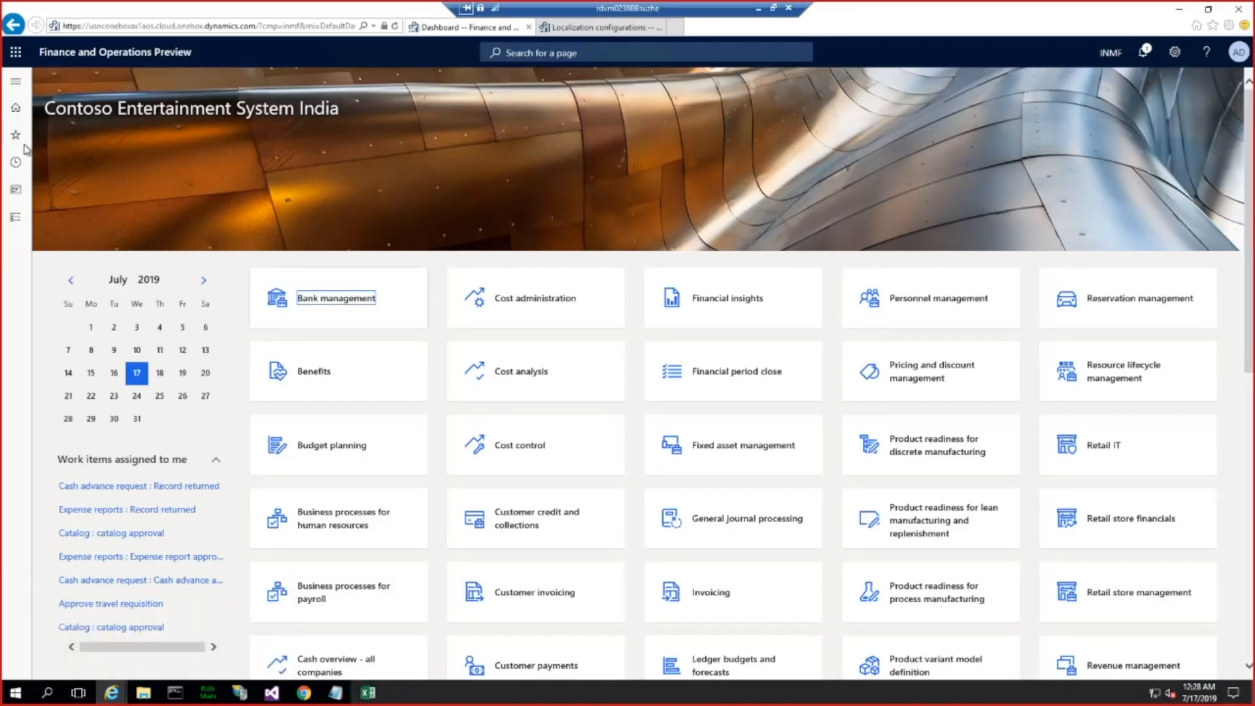
left_click(16, 85)
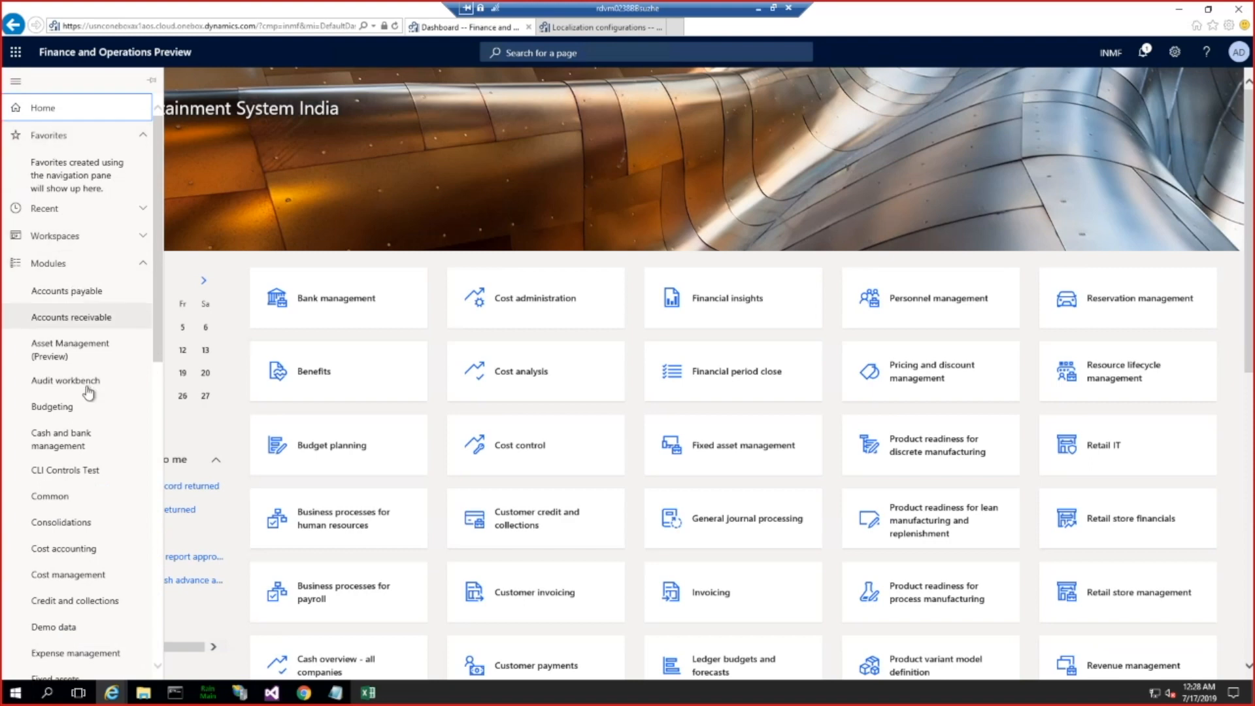
scroll(89, 393, "down", 10)
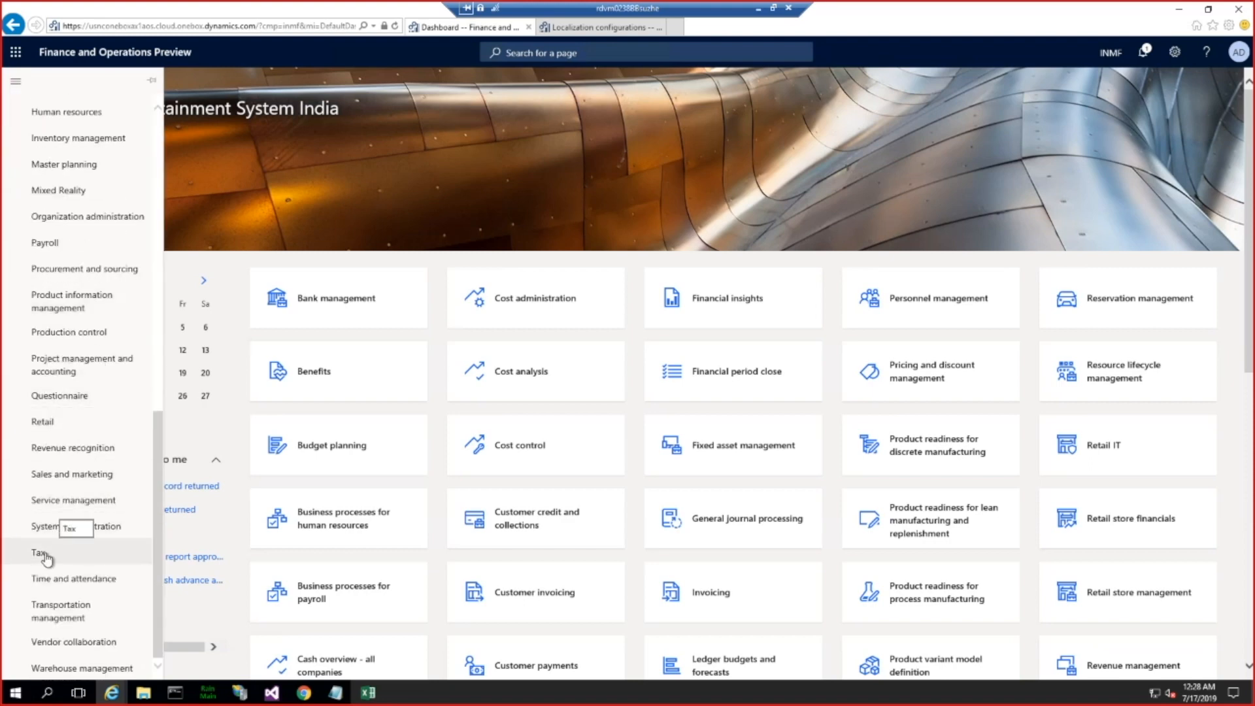
left_click(46, 555)
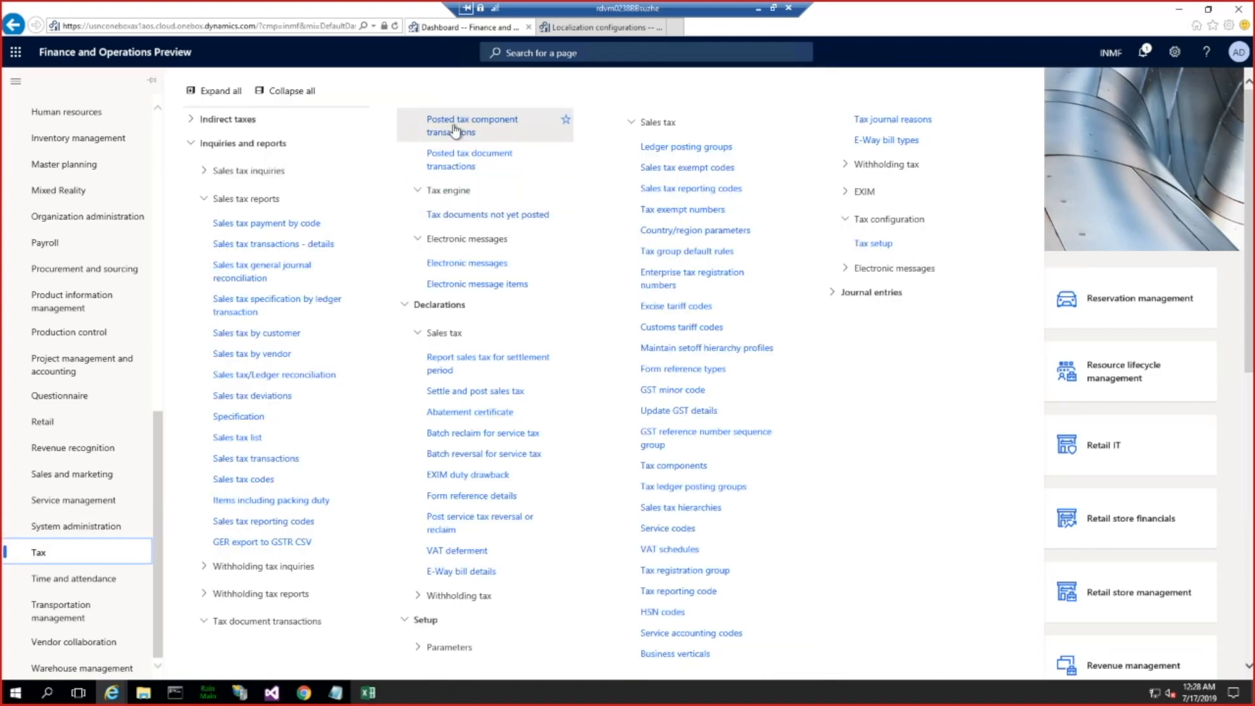
left_click(452, 125)
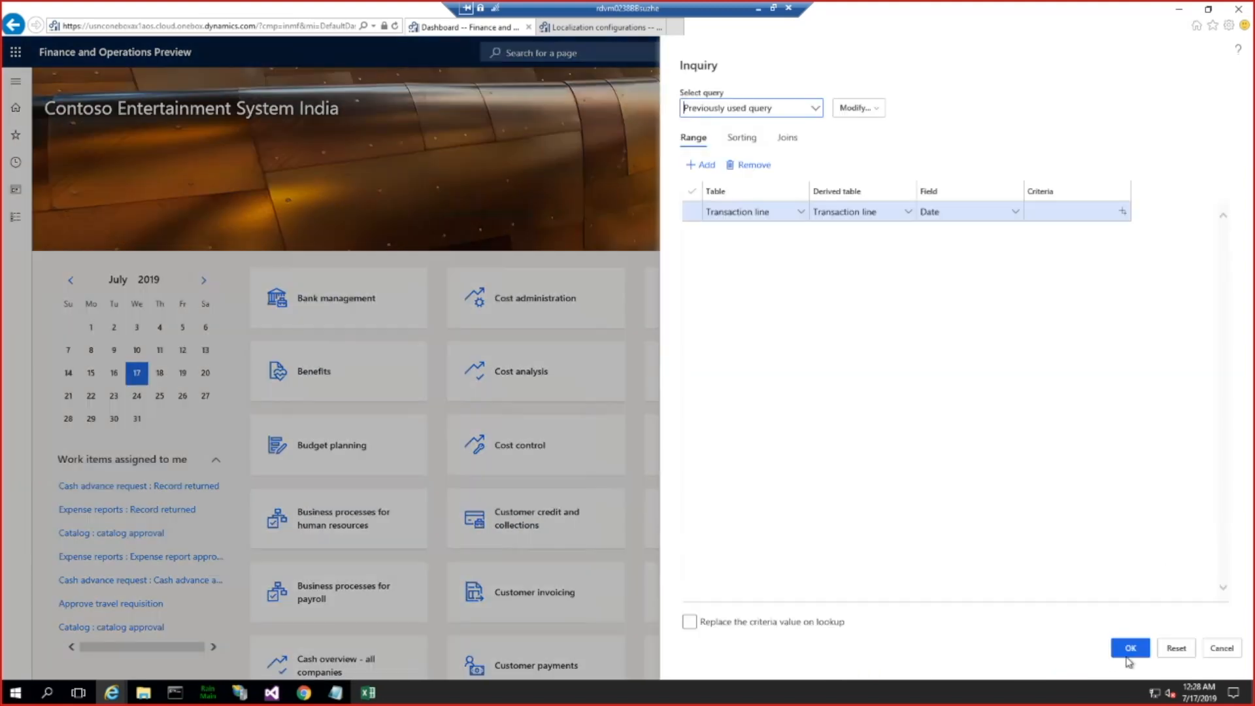
left_click(1124, 649)
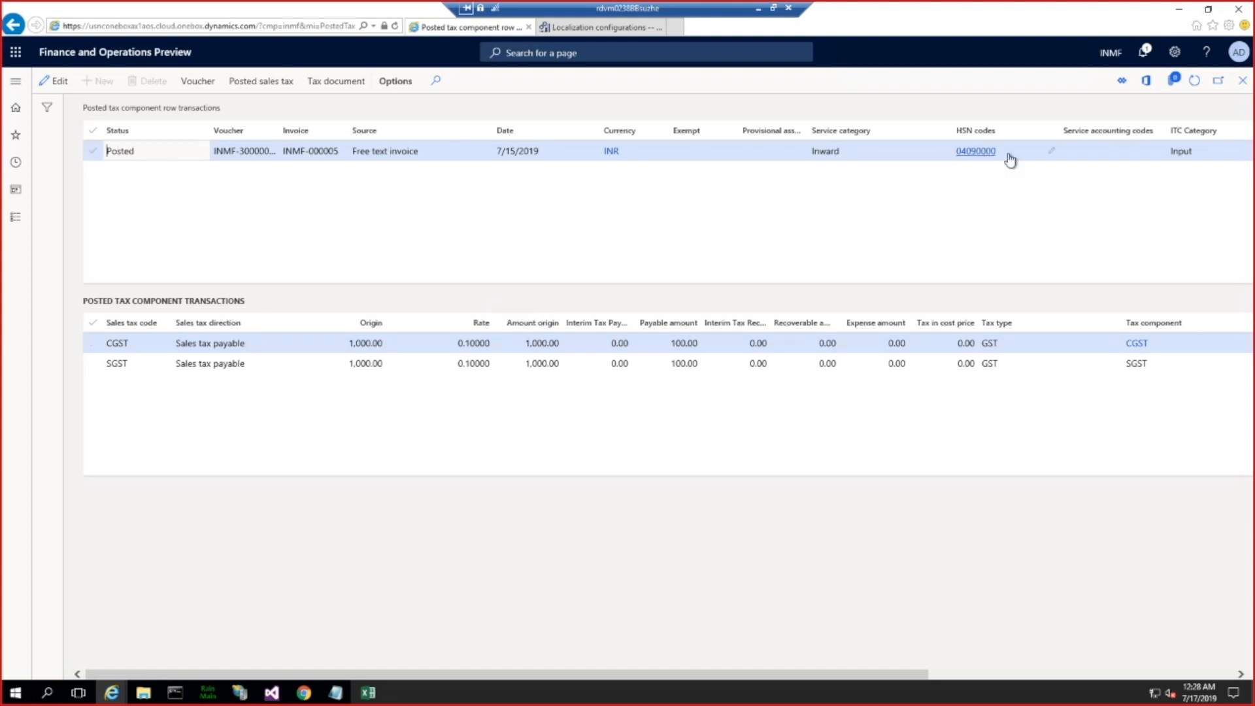
Step: Run GER export to GSTR CSV with the GSTR-1 CSV short HSN configuration and save the resulting zip file
left_click(15, 80)
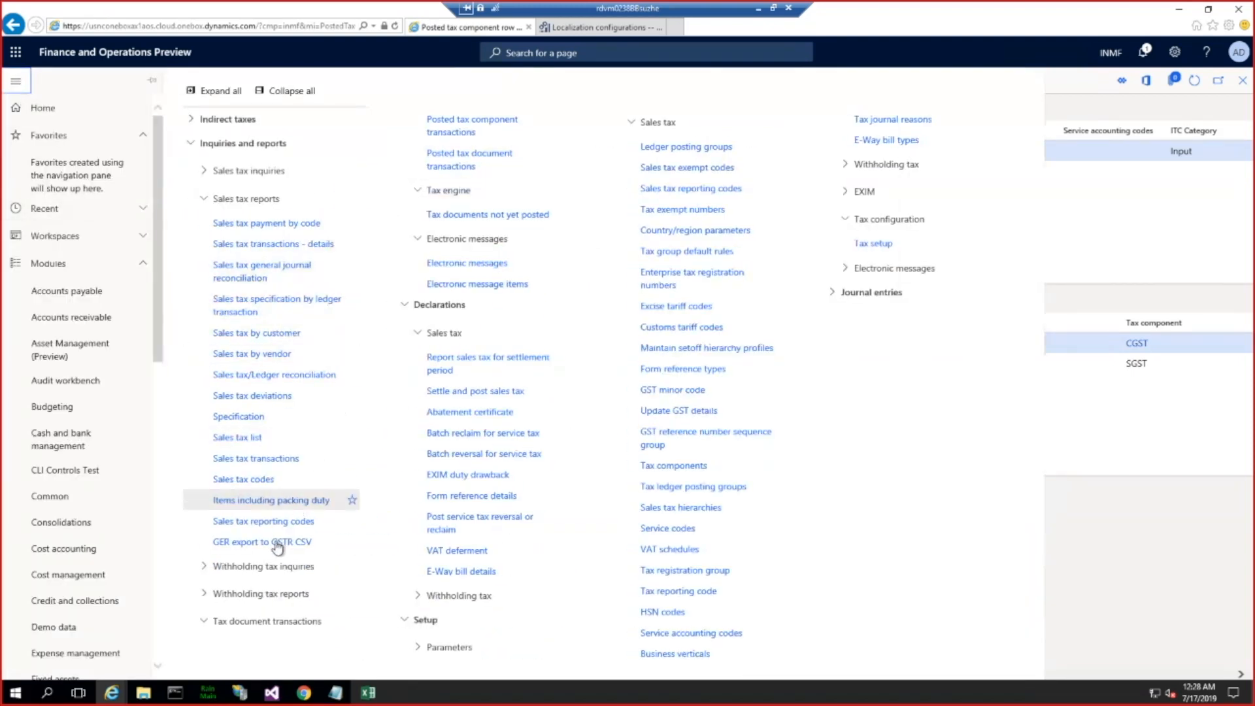
left_click(278, 543)
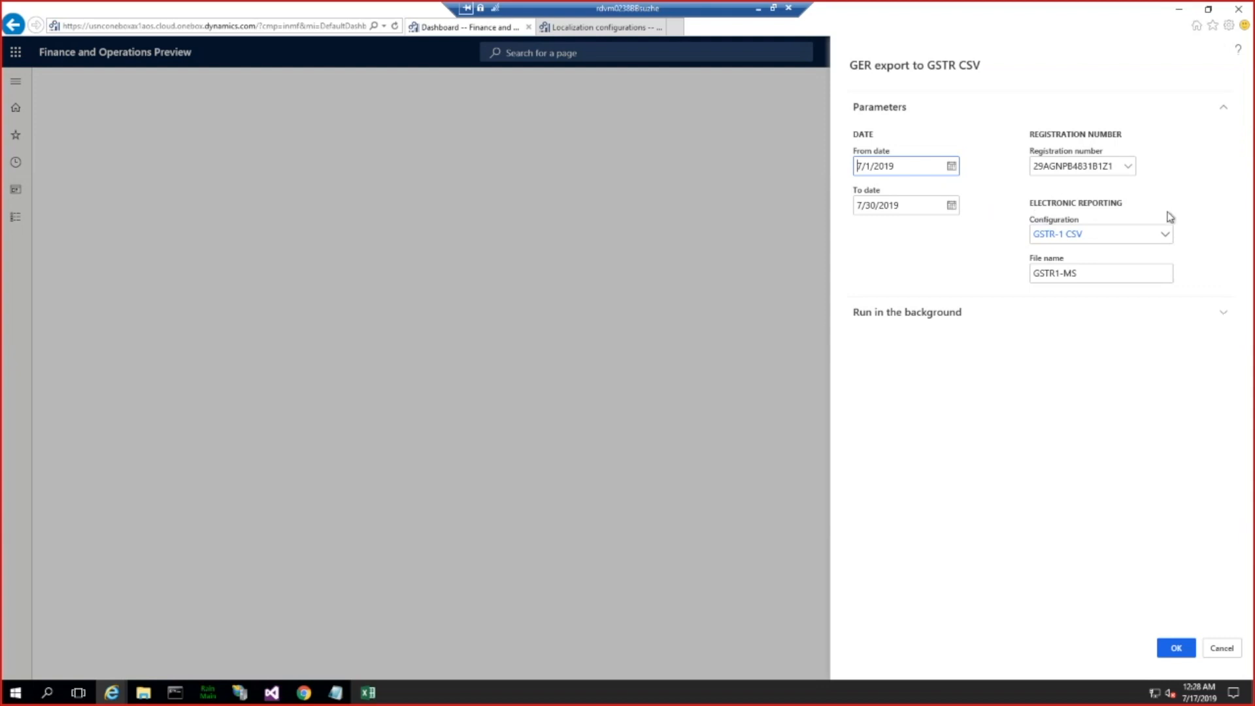
left_click(1166, 238)
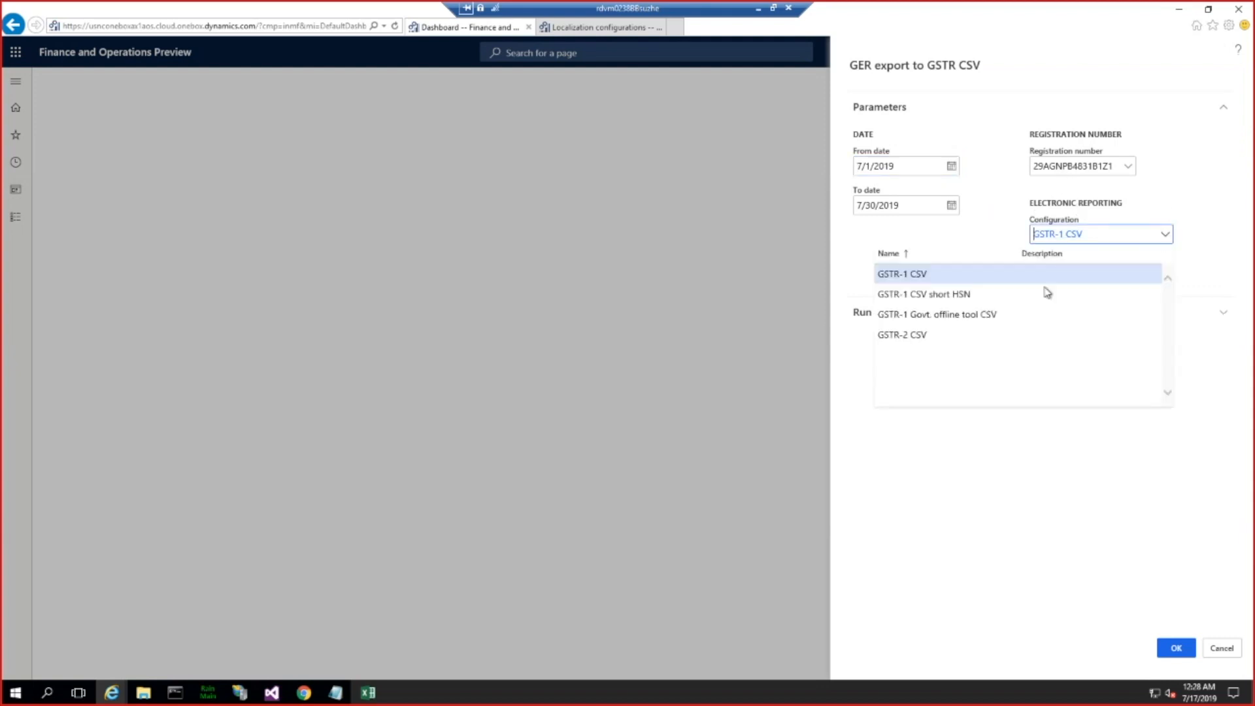
left_click(939, 295)
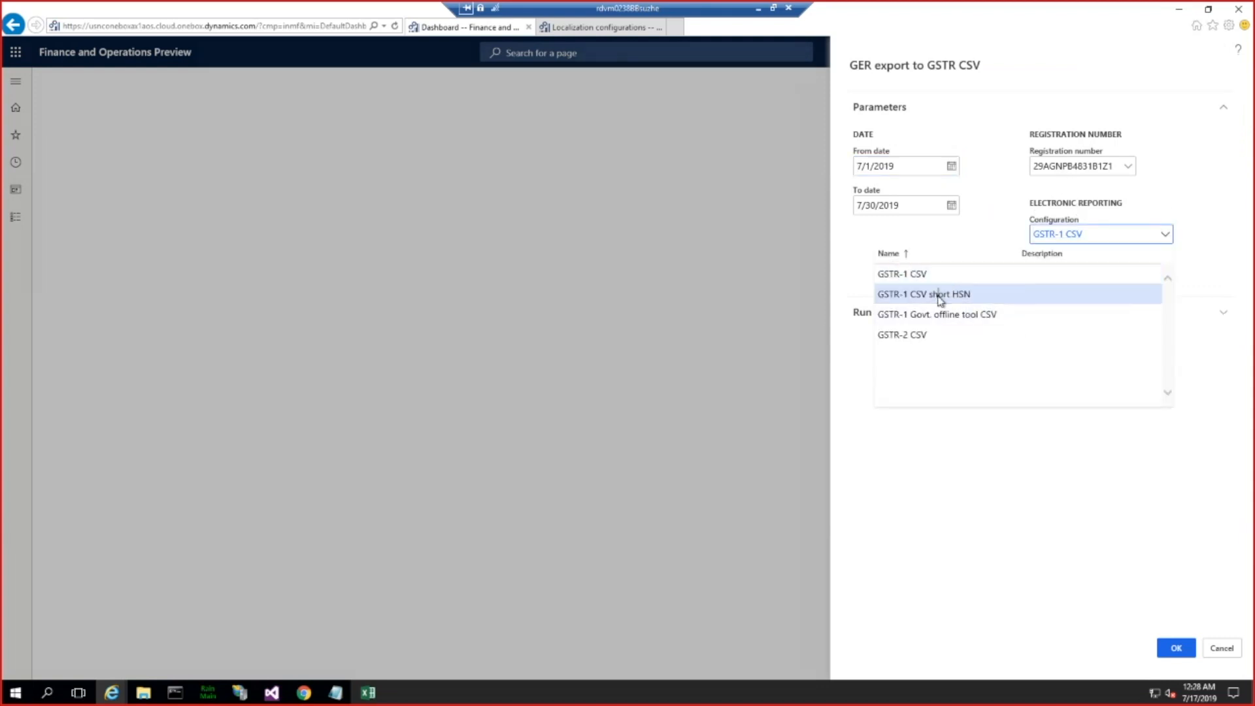
left_click(1176, 648)
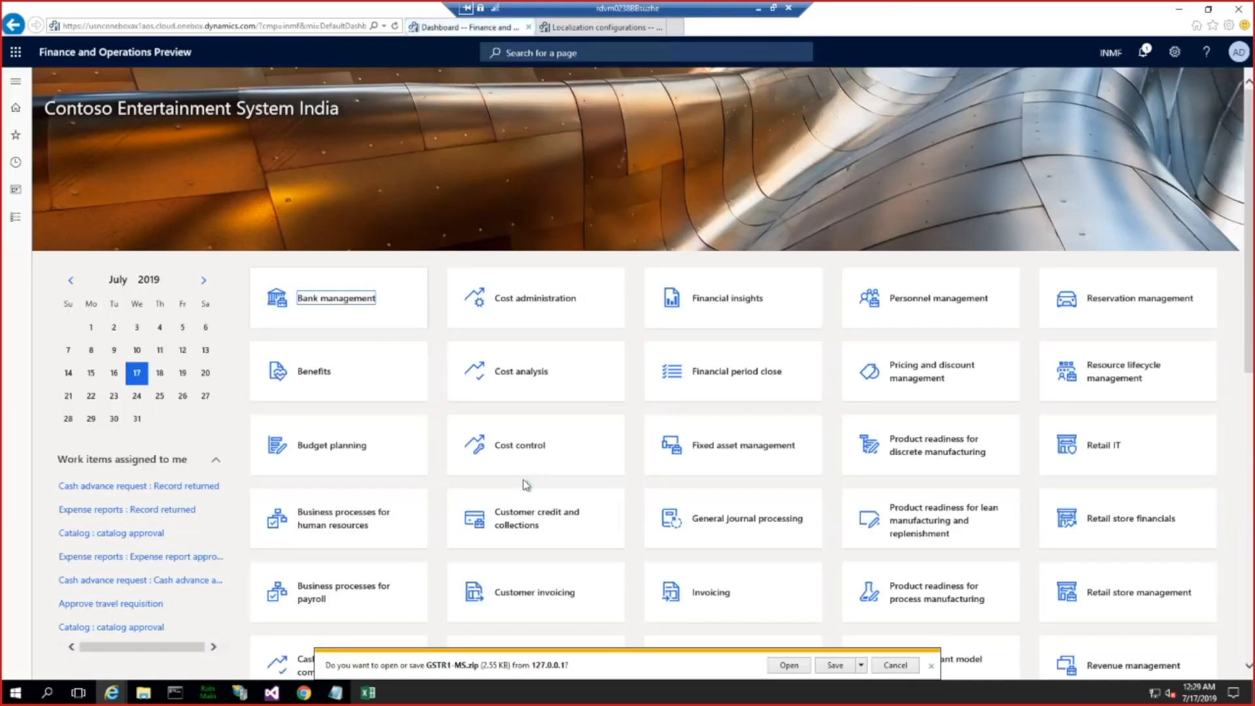
left_click(834, 666)
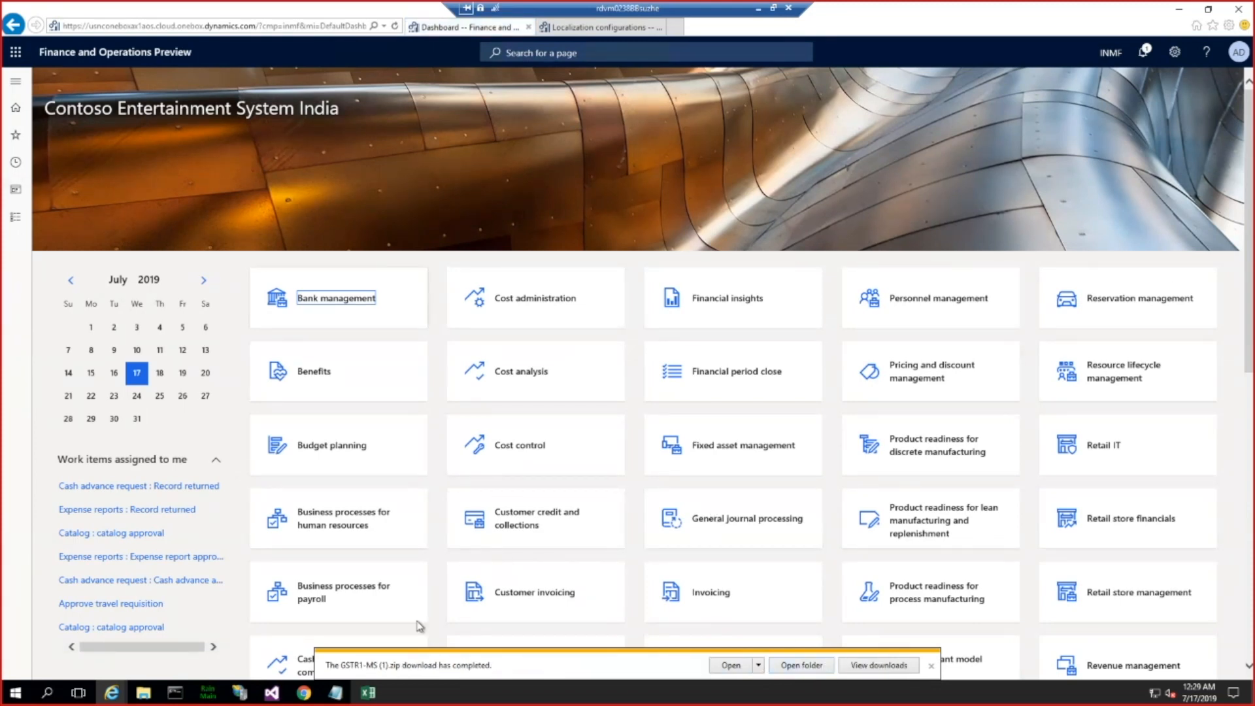
Step: Rename the newly downloaded archive in the Downloads folder as GSTR1-shorthsn
left_click(801, 665)
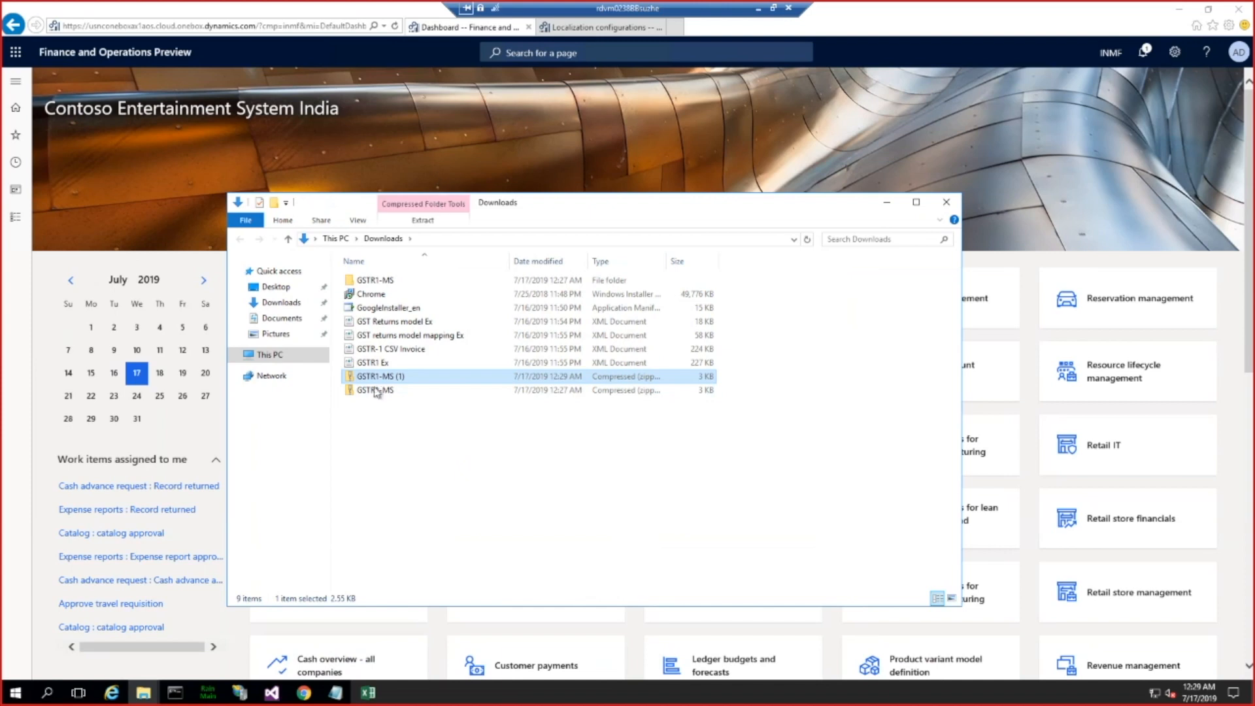
left_click(395, 378)
left_click(406, 377)
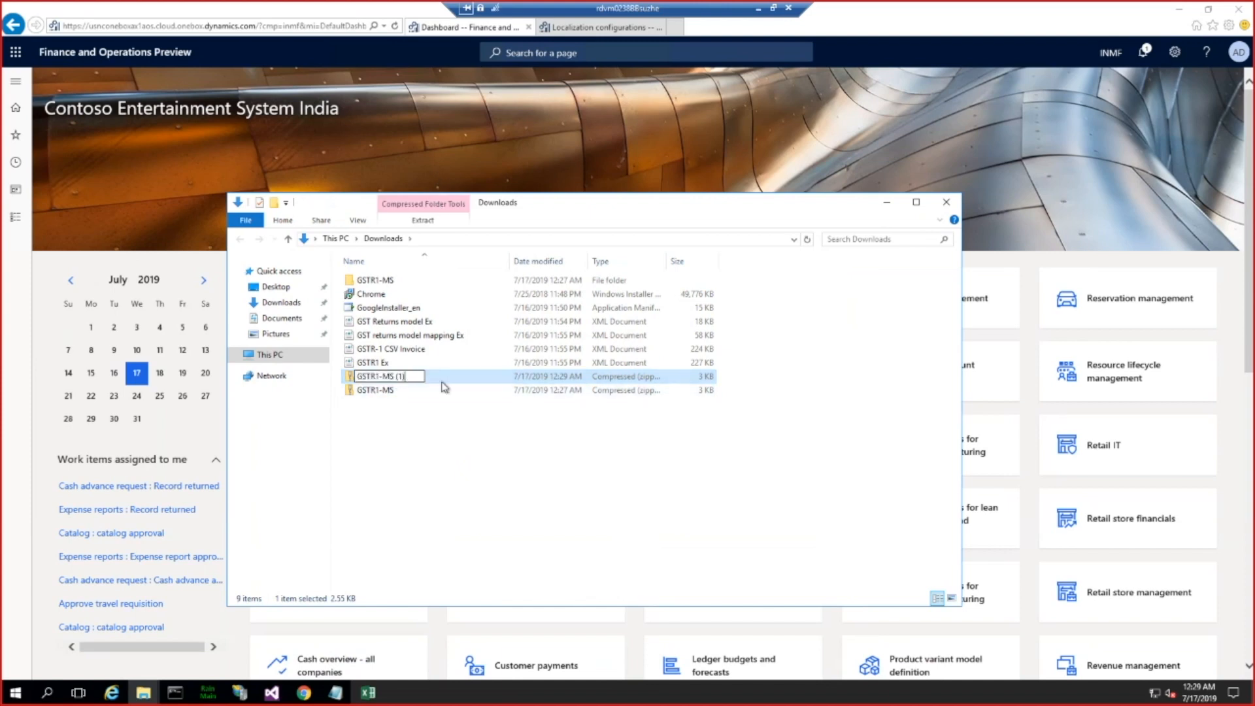
key("BackSpace")
key("BackSpace")
key("BackSpace")
key("BackSpace")
key("BackSpace")
key("BackSpace")
key("BackSpace")
type("-shr")
type("rths")
key("BackSpace")
key("BackSpace")
key("Return")
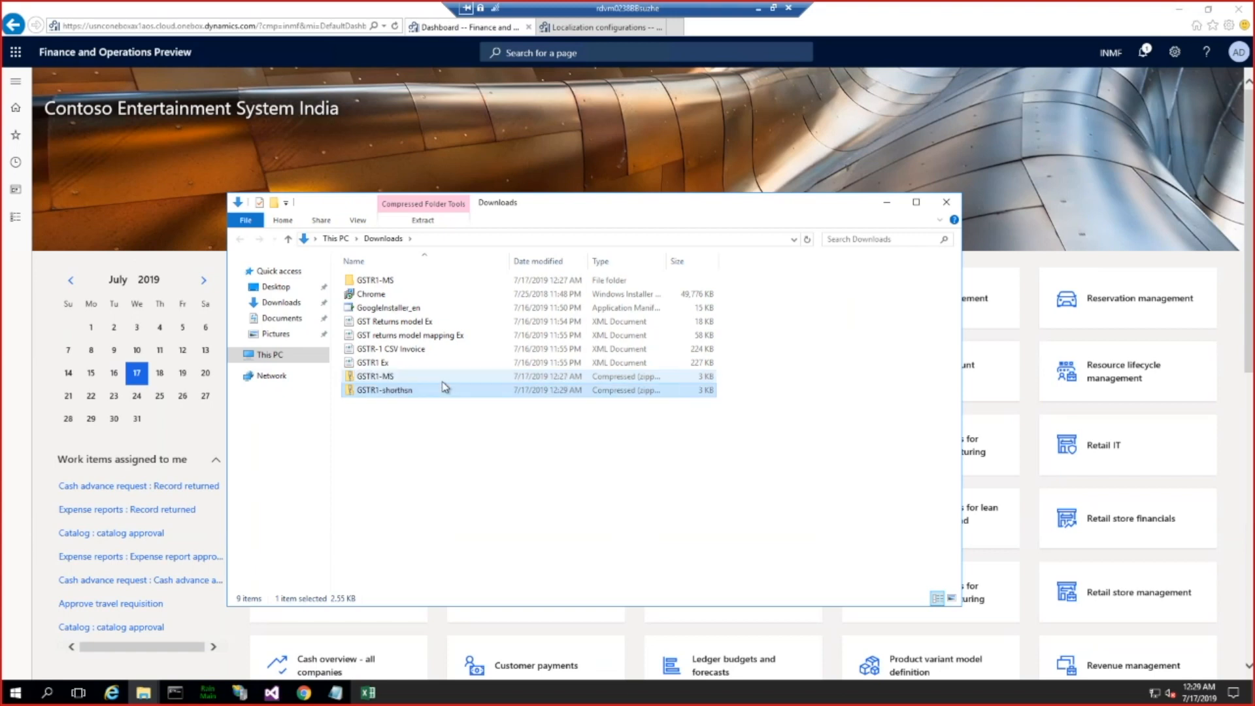
Step: Extract the GSTR1-shorthsn archive into its own folder in Downloads
right_click(378, 389)
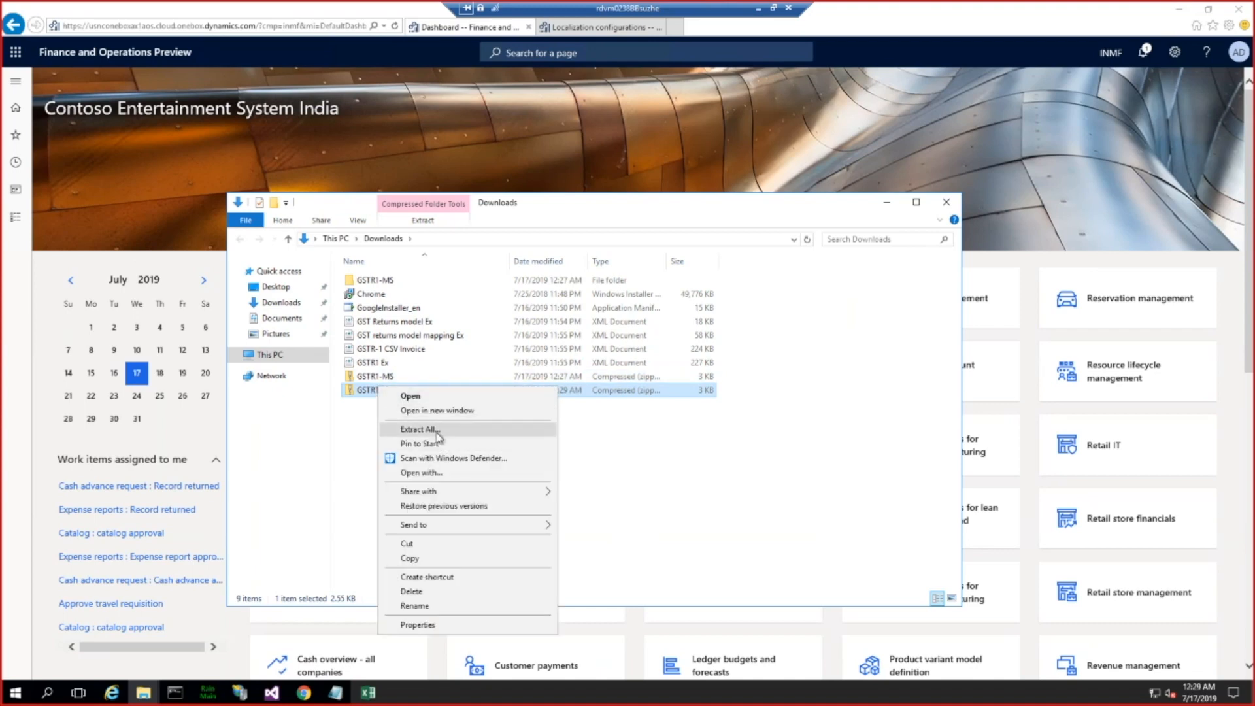
left_click(420, 429)
left_click(744, 473)
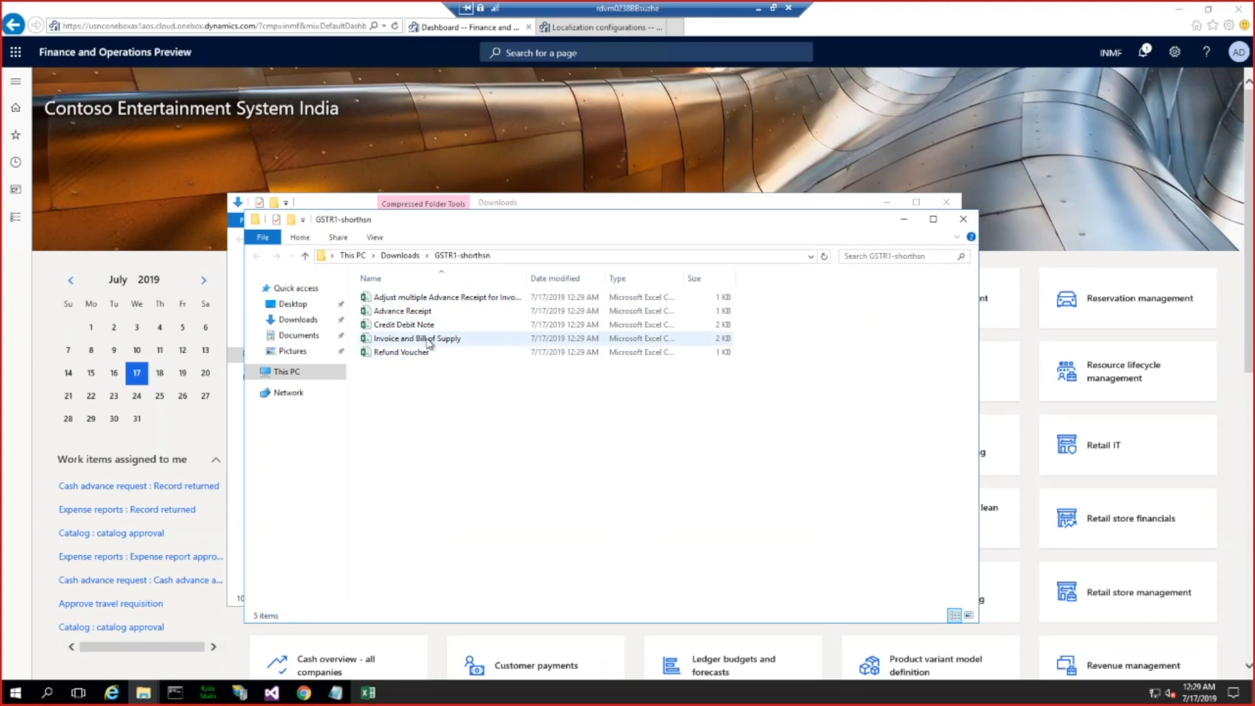
Step: Open the short HSN export's Invoice and Bill of Supply file in Notepad, highlight its HSN code, and minimize the file
right_click(427, 338)
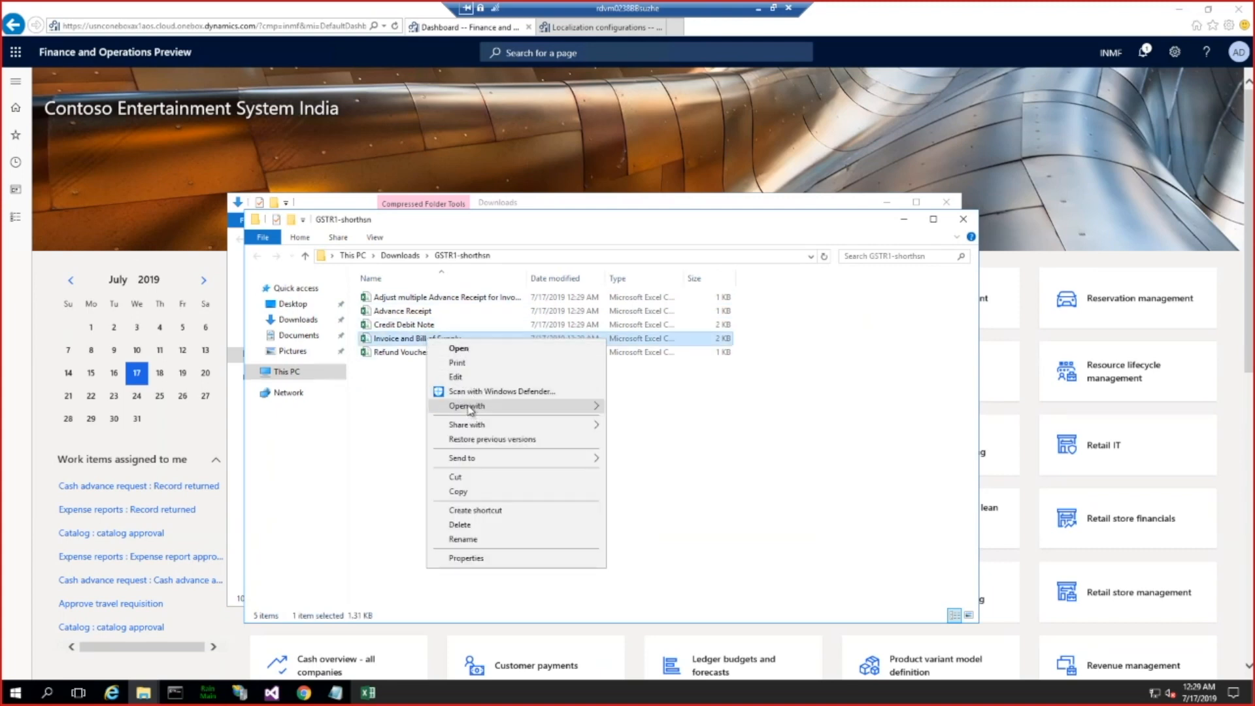
mouse_move(470, 408)
left_click(645, 422)
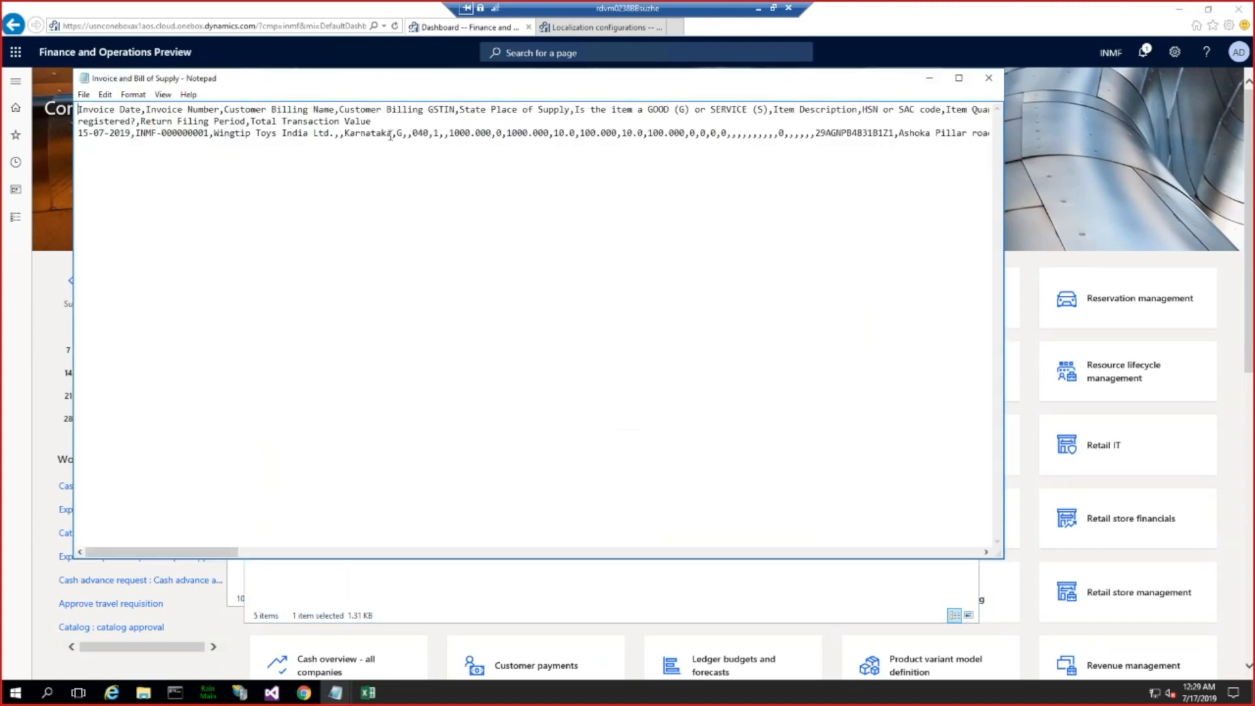
left_click_drag(426, 133, 419, 135)
left_click_drag(535, 85, 552, 108)
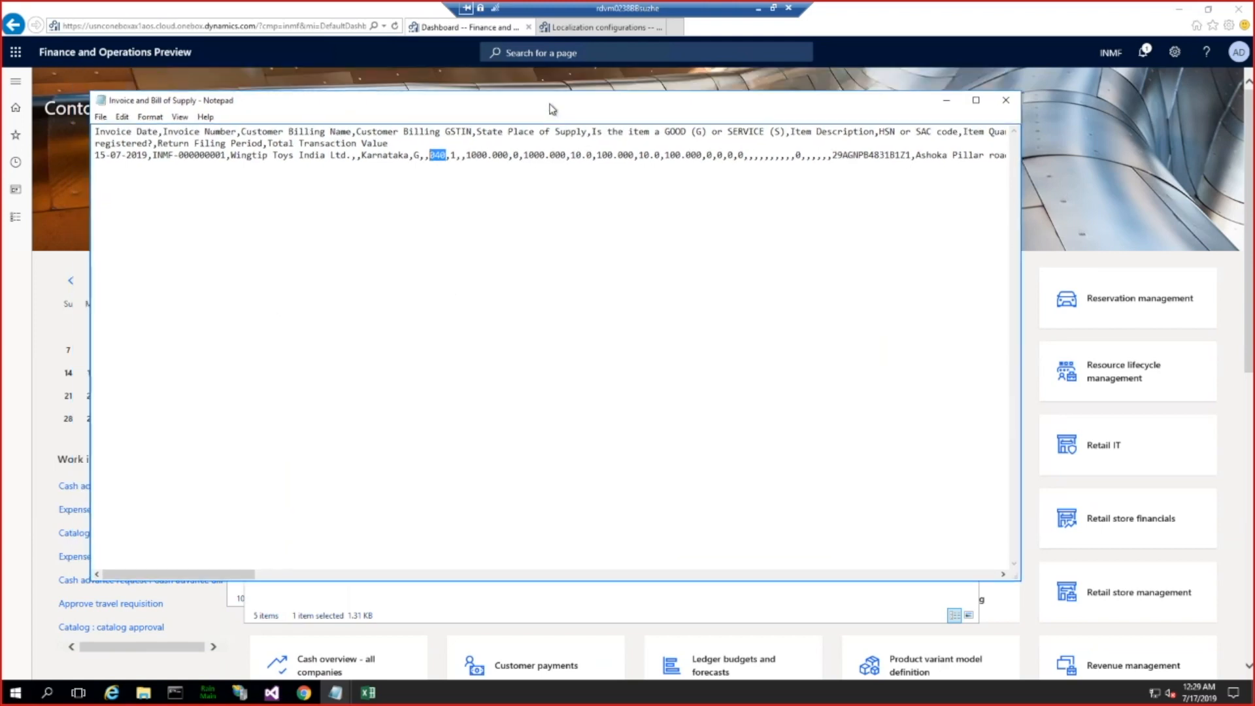
left_click(945, 99)
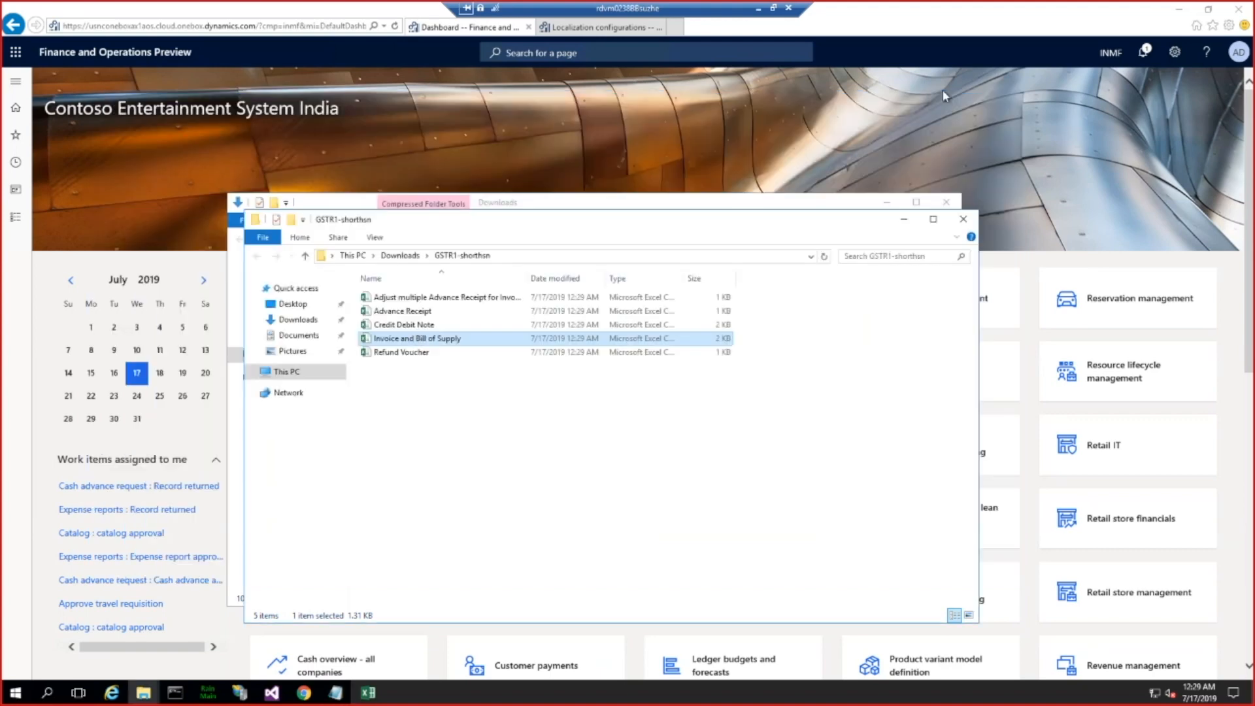
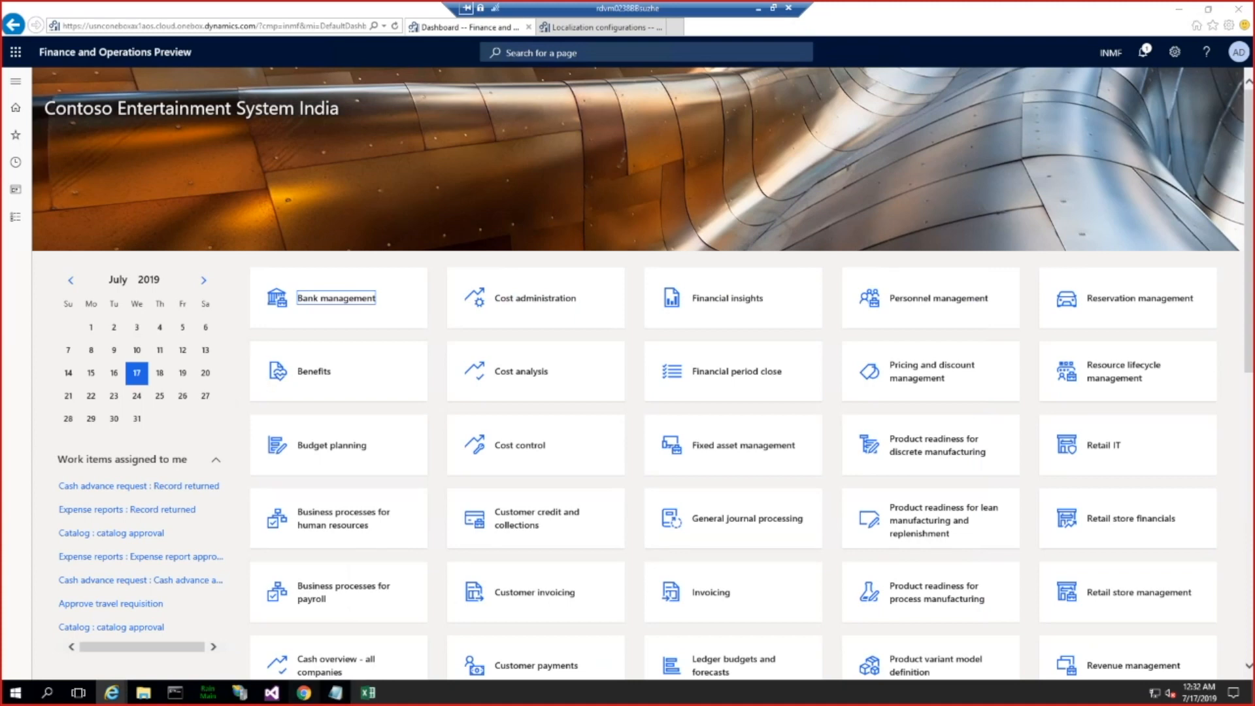
Step: Switch to Chrome, cancel the GER export to GSTR CSV dialog, and return to the Configurations page
left_click(303, 694)
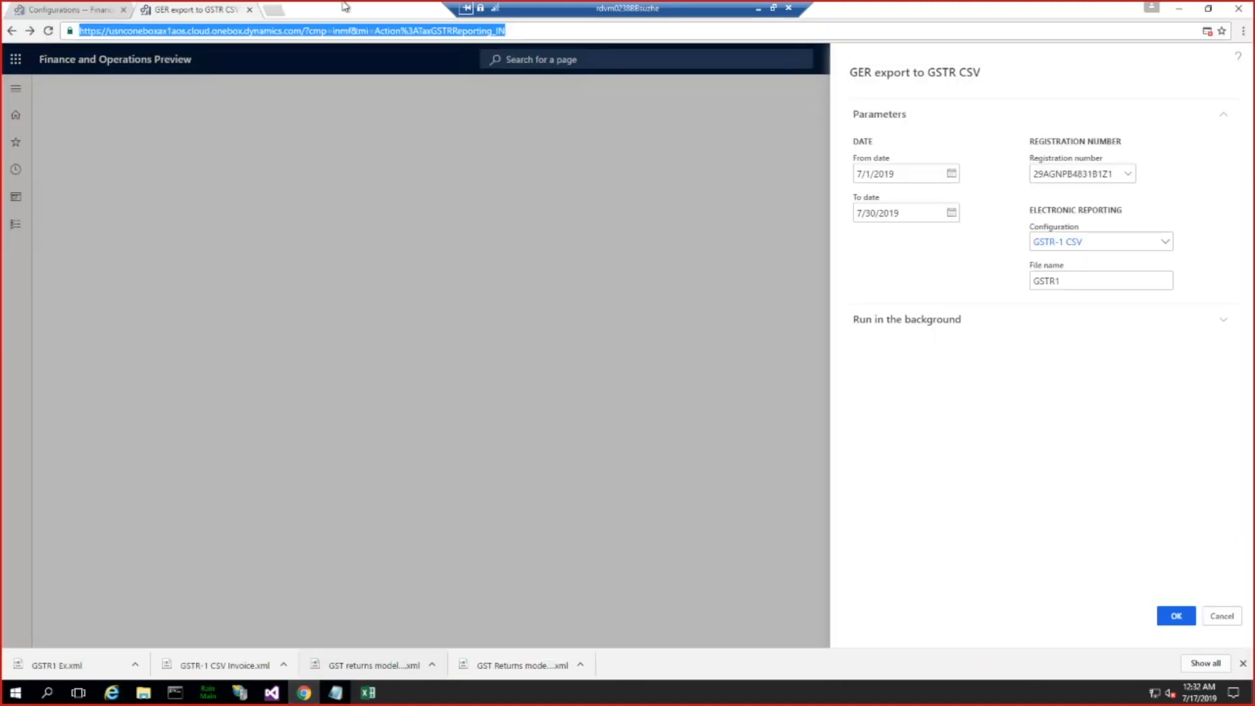
left_click(1218, 623)
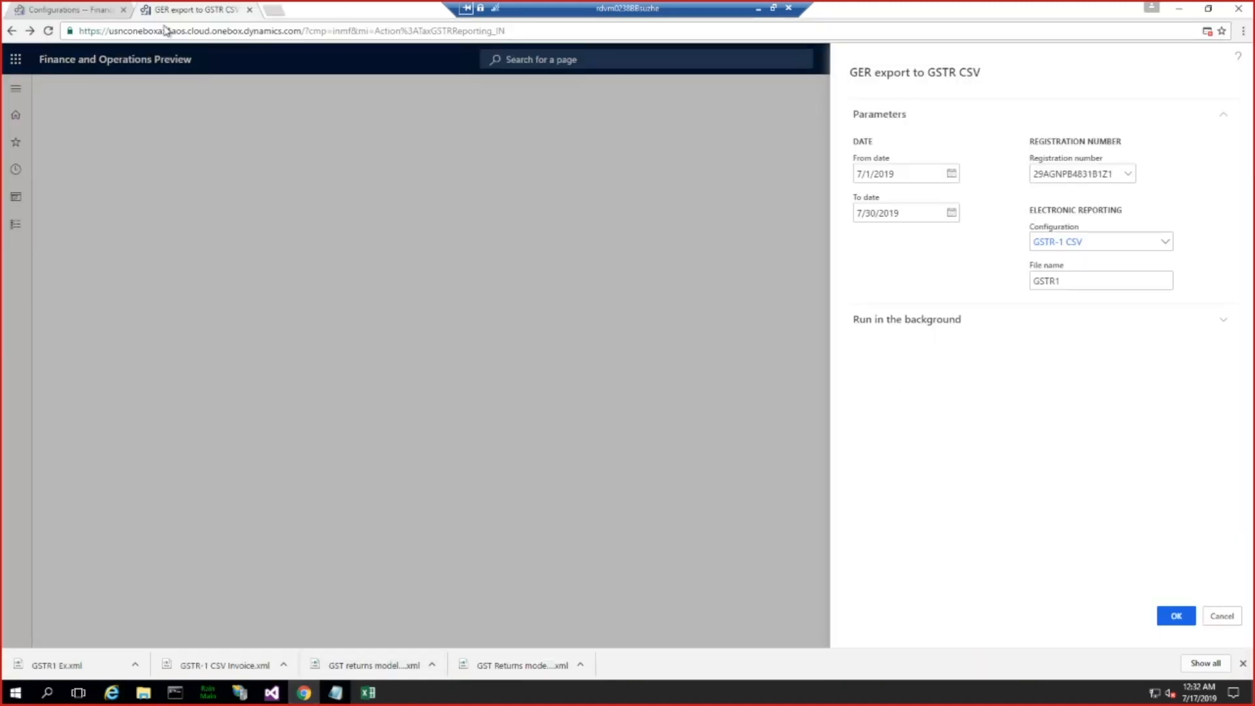
left_click(78, 14)
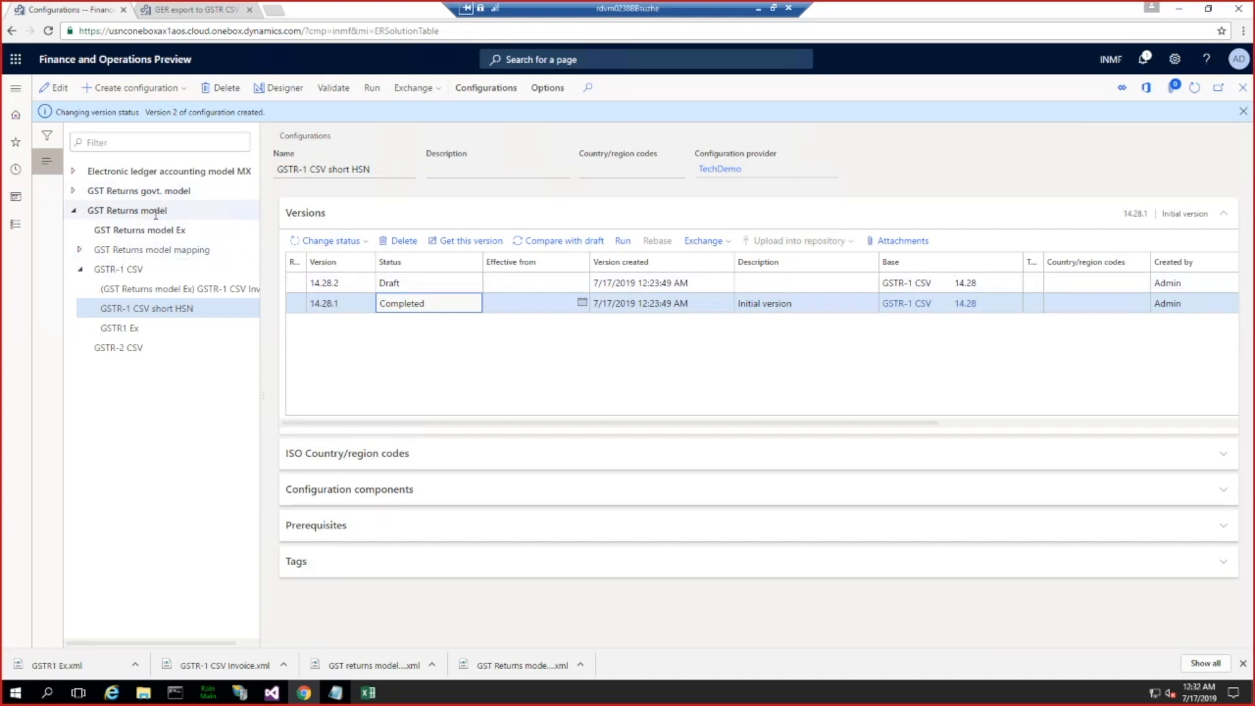
Step: Select the GST Returns model configuration, open it in the designer, and expand its root and Report header nodes
left_click_drag(87, 210, 173, 213)
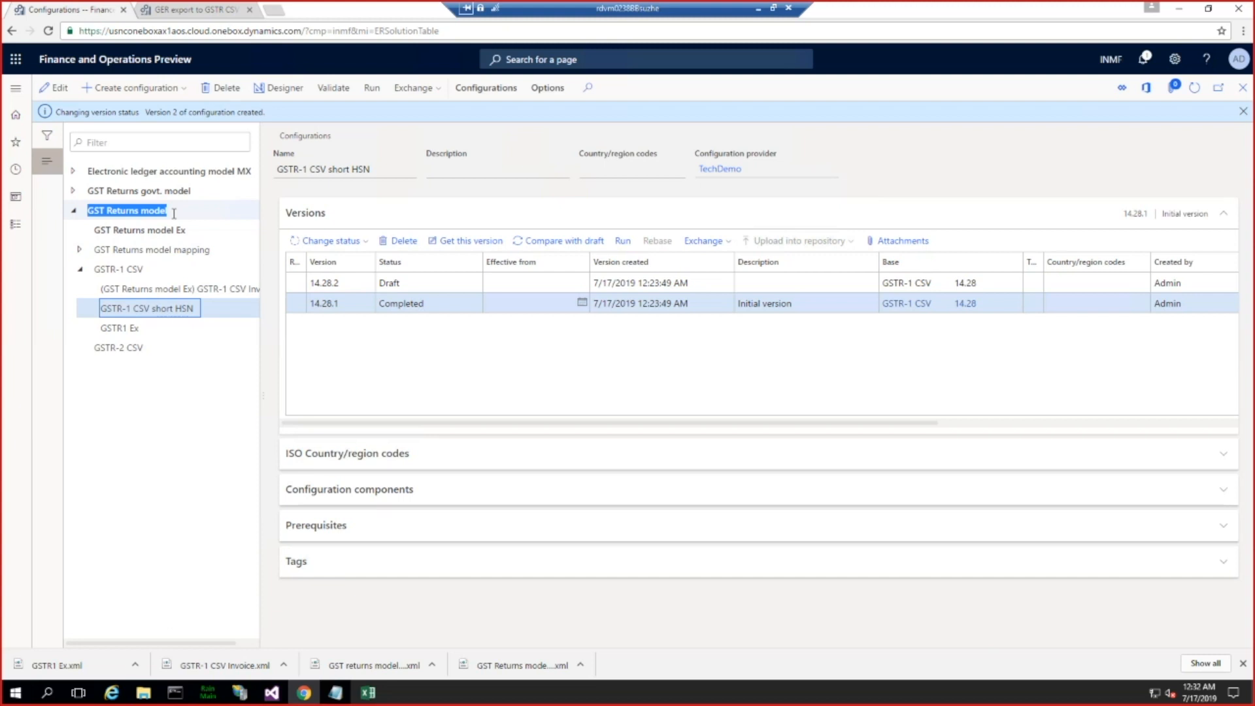
left_click(174, 214)
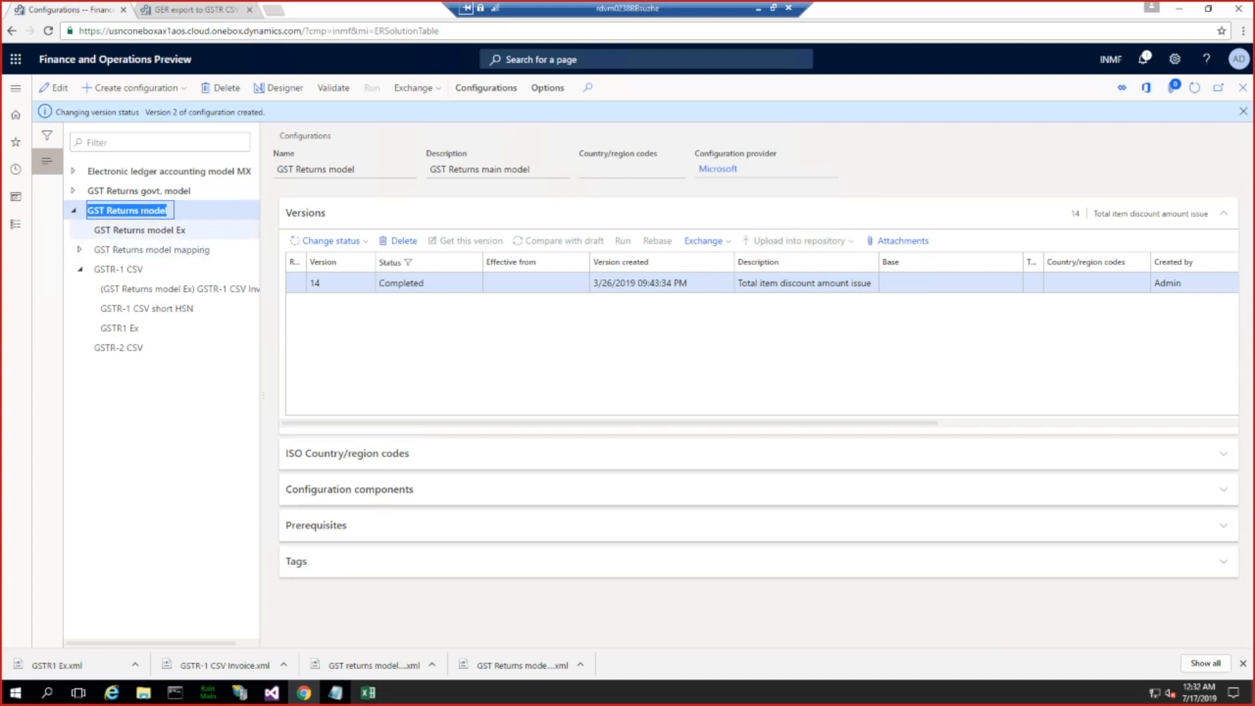
left_click(157, 210)
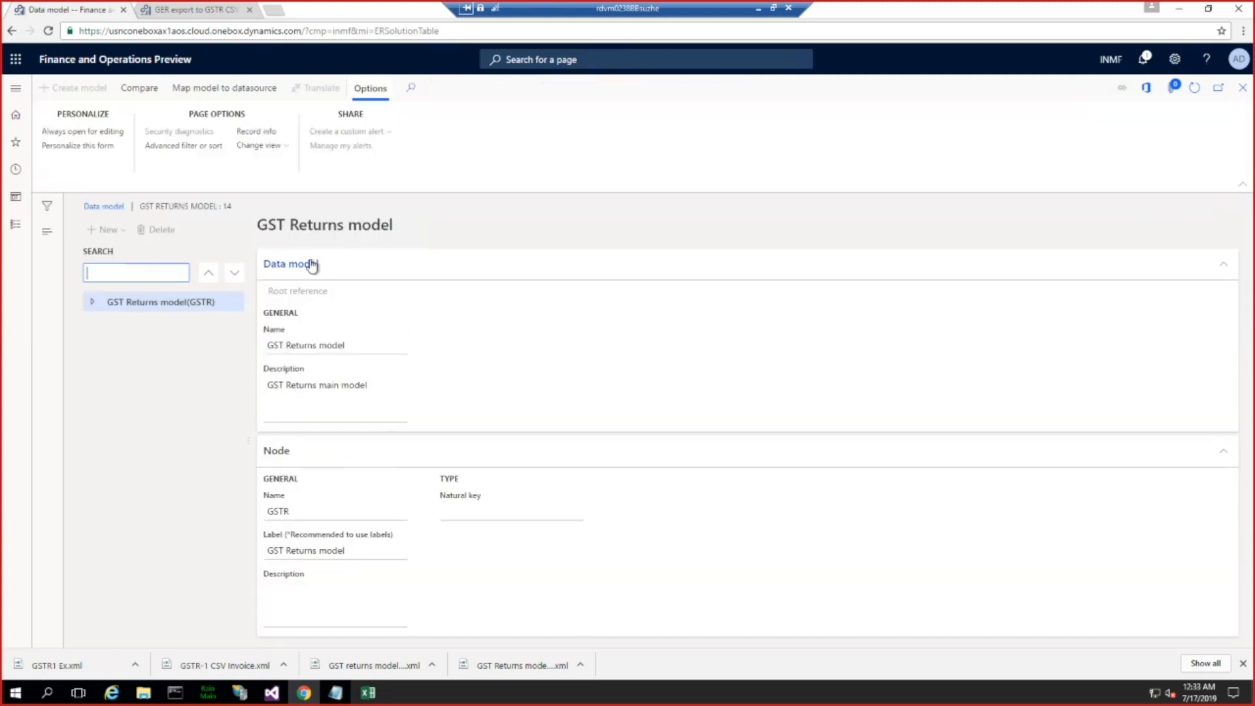
left_click(93, 302)
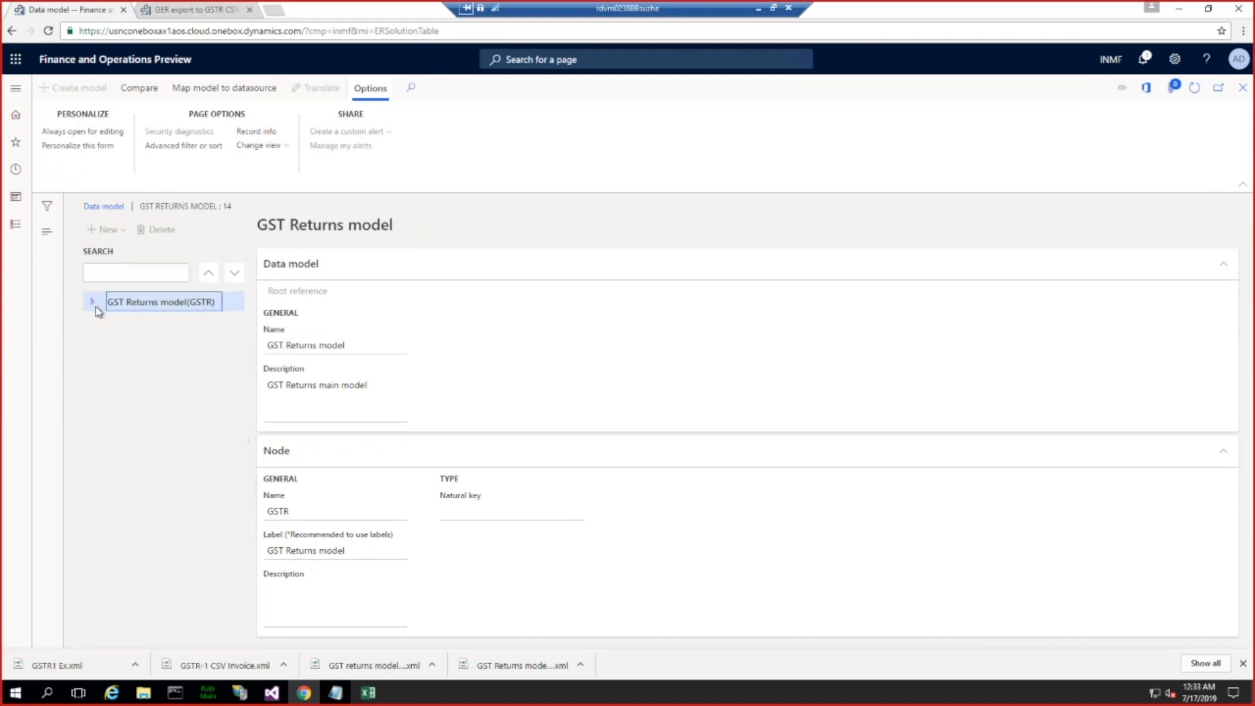
left_click(100, 324)
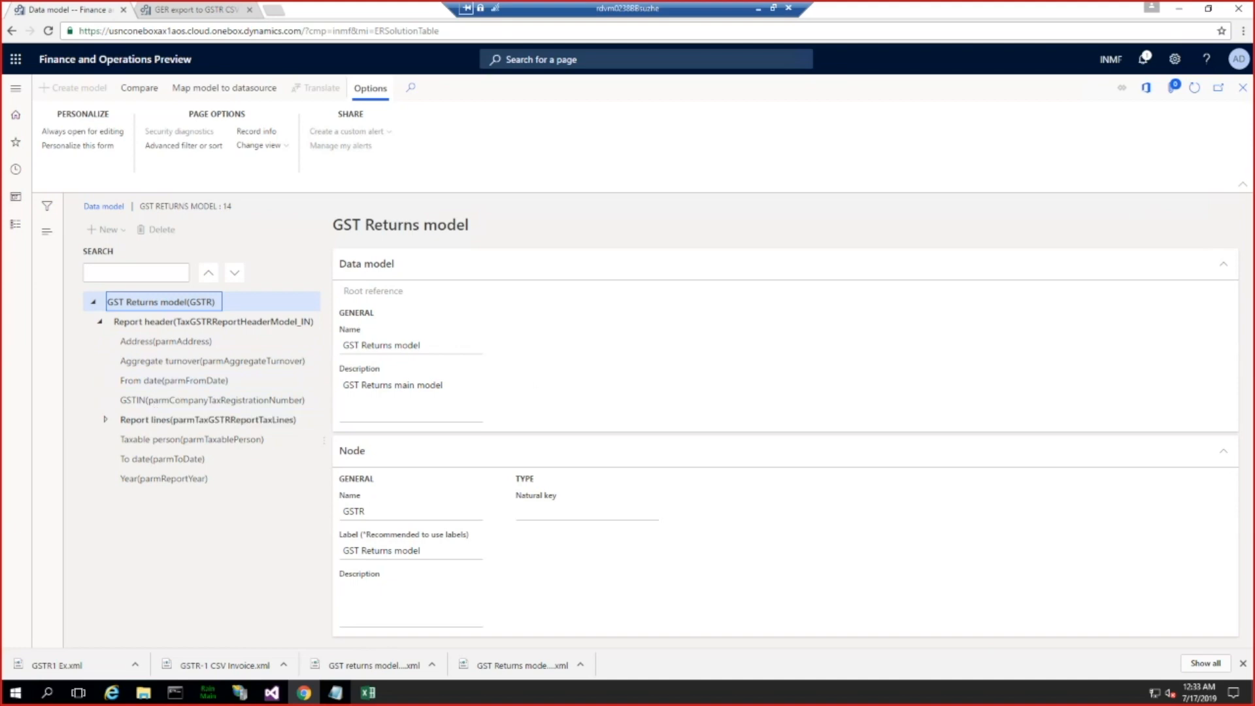
Step: Compare the model's Report header and Report lines nodes with the GSTR report data feed on the How GSTR work slide
key("alt+Tab")
key("Left")
key("Left")
key("Left")
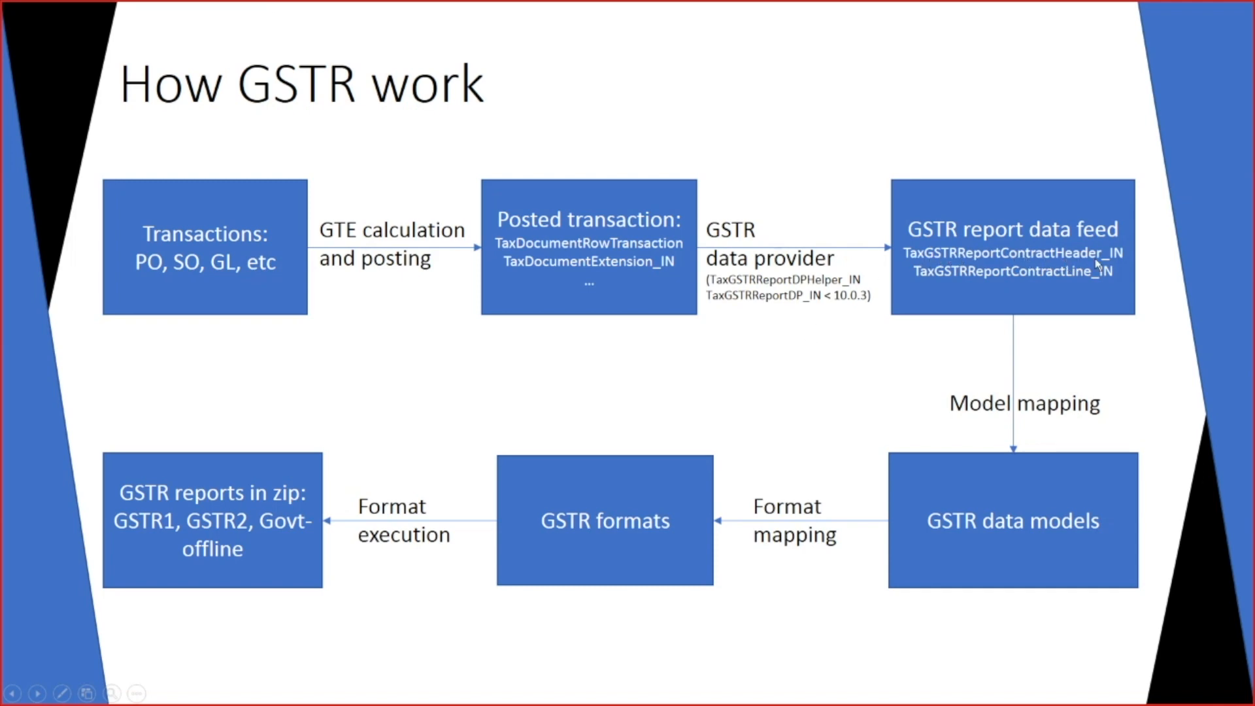
key("alt+Tab")
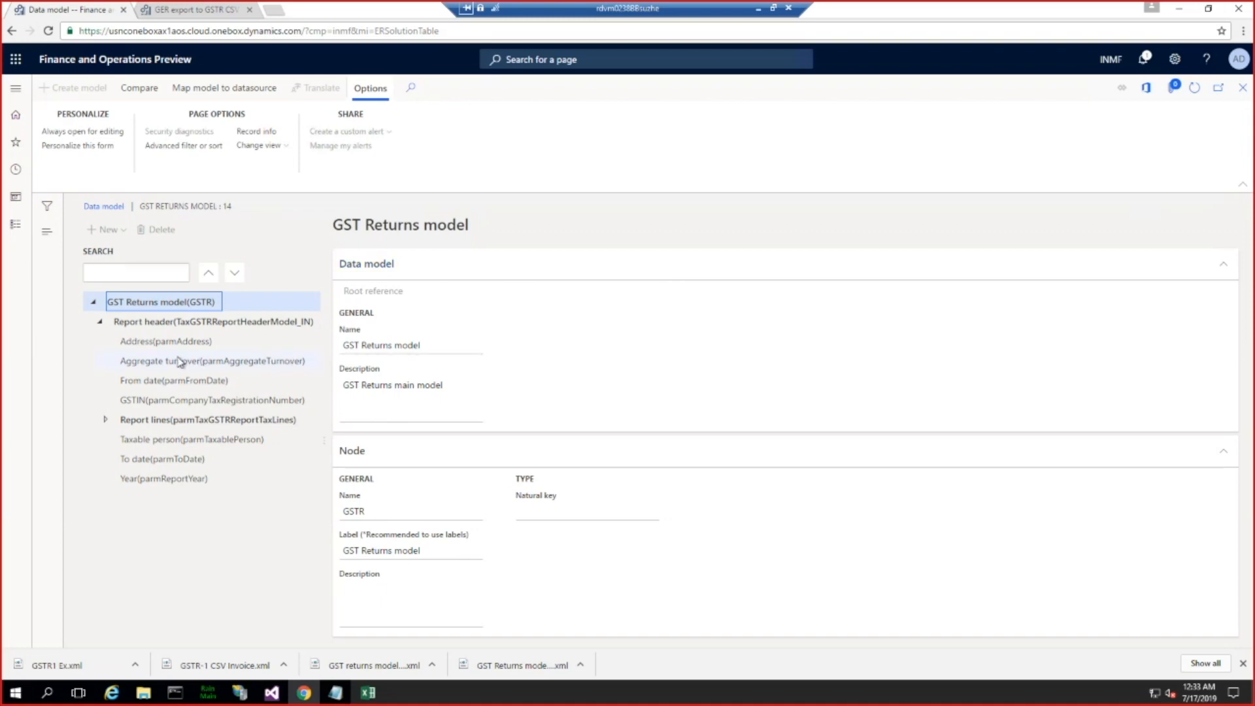
left_click(147, 420)
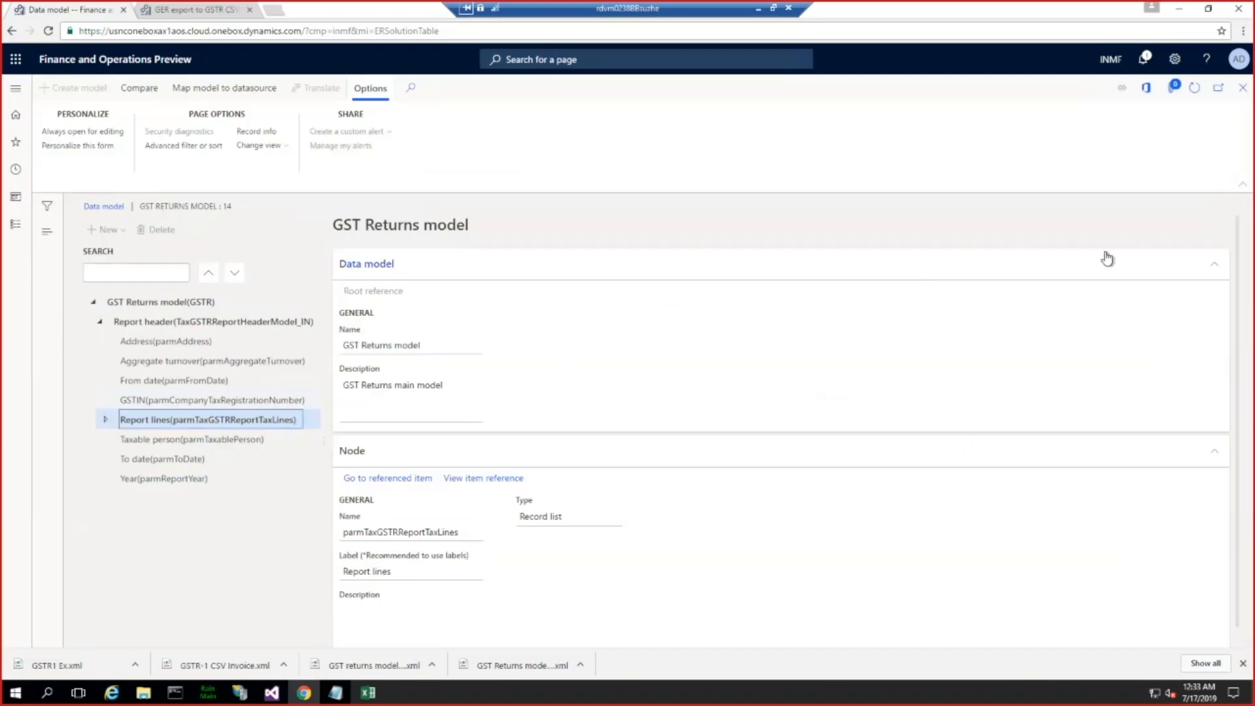
key("alt+Tab")
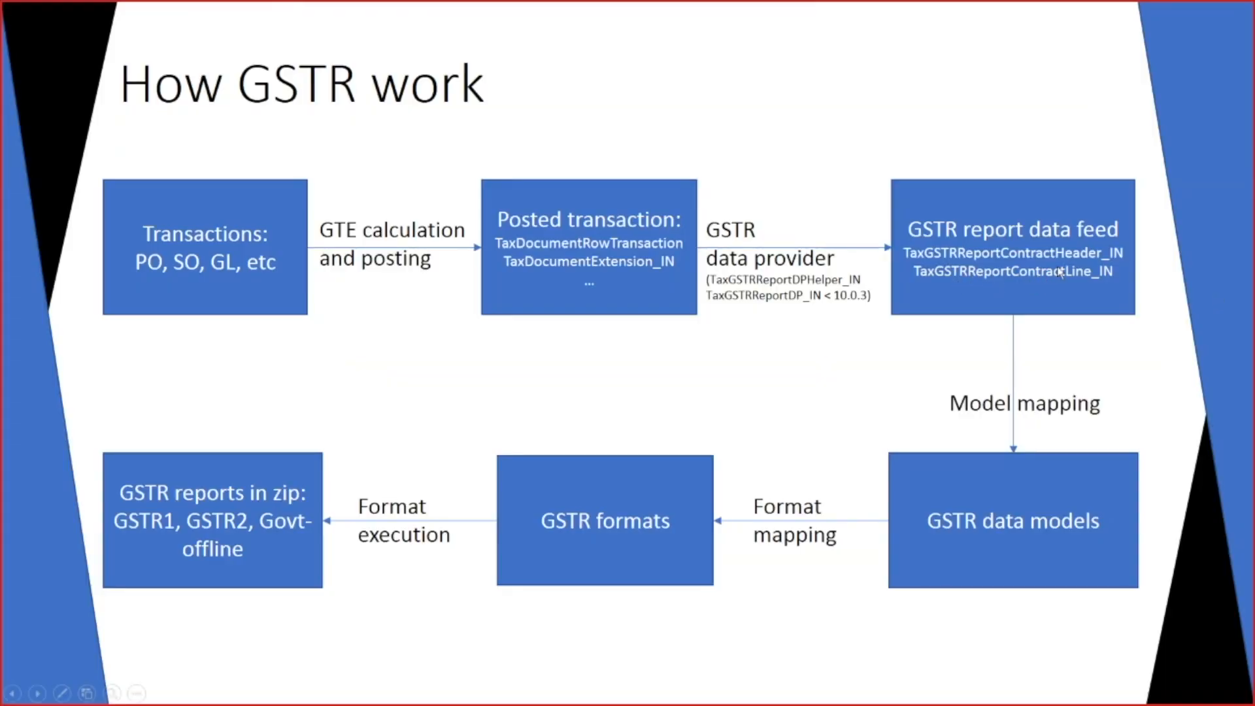
key("alt+Tab")
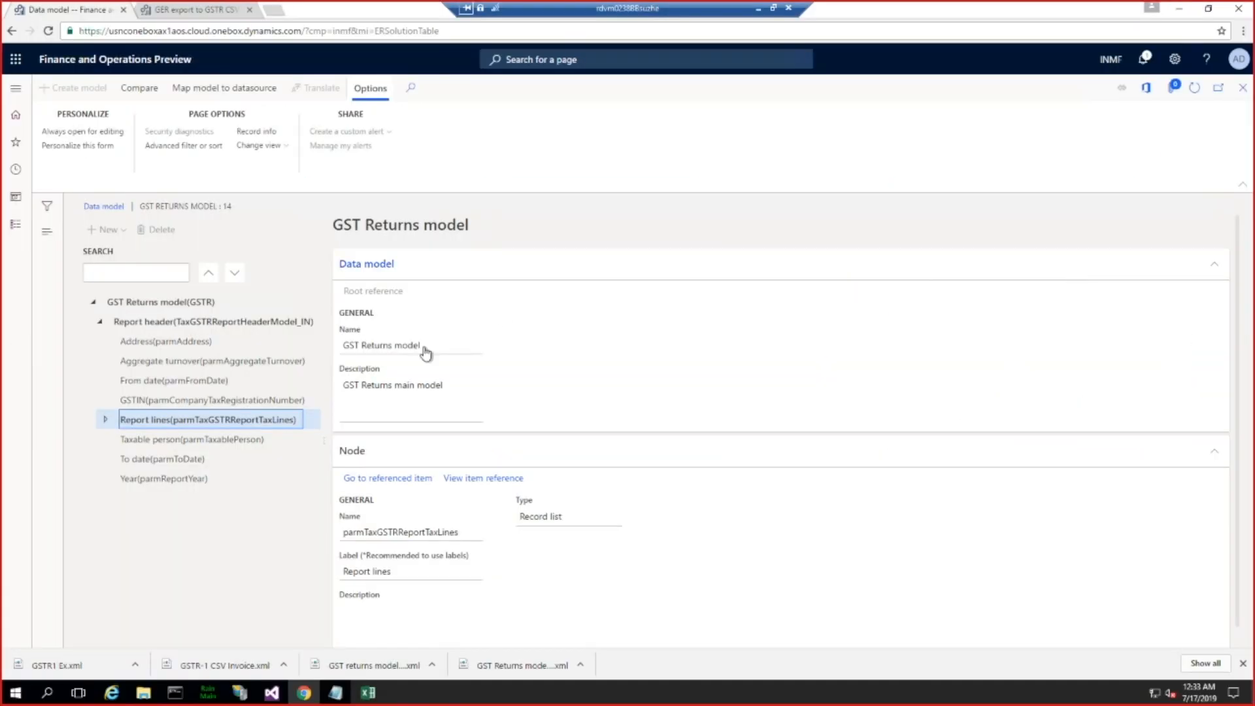
Step: Expand the Report lines node, browse its fields, and inspect the data type of CESS Amount
left_click(105, 420)
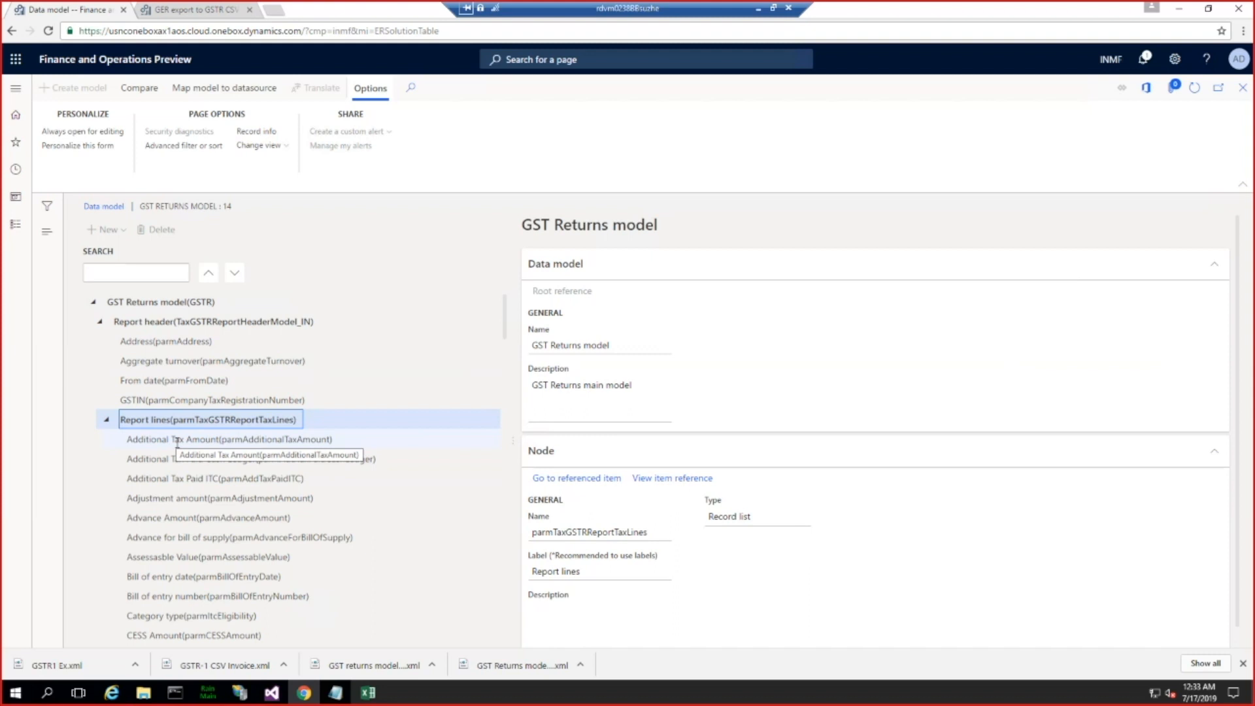
scroll(267, 555, "down", 3)
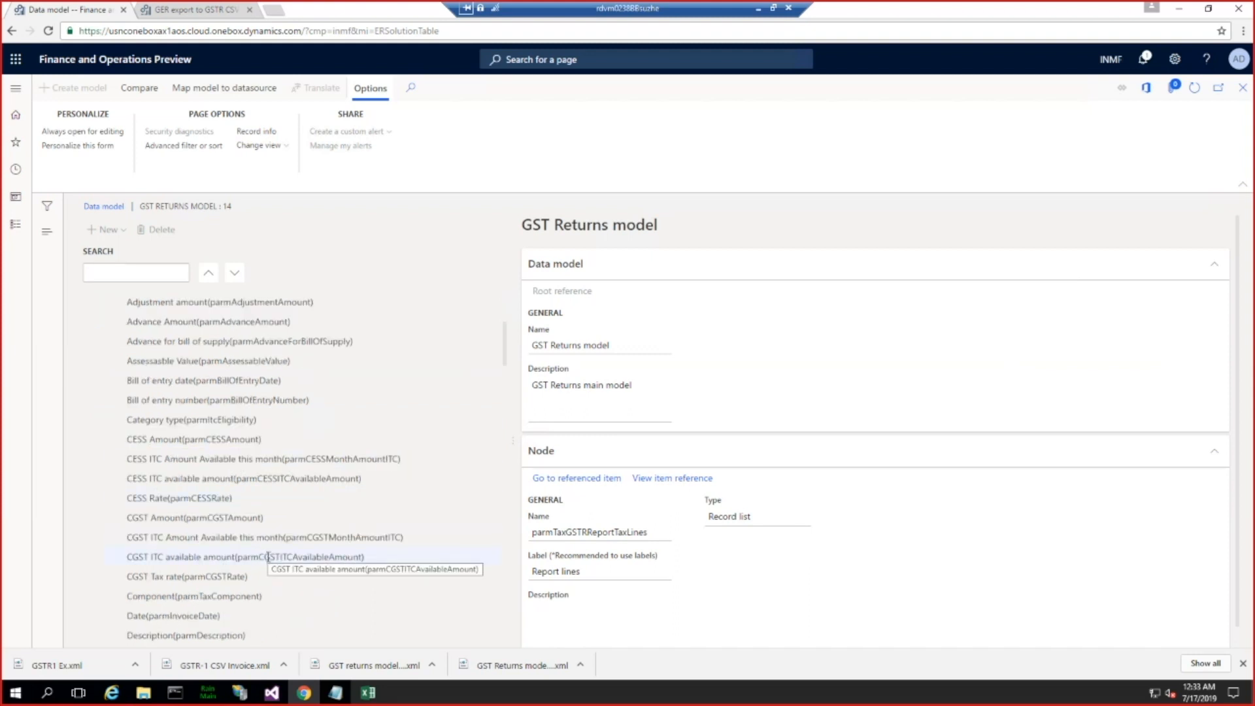
scroll(267, 556, "up", 2)
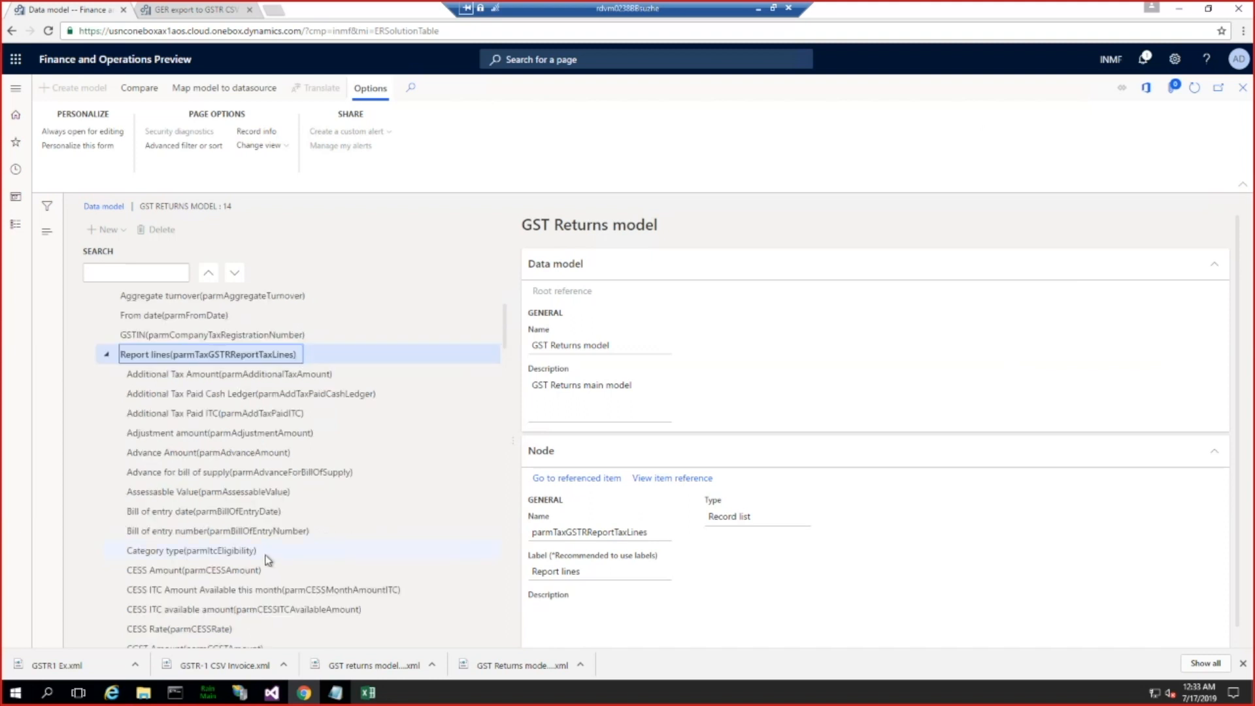
left_click(159, 571)
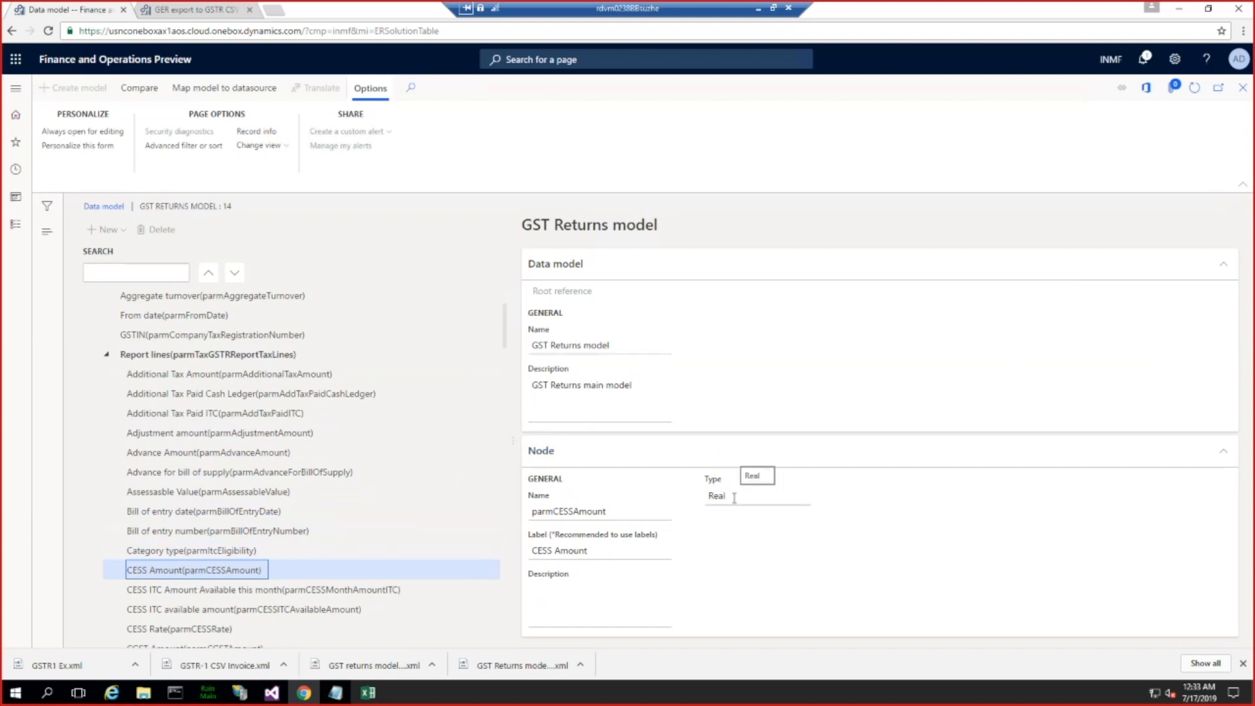
left_click(708, 498)
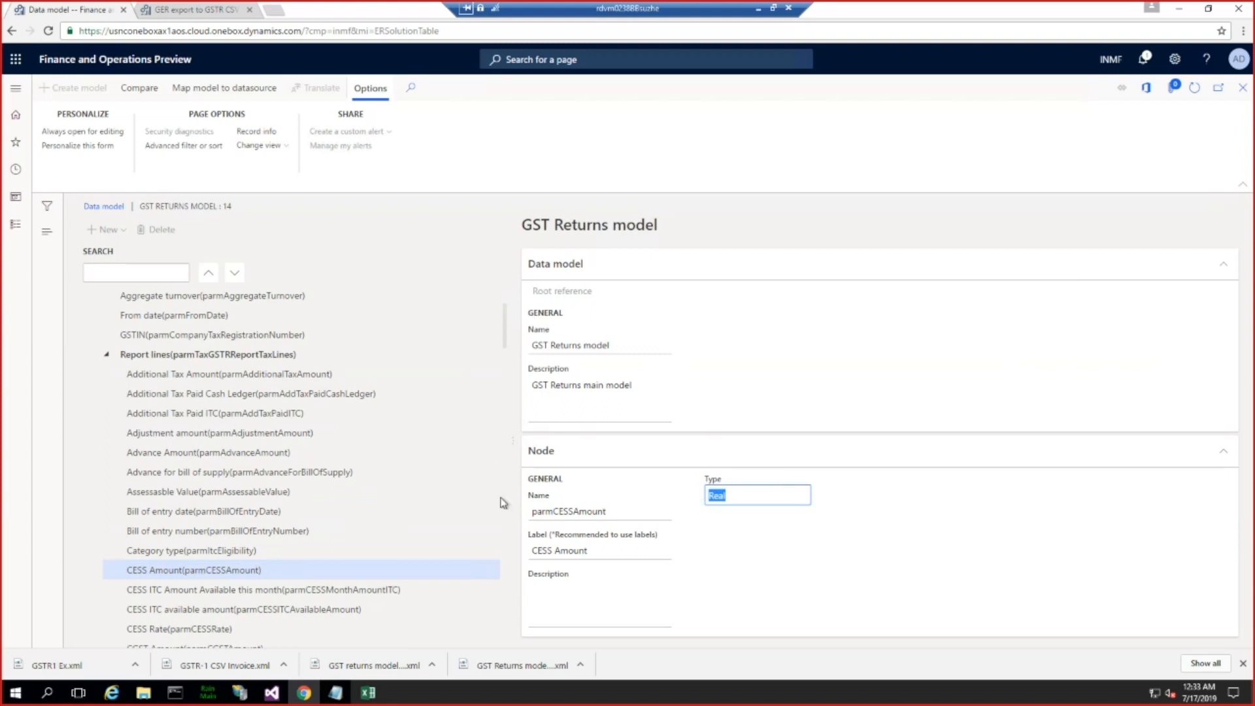
Step: Inspect the name of the Invoice number field under Report lines, and close the data model designer
scroll(283, 530, "down", 3)
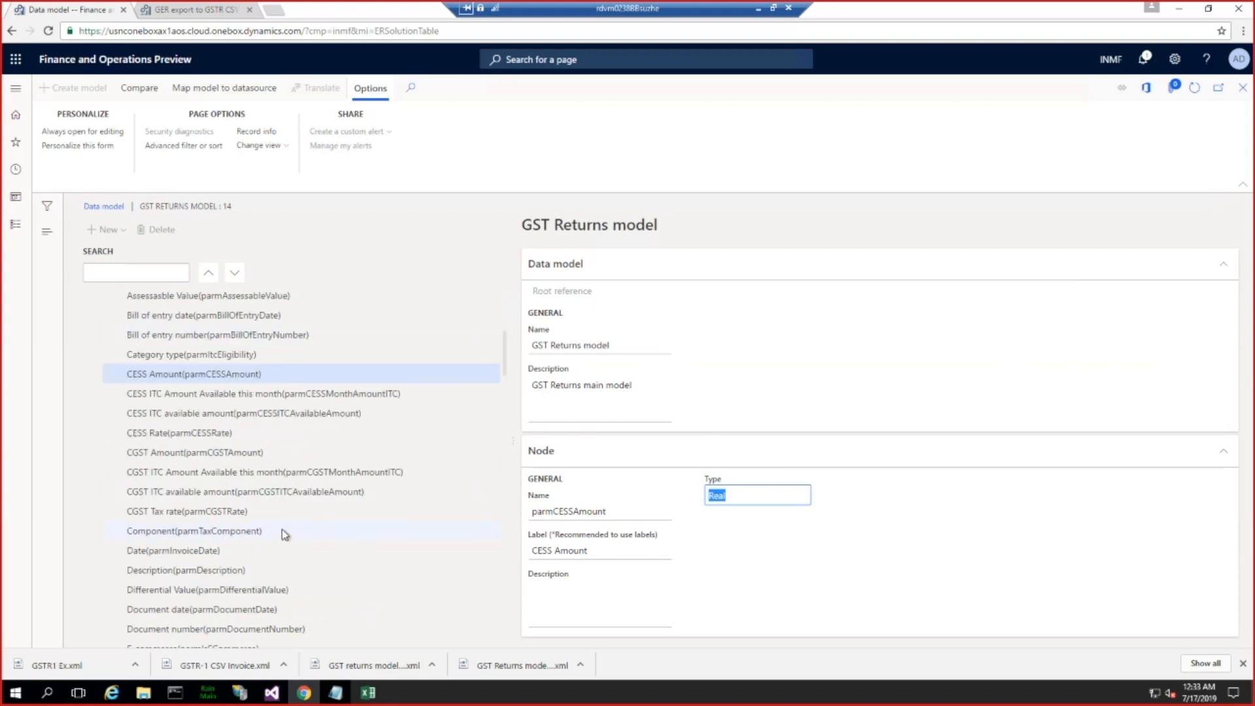
scroll(281, 530, "down", 3)
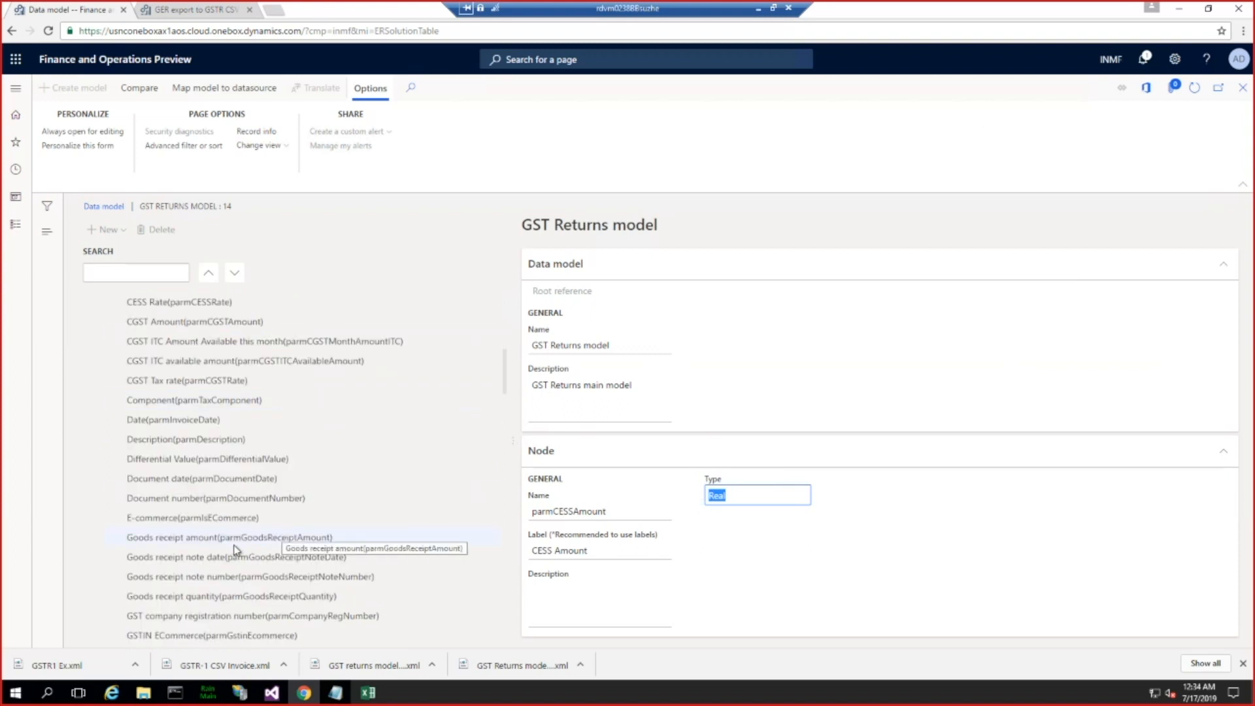
scroll(234, 546, "down", 4)
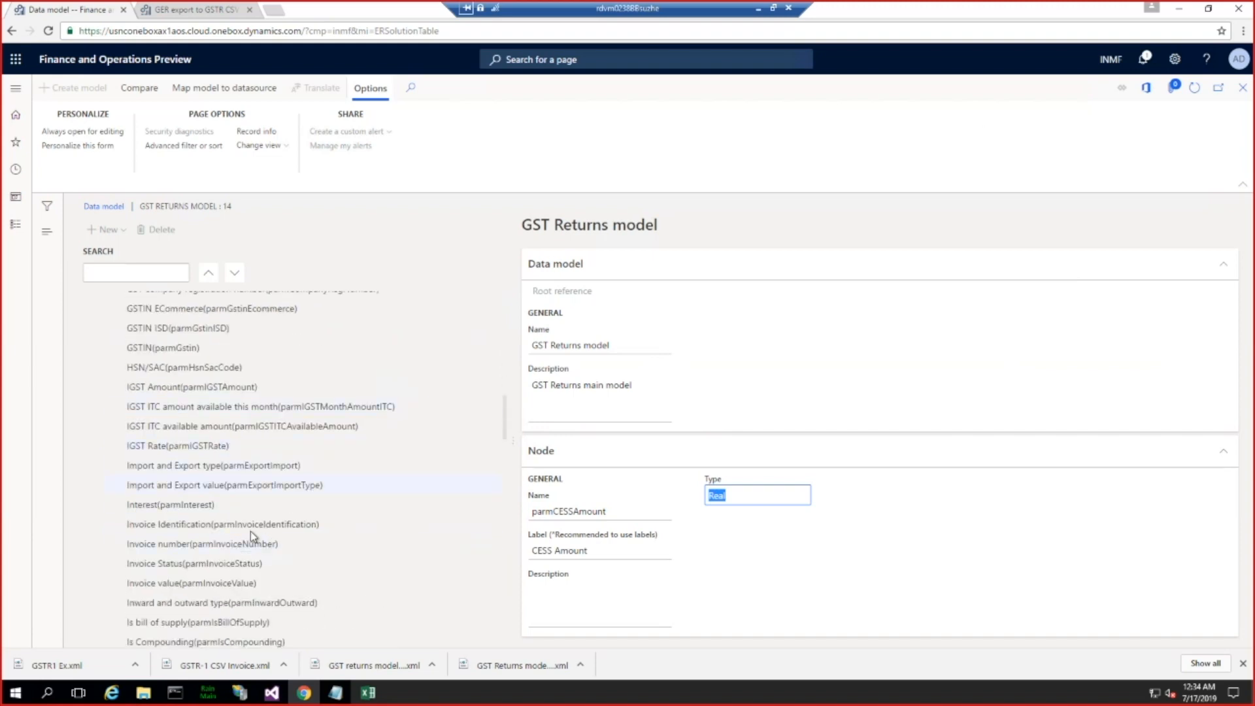
left_click(191, 544)
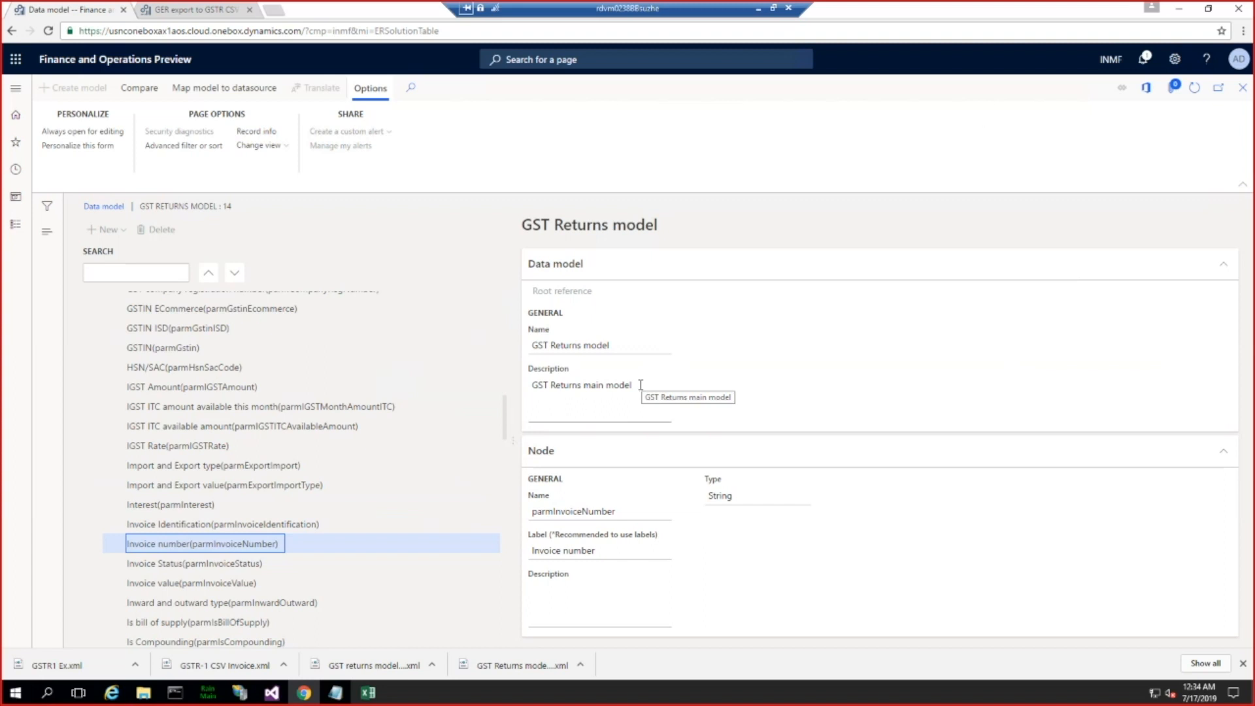
left_click(561, 511)
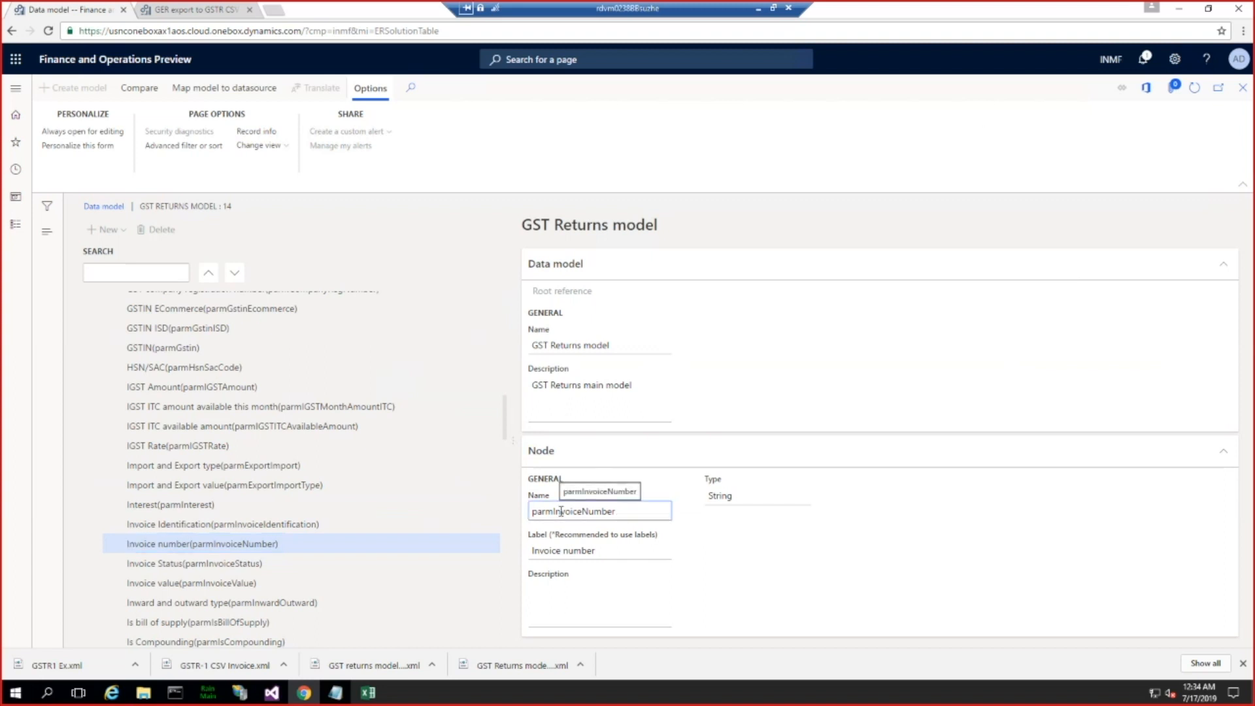
double_click(561, 511)
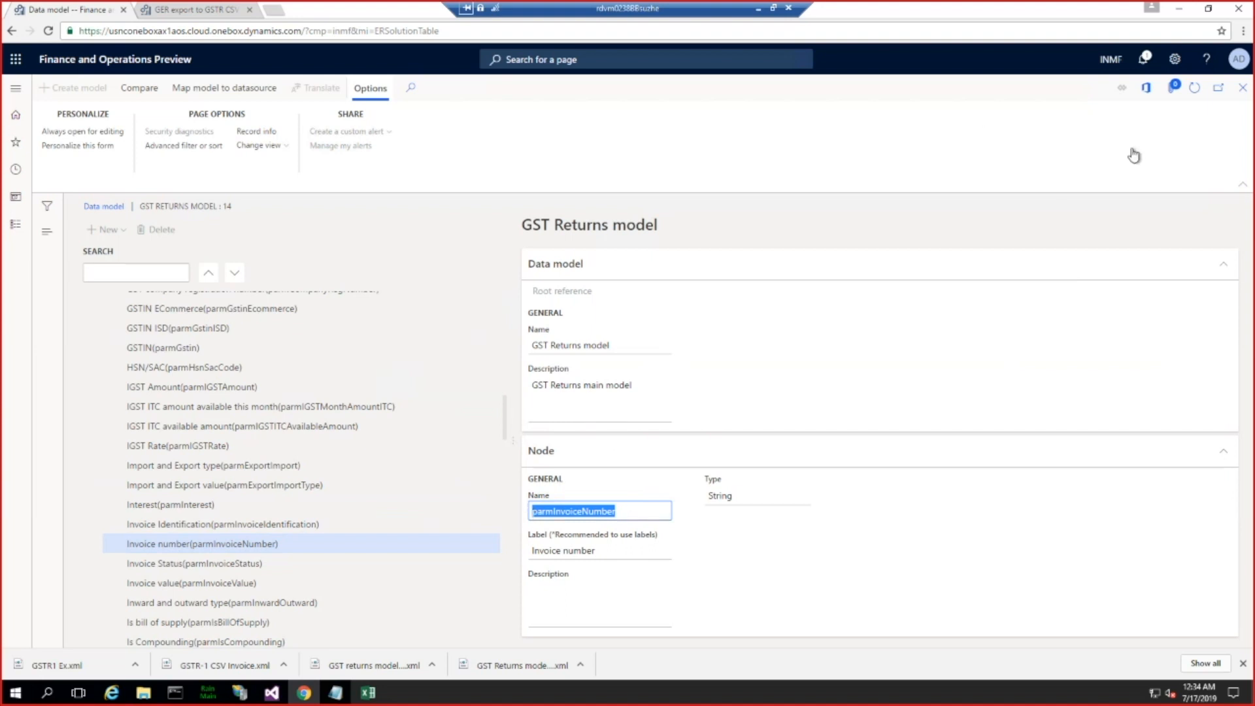
left_click(1242, 93)
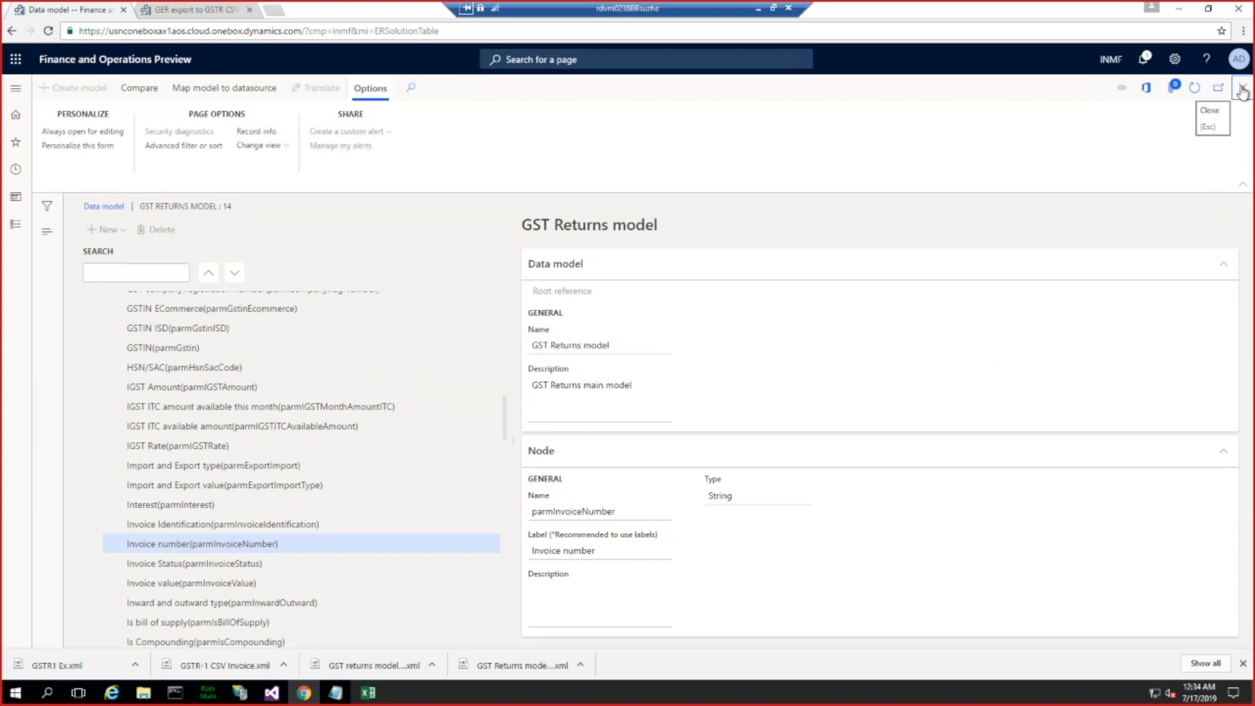
left_click(1242, 93)
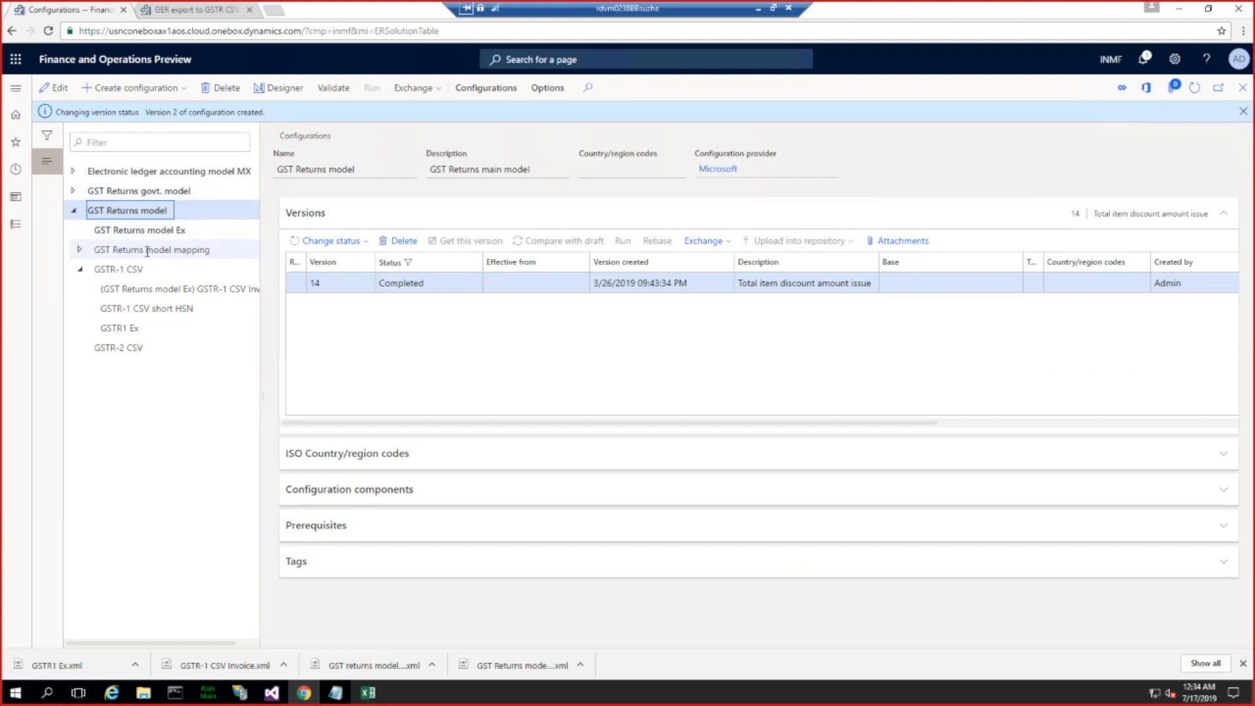
Step: Open the GST Returns model mapping configuration's GSTR definition in the model mapping designer
left_click(147, 250)
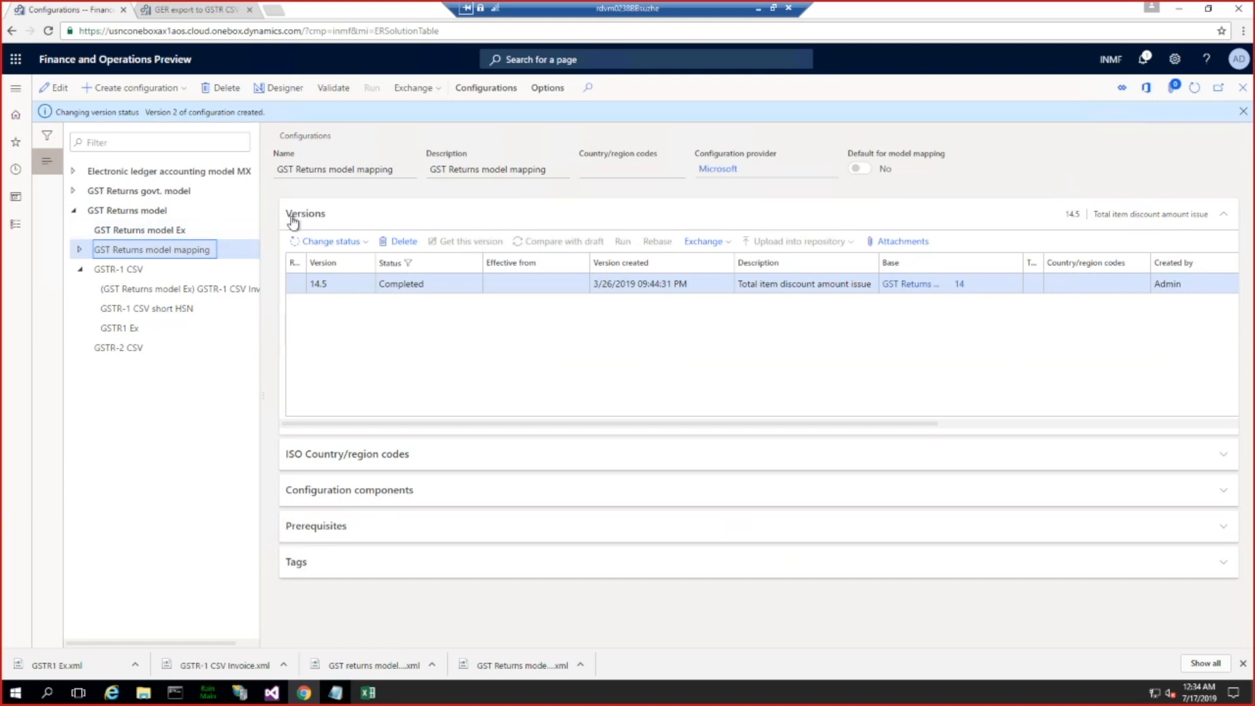
left_click(285, 90)
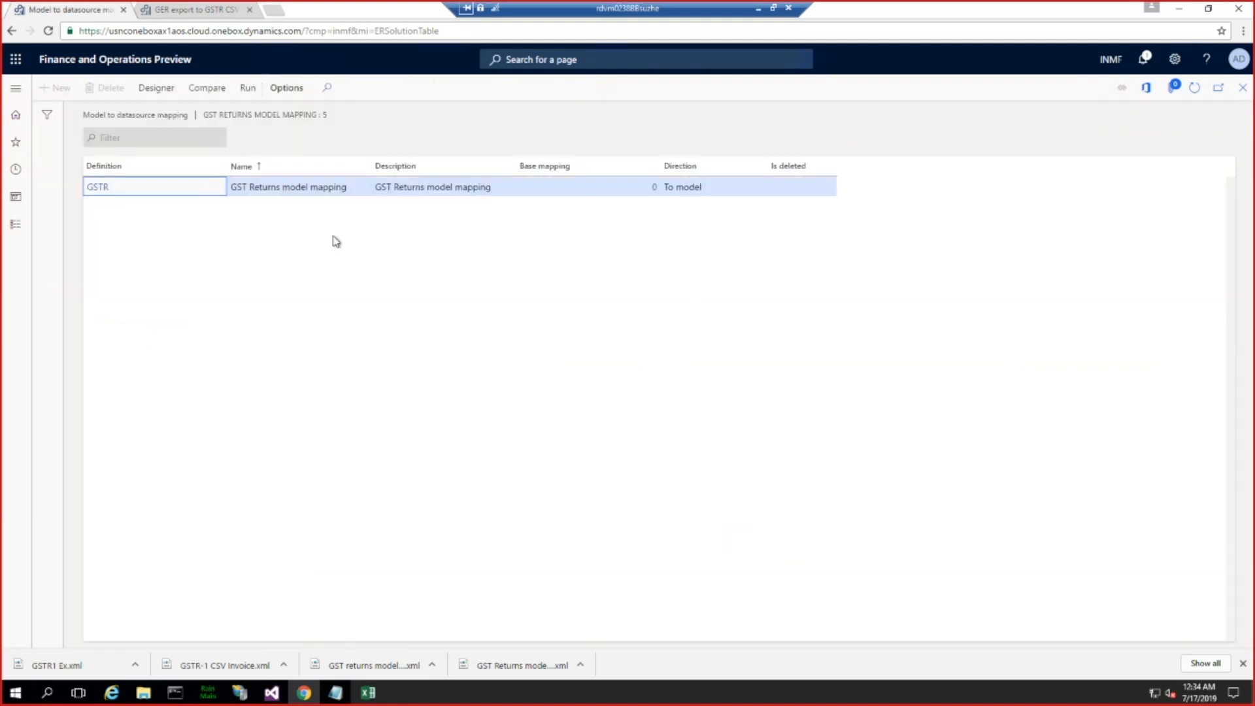
left_click(157, 99)
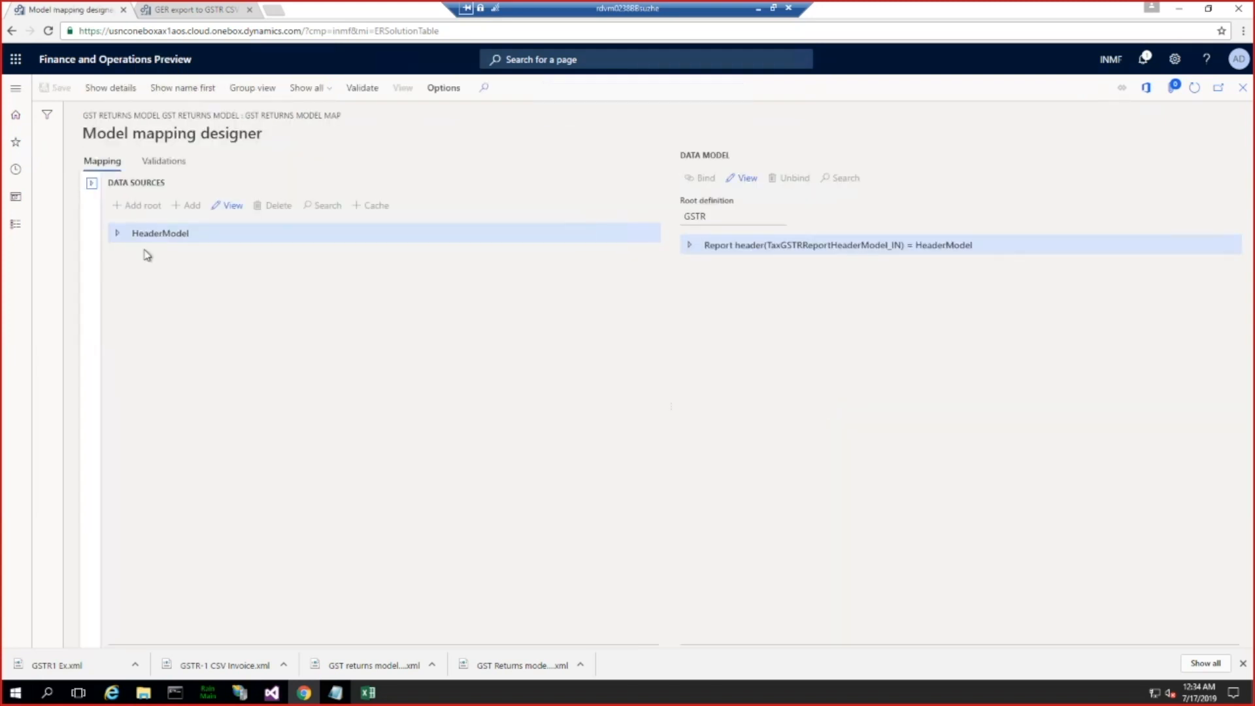
Step: Expand the HeaderModel data source and the data model's Report header and Report lines, and examine their field bindings
left_click(117, 234)
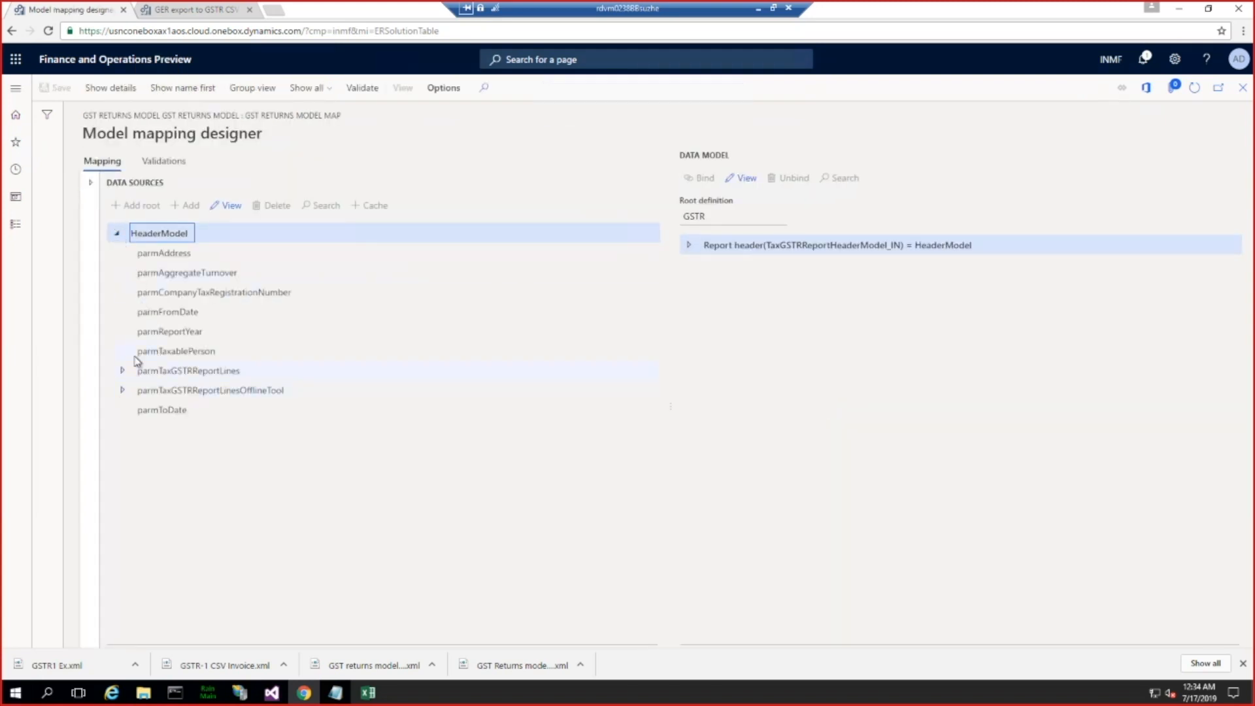
left_click(688, 245)
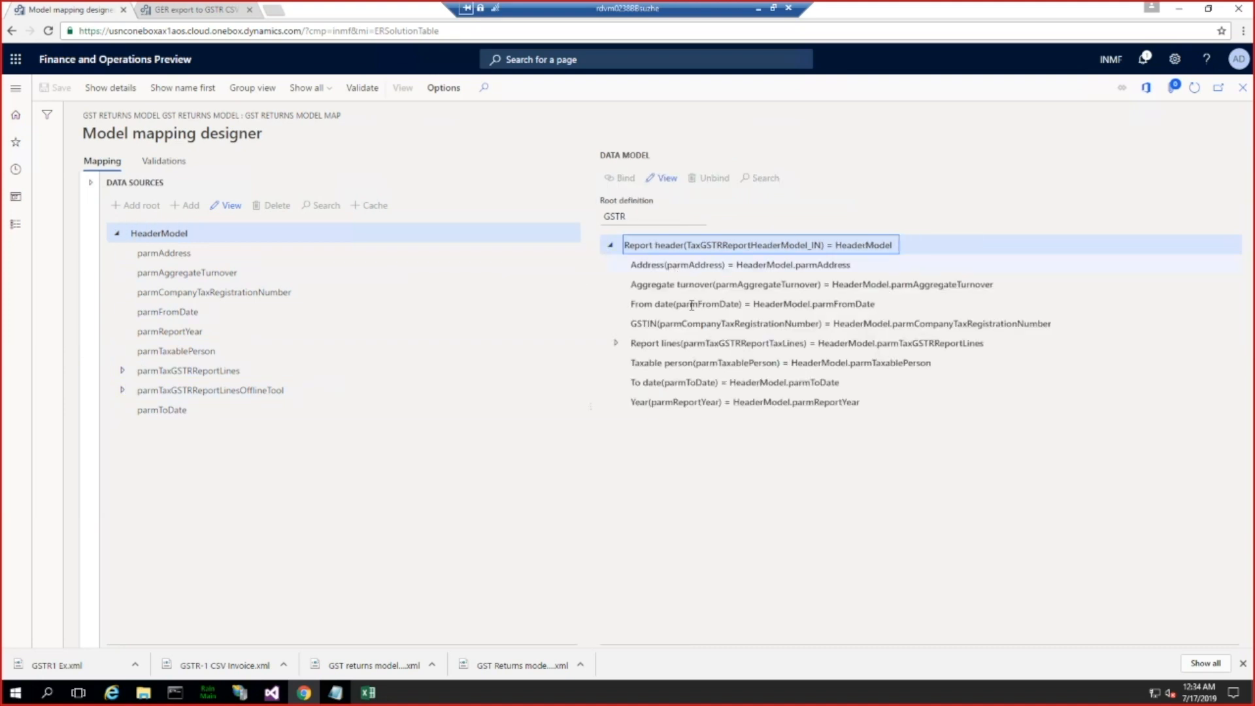
left_click(616, 343)
scroll(715, 444, "down", 5)
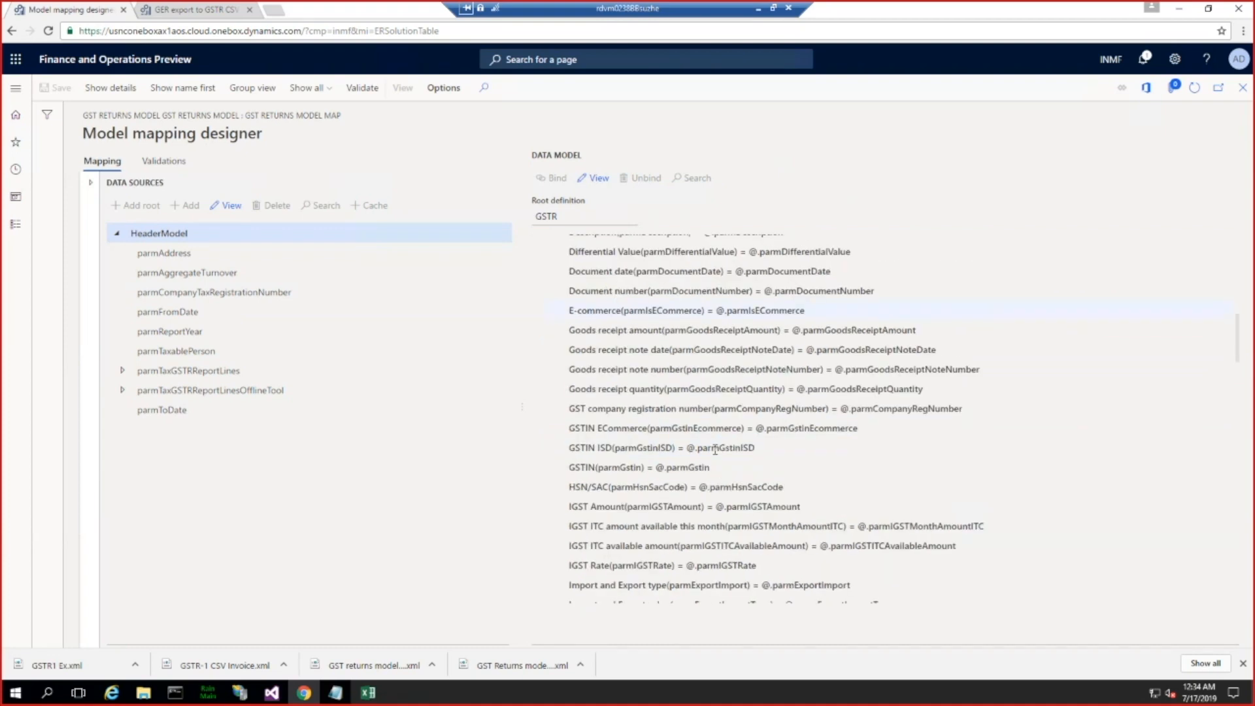
scroll(715, 450, "down", 10)
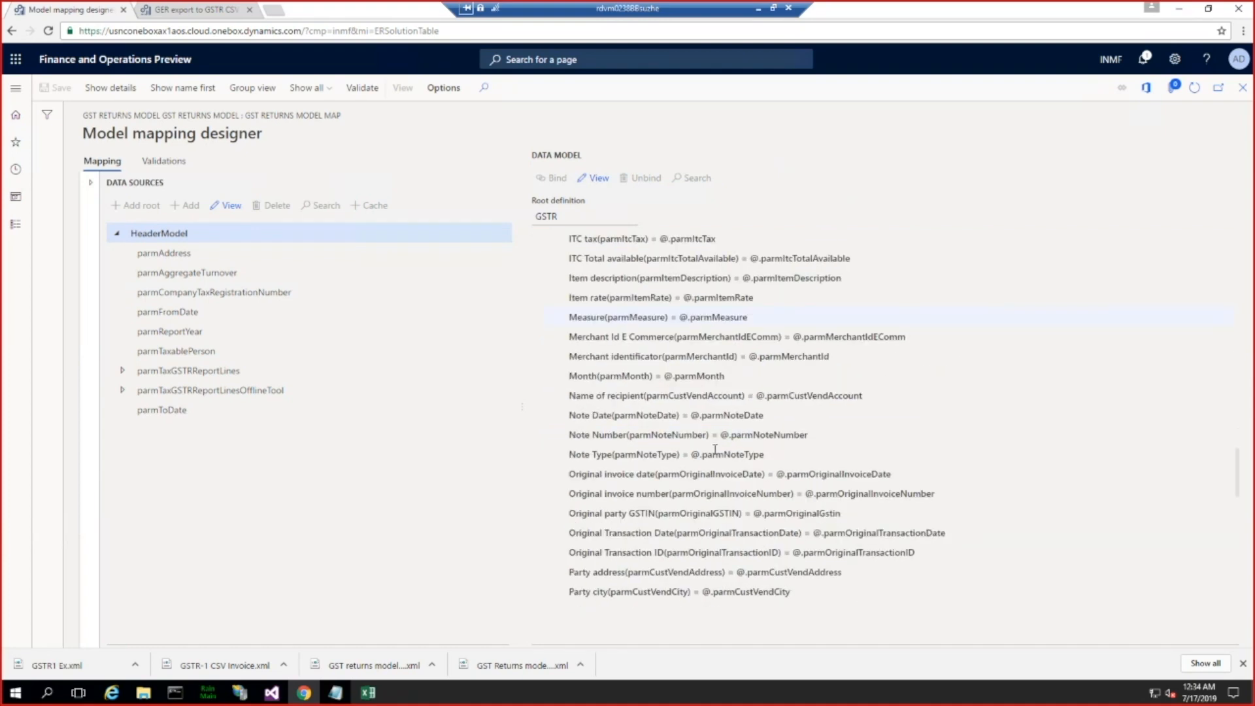
scroll(715, 449, "down", 12)
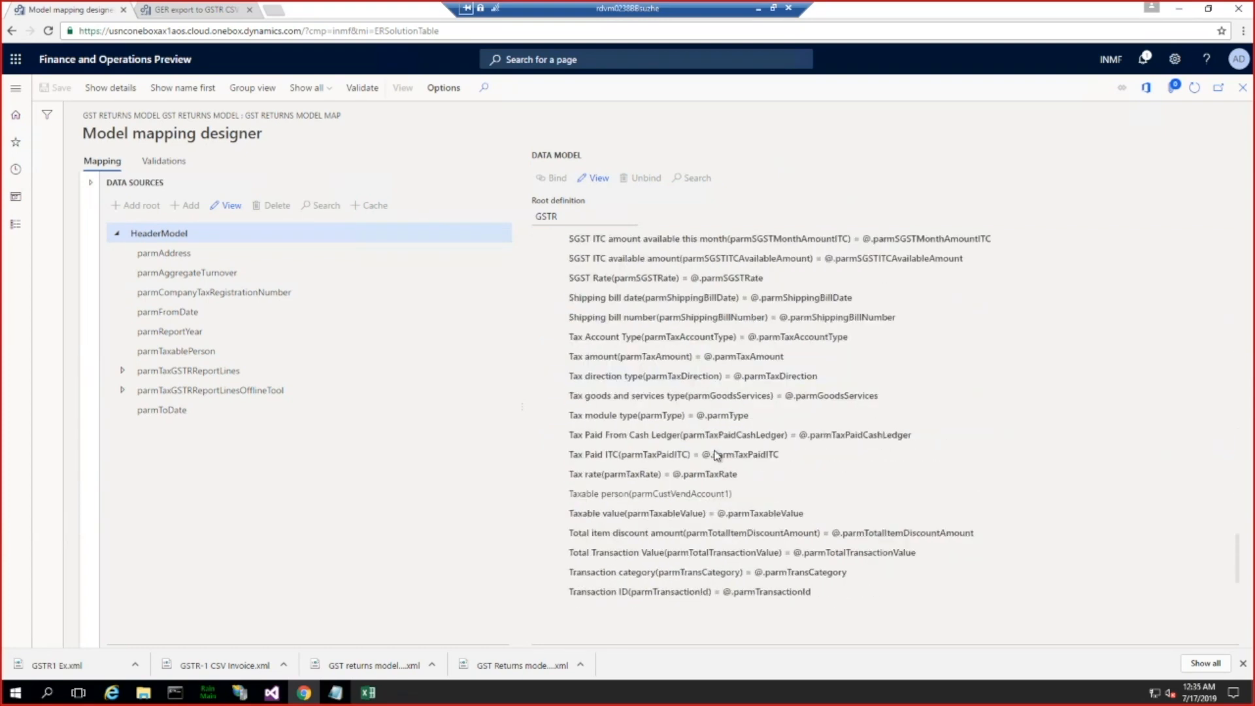
scroll(716, 455, "down", 1)
scroll(715, 450, "down", 1)
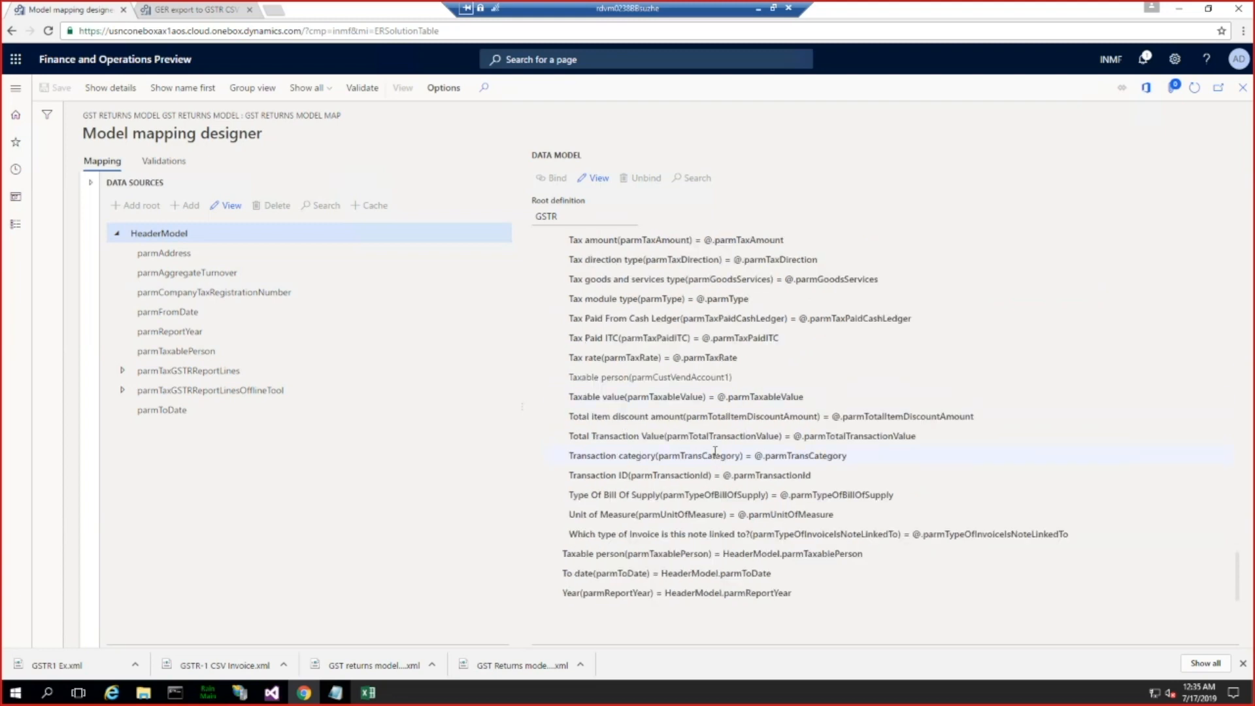
Step: Find the Invoice number field among the data model's Report lines and examine its binding
scroll(715, 451, "up", 2)
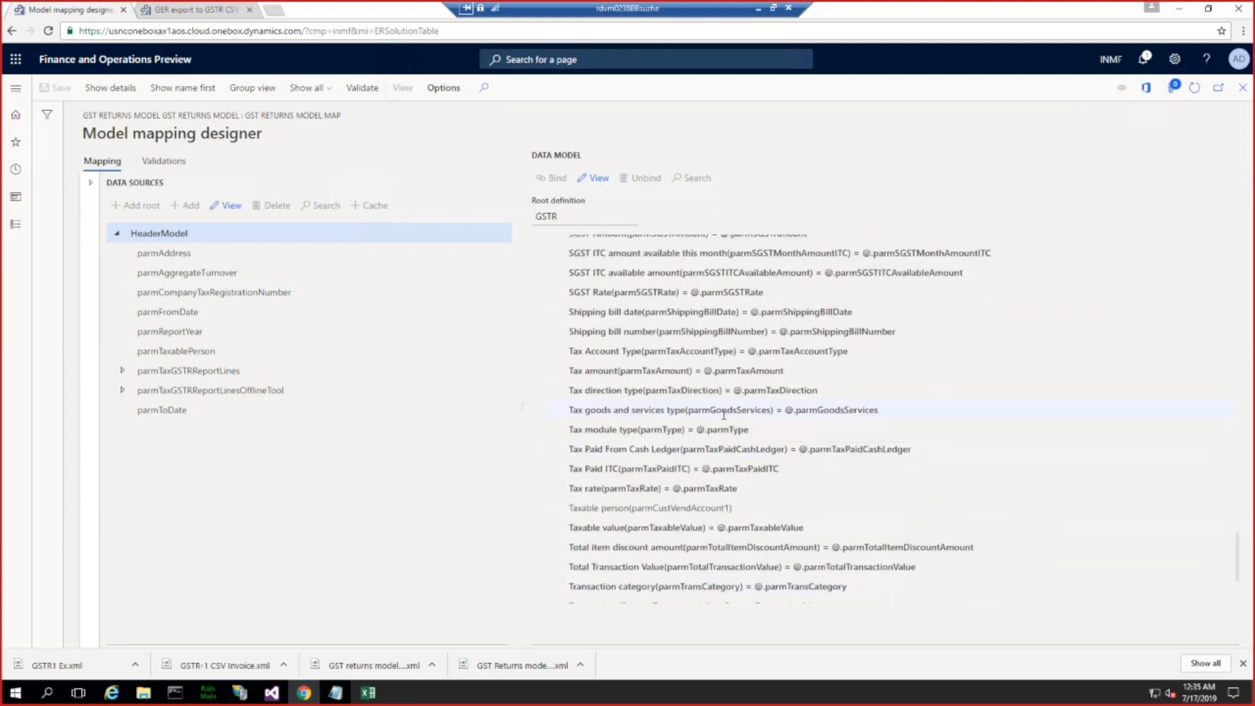
scroll(722, 419, "up", 6)
scroll(724, 414, "up", 3)
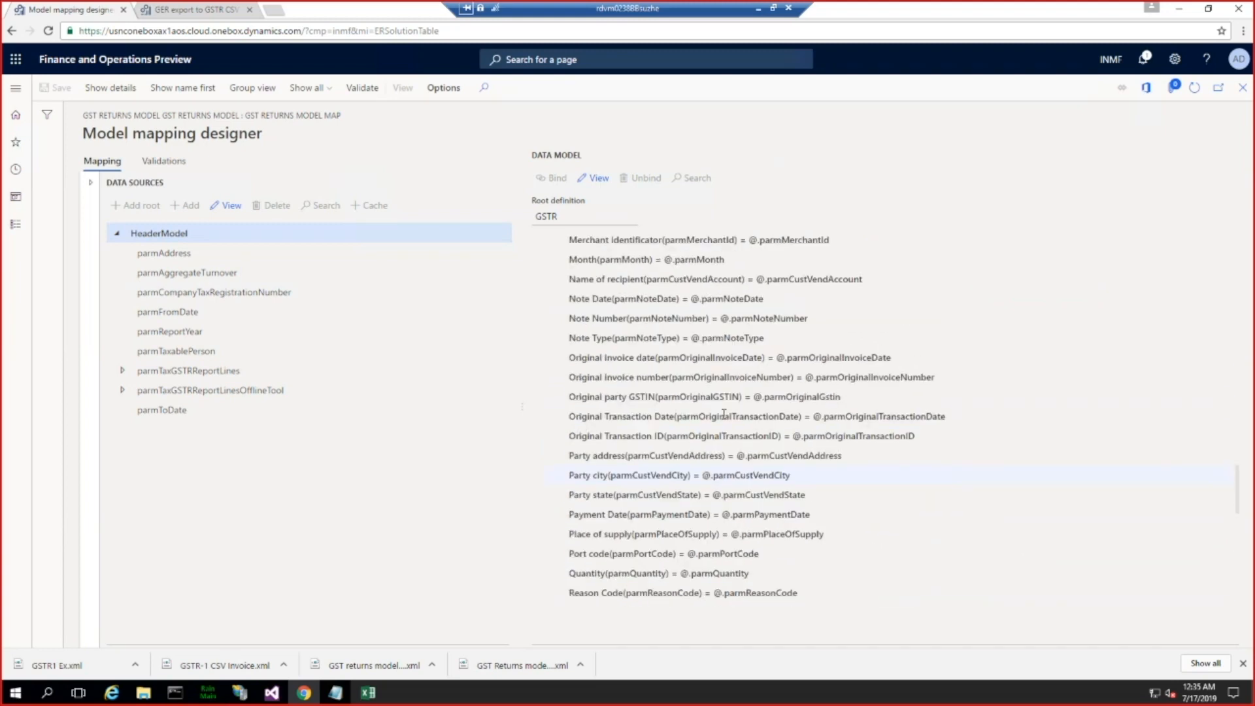
scroll(724, 414, "up", 1)
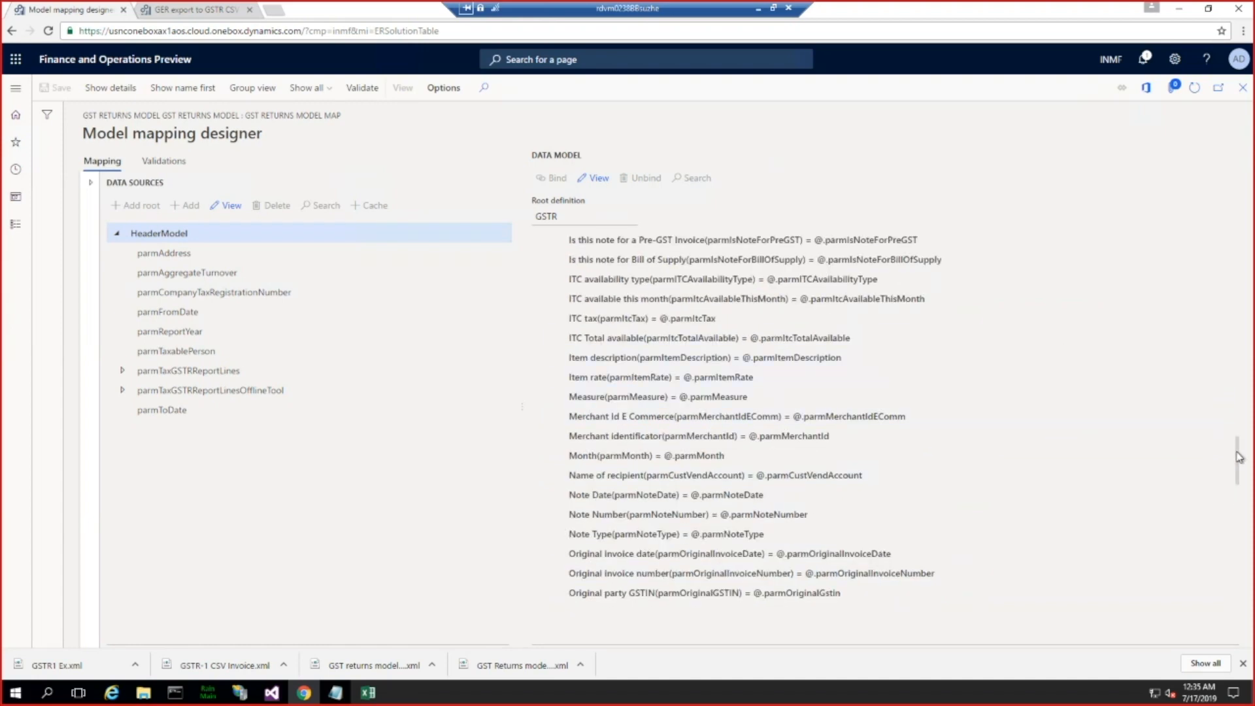
left_click_drag(1239, 456, 1239, 373)
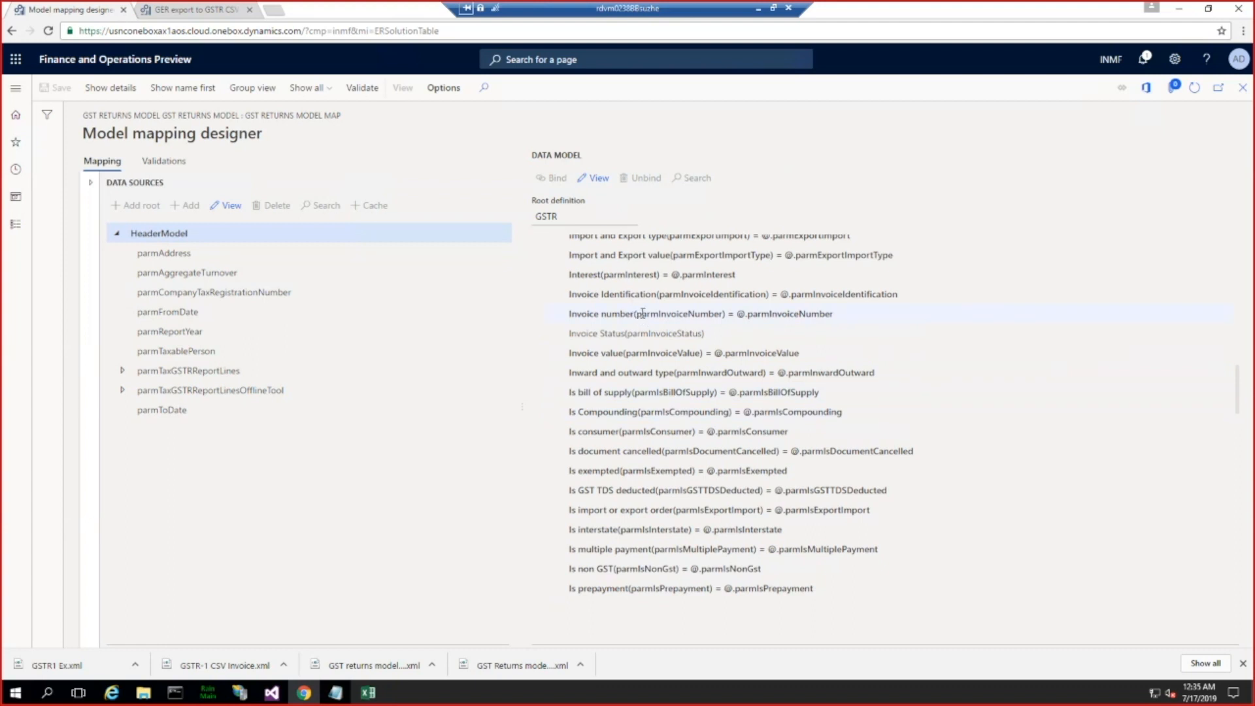
left_click(643, 313)
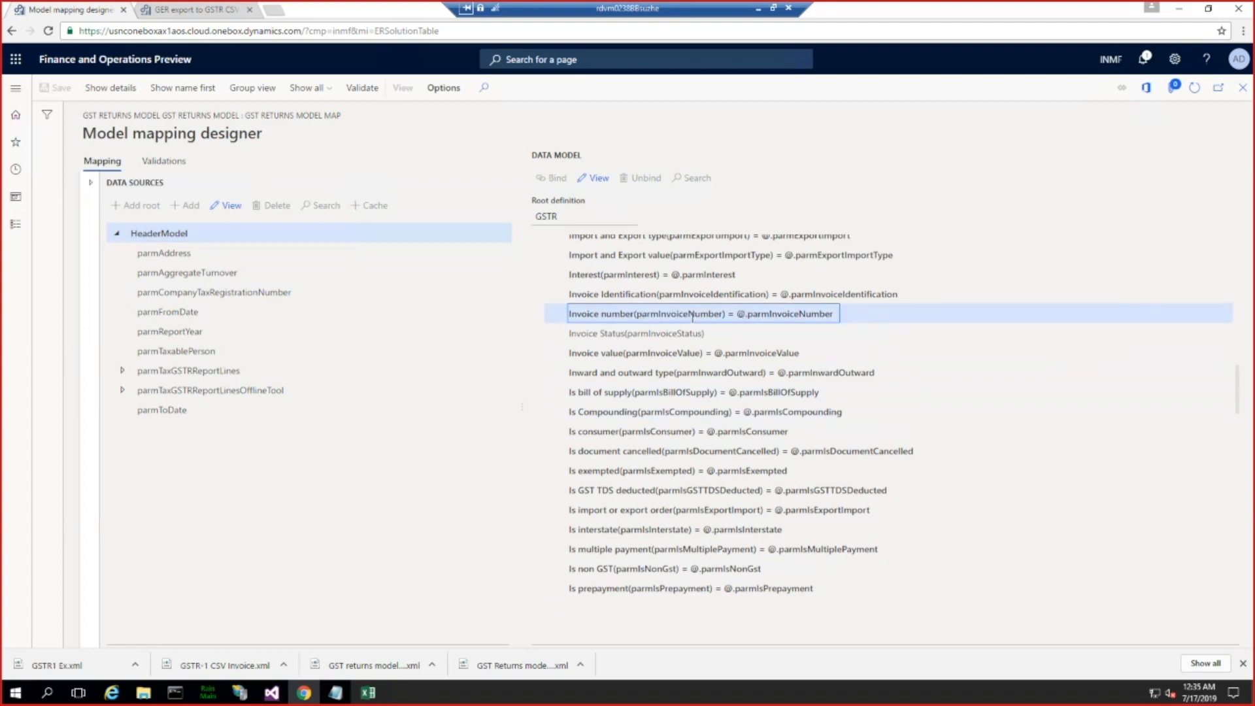
left_click_drag(1237, 382, 1238, 373)
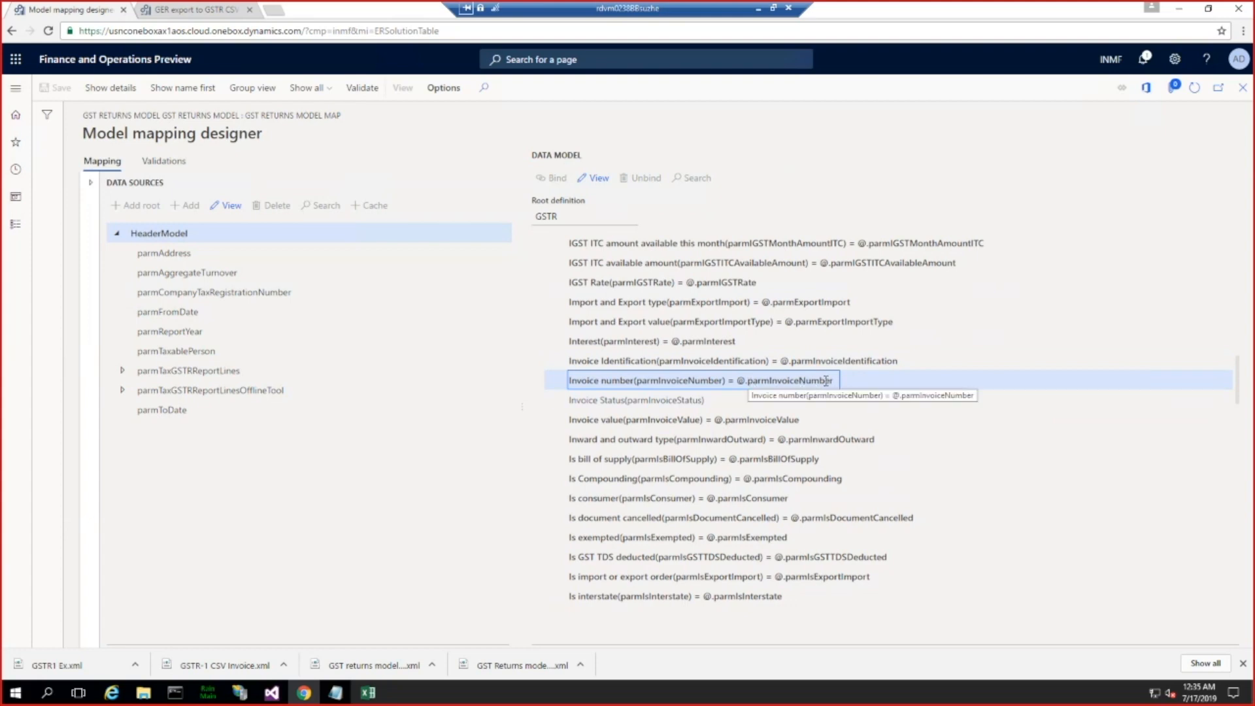
Step: Expand parmTaxGSTRReportLines under the HeaderModel data source and locate its parmInvoiceNumber method
left_click(122, 370)
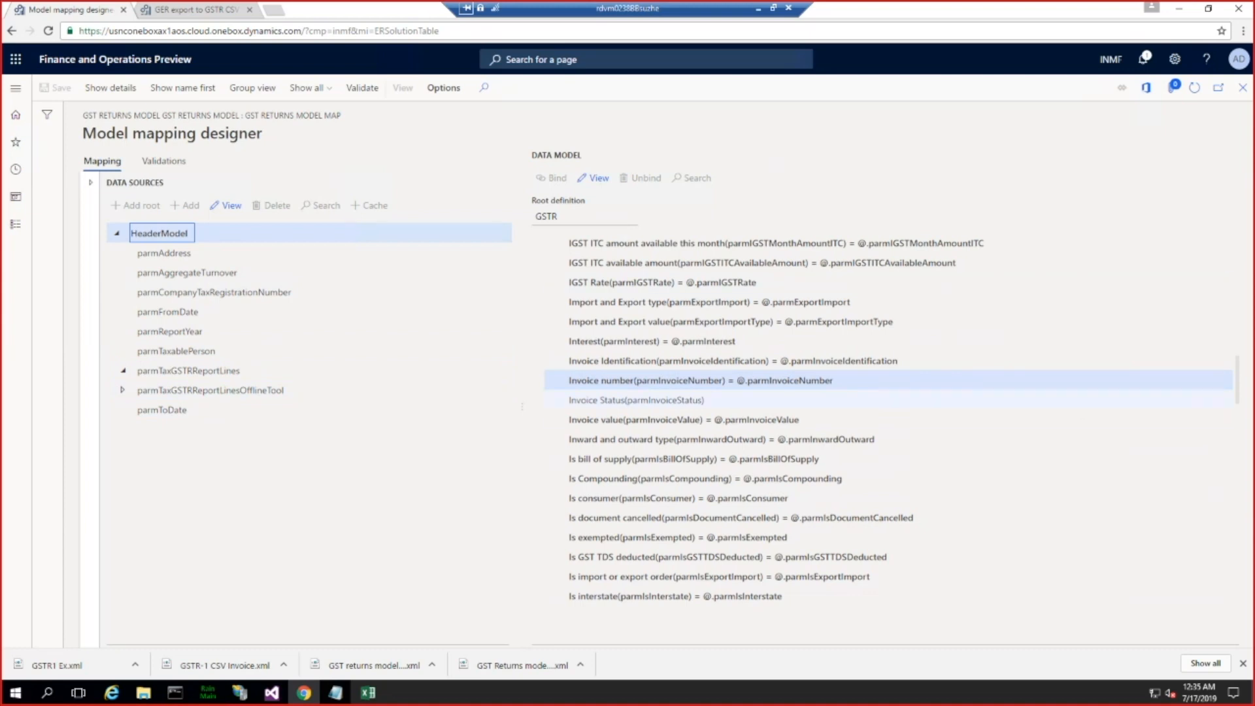
left_click_drag(1237, 391, 1229, 274)
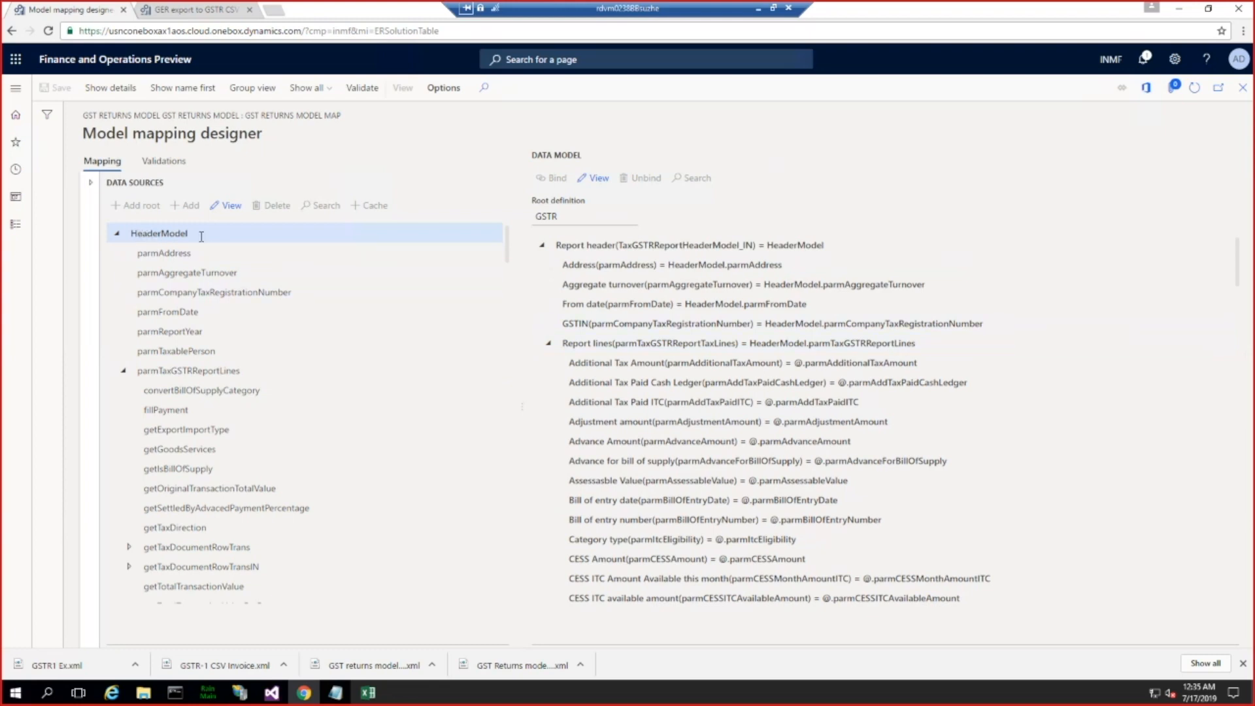
left_click(214, 370)
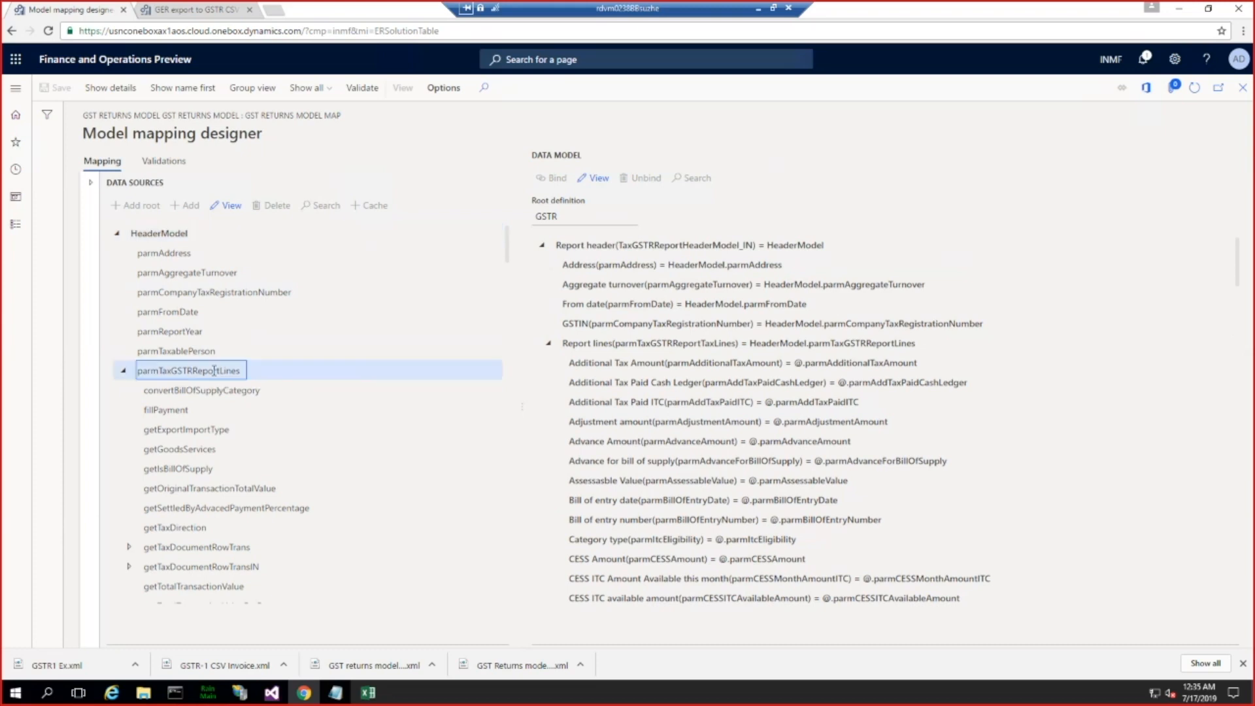
scroll(195, 493, "down", 2)
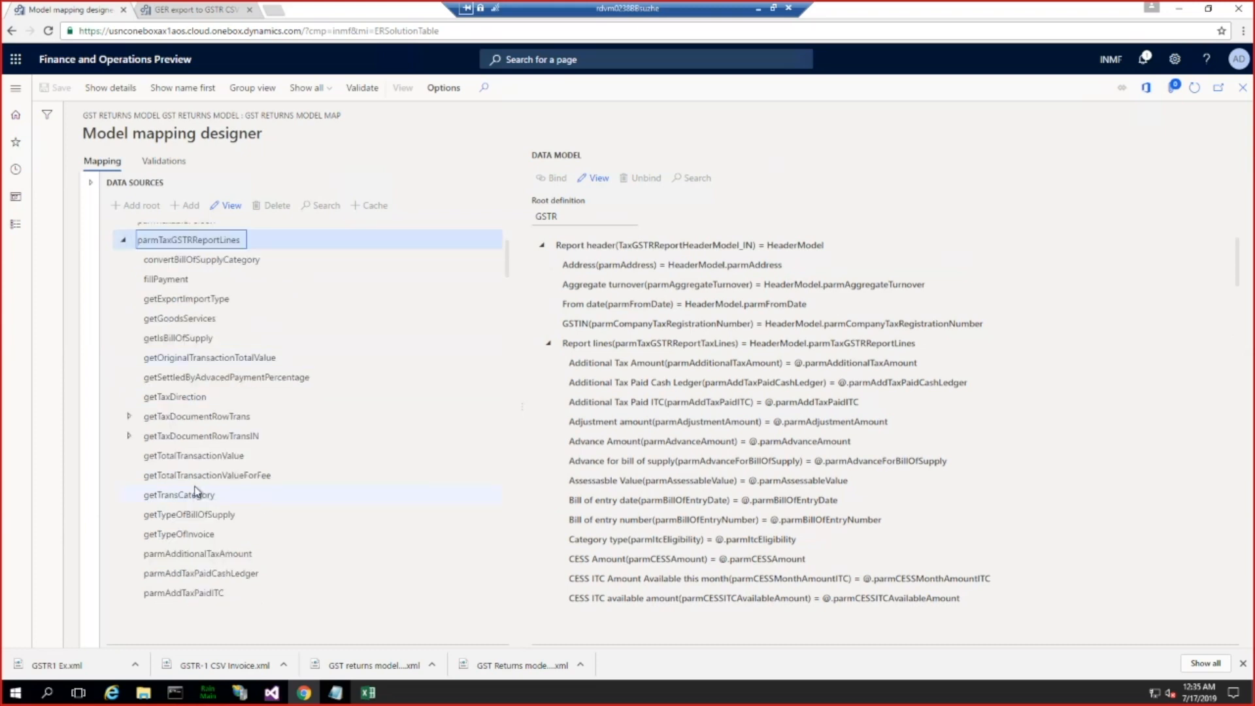
scroll(196, 492, "down", 3)
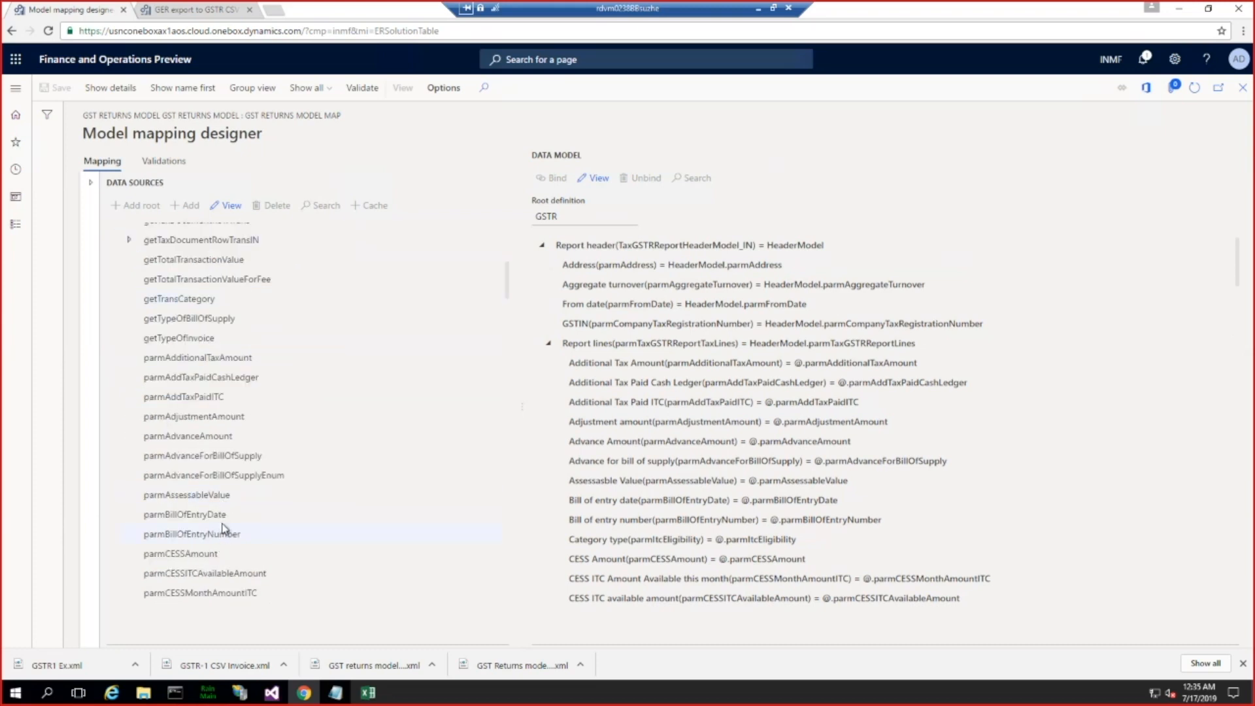
scroll(223, 528, "down", 5)
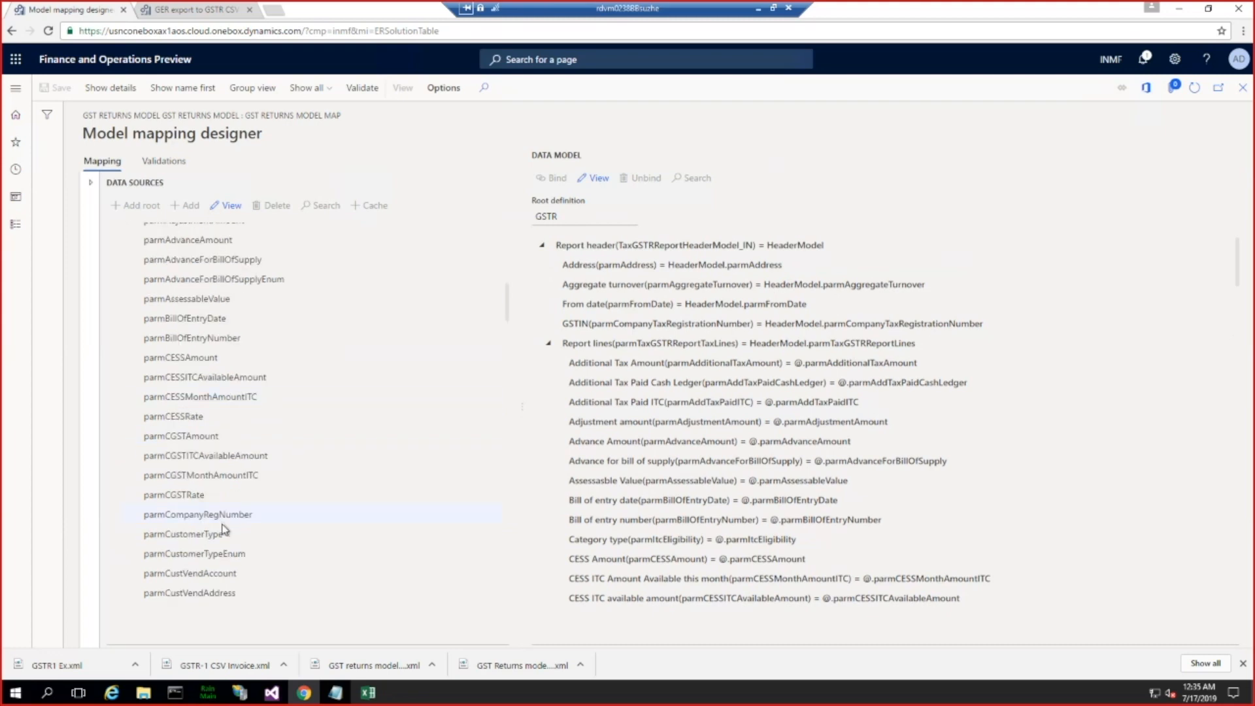
scroll(223, 529, "down", 1)
scroll(222, 523, "down", 5)
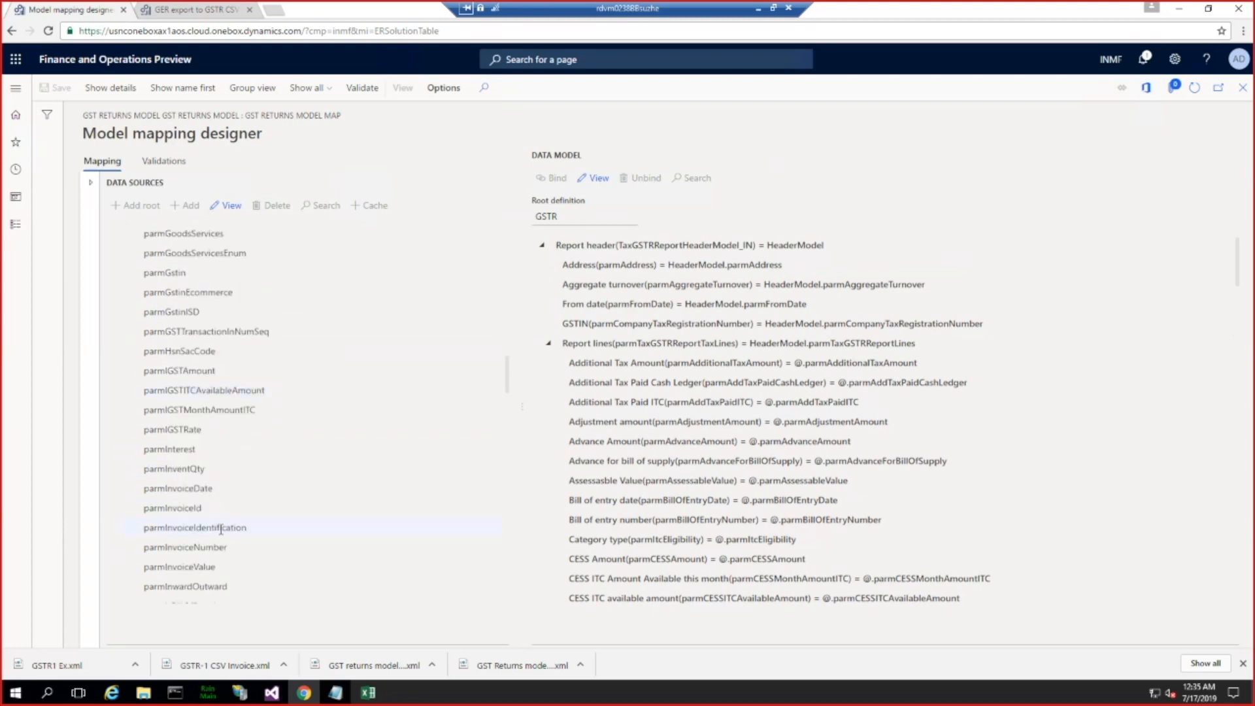
left_click(181, 549)
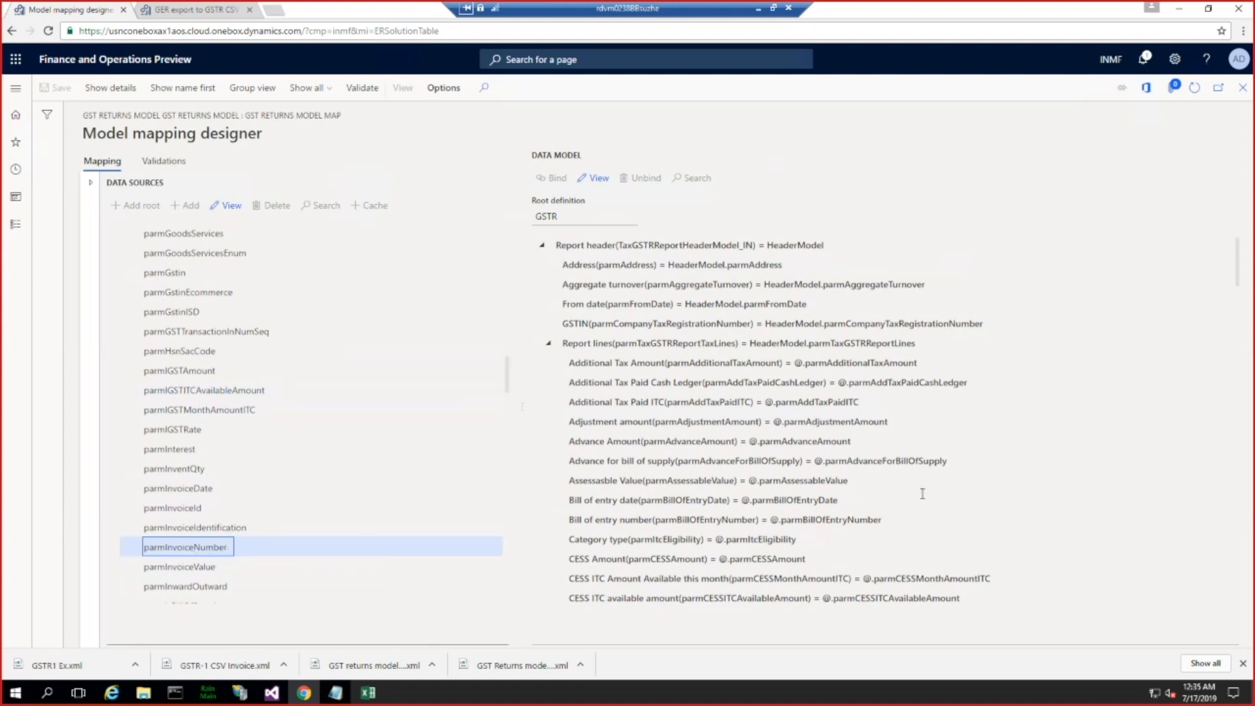
Step: Check the "How GSTR work" slide, then switch to Visual Studio and collapse the CustInvoiceLine table in the Application Explorer
key("alt+Tab")
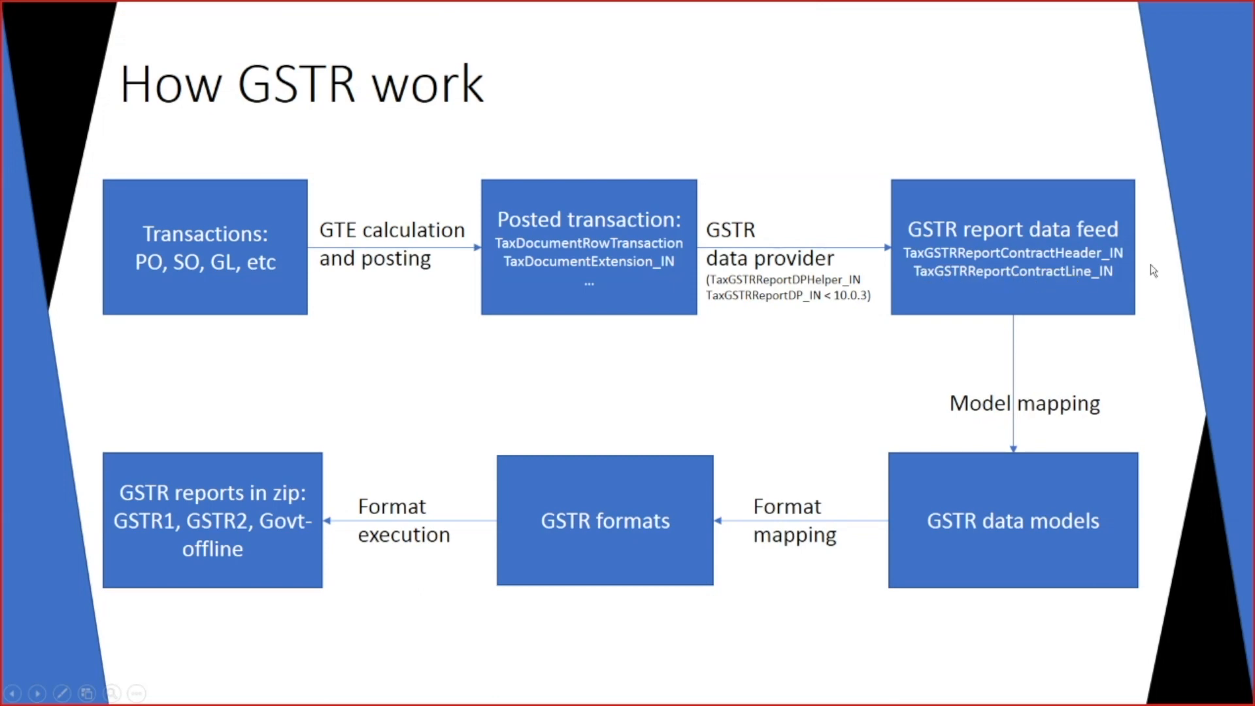
key("alt+Tab")
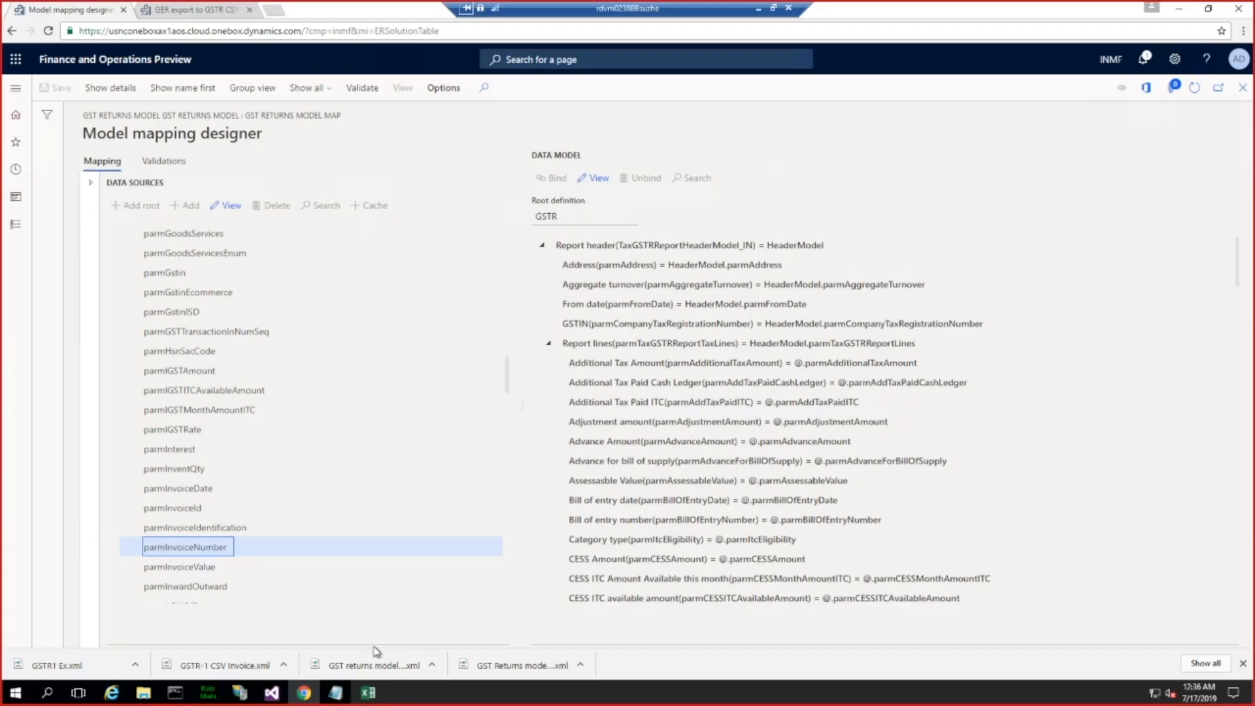
left_click(273, 698)
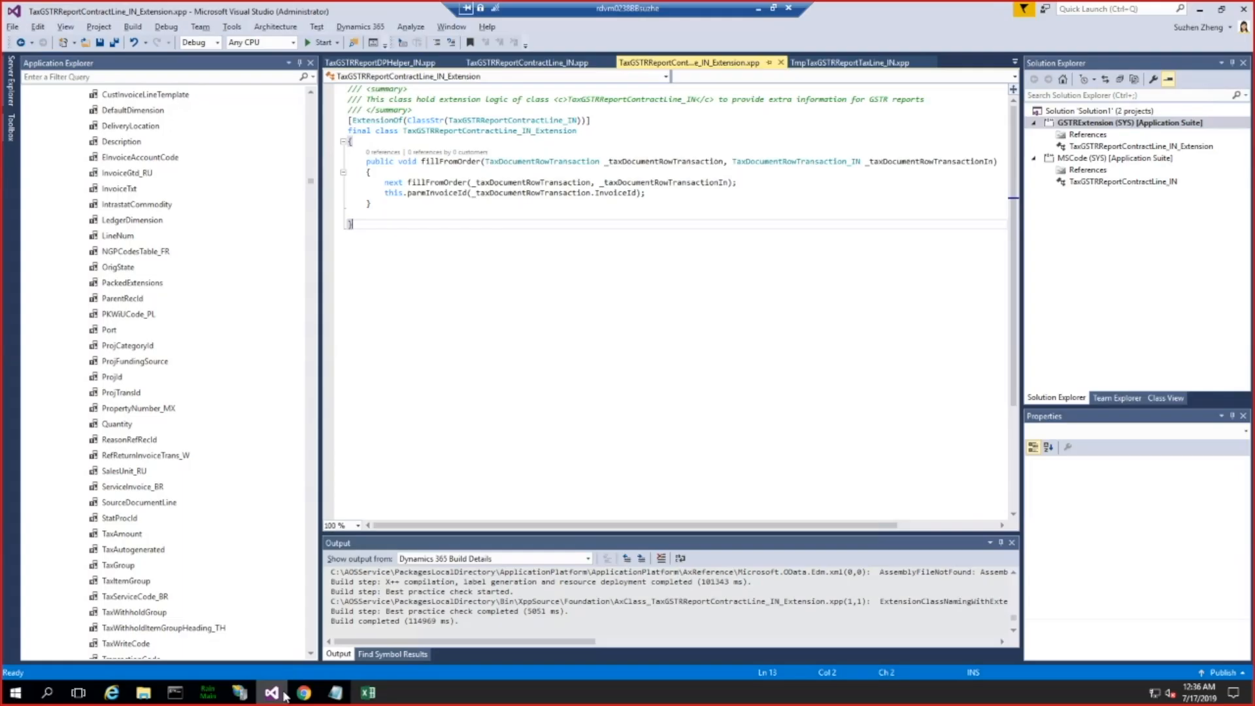
left_click(112, 364)
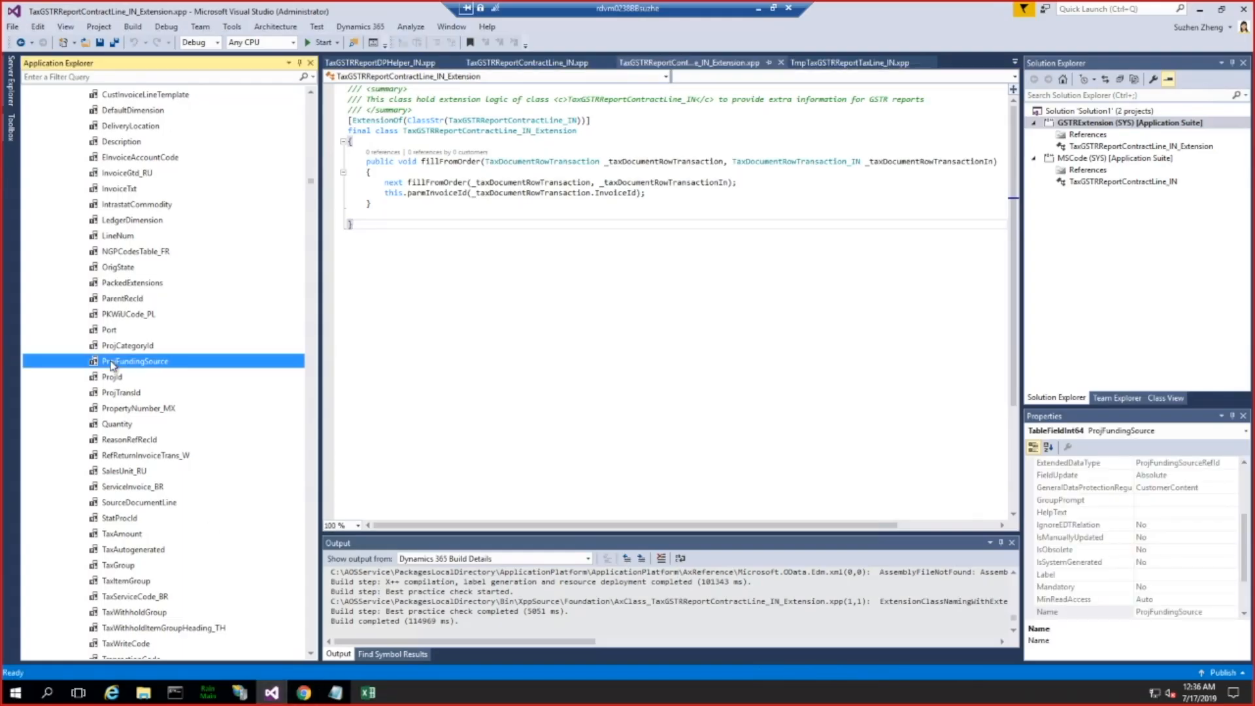
key("Left")
key("Left")
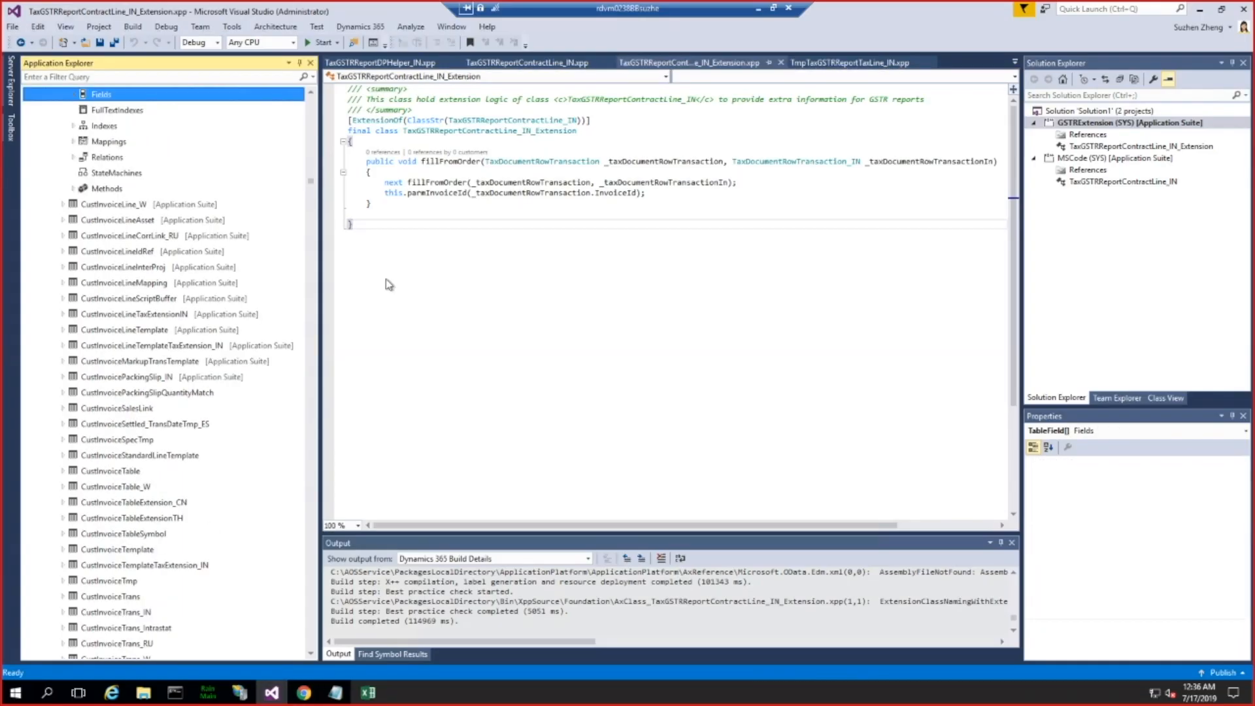
key("Left")
key("Left")
left_click(699, 66)
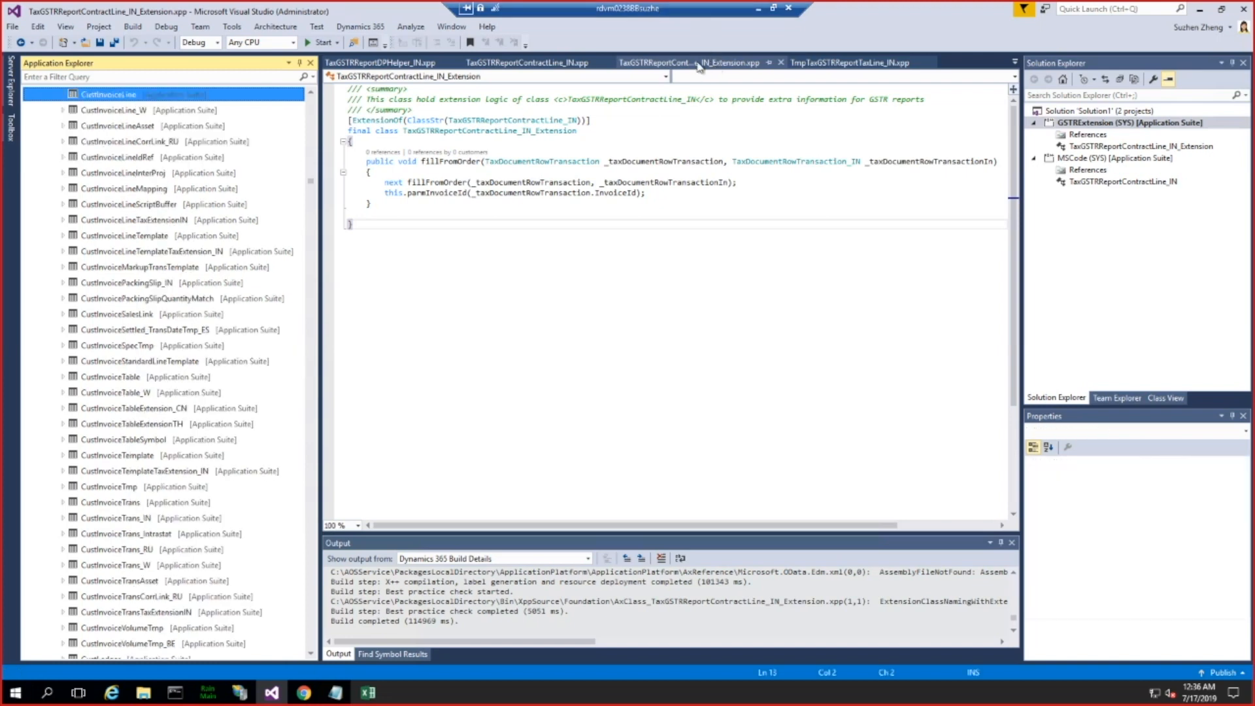
Step: Open the TaxGSTRReportContractLine_IN class code and go to its parmInvoiceNumber method
left_click(525, 63)
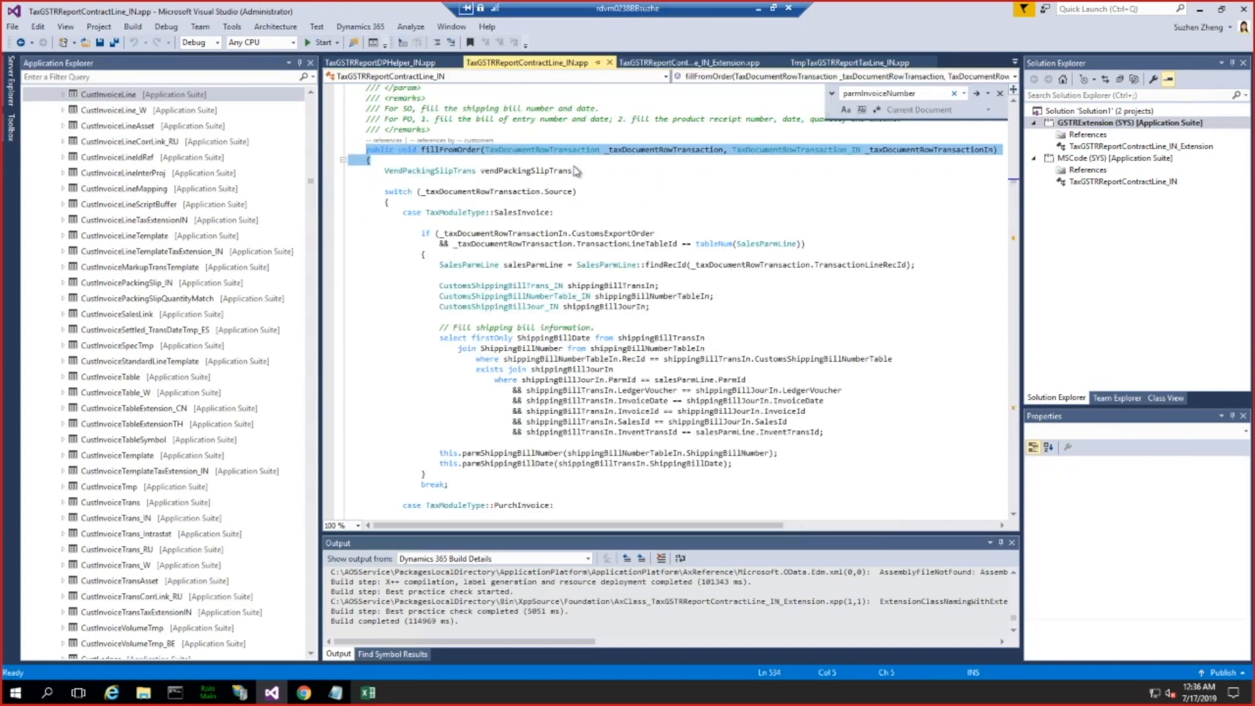
left_click(751, 77)
scroll(118, 197, "down", 10)
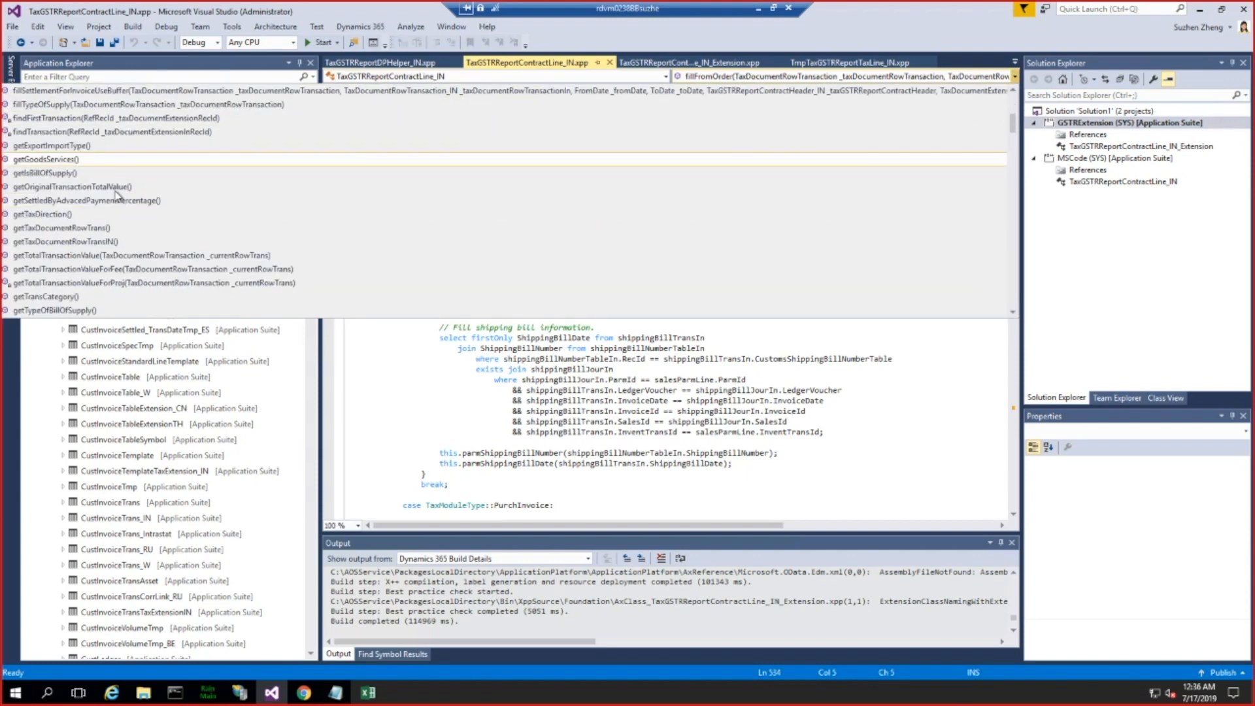
scroll(117, 195, "down", 8)
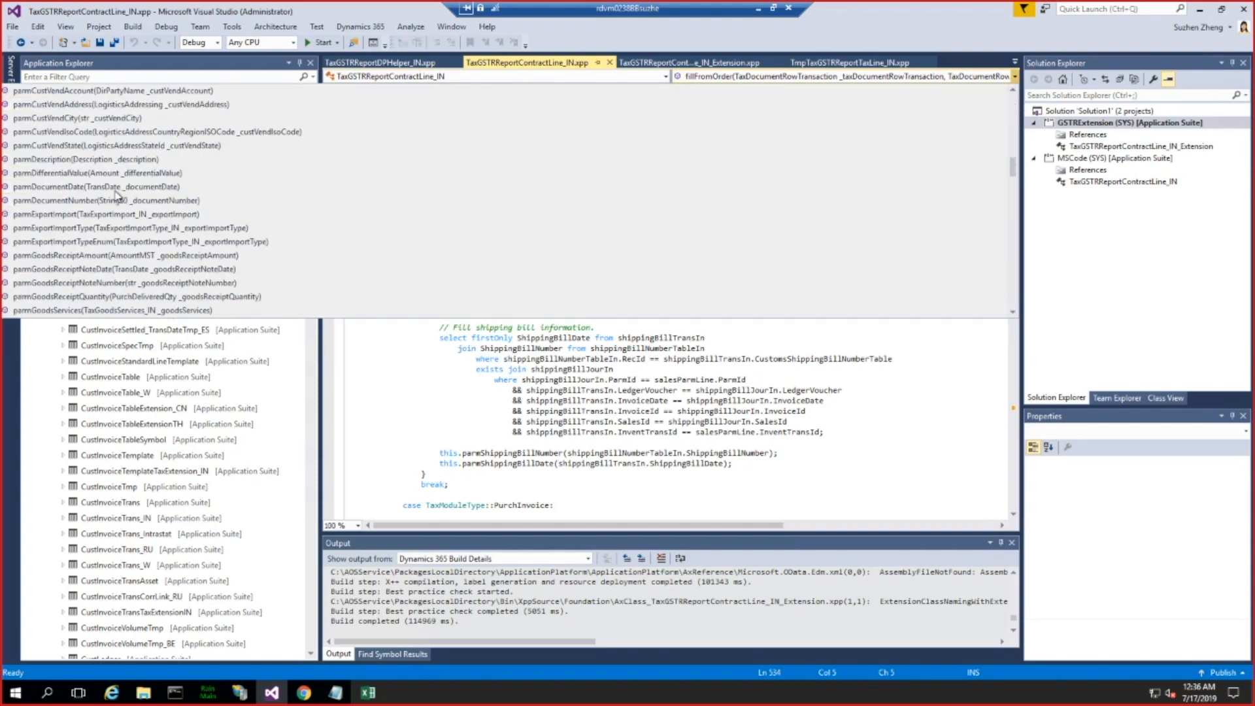
scroll(117, 194, "down", 4)
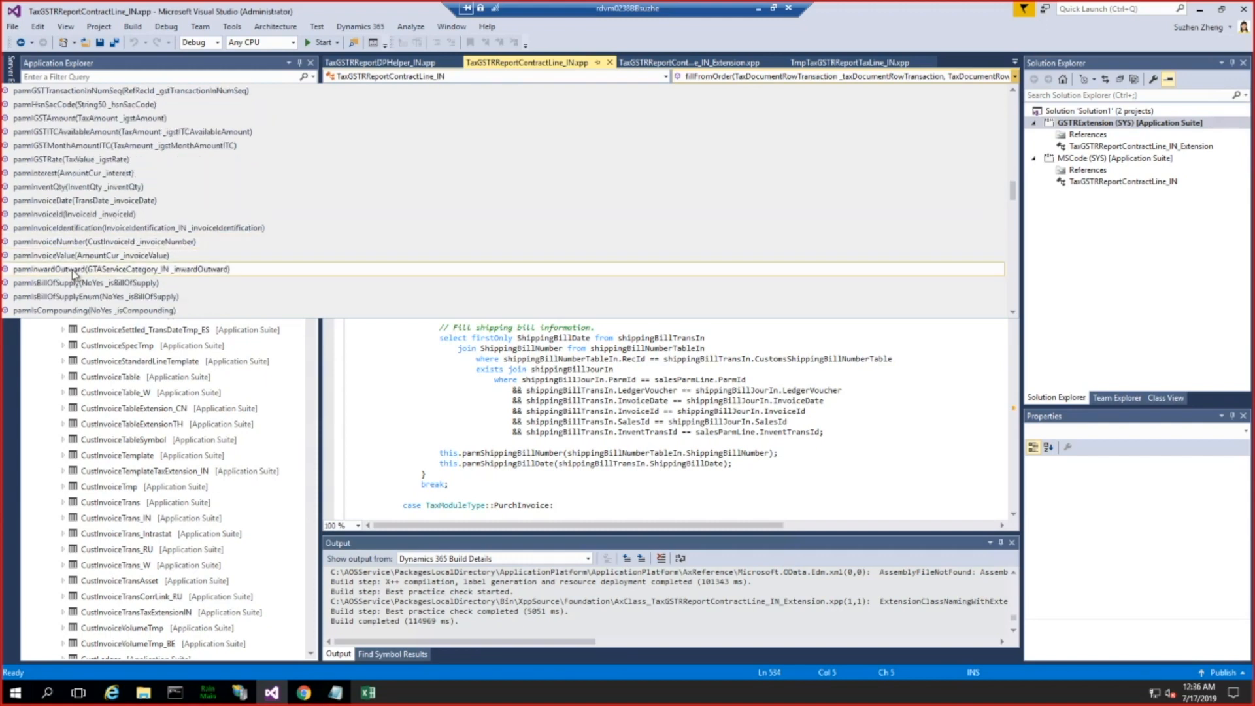
left_click(60, 242)
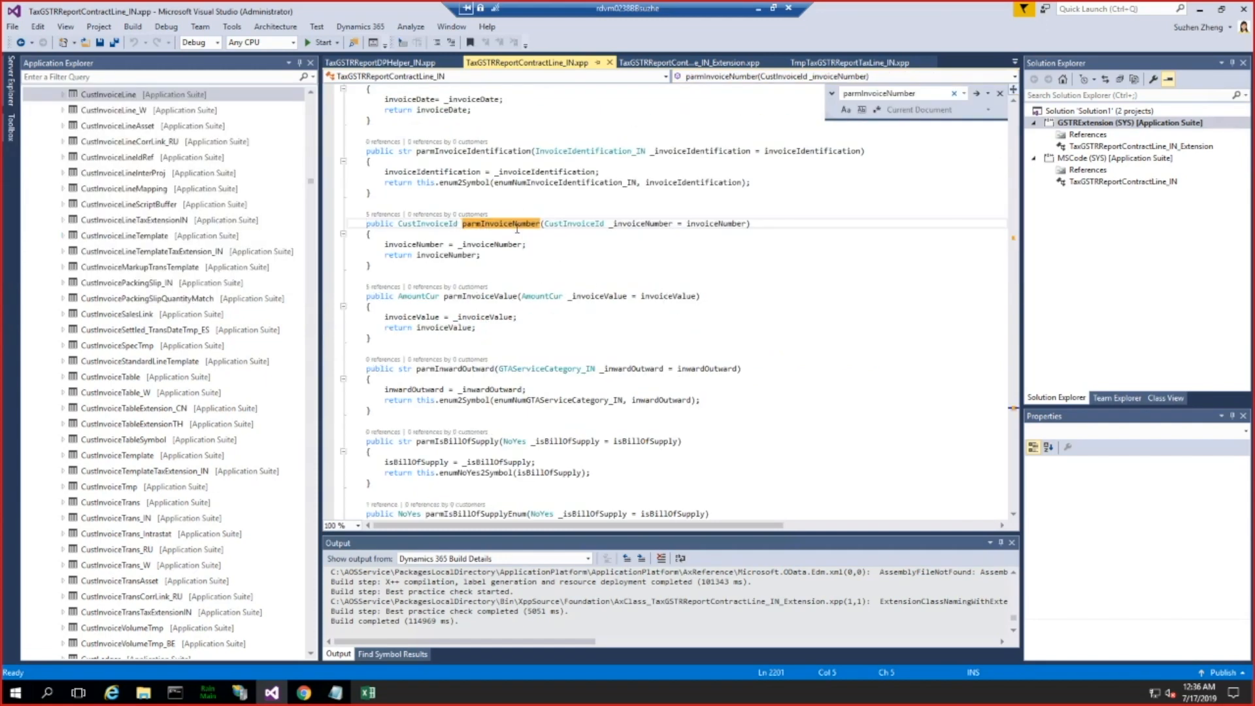
Step: Find all references to parmInvoiceNumber and inspect the value passed to it in fillModelLines of TaxGSTRReportDP_IN
right_click(517, 226)
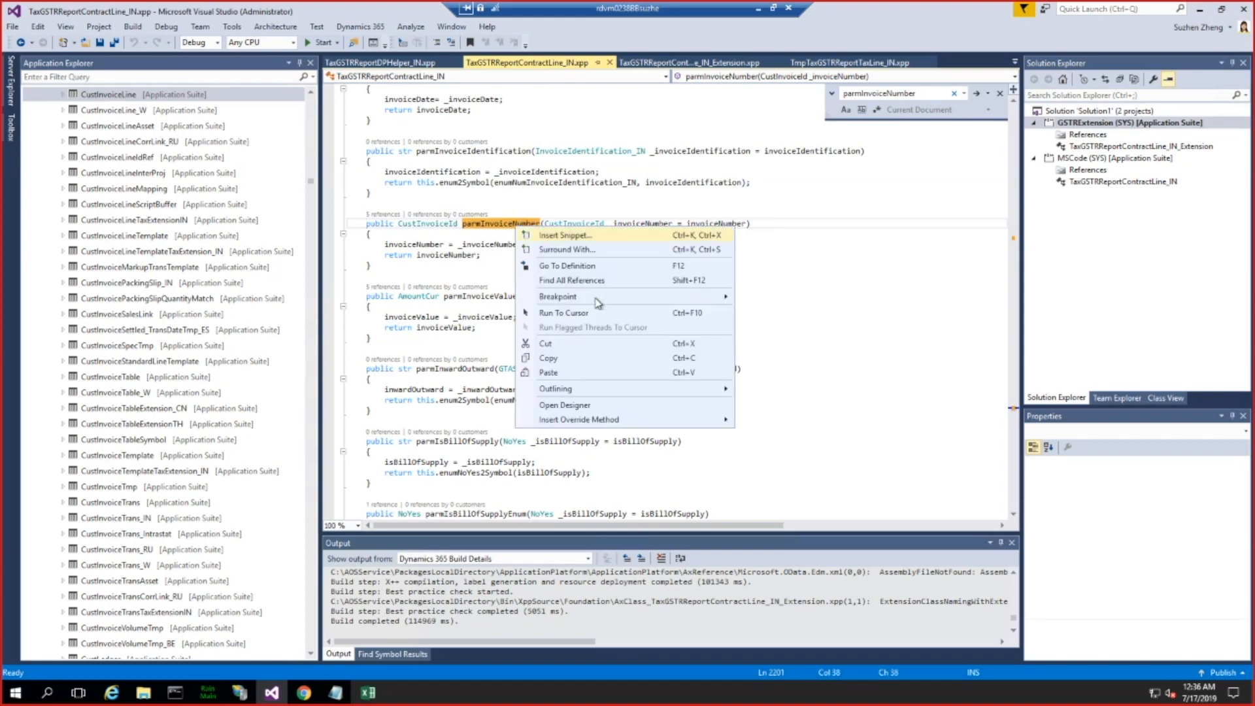
left_click(582, 278)
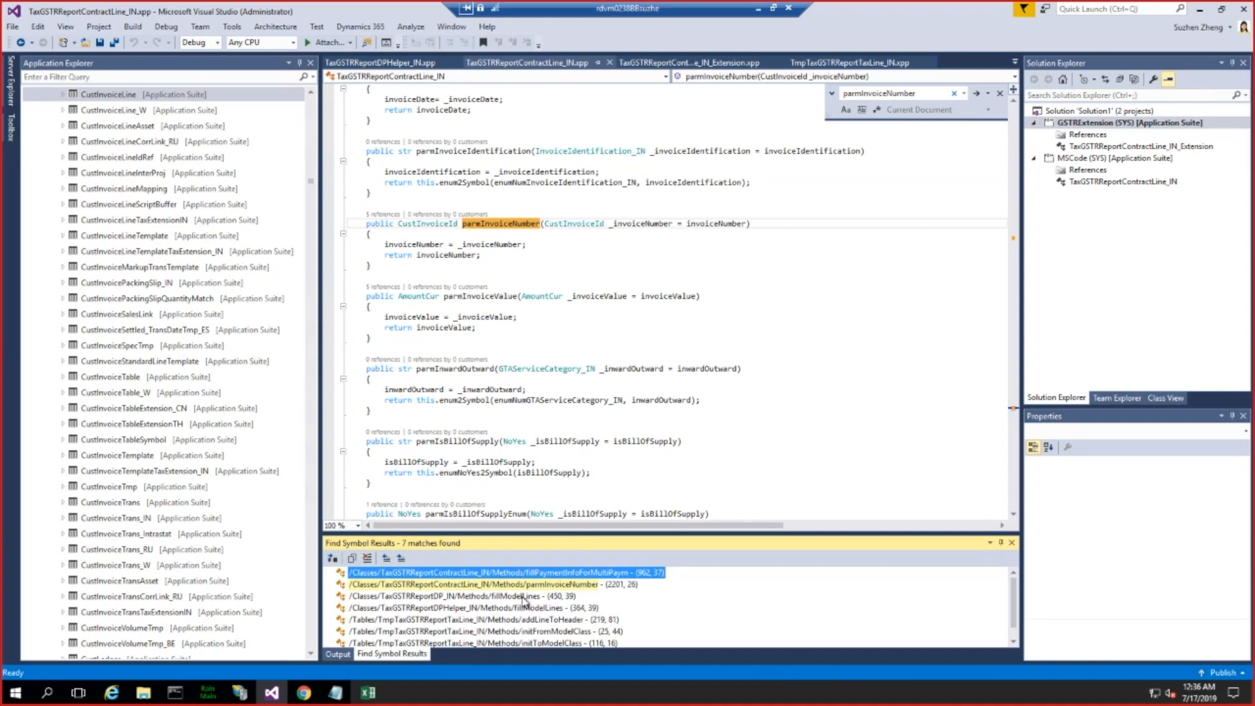
double_click(522, 596)
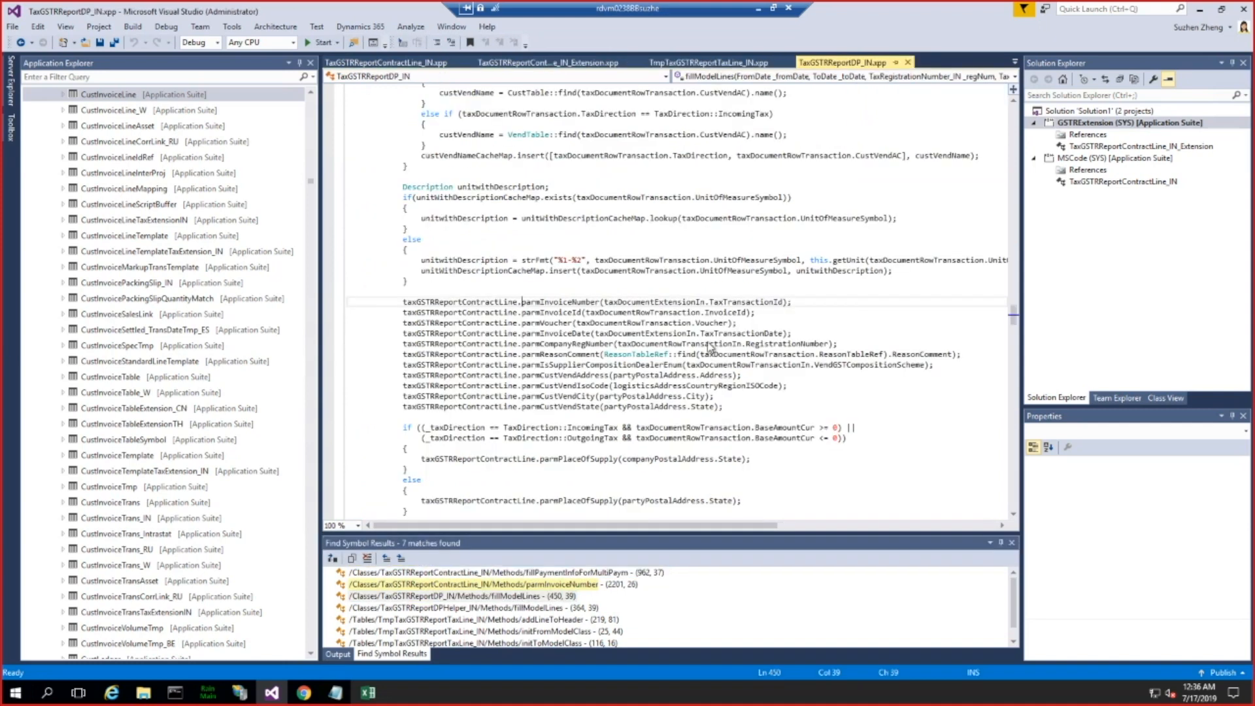
double_click(659, 301)
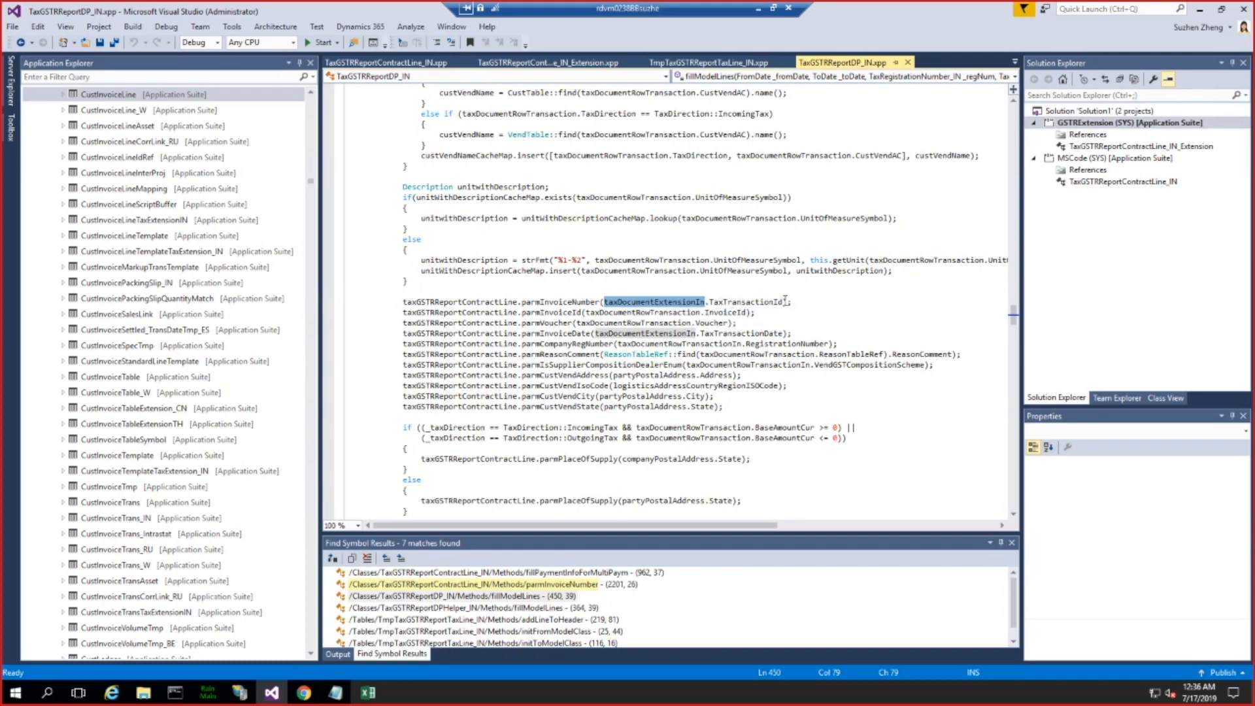
left_click_drag(783, 301, 712, 302)
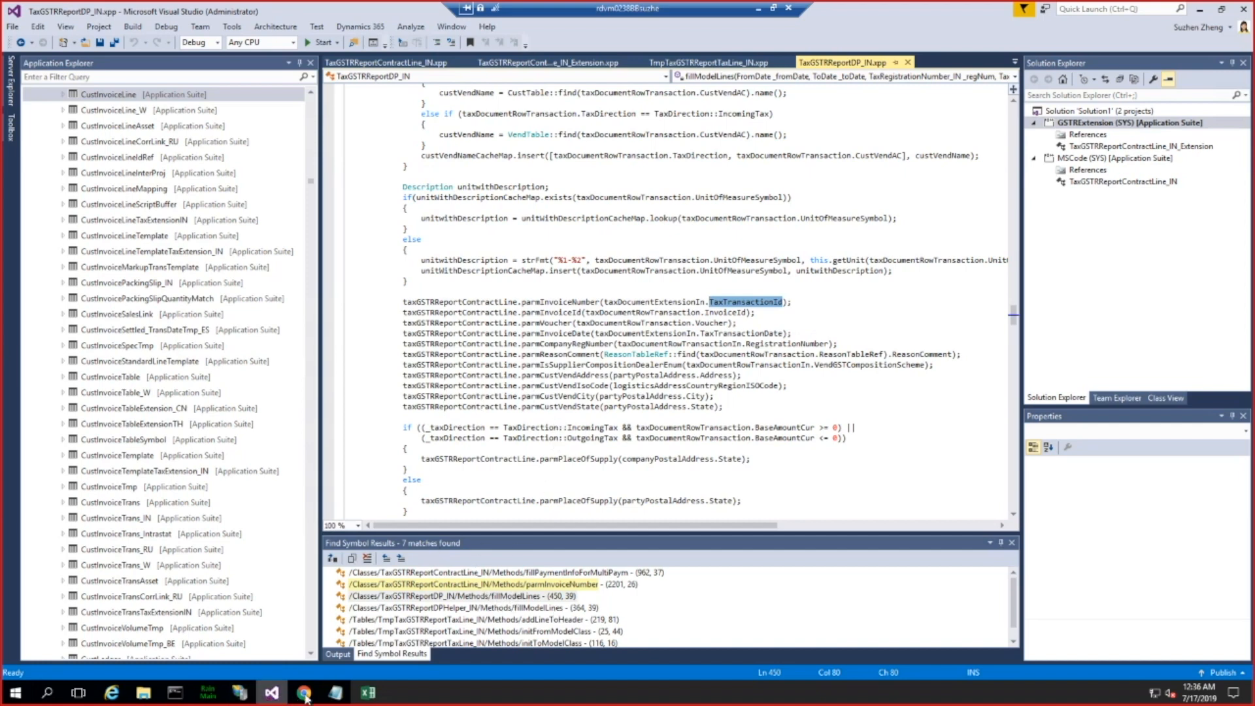
Step: Return to Finance and Operations in Chrome, close the model mapping pages, and select the GST Returns model configuration
mouse_move(306, 699)
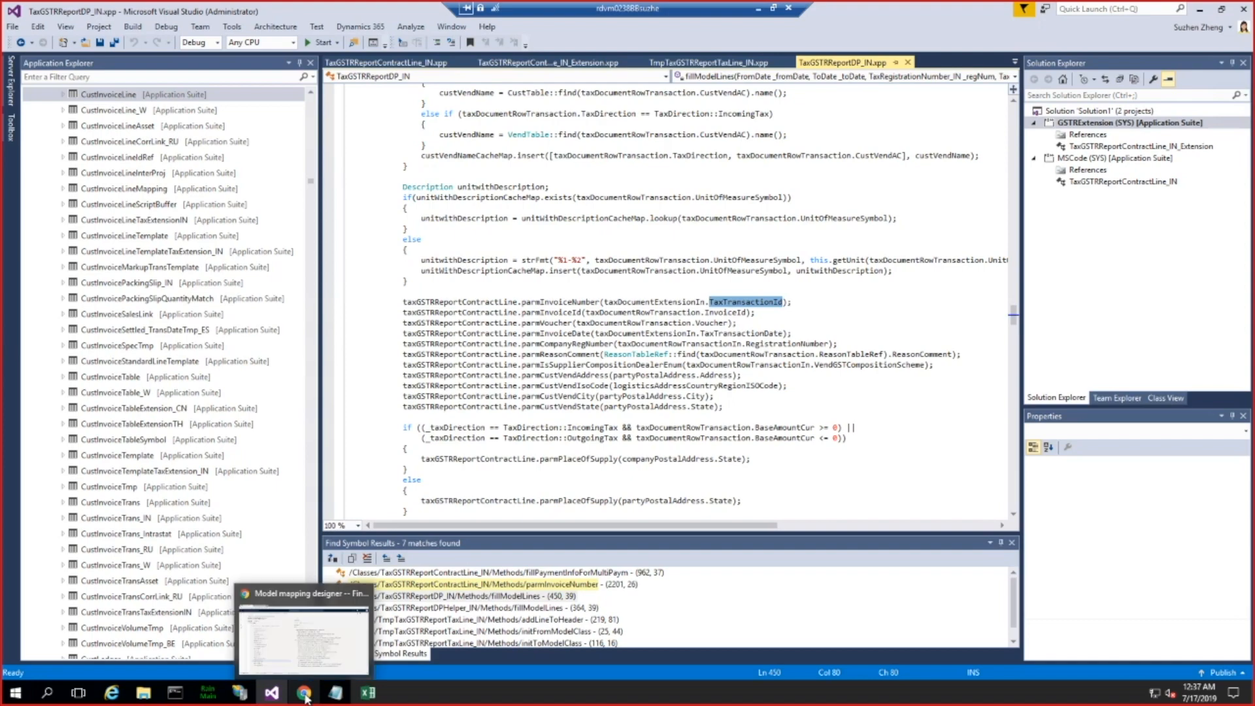
left_click(306, 697)
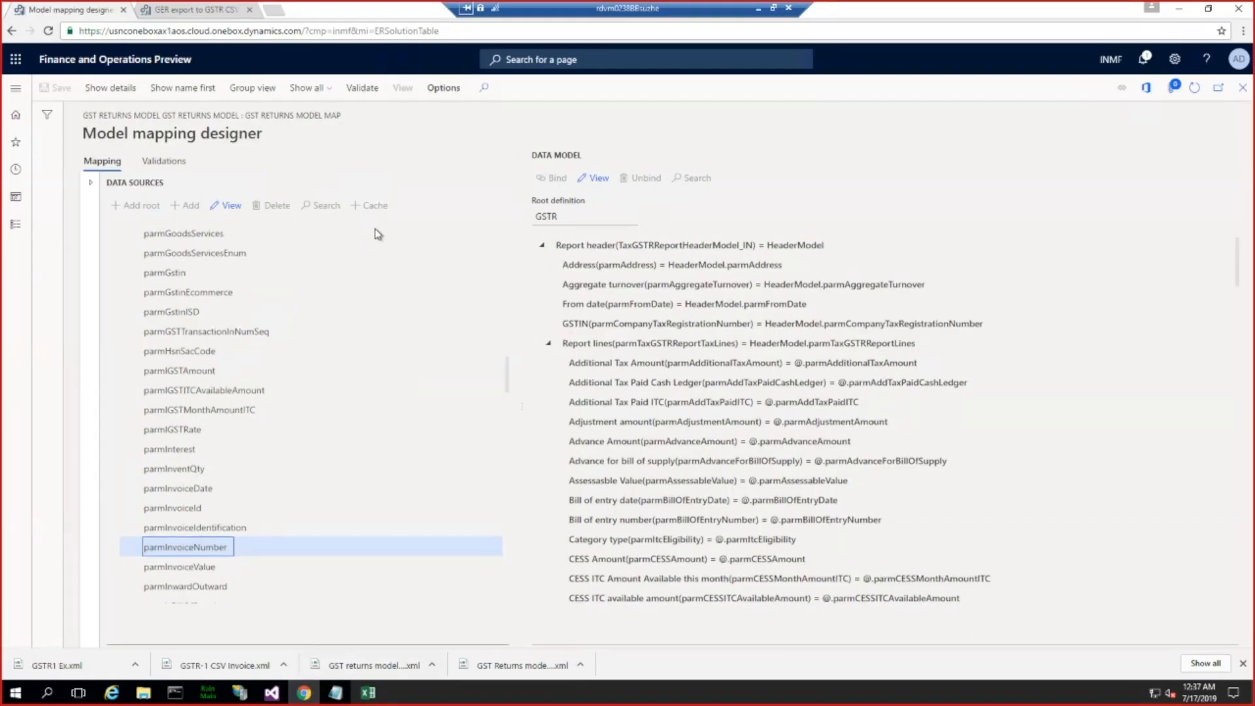
left_click(1243, 90)
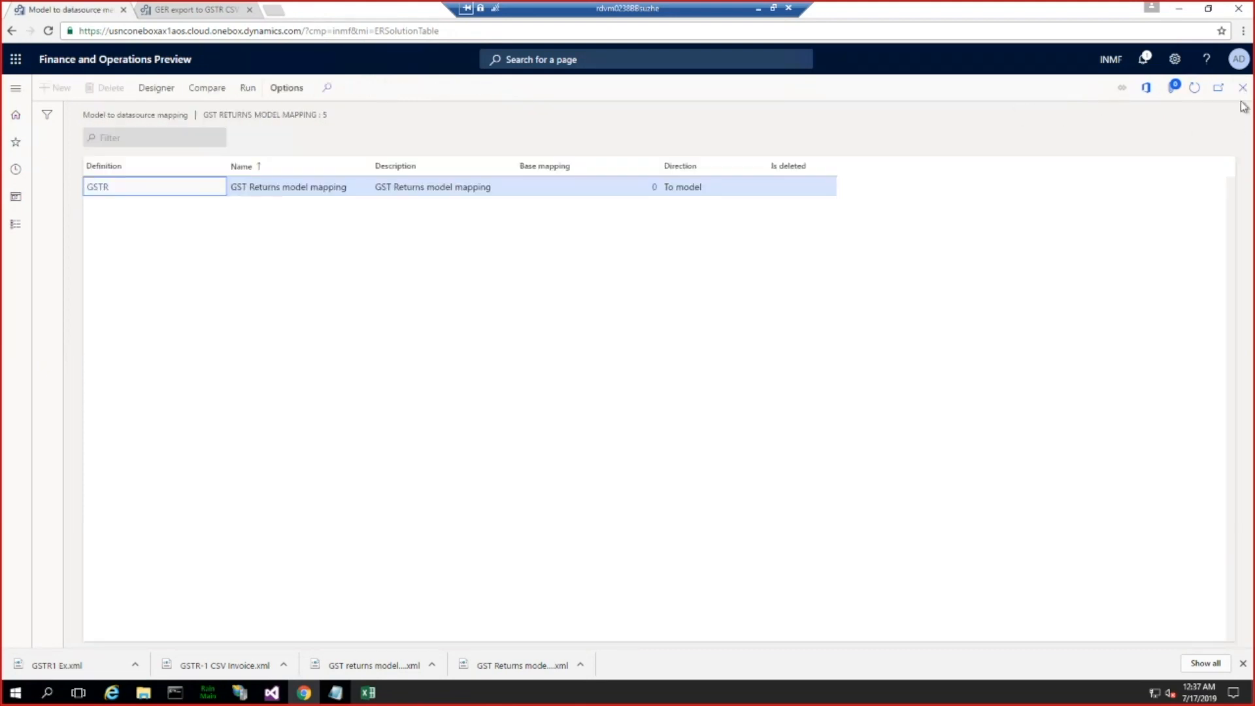
left_click(1242, 89)
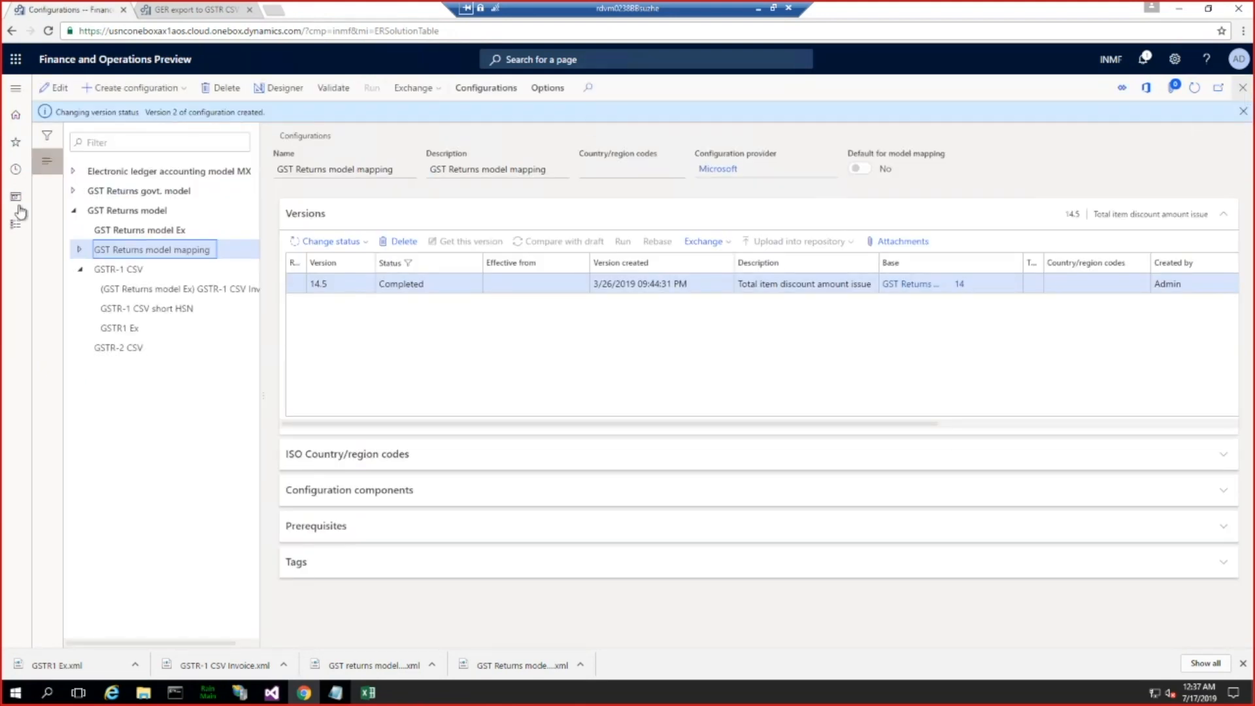
left_click(128, 210)
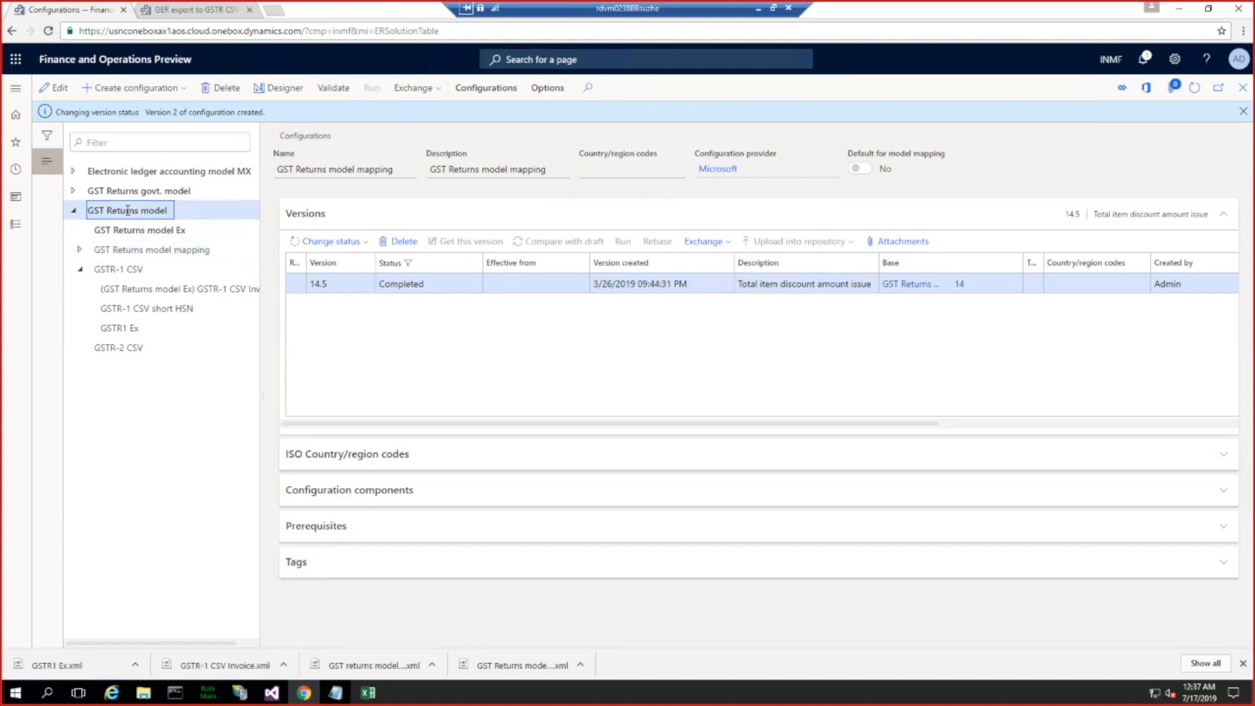
Step: Create a configuration derived from GST Returns model, named "GSTR return model with inoiceId"
left_click(169, 91)
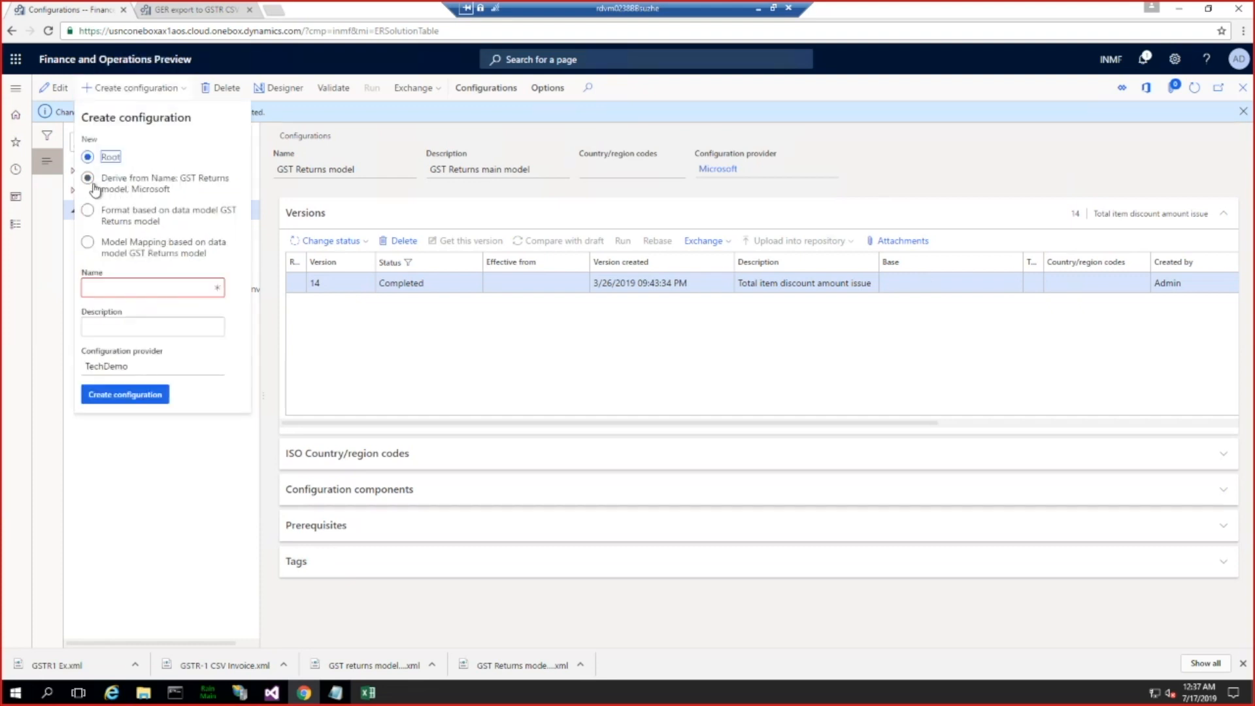
left_click(93, 188)
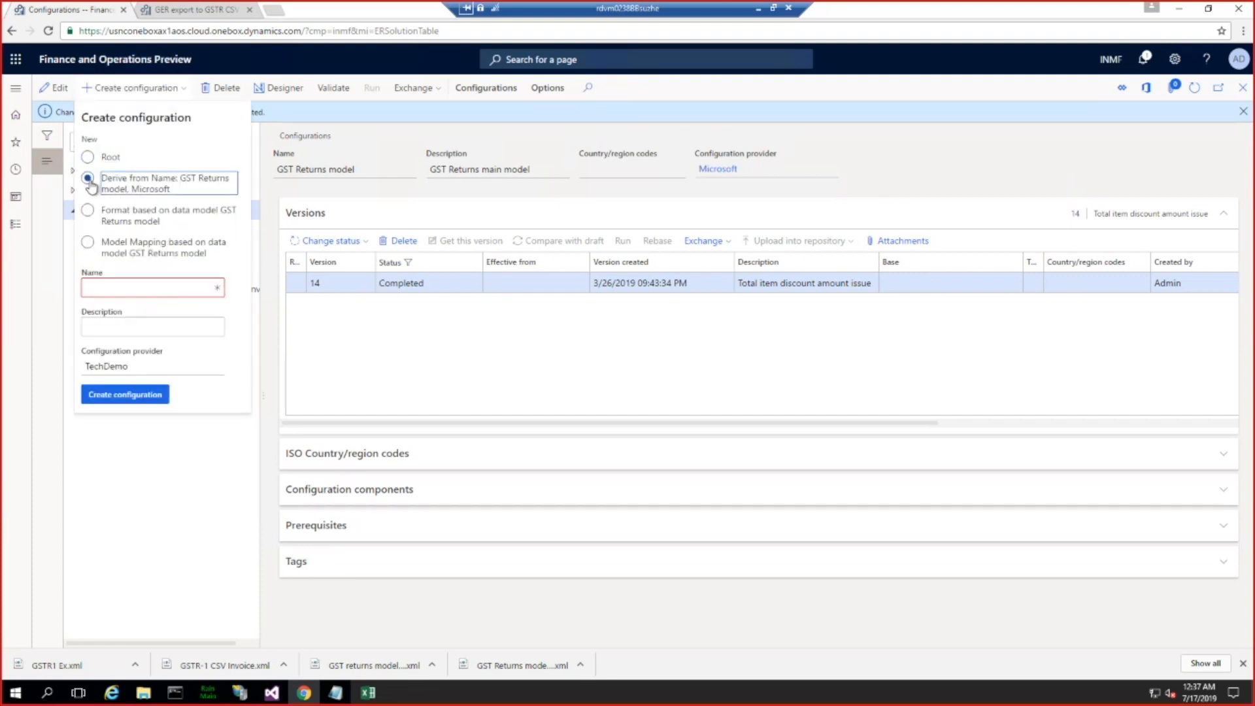
left_click(125, 285)
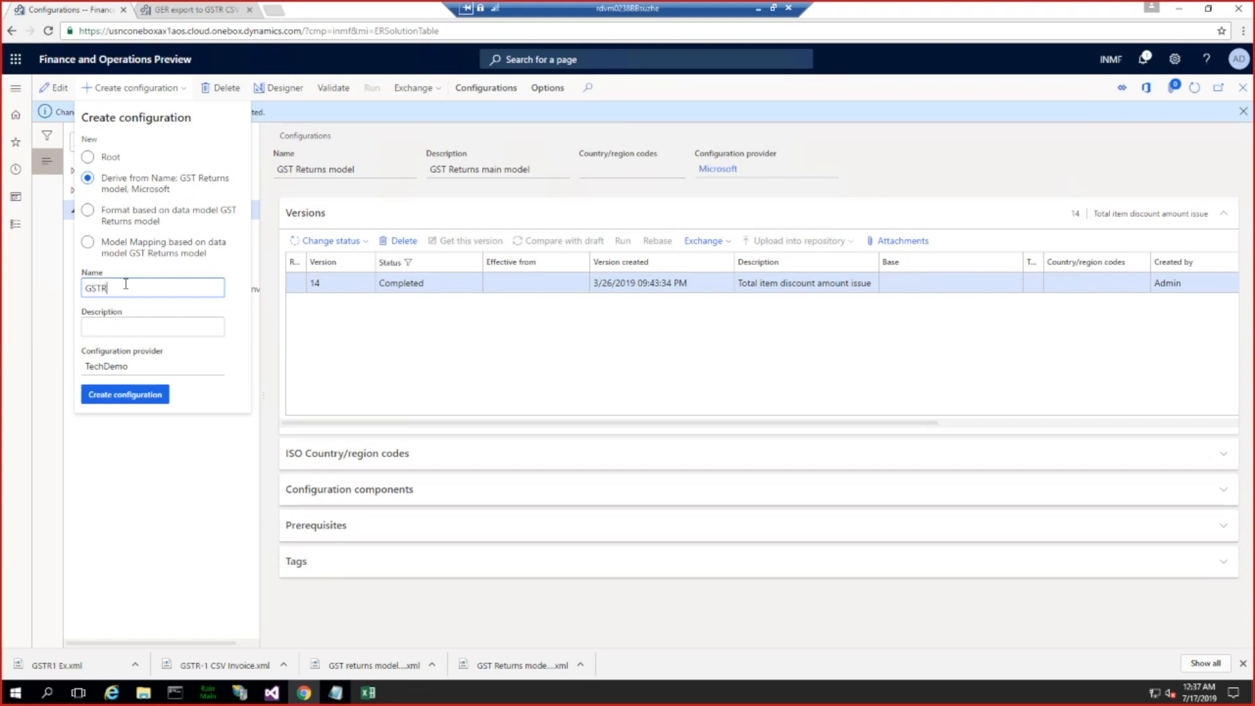
type("return model with inoiceId")
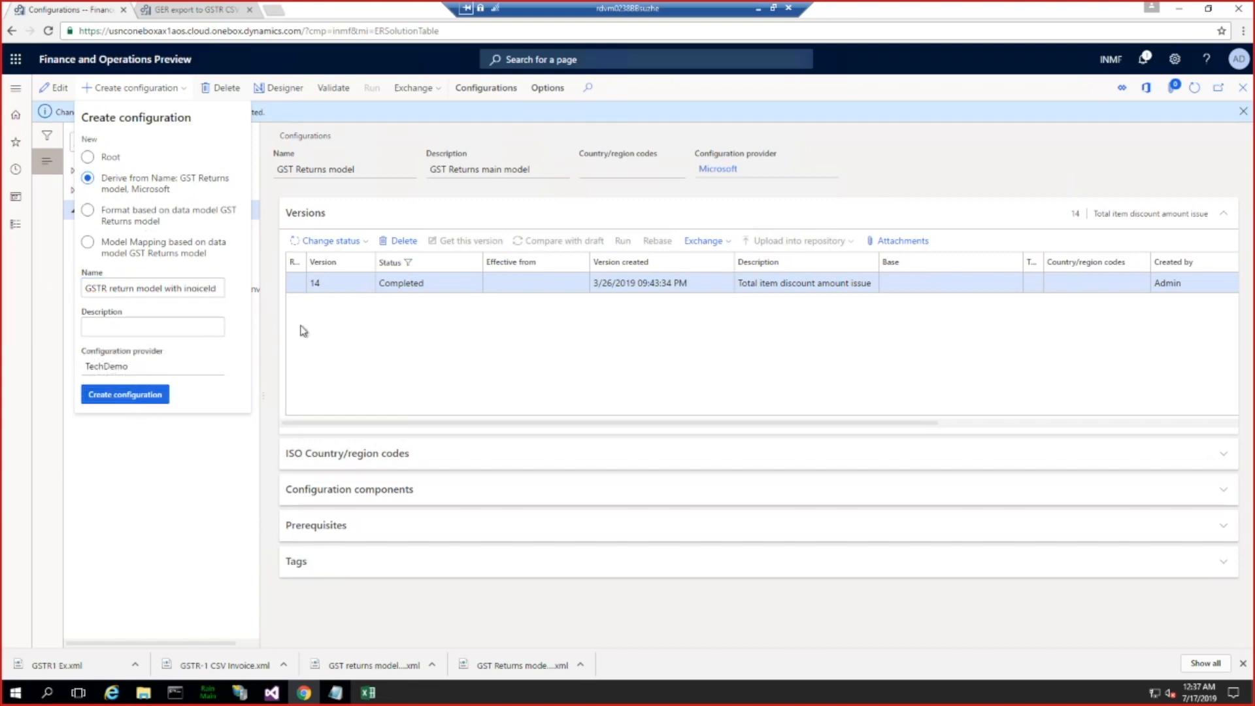
key("Return")
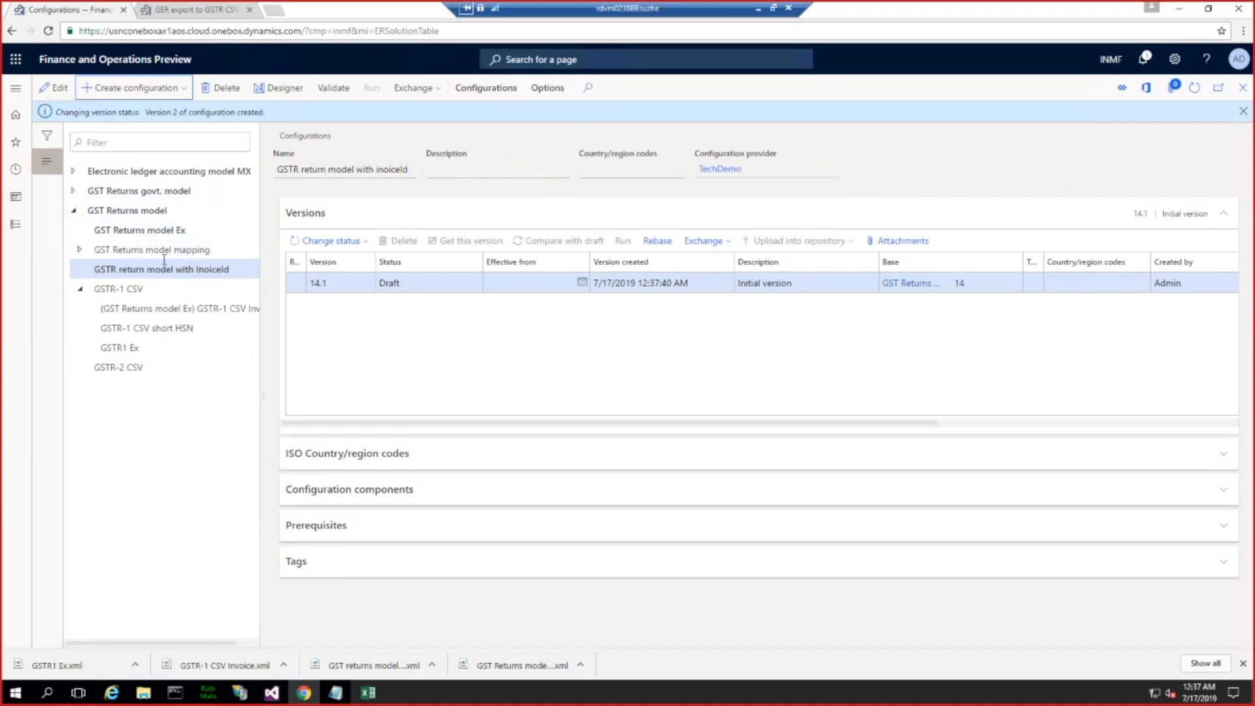
Step: Open the derived model in the designer, expand Report header and Report lines, and select the Report lines node
left_click(279, 89)
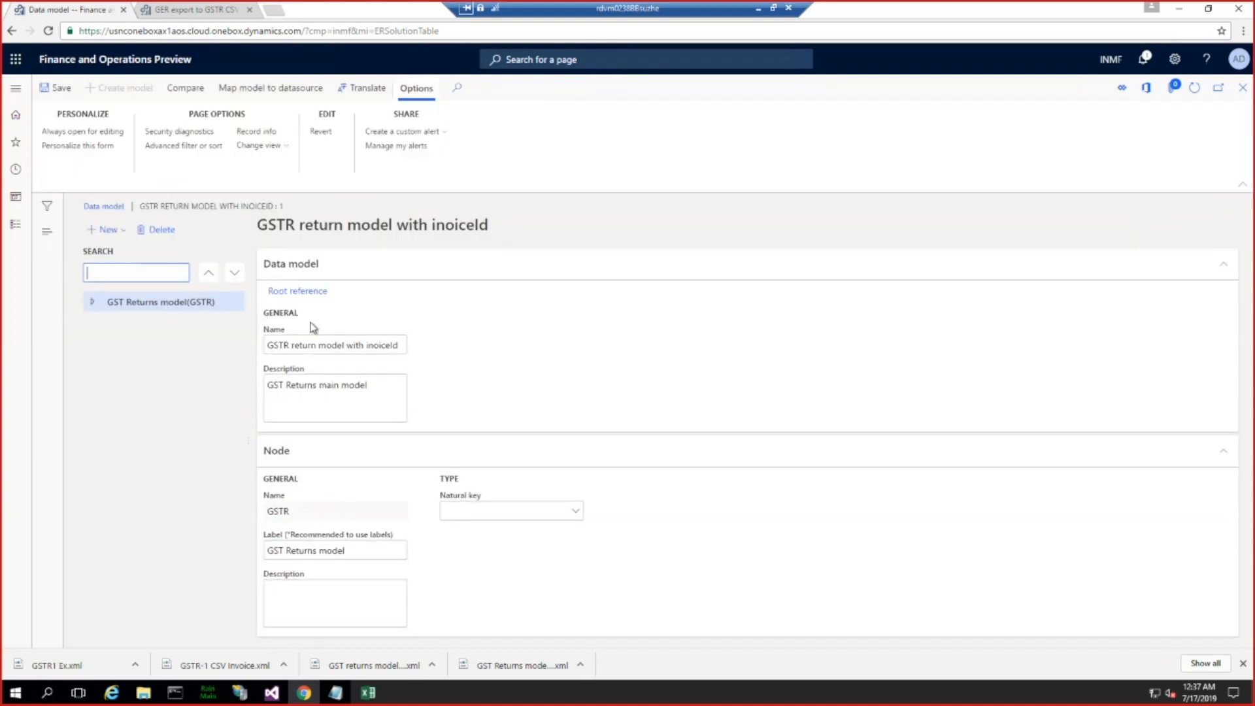
left_click(92, 302)
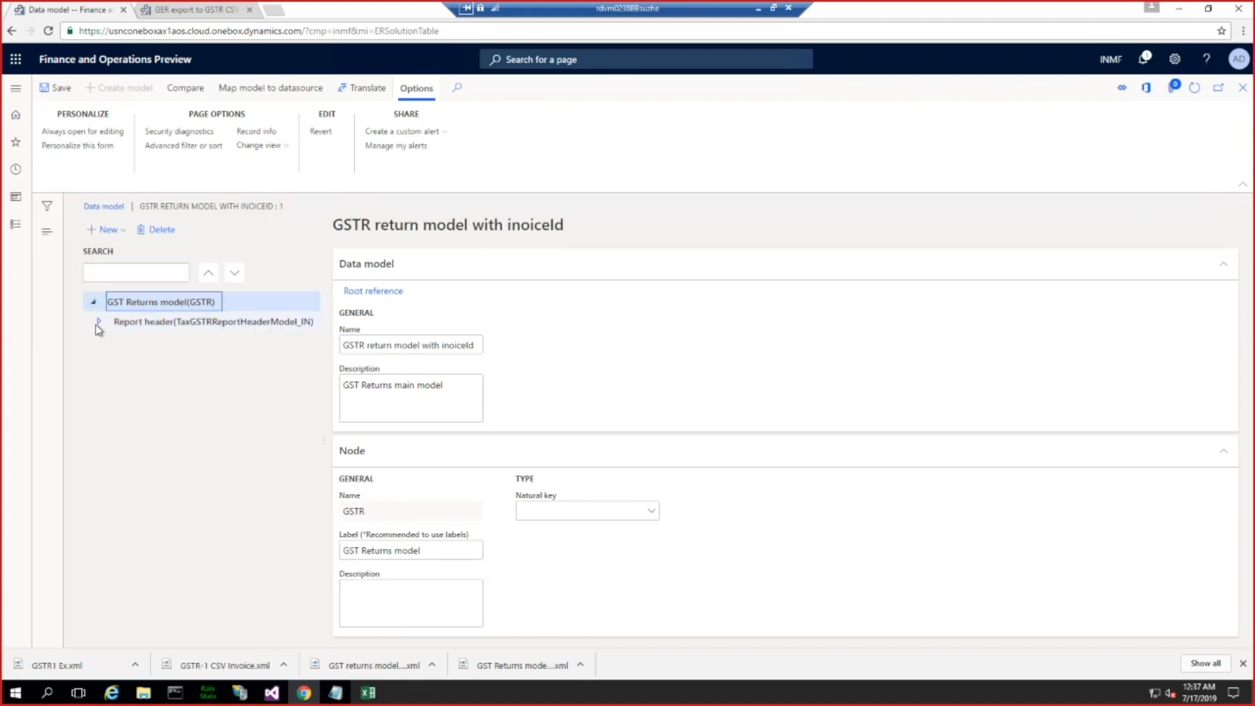
left_click(98, 321)
left_click(107, 420)
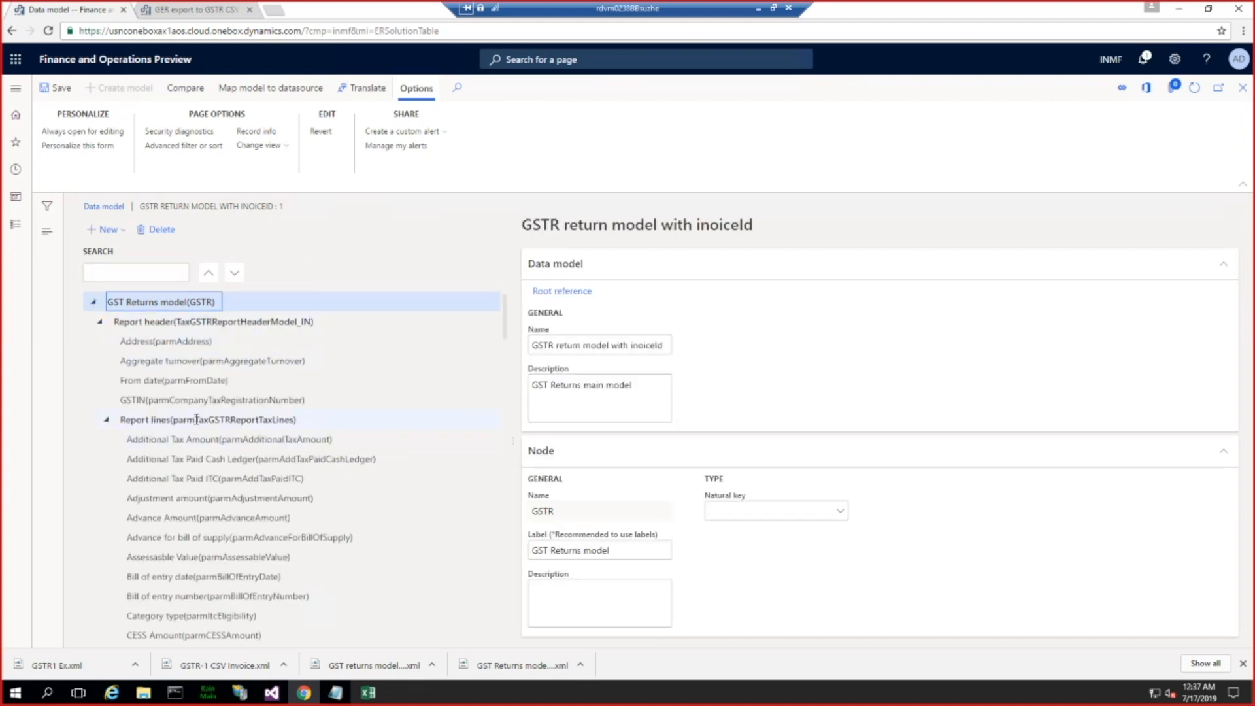
left_click(196, 420)
left_click(106, 229)
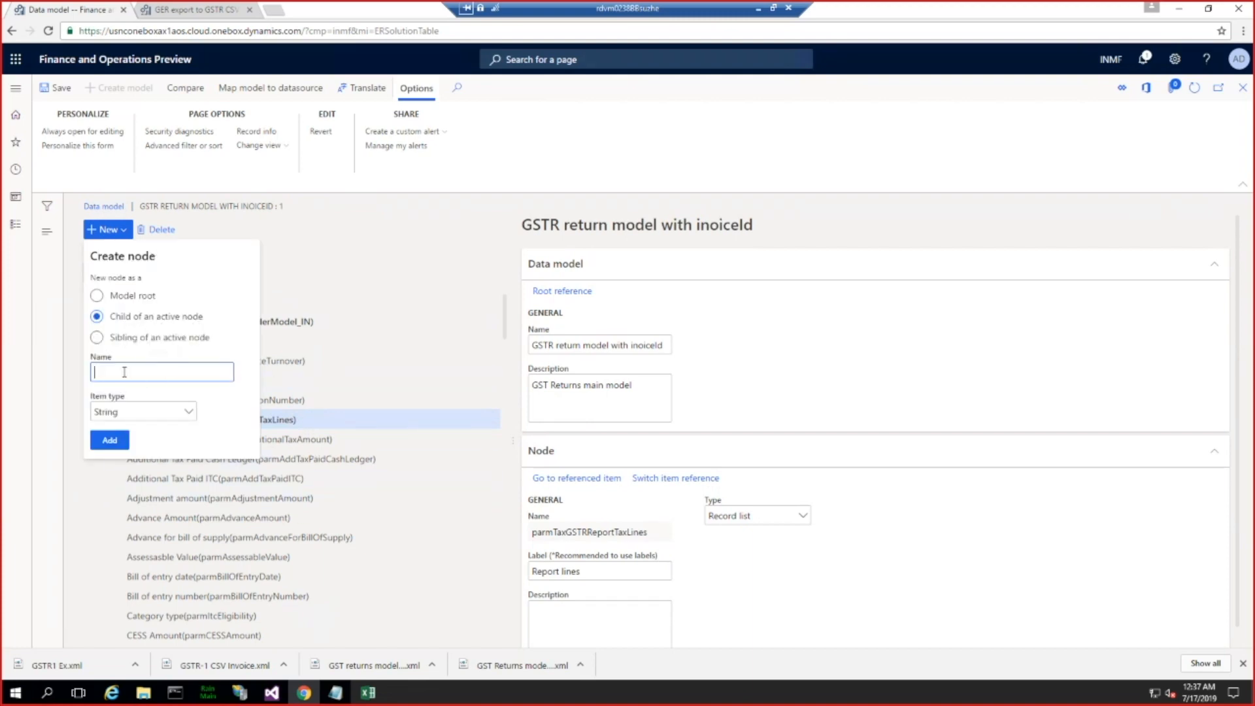
type("Invoice Id in AX")
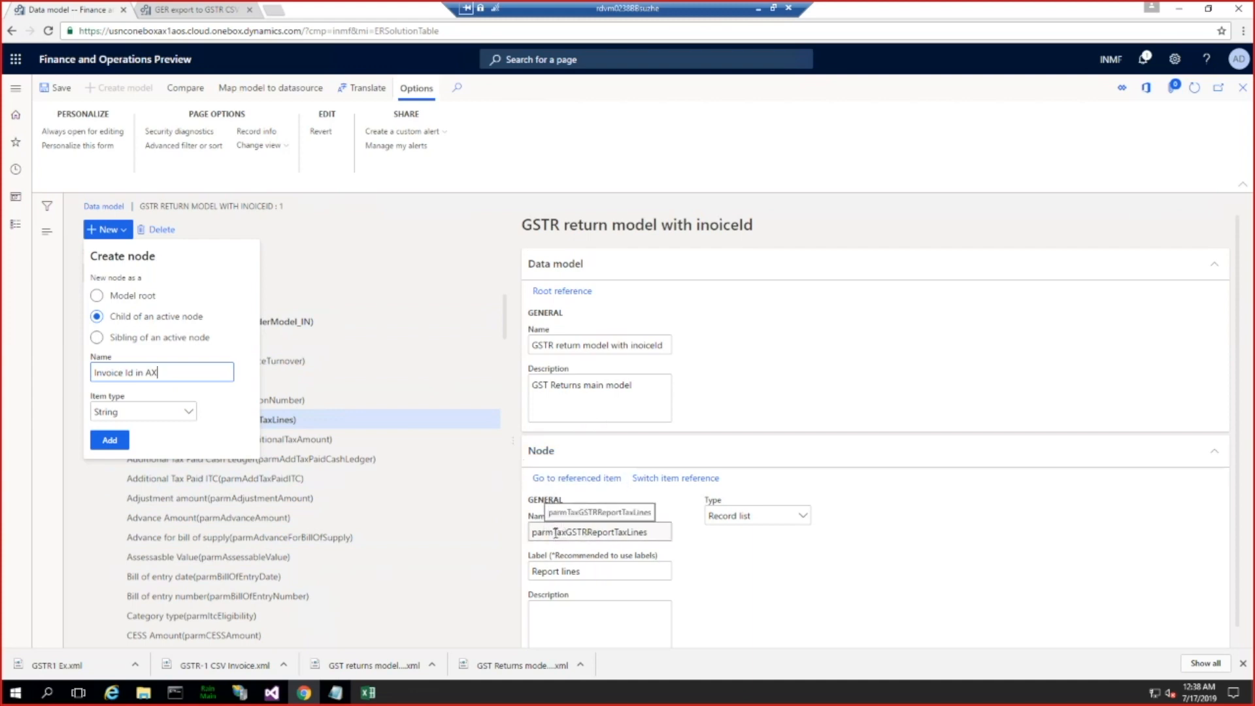
left_click_drag(554, 532, 660, 539)
left_click(1140, 382)
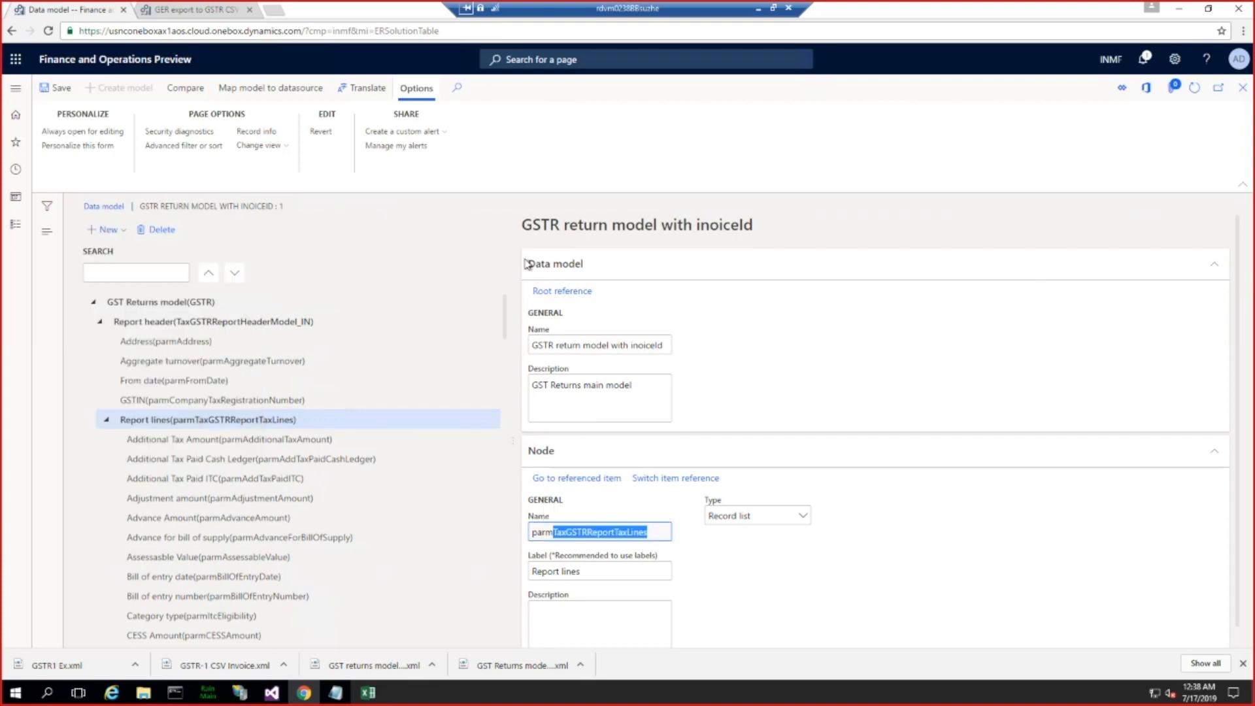
scroll(291, 457, "down", 10)
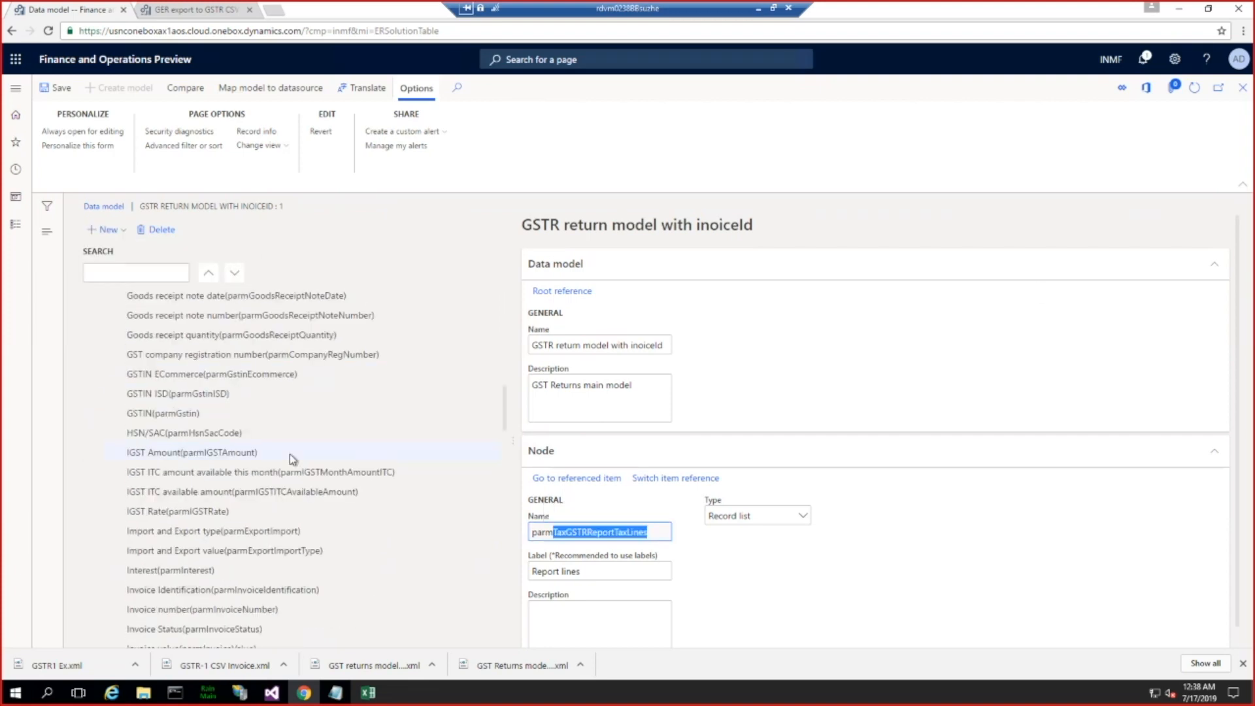
scroll(288, 454, "up", 10)
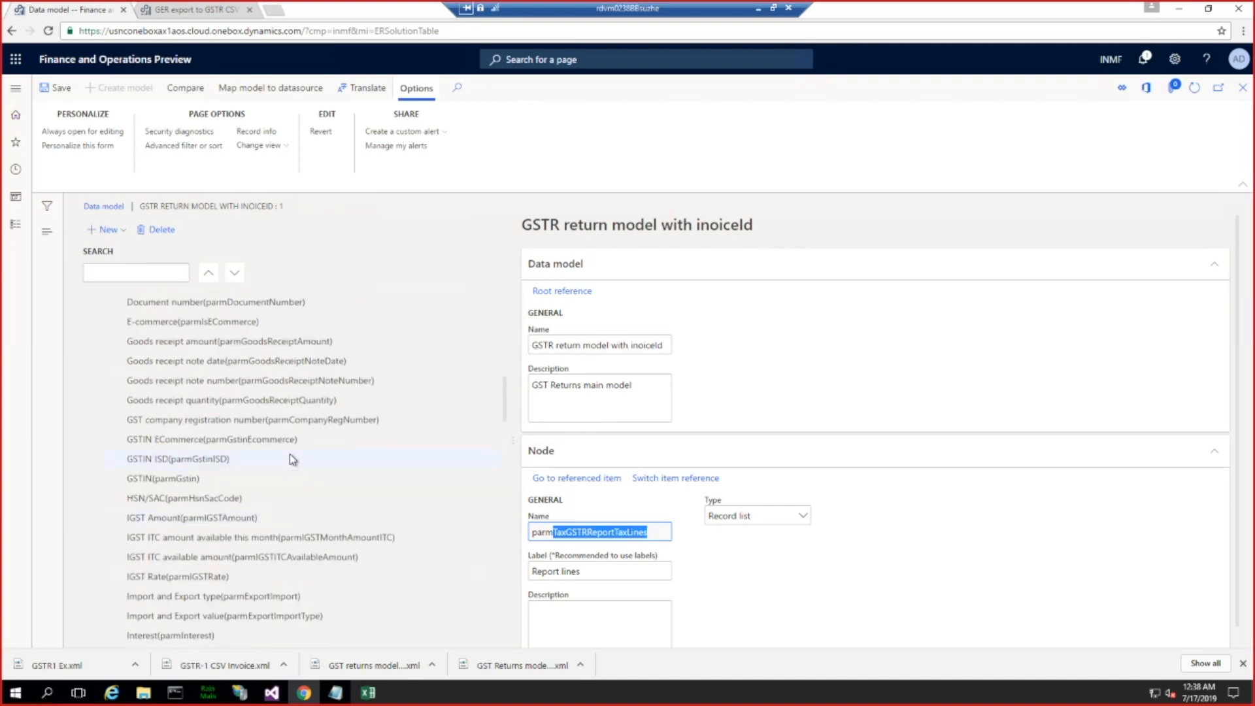
scroll(219, 366, "up", 2)
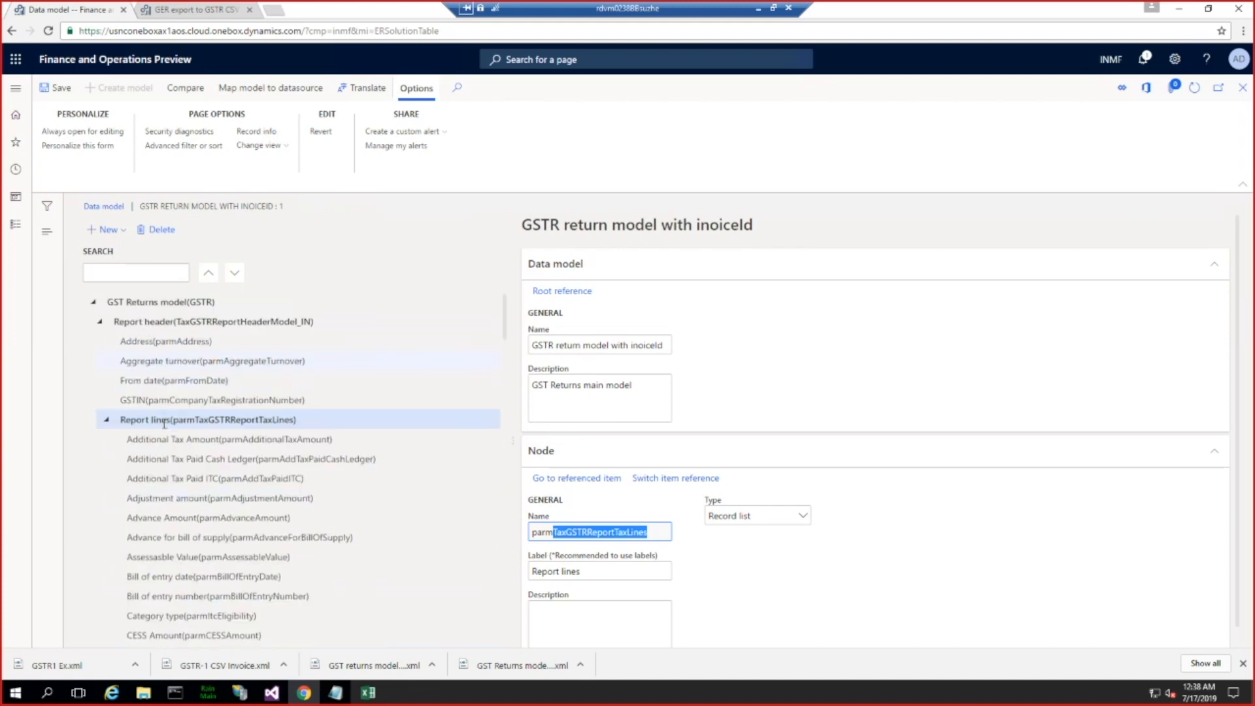
Step: Add a String child node named "parmInvoiceid" under Report lines and label it "Invoice Id in AX"
left_click(105, 232)
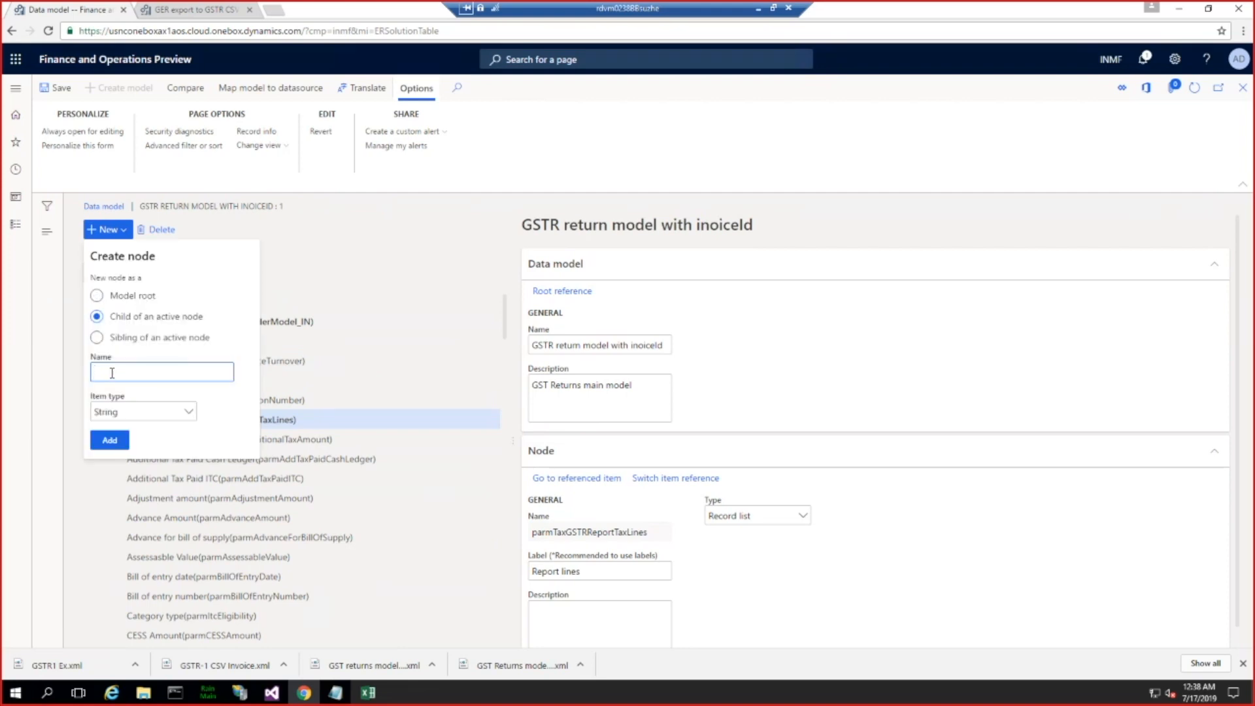
type("parmInvoiceid")
left_click(120, 441)
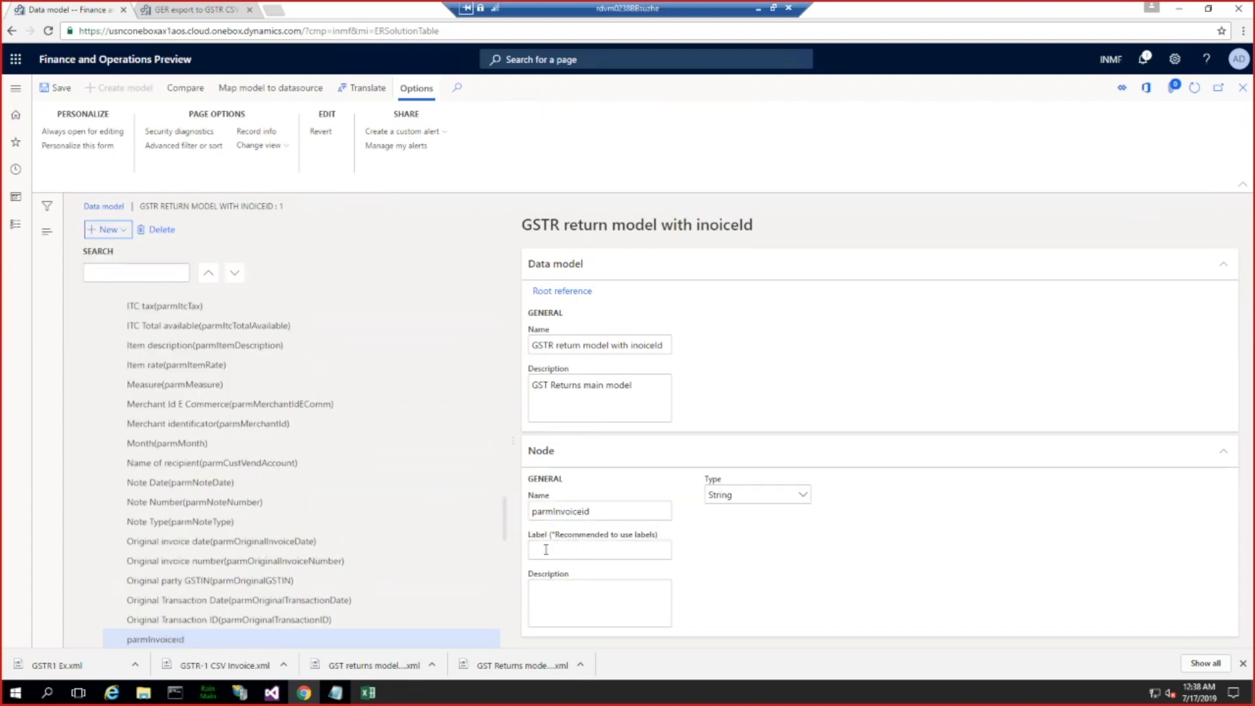
left_click(545, 548)
type("Invoice Id in AX")
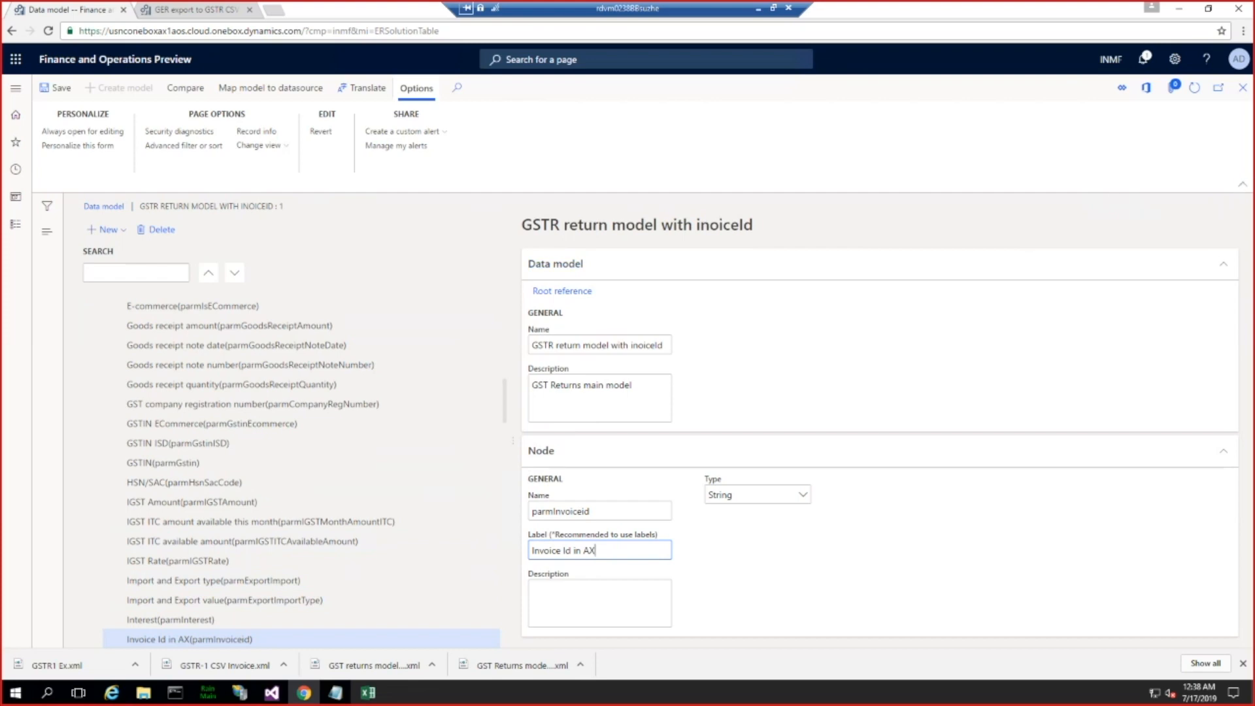
Step: Close the data model designer and change the status of draft version 14.1 to Complete, keeping the description "Initial version"
left_click(1243, 94)
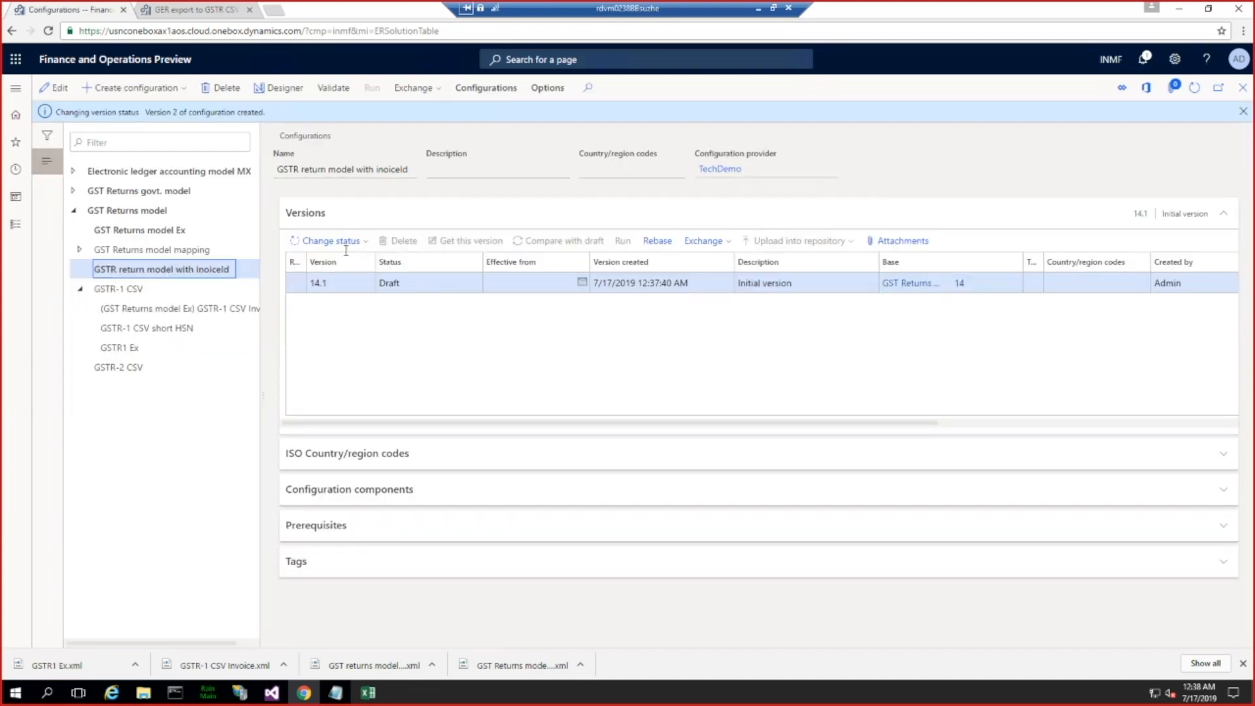
left_click(334, 241)
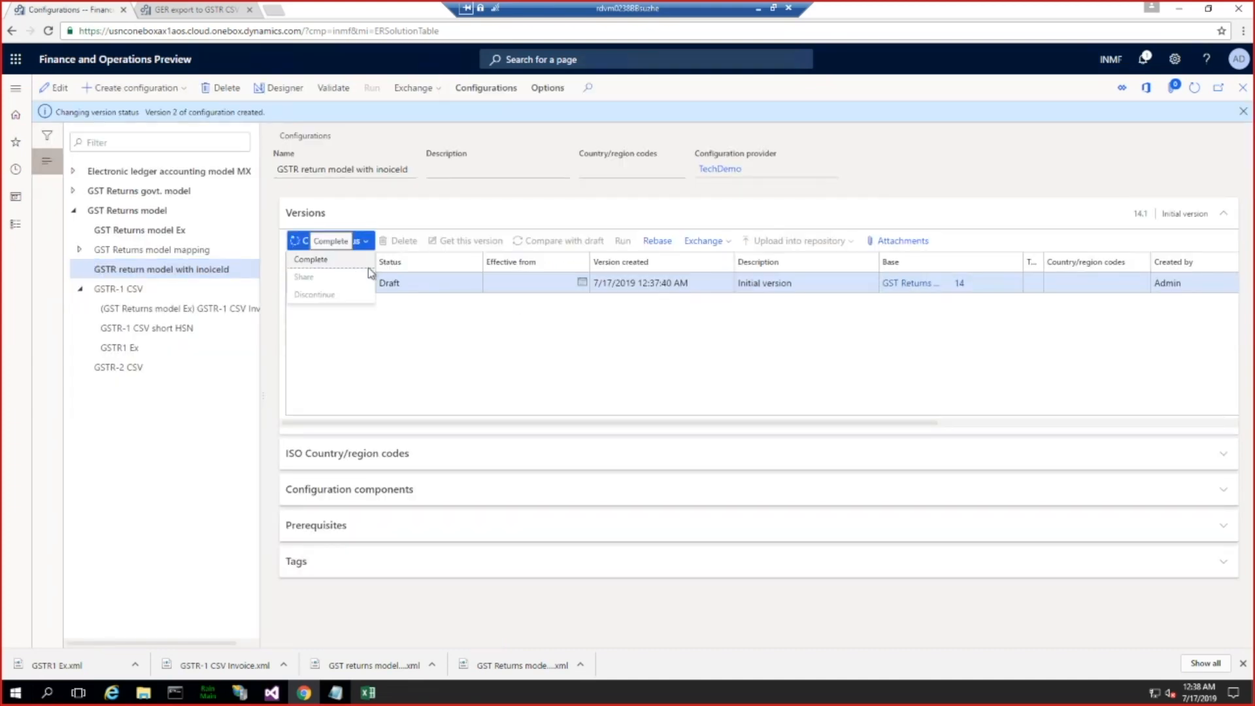
left_click(360, 260)
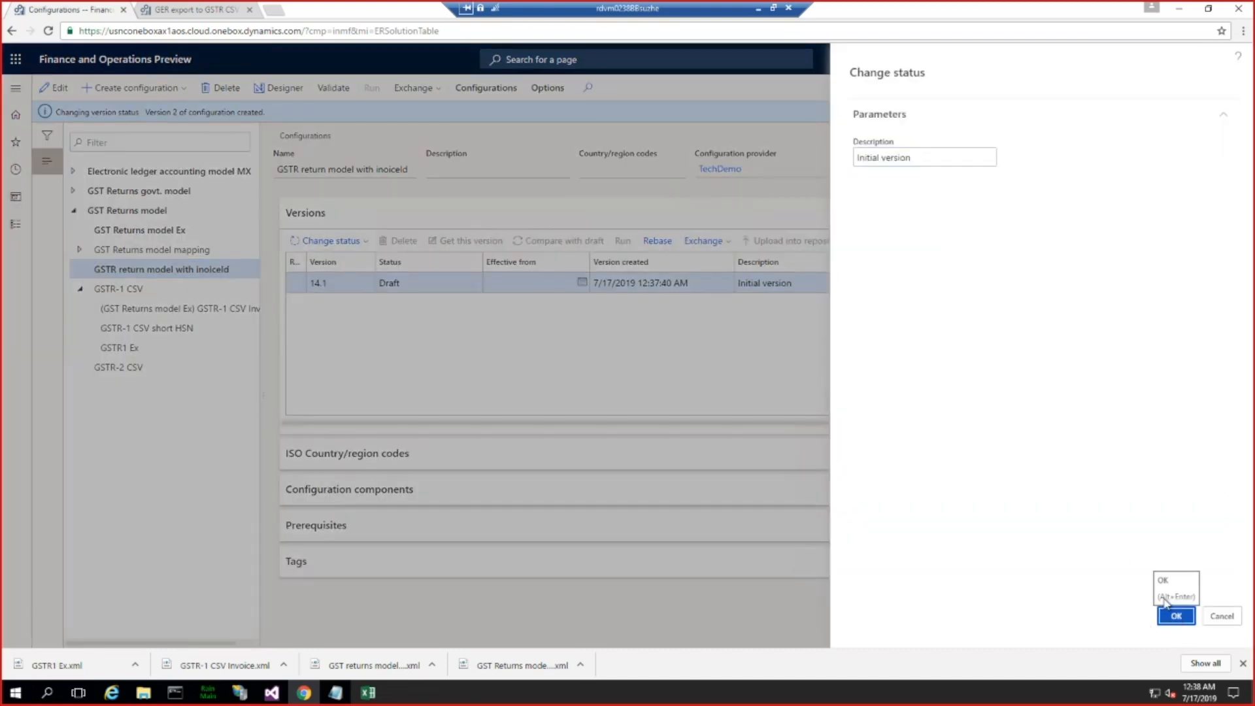
left_click(1174, 615)
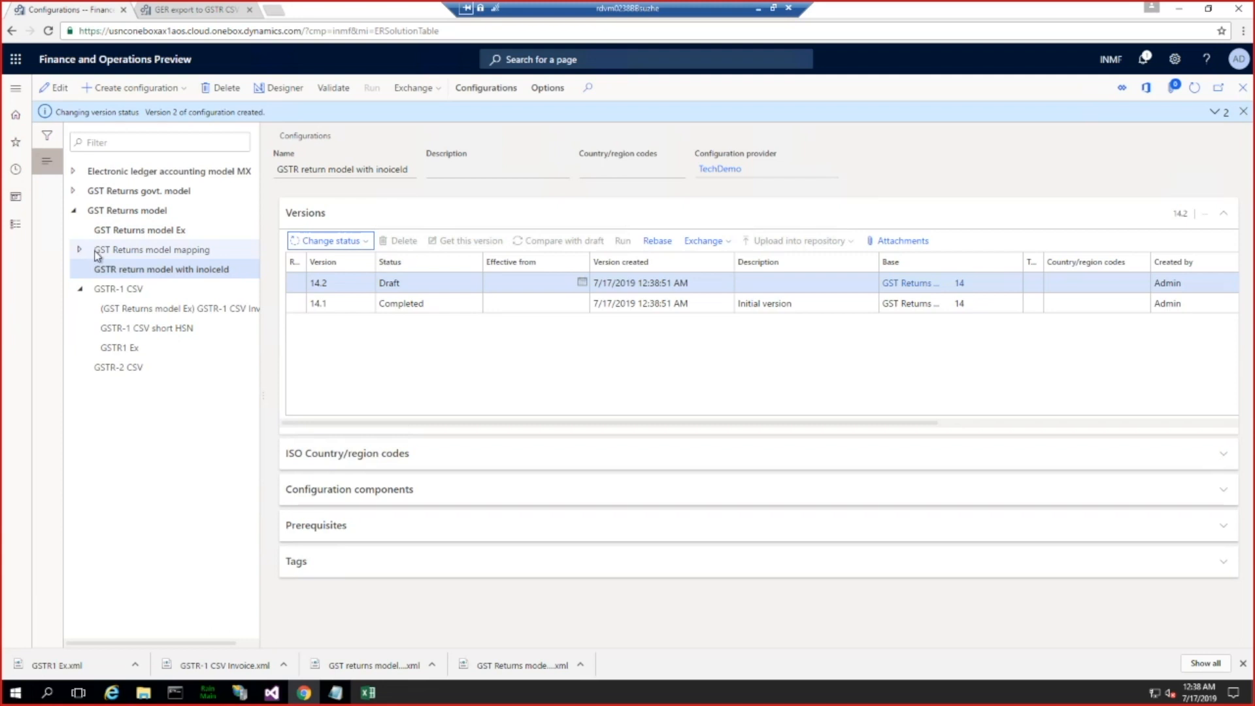
Step: Begin a configuration derived from GST Returns model mapping and name it "GST return model mapping Inv"
left_click(194, 250)
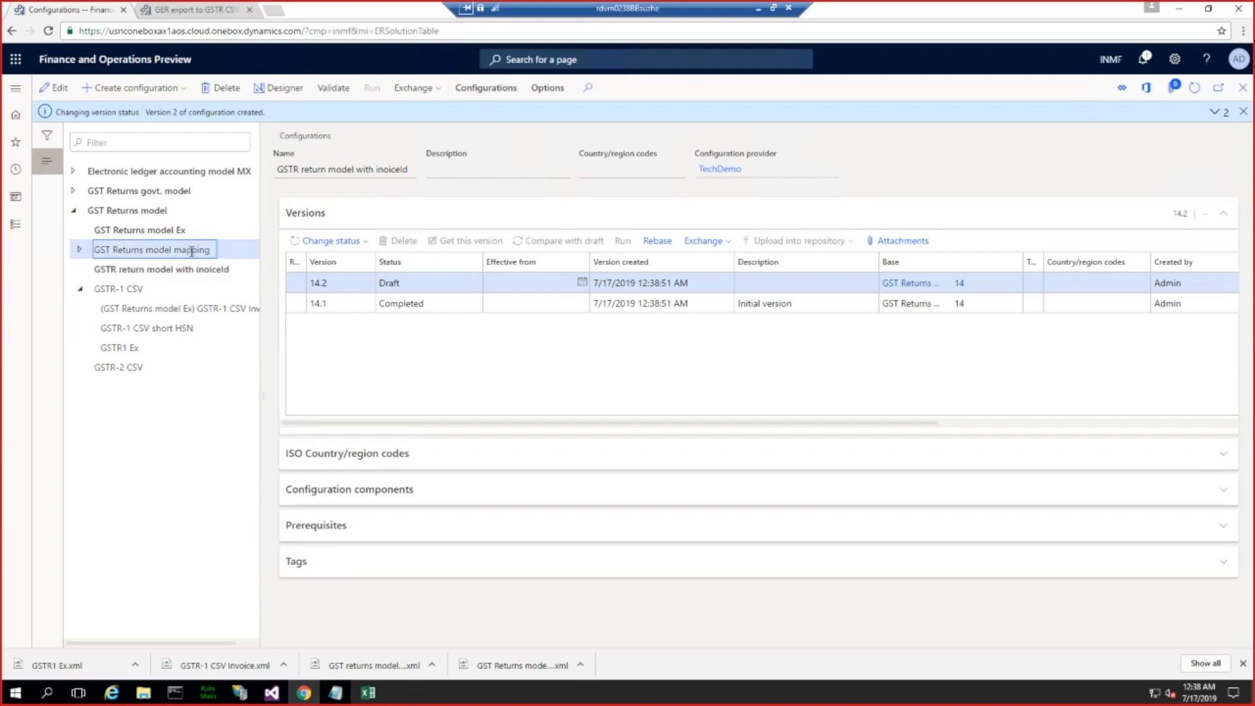
left_click(139, 90)
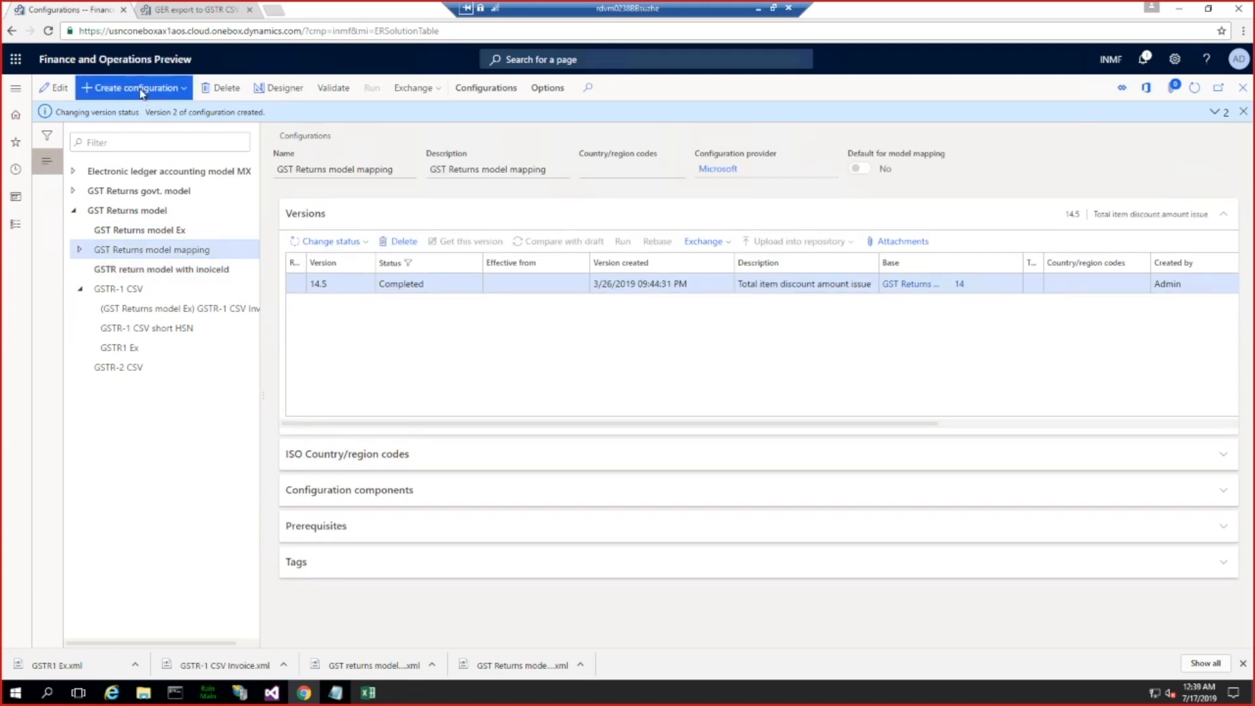
left_click(94, 181)
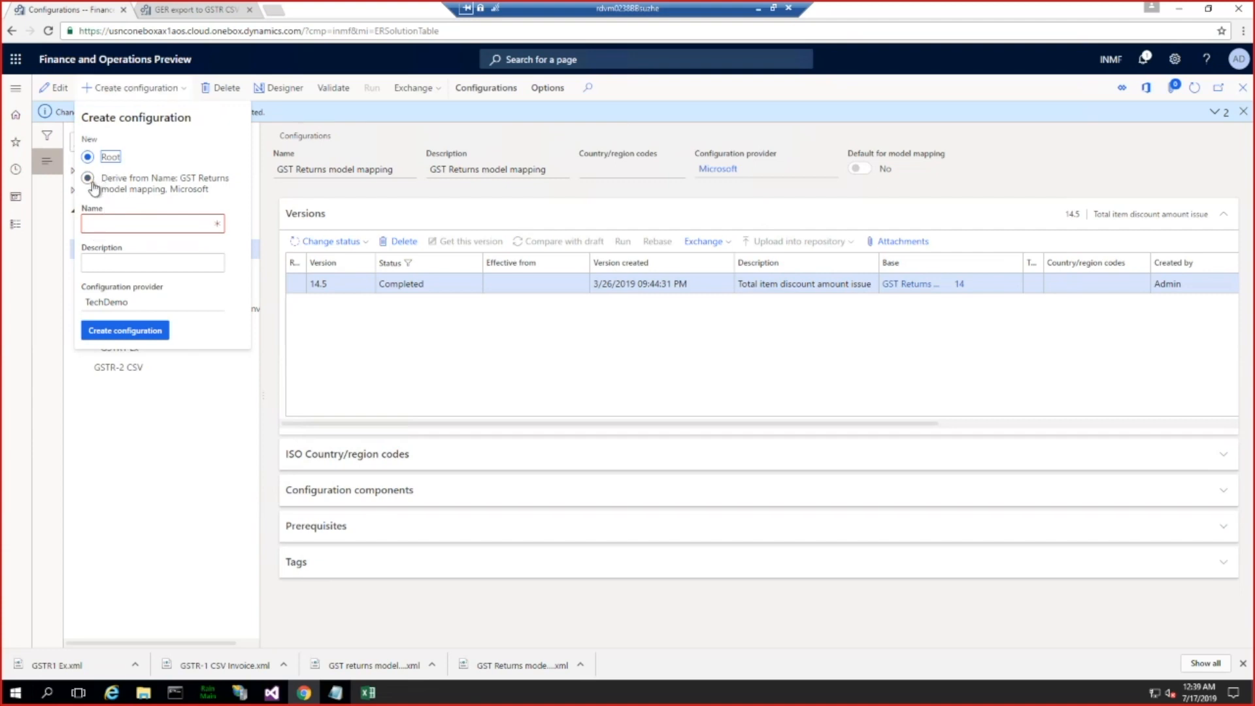
left_click(111, 224)
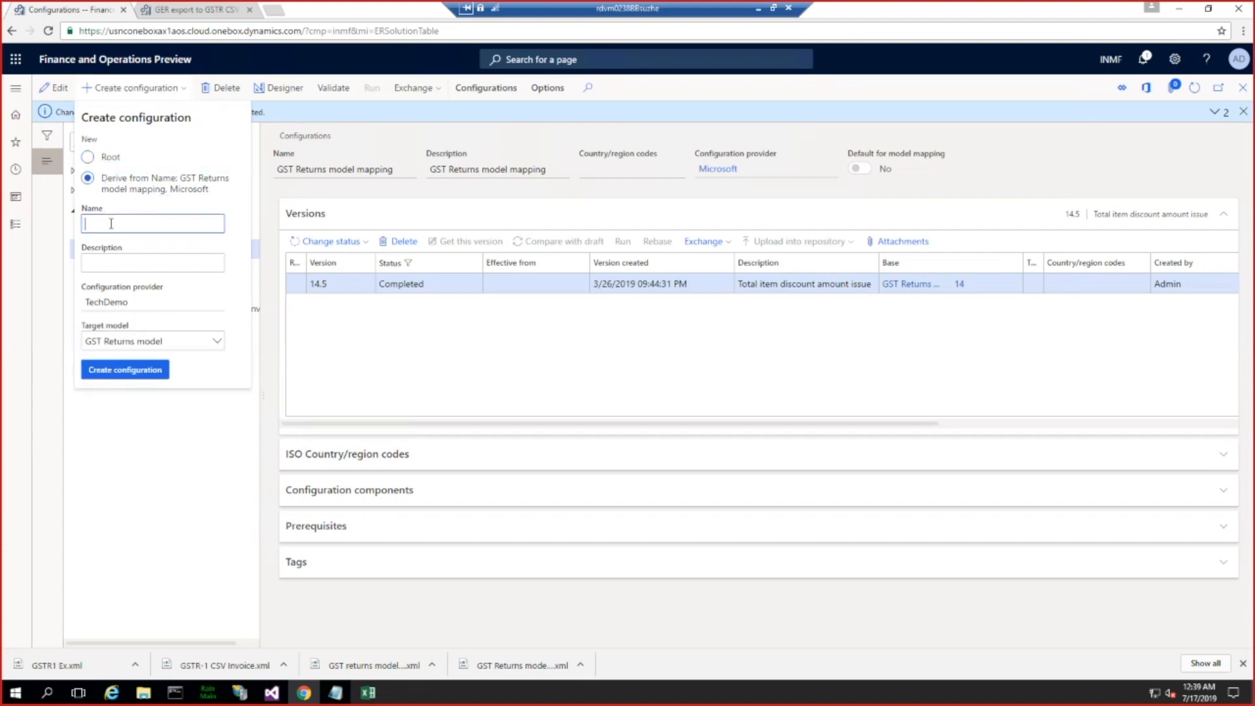
type("GST return model mapping Inv")
left_click(100, 264)
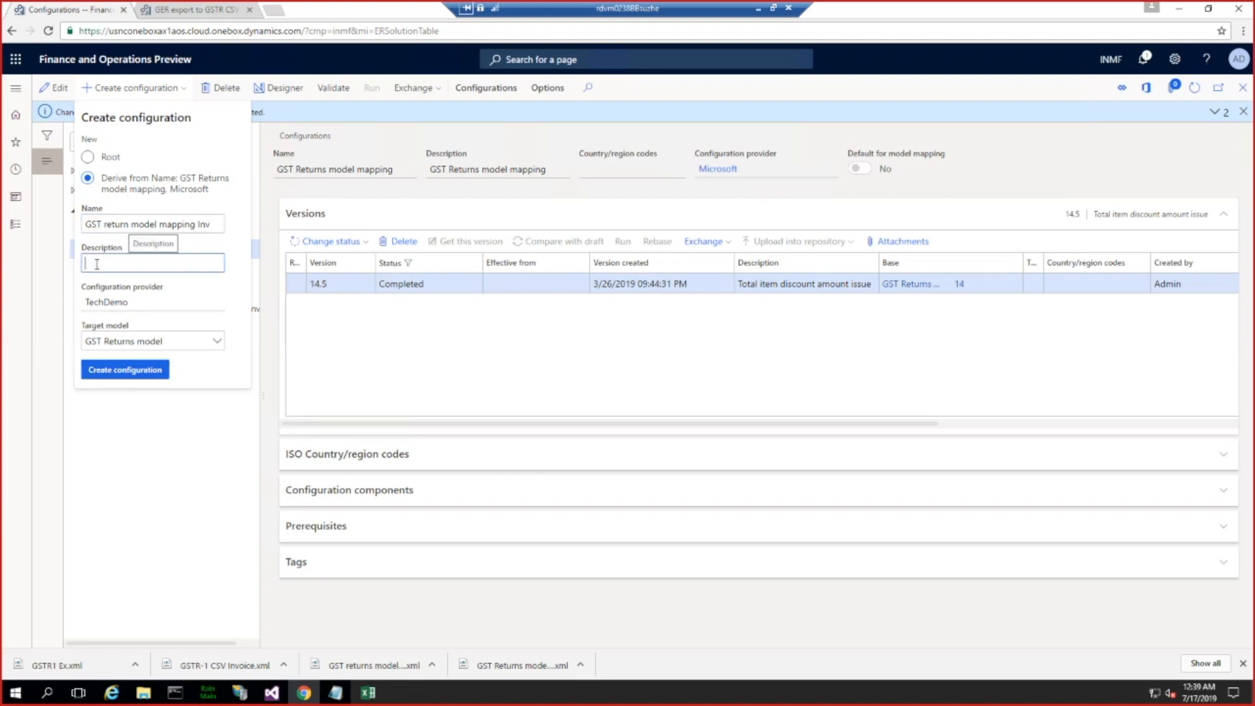
Step: Reuse the name as the description, reword its ending to "with Invoice", and create the derived mapping configuration
left_click(208, 224)
key("ctrl+c")
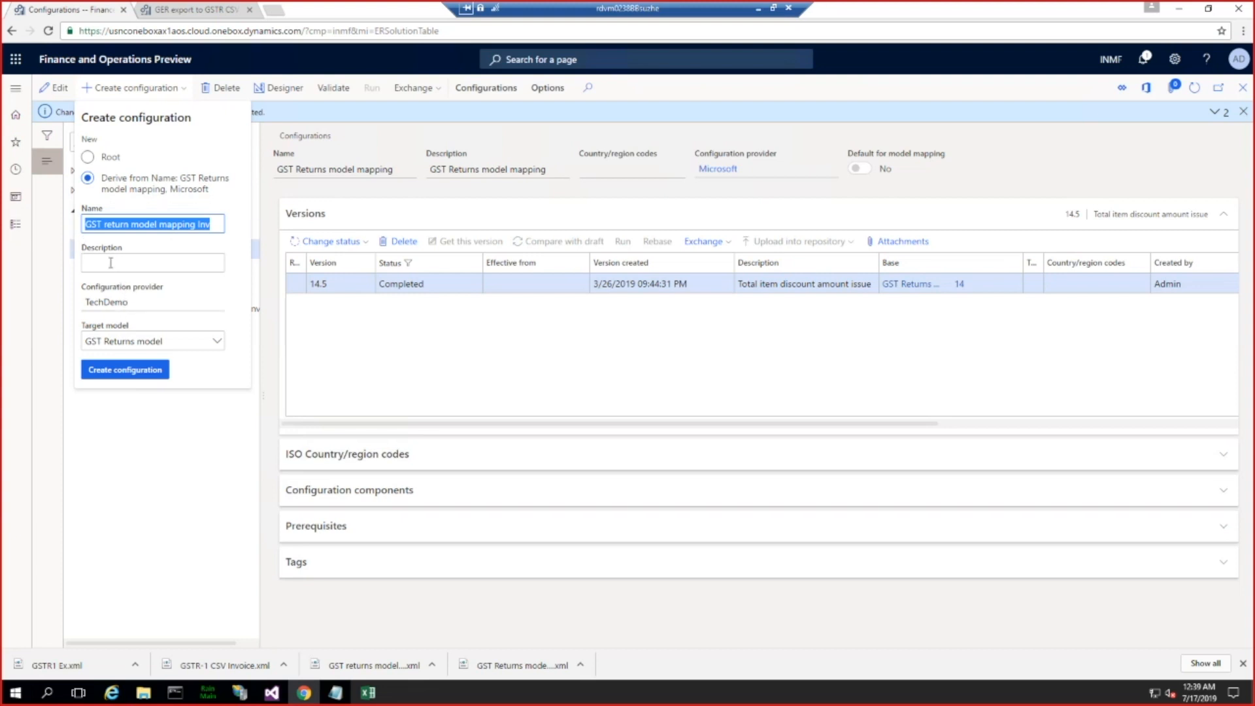
left_click(177, 265)
key("ctrl+v")
type("wit")
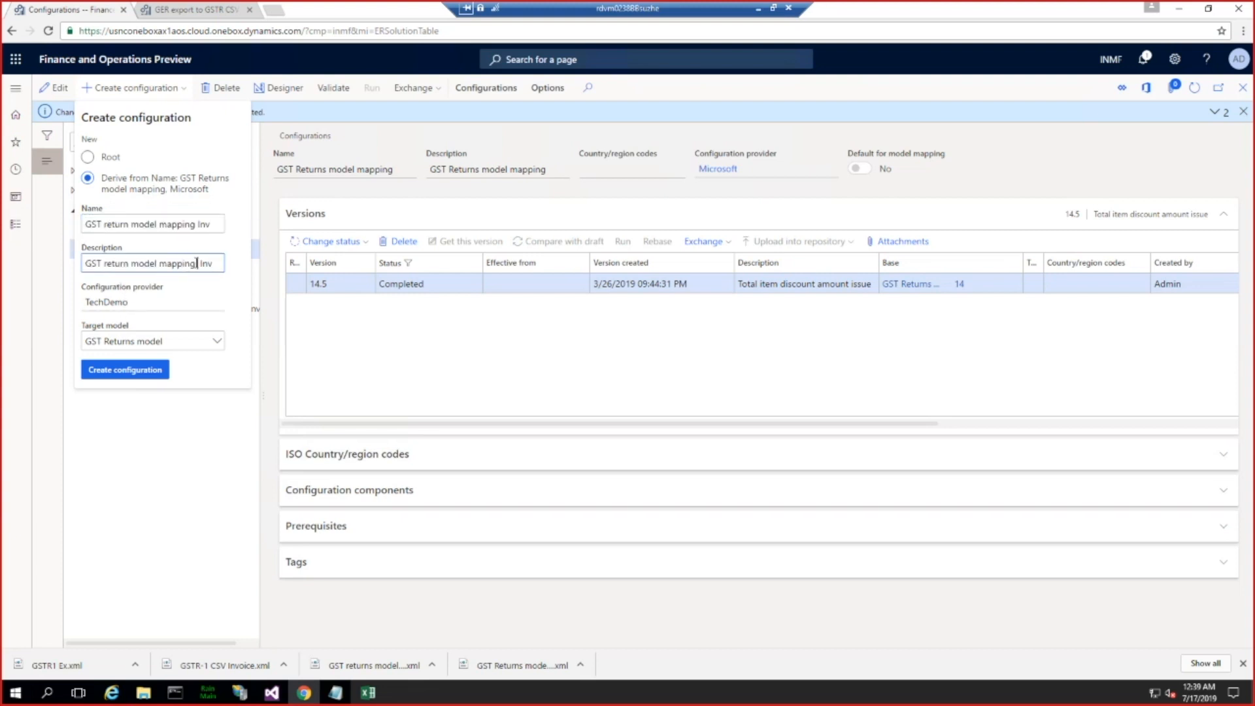
key("Right")
key("Right")
key("Right")
key("Right")
type("oice")
left_click(145, 370)
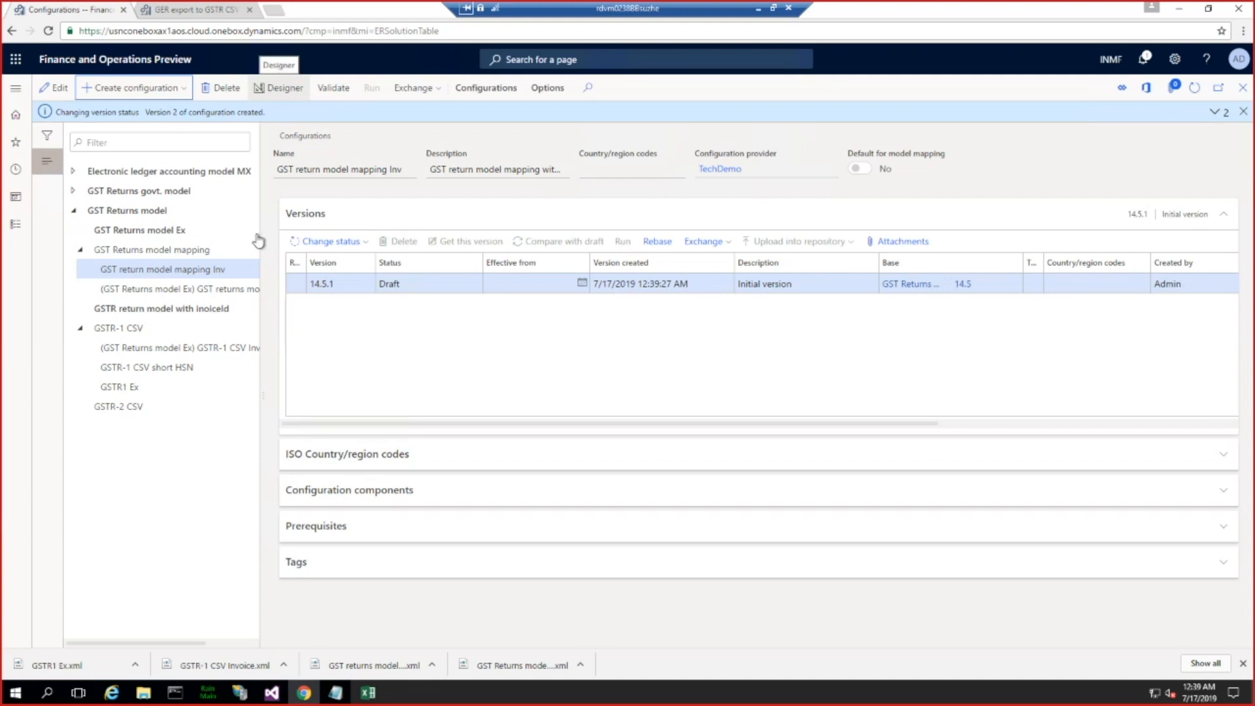
Step: Check the model to datasource mapping of GST return model mapping Inv in the designer, then close it
left_click(185, 268)
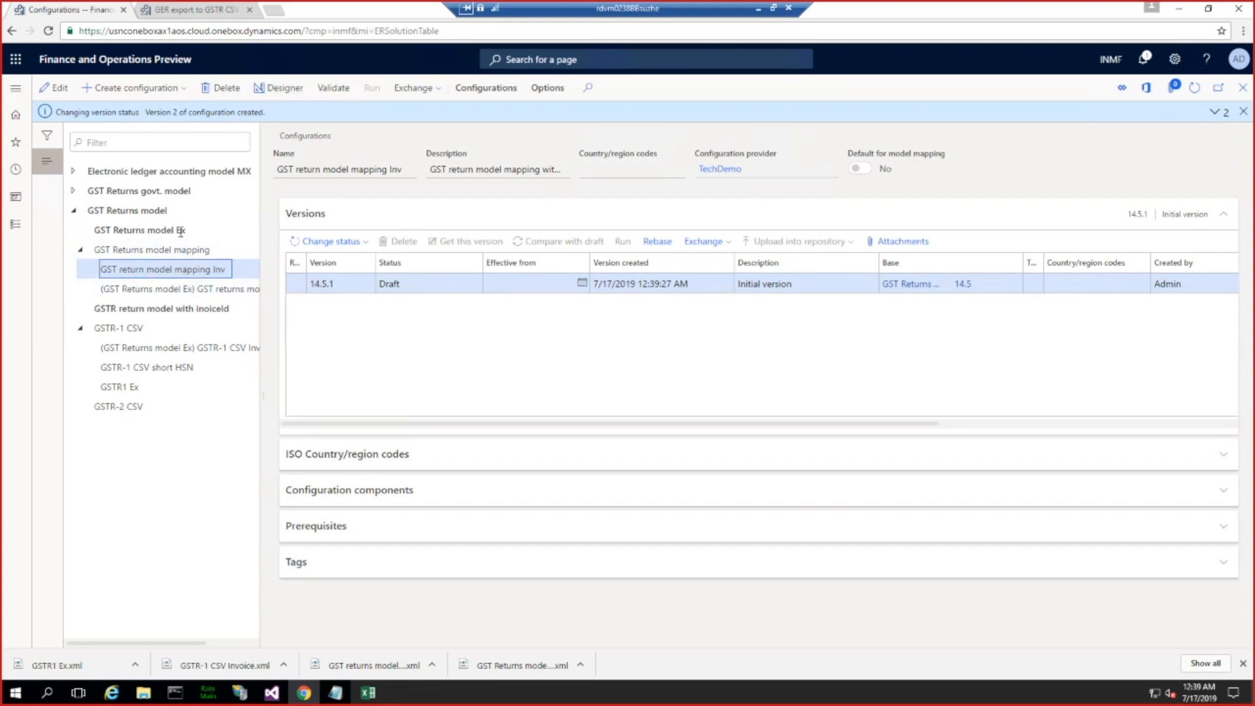
left_click(278, 91)
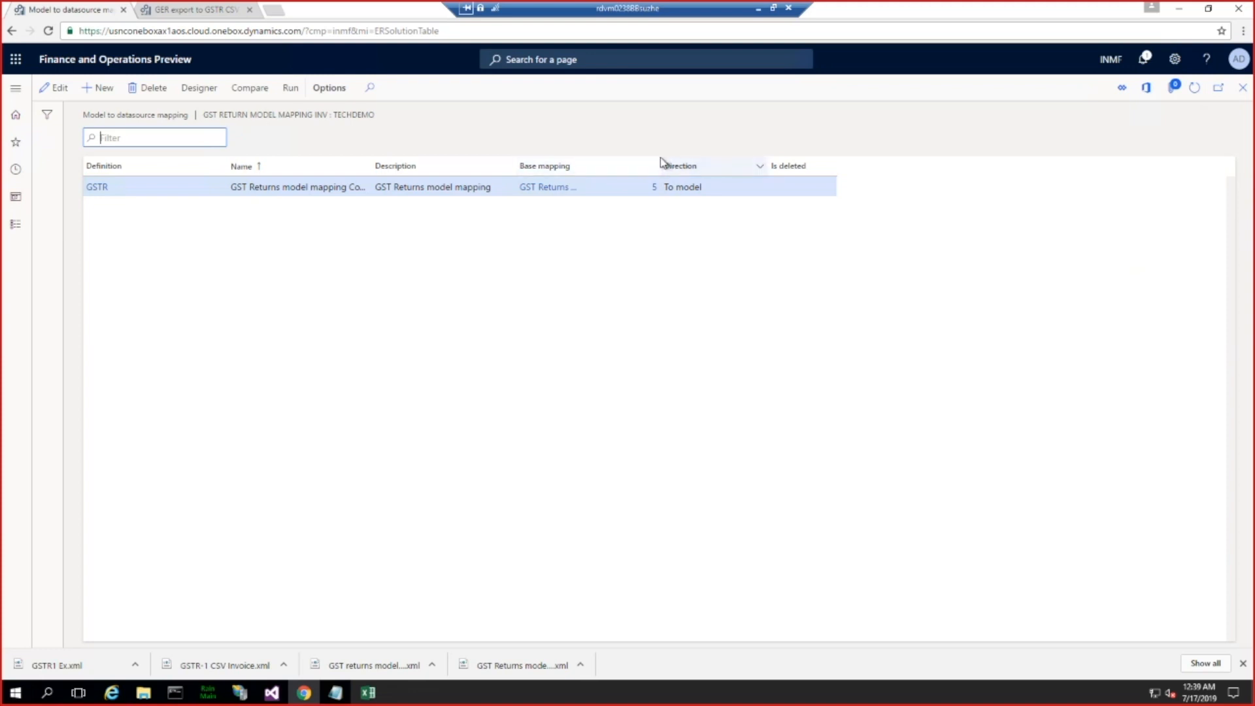
left_click(1243, 89)
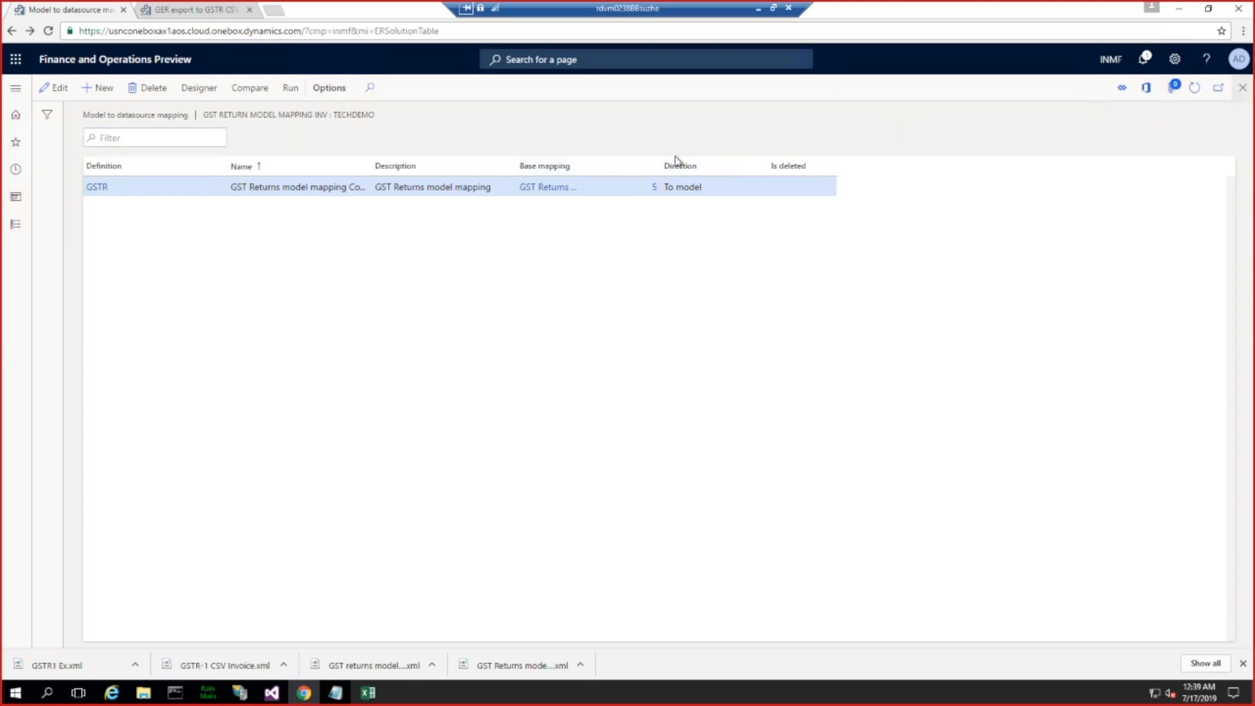
Step: Begin a configuration derived from GST Returns model mapping, using "GST return model mapping Inv" as both name and description
left_click(187, 249)
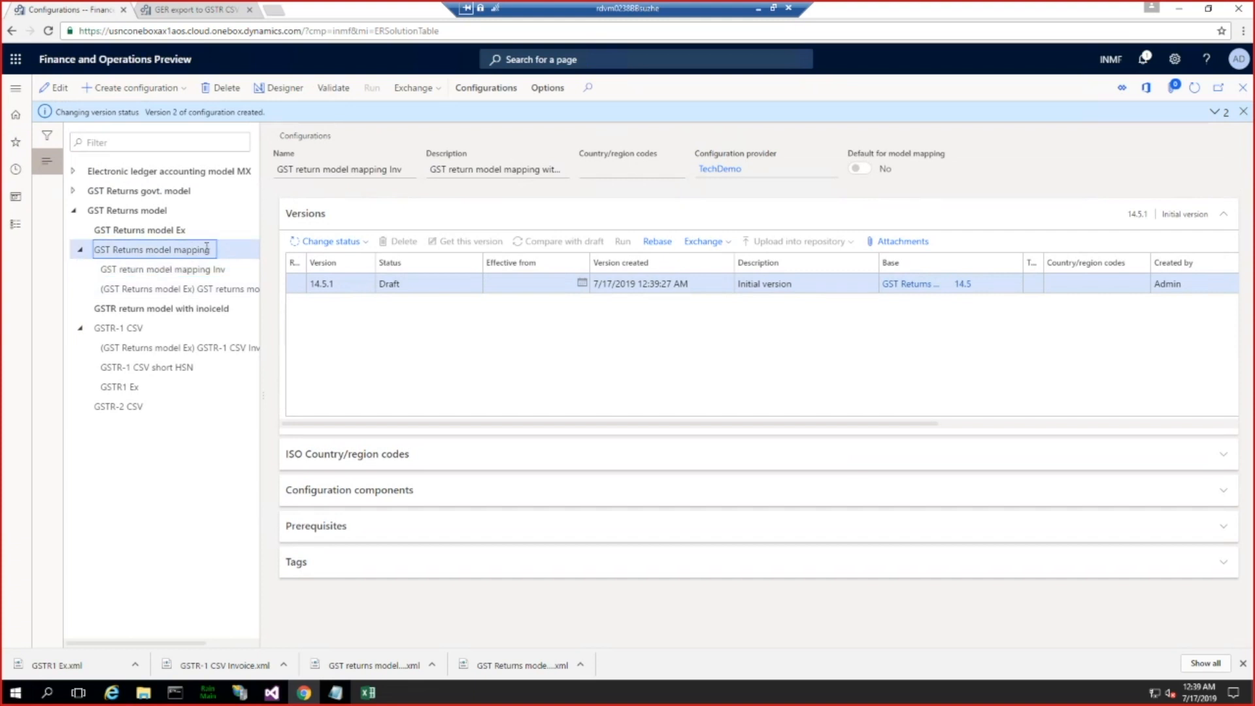
left_click(135, 89)
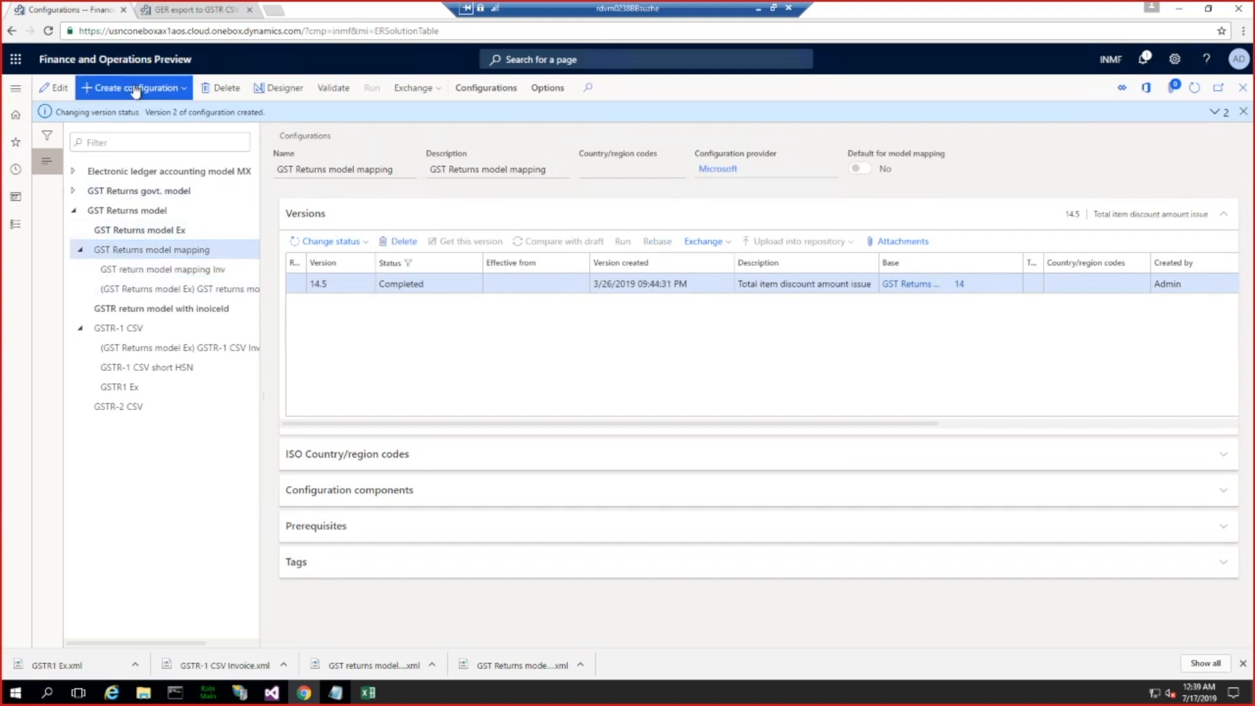
left_click(131, 185)
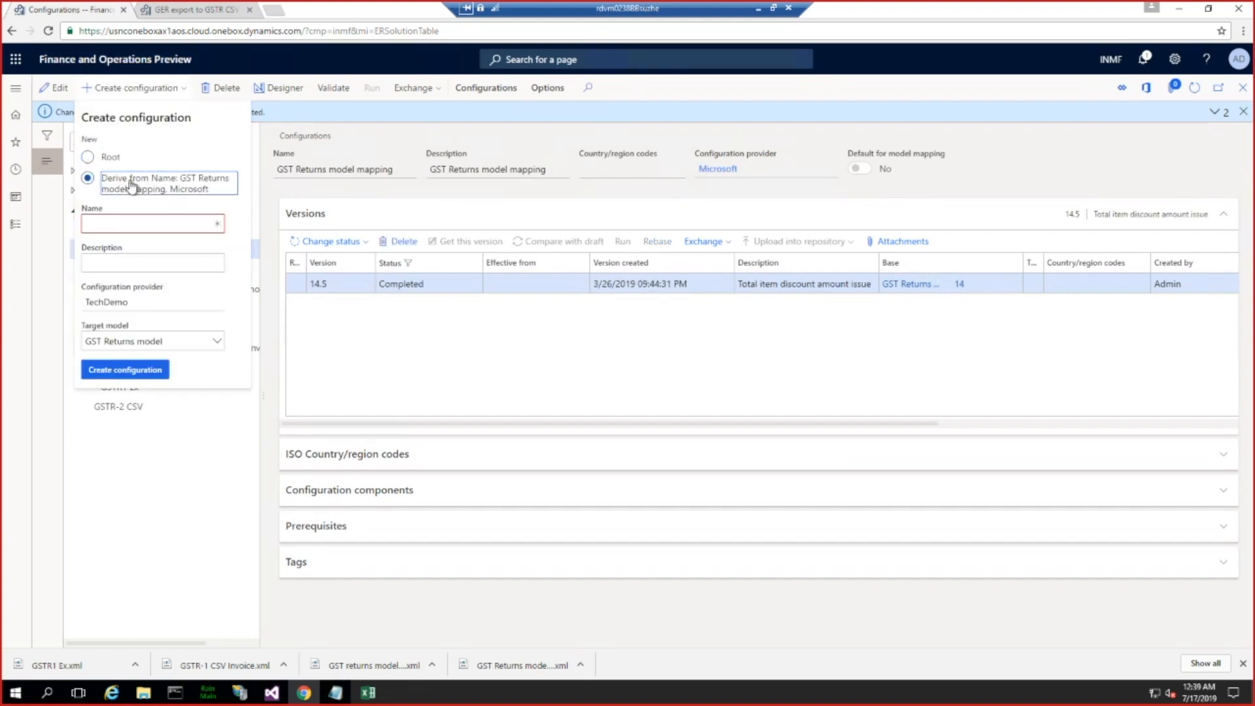
left_click(105, 226)
key("ctrl+v")
left_click(117, 263)
key("ctrl+v")
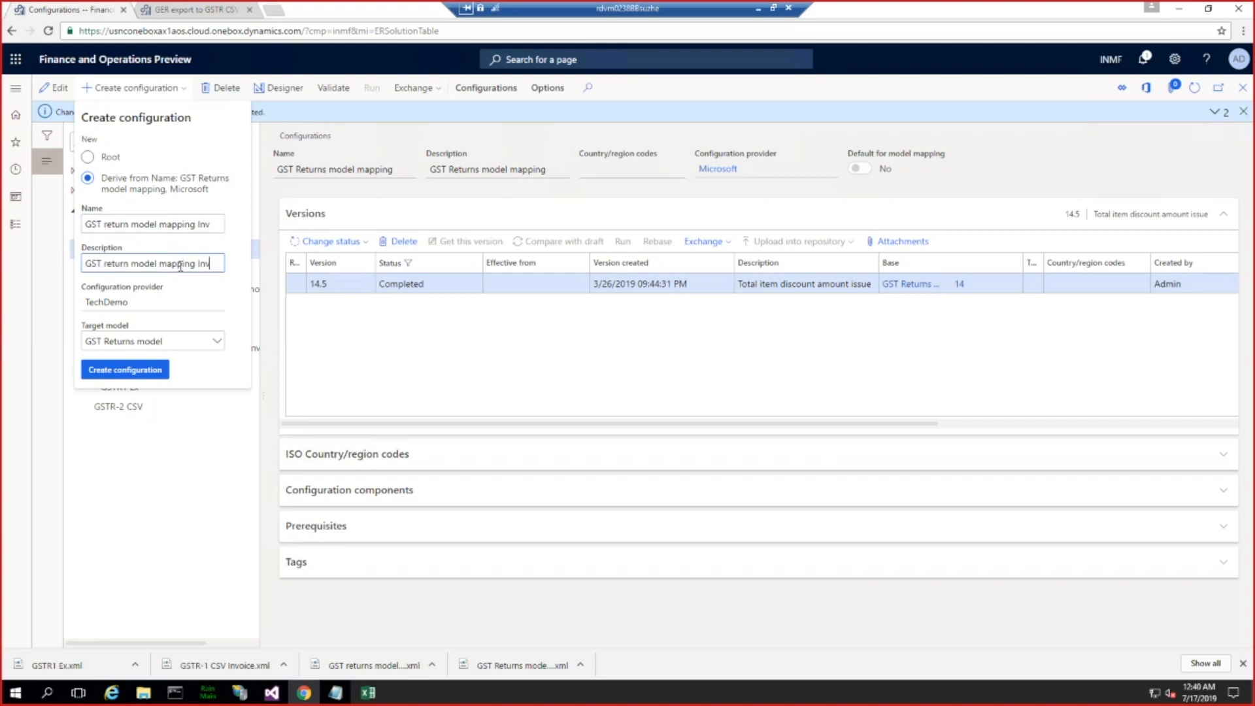
Step: Reword the description to "GST return model mapping with Invmumnber" and the name to "GST return model mapping InEX"
left_click(198, 263)
type("with")
key("Right")
type("mumnber")
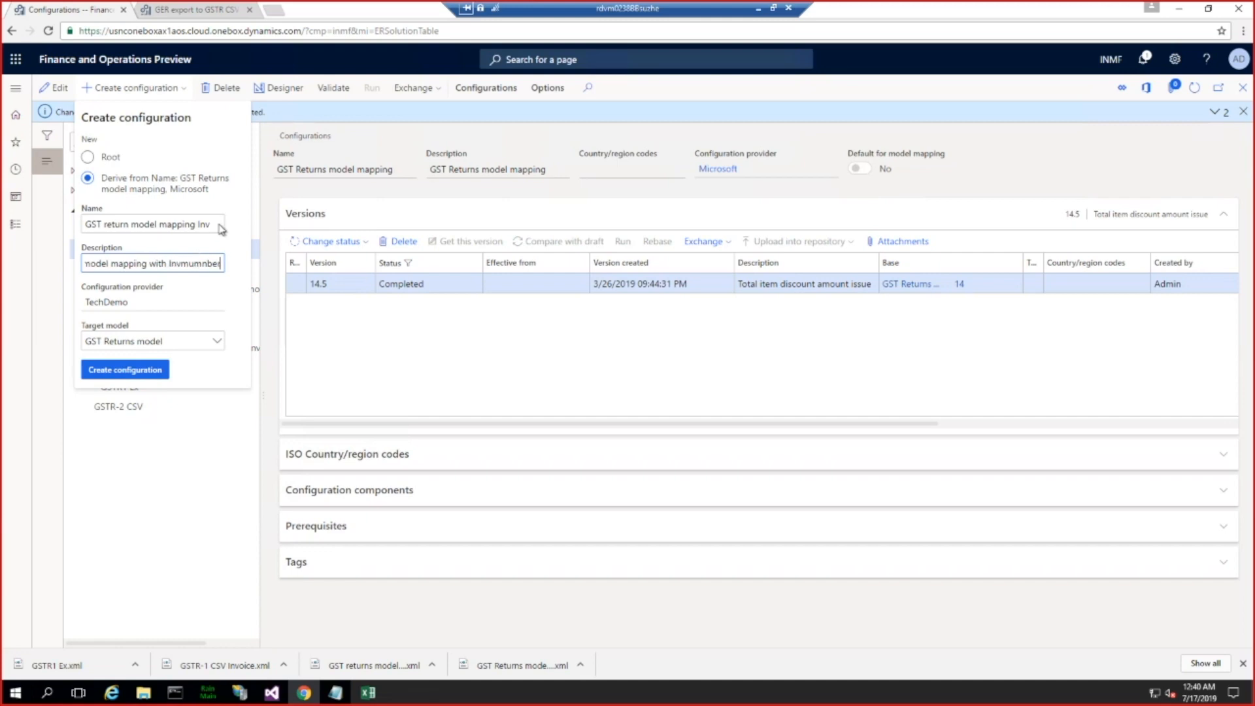
left_click(220, 222)
double_click(204, 224)
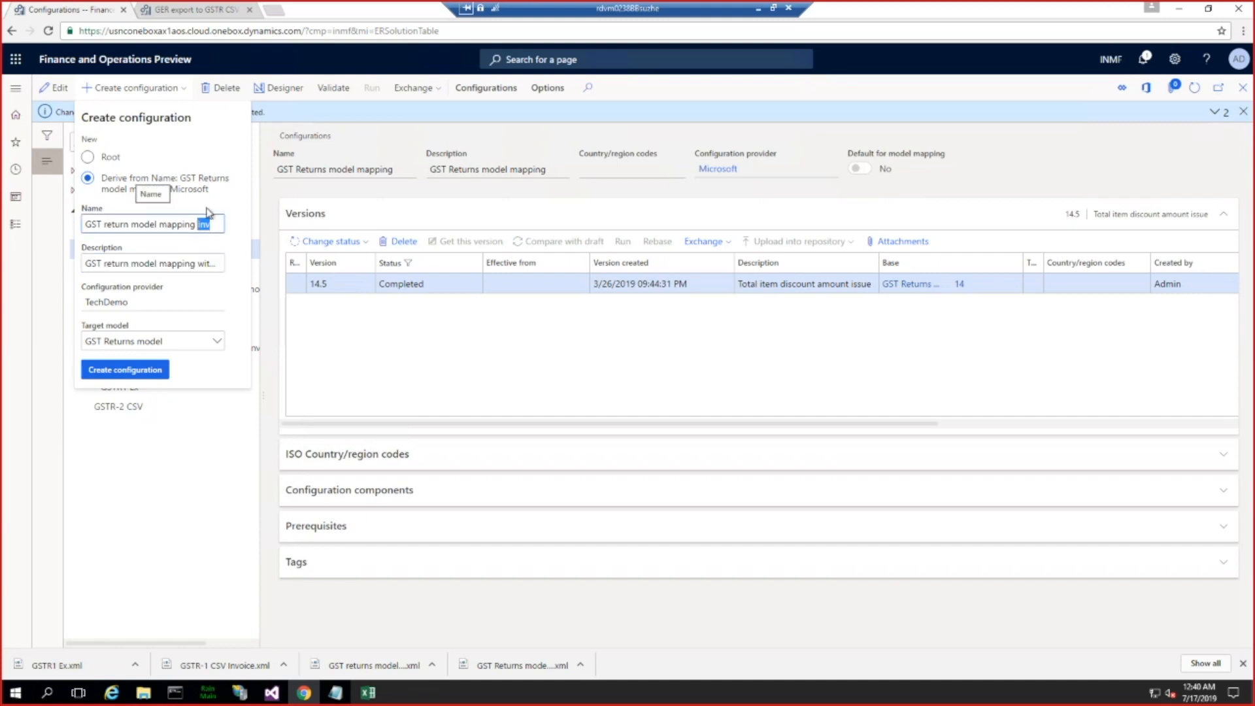
key("Right")
type("X")
Step: Set the target model to GSTR return model with inoiceId and create the derived mapping configuration
left_click(218, 343)
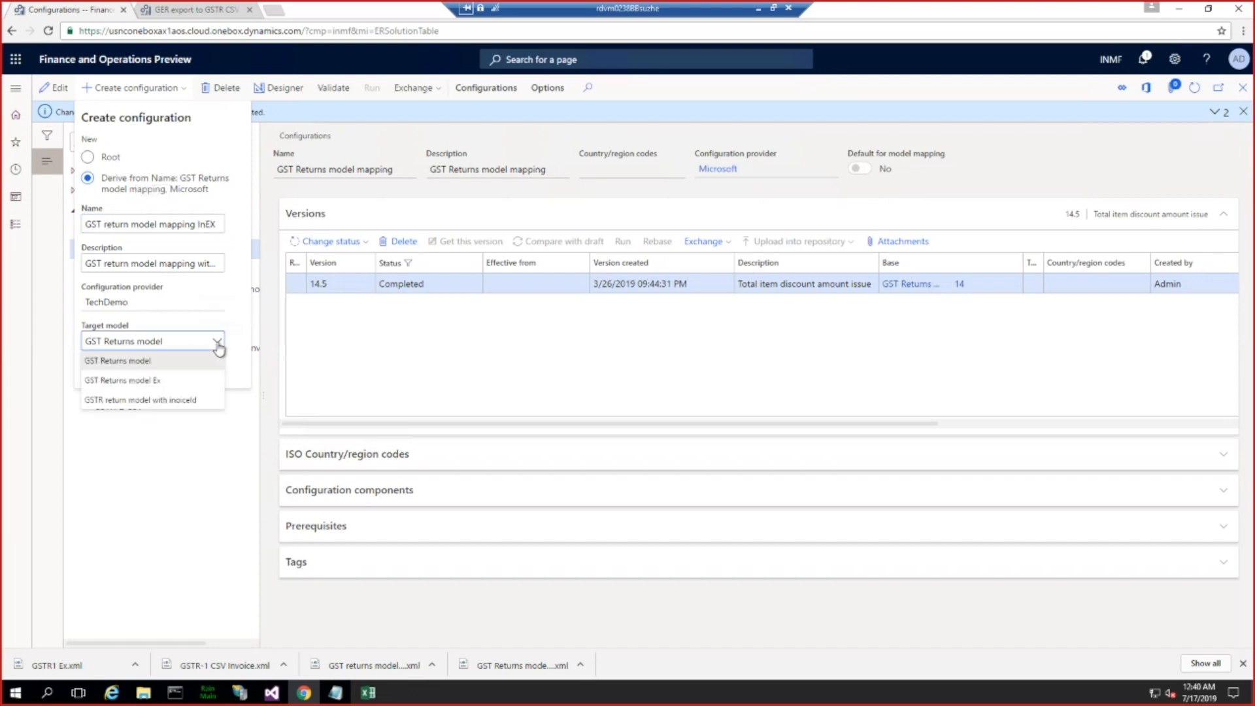
left_click(169, 401)
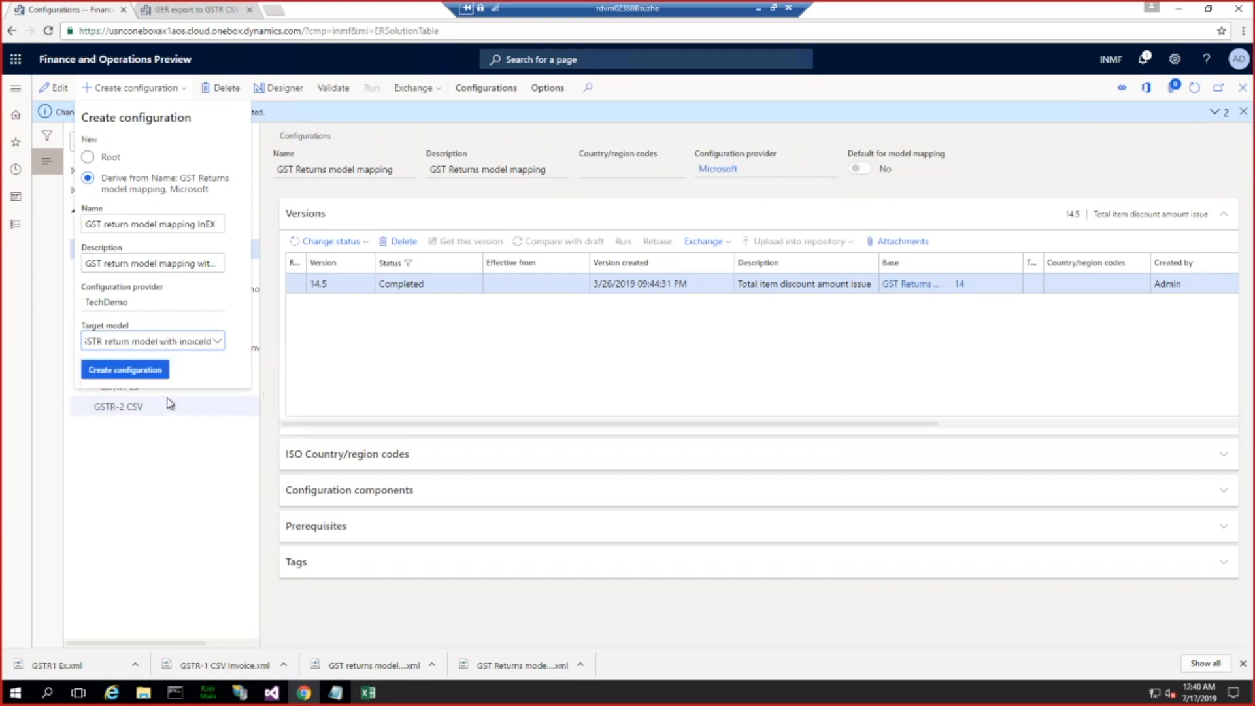
left_click(125, 375)
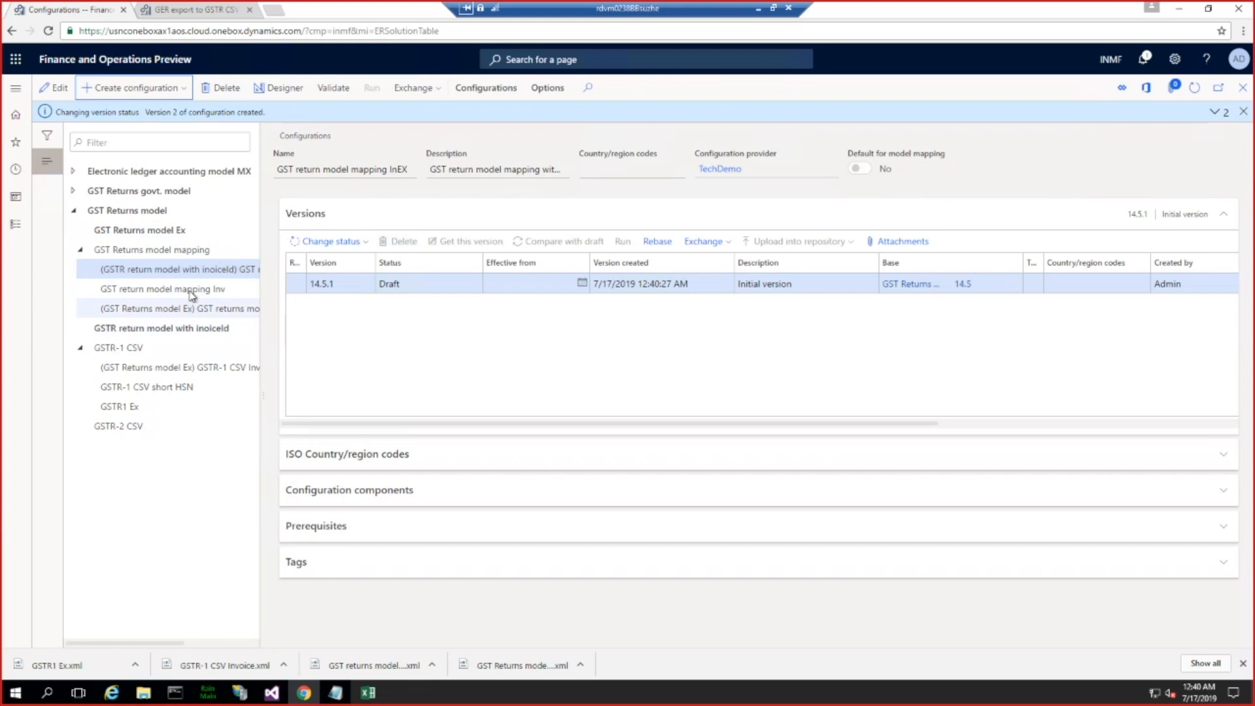
Step: Delete the GST return model mapping Inv configuration
left_click(186, 288)
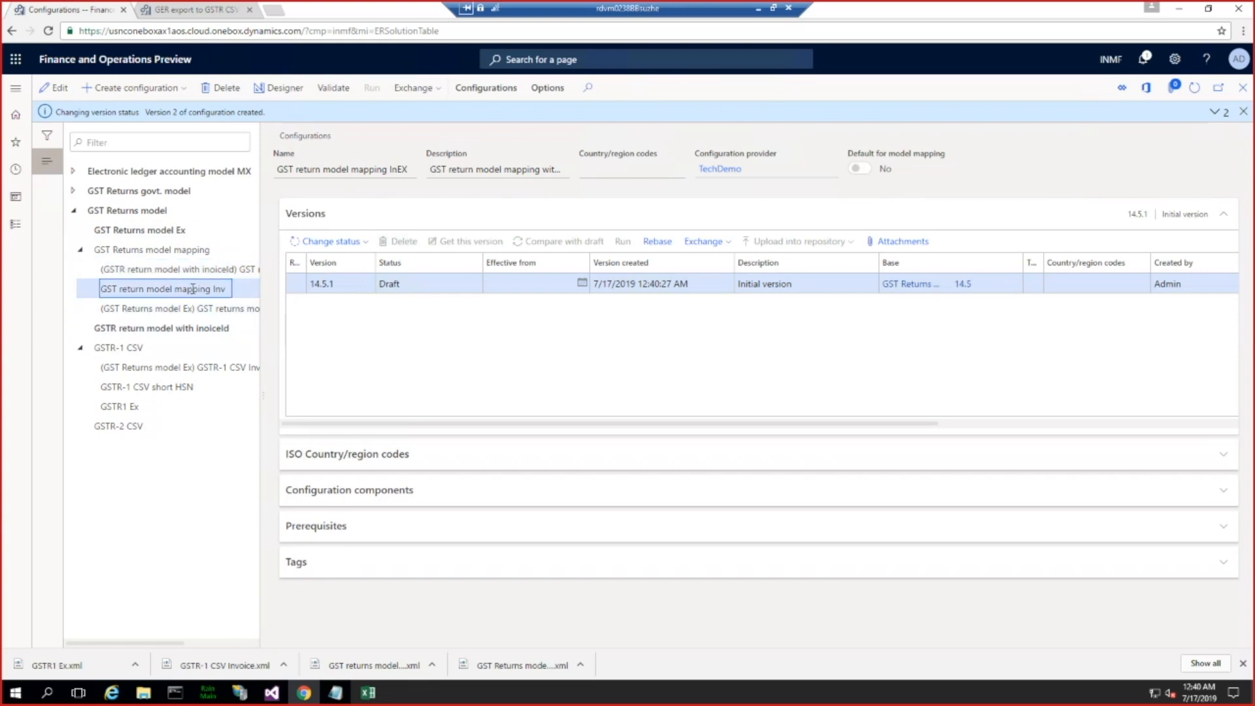
left_click(227, 88)
left_click(752, 337)
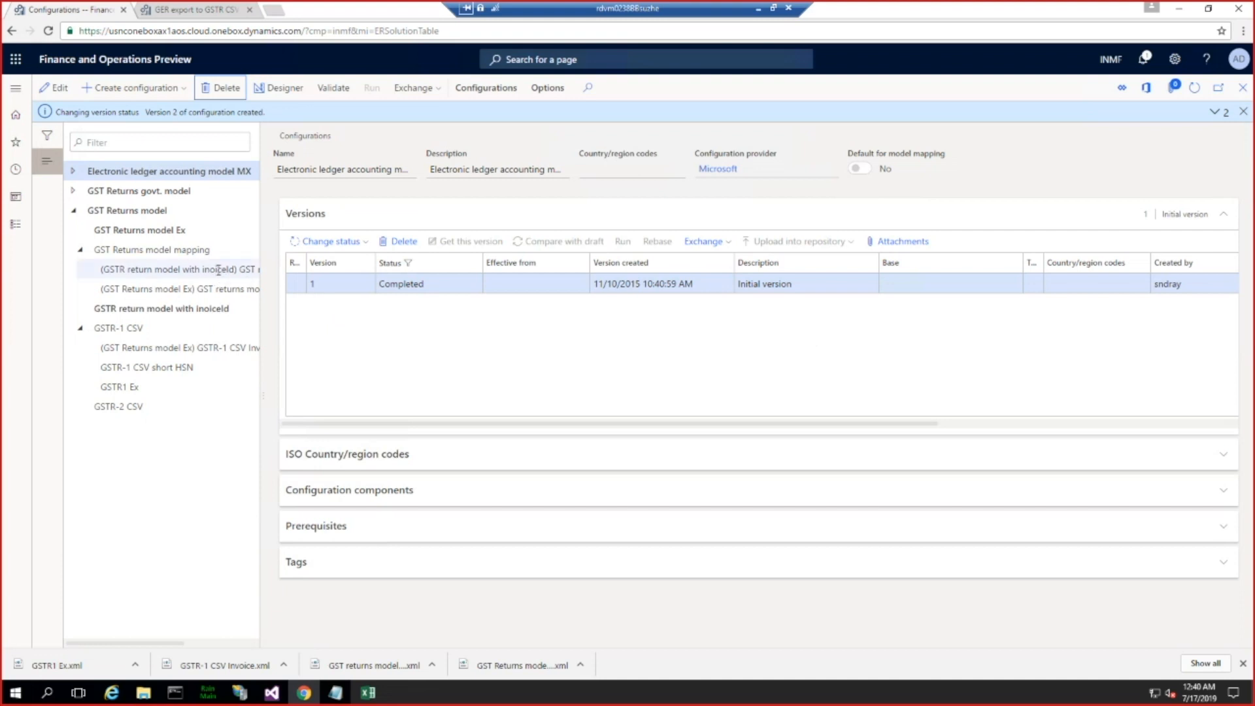
Step: Open the mapping of GST return model mapping InEX in the designer and expand HeaderModel down to the parmTaxGSTRReportLines methods
left_click(217, 269)
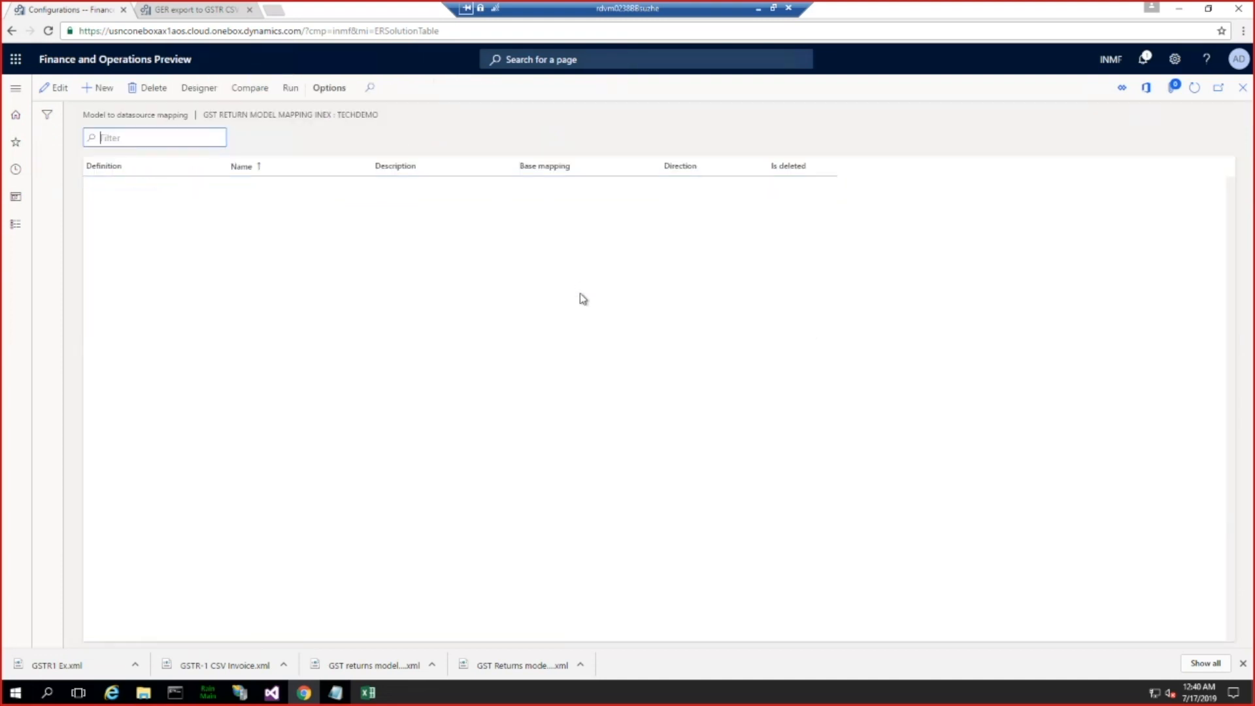
left_click(199, 87)
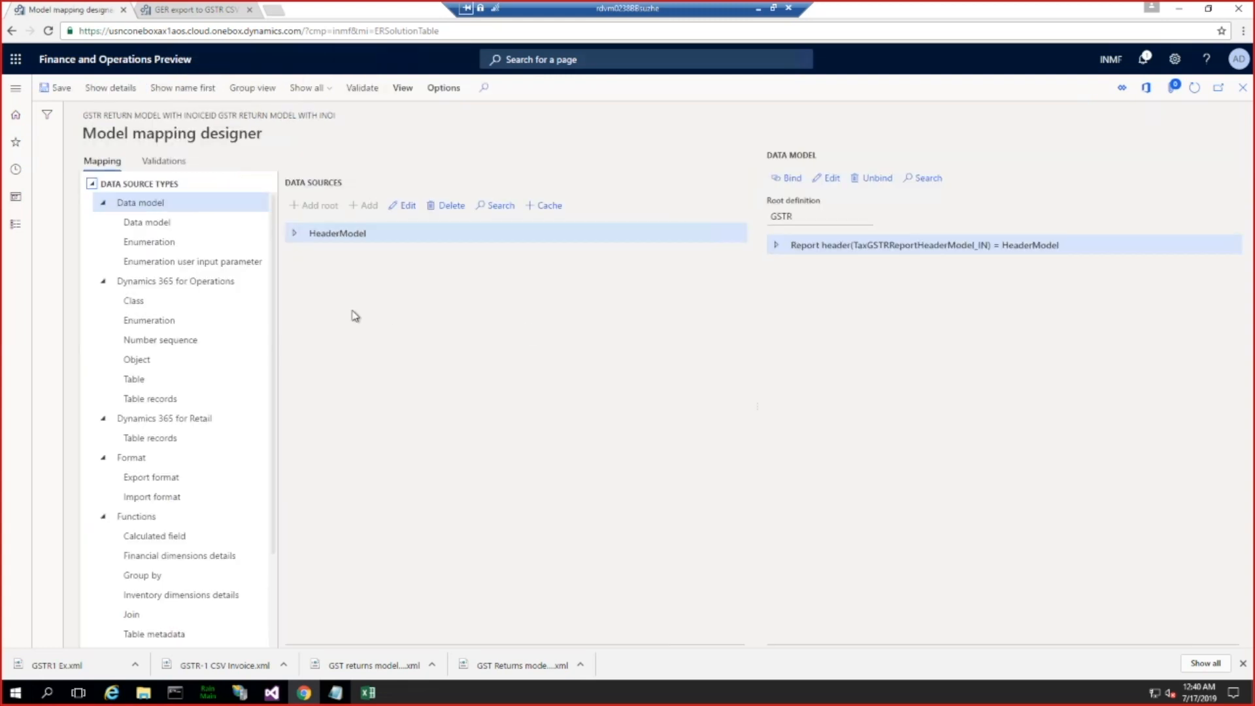
left_click(295, 237)
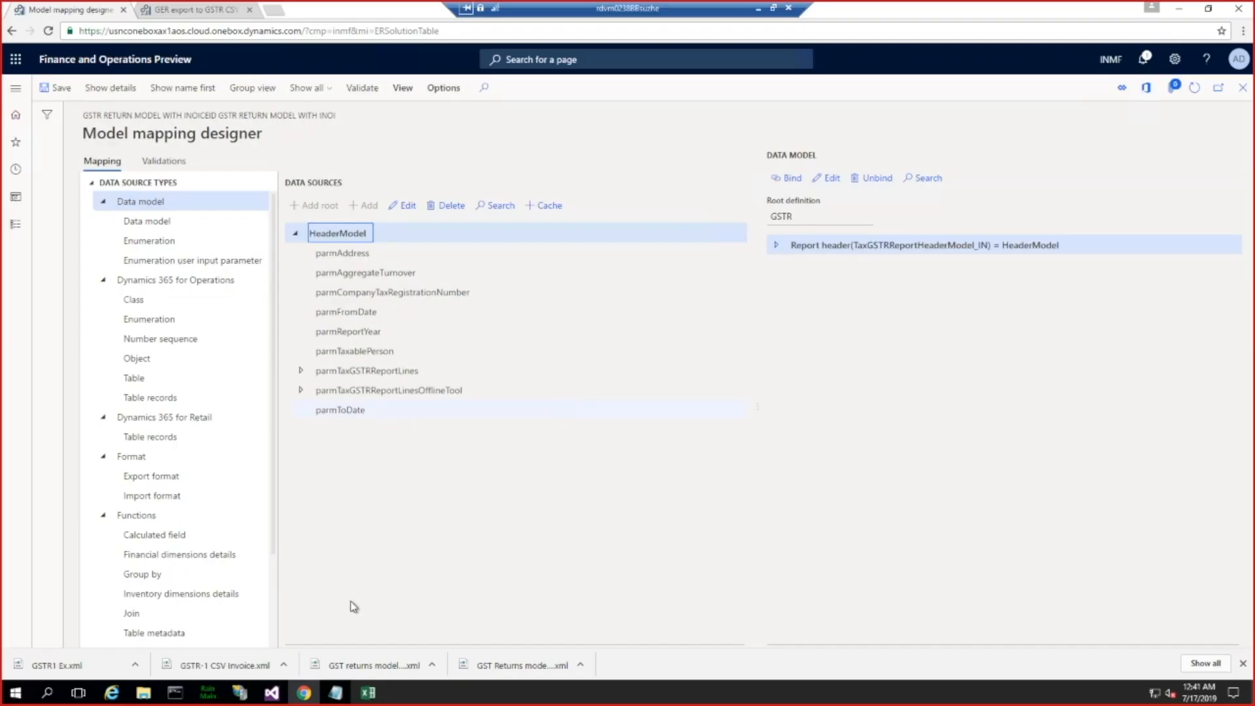
mouse_move(272, 699)
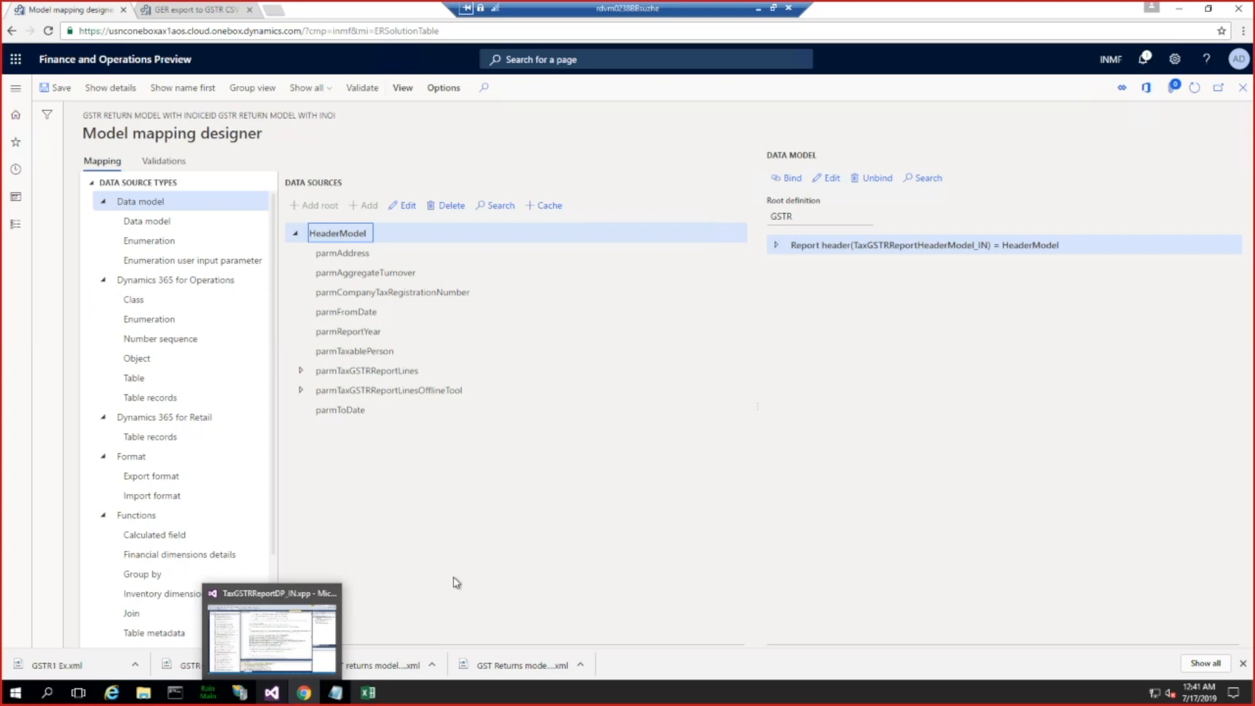
left_click(301, 371)
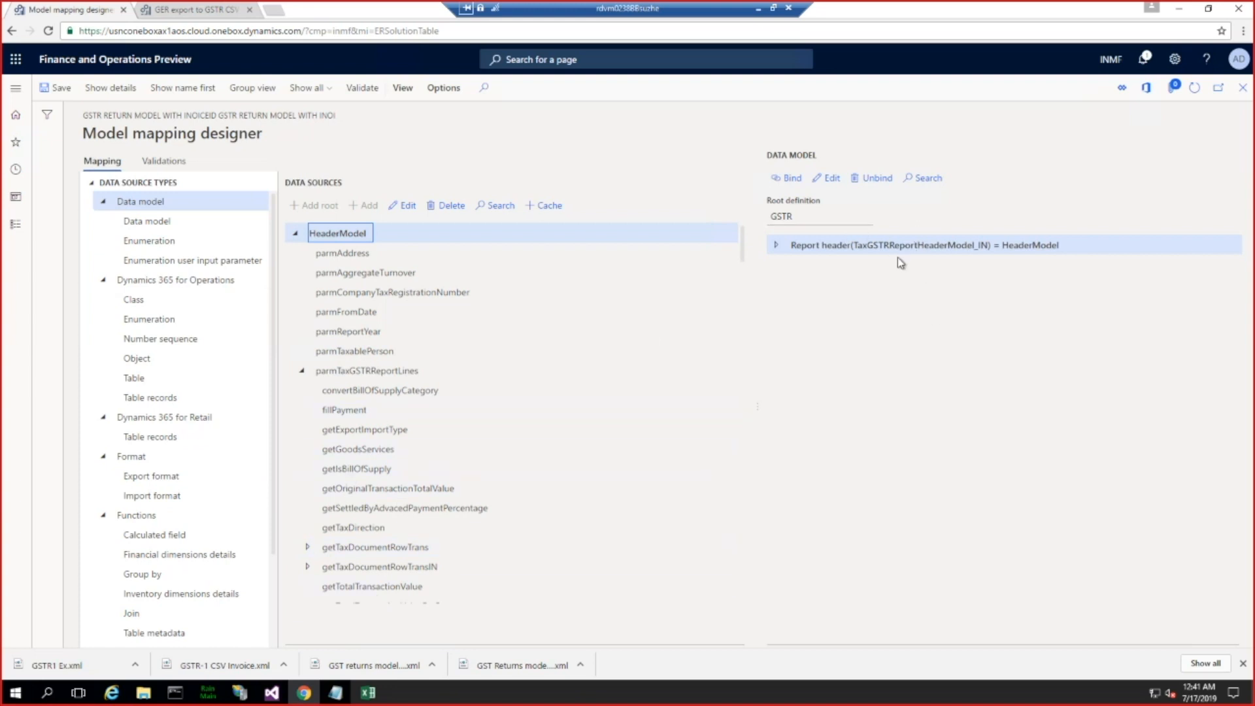
Step: Switch to Visual Studio and review the initFromModelClass method in TmpTaxGSTRReportTaxLine_IN
left_click(273, 694)
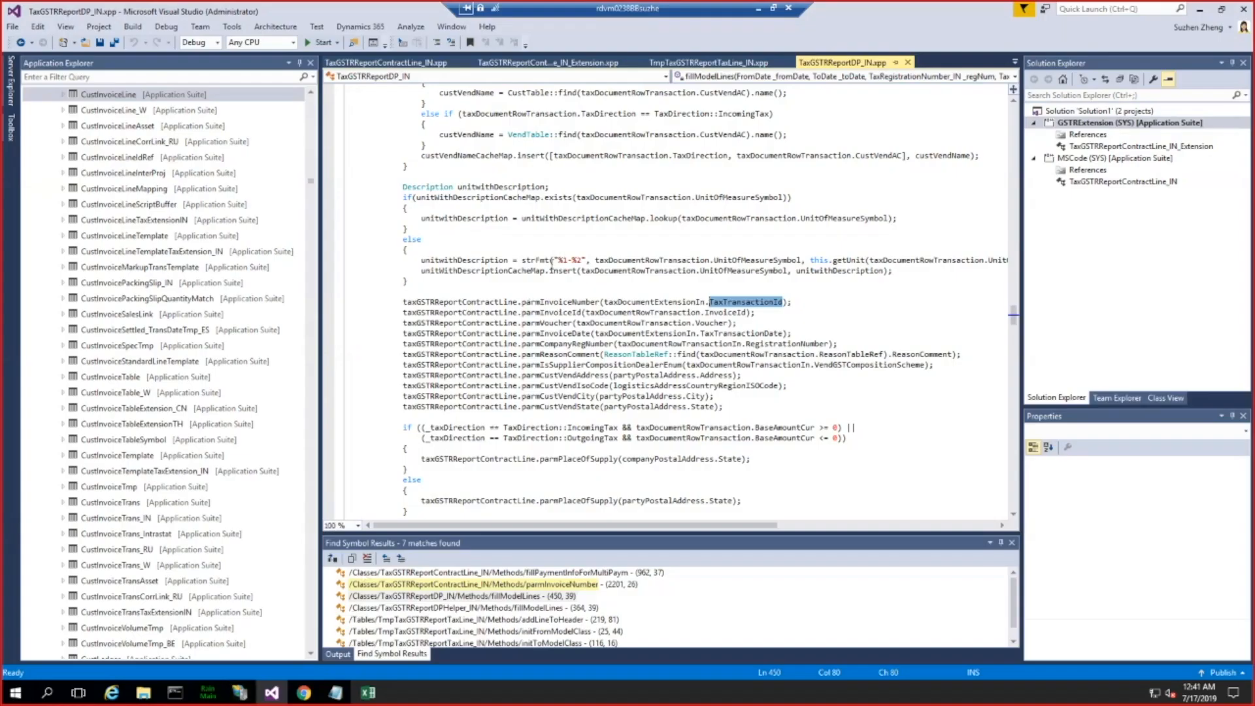
left_click(727, 66)
left_click(640, 243)
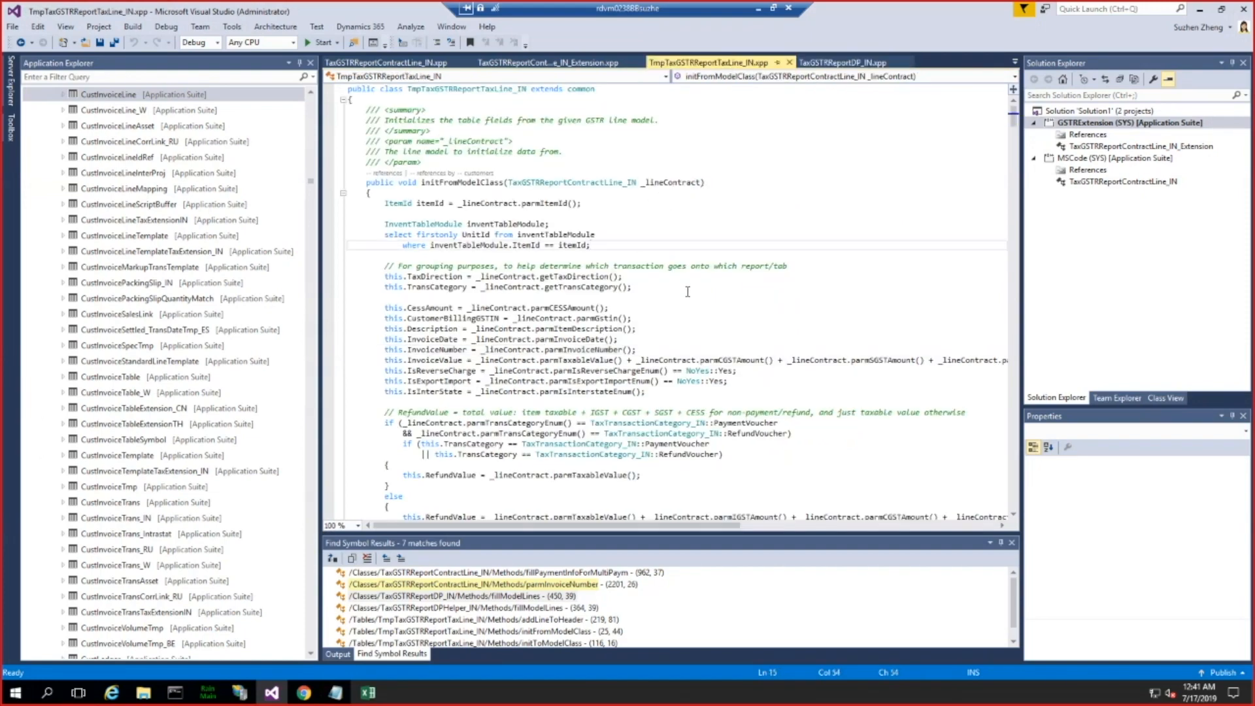
scroll(681, 298, "down", 11)
scroll(683, 298, "up", 7)
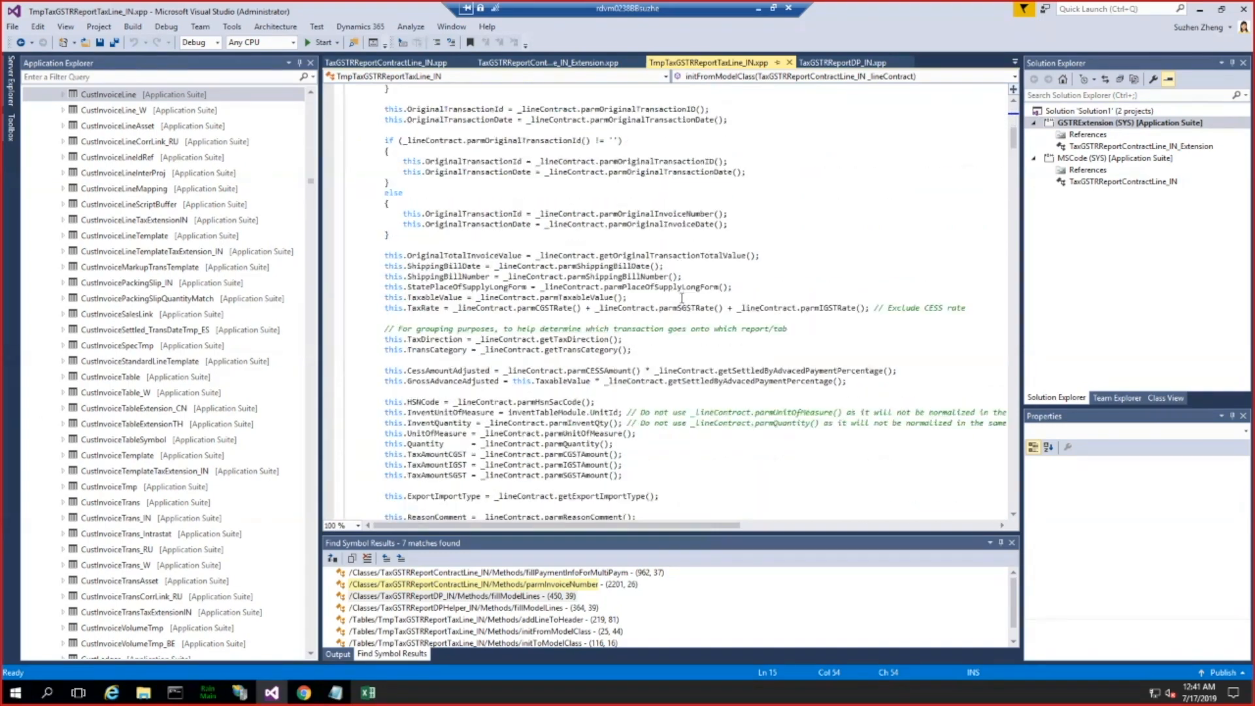
scroll(759, 208, "up", 4)
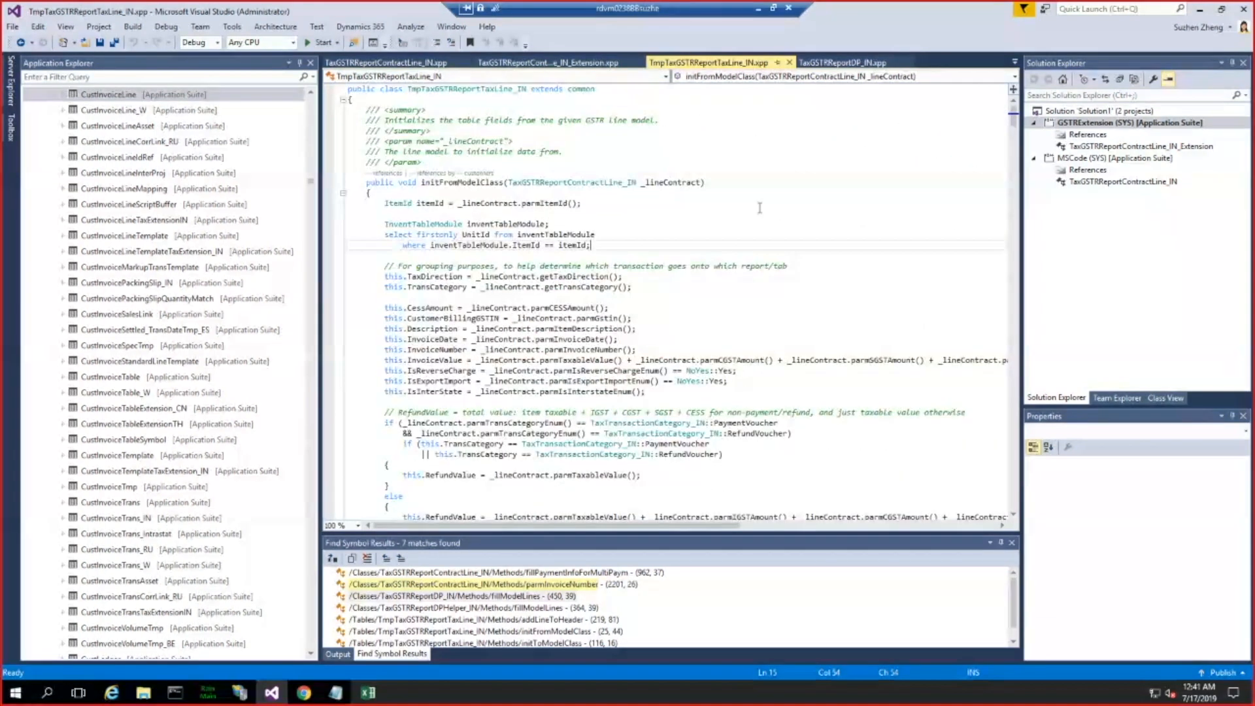
left_click(677, 152)
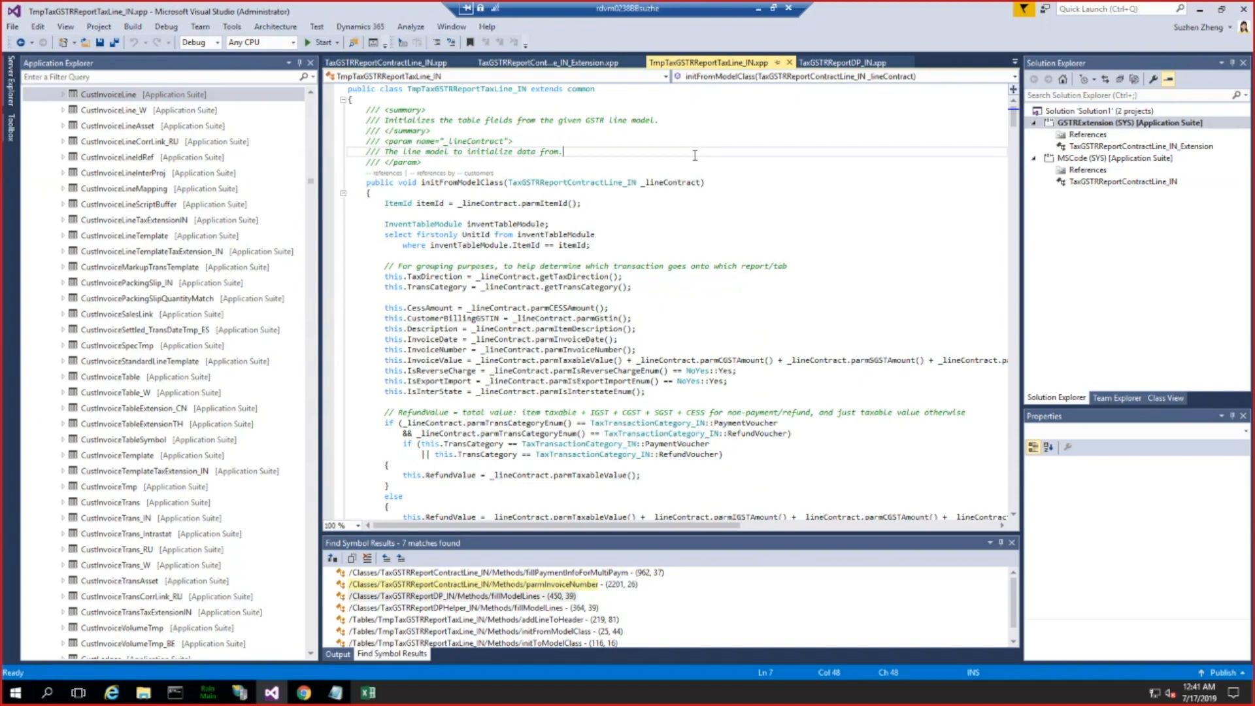
Step: Declare a variable invoiceIdEx of type InvoiceId at the start of the TaxGSTRReportContractLine_IN_Extension class
double_click(1098, 147)
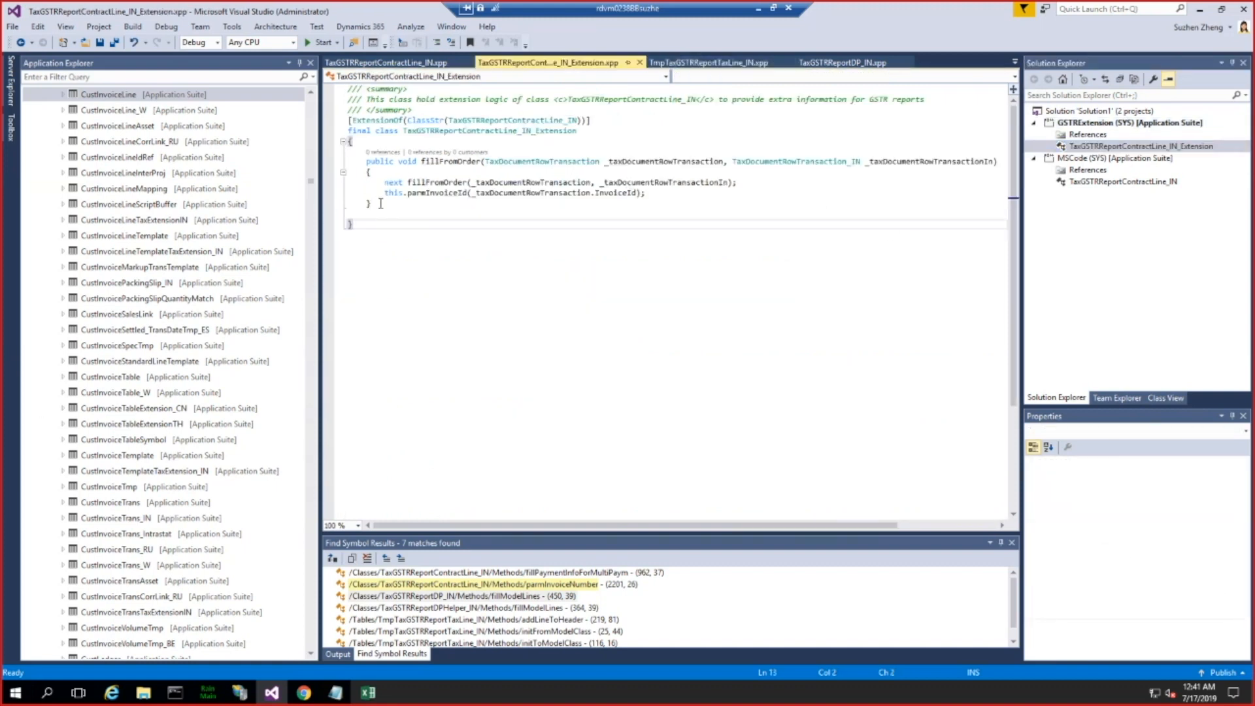
left_click(374, 142)
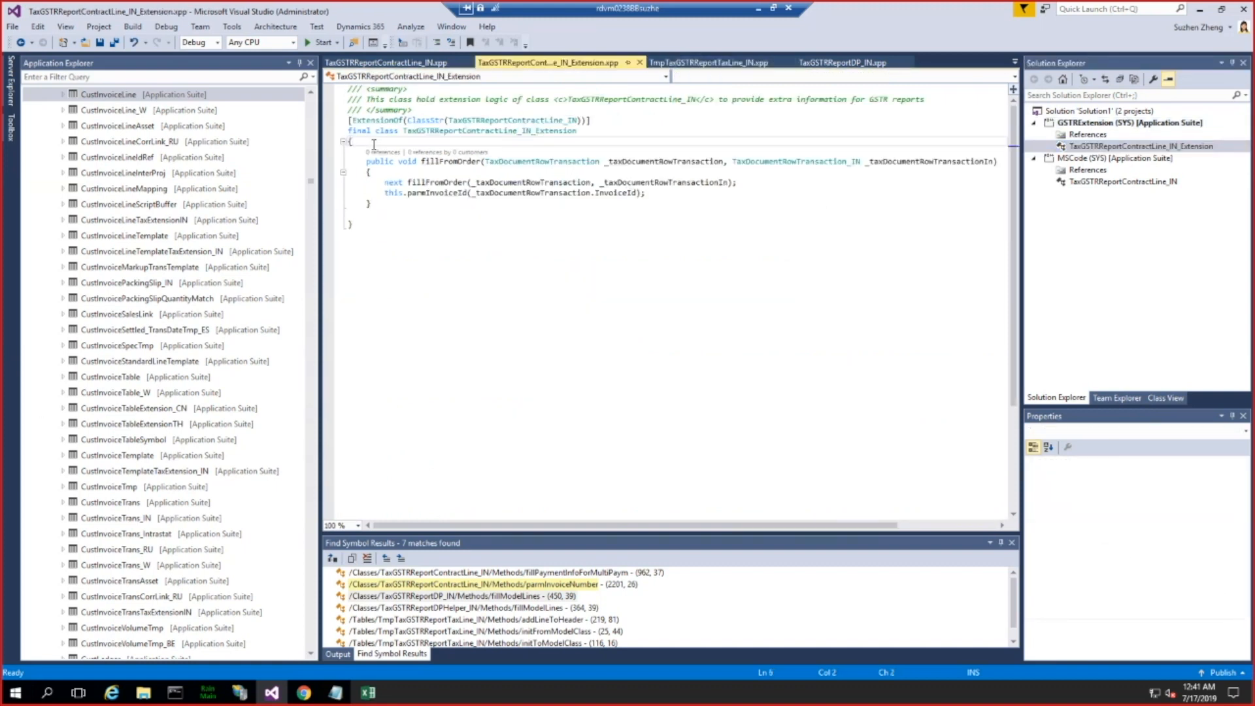
key("Return")
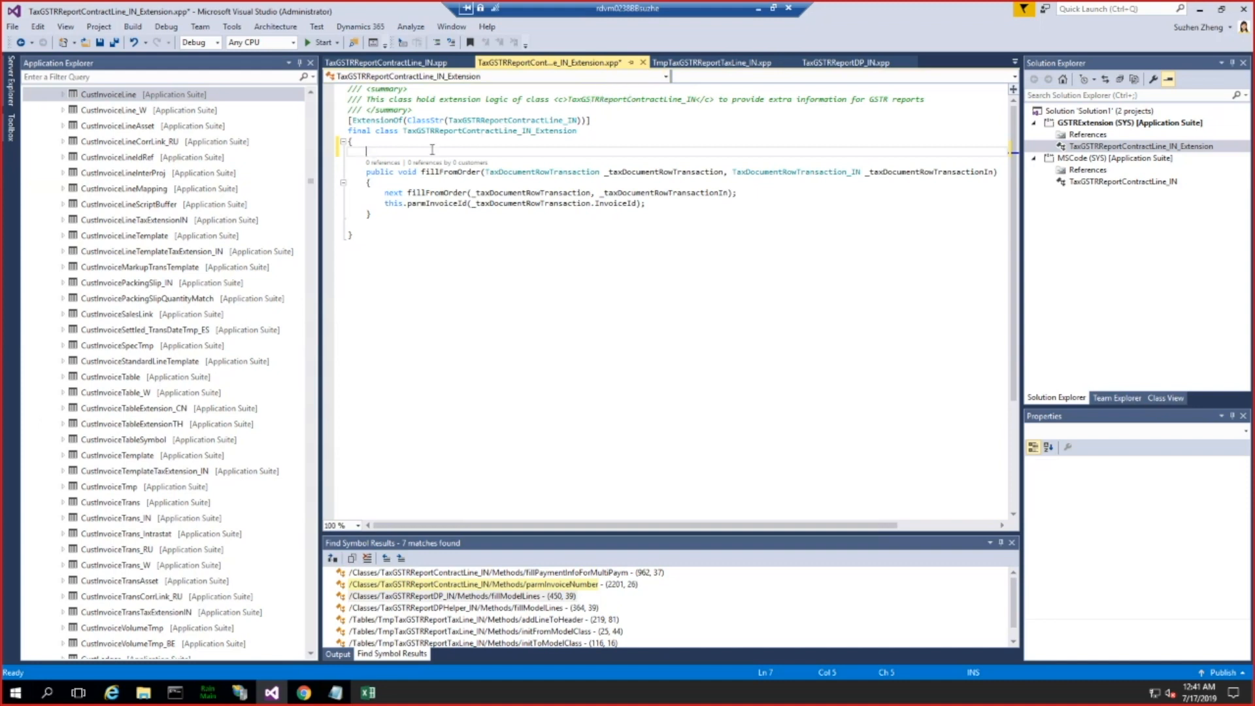
type("InvoiceId")
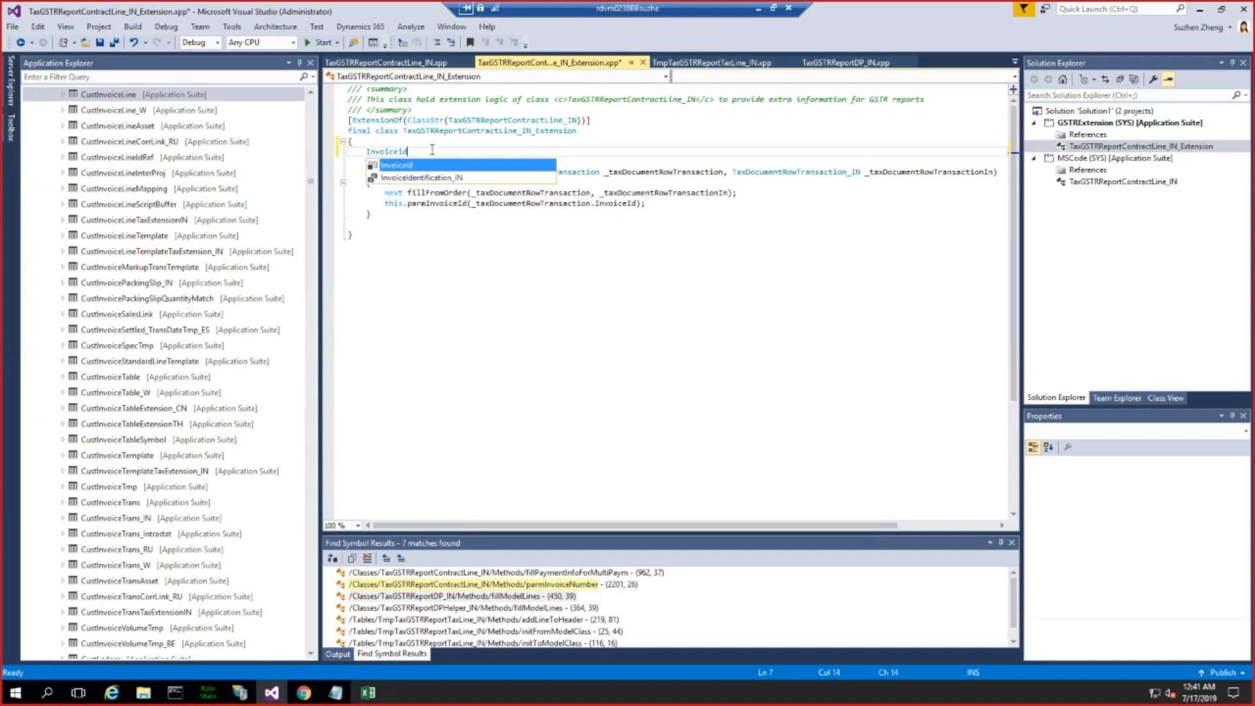
key("Escape")
type("invoice")
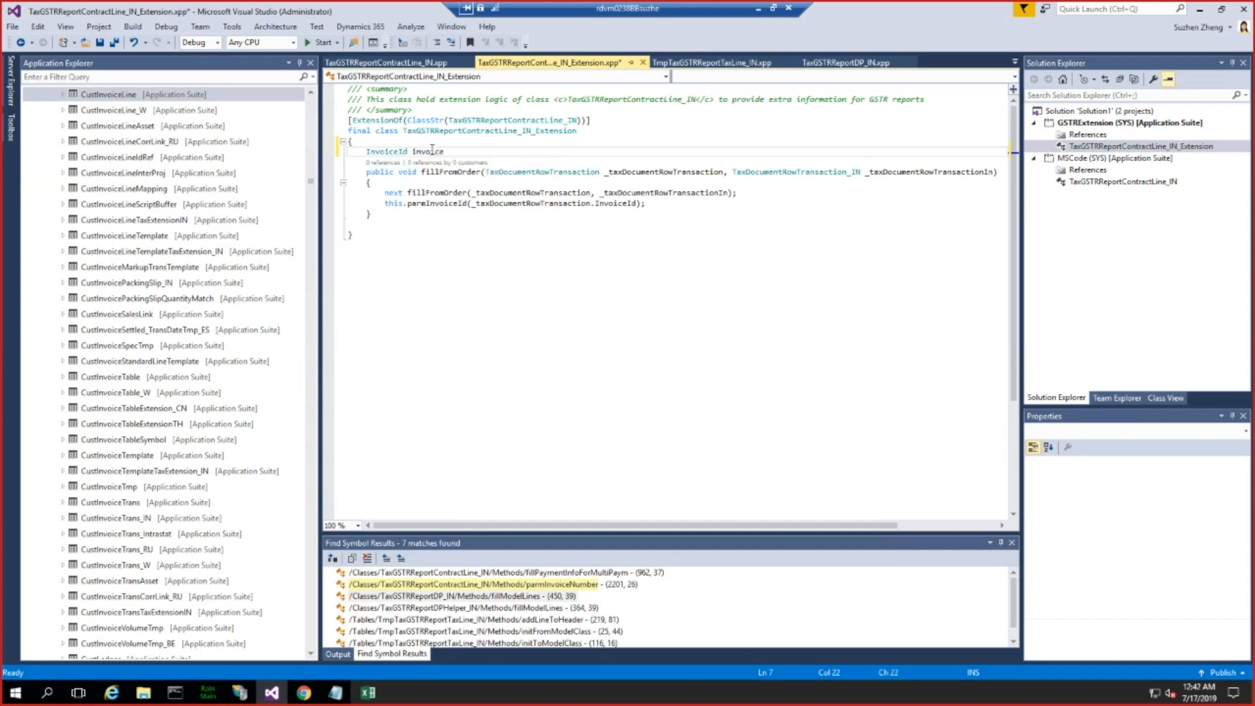
type("IdEx;")
key("Return")
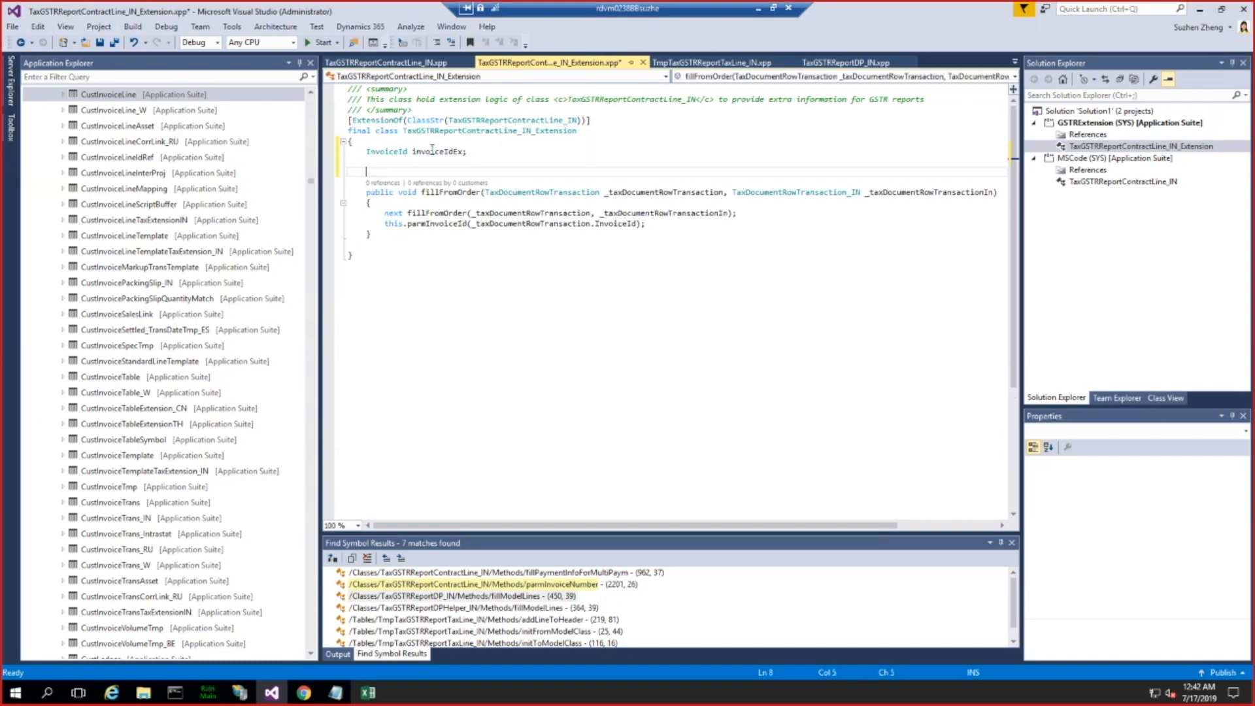
Step: Copy the parmInvoiceNumber method from TaxGSTRReportContractLine_IN beneath the invoiceIdEx declaration in the extension class, separated by blank lines
left_click(422, 62)
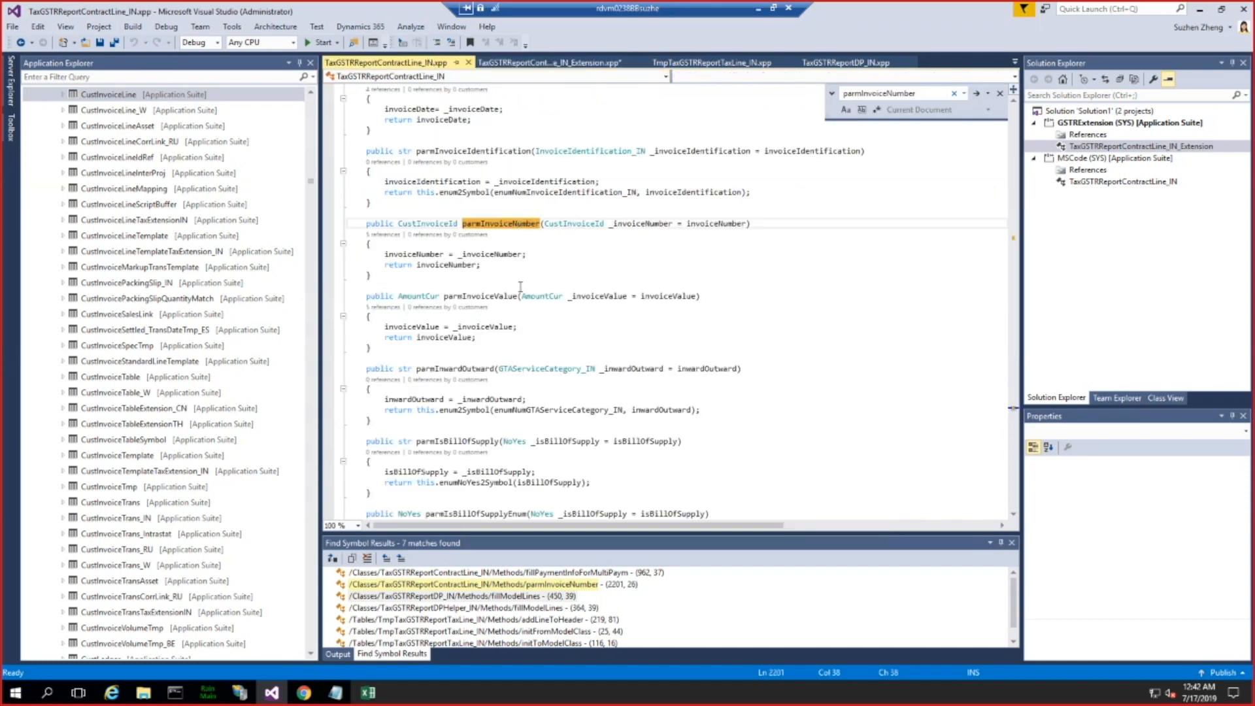
left_click_drag(376, 275, 367, 224)
key("ctrl+c")
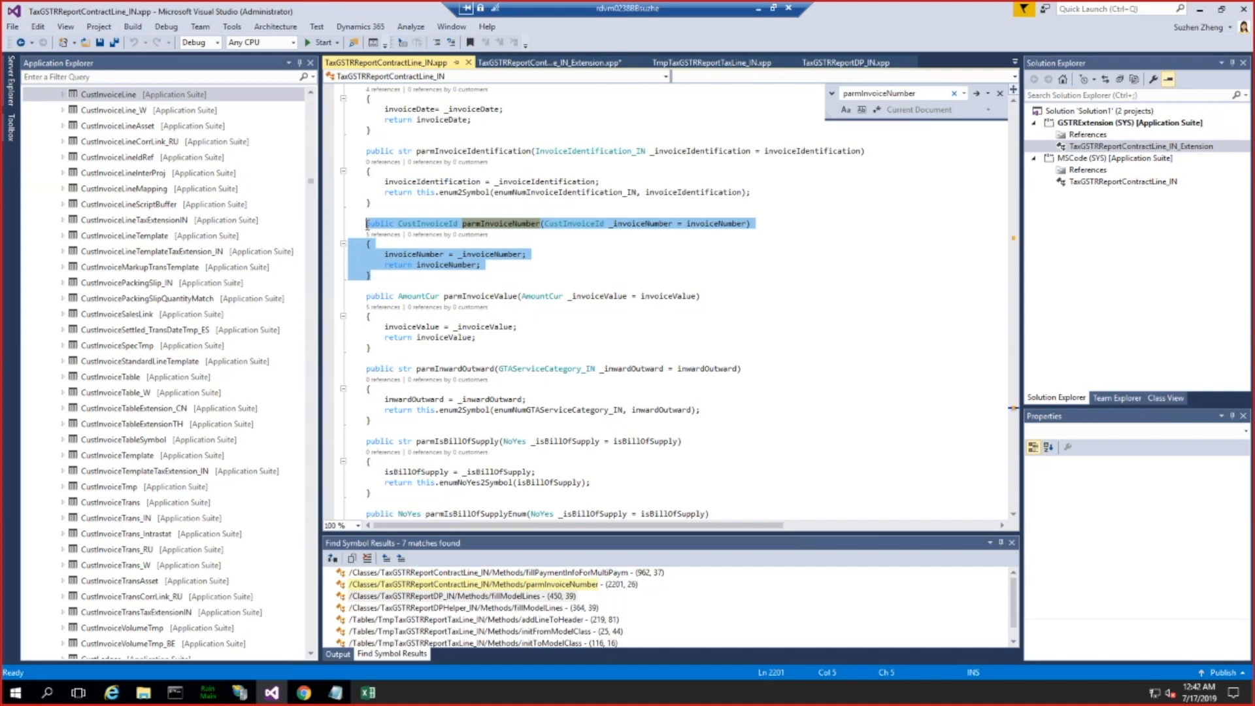
left_click(566, 63)
key("ctrl+v")
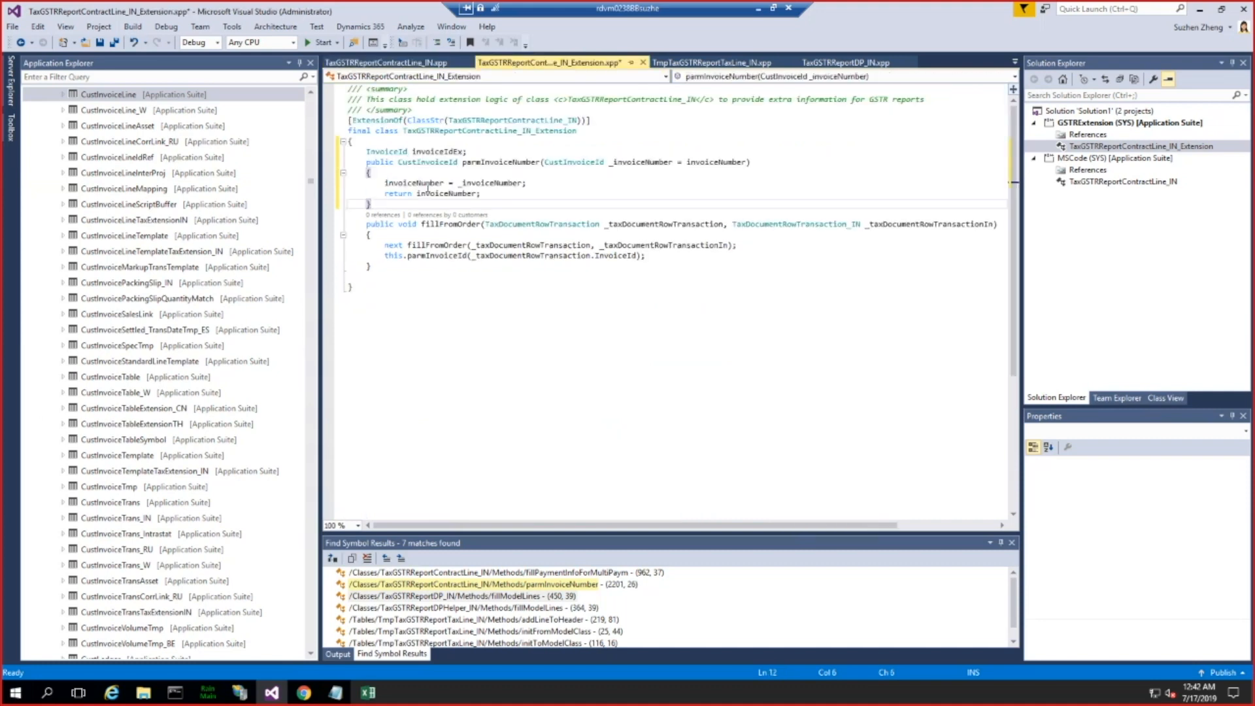
left_click(472, 147)
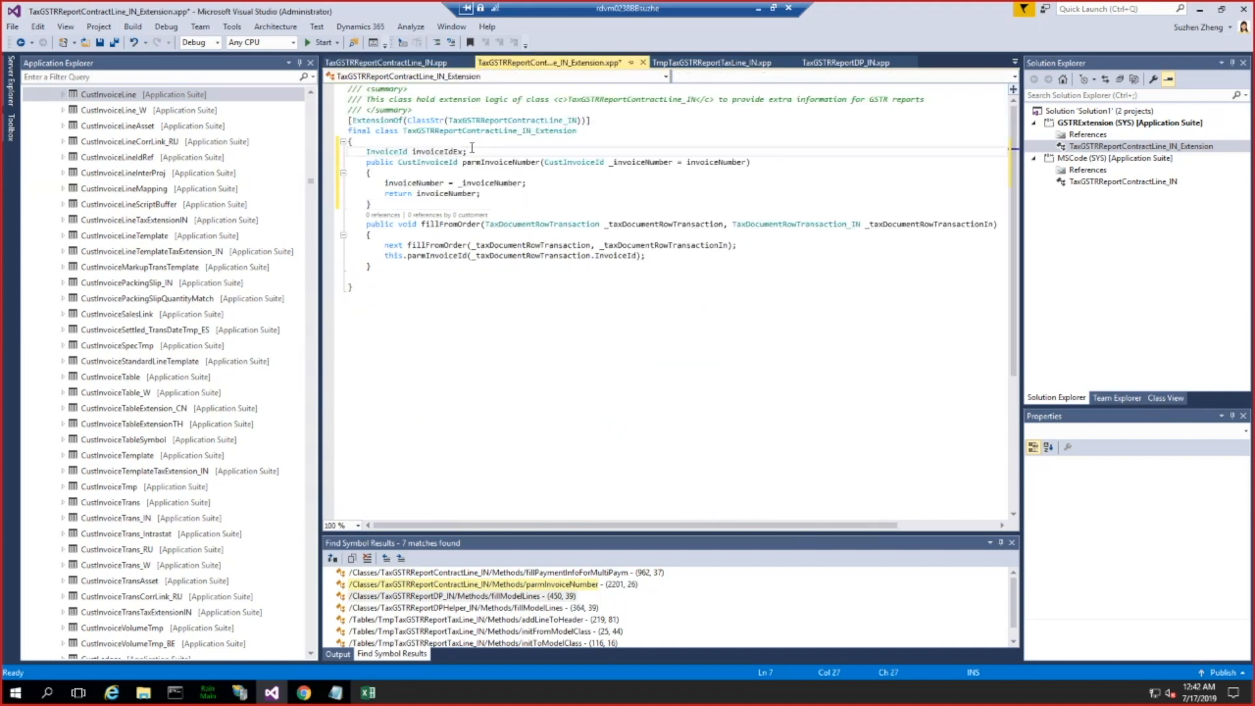
key("Return")
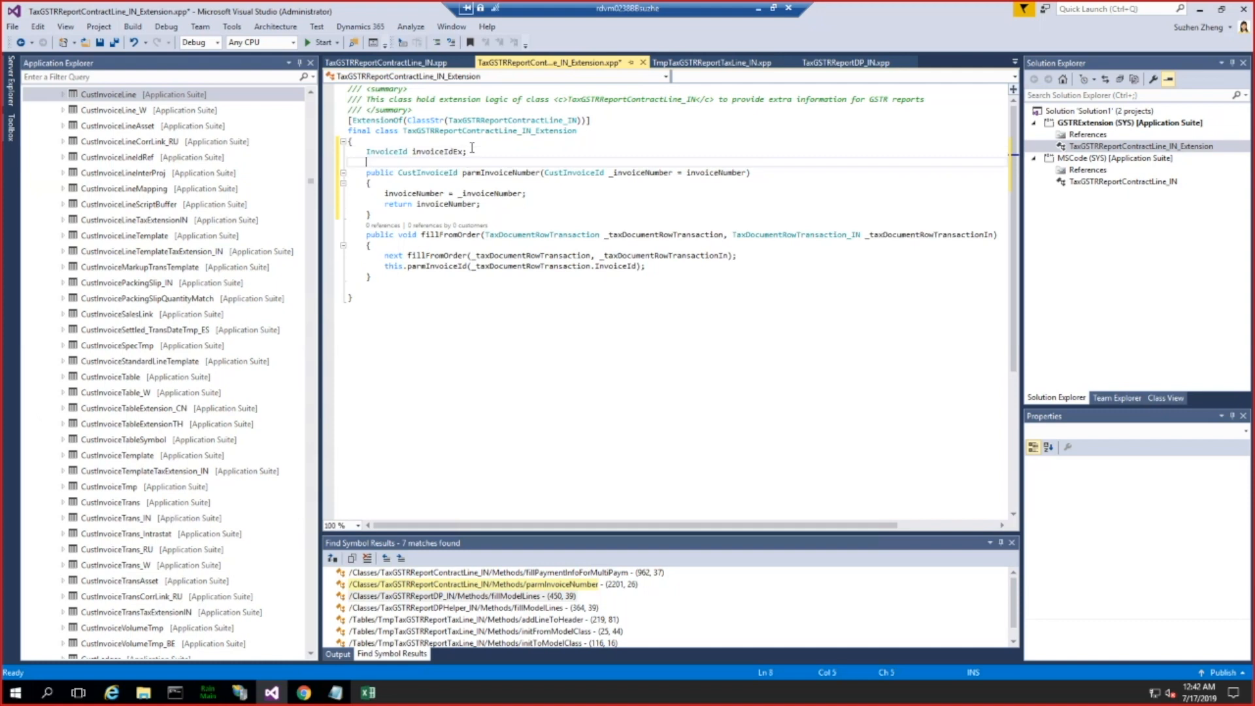
left_click(372, 212)
key("Return")
Step: Replace CustInvoiceId with InvoiceId as the return type and parameter type of the copied parmInvoiceNumber method
double_click(394, 152)
key("ctrl+c")
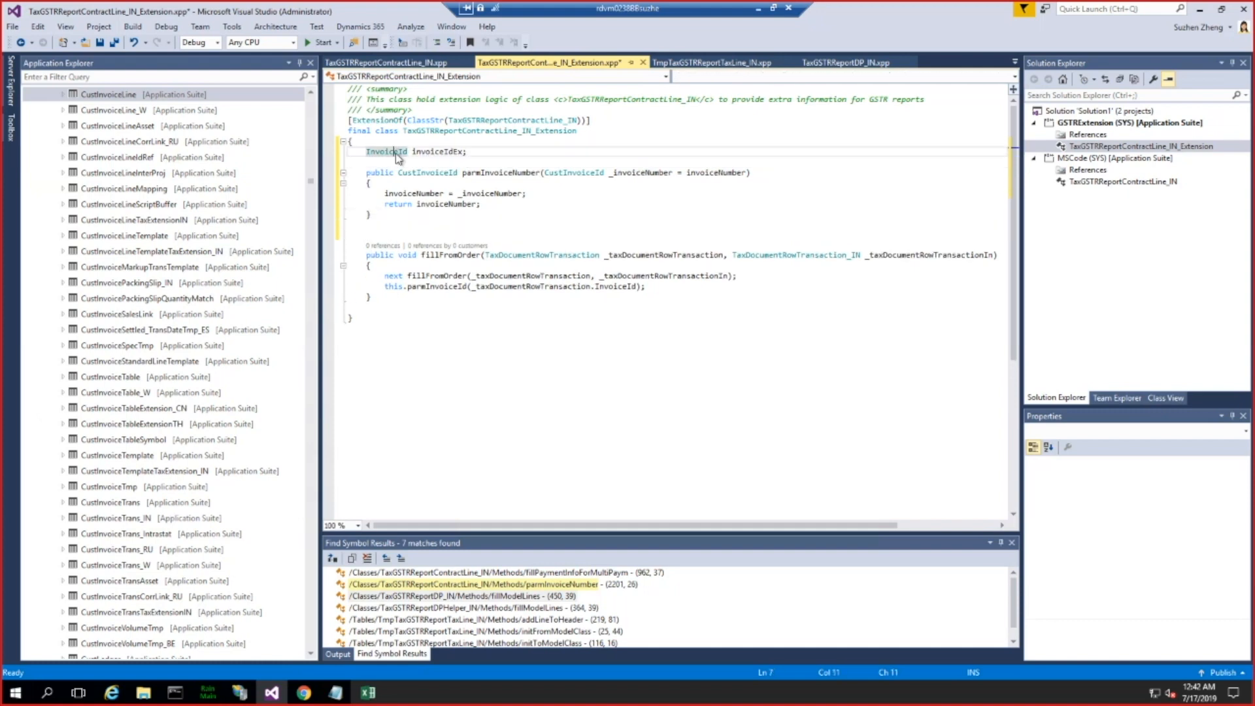
double_click(429, 173)
key("ctrl+v")
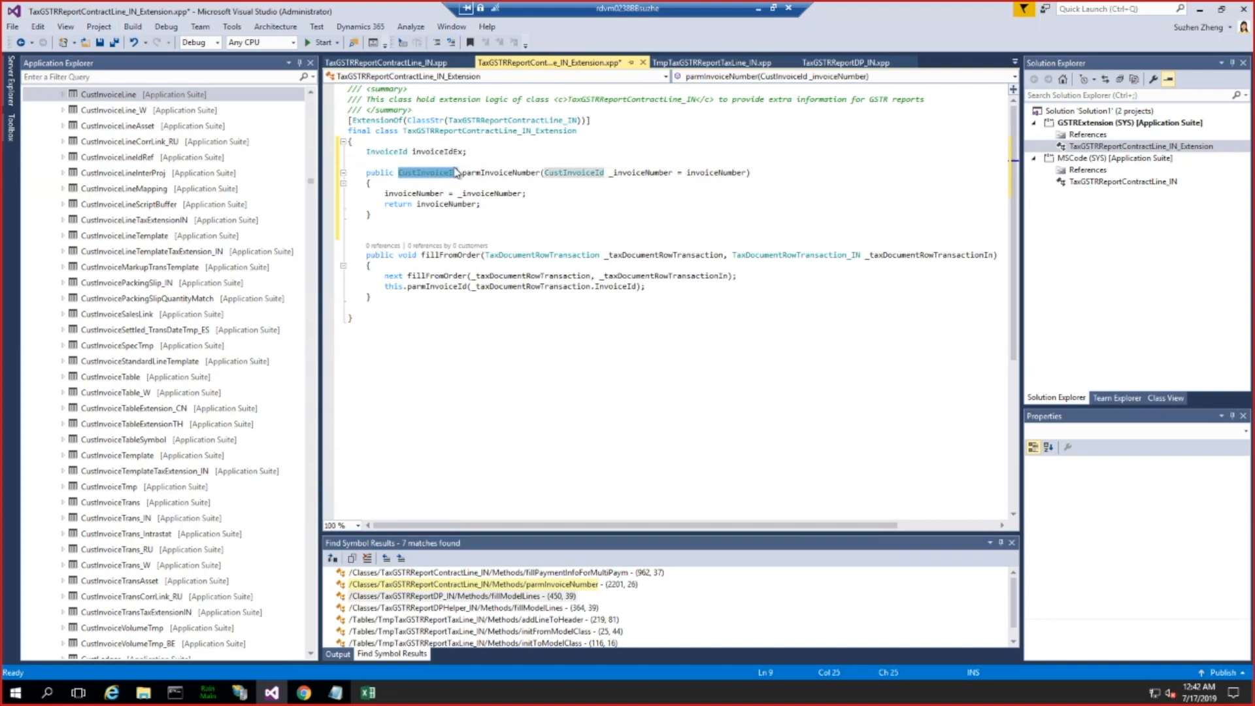
left_click(566, 176)
double_click(566, 173)
key("ctrl+v")
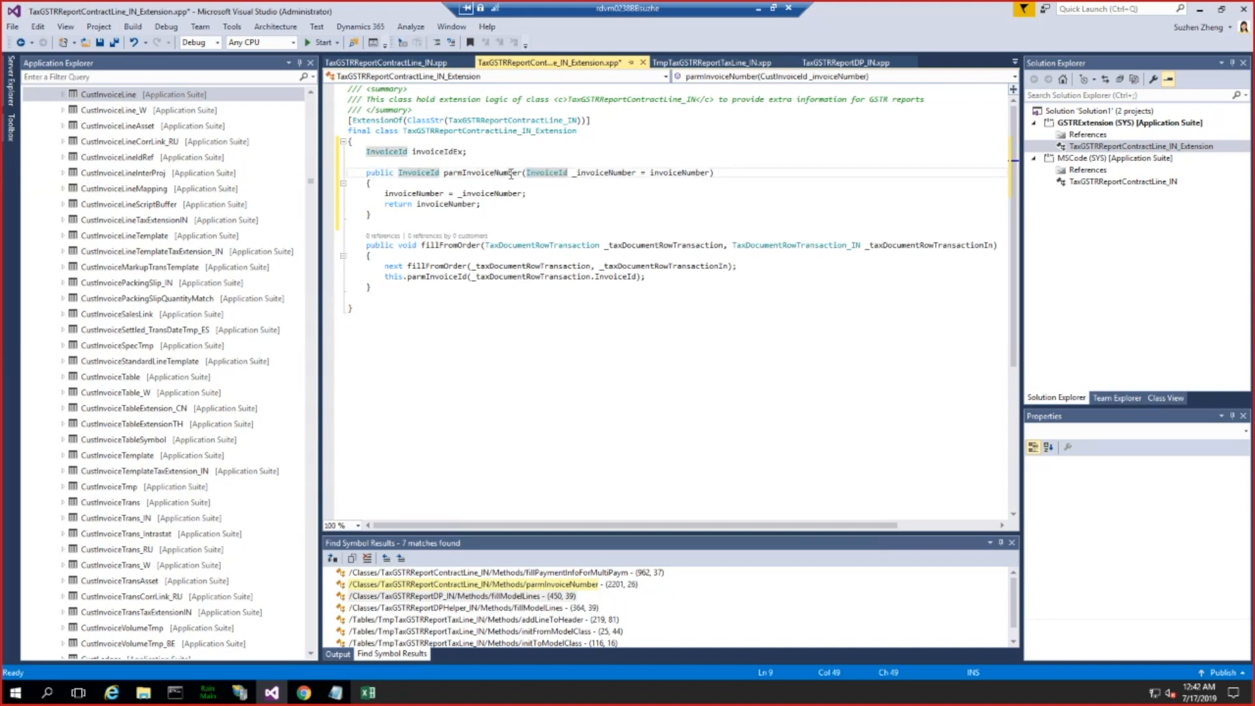
Step: Rename the parameter of the copied parmInvoiceNumber method in the extension class to _invoiceIdEx
double_click(437, 152)
key("ctrl+c")
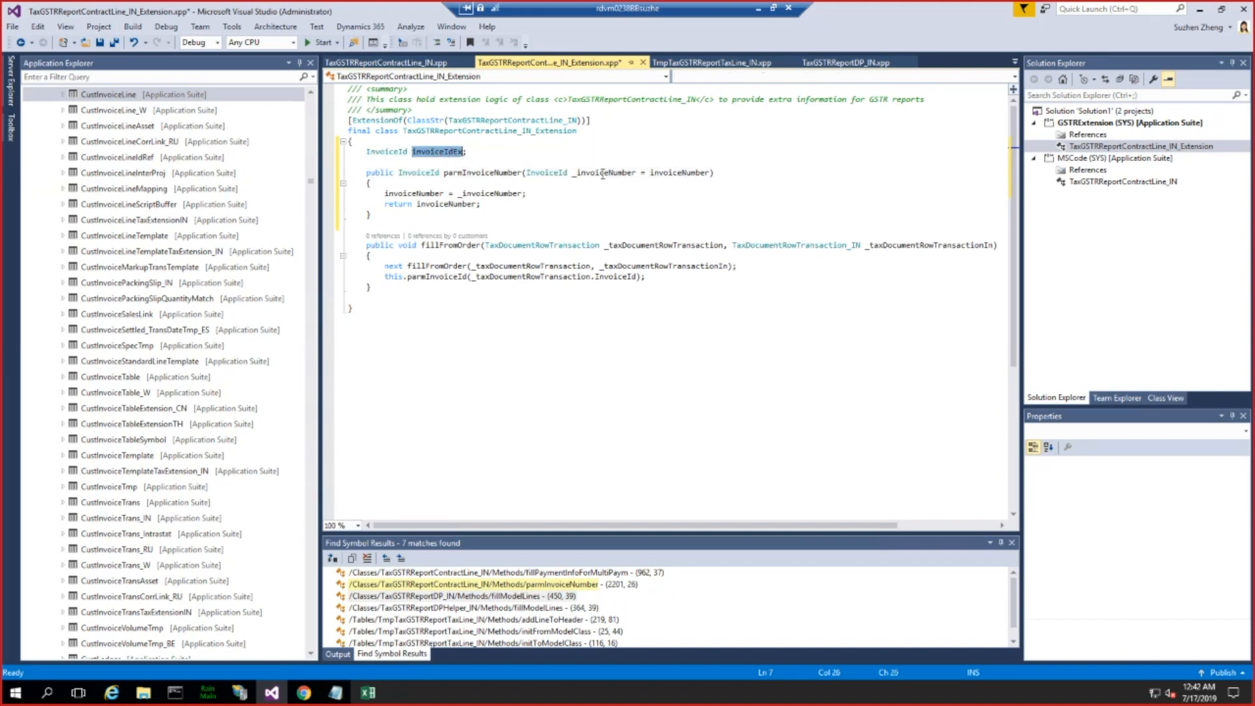
double_click(600, 174)
type("_")
key("ctrl+v")
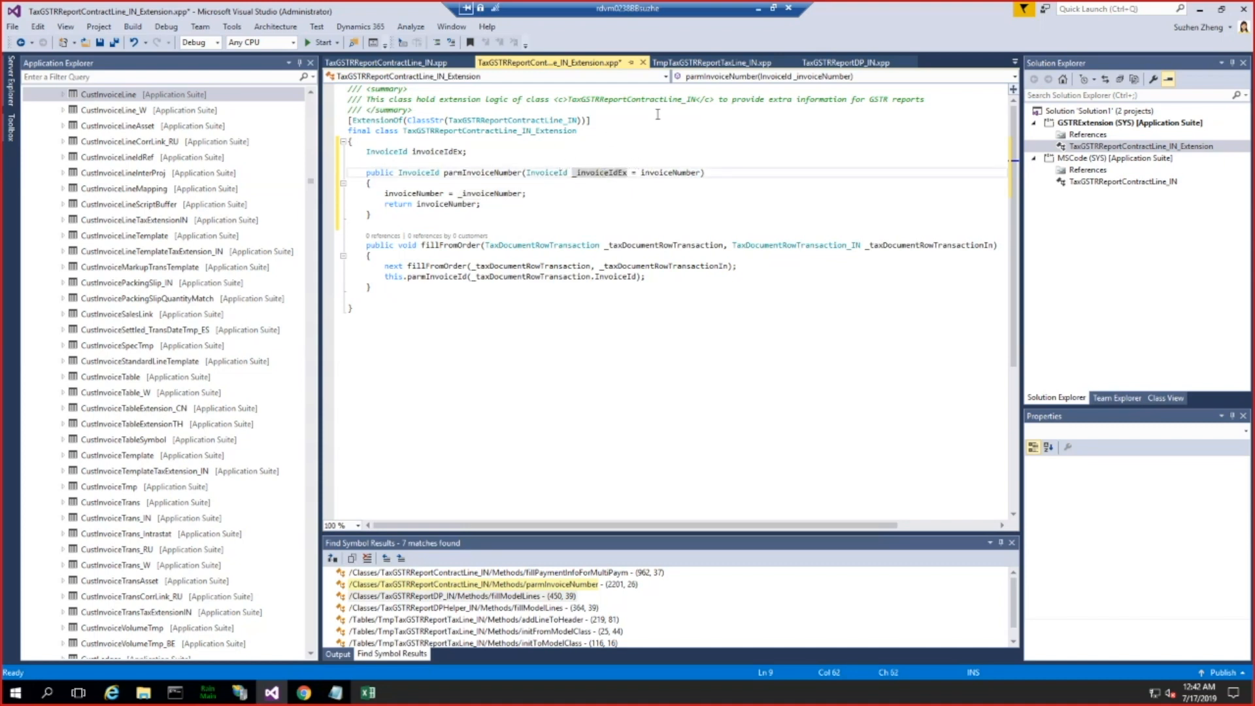
Step: Search TaxGSTRReportContractLine_IN from its beginning for "invoiceid" and examine how the class declares its private InvoiceId variable
left_click(419, 63)
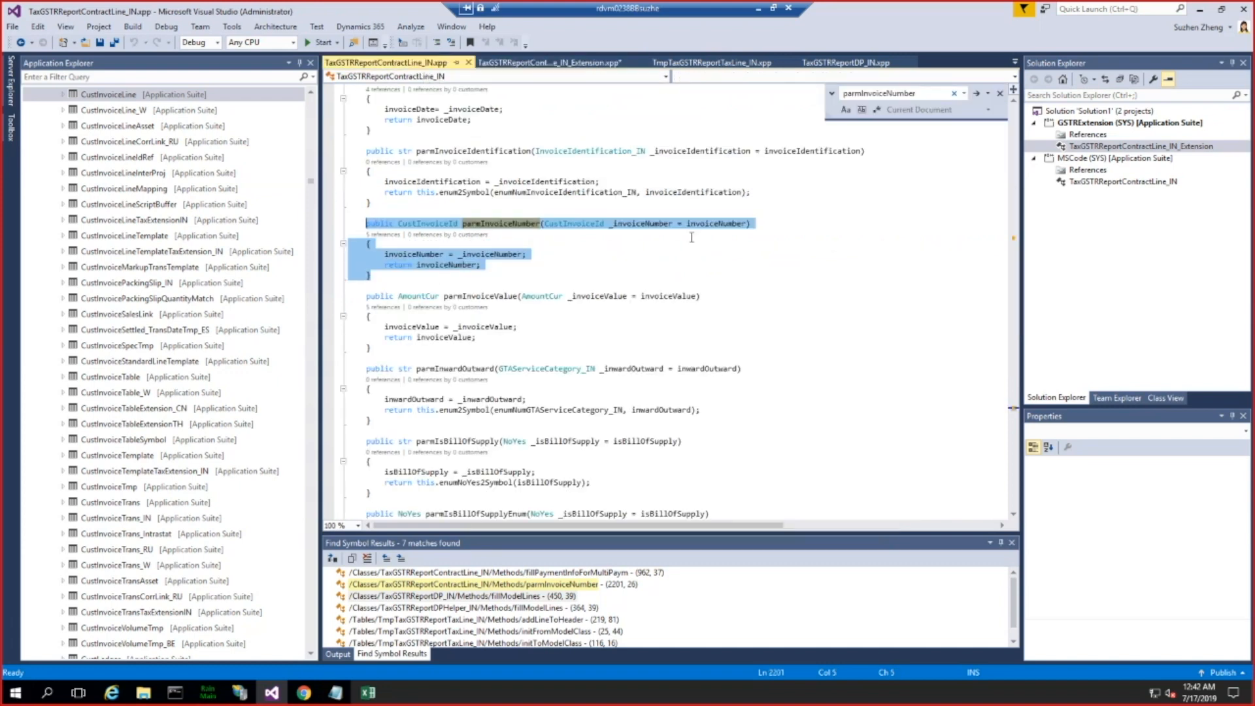
scroll(554, 288, "down", 10)
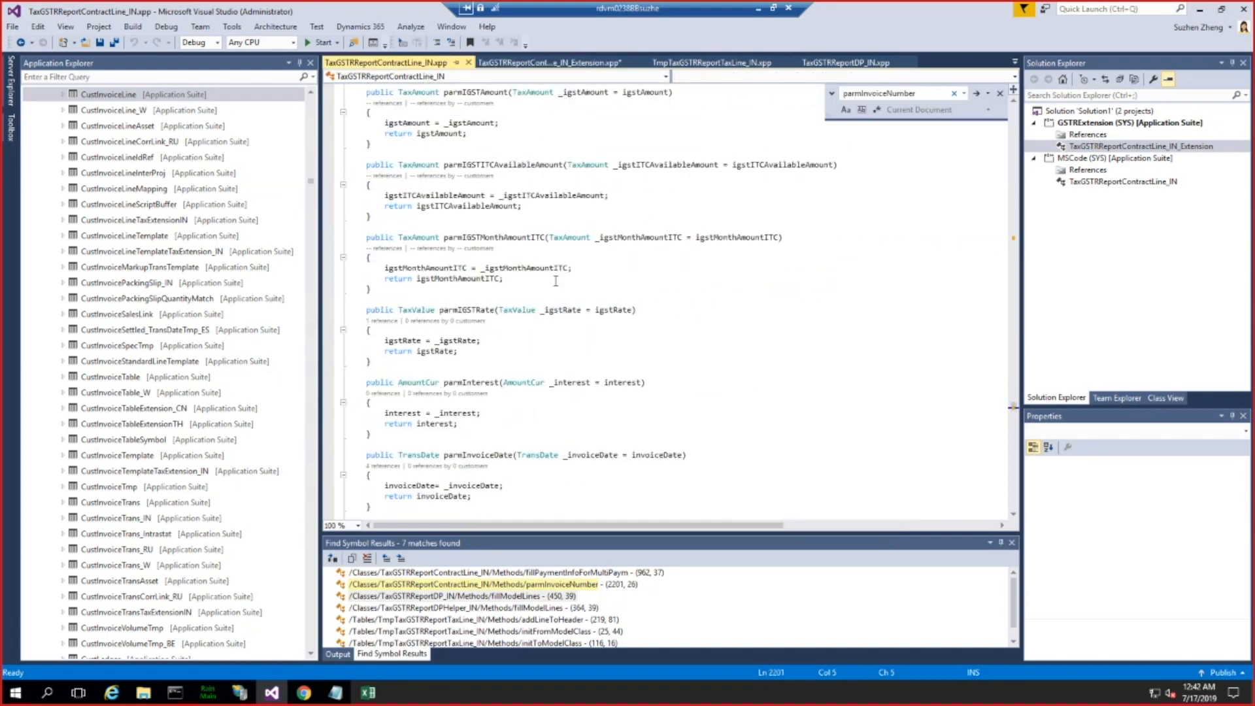
left_click_drag(1013, 400, 1013, 91)
left_click(576, 143)
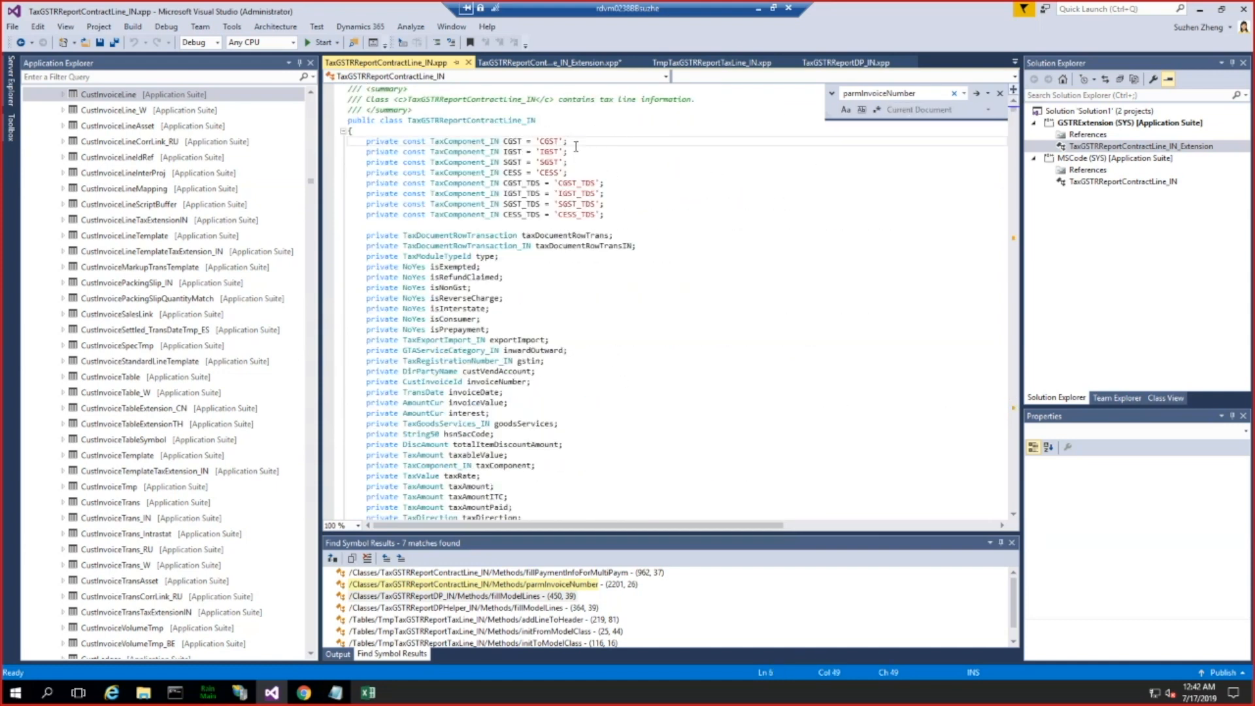
key("ctrl+f")
type("invoiceid")
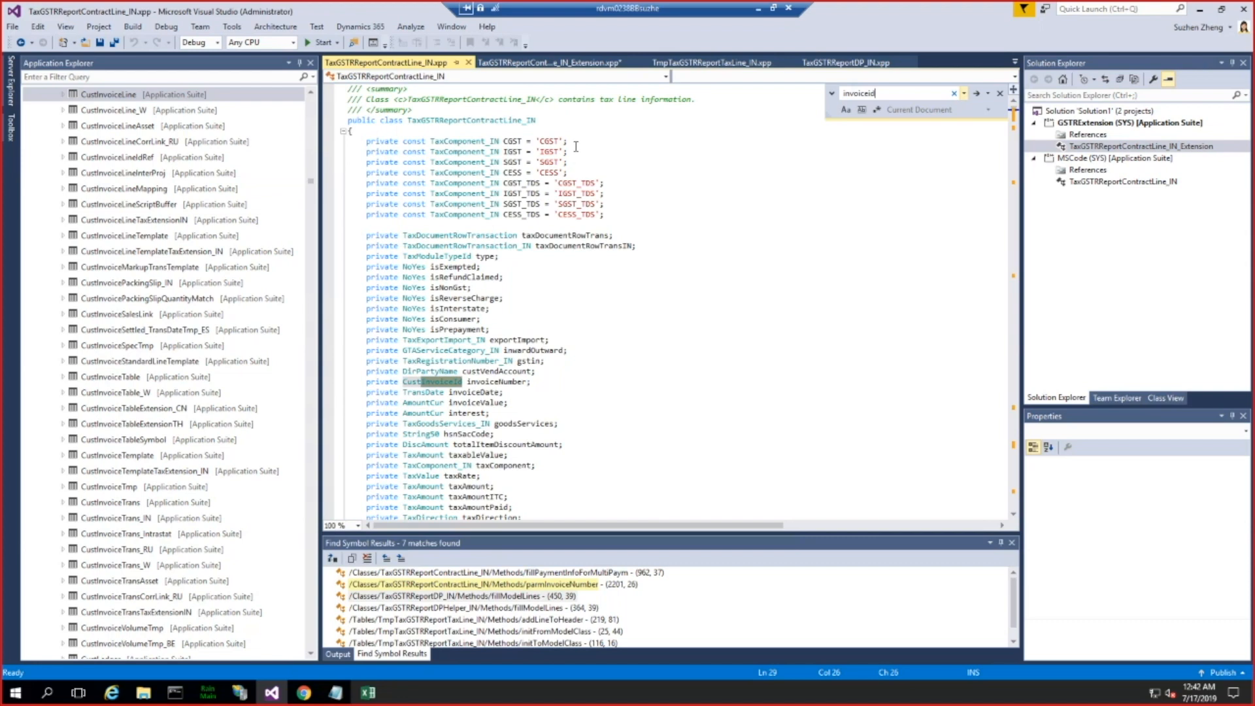
key("Return")
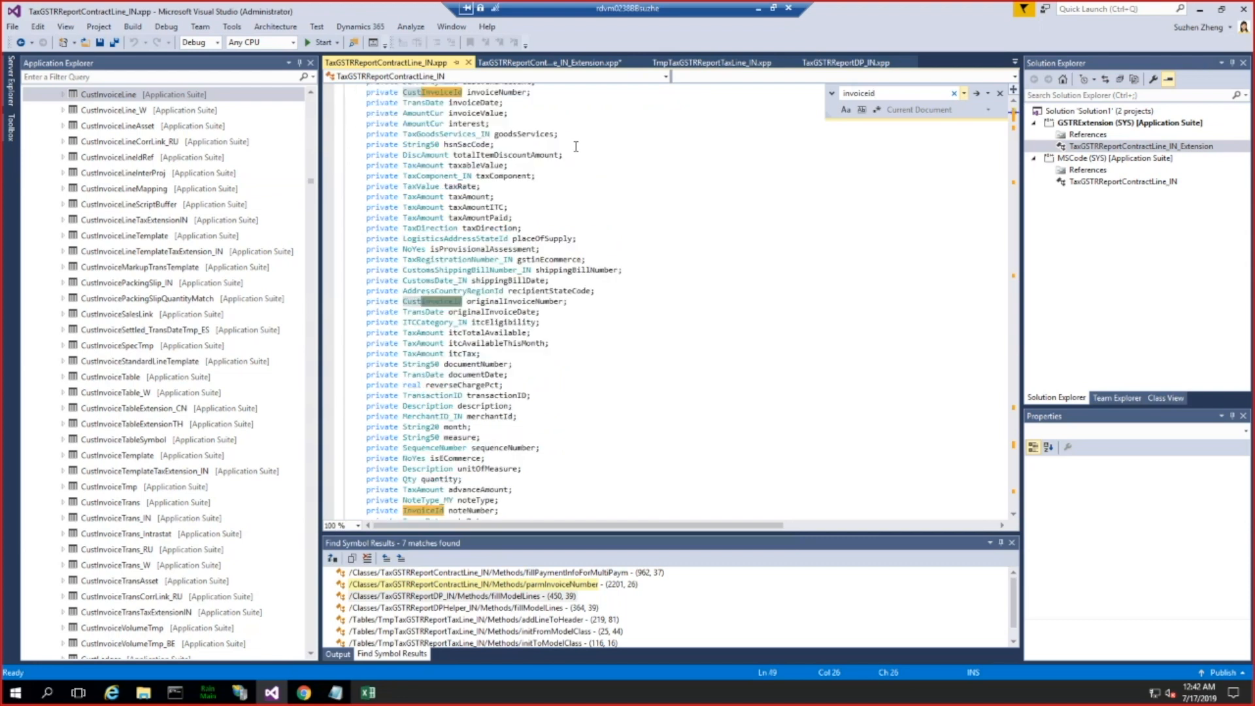
key("Return")
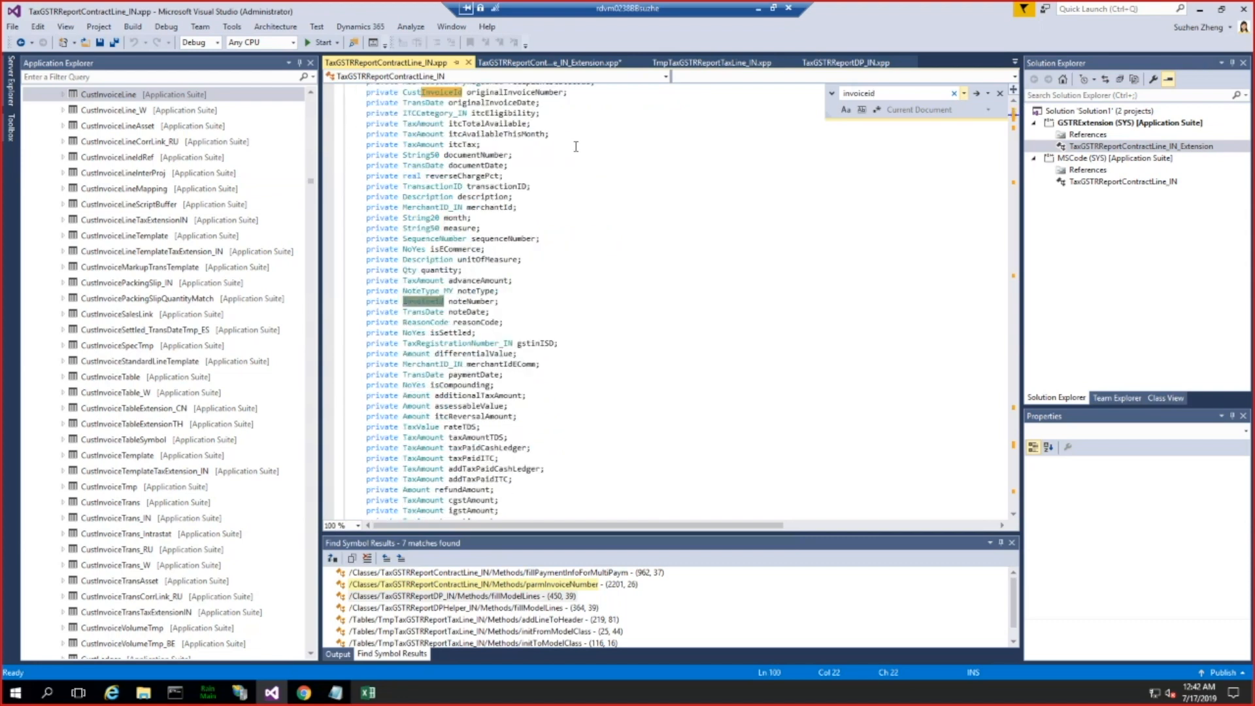
key("Return")
key("Return")
key("Return")
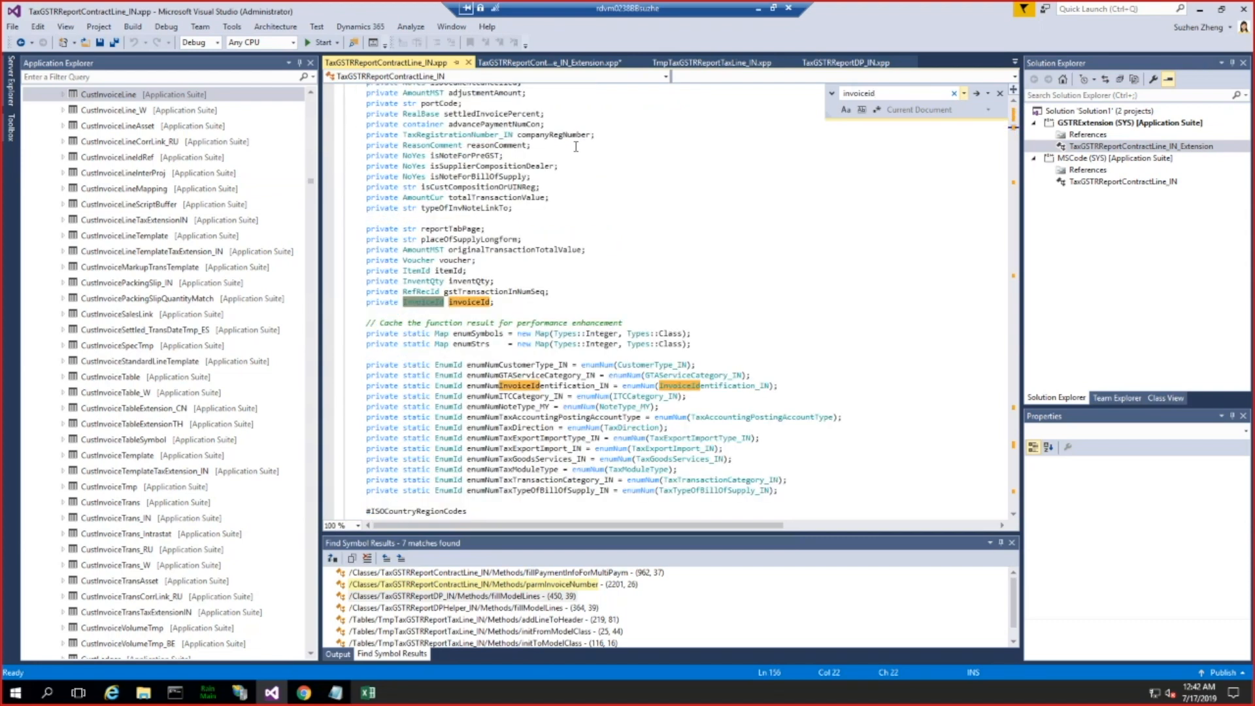
left_click(506, 304)
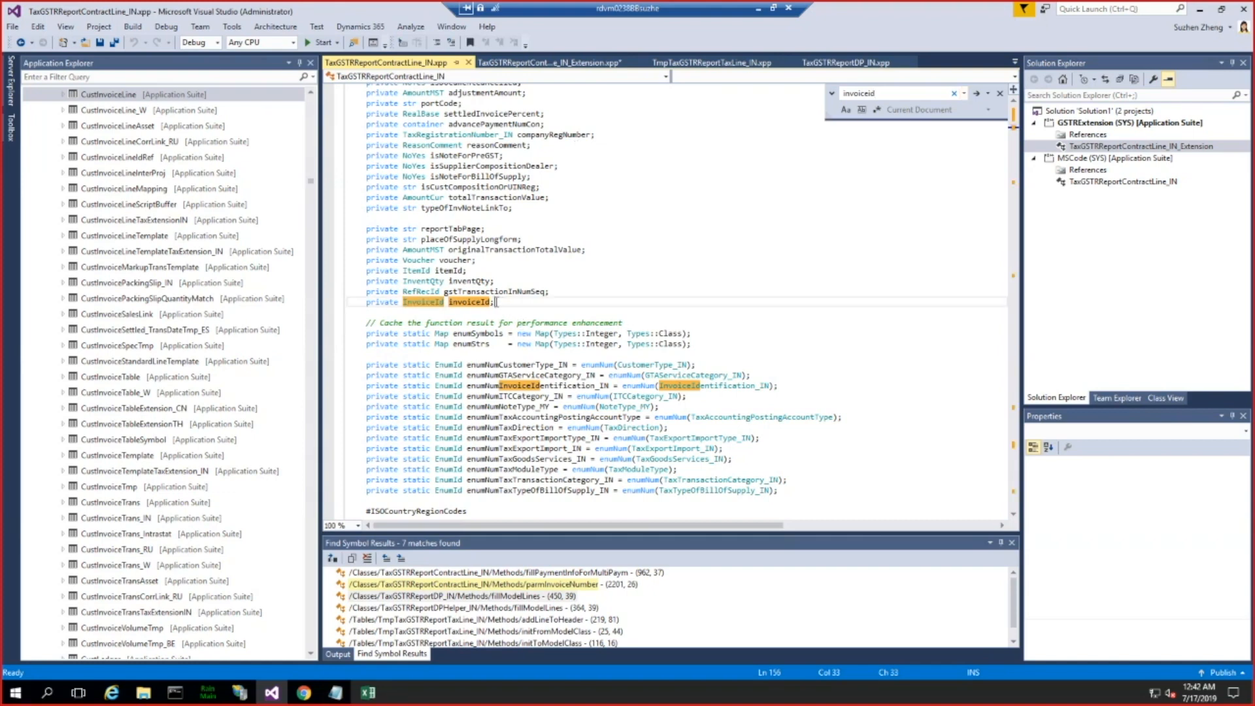
left_click_drag(424, 305, 369, 307)
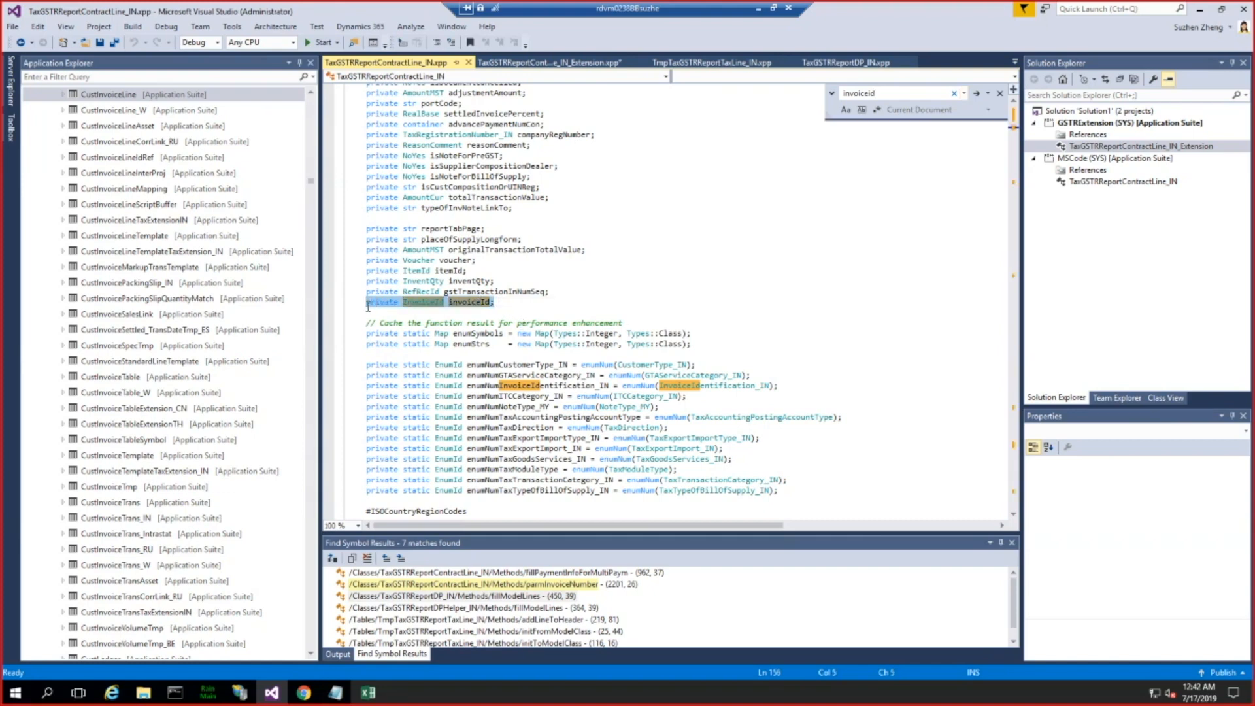
Step: In the extension class's copied method, replace invoiceNumber with invoiceIdEx in the default value, assignment and return, and assign from _invoiceIdEx
left_click(566, 66)
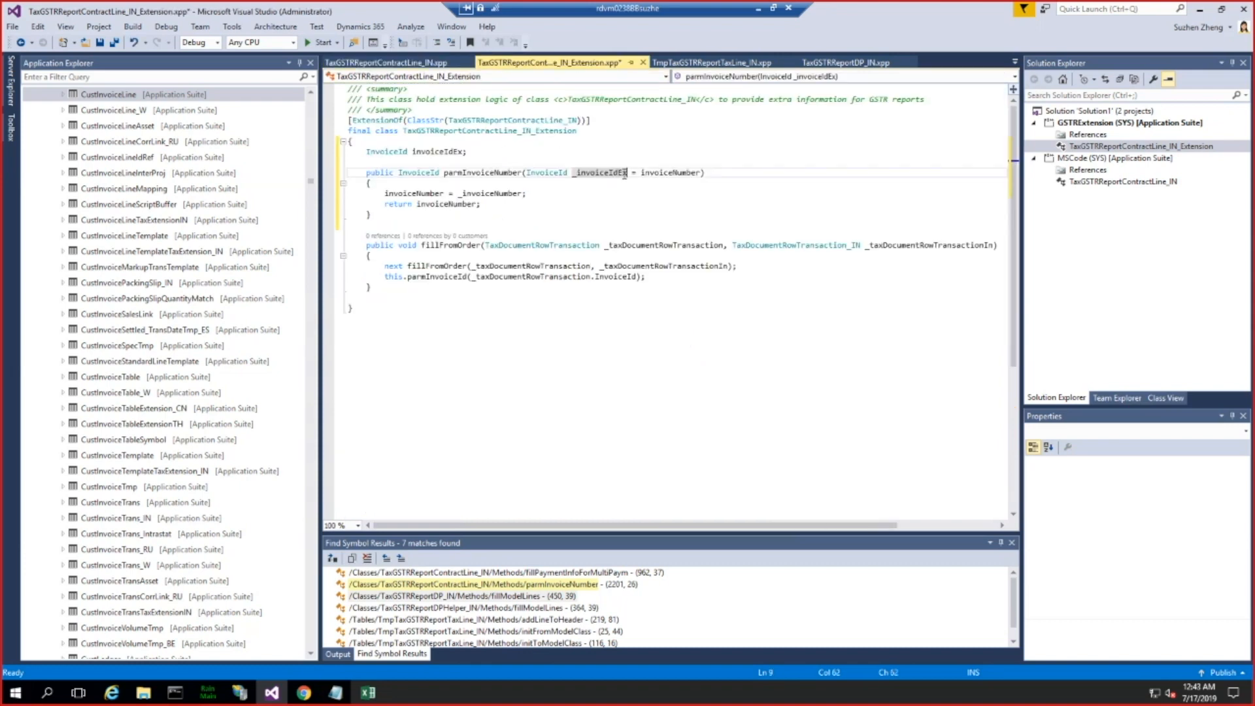
double_click(672, 172)
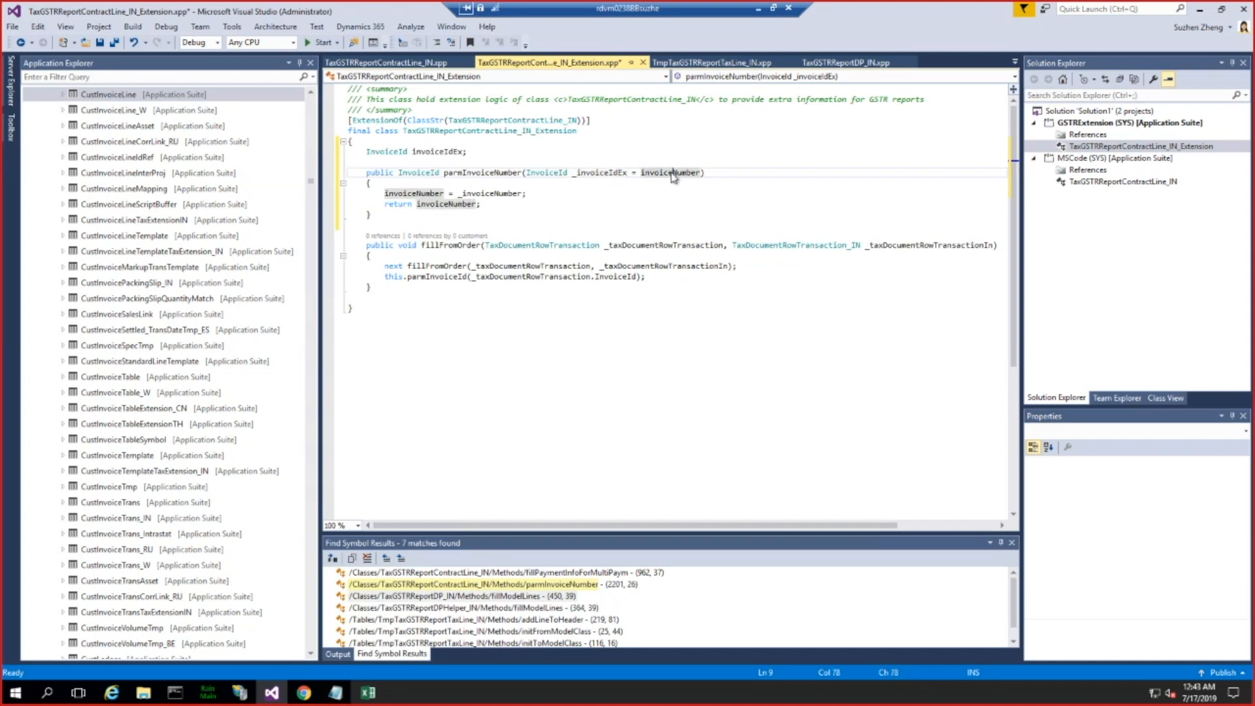
type("invoiceIdEx")
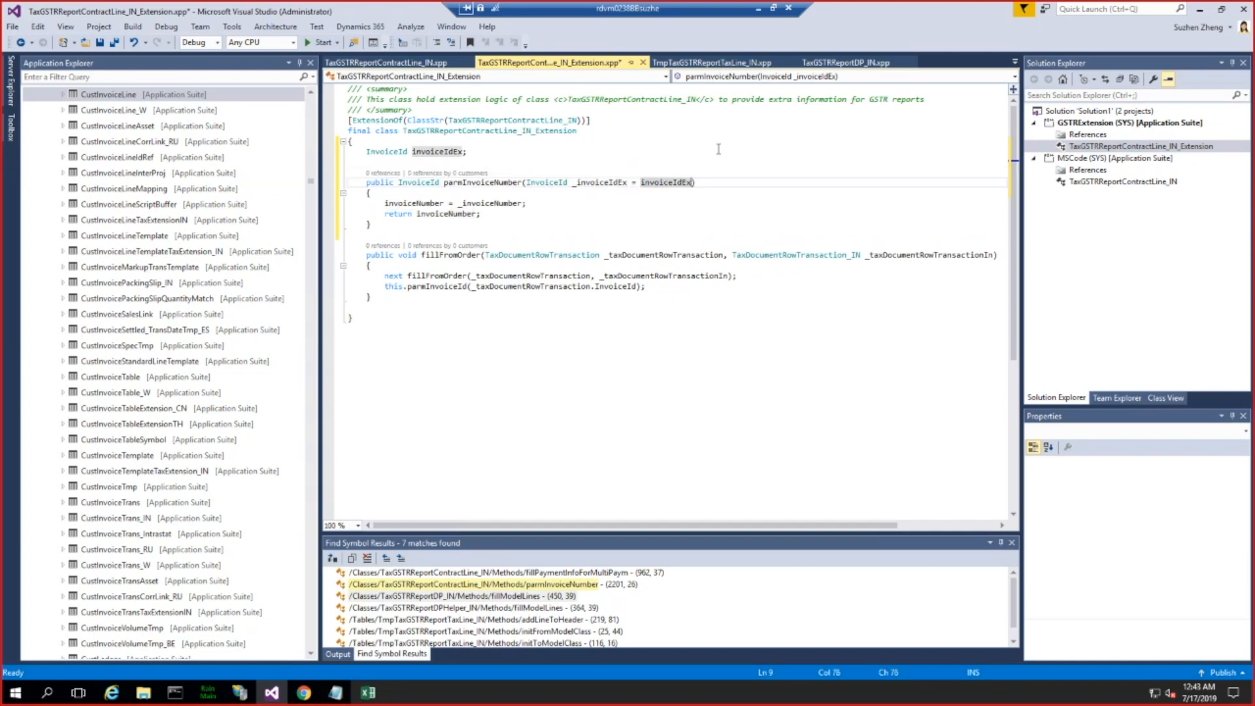
double_click(425, 202)
type("invoiceIdEx")
double_click(484, 203)
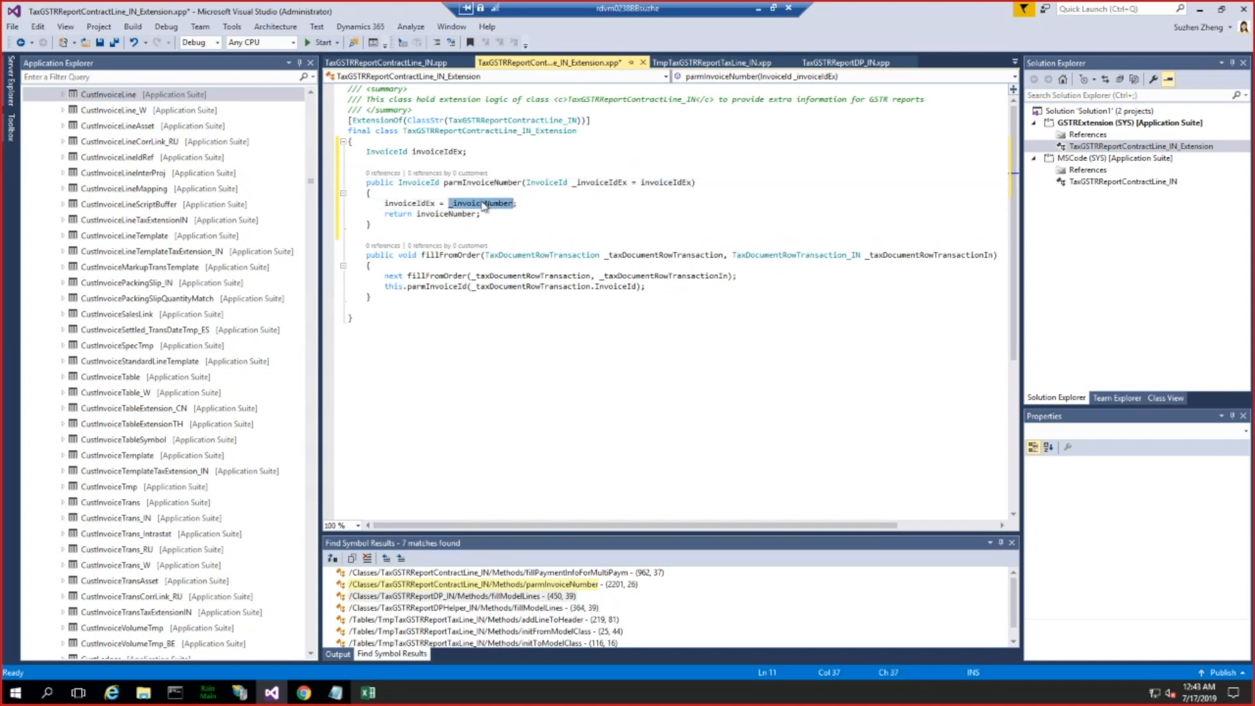
type("_invoiceIdEx")
double_click(426, 214)
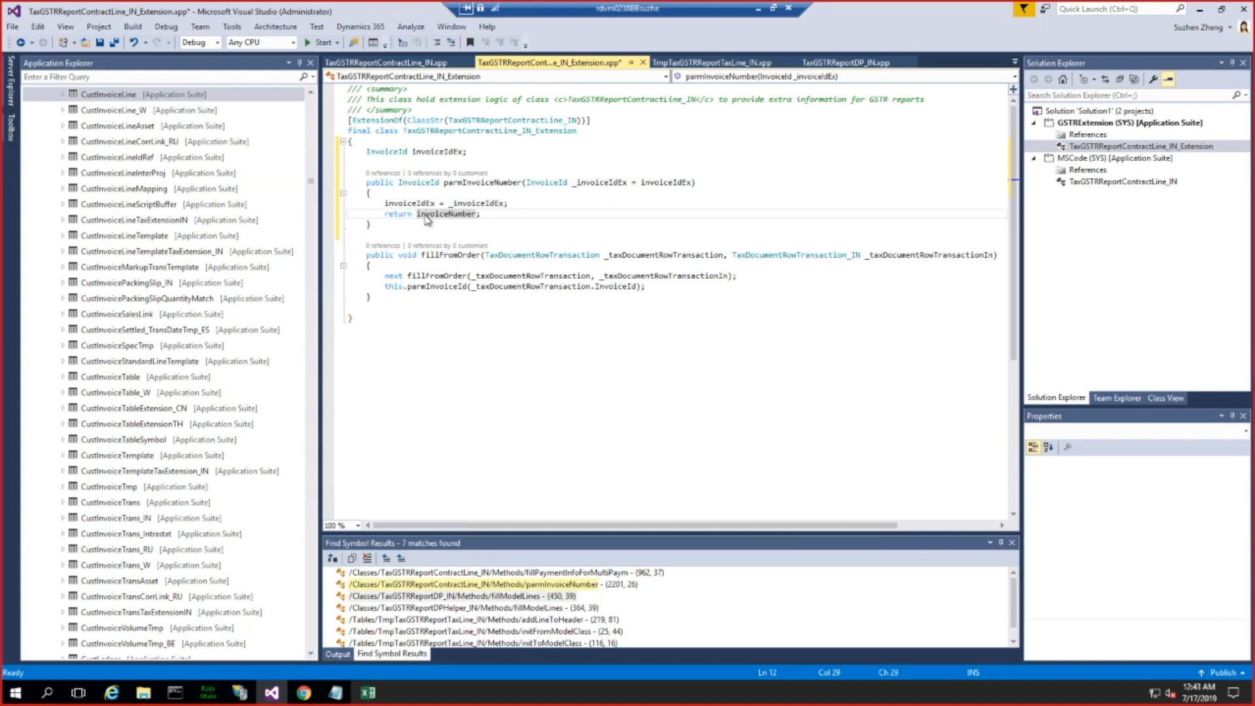
type("invoiceIdEx")
Step: Rename the copied parmInvoiceNumber method to parmInvoiceIdEx and widen the code editor area slightly
left_click(464, 183)
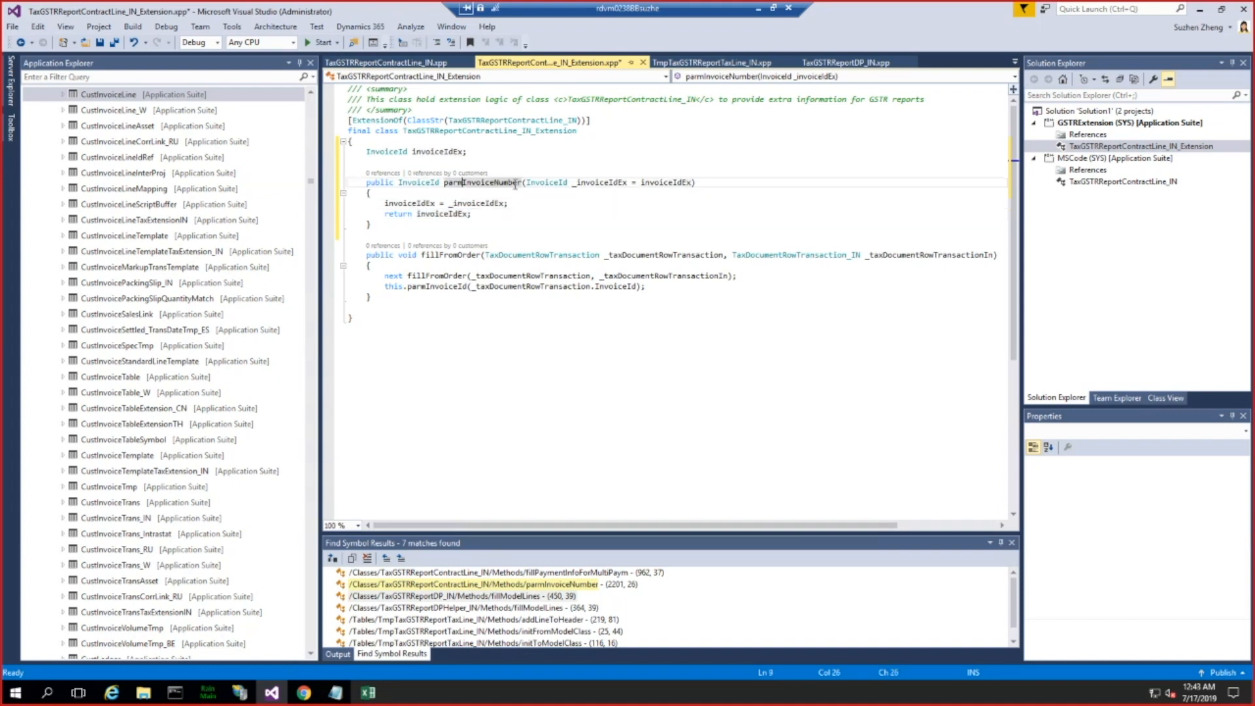
left_click(523, 182, "shift")
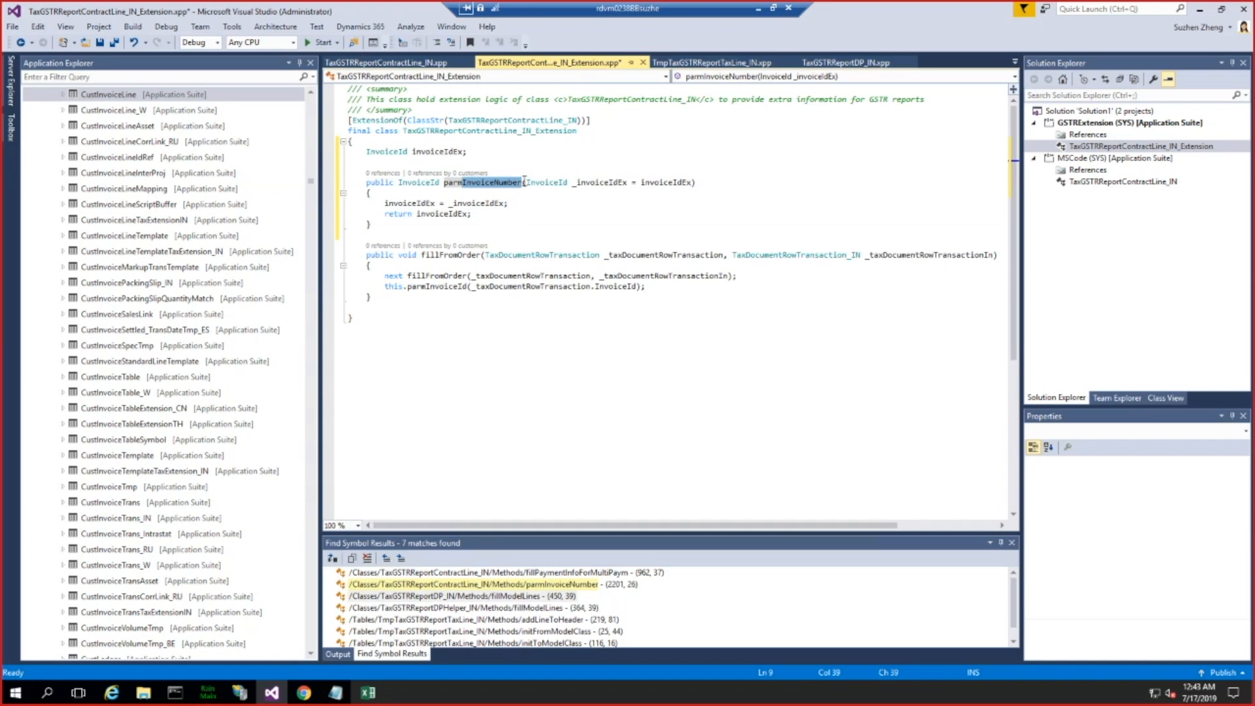
type("InvoiceIdEx")
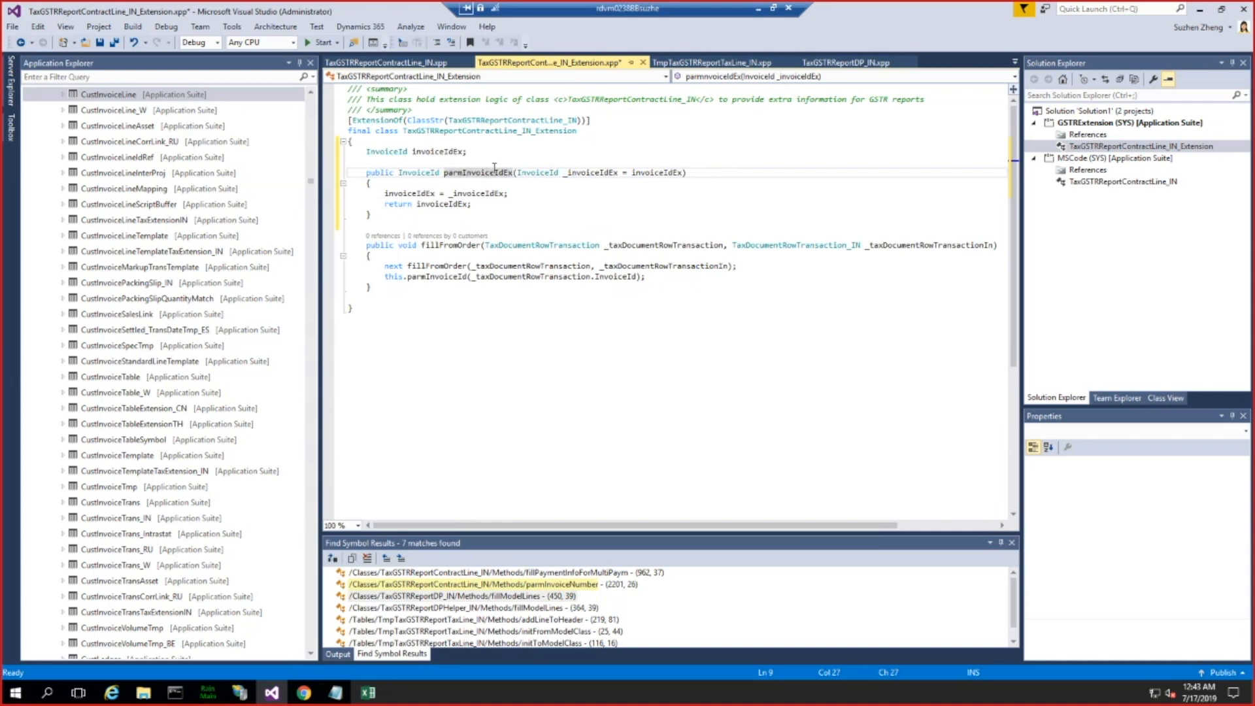
left_click_drag(469, 154, 417, 153)
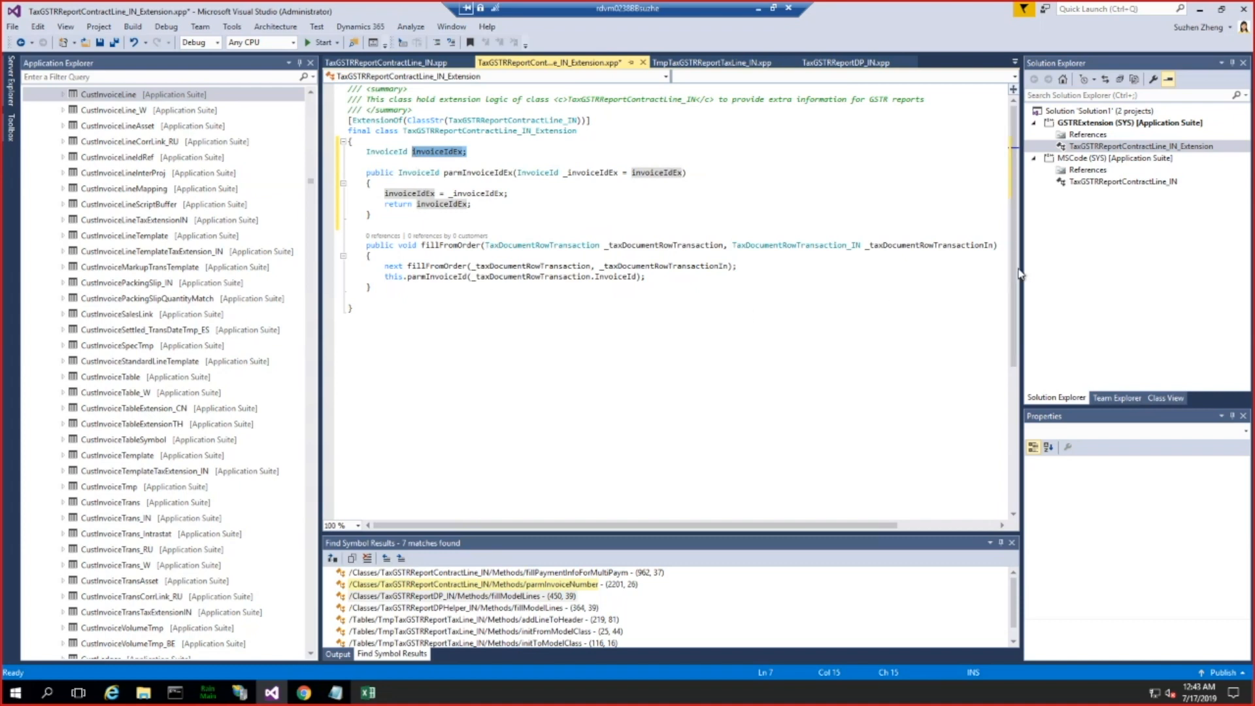
mouse_move(1022, 267)
left_mouse_down()
mouse_move(1035, 265)
mouse_move(1004, 255)
left_mouse_up()
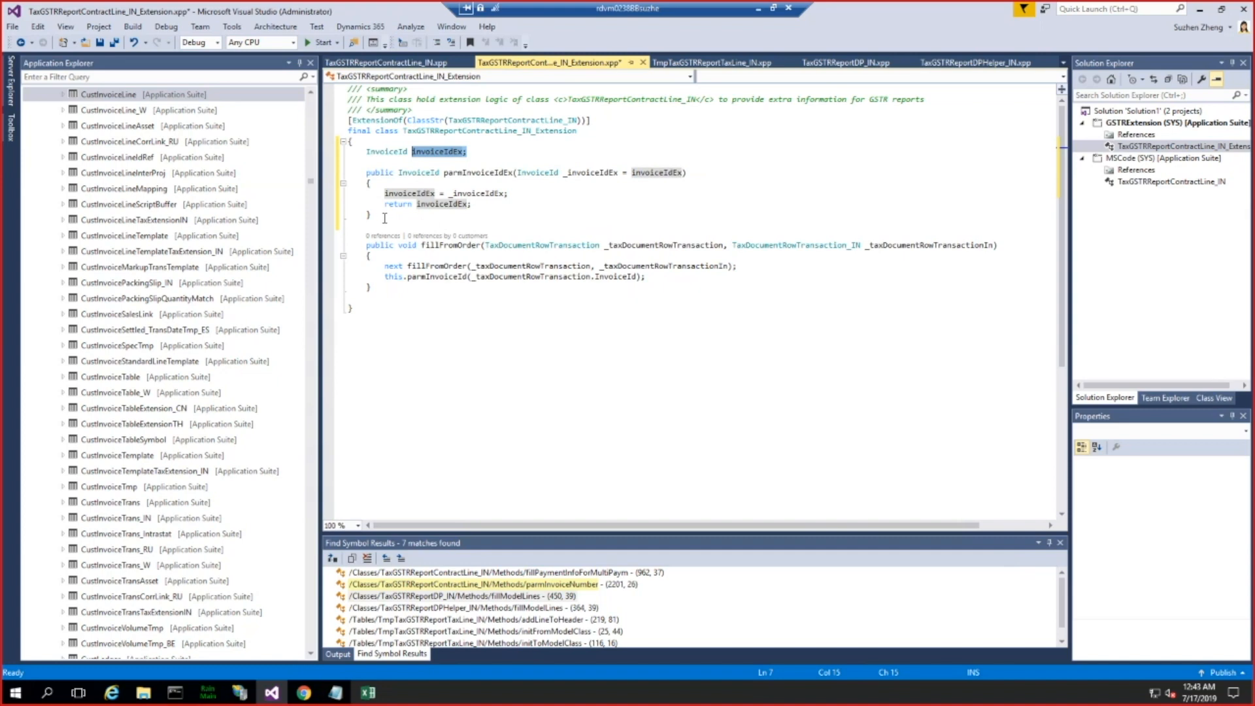
Step: Switch to Finance and Operations in the browser and open the Posted tax component transactions page
left_click(102, 297)
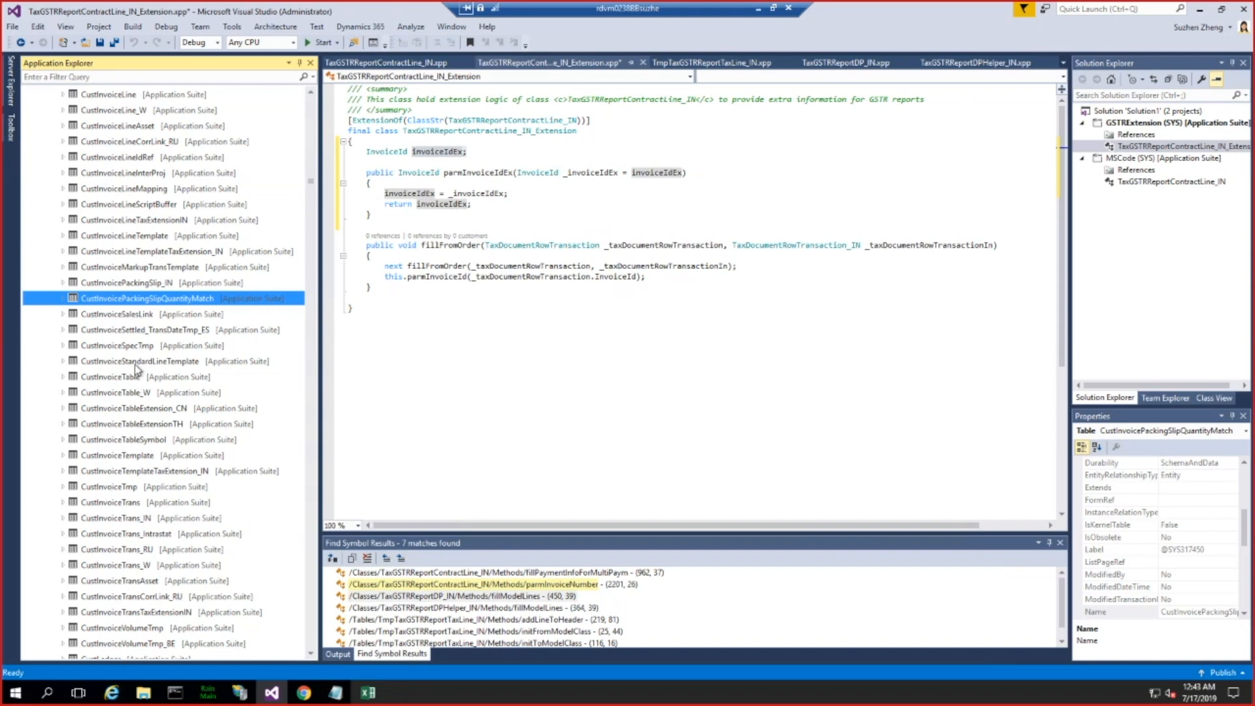
left_click(110, 695)
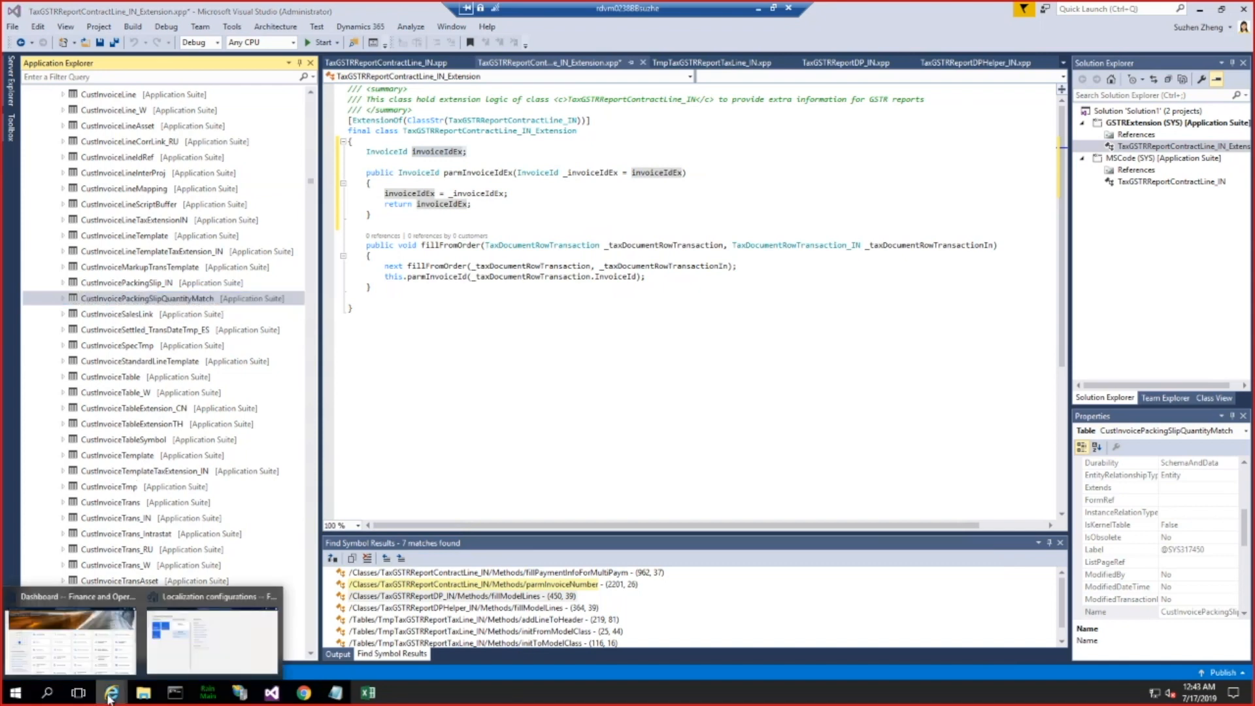
left_click(187, 652)
left_click(13, 85)
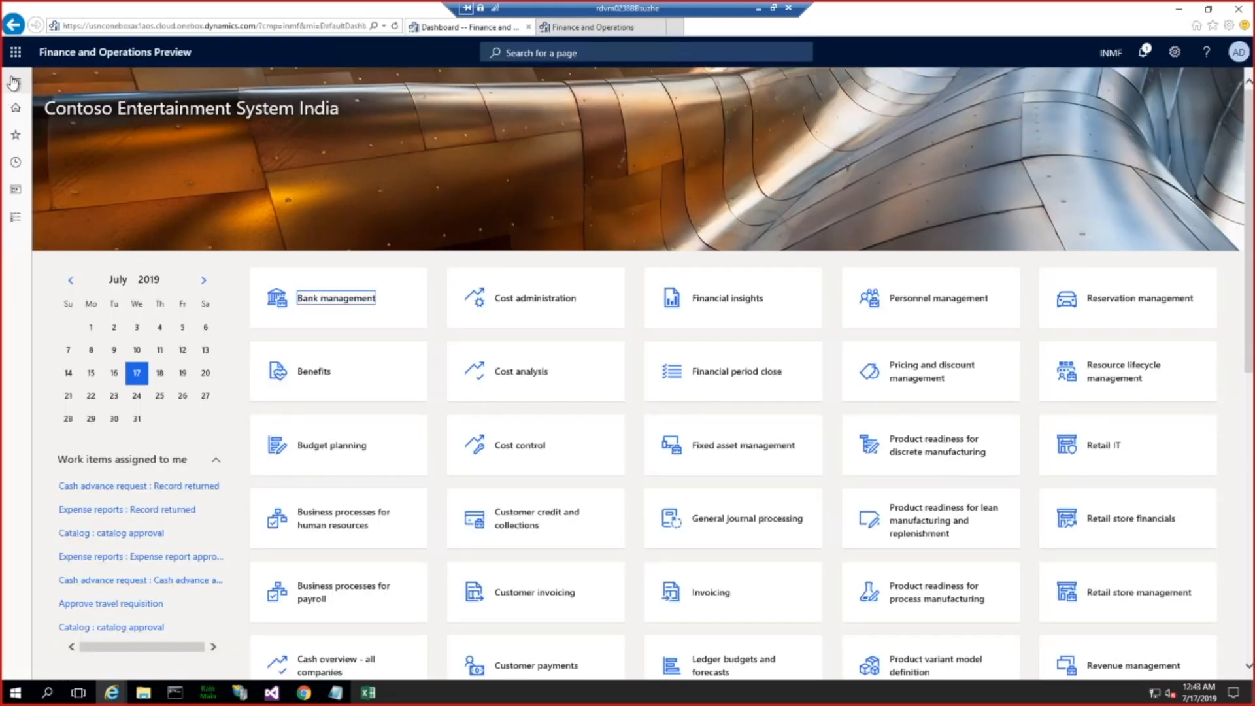
left_click(13, 82)
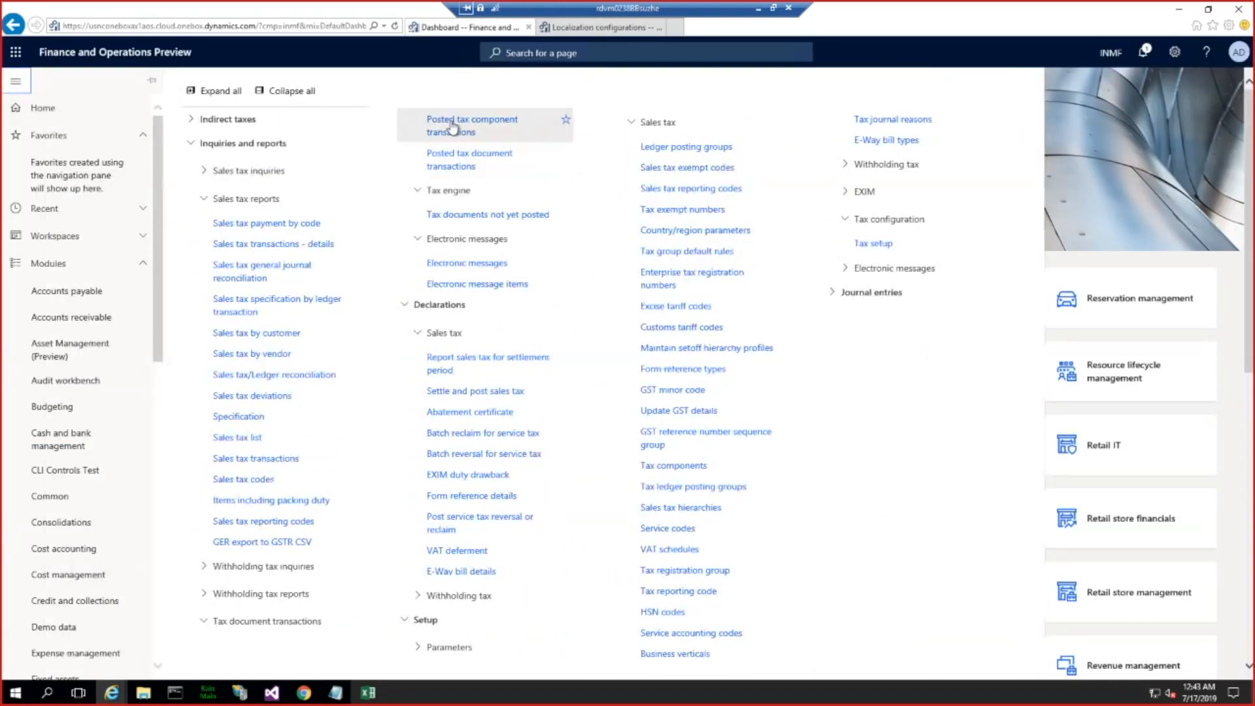
left_click(1045, 365)
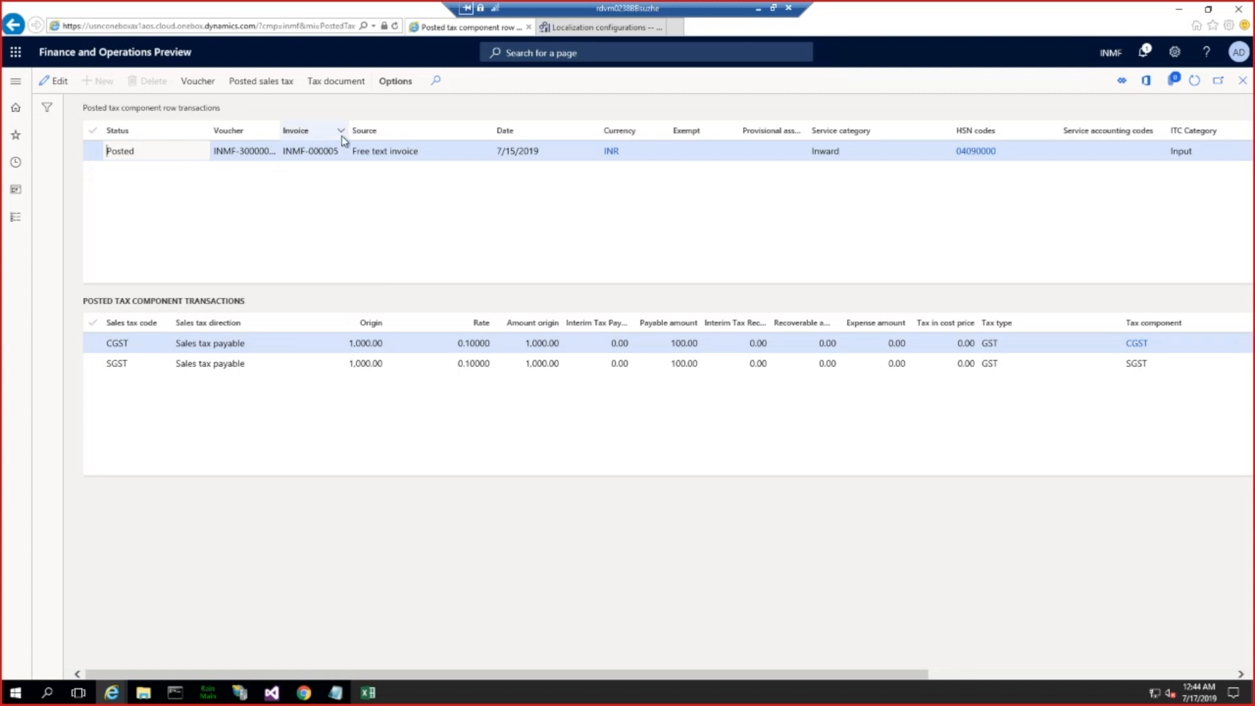
Step: Widen the Invoice column of the posted tax component row transactions and look up its form information
left_click_drag(348, 130, 405, 128)
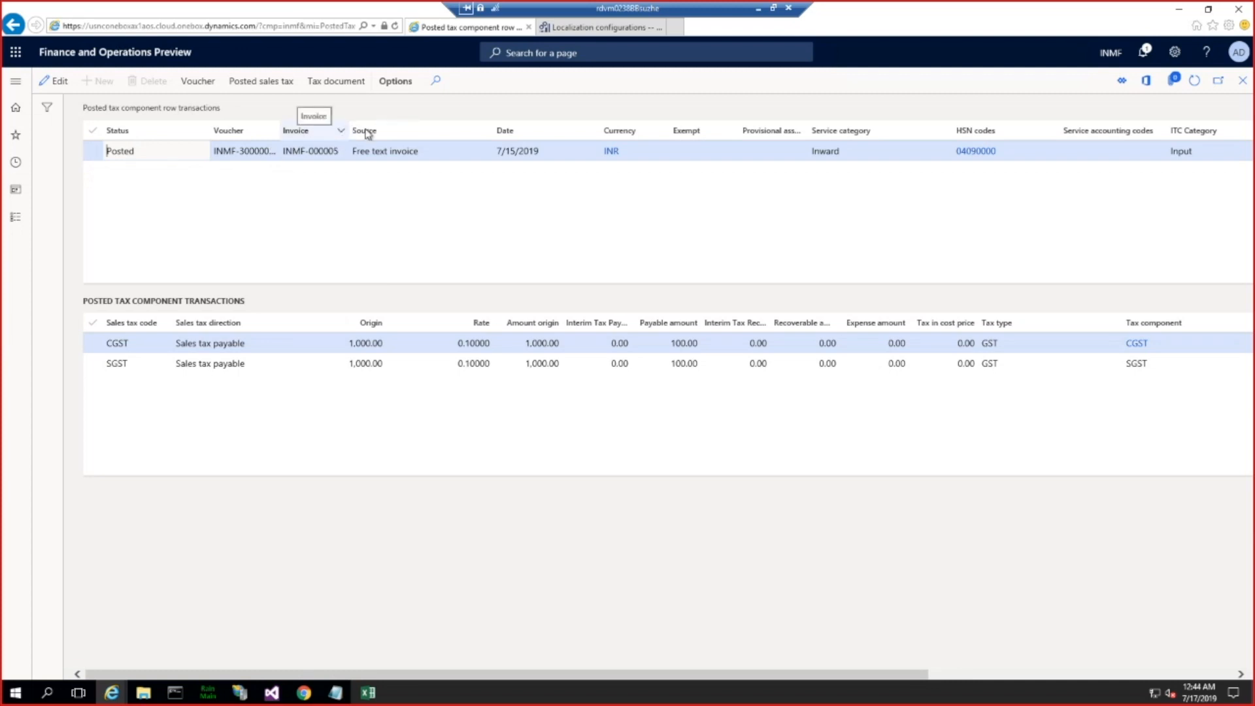
right_click(291, 135)
mouse_move(345, 143)
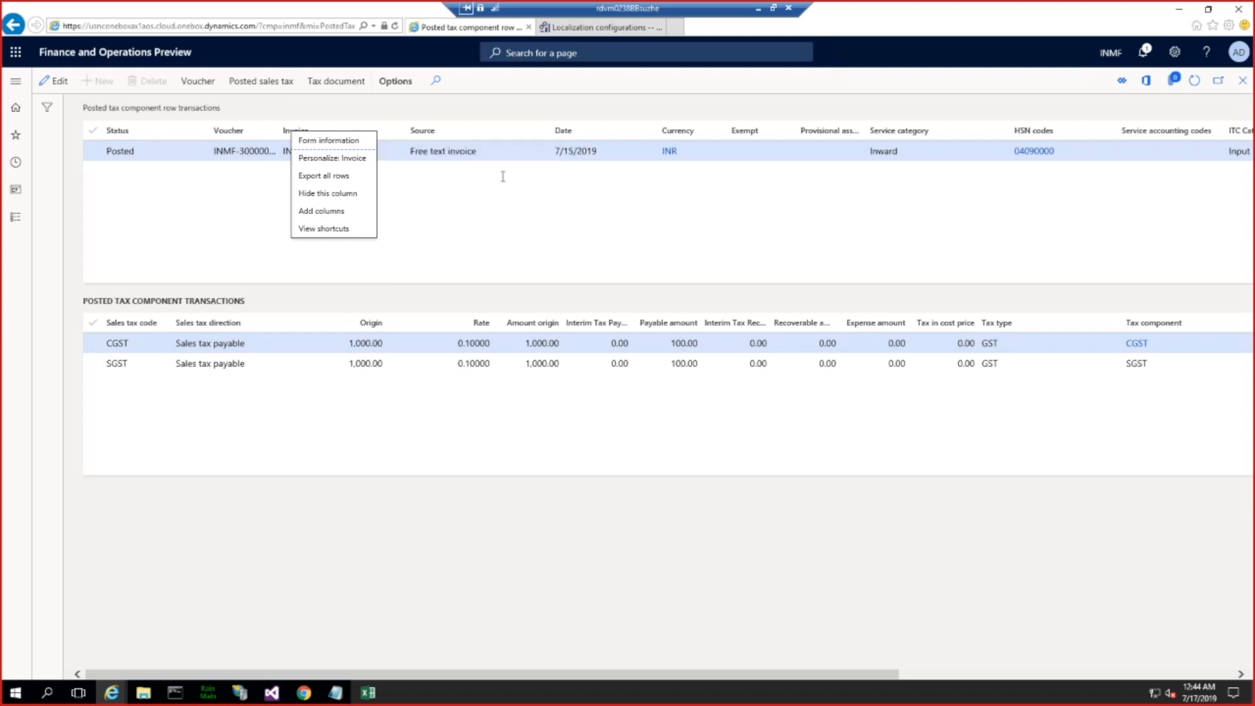
Step: Switch back to Visual Studio and locate the InvoiceId field of the TaxDocumentRowTransaction table among the application tables
left_click(271, 693)
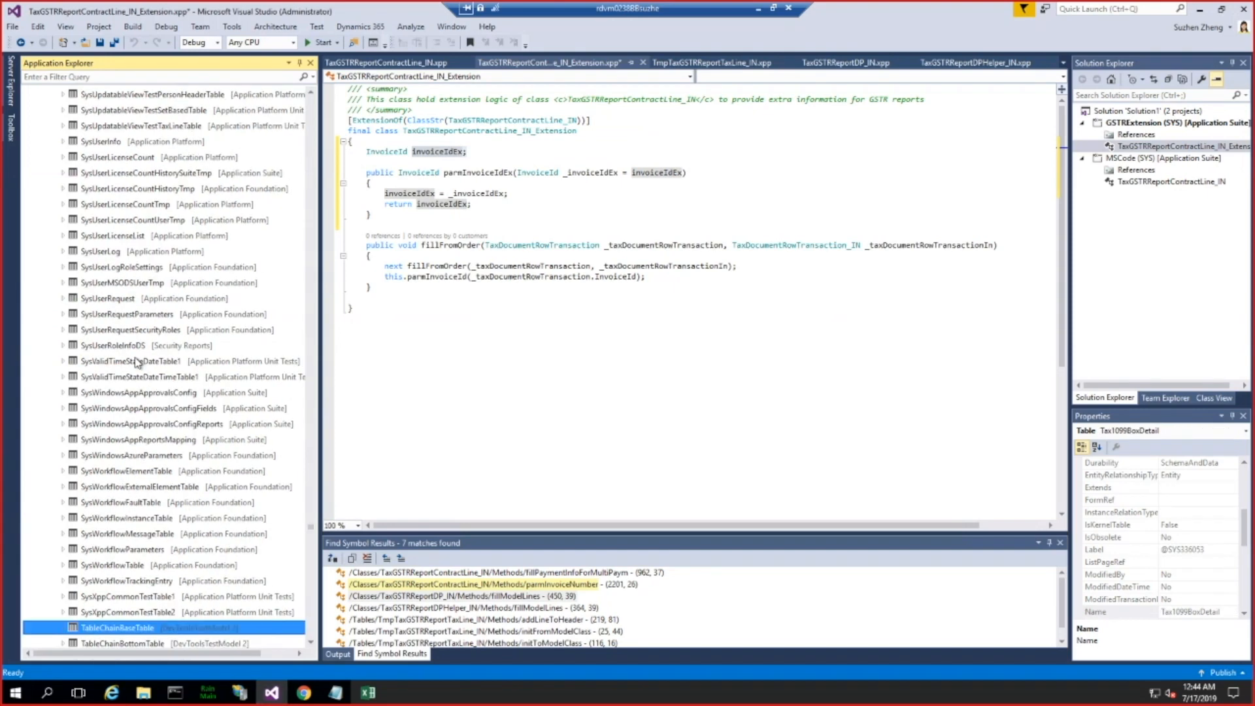
type("documentrowt")
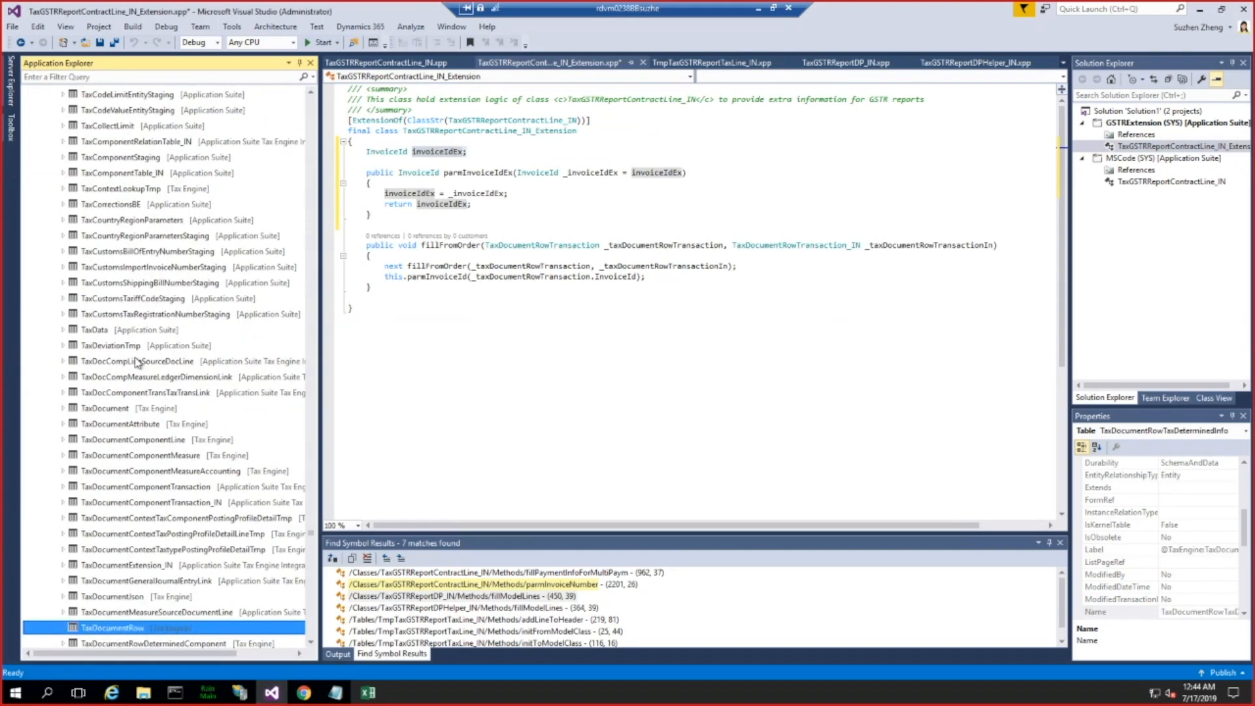
type("r")
scroll(137, 363, "down", 4)
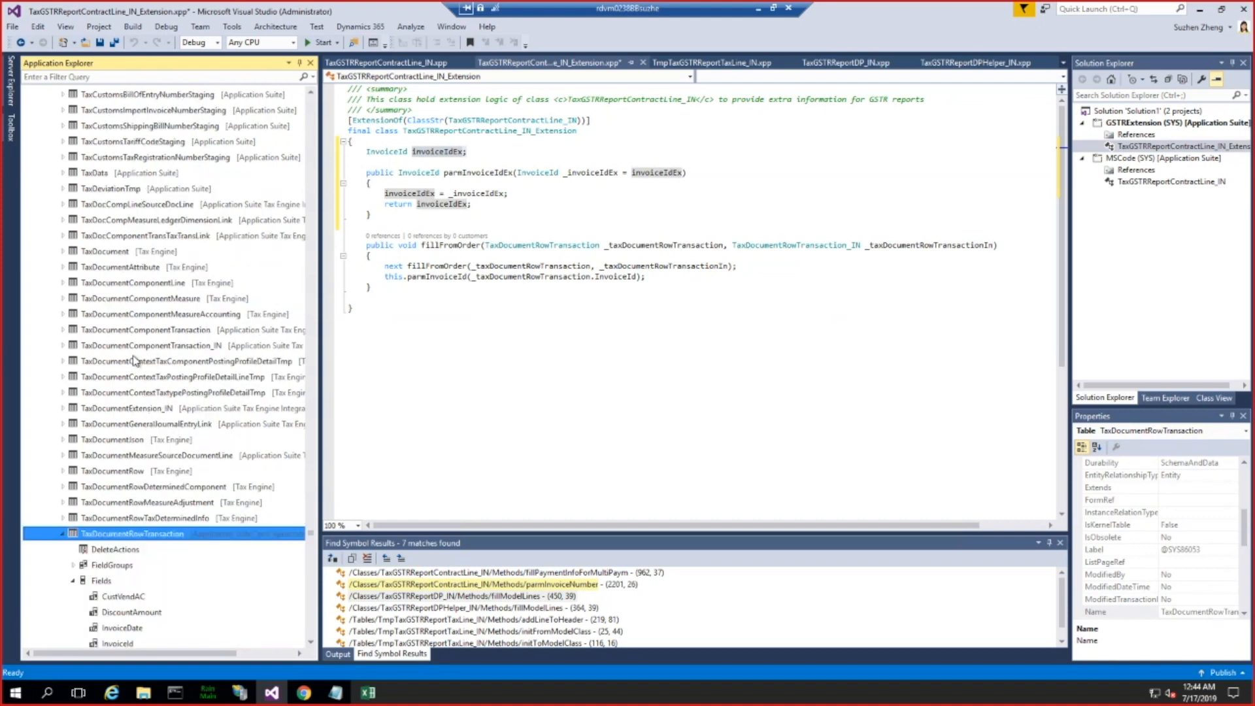
left_click(132, 551)
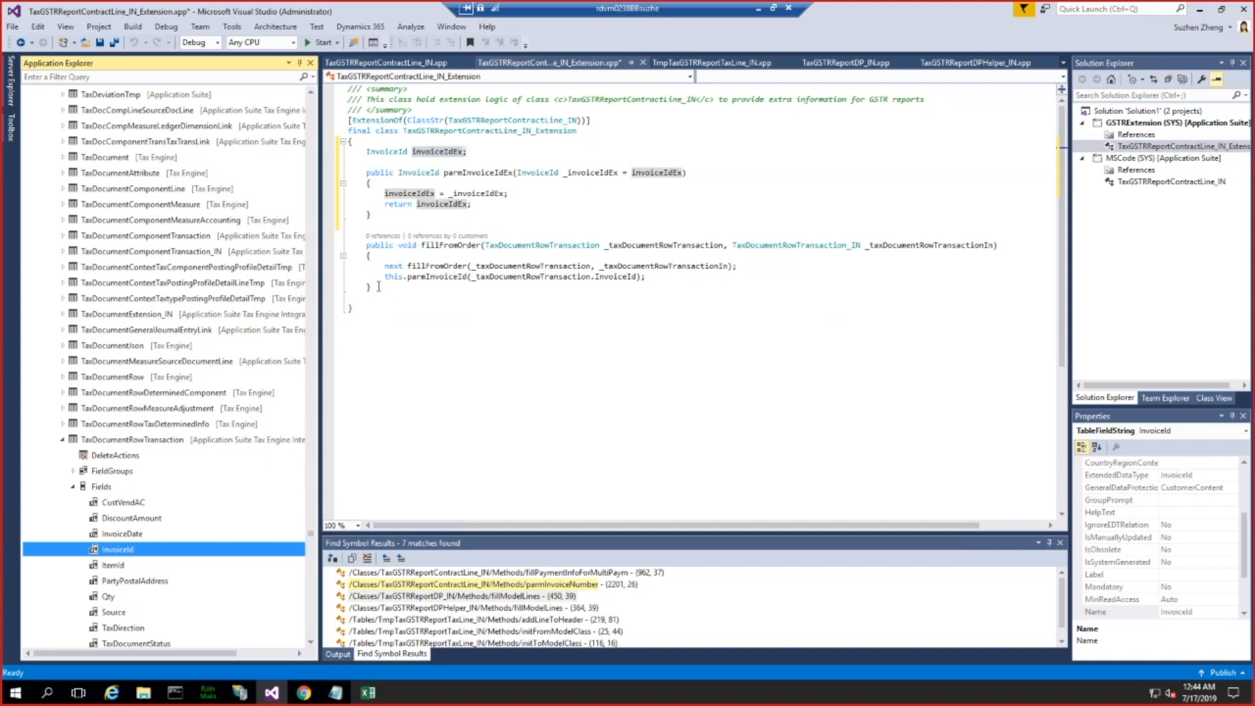
Step: Look up the fillFromOrder method among the methods of TaxGSTRReportContractLine_IN and return to the extension class
left_click_drag(381, 289, 364, 245)
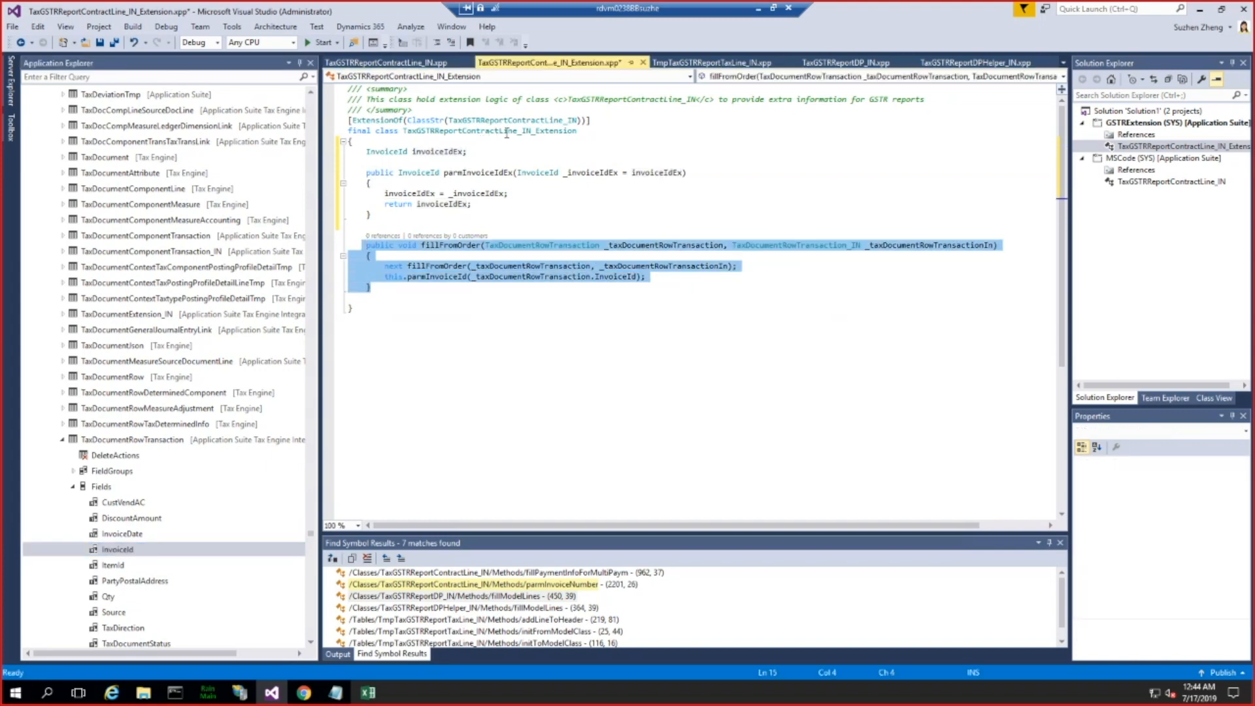
left_click(405, 63)
left_click(726, 77)
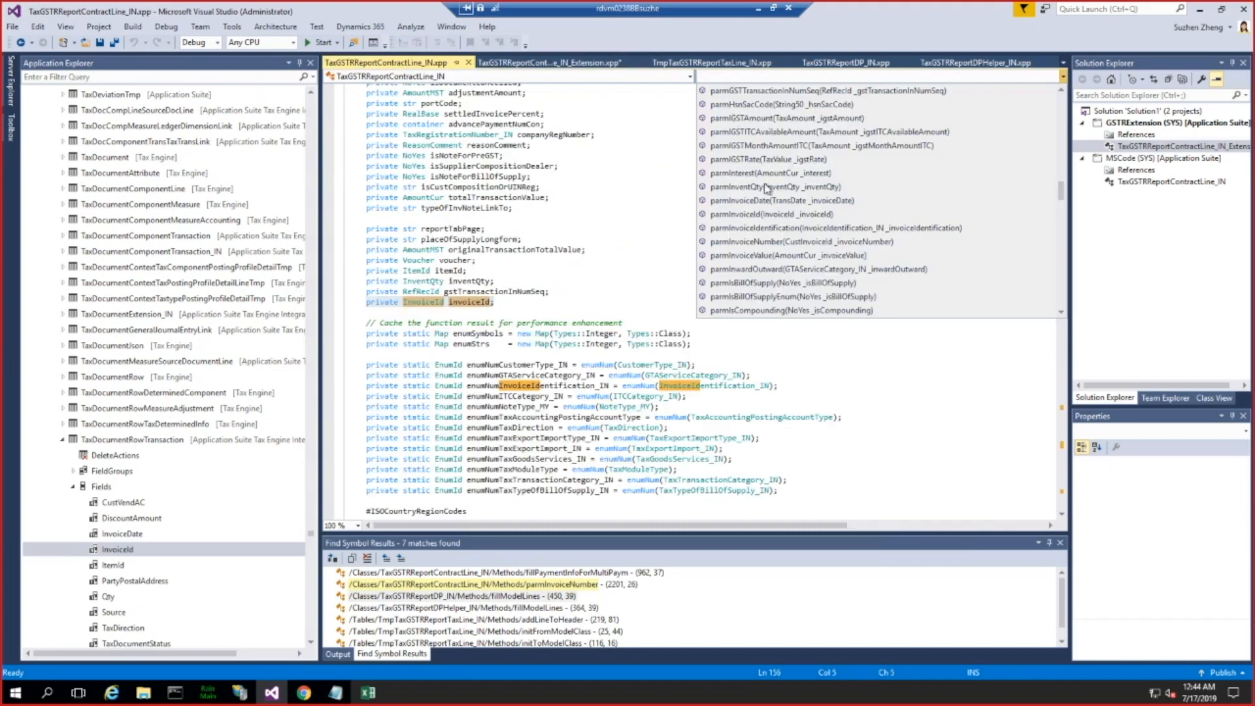
scroll(771, 187, "up", 10)
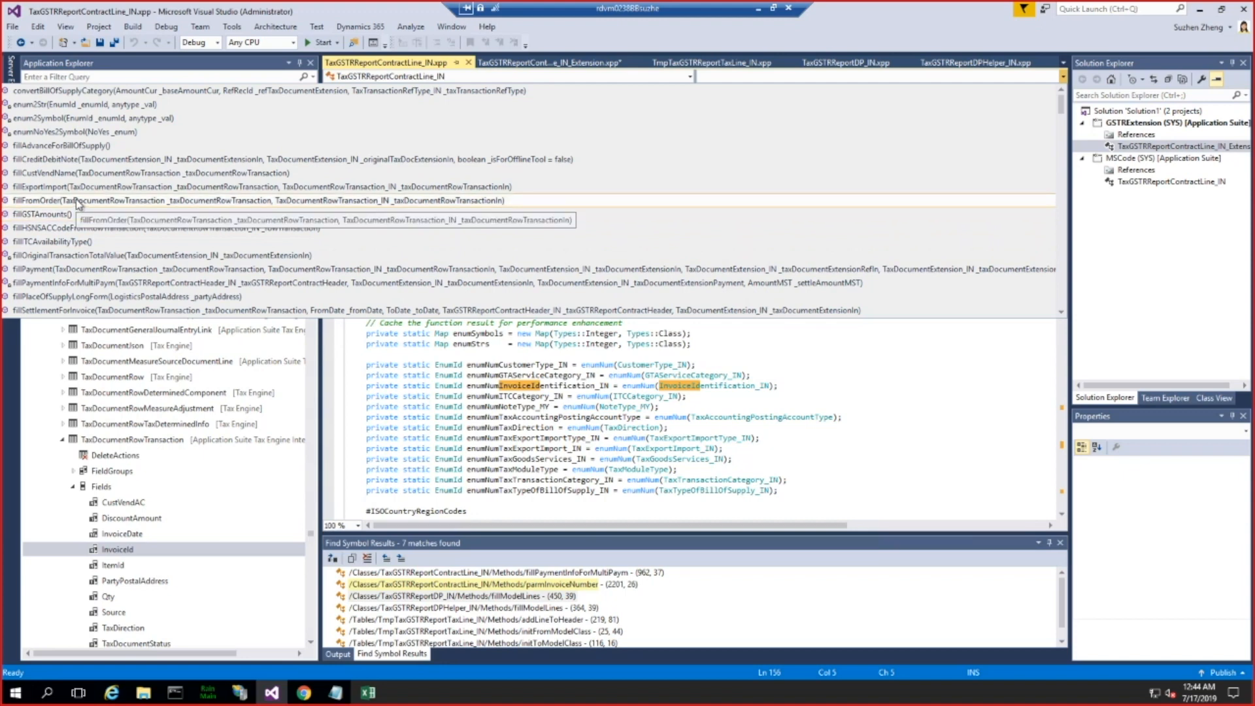
left_click(573, 66)
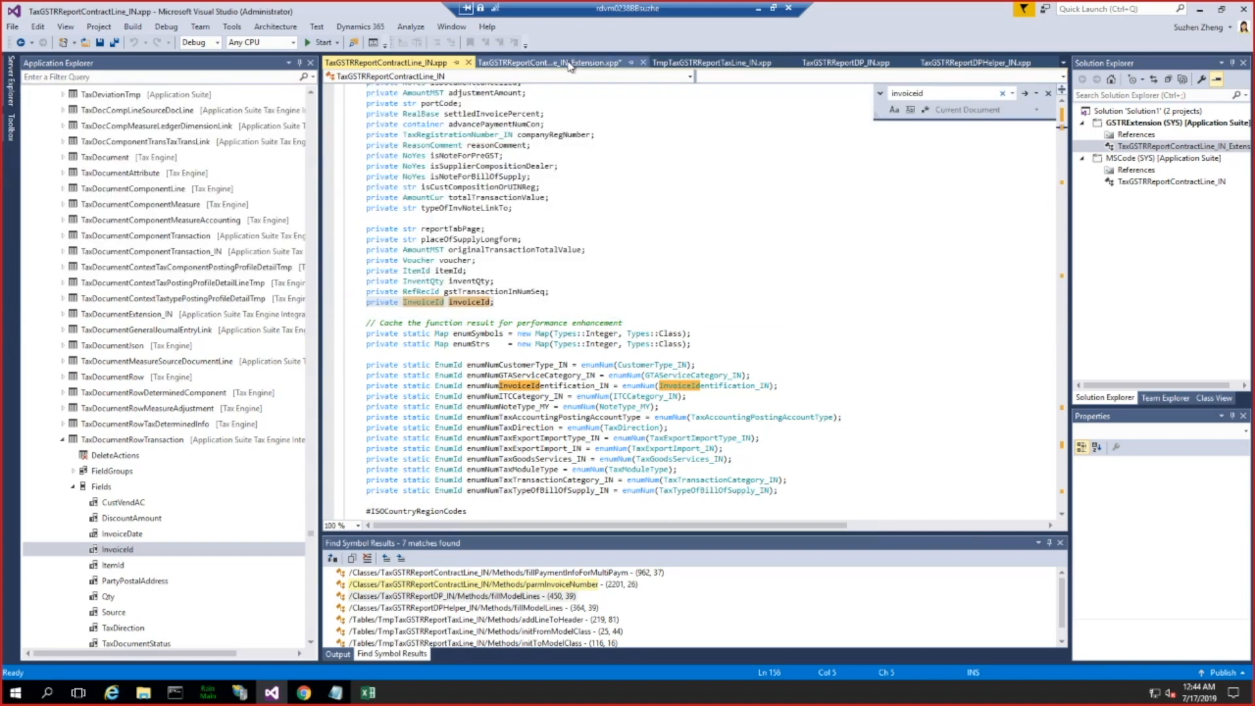
left_click(569, 65)
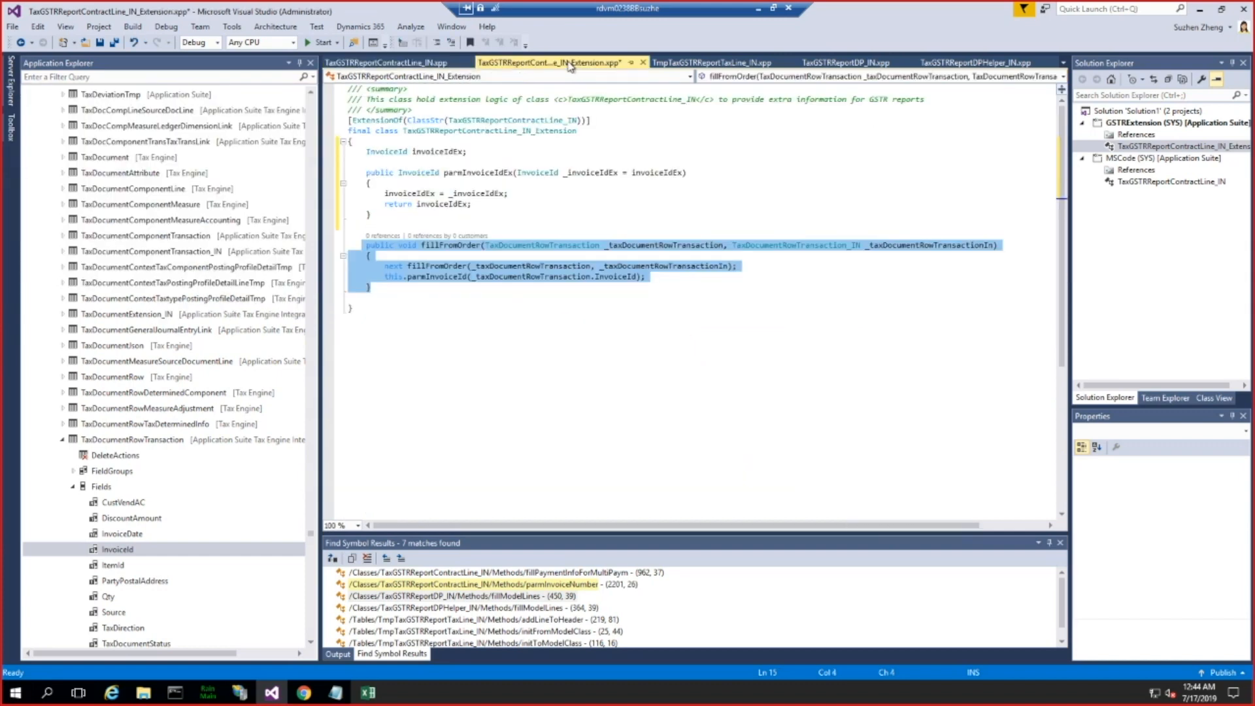
Step: Examine where the fillModelLines method of TaxGSTRReportDP_IN fills the contract line and return to the extension class
left_click(854, 65)
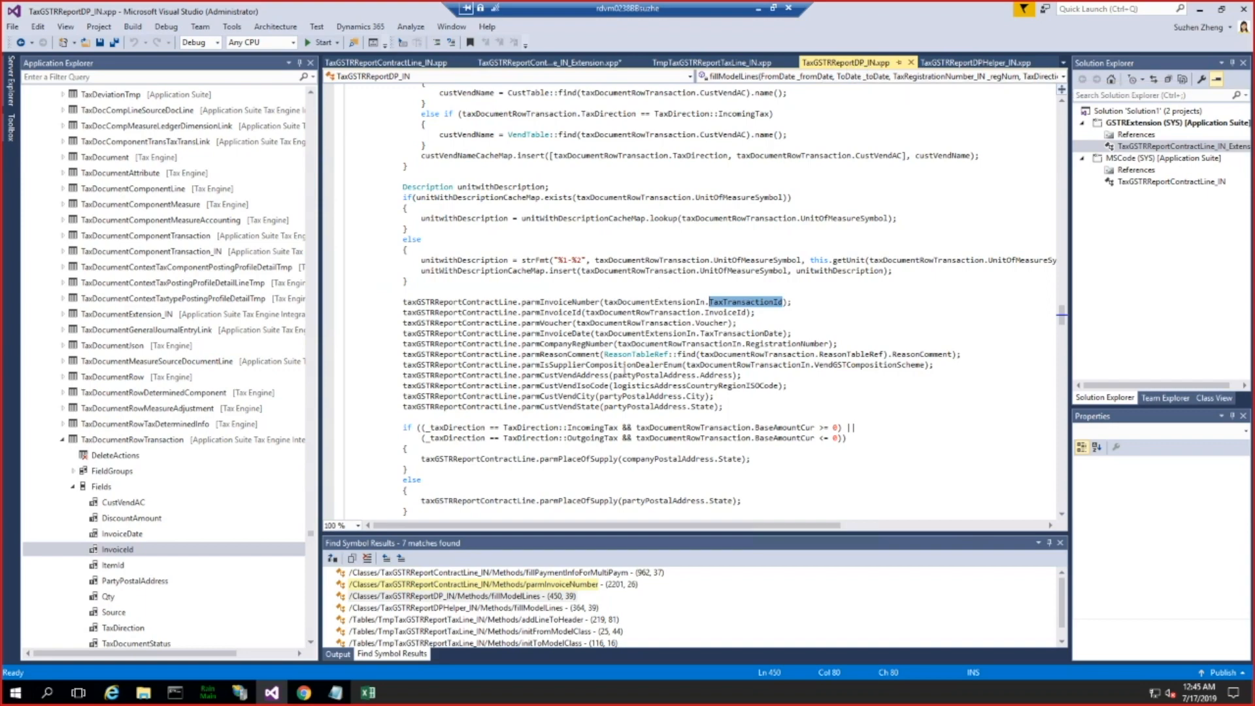
scroll(626, 371, "up", 15)
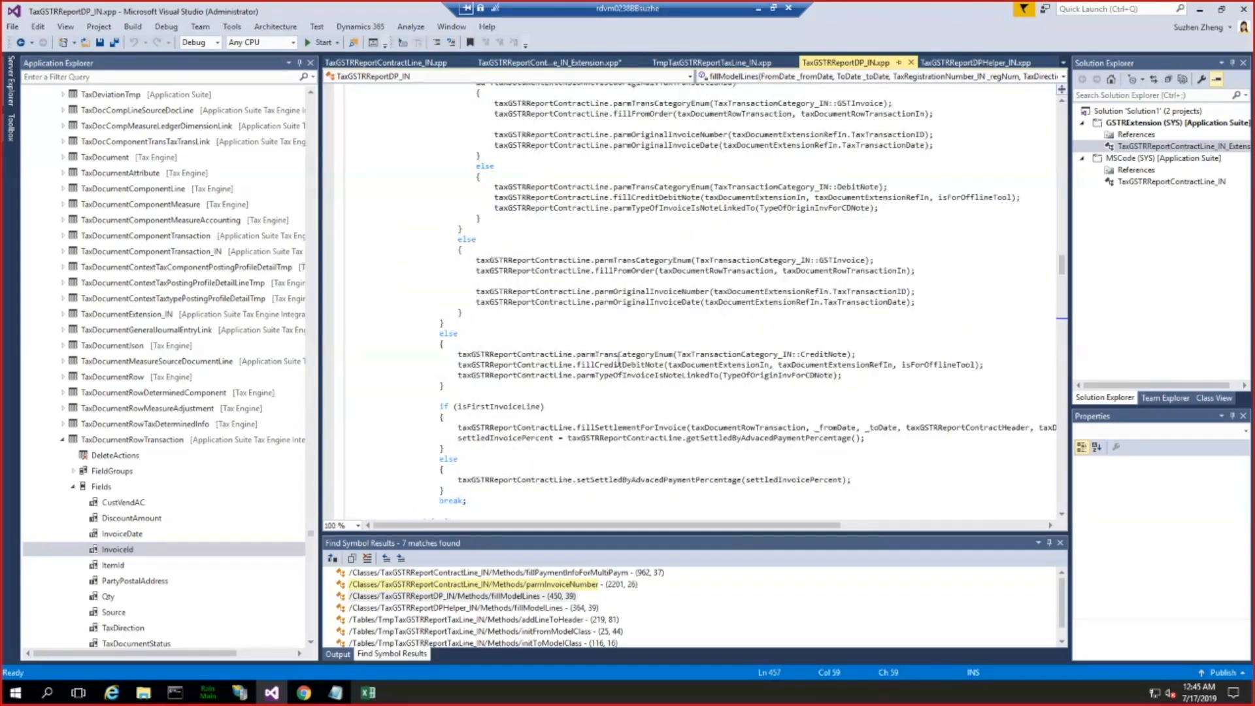
scroll(620, 353, "up", 15)
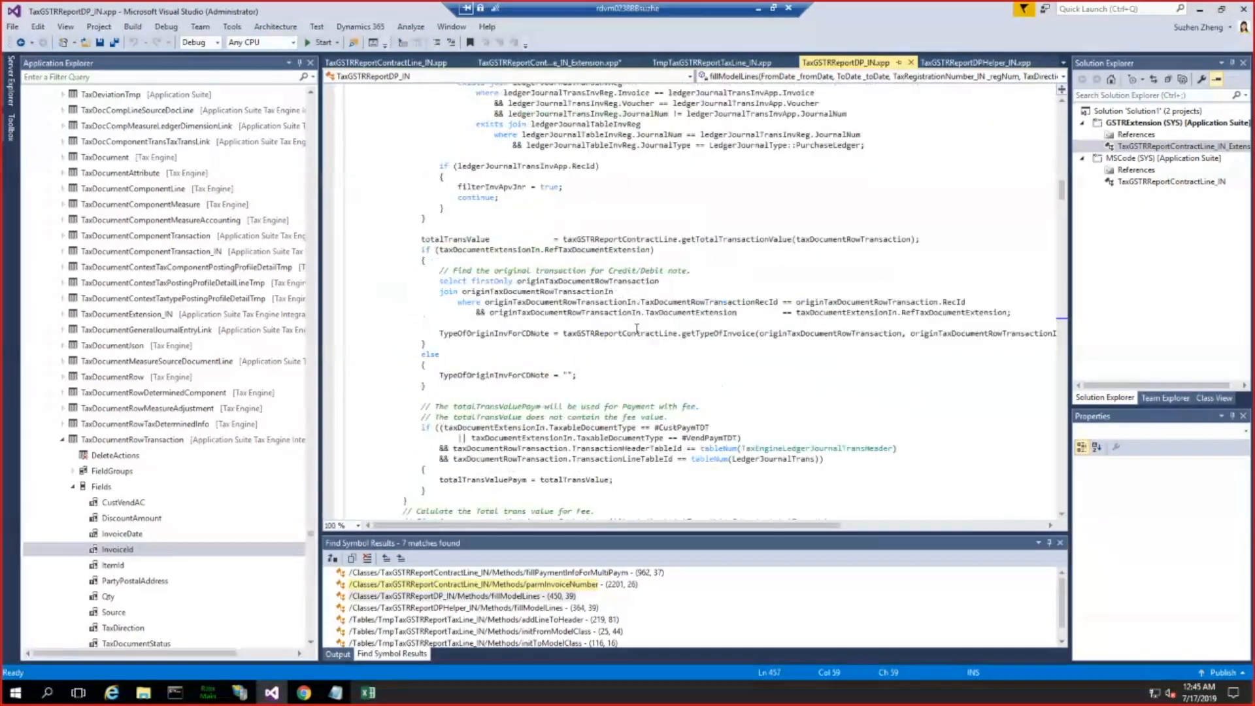
scroll(637, 332, "up", 15)
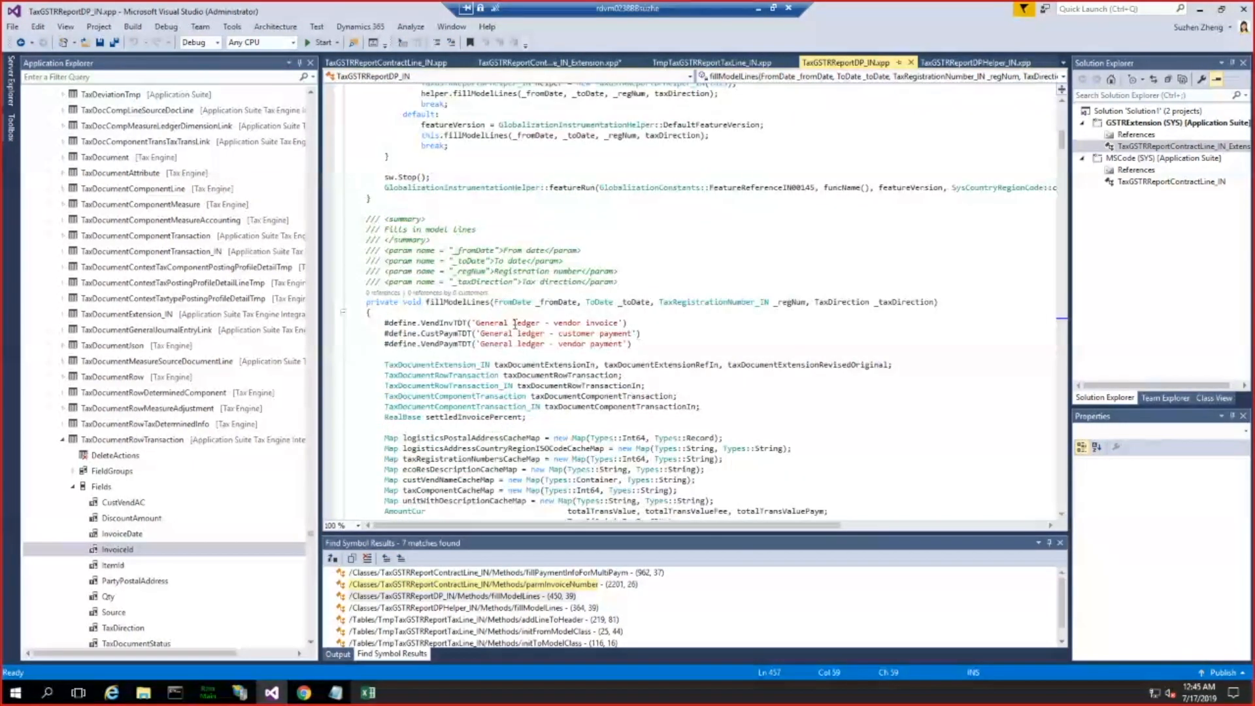
double_click(444, 302)
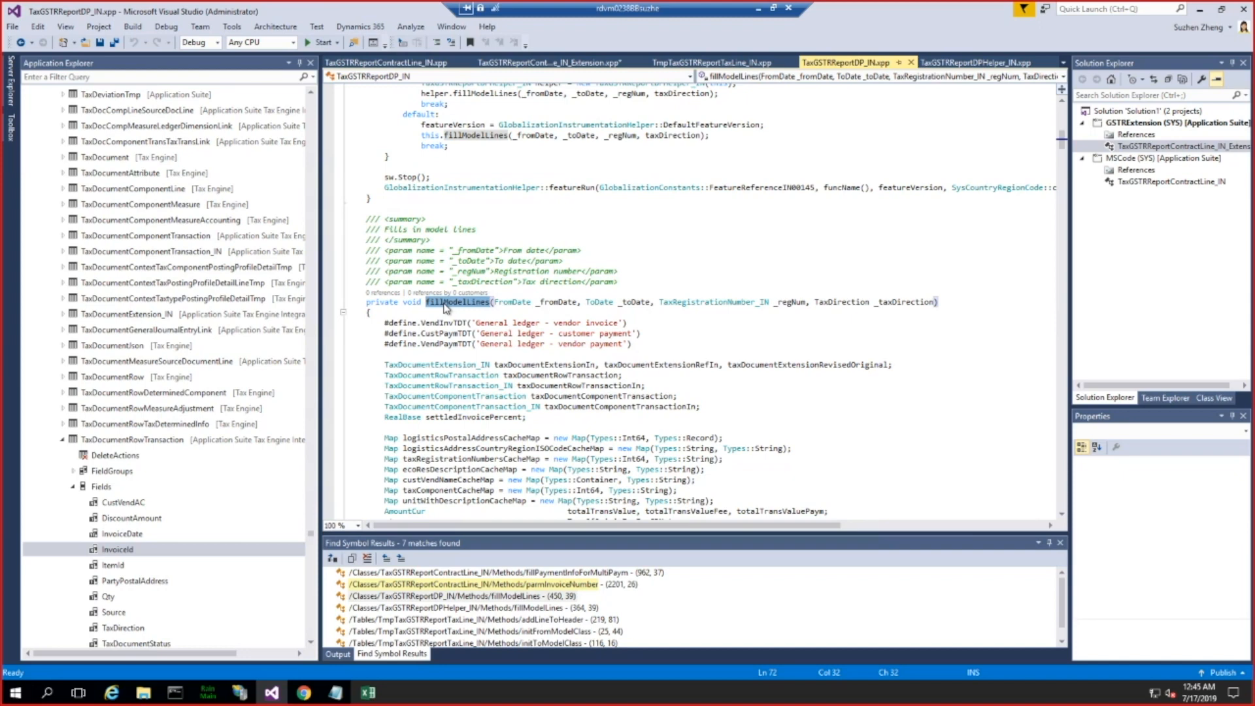
left_click(574, 64)
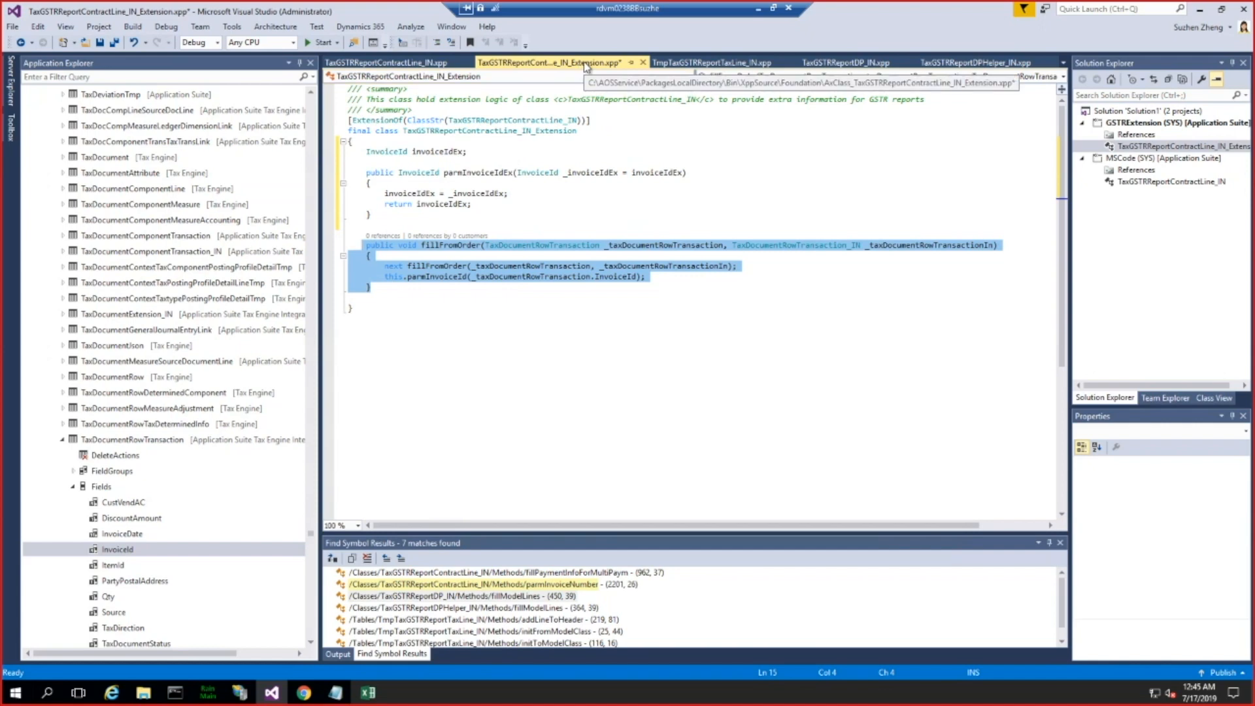
Step: Replace the parmInvoiceId call in fillFromOrder with parmInvoiceIdEx and save the extension class
left_click(596, 284)
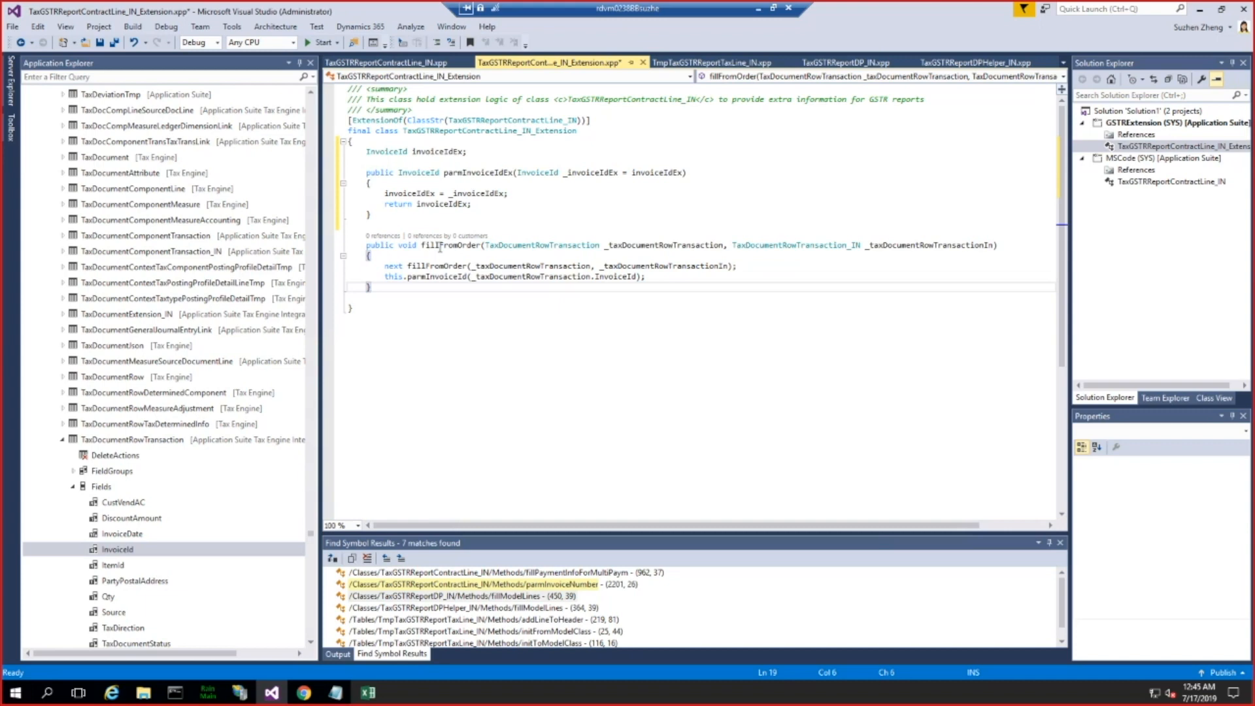
double_click(440, 246)
double_click(504, 173)
key("ctrl+c")
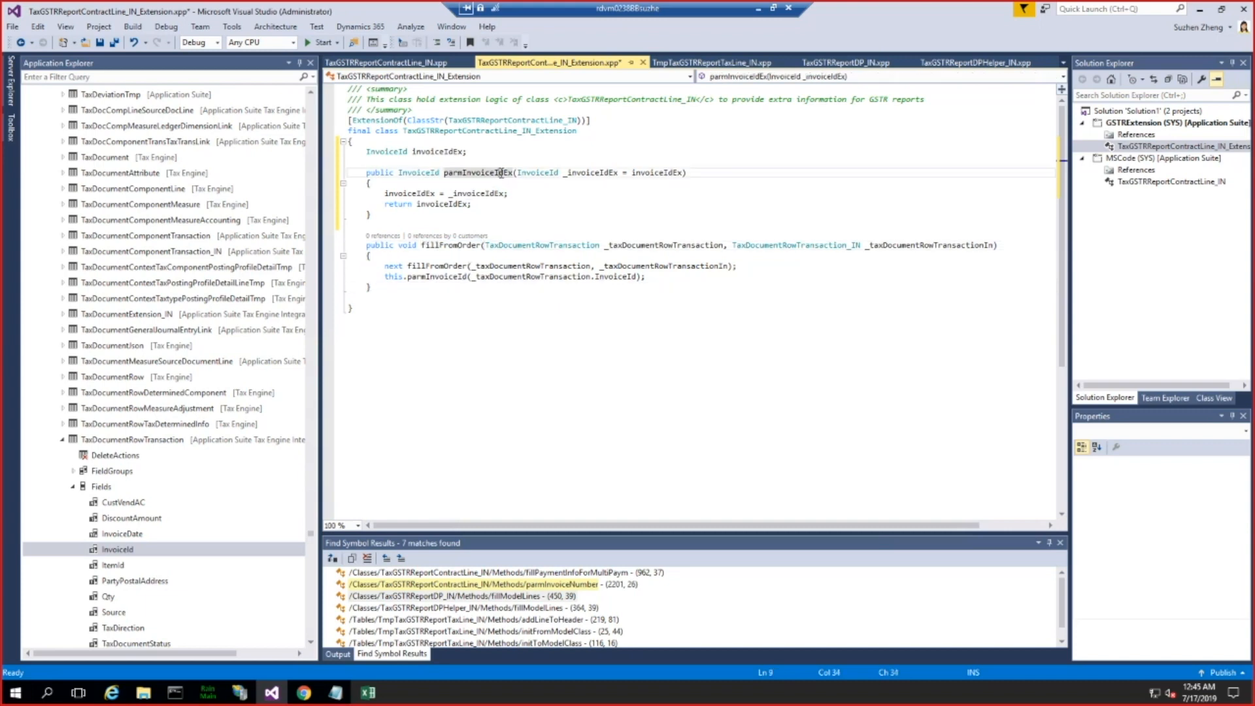
double_click(444, 277)
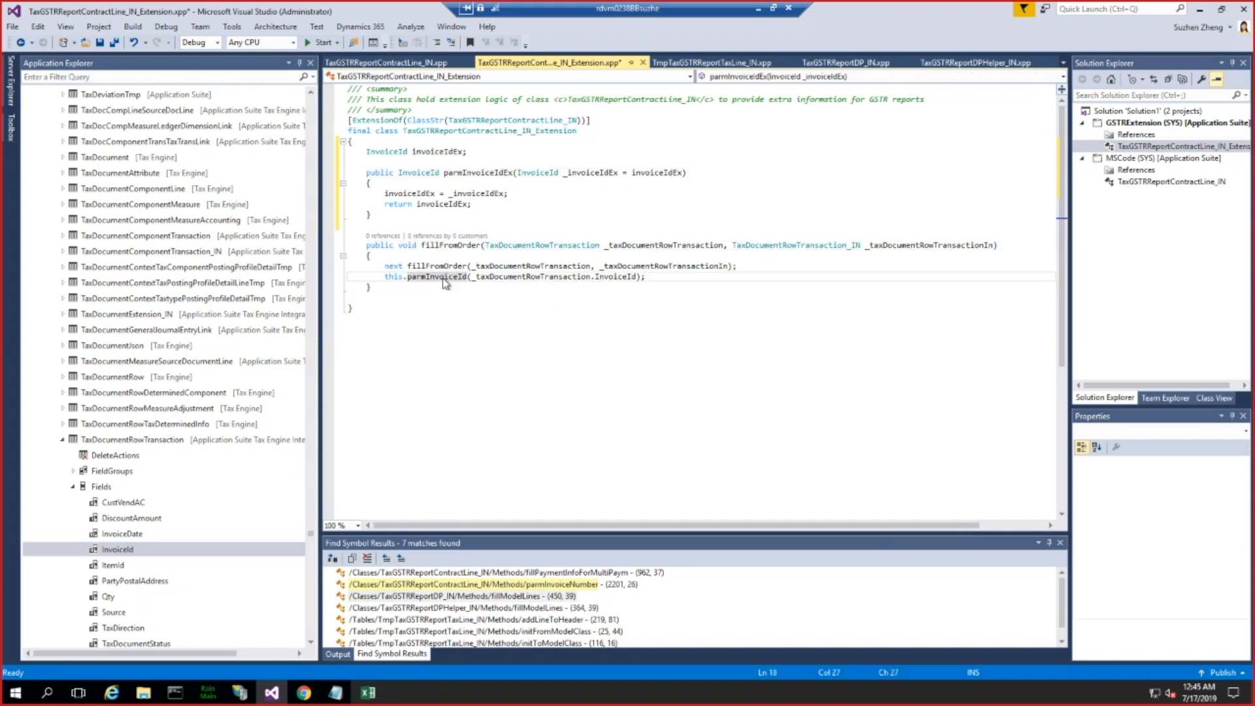
key("ctrl+v")
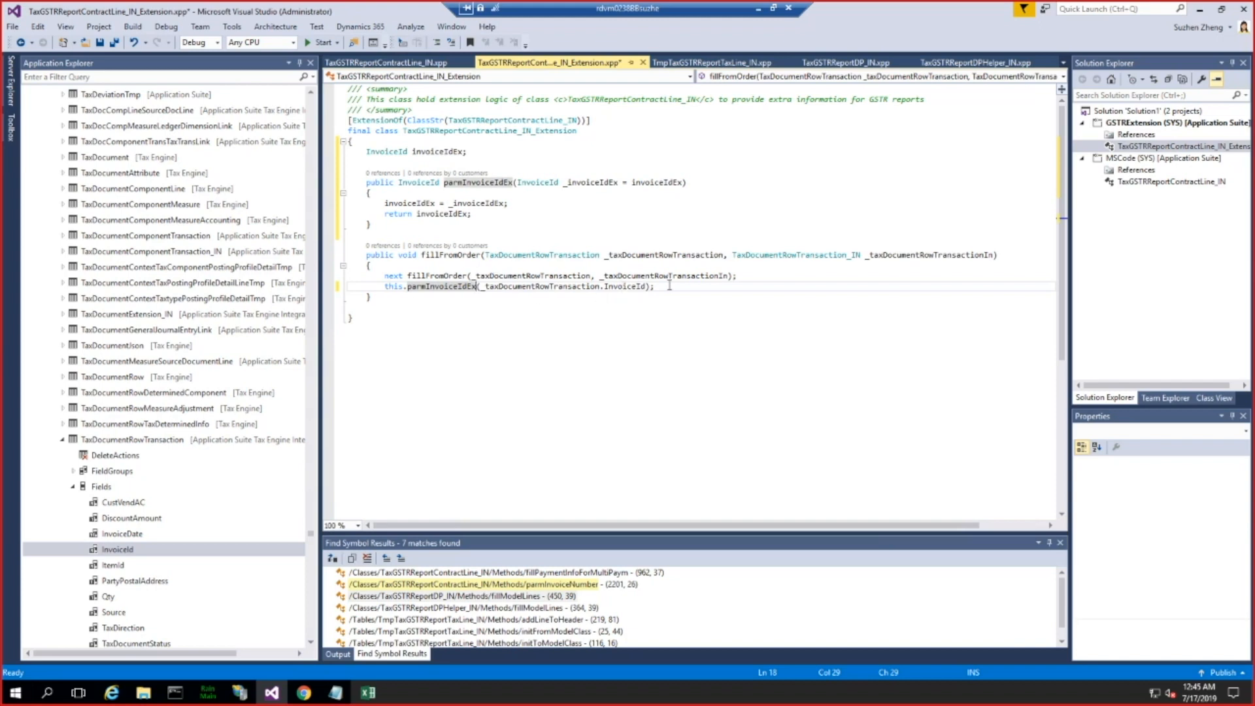
double_click(625, 287)
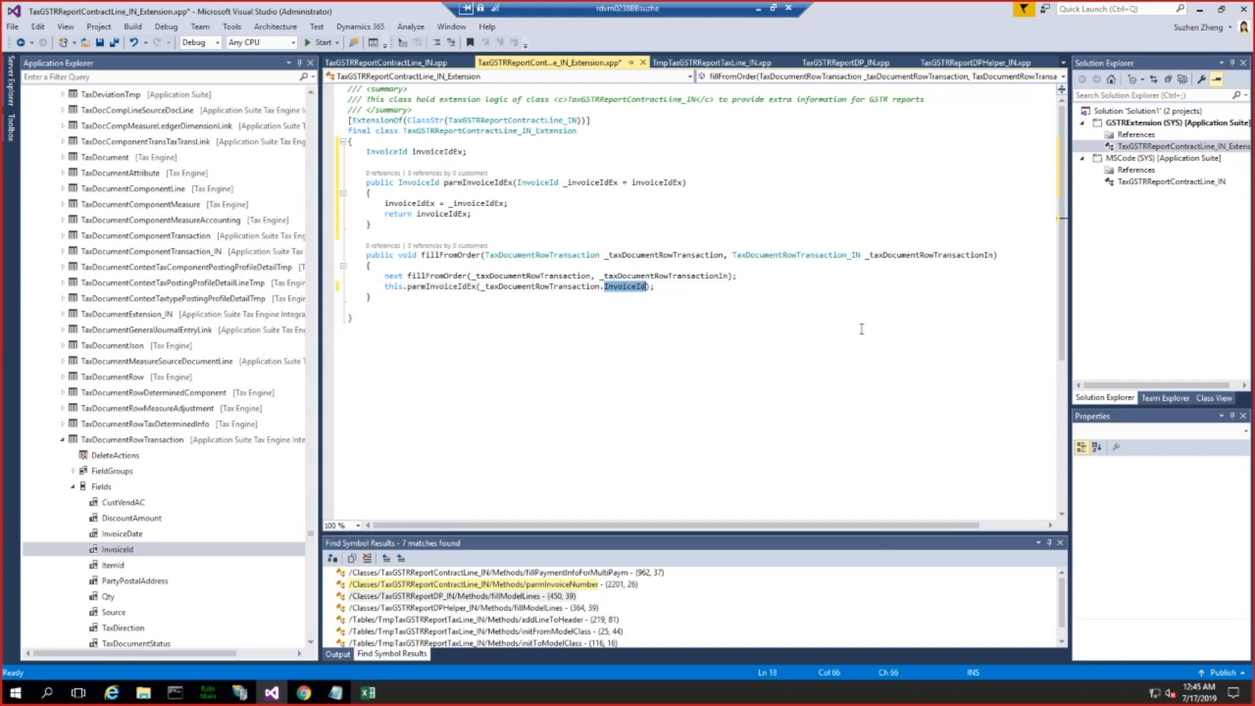
left_click(858, 315)
key("ctrl+s")
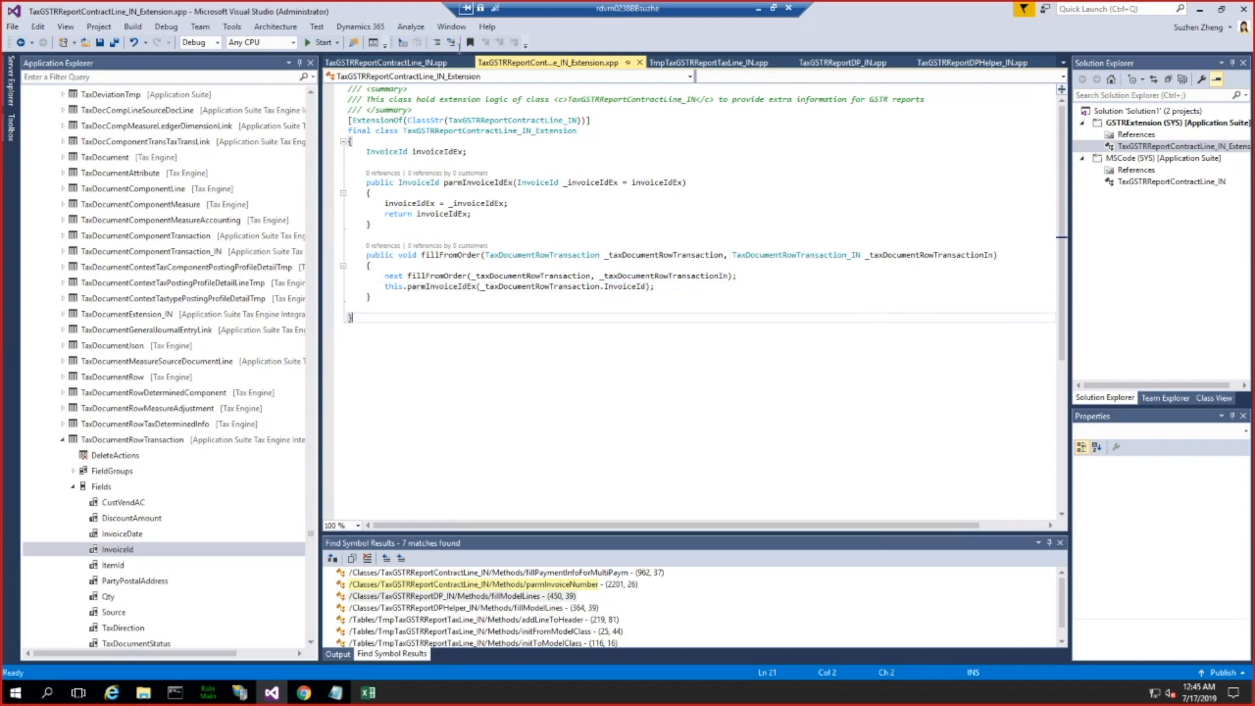
Step: Declare the invoiceIdEx field of the extension class as private and save the class
right_click(1137, 124)
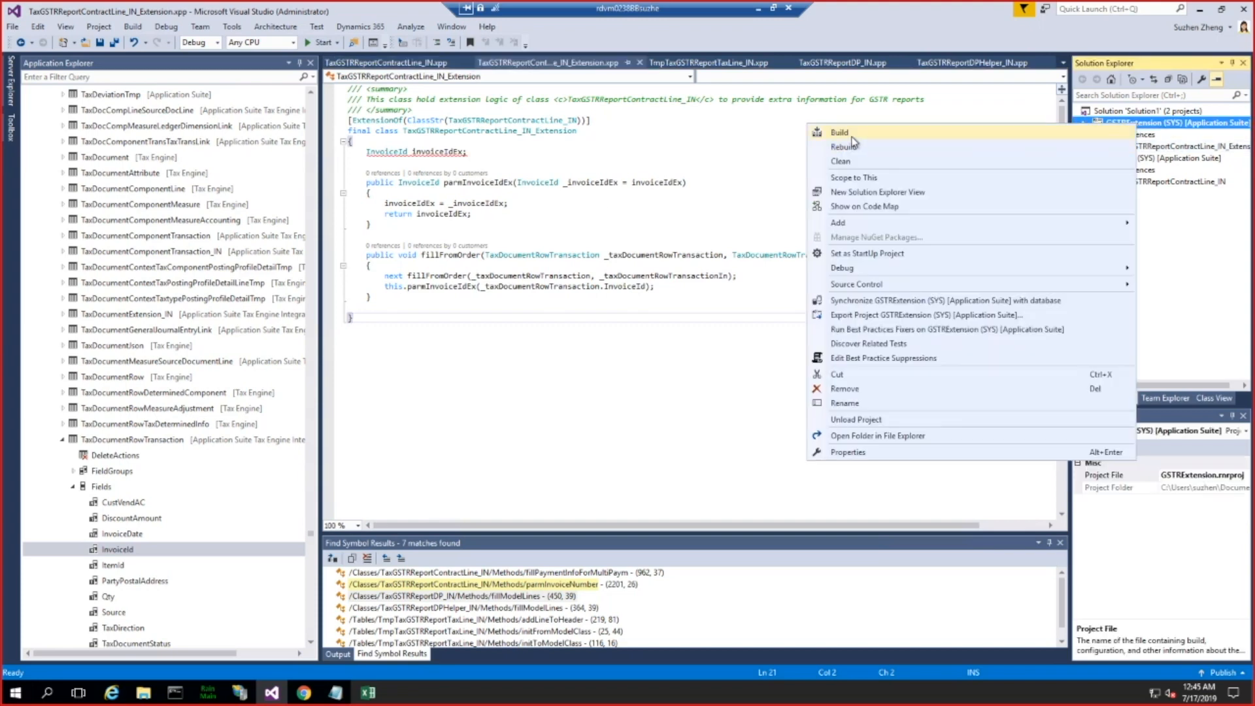
left_click(497, 168)
mouse_move(442, 151)
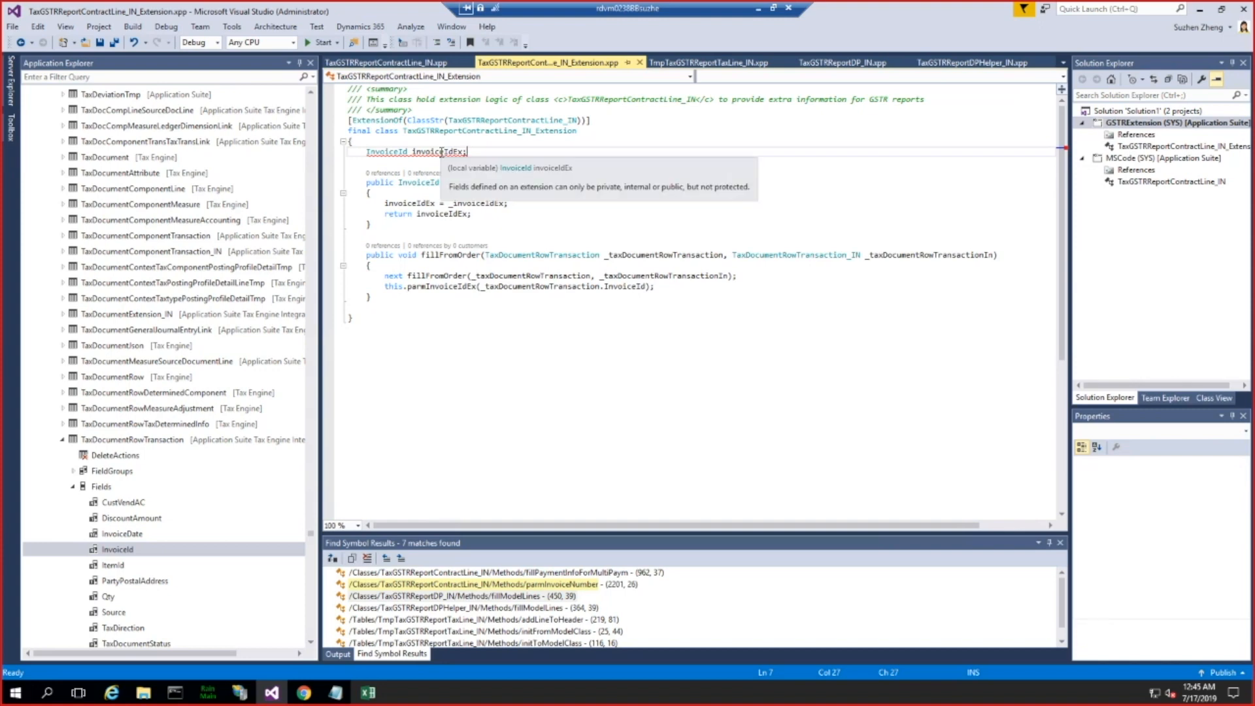
left_click(368, 151)
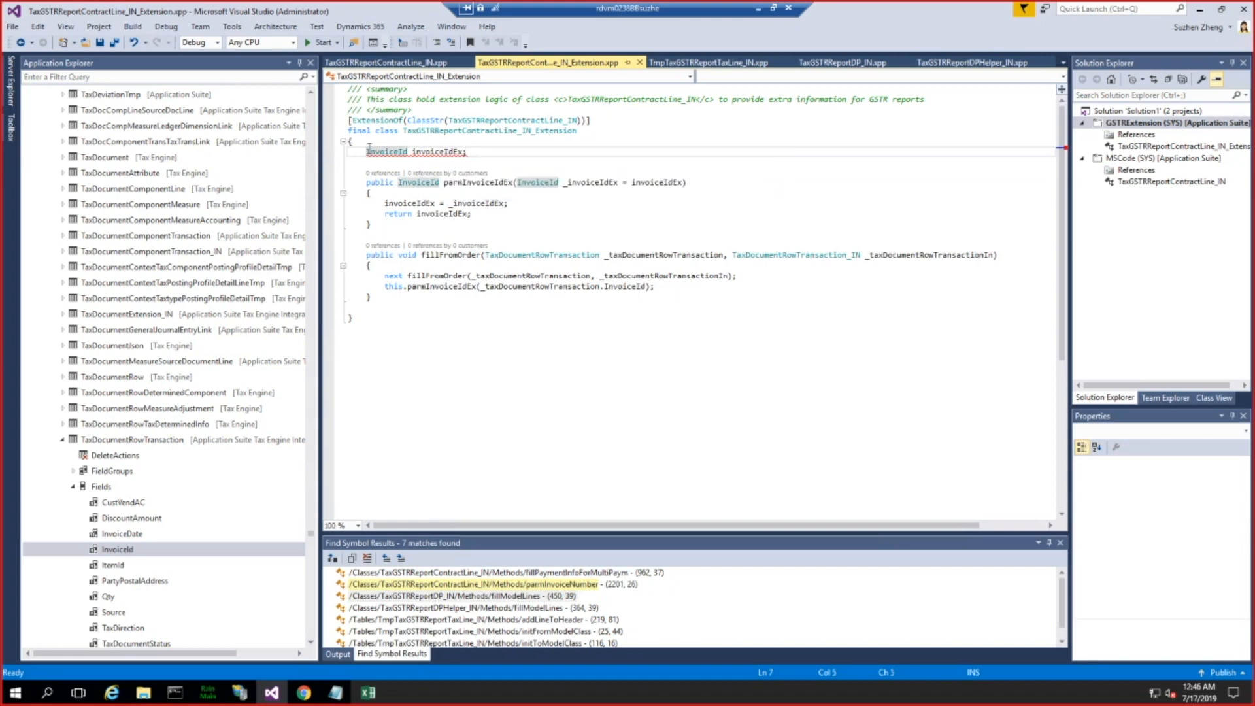
type("private")
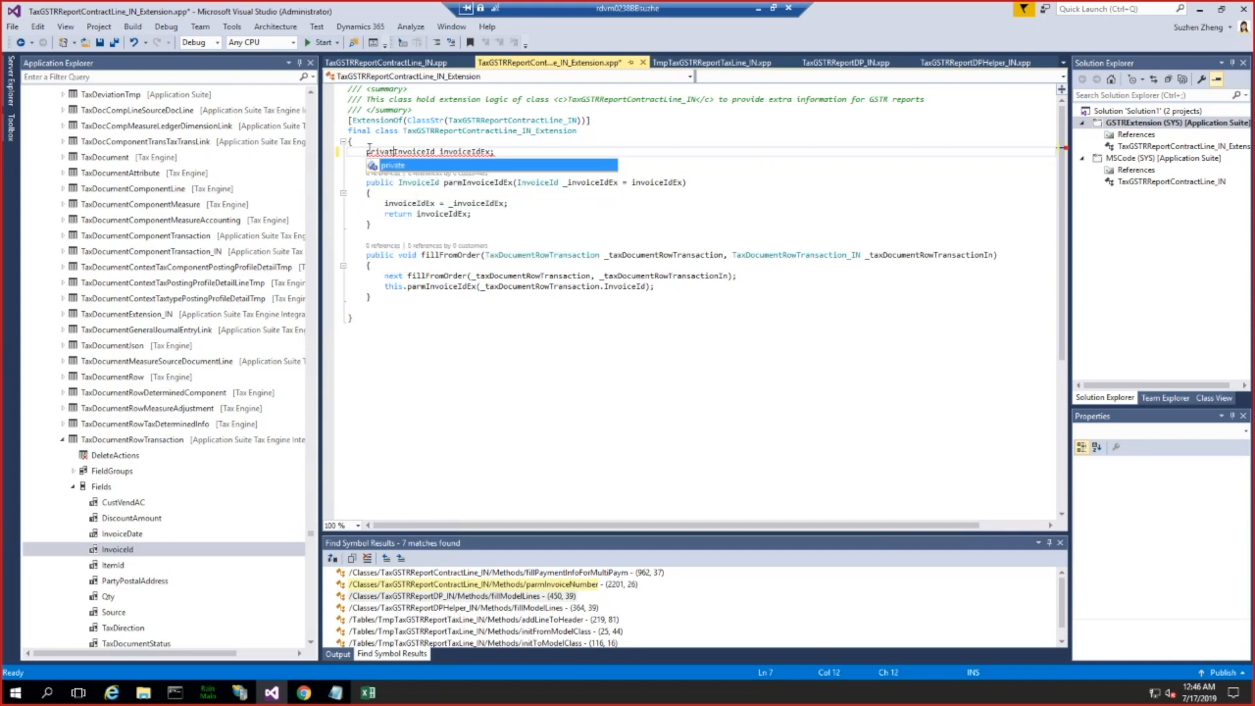
key("ctrl+s")
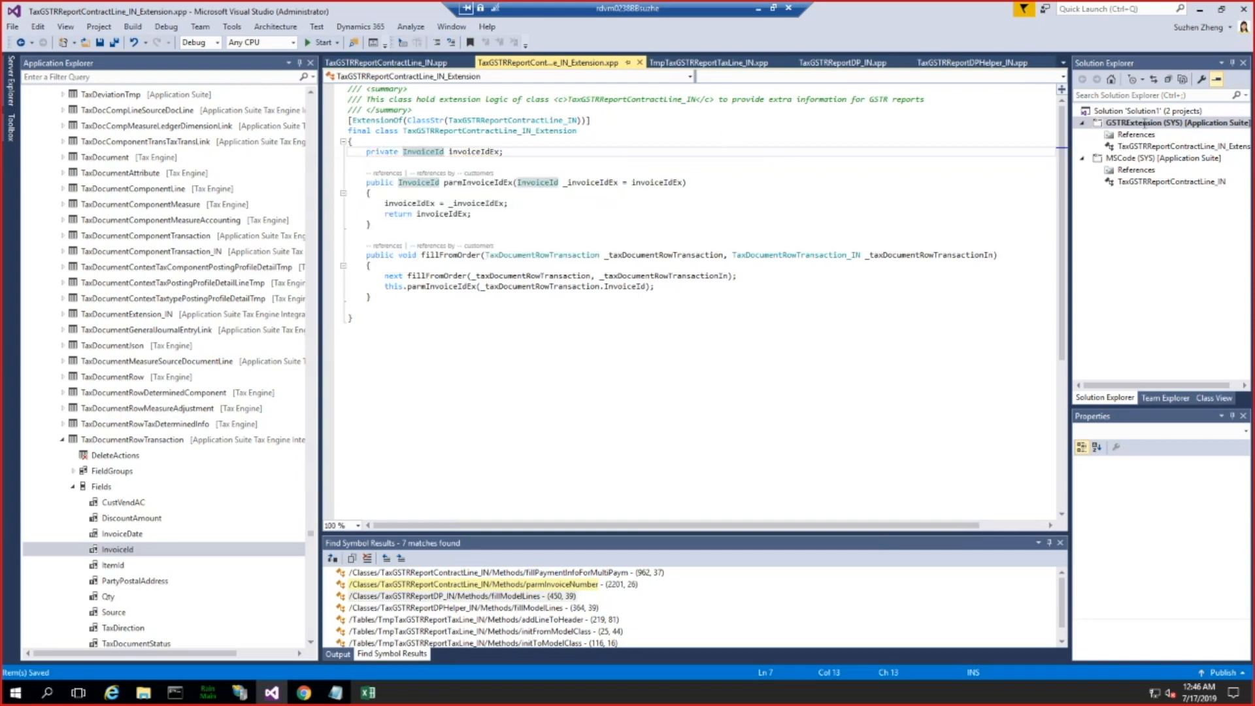
Step: Build the GSTRExtension project
right_click(1137, 128)
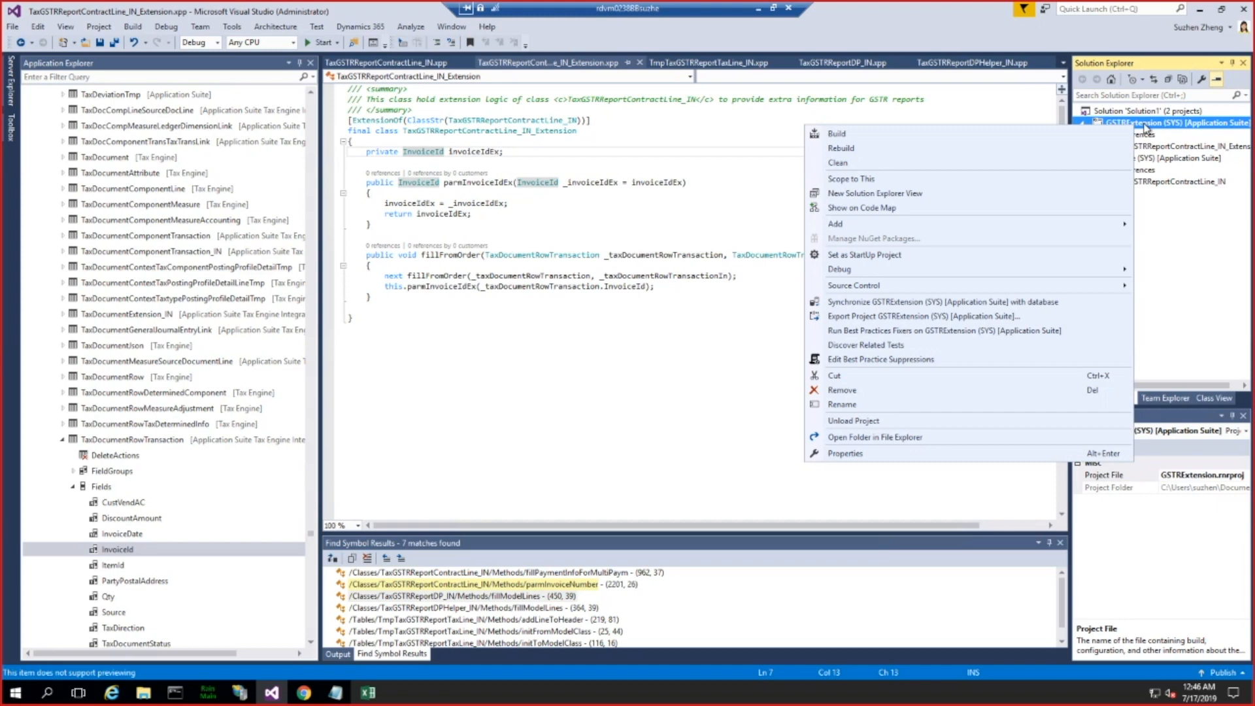
left_click(847, 134)
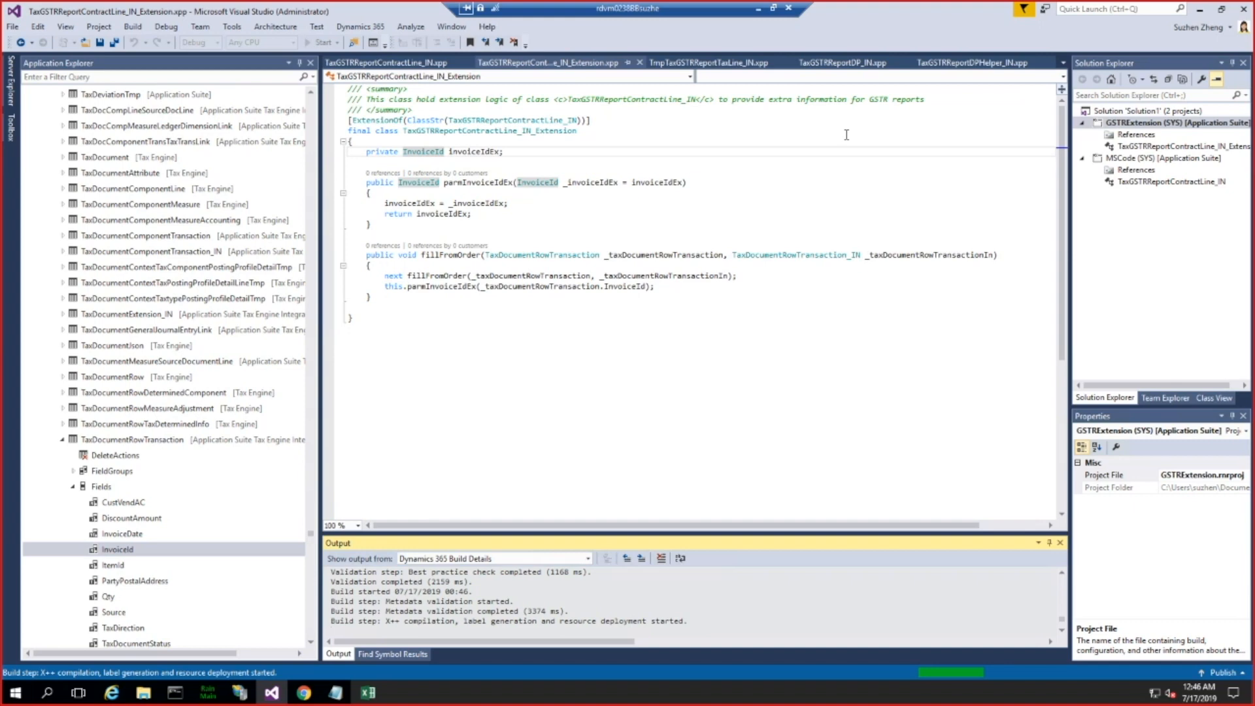
left_click(683, 346)
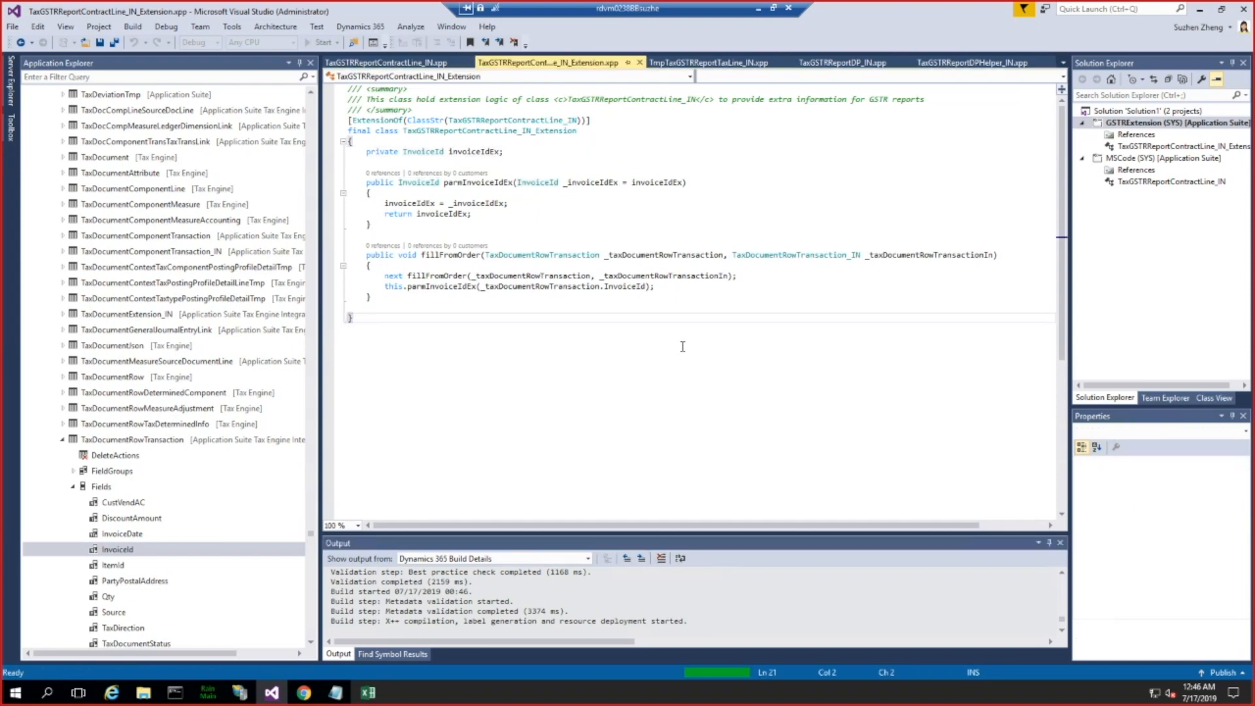
left_click(670, 287)
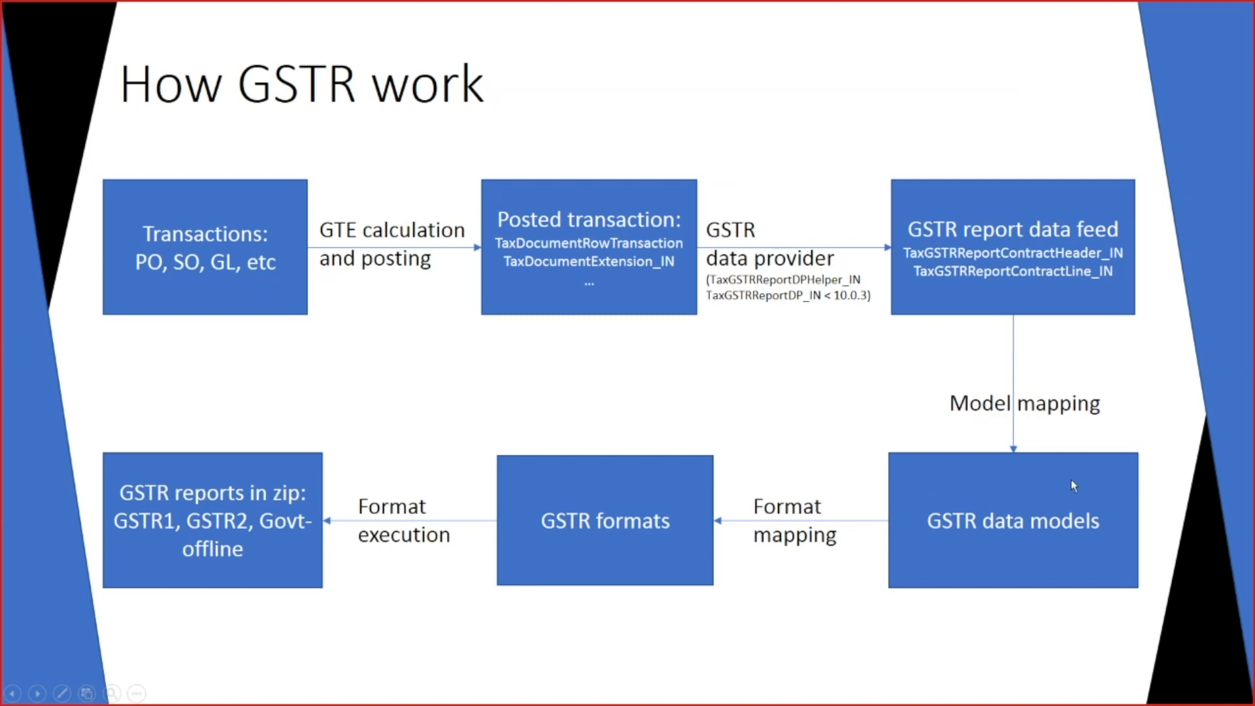
Step: Switch to Finance and Operations in the browser, leave the Model mapping designer and reload the ERSolutionTable configurations page
key("alt+Tab")
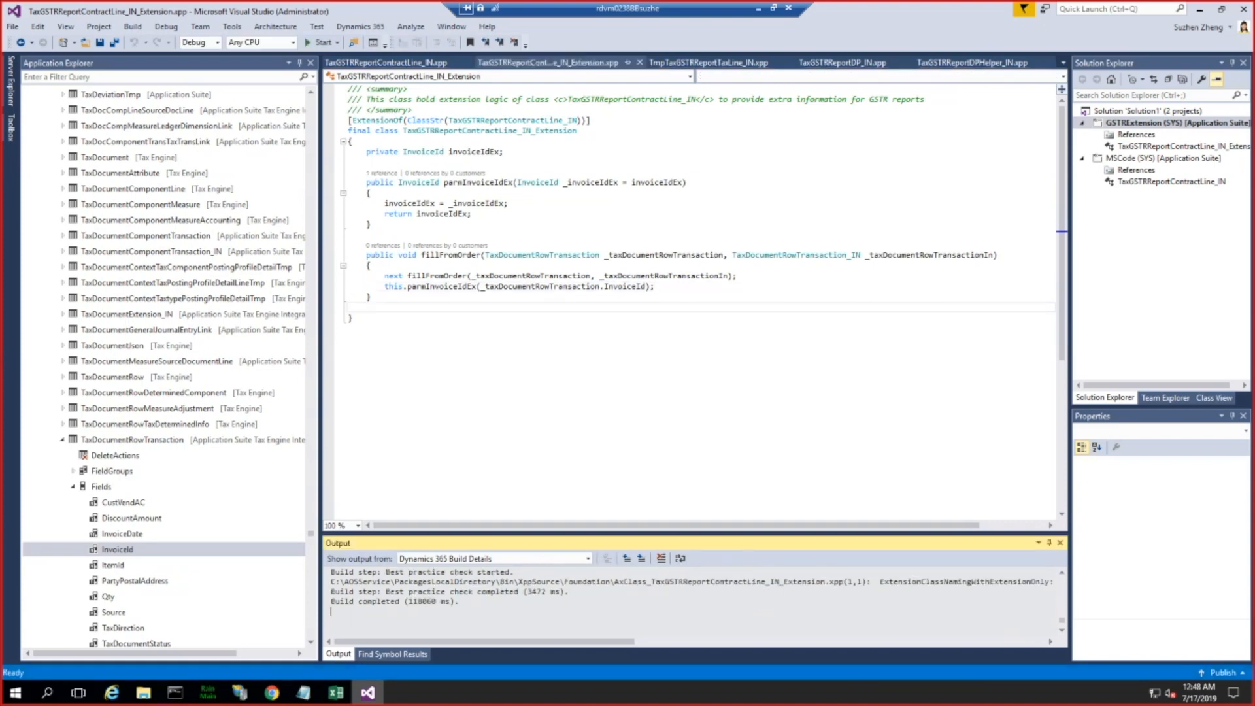
left_click(272, 693)
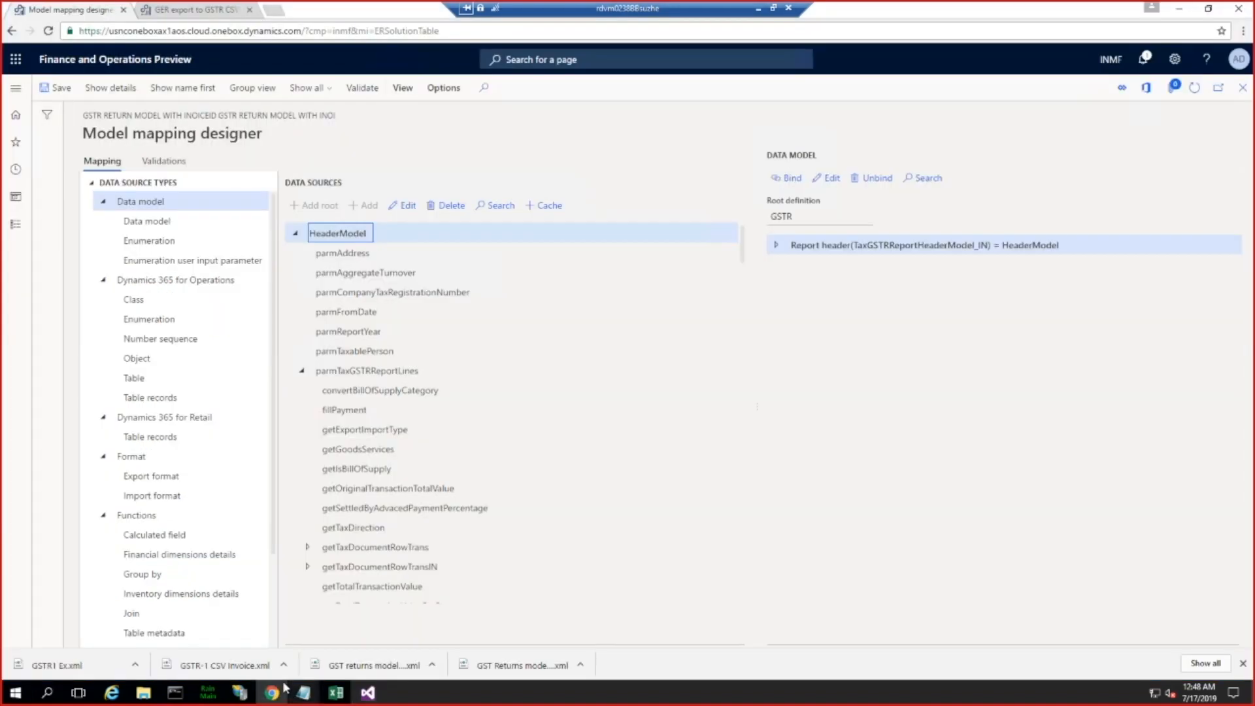
left_click(443, 30)
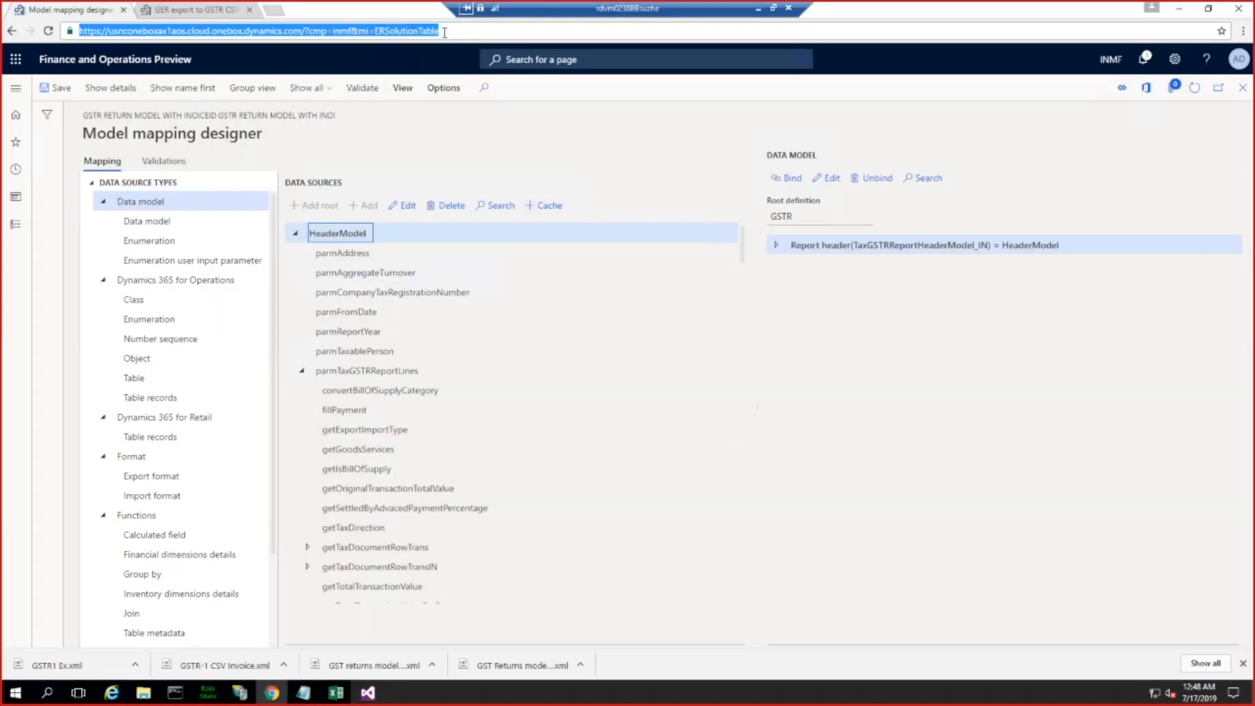
left_click(1243, 88)
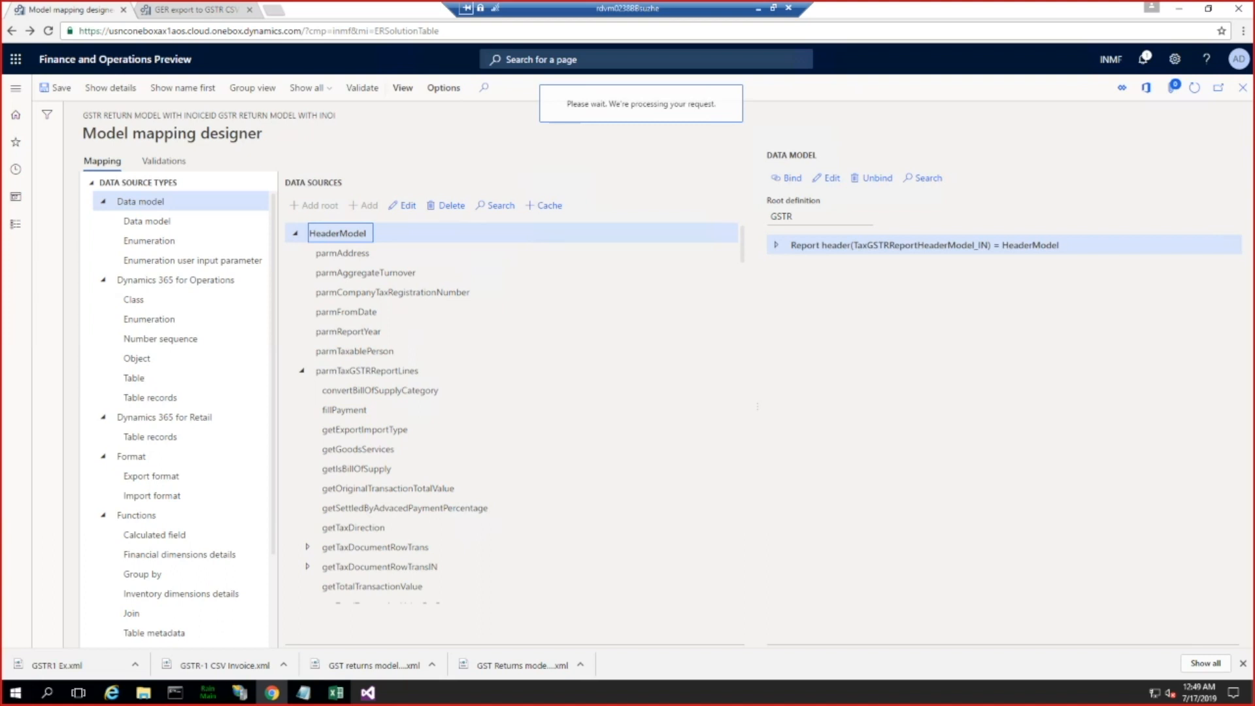
left_click(220, 31)
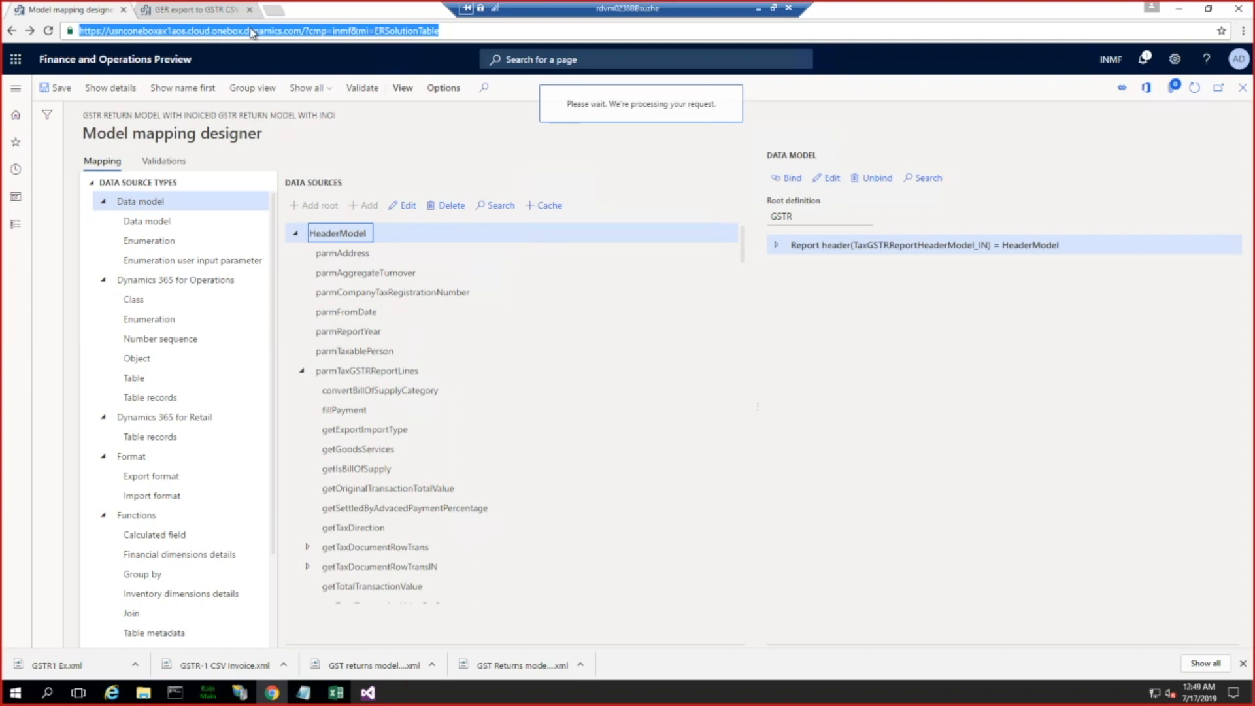
key("Return")
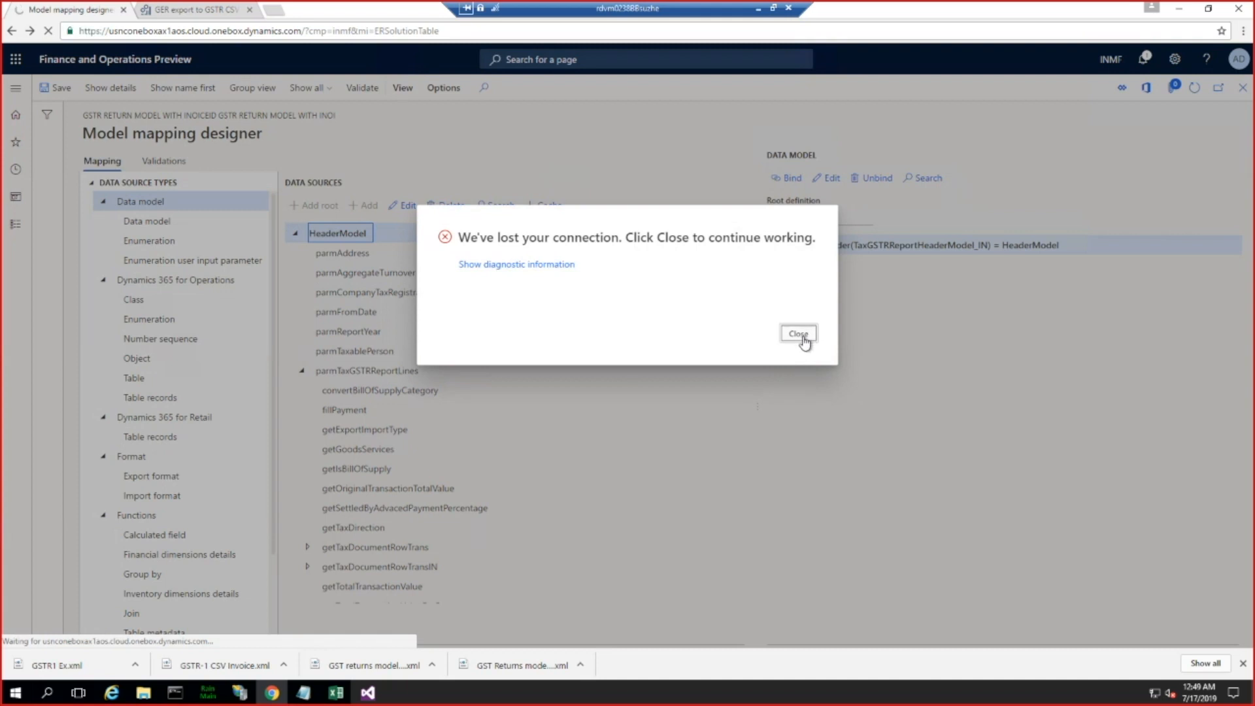
left_click(796, 335)
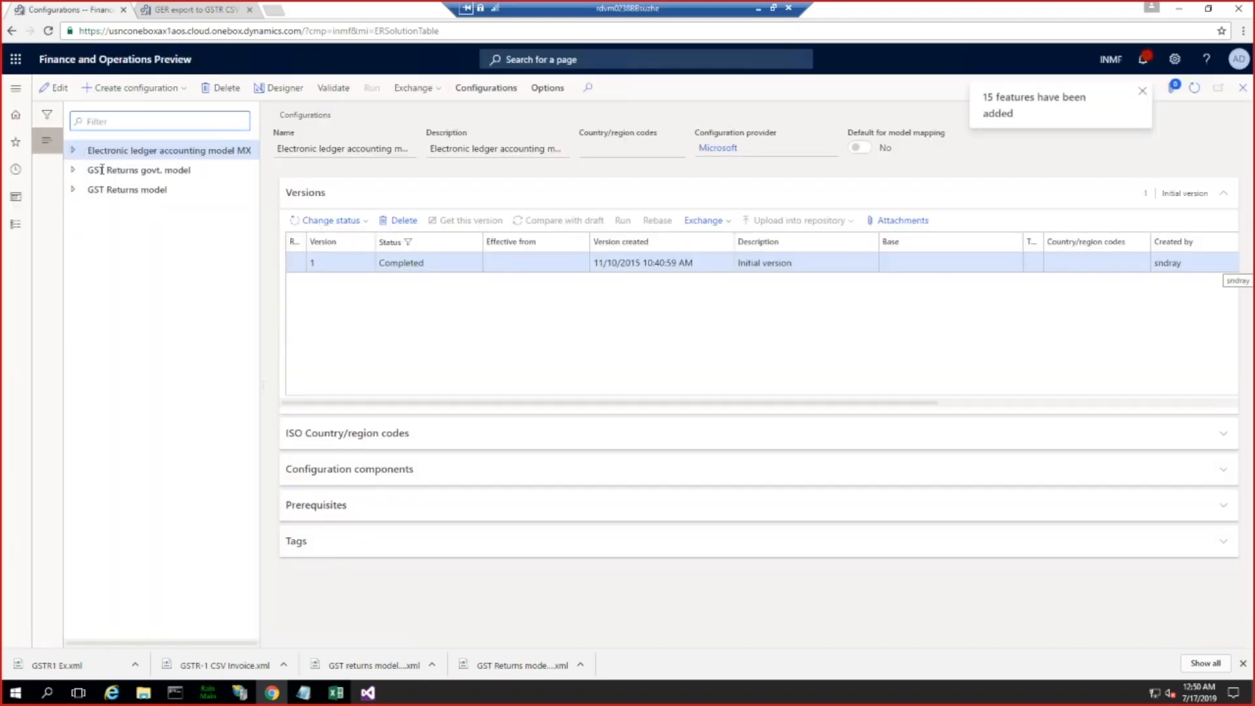
Step: Open the mapping derived for GSTR return model with inoiceId, under GST Returns model mapping, in the Model mapping designer
left_click(73, 170)
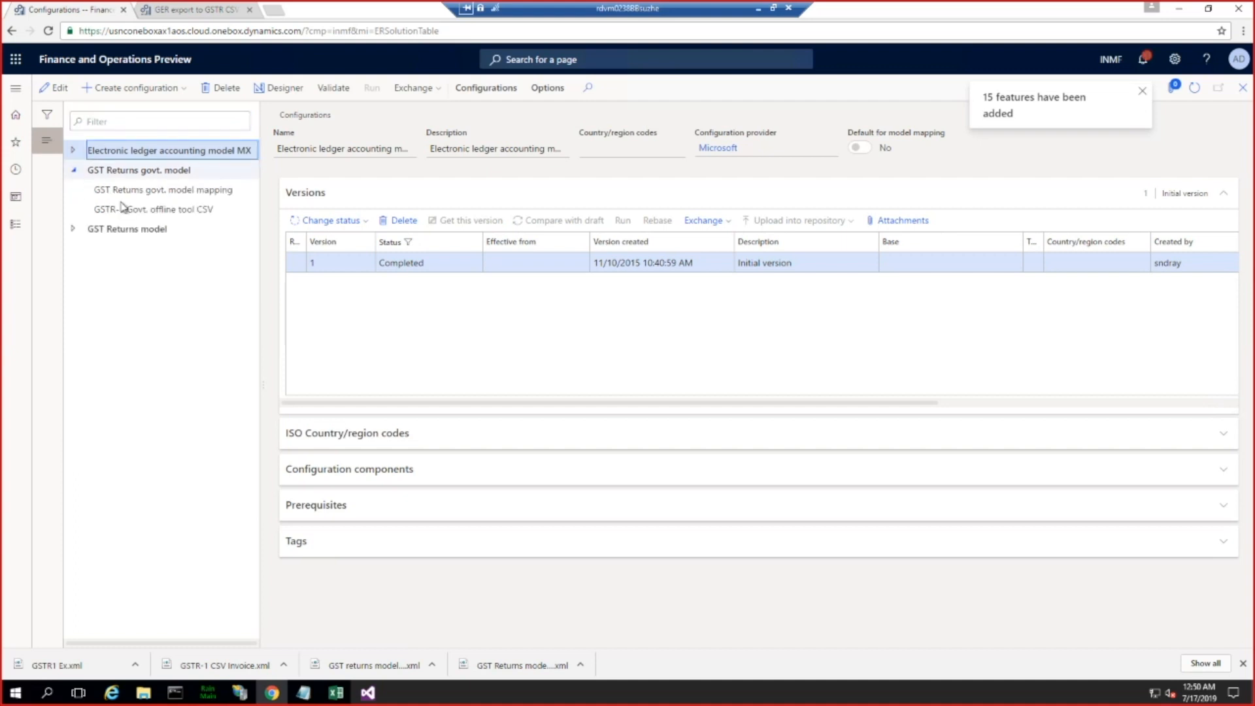
left_click(74, 228)
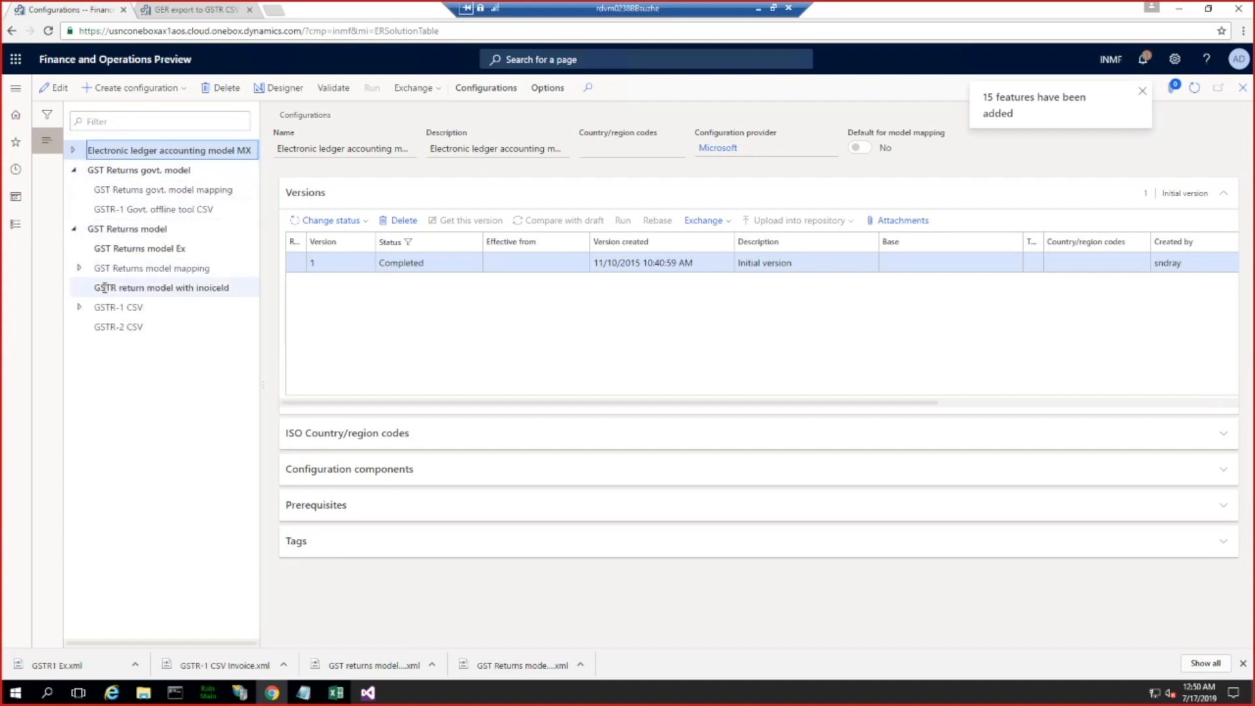
left_click(79, 268)
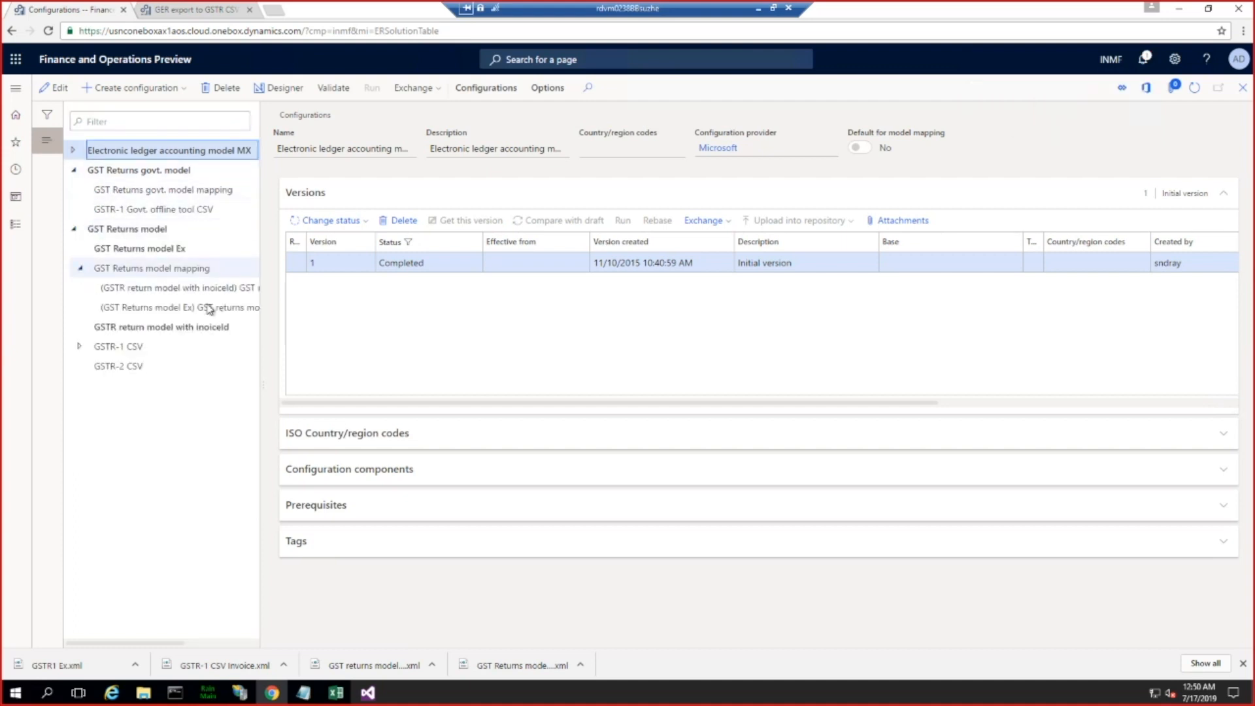
left_click_drag(162, 643, 181, 643)
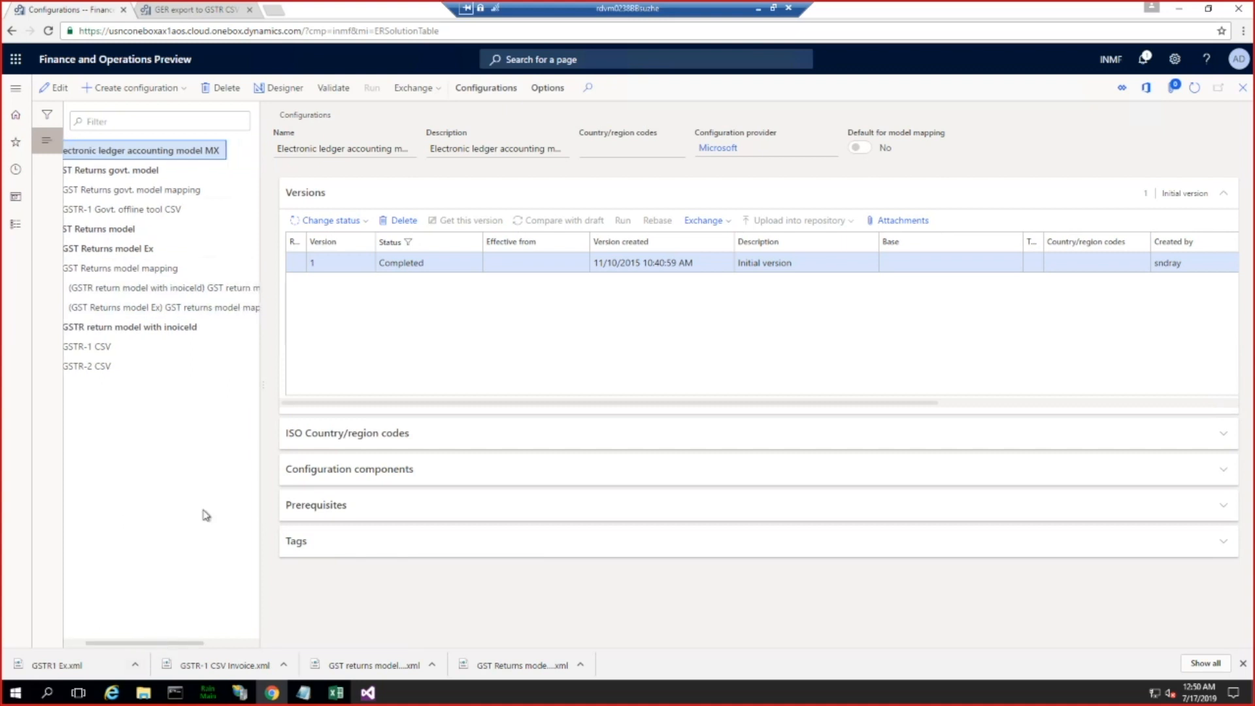
left_click(218, 287)
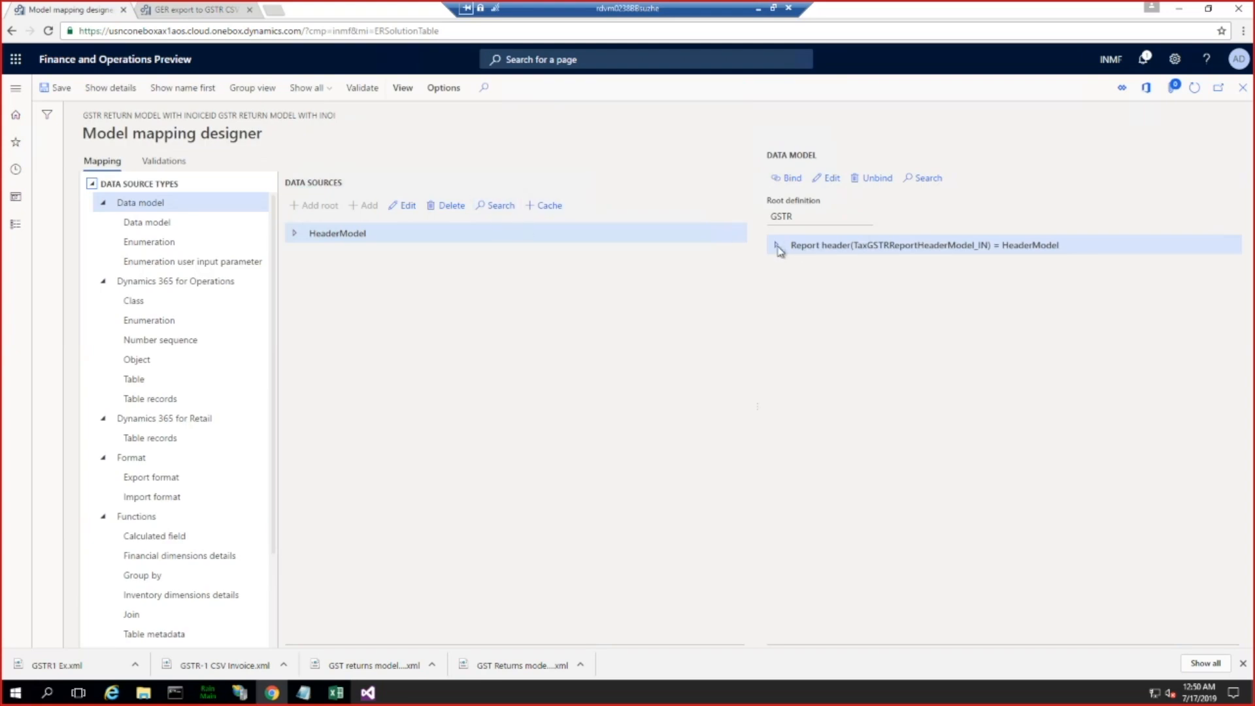
Step: Expand Report header and Report lines in the GSTR data model and select the Invoice Id in AX field
left_click(777, 245)
left_click(704, 343)
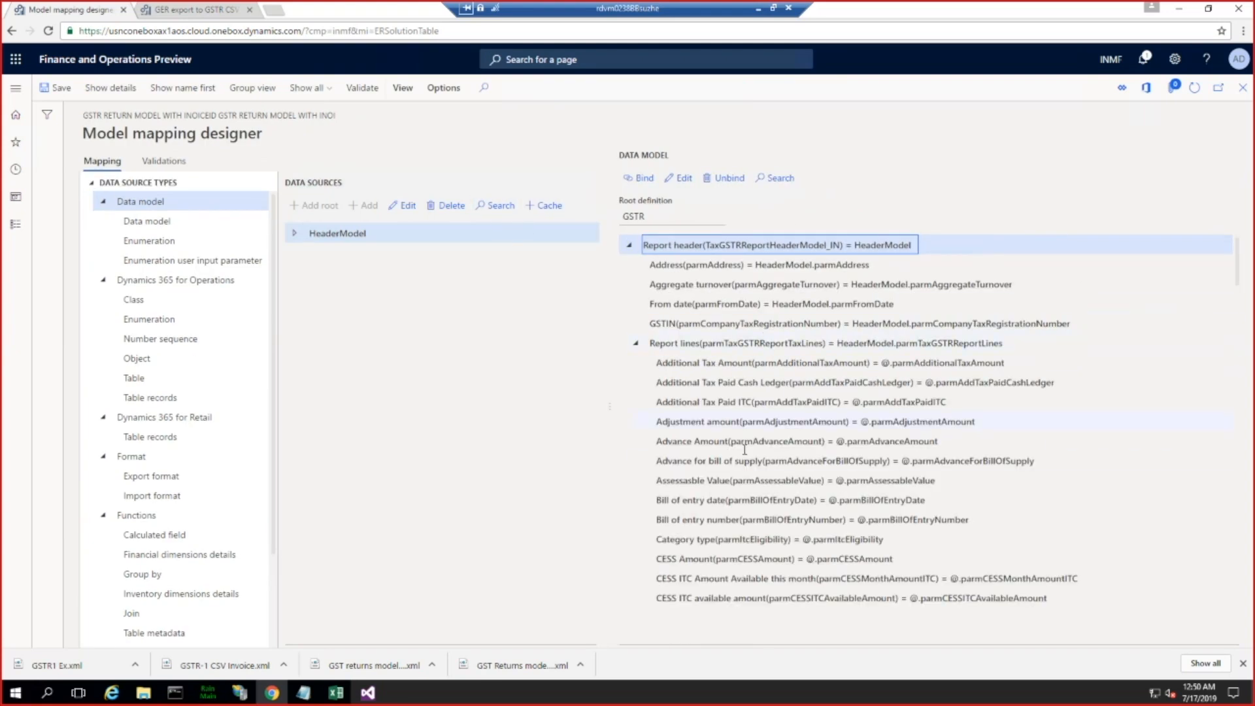
scroll(744, 449, "down", 3)
scroll(744, 450, "down", 12)
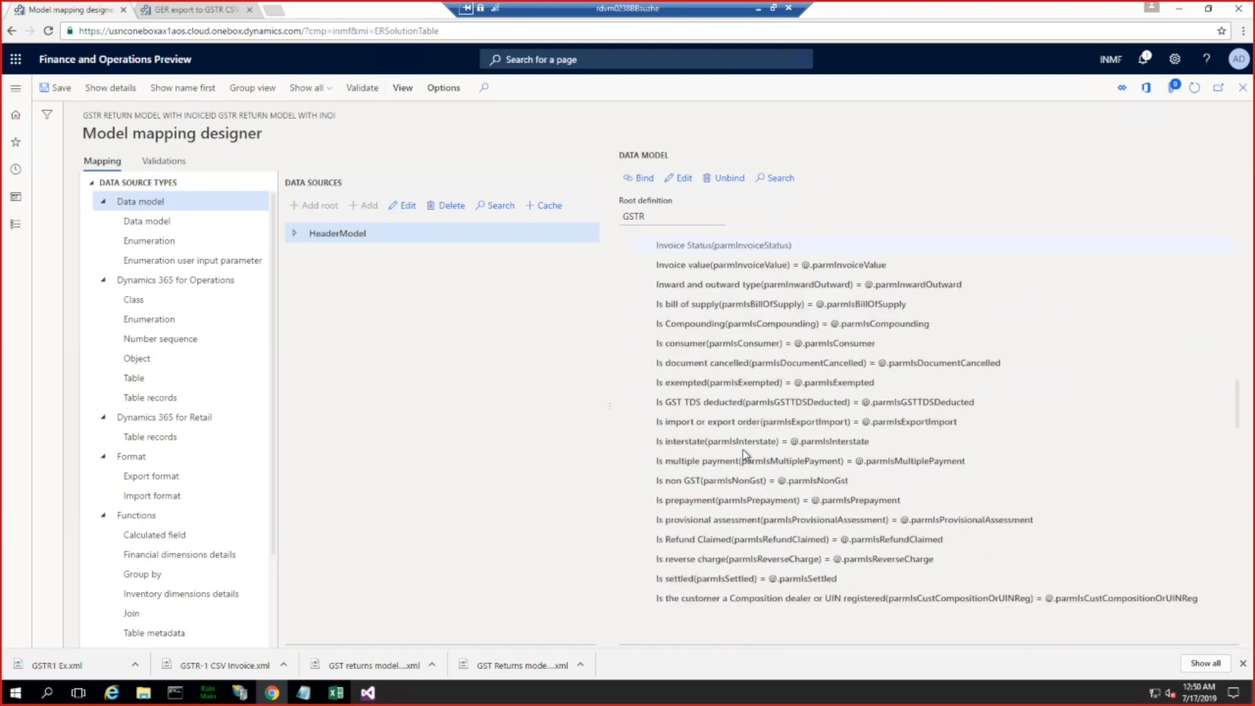
scroll(743, 452, "down", 7)
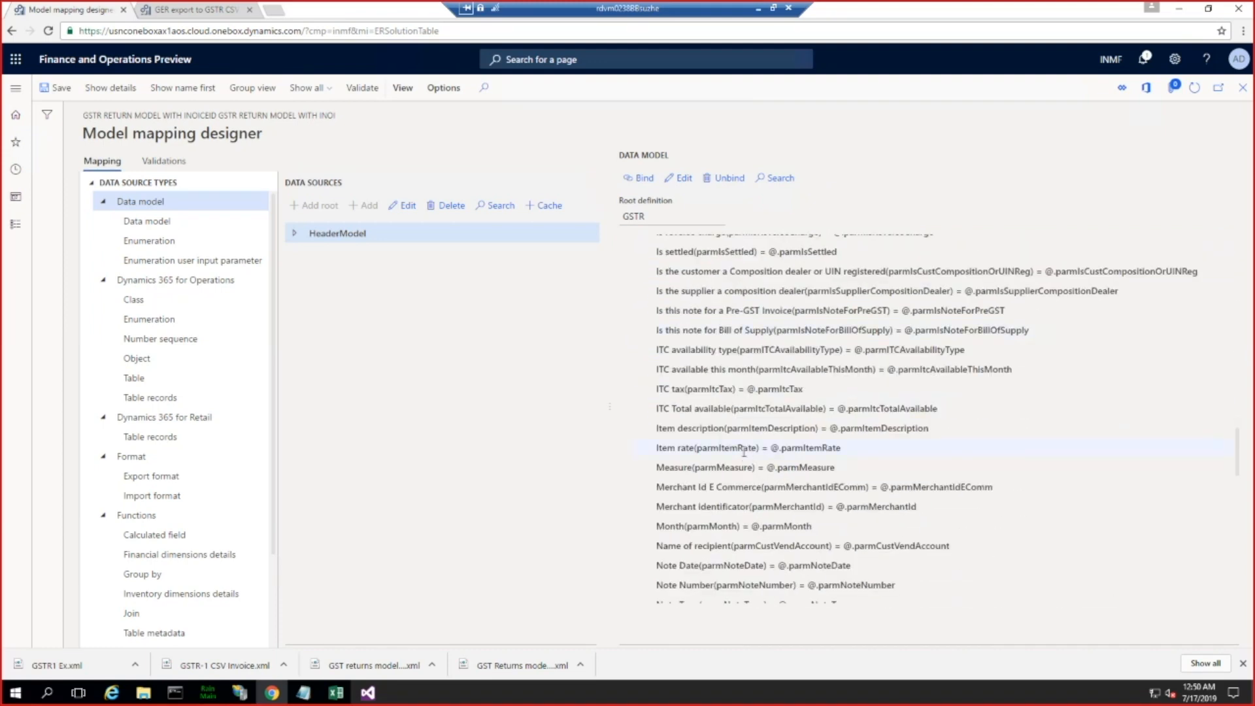
scroll(744, 453, "down", 9)
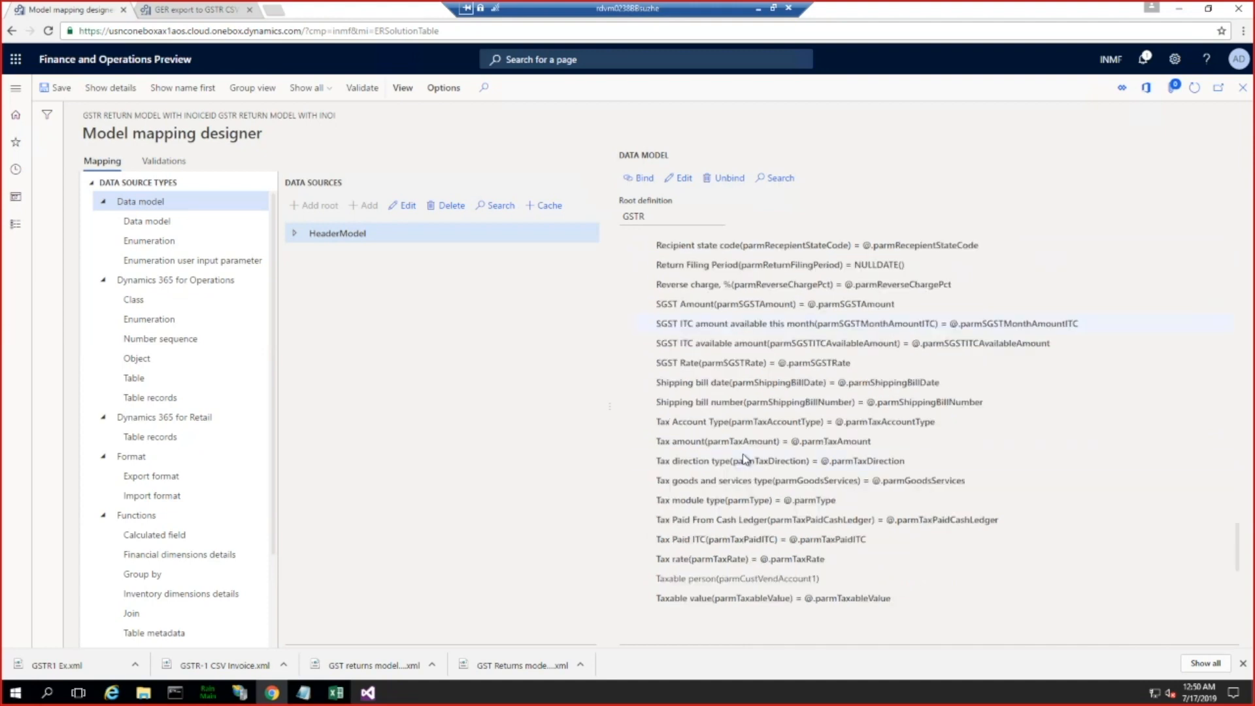
scroll(744, 452, "down", 3)
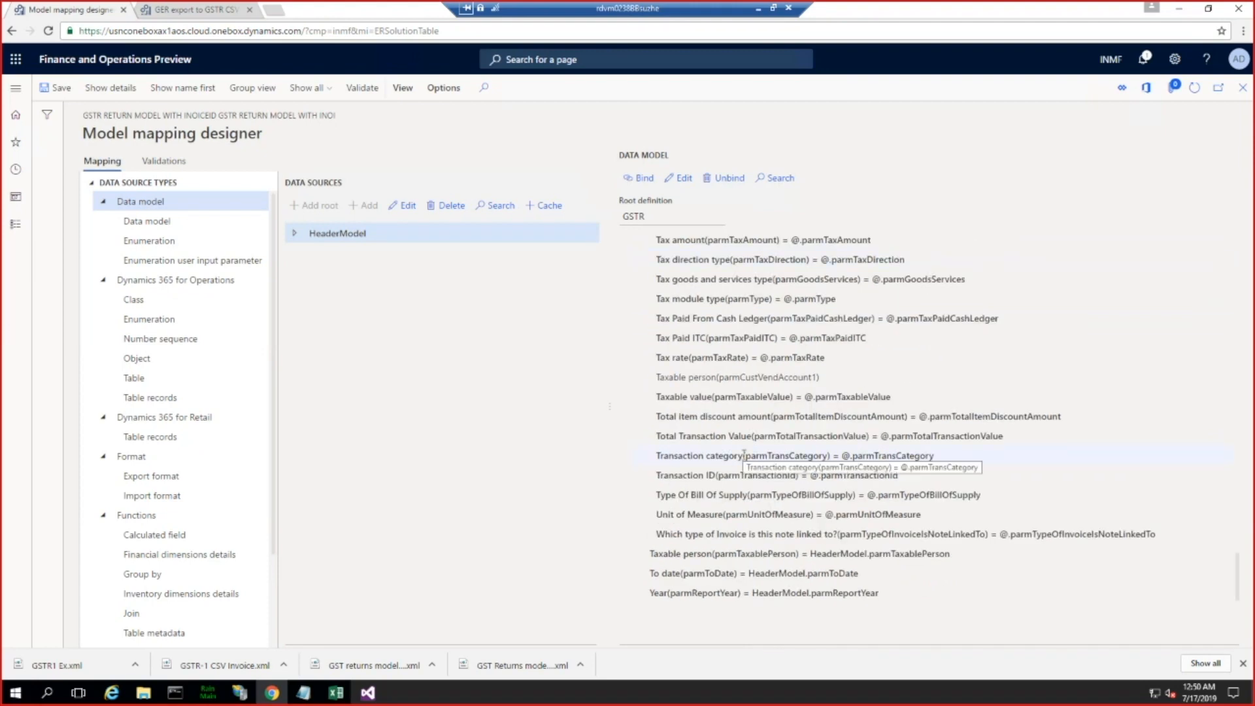
scroll(744, 452, "up", 10)
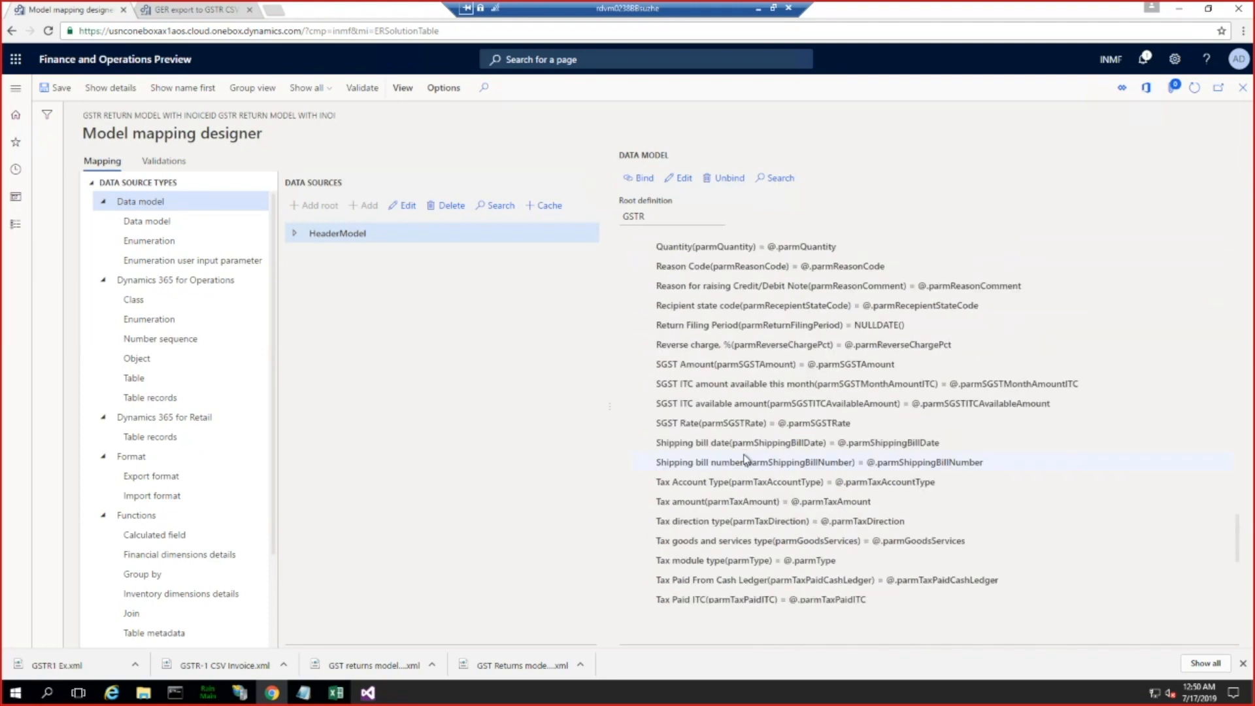
scroll(744, 452, "up", 8)
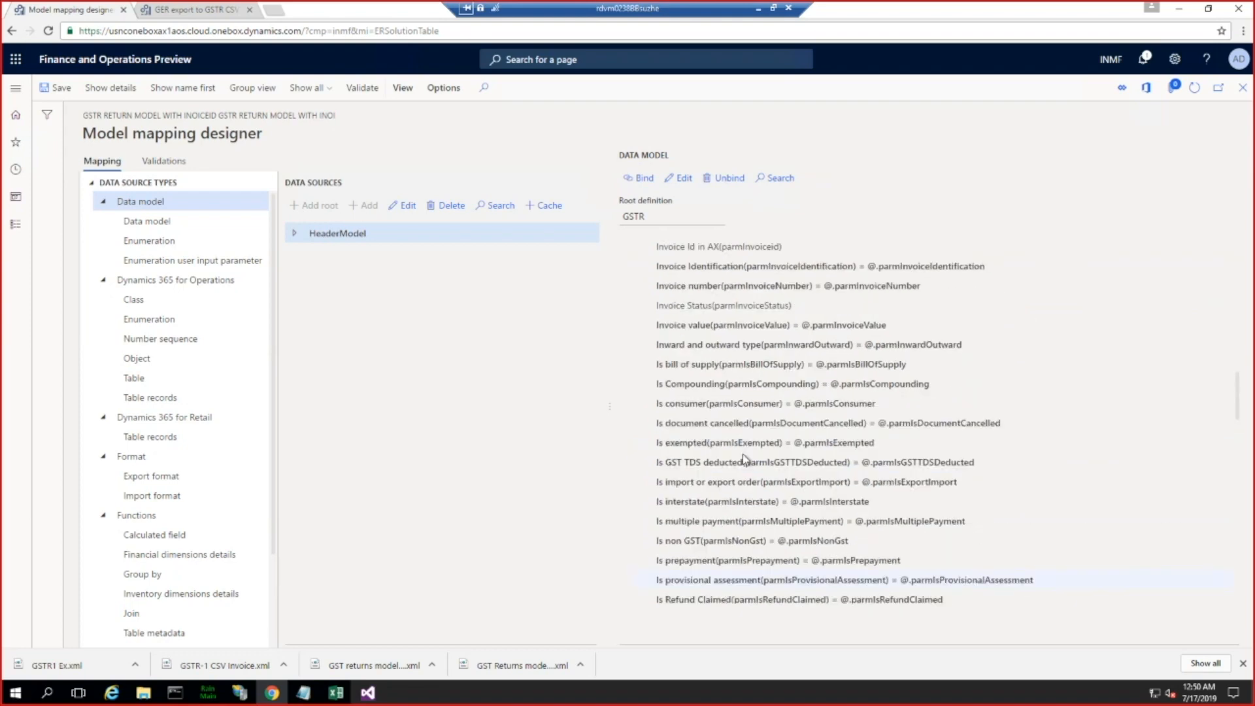
left_click(686, 314)
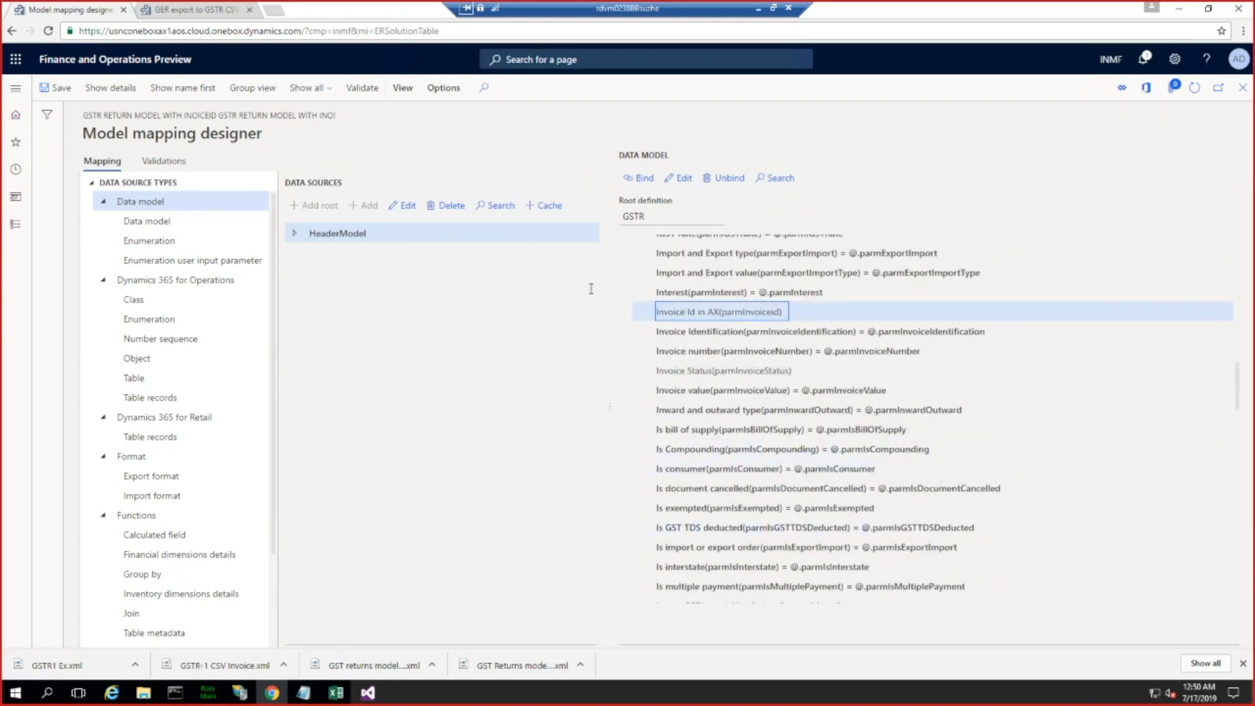
Step: Bind Invoice Id in AX to parmInvoiceIdEx from the parmTaxGSTRReportLines node of the HeaderModel data source
left_click(294, 235)
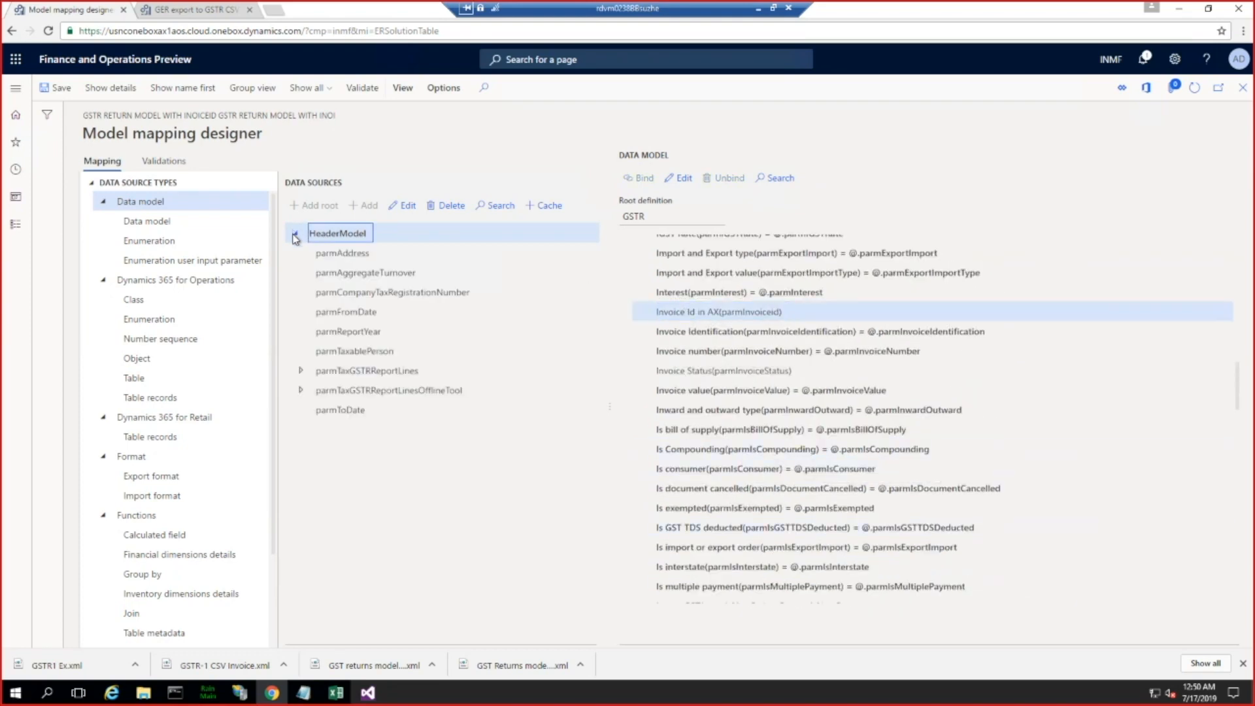
left_click(302, 372)
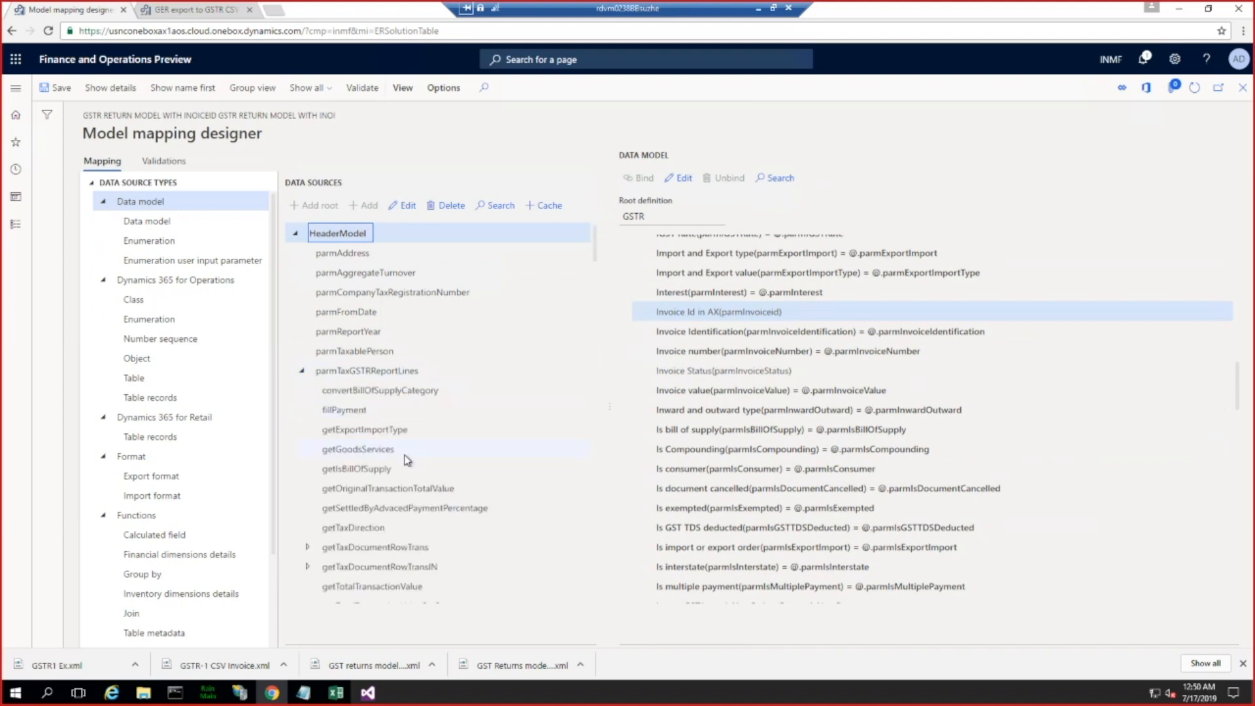
scroll(406, 457, "down", 2)
scroll(406, 456, "down", 5)
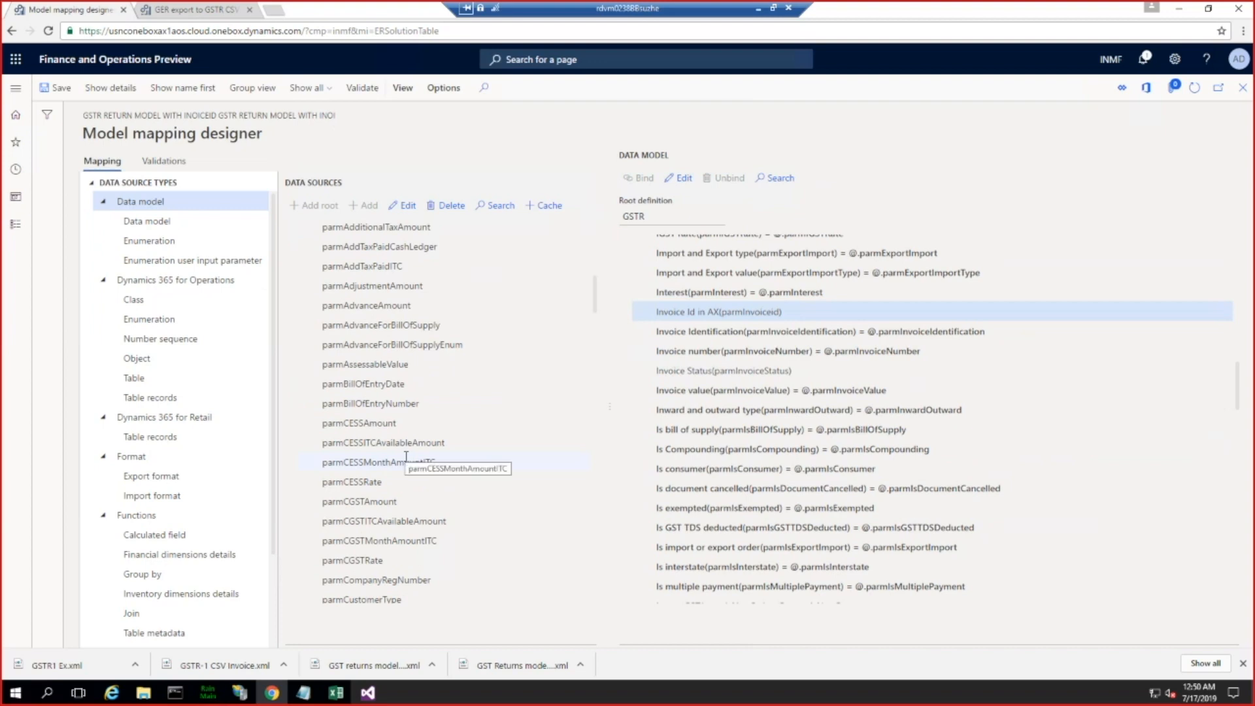
scroll(406, 457, "down", 9)
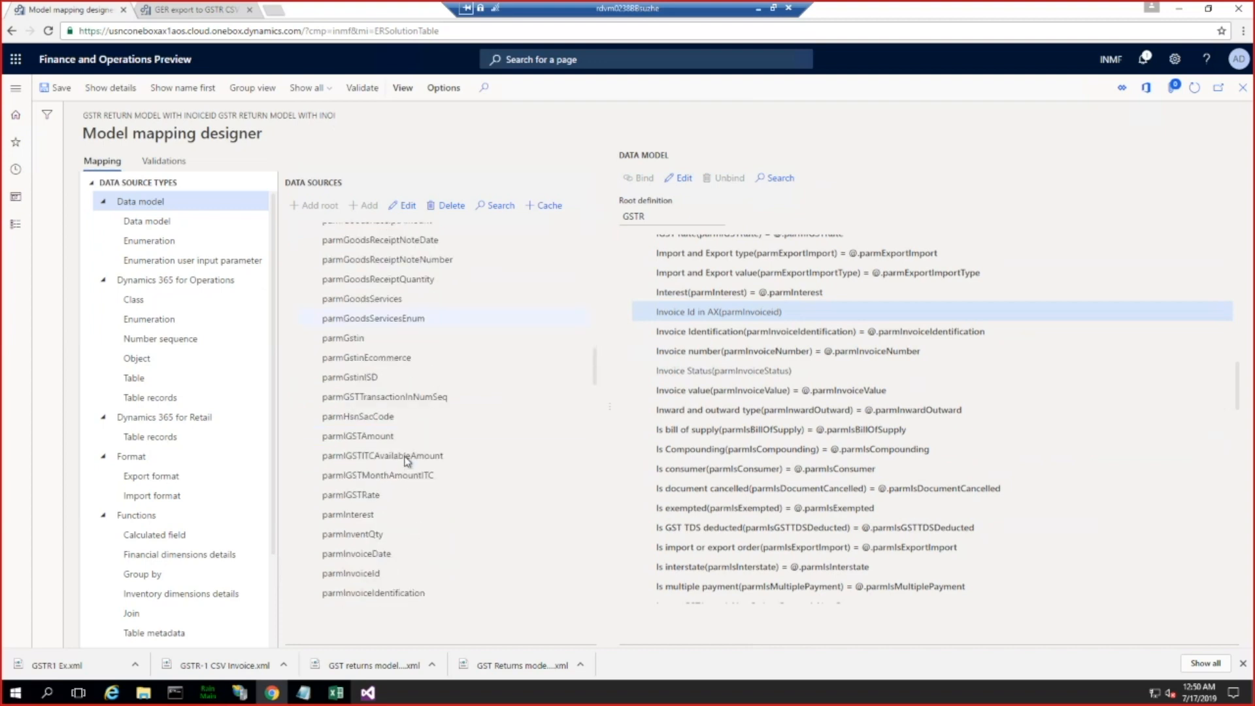
scroll(405, 457, "down", 2)
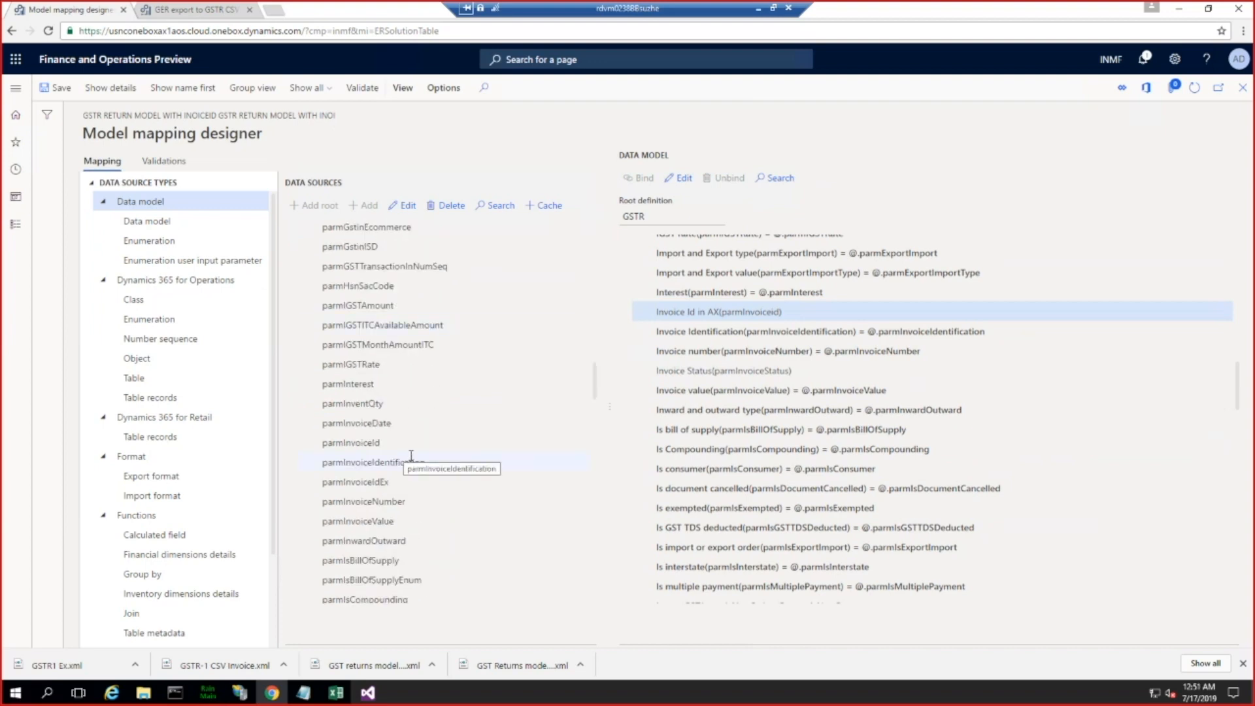
left_click(367, 484)
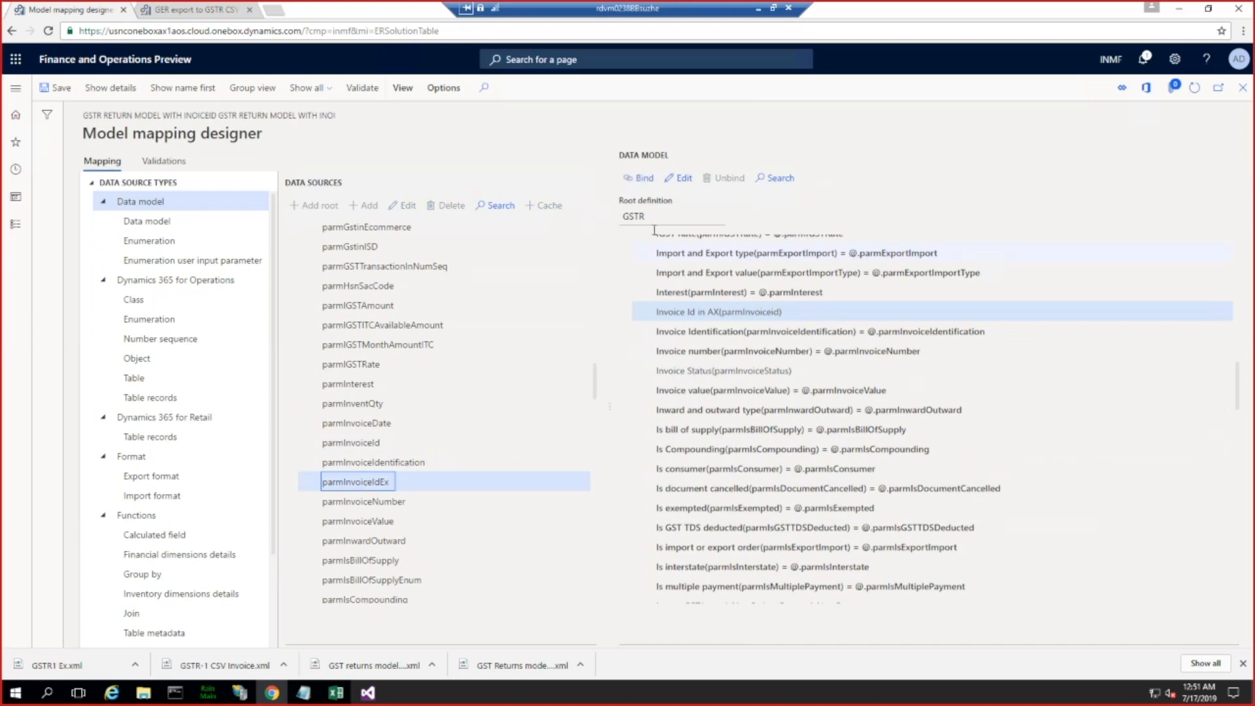
left_click(628, 179)
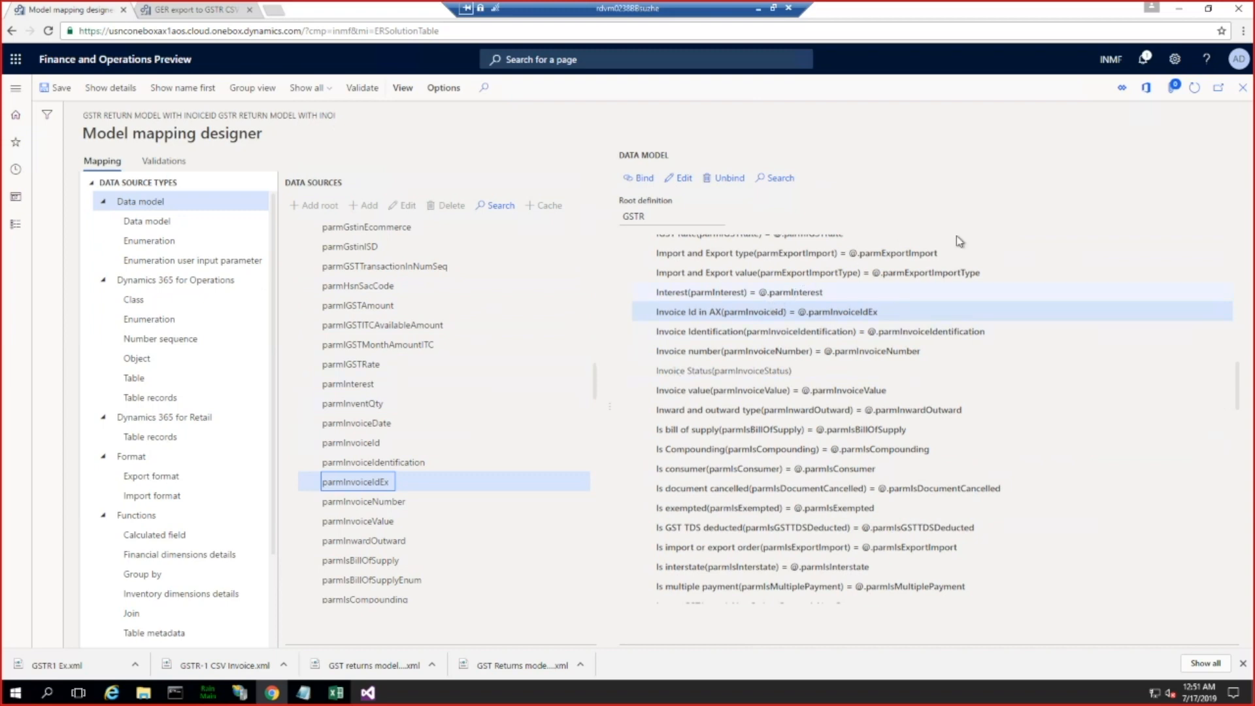
Step: Leave the mapping designer and change the status of GST return model mapping InEX version 14.5.1 to Completed
left_click(1241, 92)
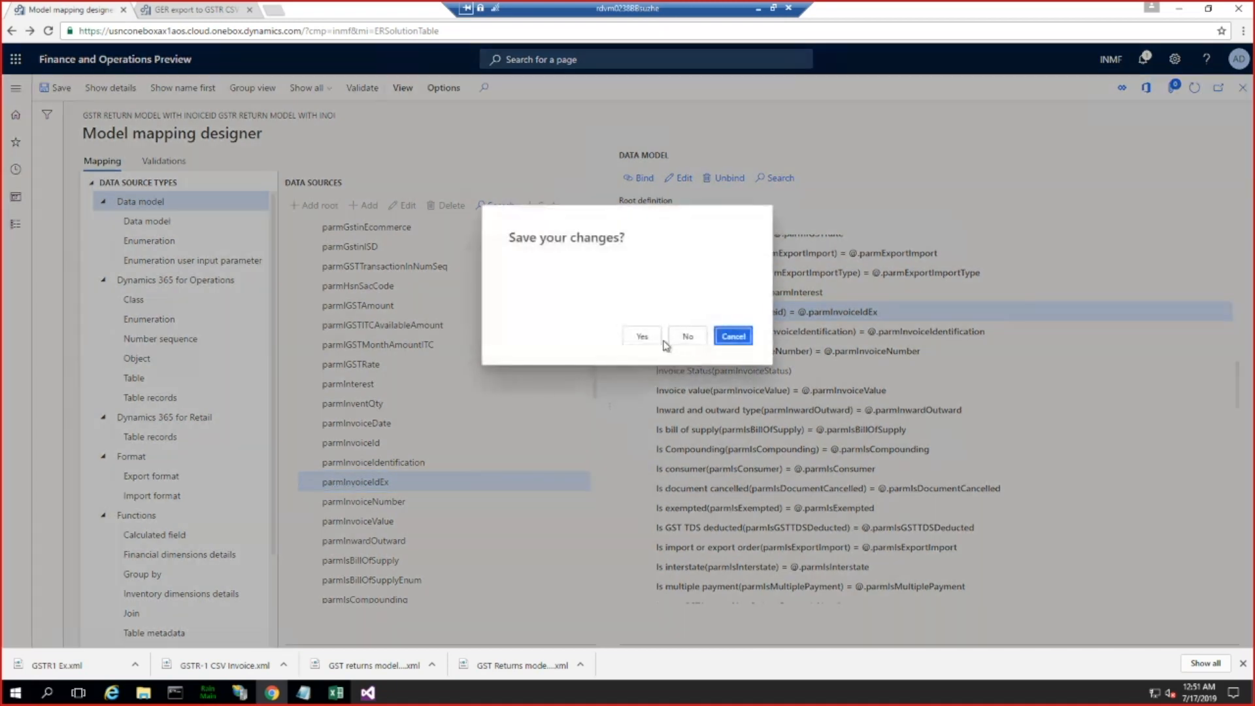
left_click(643, 337)
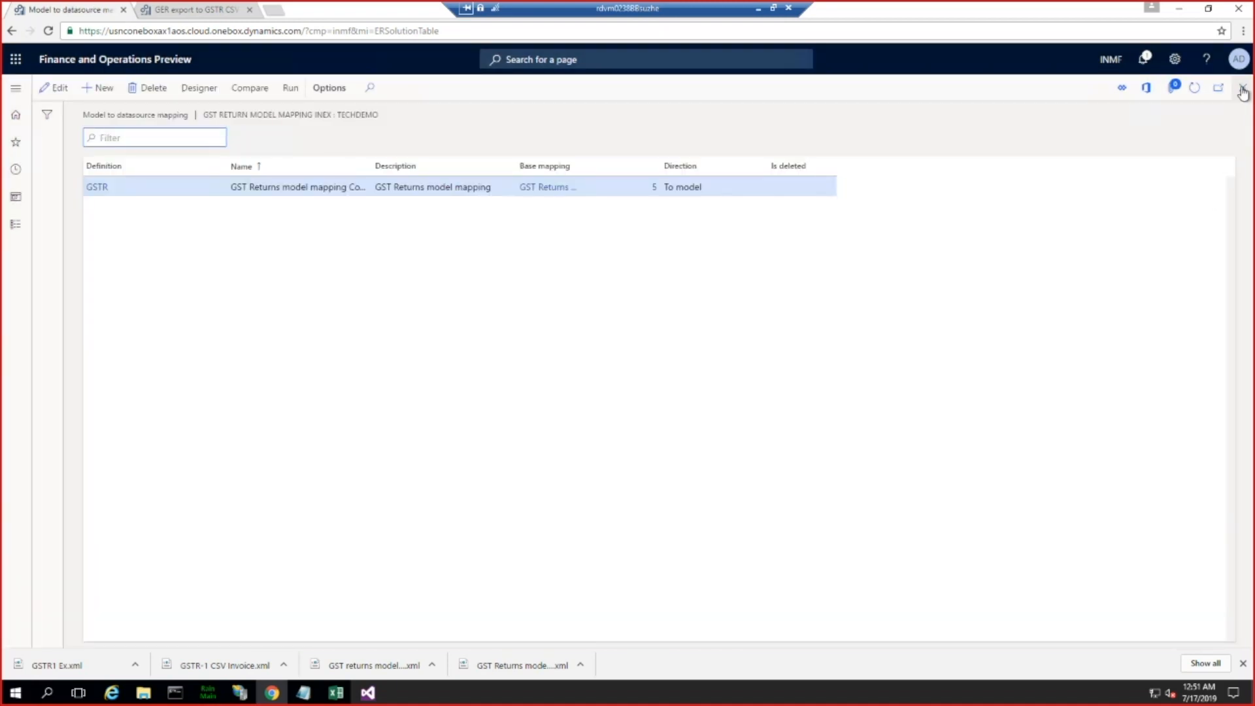
left_click(1243, 88)
left_click(327, 221)
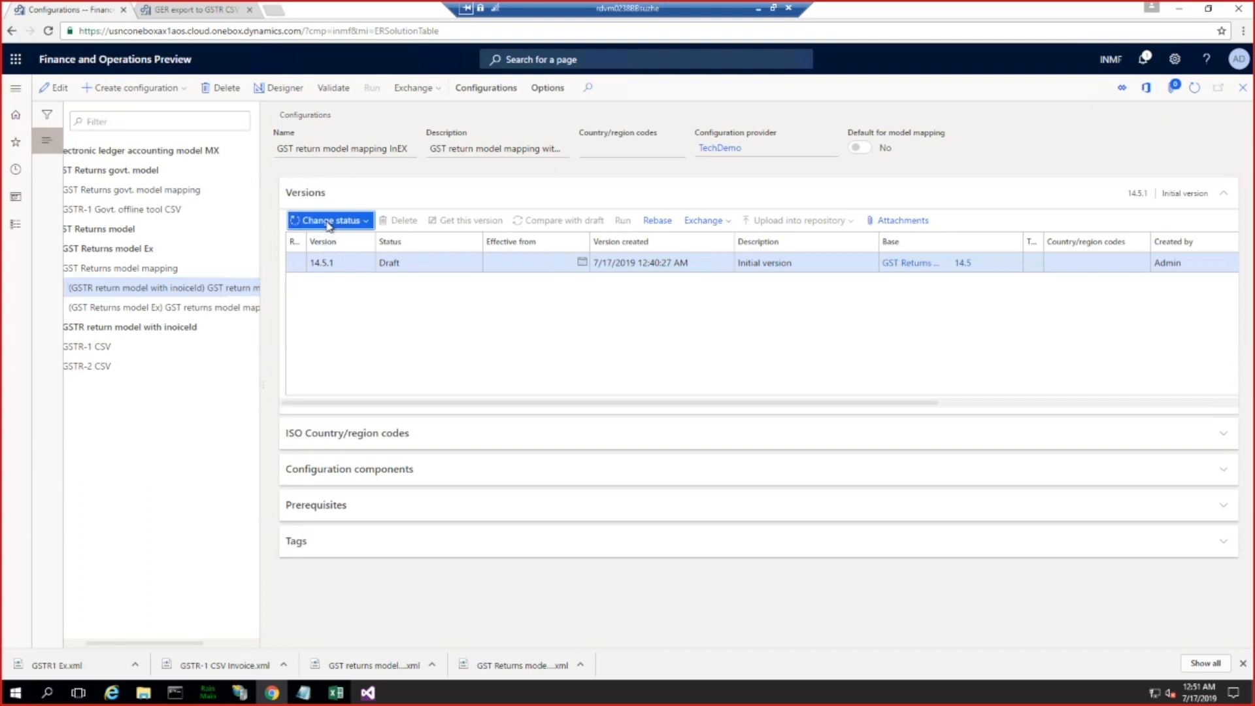
left_click(317, 241)
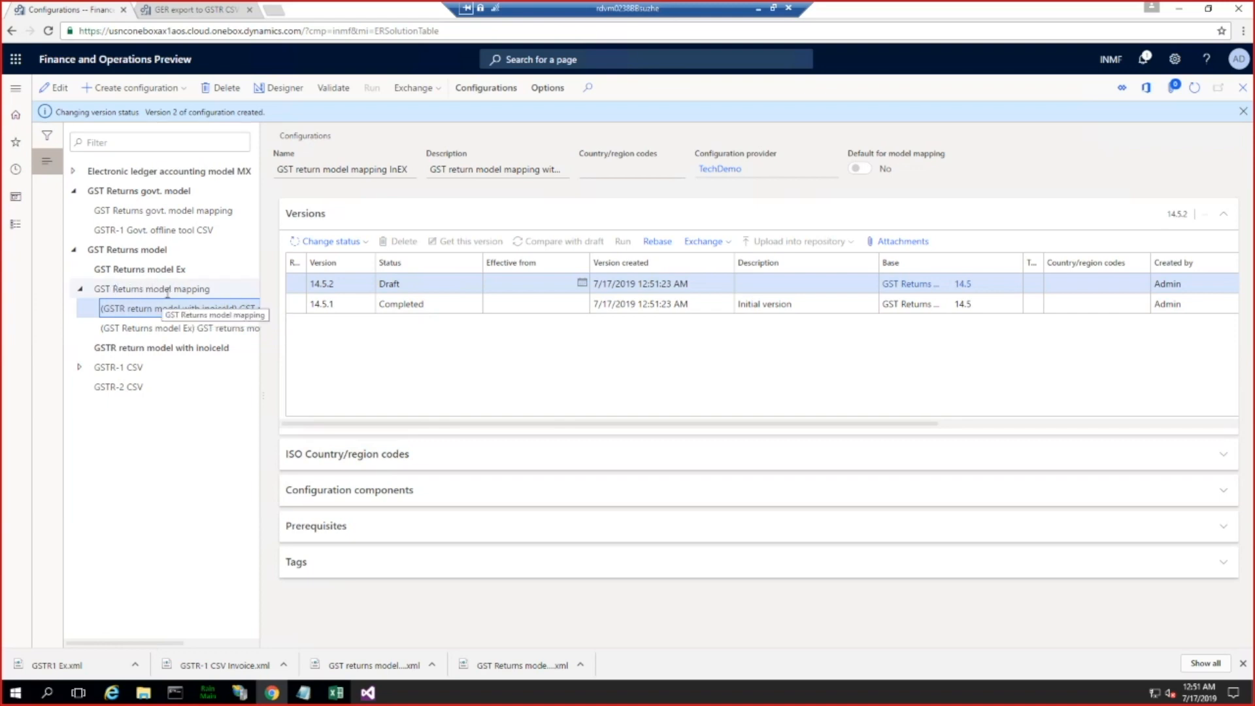
Step: Compare the base GST Returns model mapping with its derived mapping and review the model name in the derived mapping's prefix
left_click(207, 288)
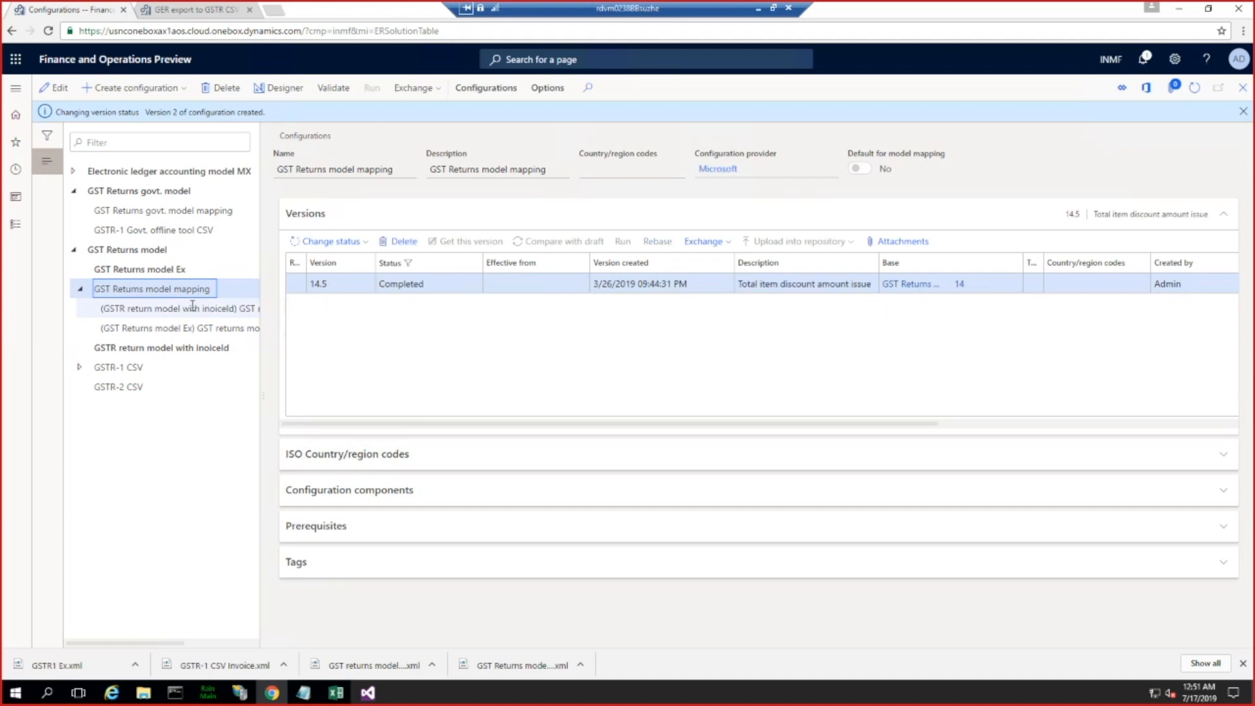
left_click_drag(153, 308, 235, 308)
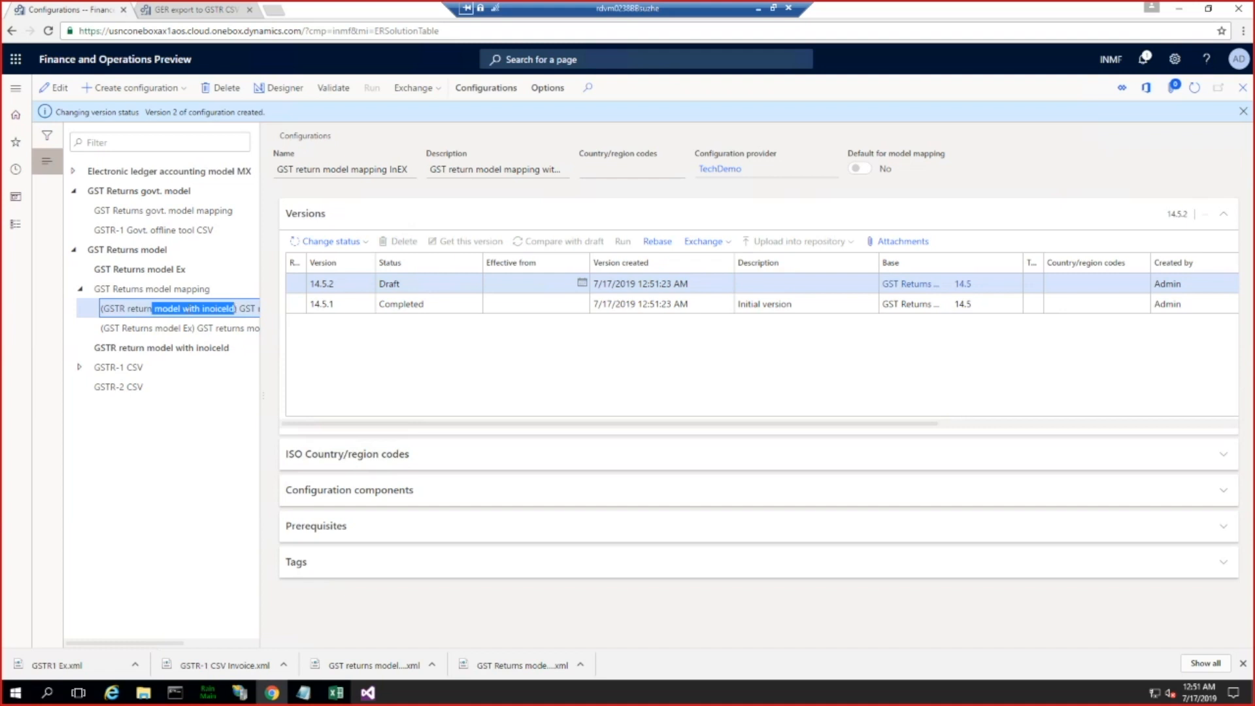
left_click(161, 321)
left_click_drag(103, 308, 235, 308)
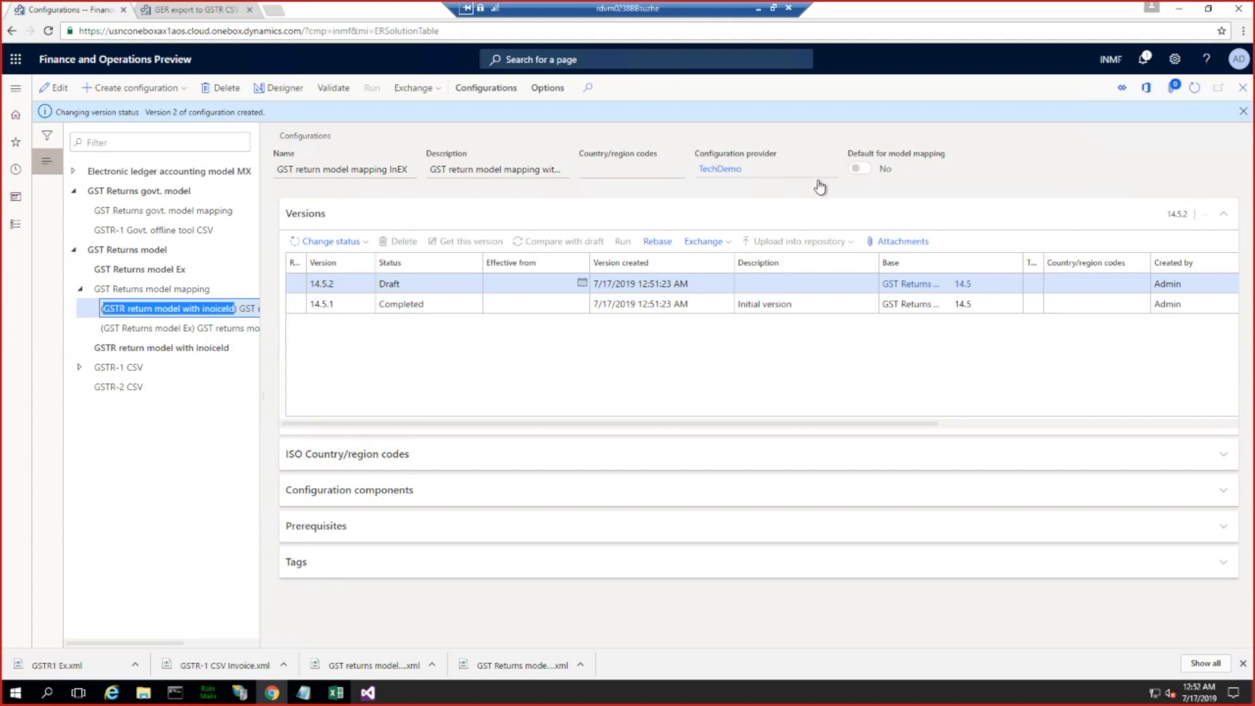
Step: Start a new configuration derived from GSTR-1 CSV and name it GSTR-1 CSG invoiceEx
left_click(186, 310)
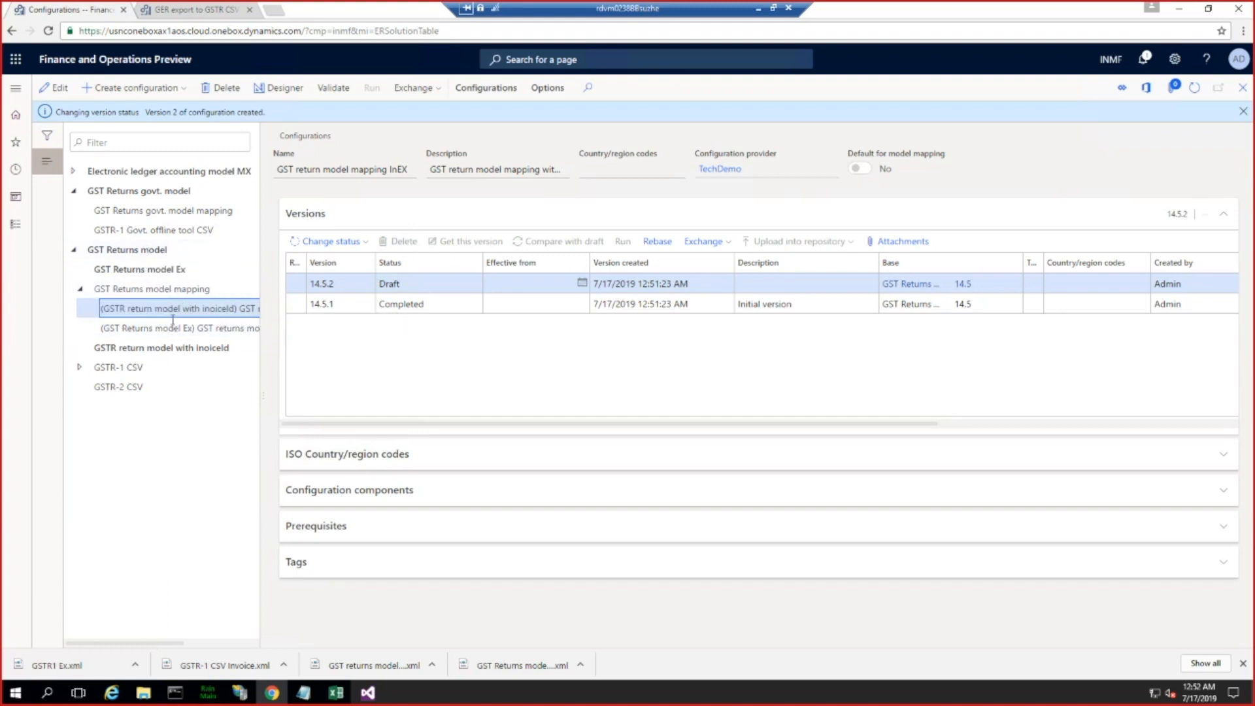
left_click(99, 368)
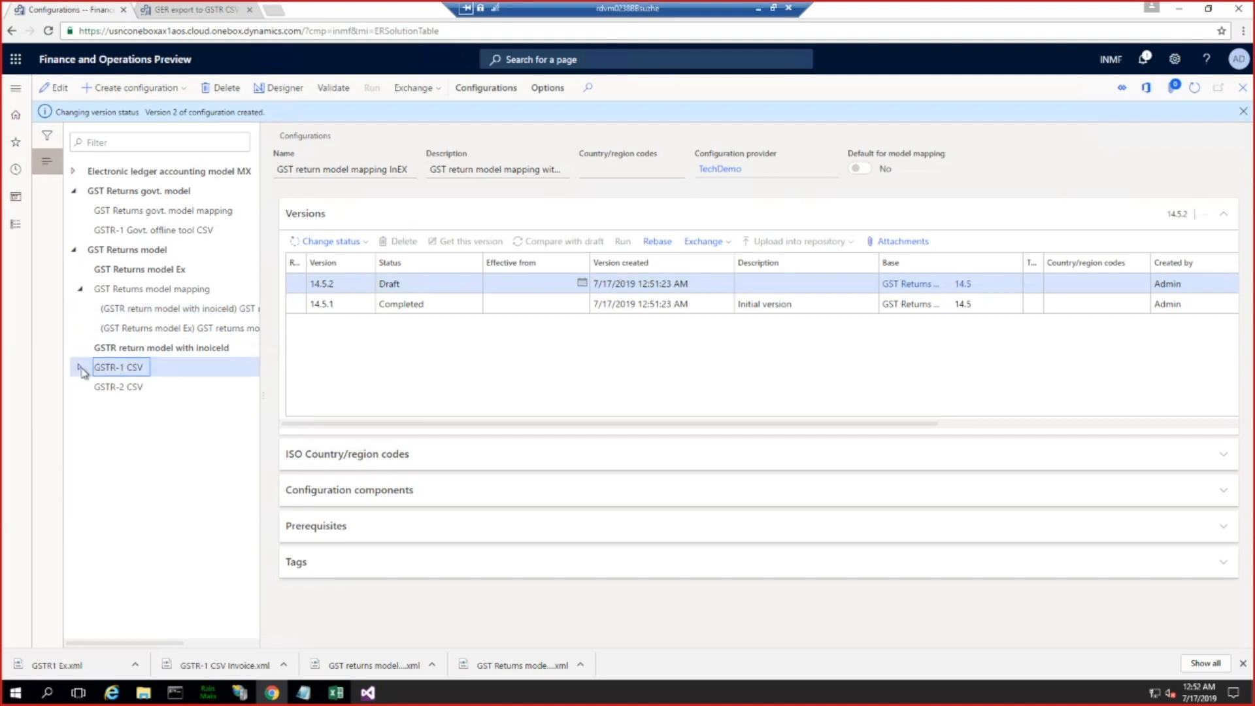
left_click(81, 370)
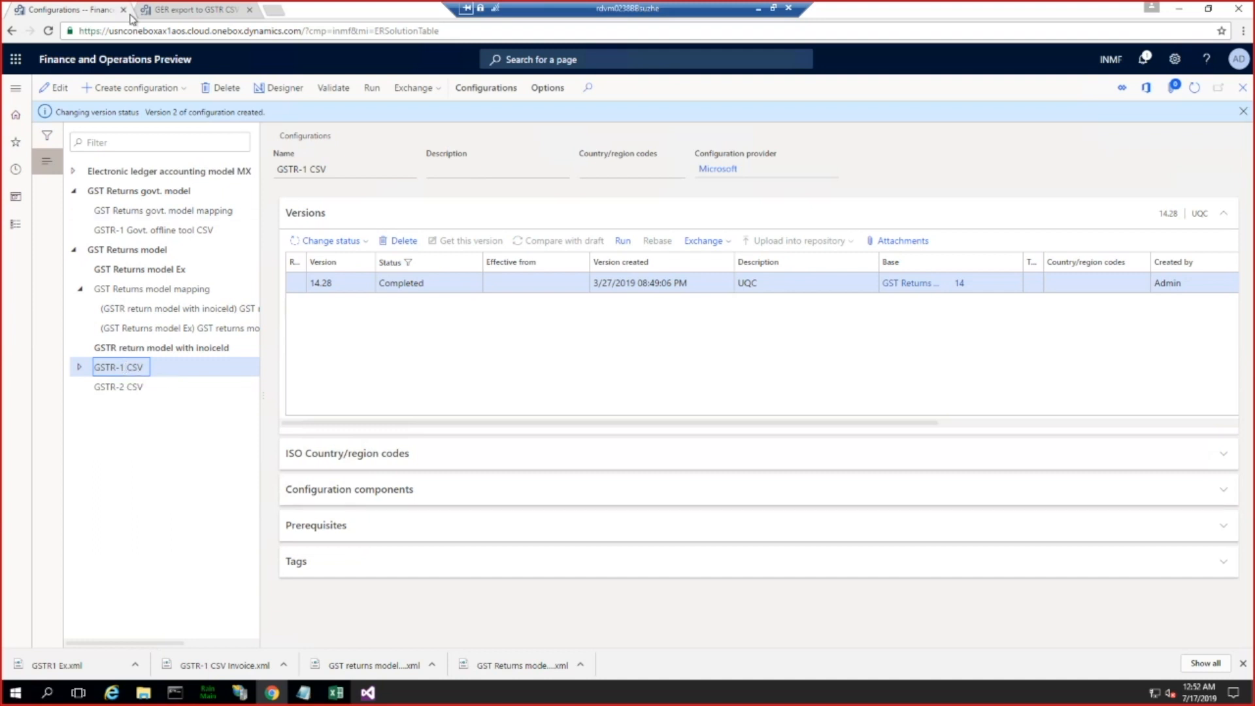
left_click(155, 95)
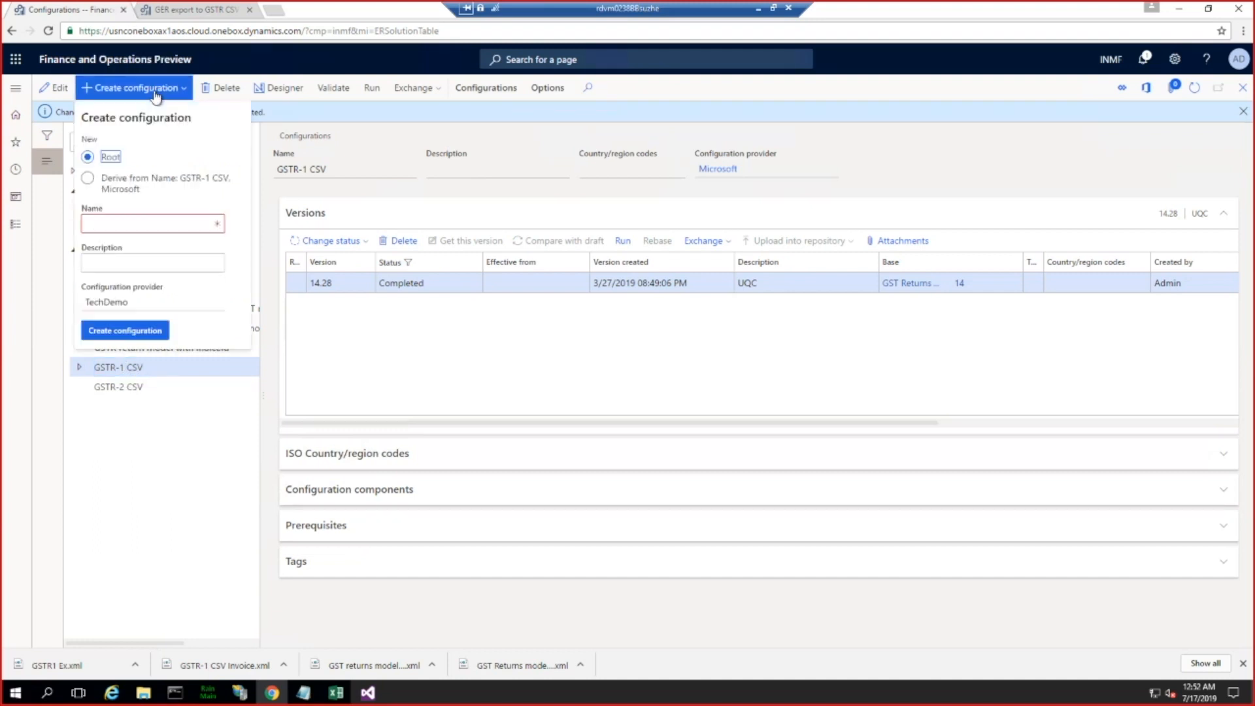
left_click(89, 179)
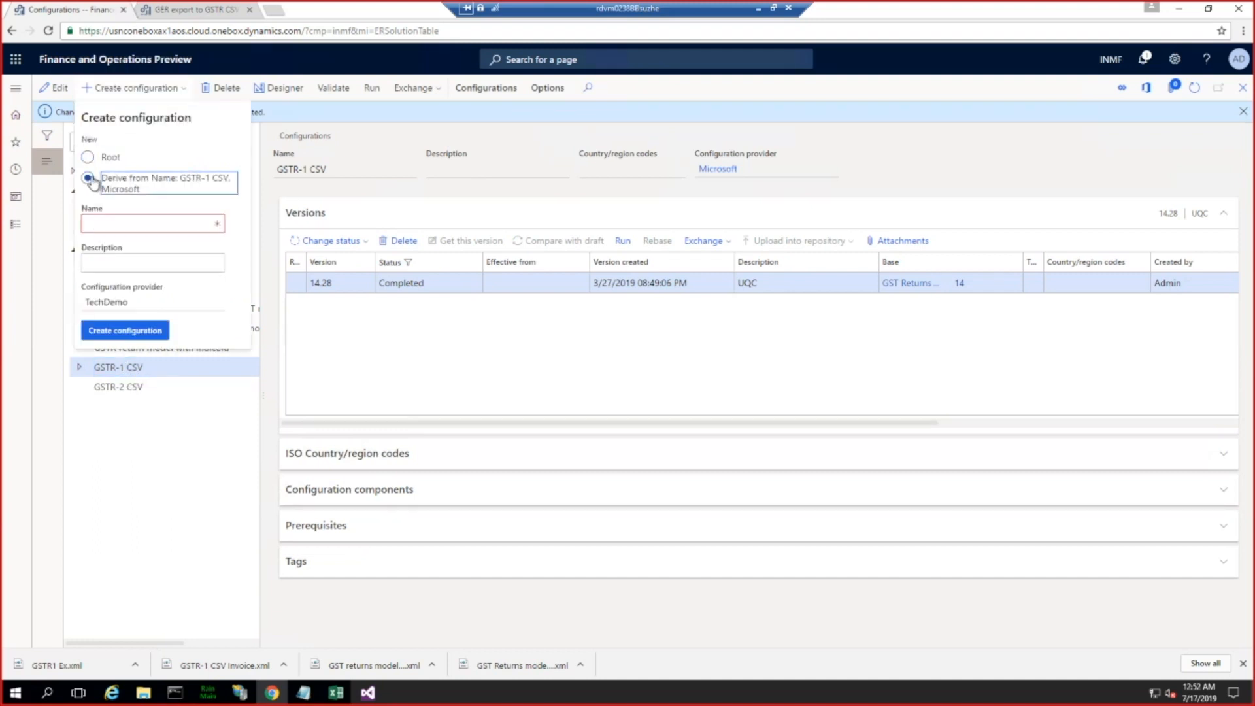
left_click(117, 223)
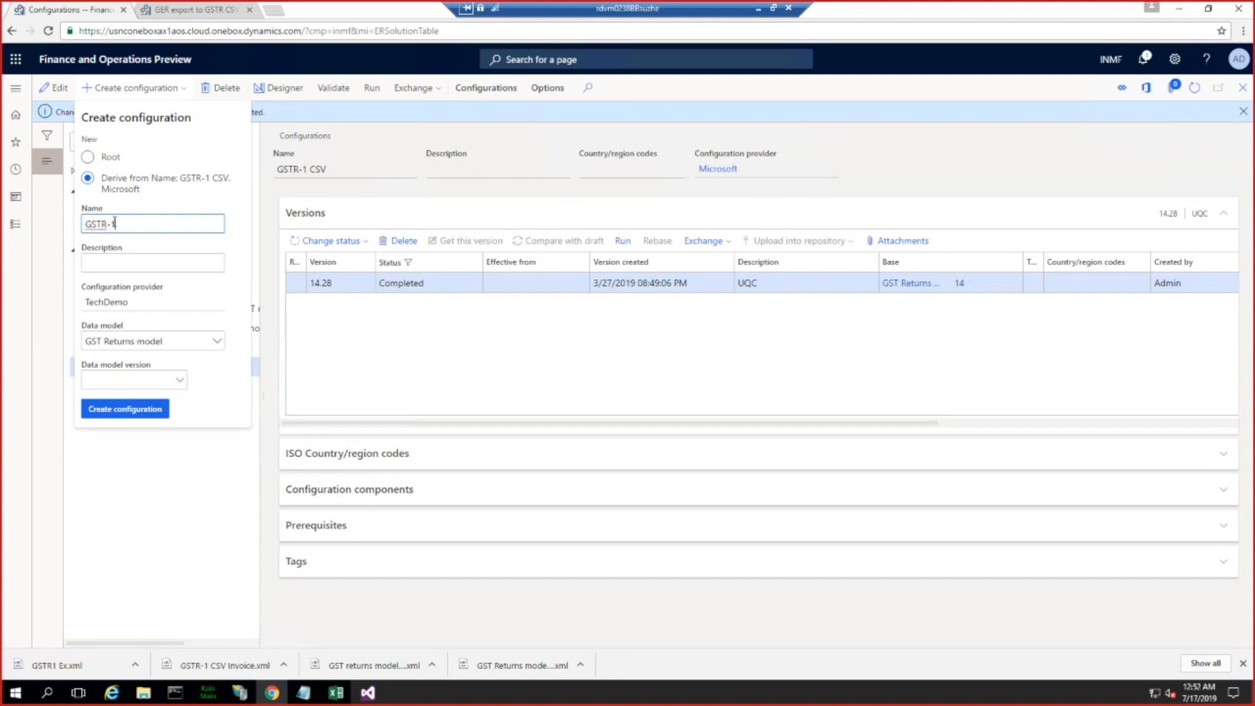
type("GSTR-1 CSG invoiceEx")
Step: Base the derived format on data model GSTR return model with inoiceId, version 1, definition GSTR, and create the configuration
left_click(218, 342)
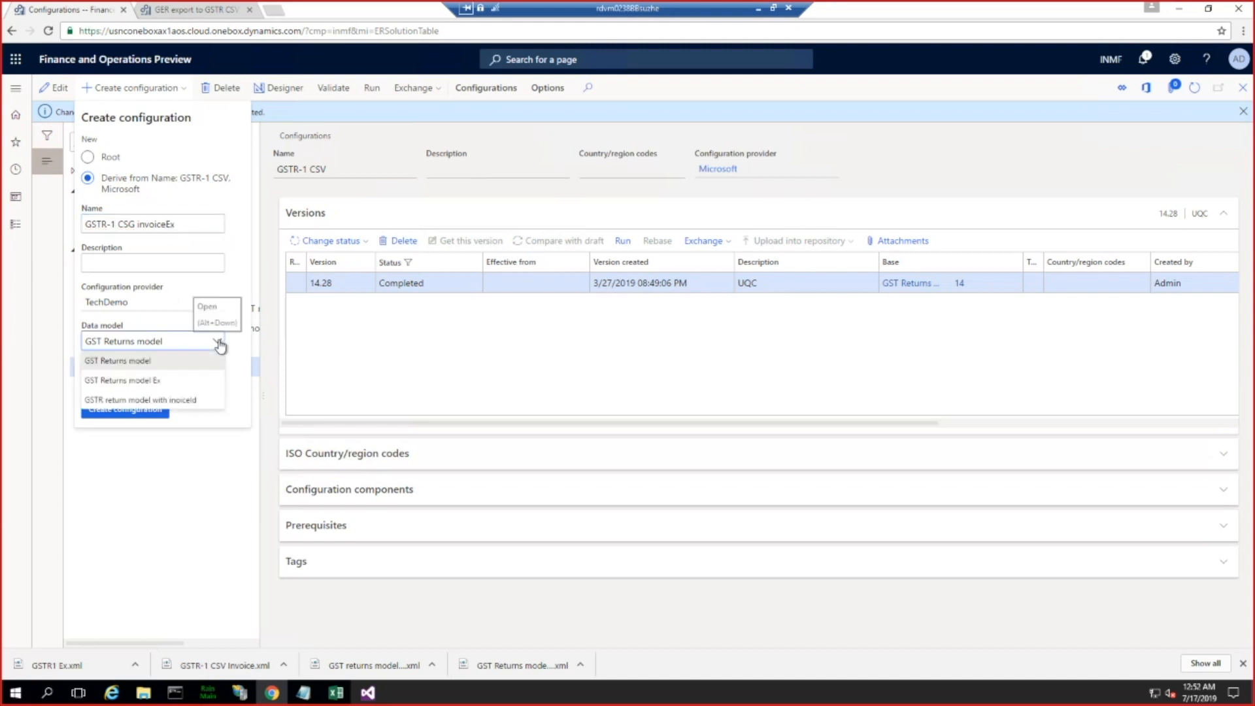
left_click(163, 401)
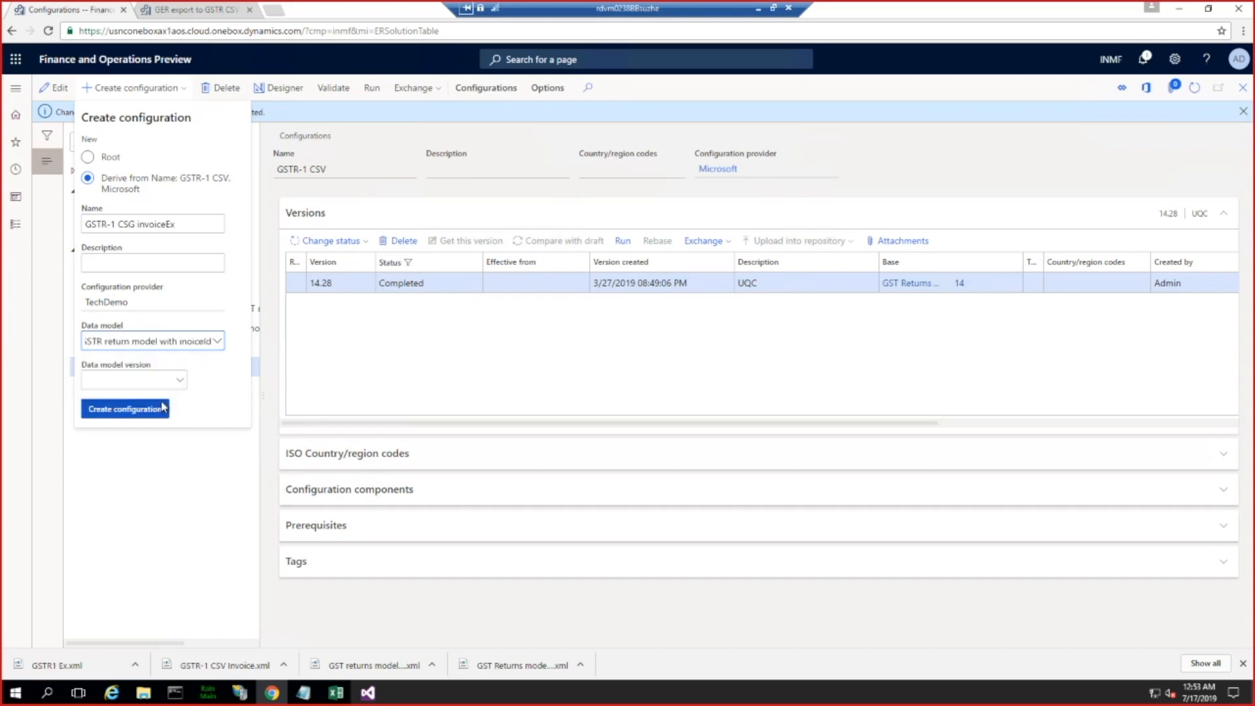
left_click(180, 382)
left_click(180, 381)
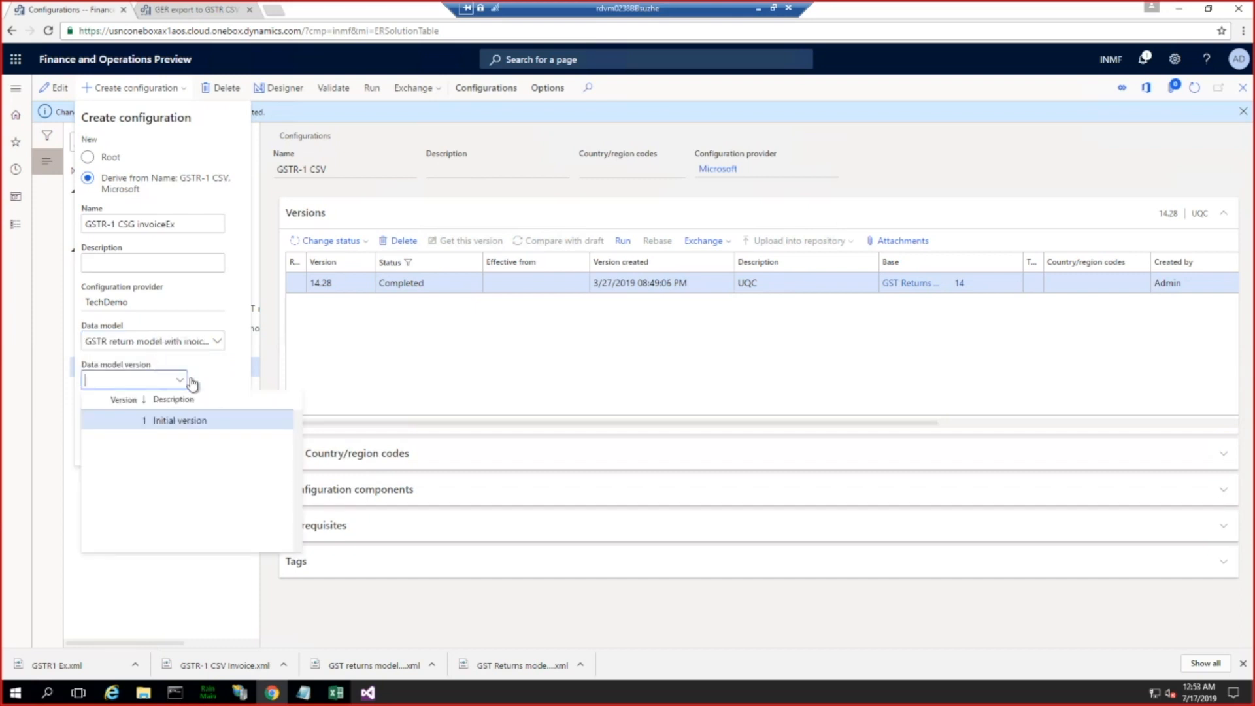
left_click(173, 420)
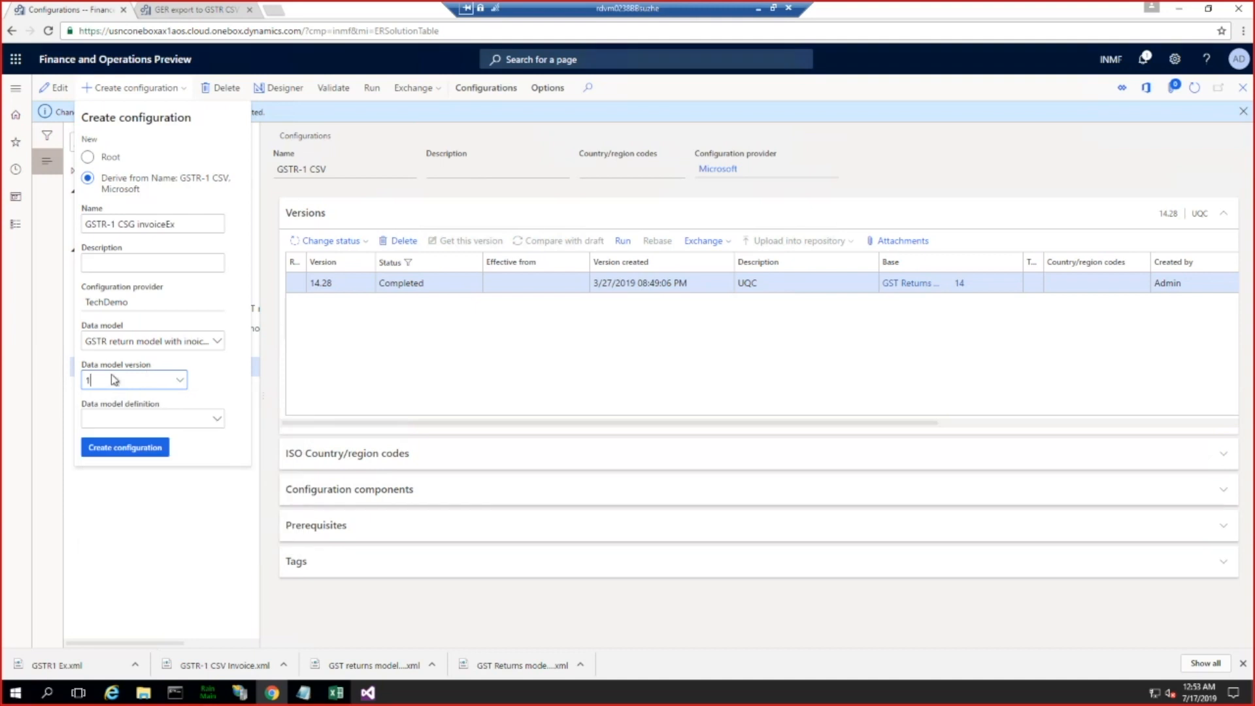
left_click(218, 419)
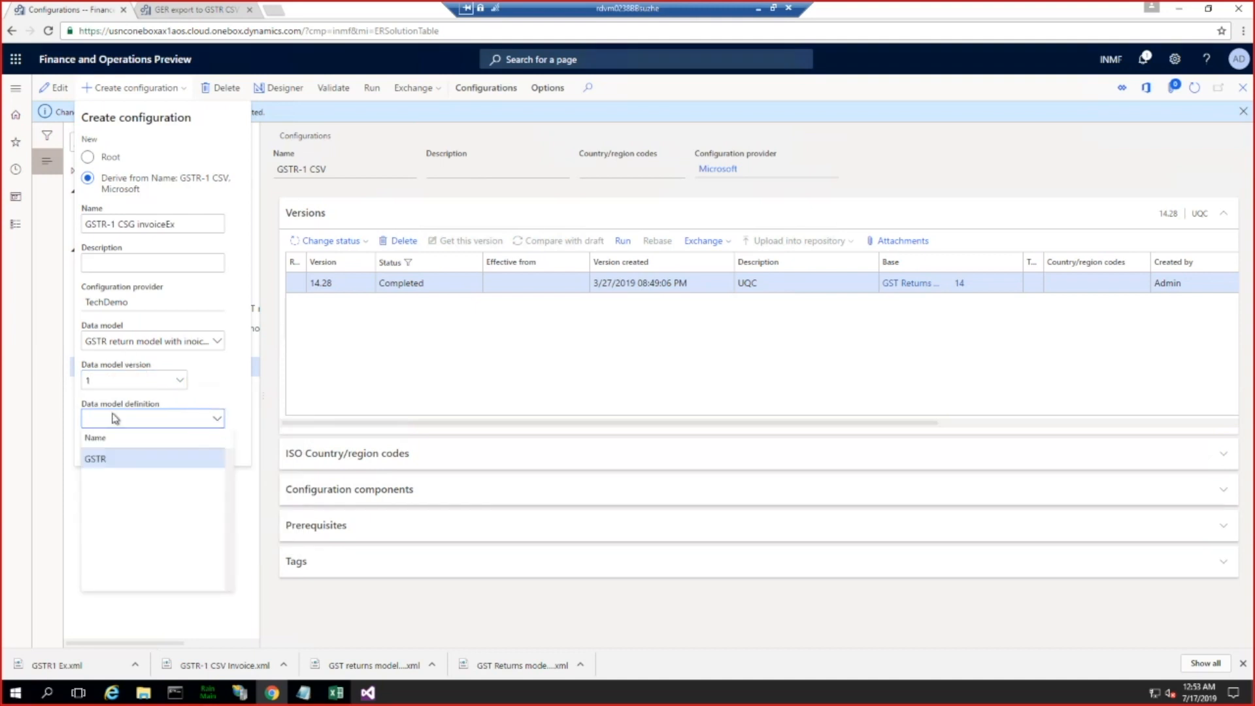
left_click(102, 460)
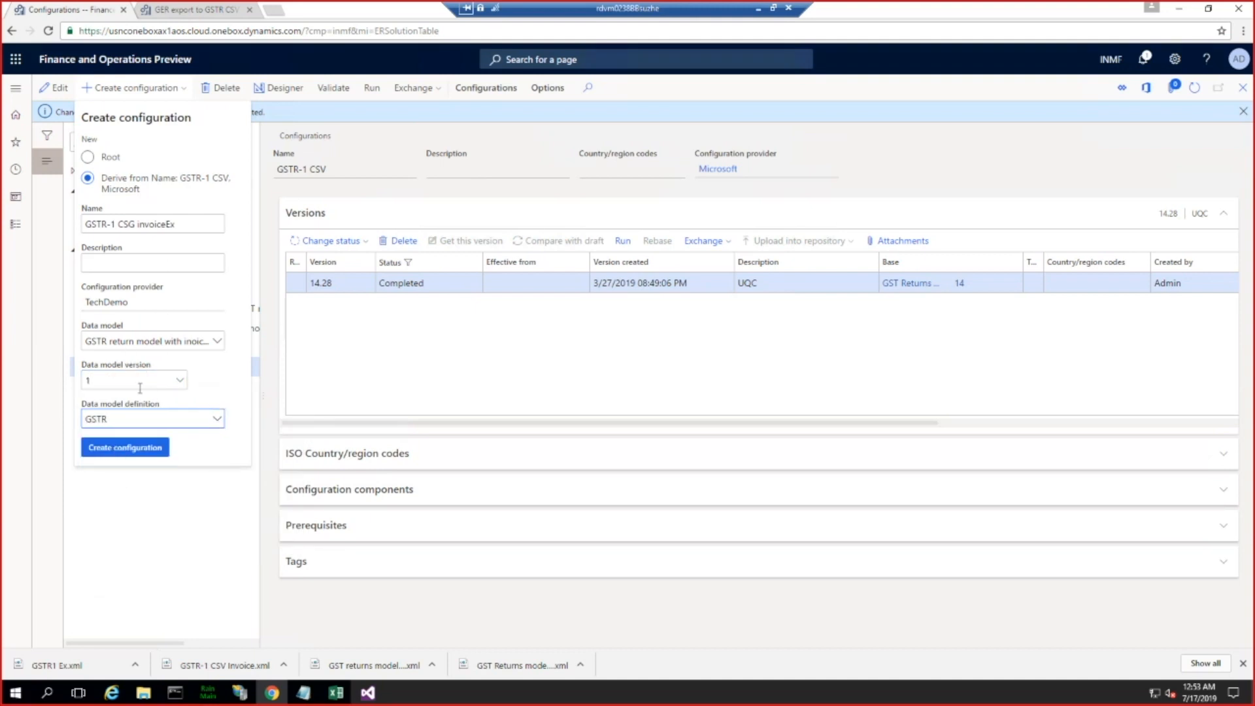
left_click(133, 447)
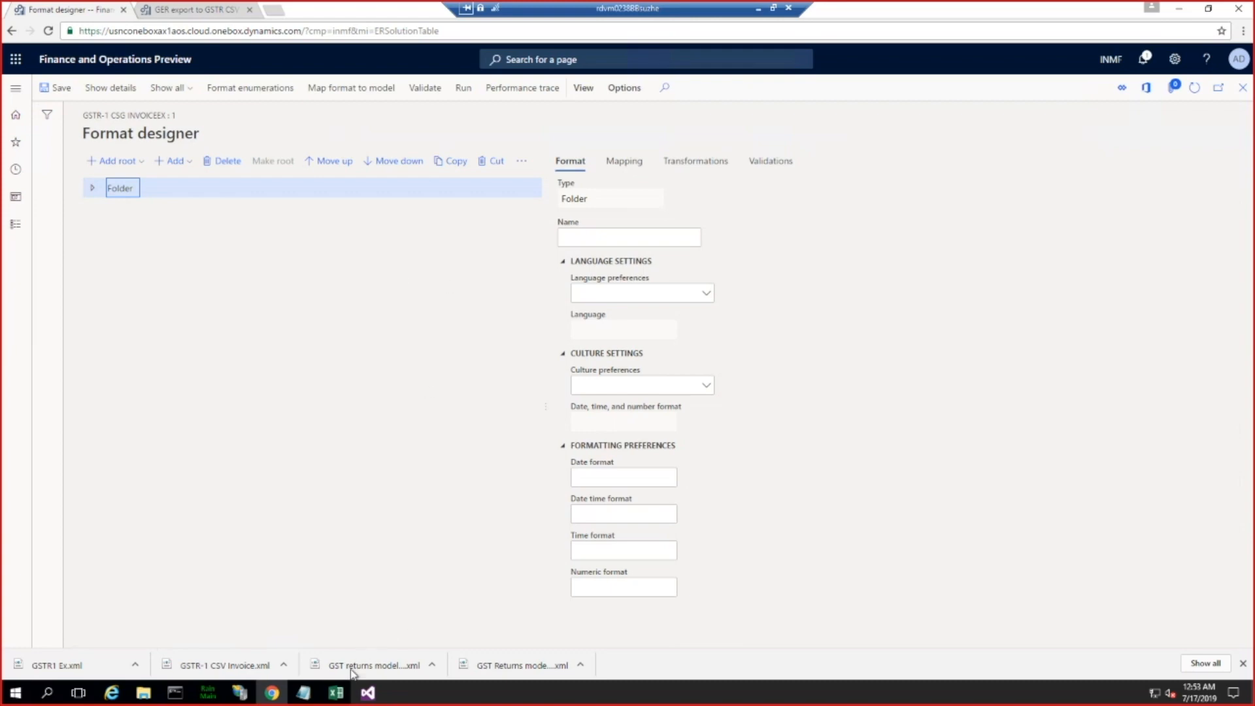
Step: Switch to Excel, widen the Invoice Number column in Invoice and Bill of Supply, and examine the header row and data rows
left_click(333, 694)
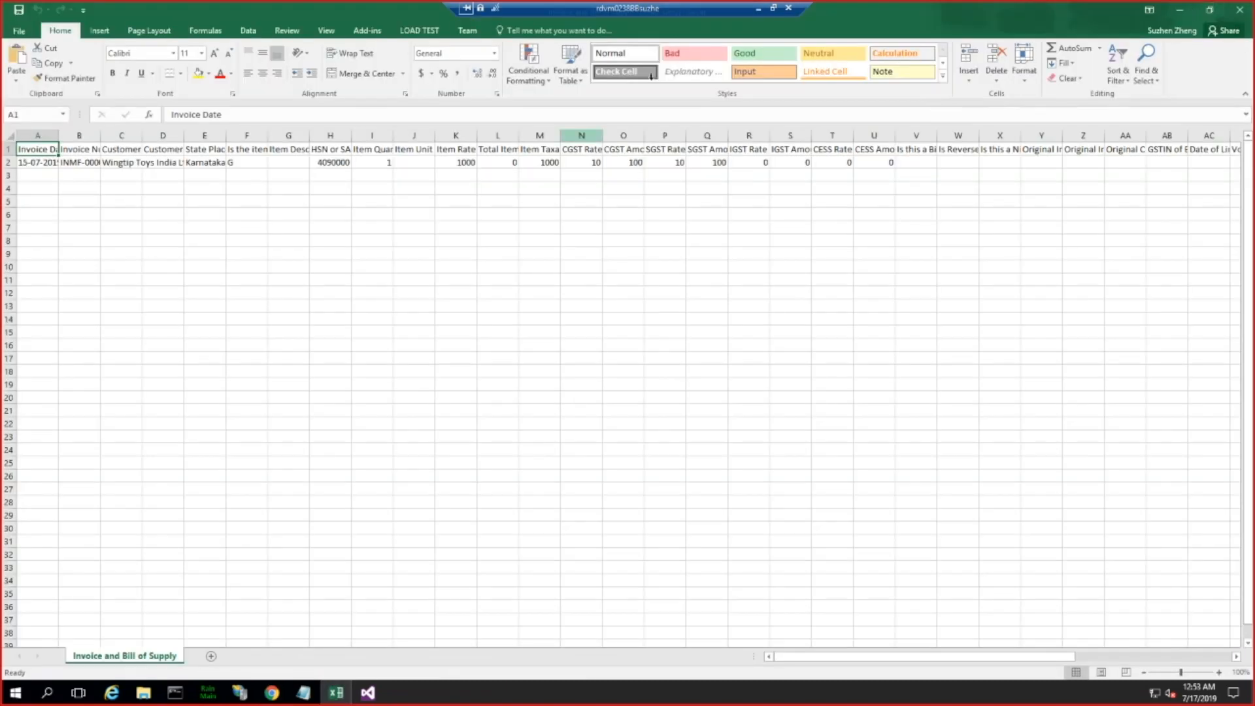
left_click_drag(686, 11, 304, 6)
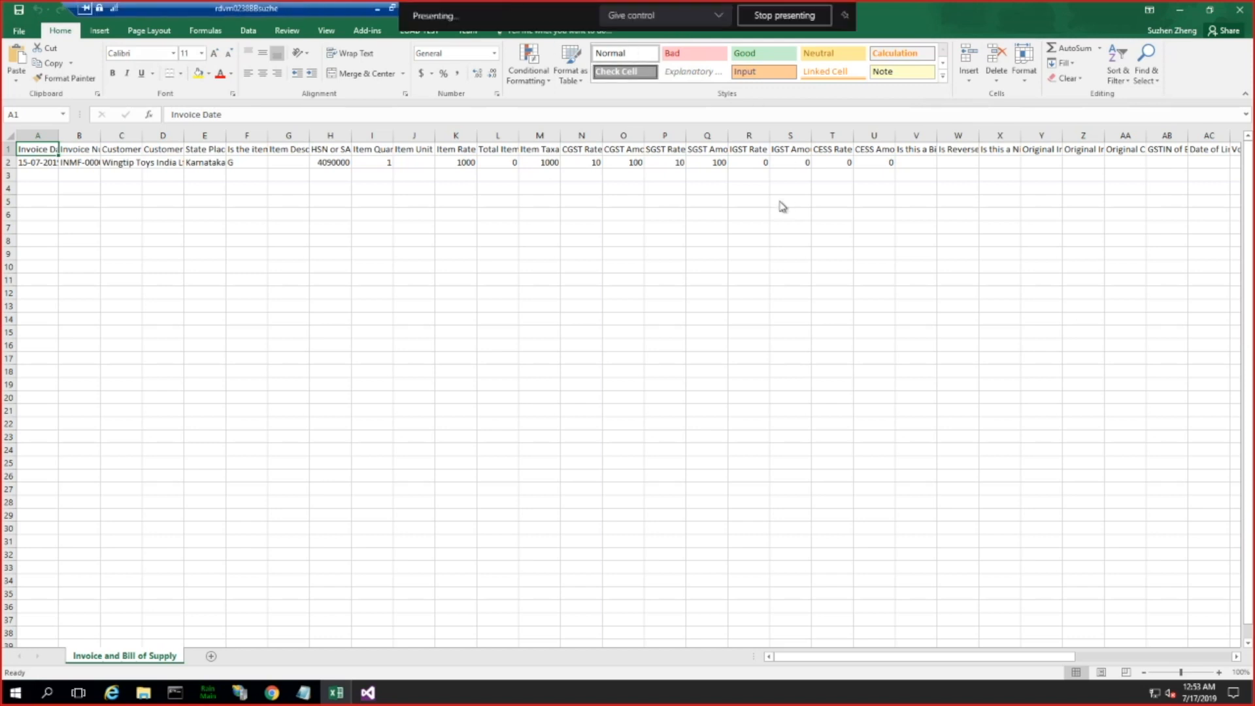
left_click(706, 319)
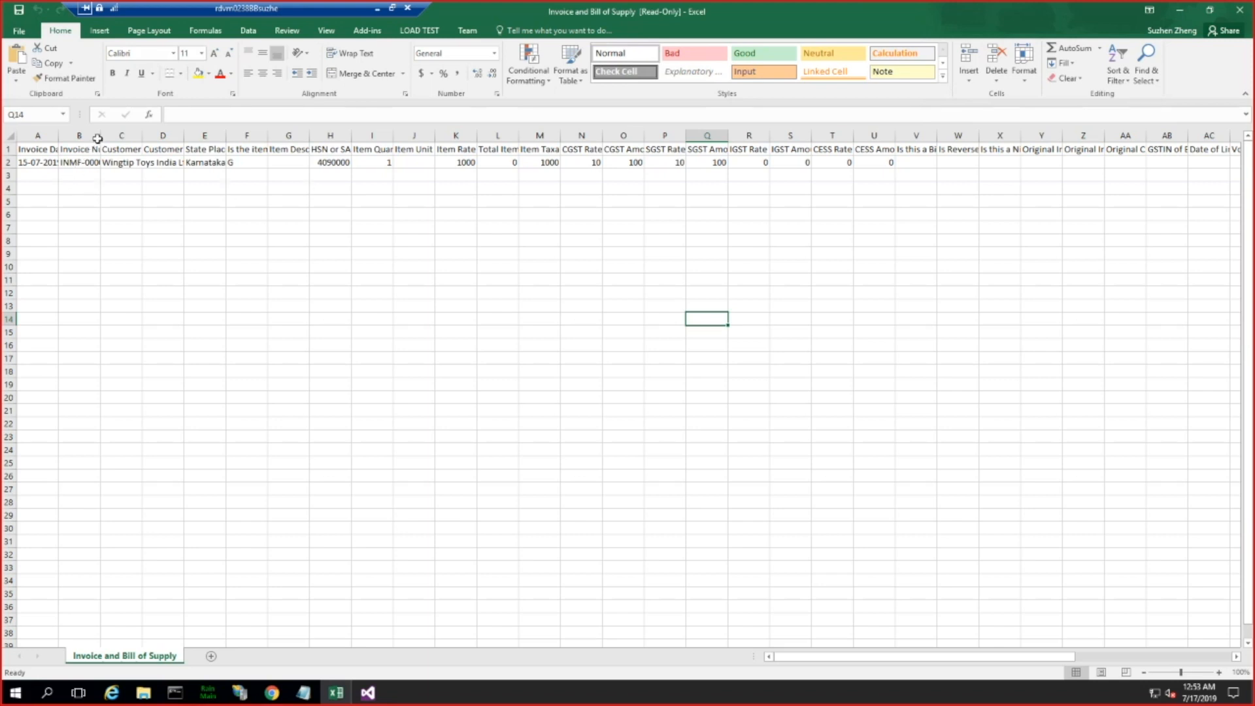
left_click_drag(98, 135, 167, 135)
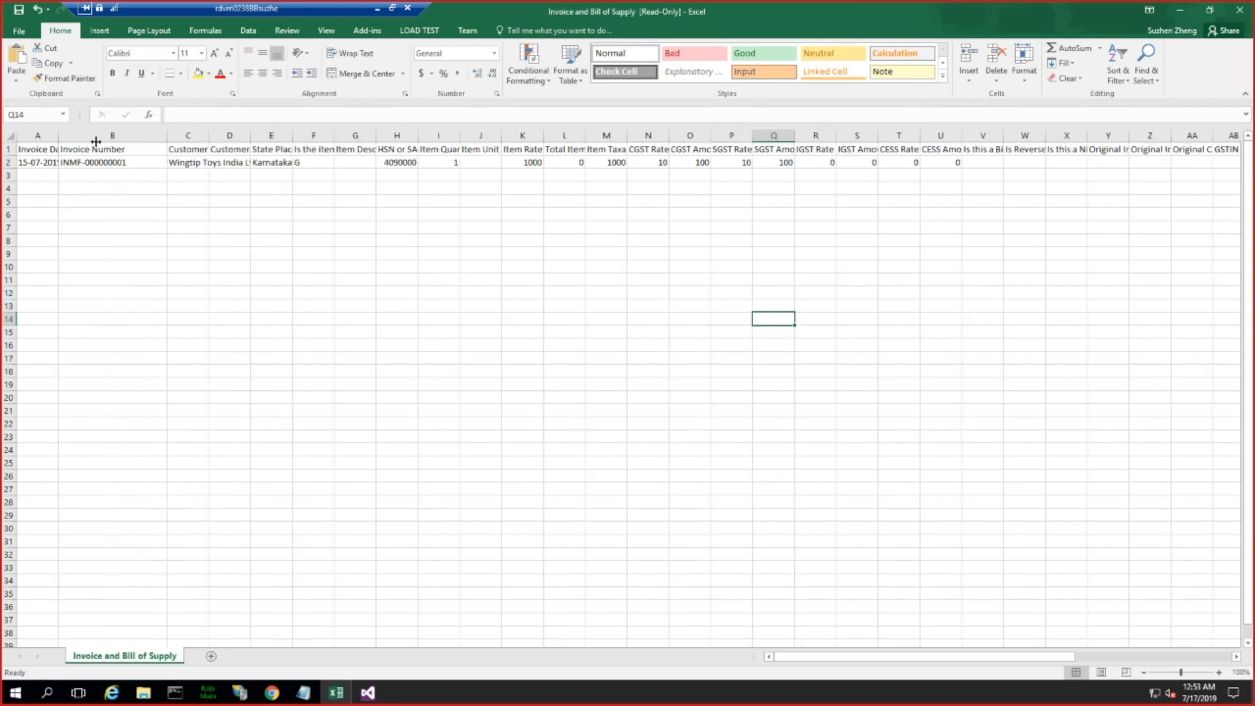
left_click_drag(26, 149, 898, 153)
left_click_drag(38, 163, 912, 386)
Step: Expand Invoice and bill of supply down to the header Sequence in the Format designer and compare it with the Excel header row
key("alt+Tab")
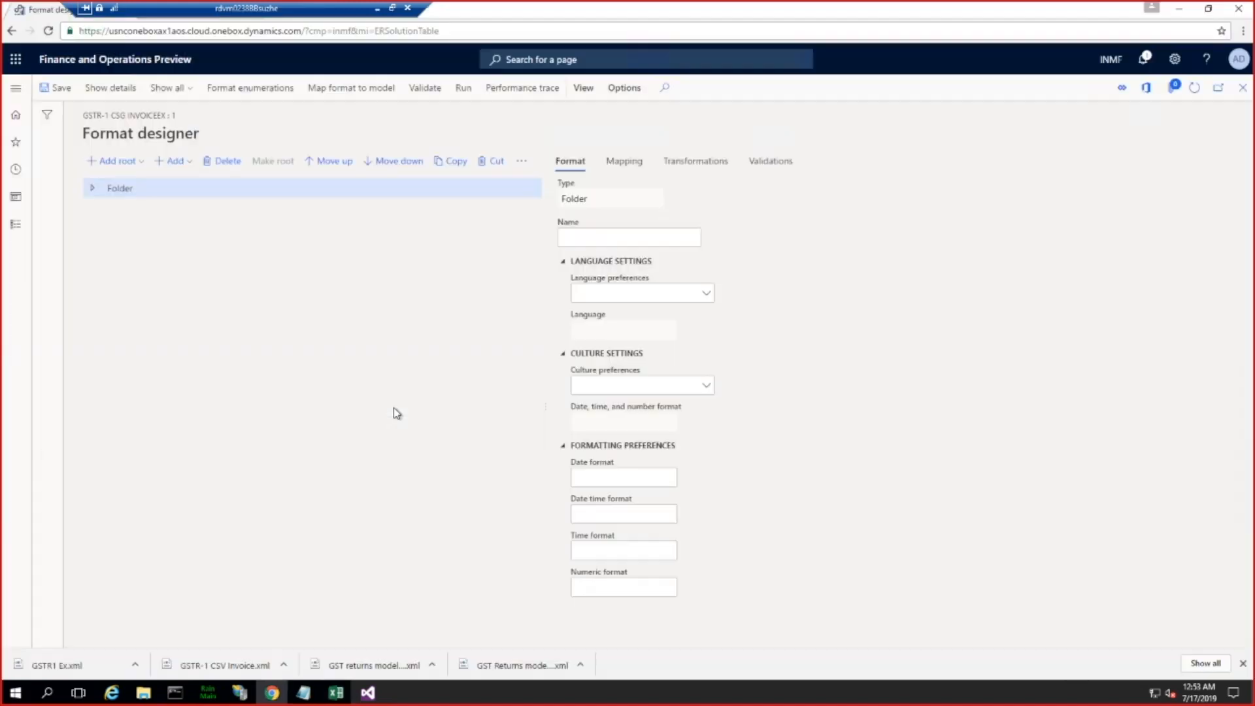
left_click(93, 188)
left_click(100, 247)
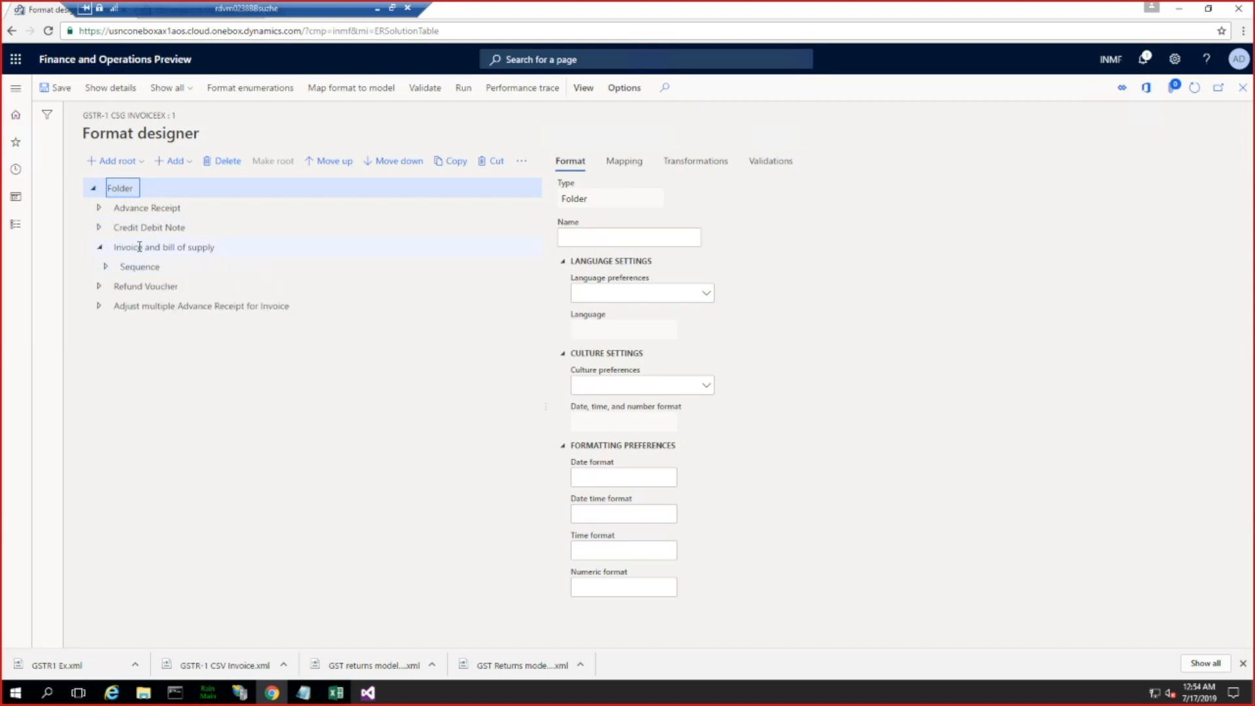
left_click(105, 267)
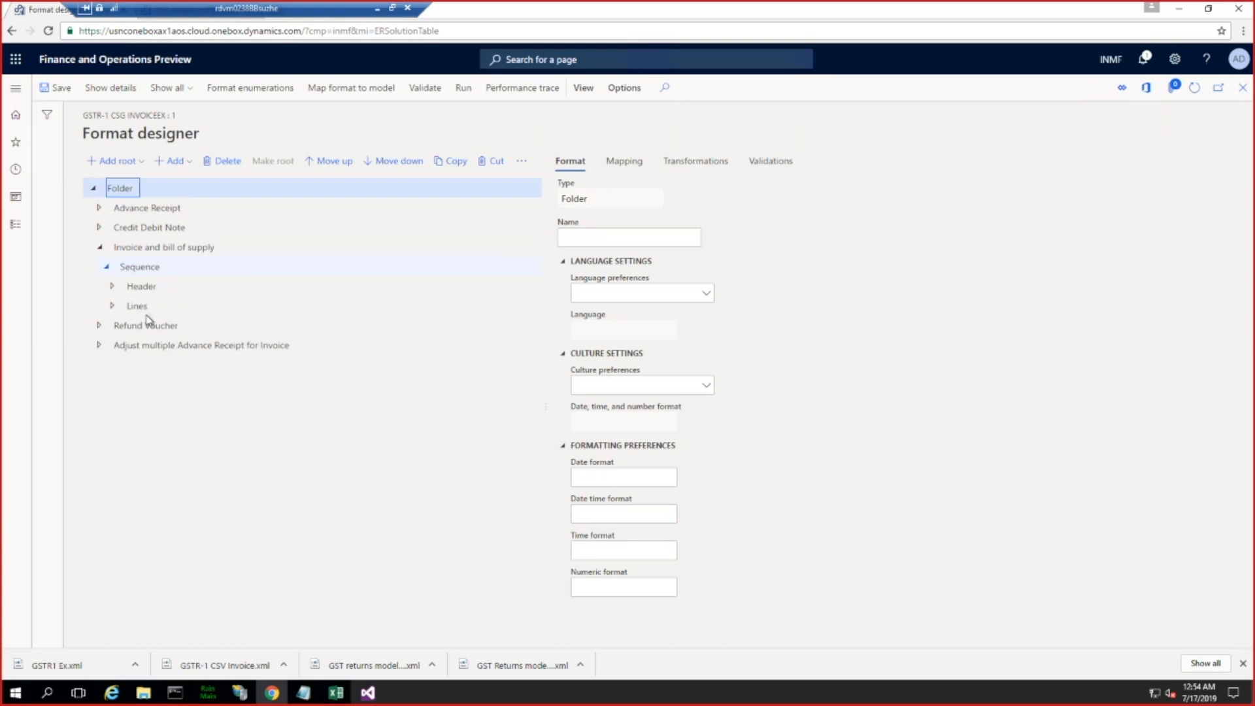
left_click(112, 287)
left_click(119, 306)
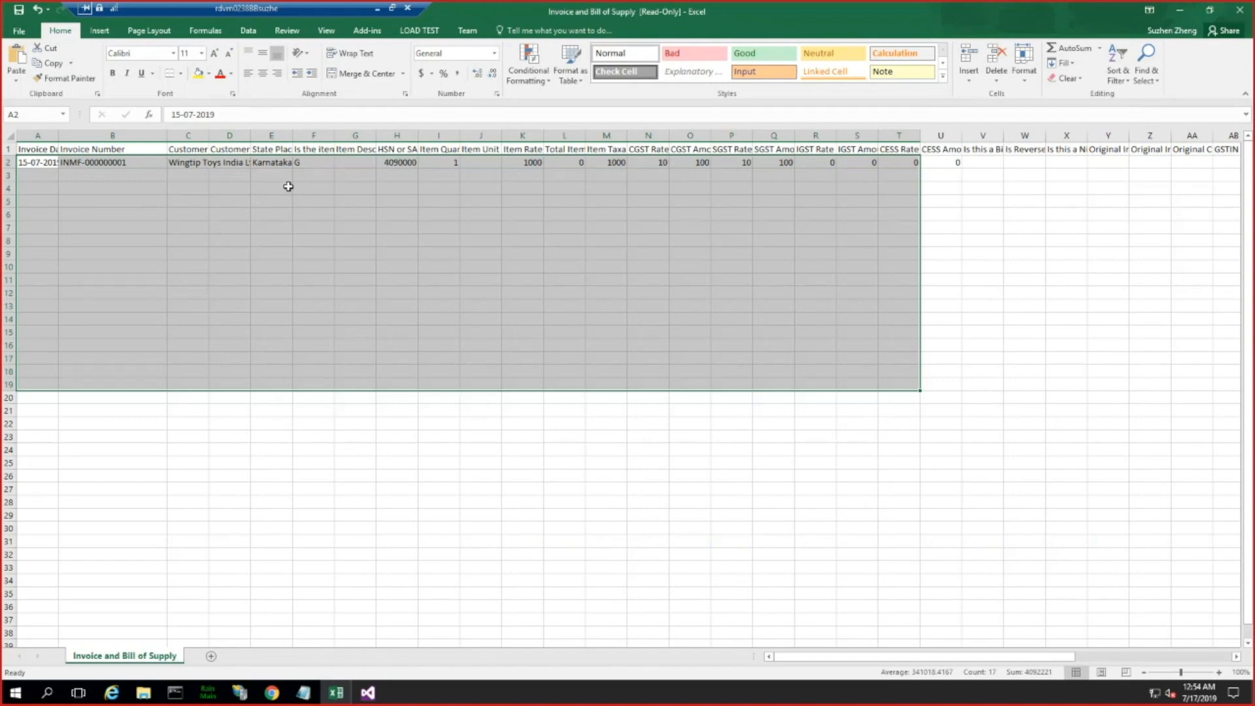
left_click(91, 149)
left_click_drag(43, 147, 756, 147)
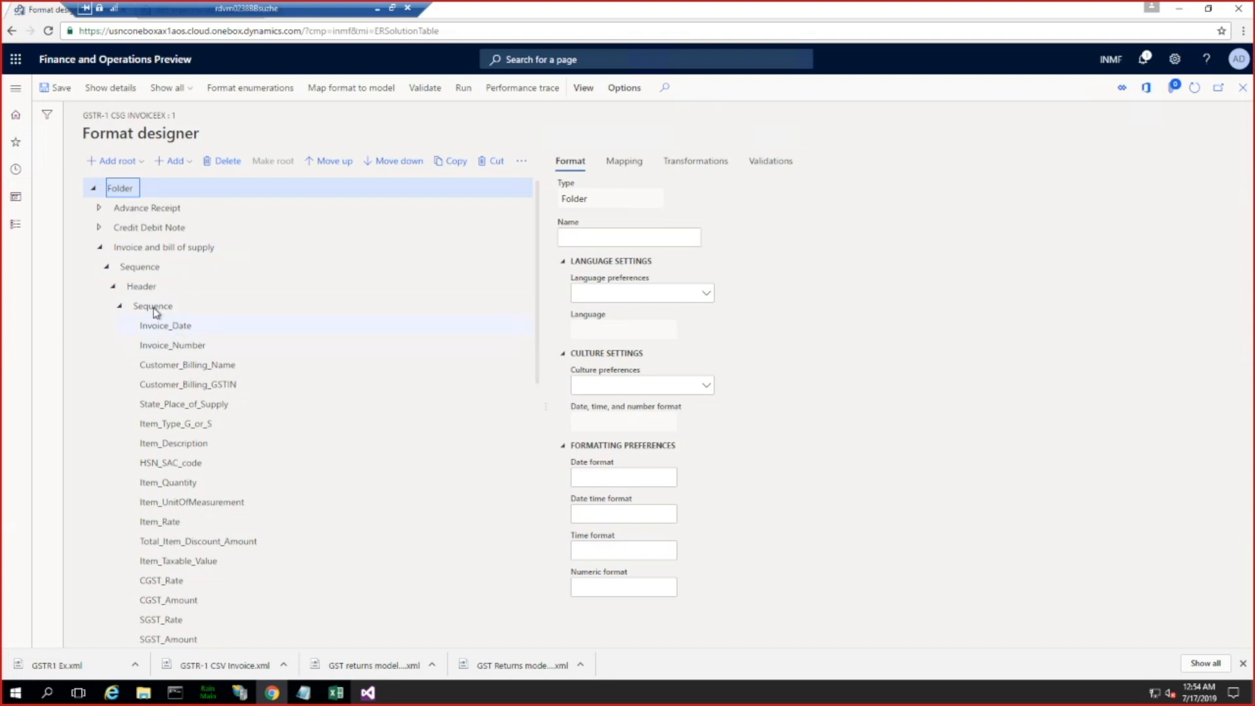
Step: Add a String component to the header Sequence with both name and value set to Invoice number of AX
left_click(189, 306)
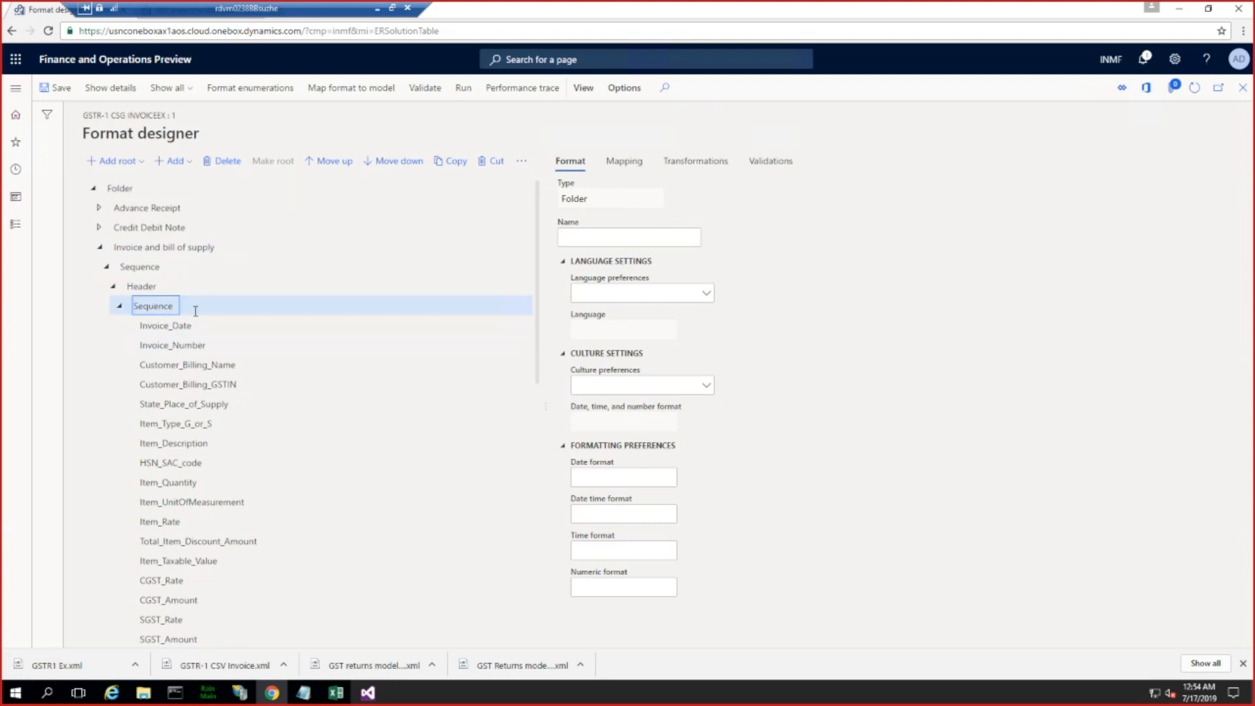
left_click(181, 163)
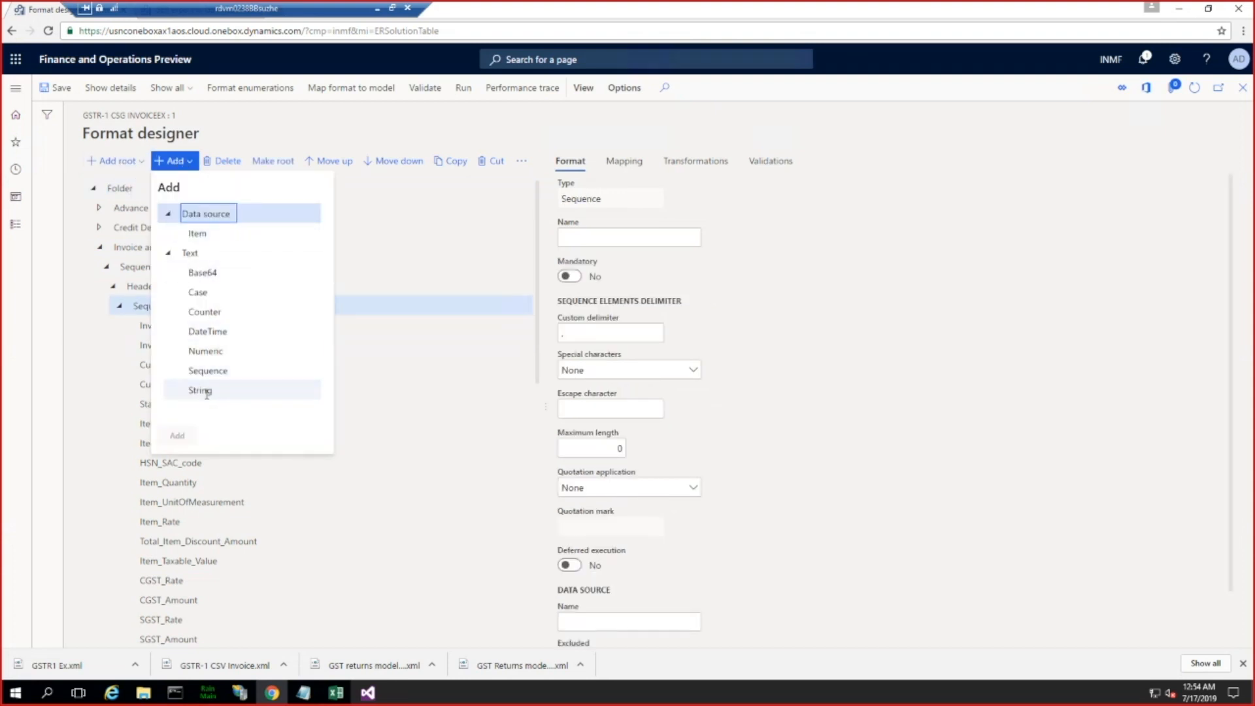
double_click(206, 393)
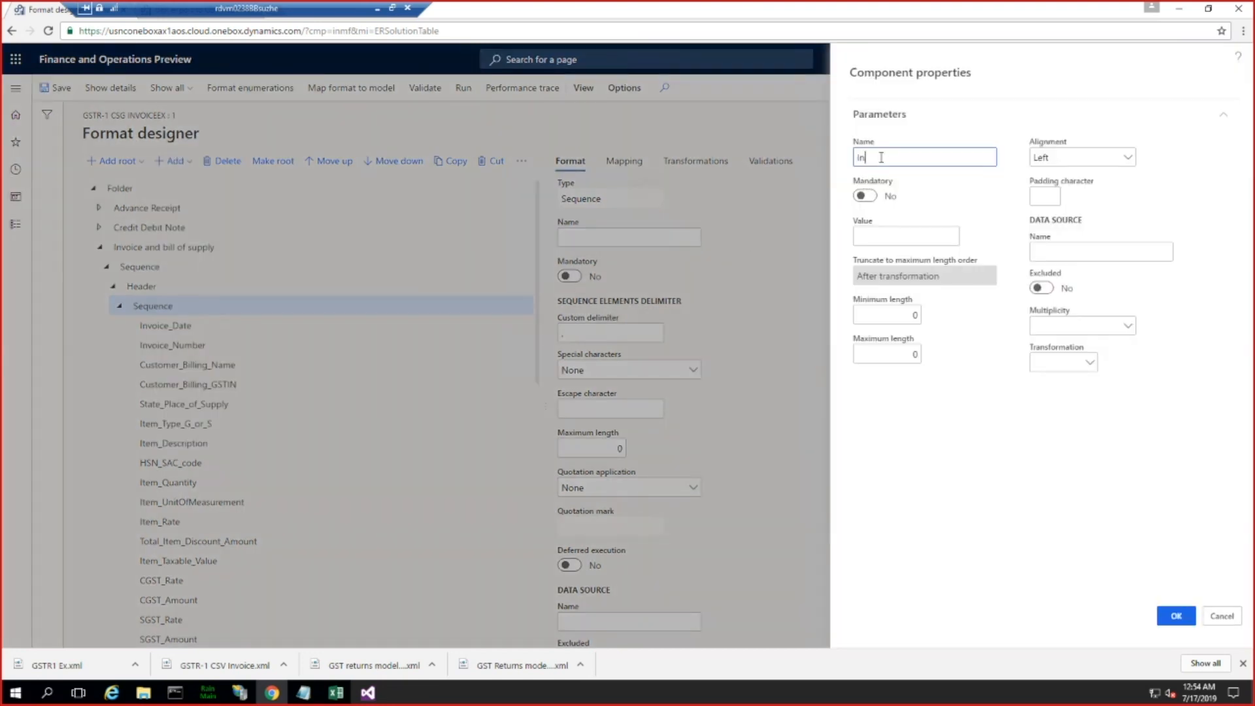
type("Invoice number of AX")
left_click(896, 236)
left_click_drag(951, 163, 803, 164)
key("ctrl+c")
left_click(869, 237)
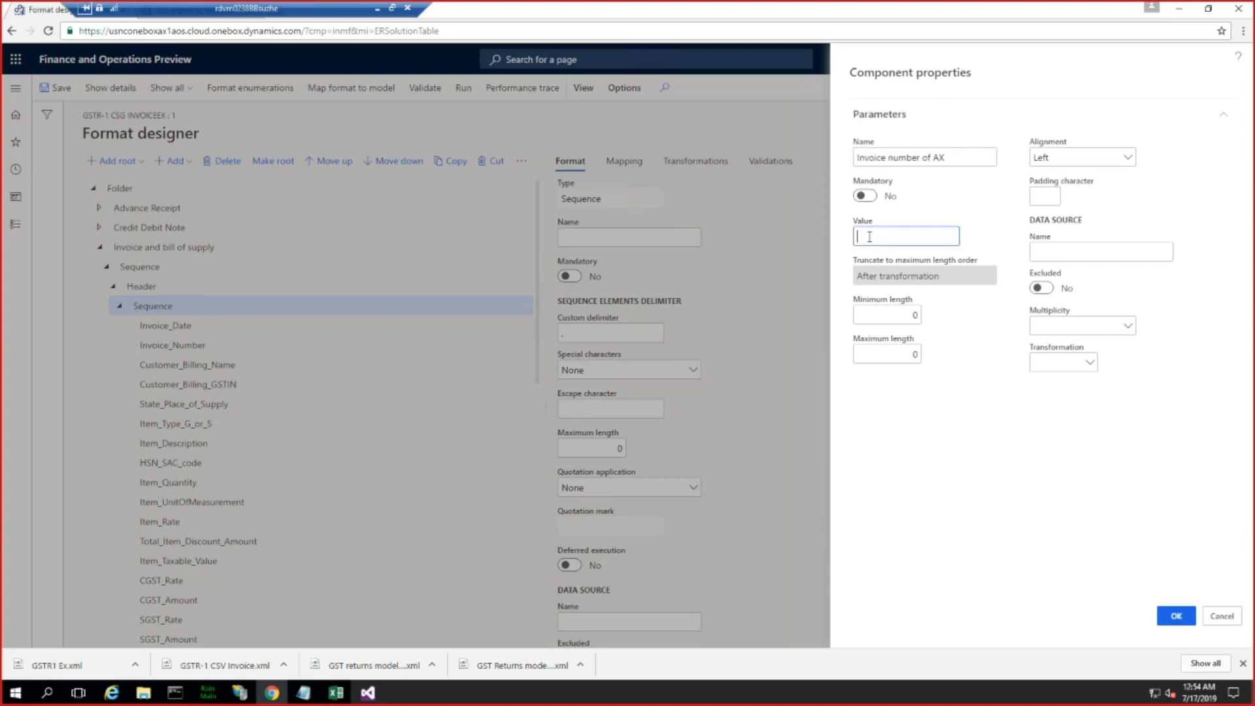
key("ctrl+v")
left_click(1176, 617)
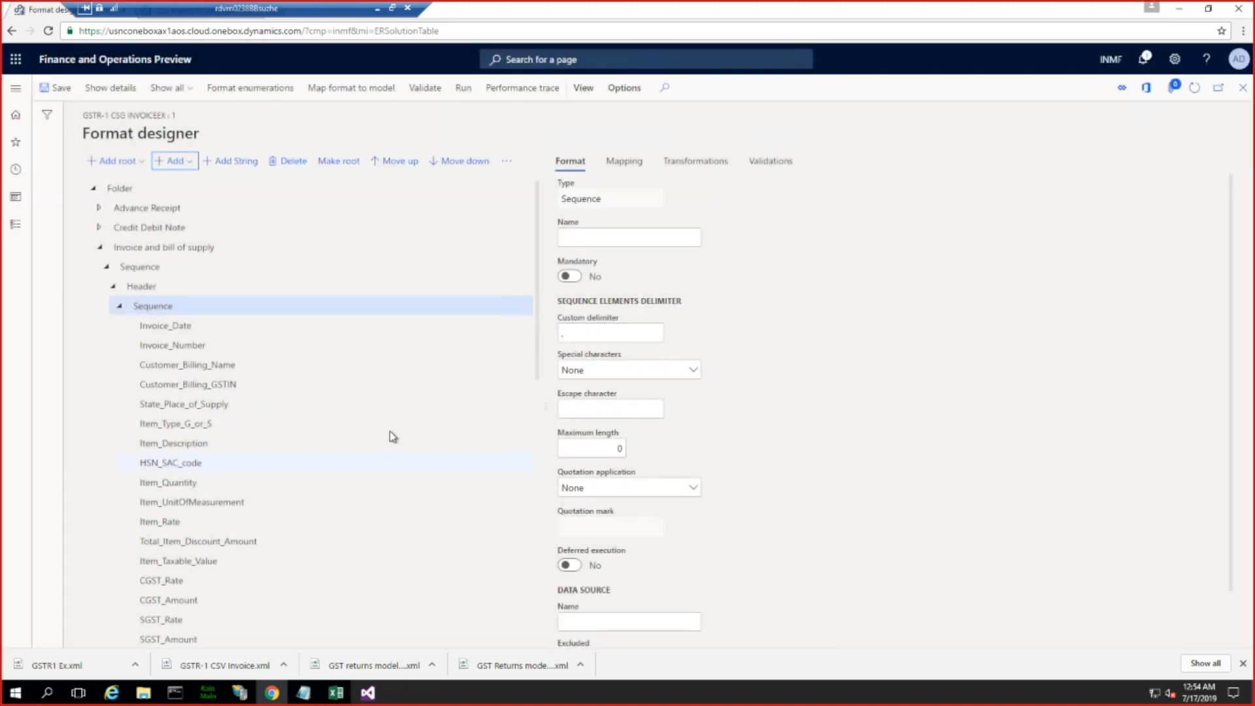
Step: Move the Invoice number of AX component up the header Sequence to directly below Invoice_Number
left_click_drag(540, 336, 511, 620)
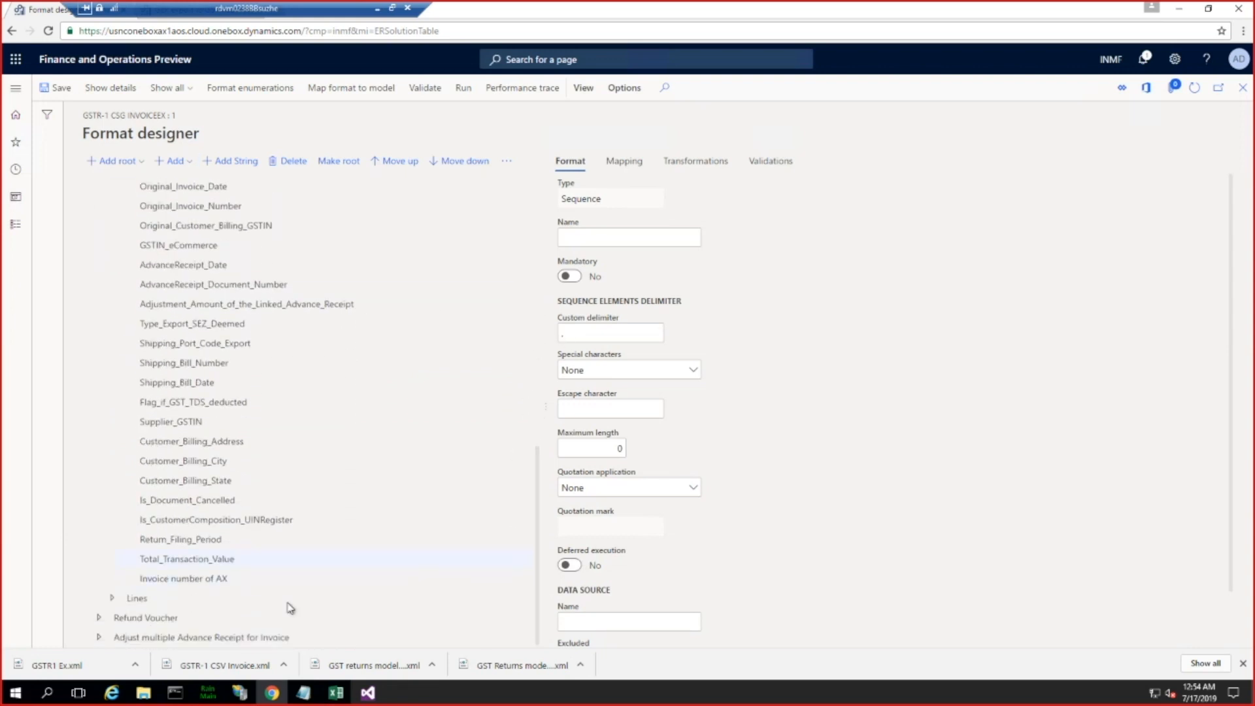
left_click(208, 578)
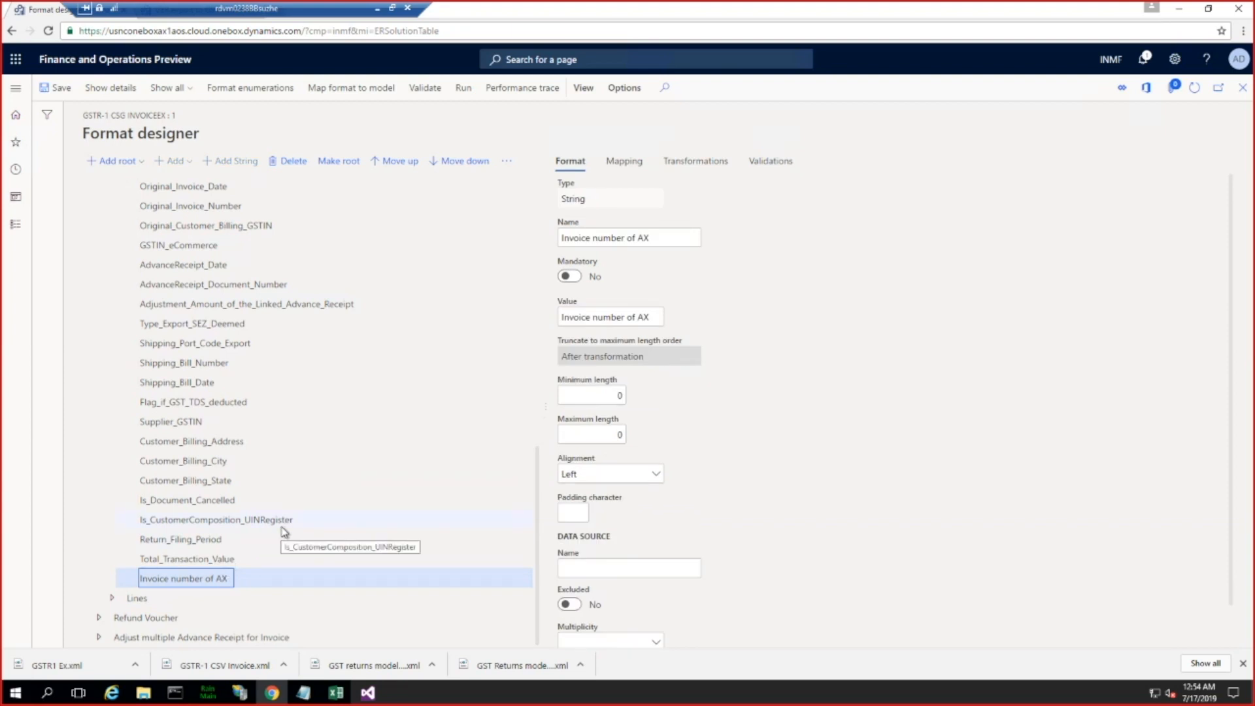
scroll(284, 530, "up", 3)
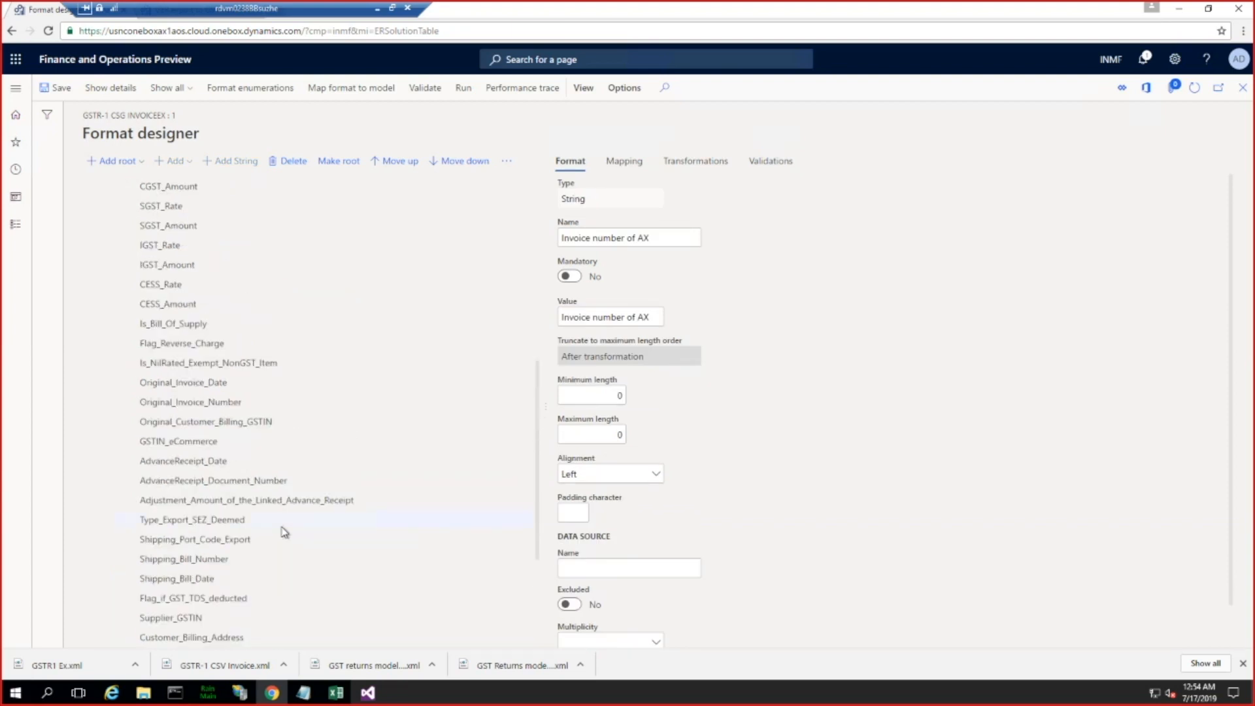
scroll(284, 531, "down", 2)
scroll(284, 530, "down", 1)
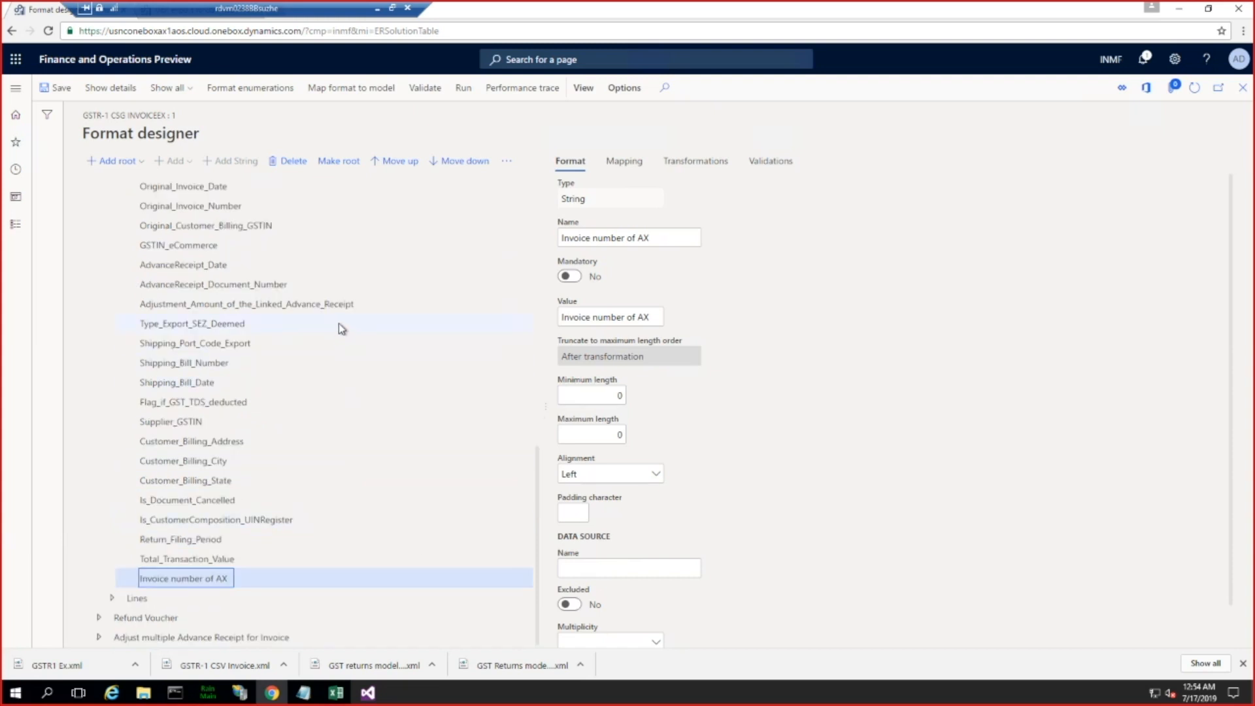
scroll(339, 323, "up", 10)
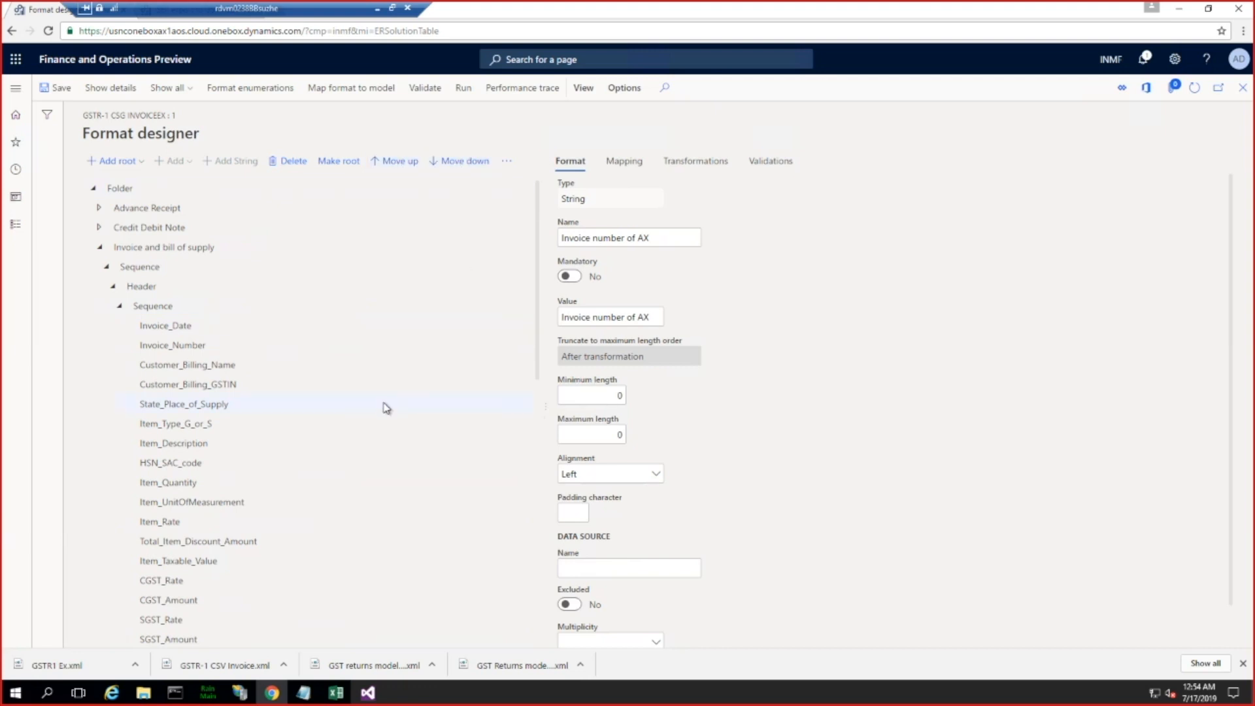
scroll(386, 408, "down", 10)
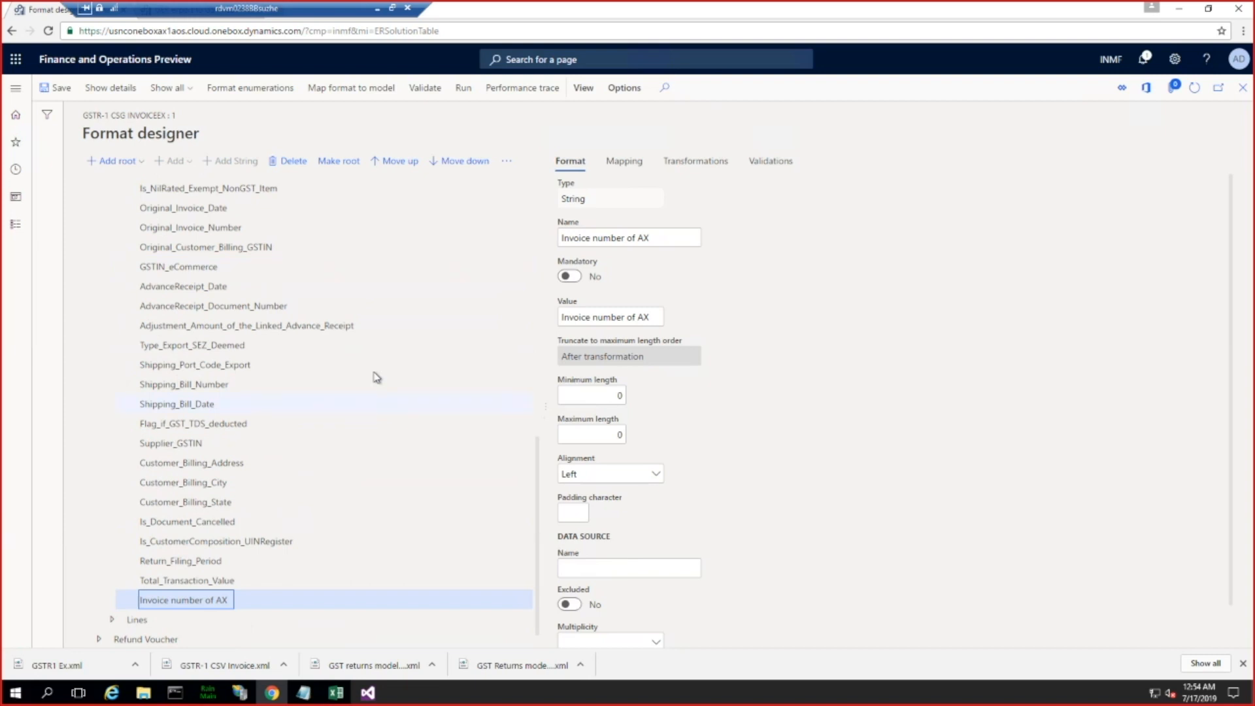
left_click(378, 162)
left_click(379, 165)
left_click(379, 164)
left_click(379, 165)
left_click(379, 165)
left_click(379, 165)
left_click(379, 164)
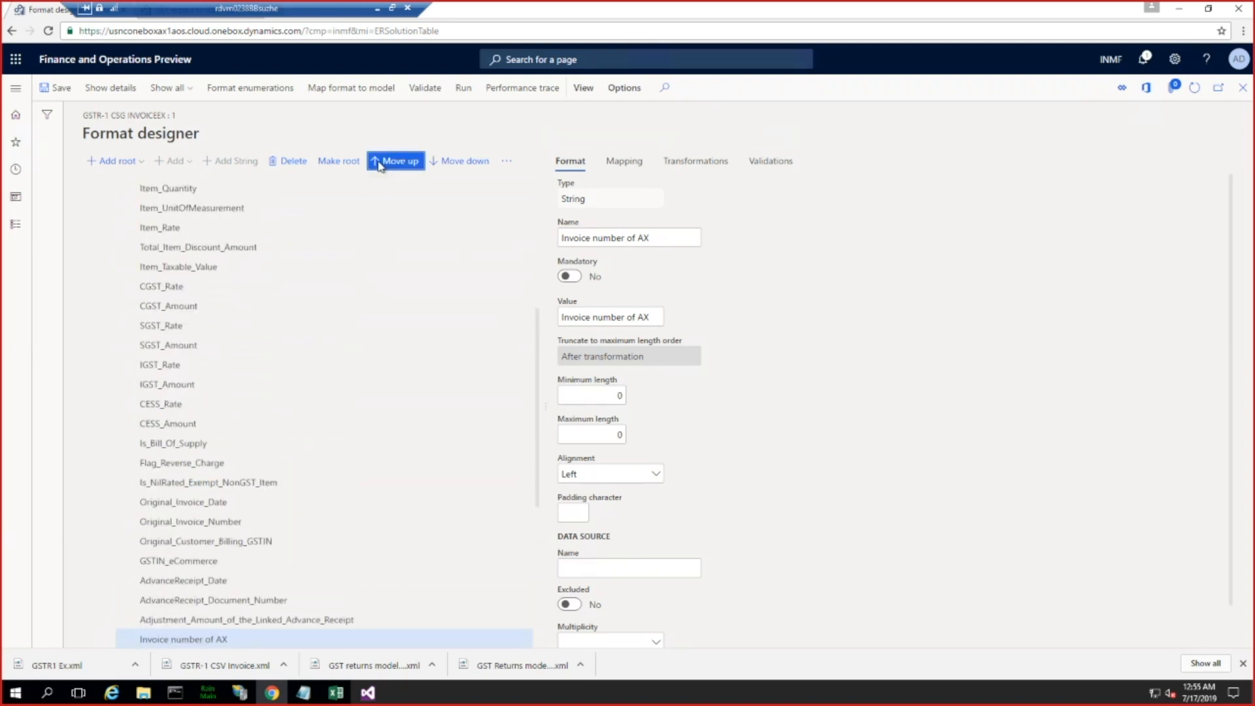
left_click(380, 165)
left_click(379, 165)
left_click(379, 164)
left_click(379, 164)
left_click(379, 165)
left_click(379, 164)
left_click(379, 165)
left_click(379, 165)
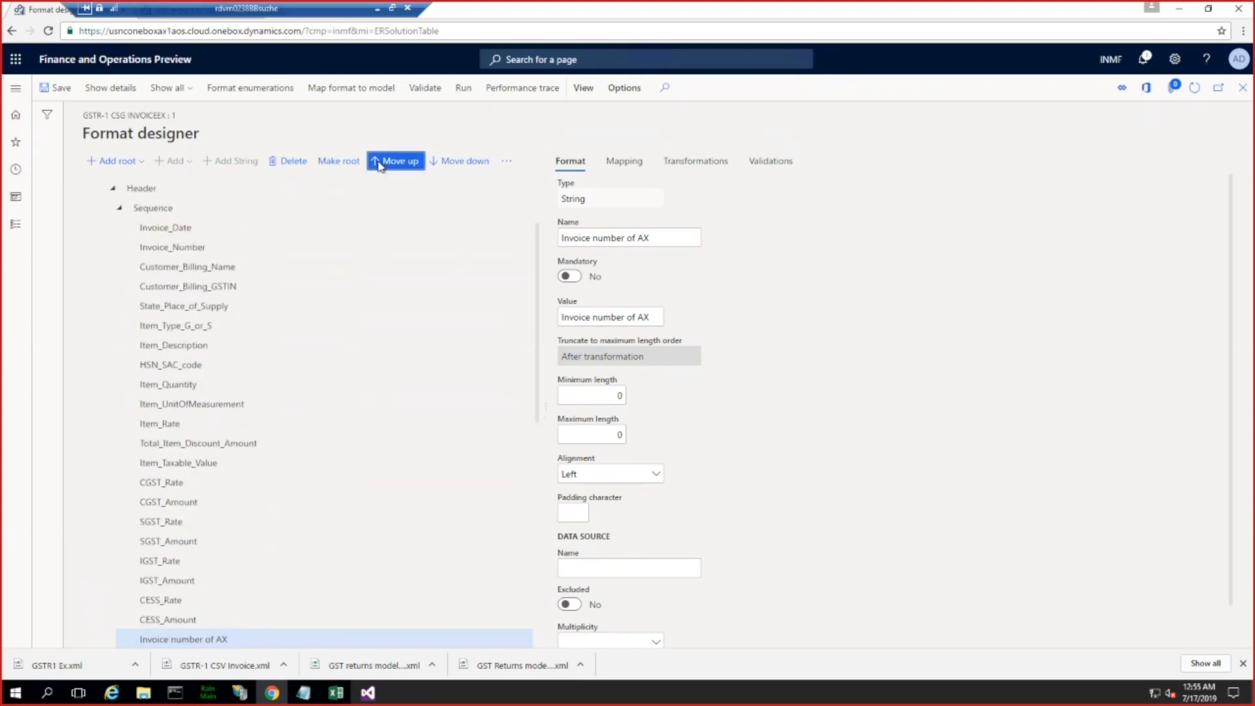
left_click(379, 164)
left_click(379, 164)
left_click(379, 165)
left_click(380, 165)
left_click(379, 164)
left_click(379, 165)
left_click(379, 165)
left_click(380, 165)
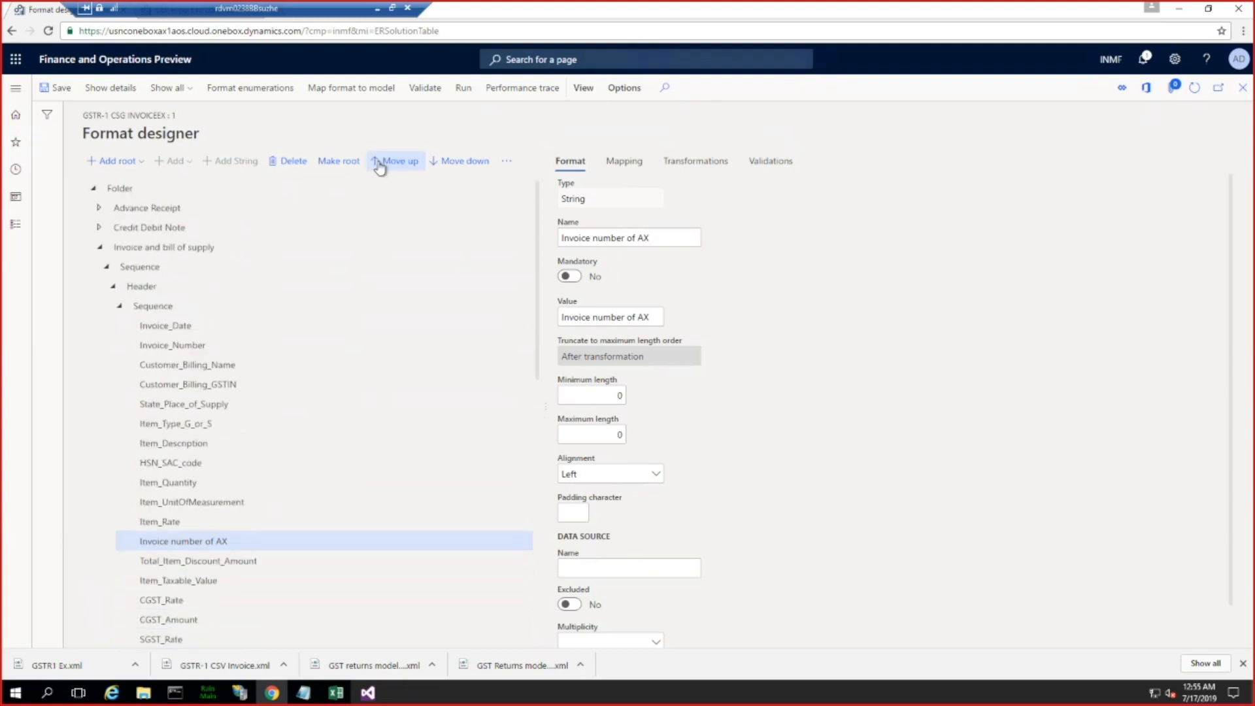
left_click(380, 166)
left_click(379, 167)
left_click(380, 167)
left_click(380, 167)
left_click(380, 167)
left_click(379, 166)
left_click(380, 167)
left_click(379, 167)
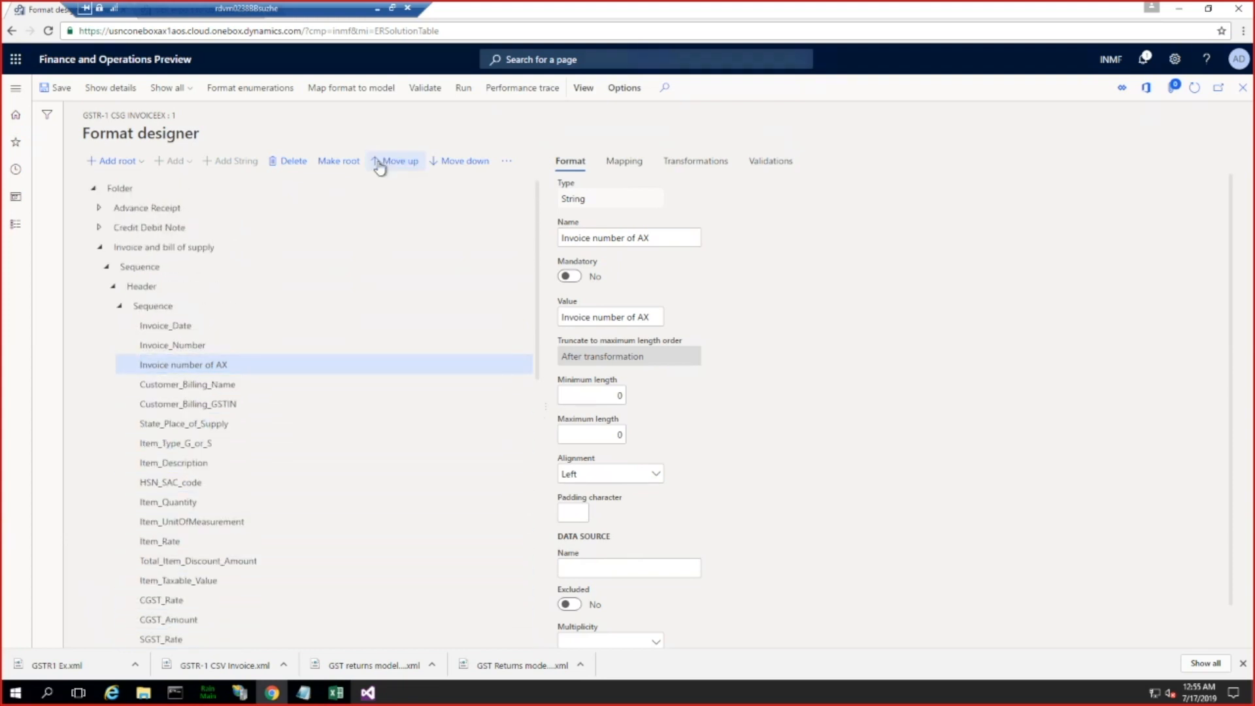
left_click(380, 166)
left_click(437, 163)
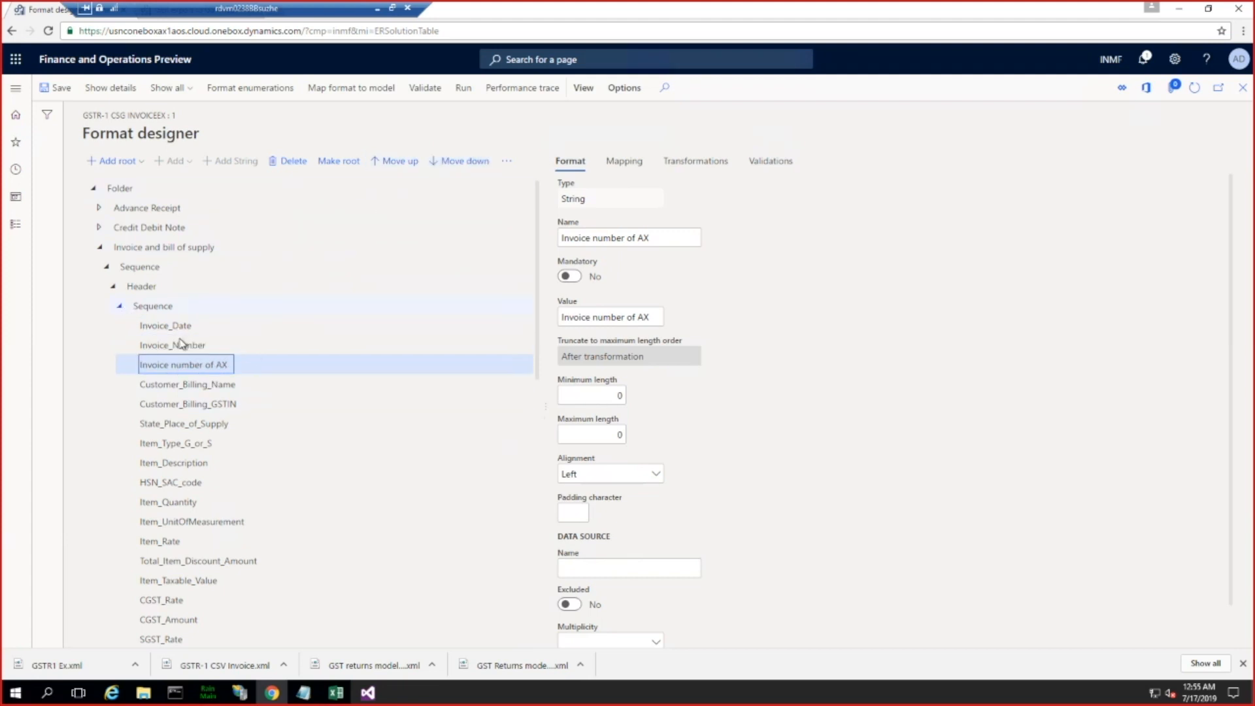
Step: Start a new String component in the Sequence under Lines of Invoice and bill of supply and name it Invoice_number_AX
left_click(122, 307)
left_click(113, 326)
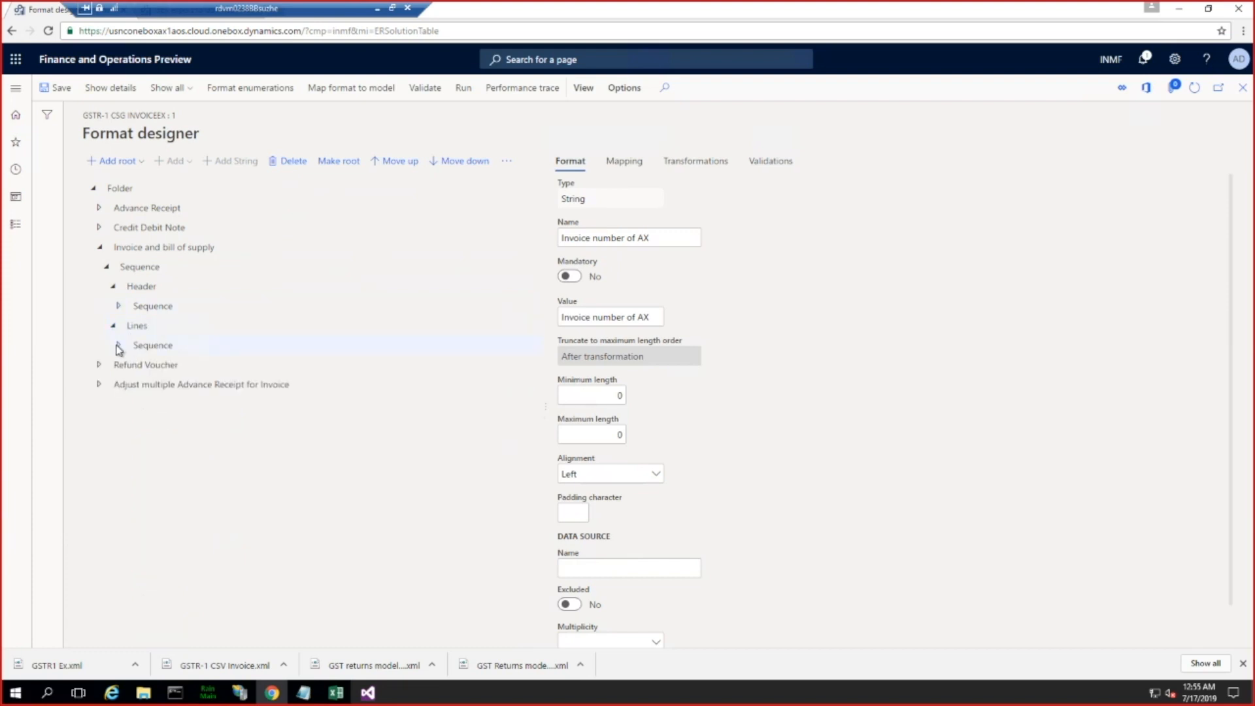
left_click(119, 346)
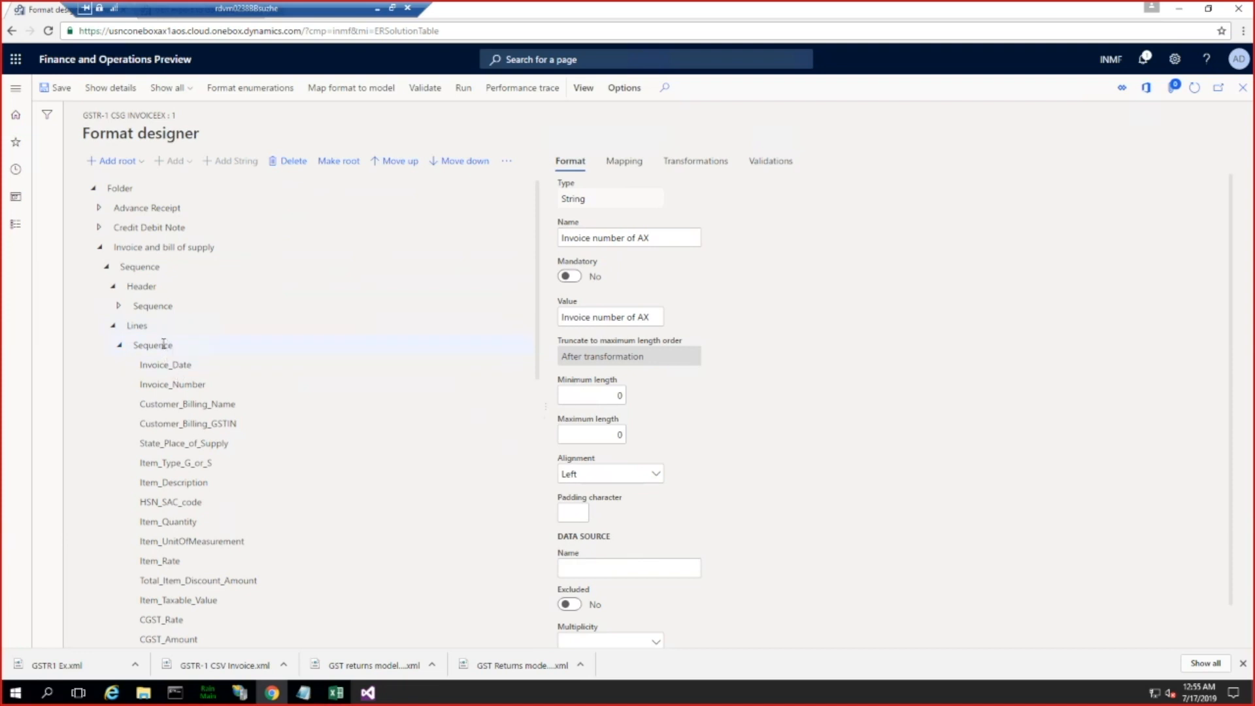
left_click(163, 345)
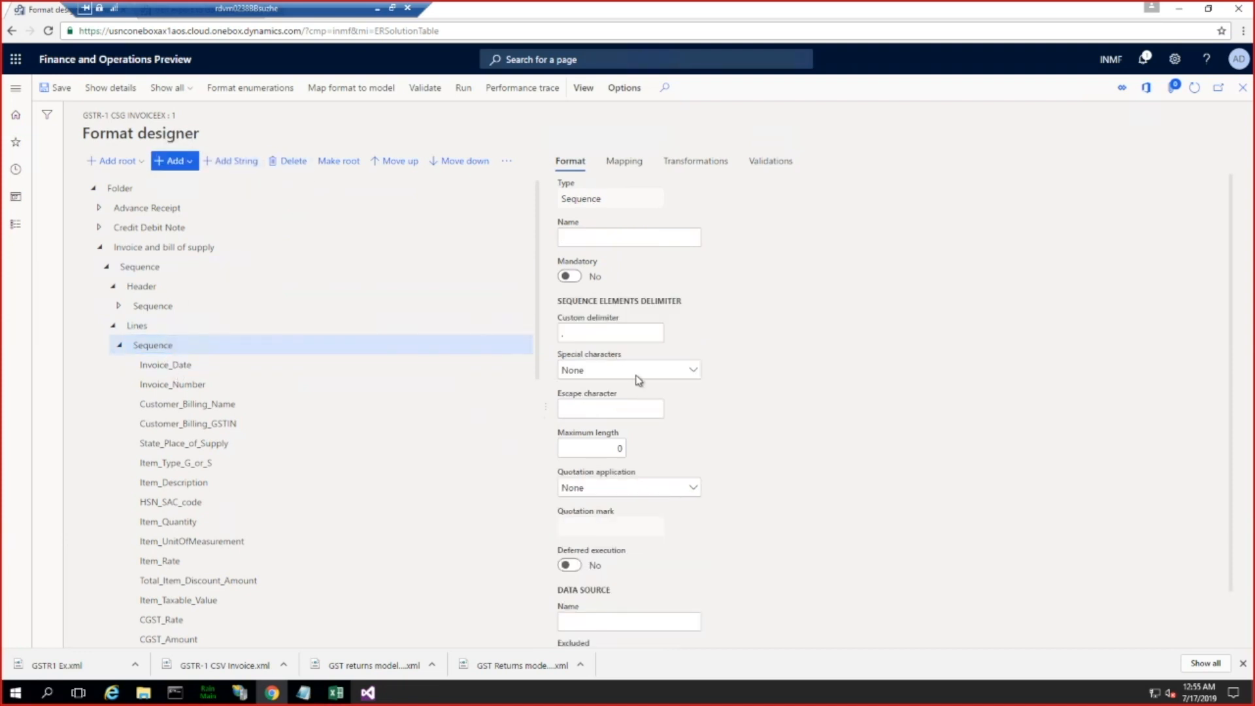
left_click(175, 161)
left_click(200, 390)
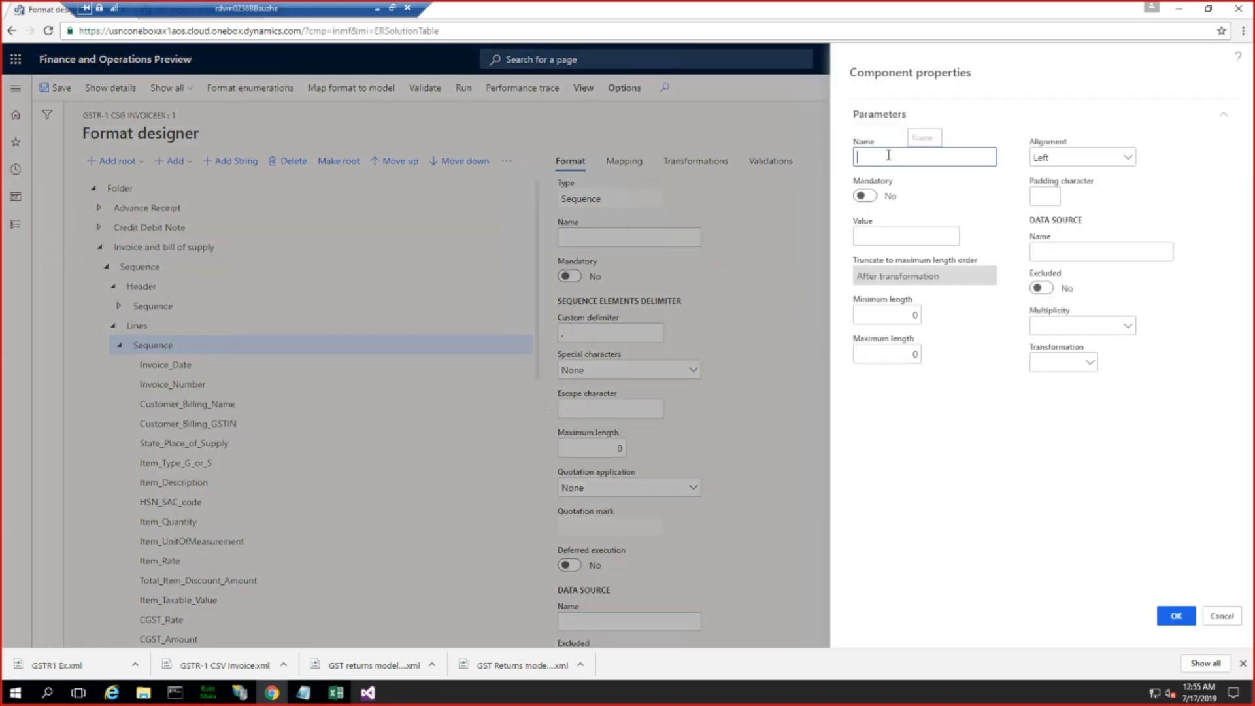
type("Invoice_Numb")
key("BackSpace")
key("BackSpace")
key("BackSpace")
type("number_AX")
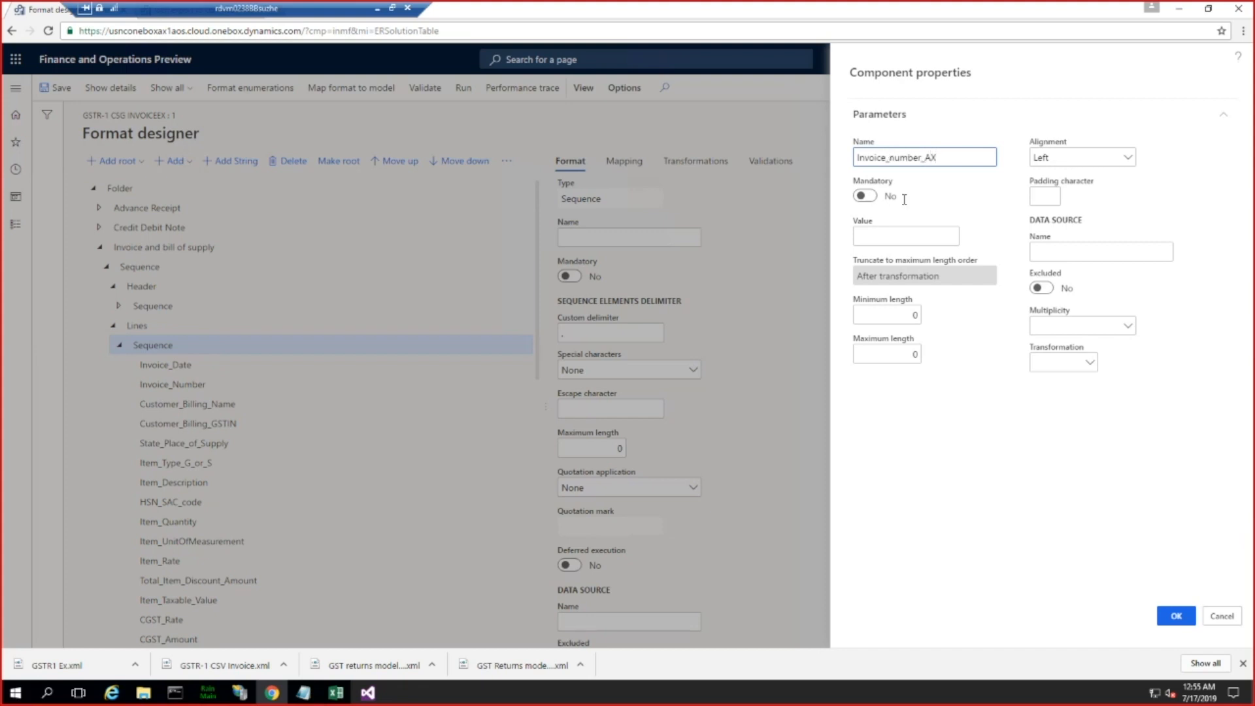
Step: Check the Invoice Number column header in Excel, and create the new component in the Format designer with its value left empty
left_click(869, 235)
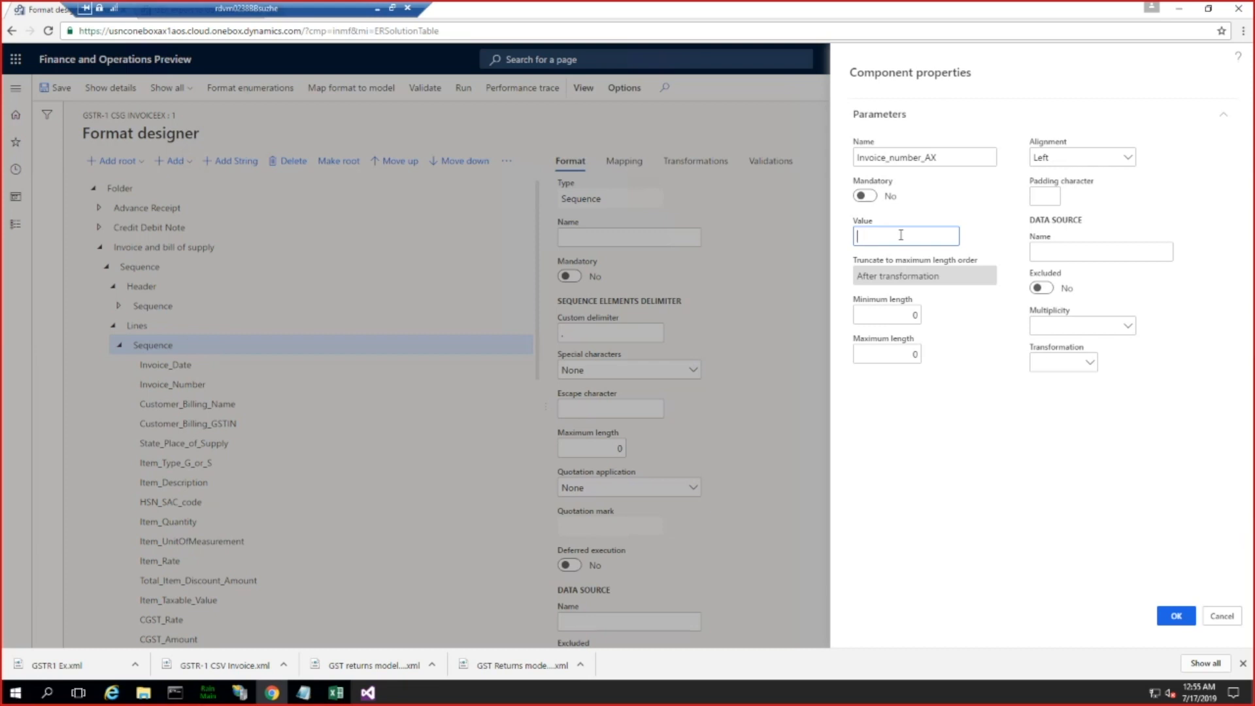
left_click(336, 693)
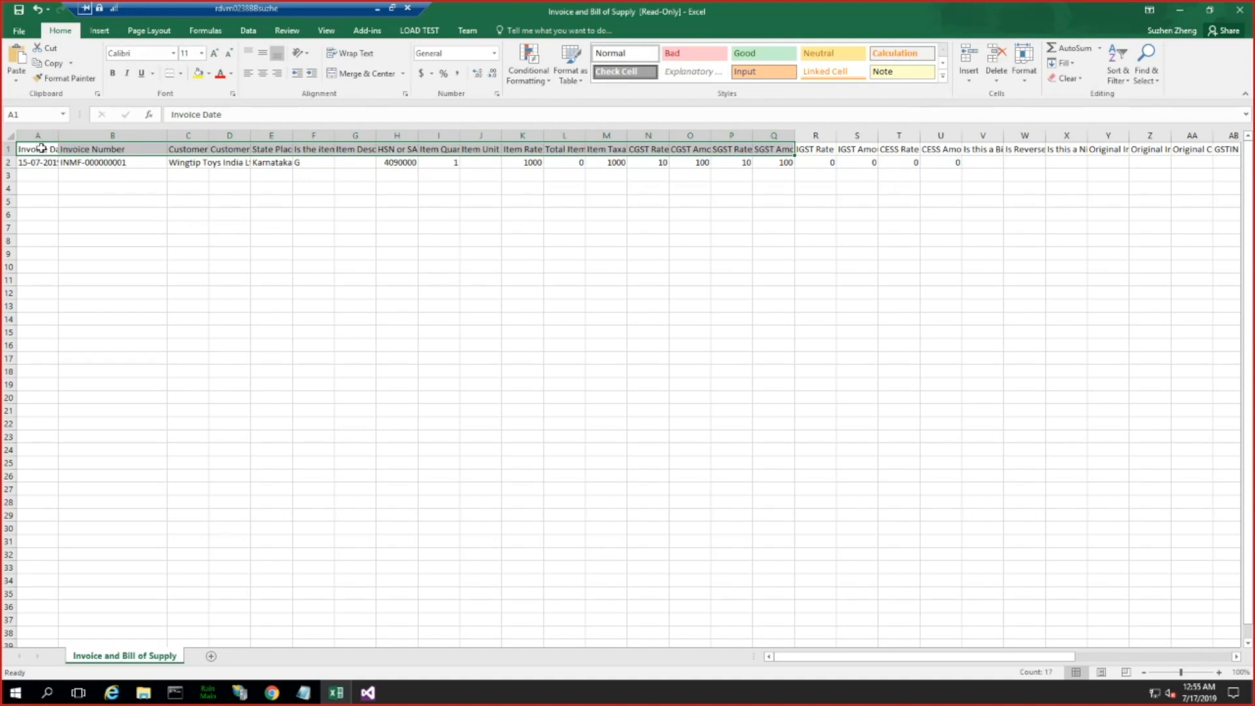
left_click(98, 149)
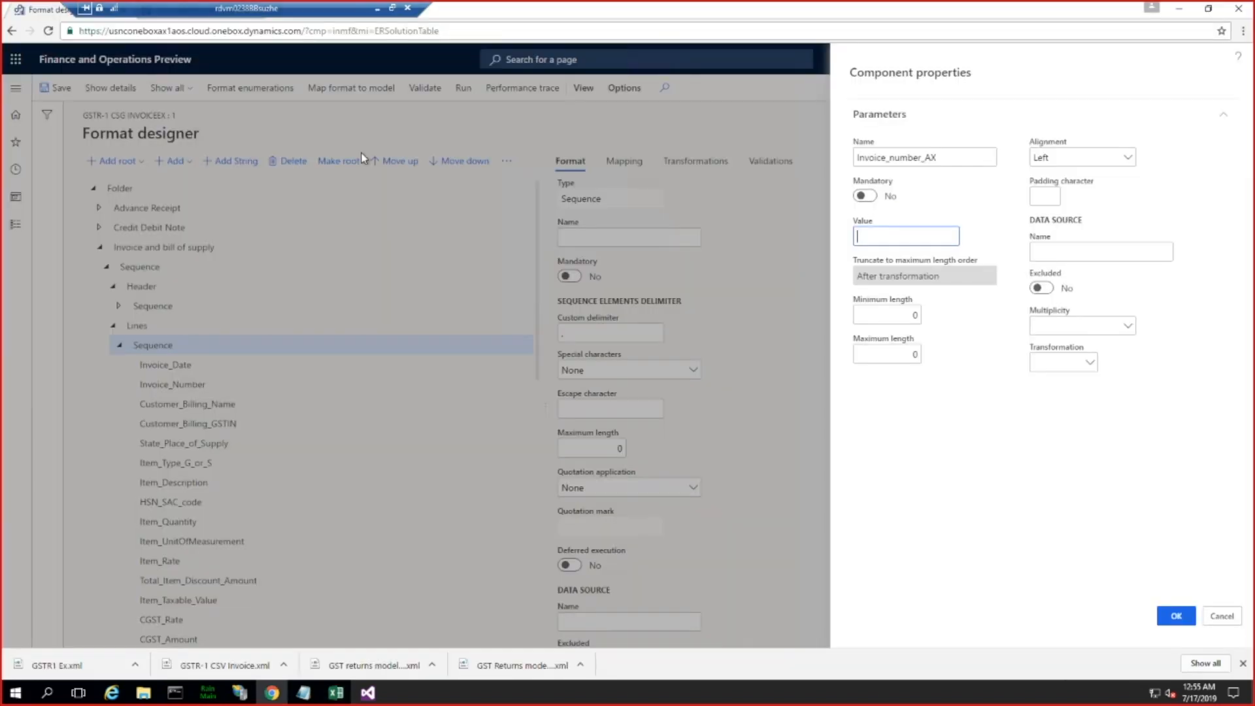
left_click(1169, 618)
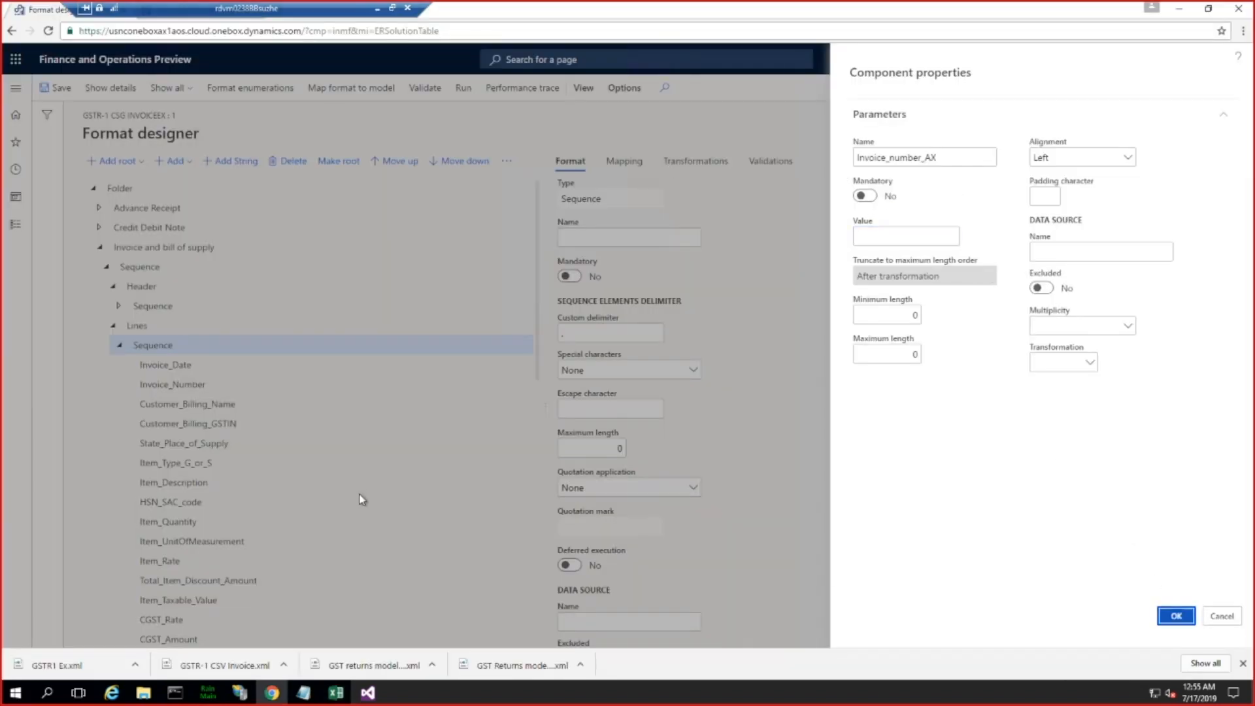
Step: Move the Invoice_number_AX component up the Lines Sequence to directly below Invoice_Number
scroll(353, 419, "down", 6)
scroll(339, 422, "down", 4)
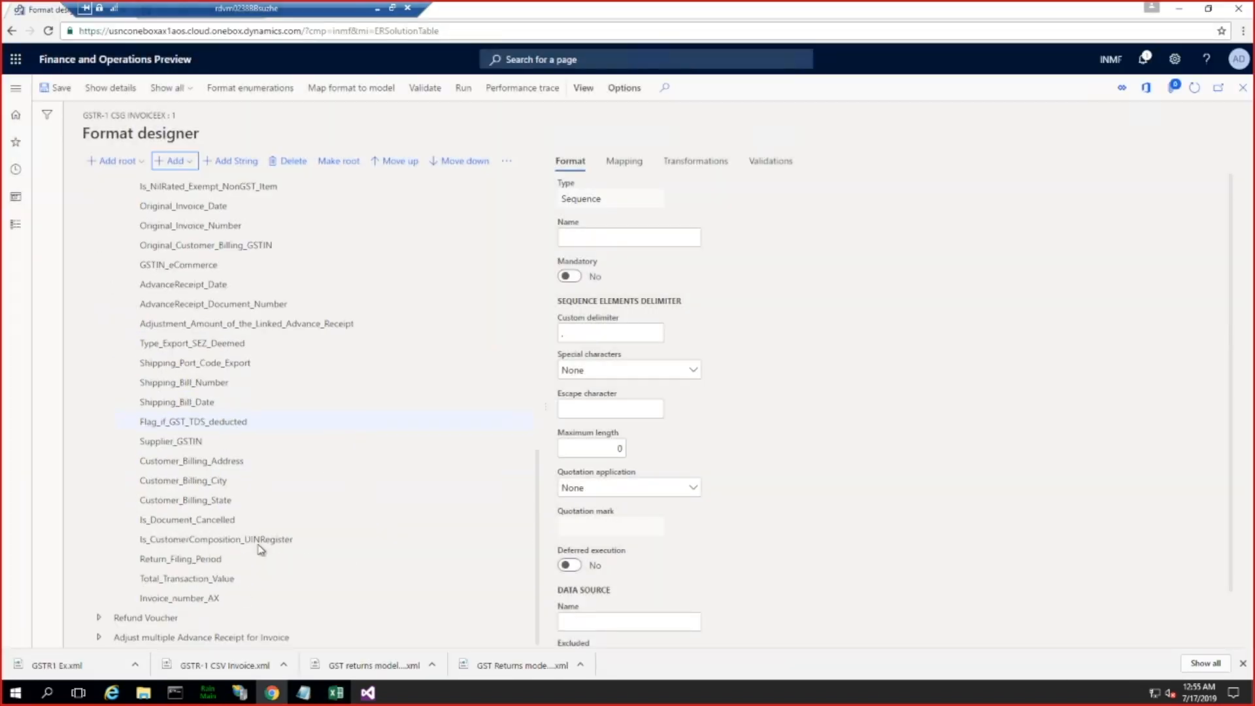
left_click(197, 599)
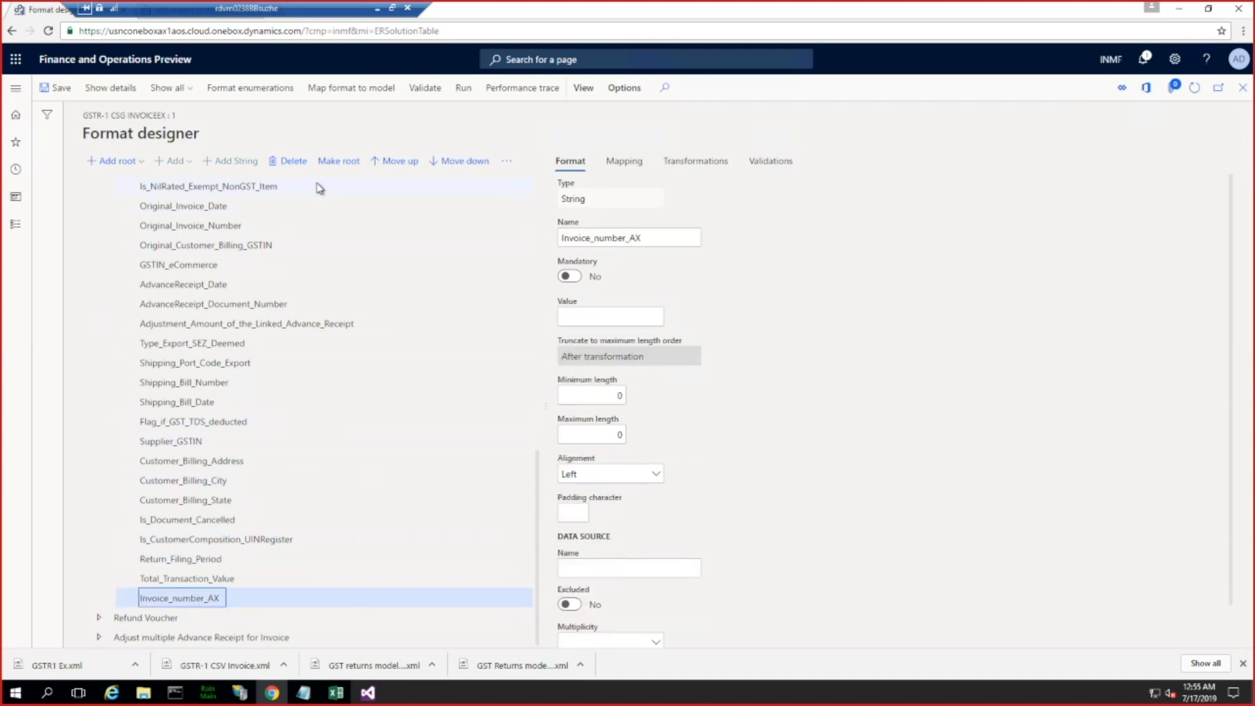
left_click(393, 162)
left_click(393, 163)
left_click(393, 163)
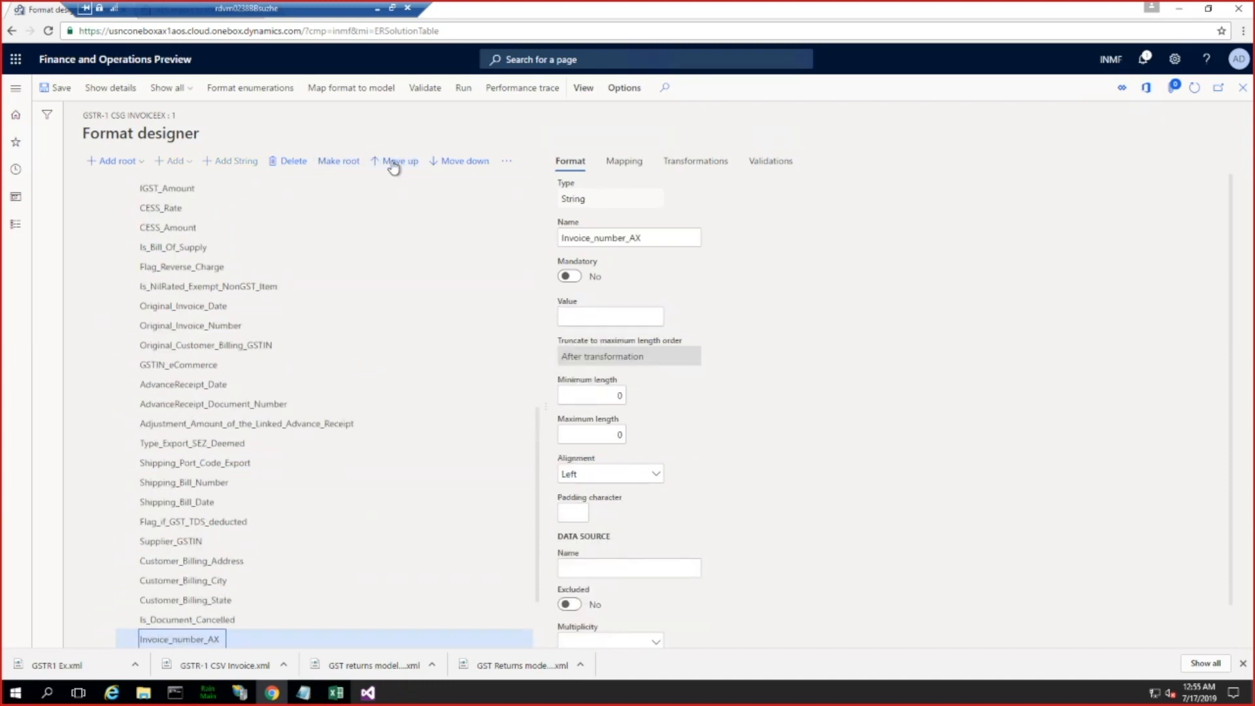
left_click(393, 164)
left_click(393, 165)
left_click(394, 167)
left_click(394, 164)
left_click(394, 165)
left_click(393, 165)
left_click(394, 164)
left_click(394, 165)
left_click(393, 165)
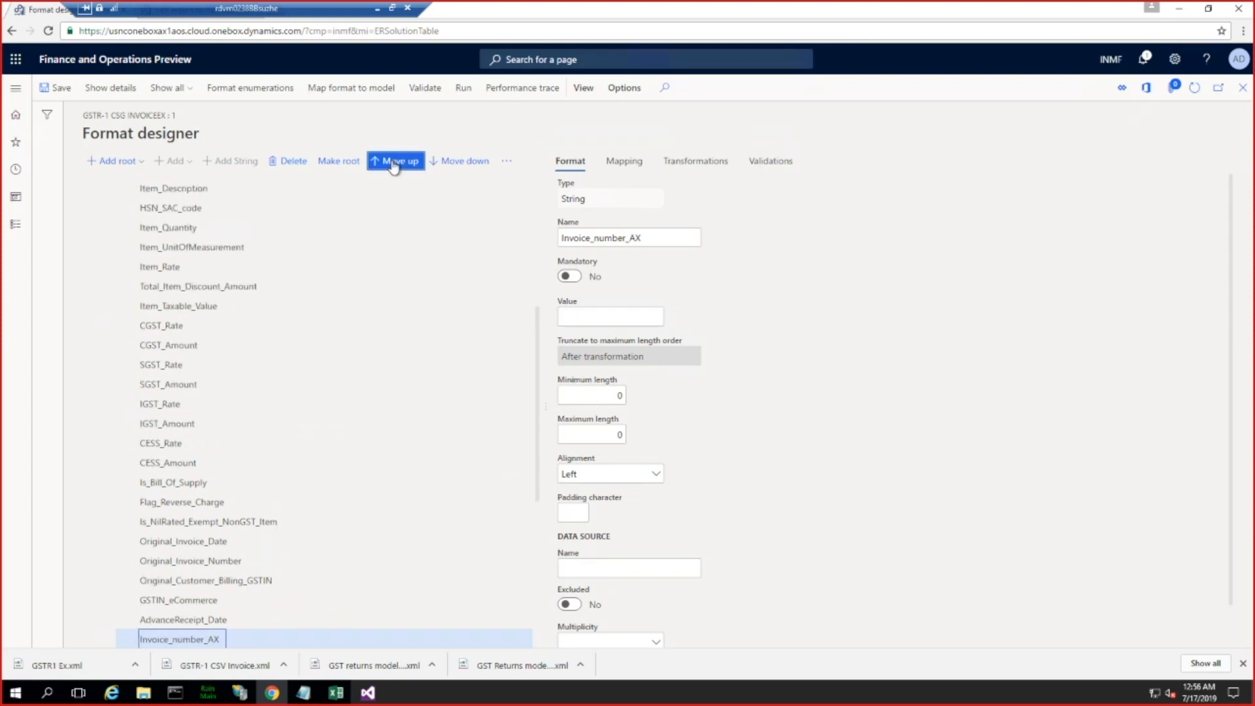
left_click(394, 165)
left_click(393, 165)
left_click(393, 164)
left_click(393, 164)
left_click(393, 164)
left_click(393, 165)
left_click(394, 164)
left_click(393, 165)
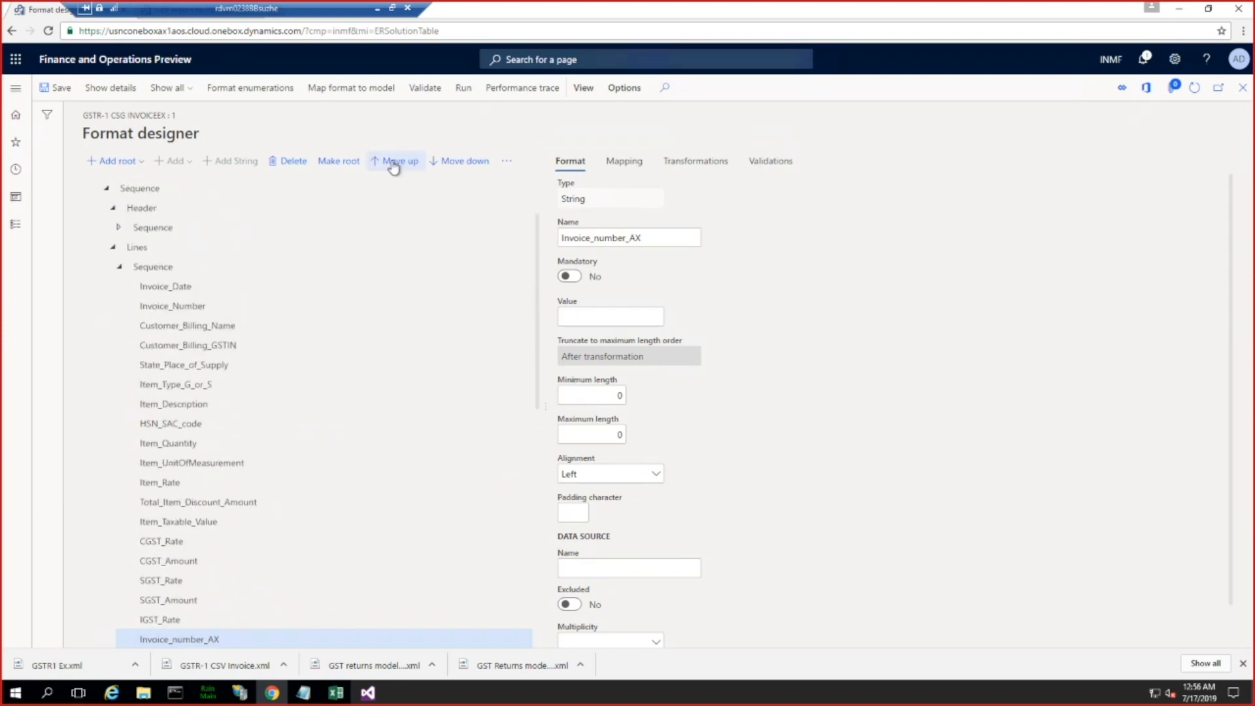
left_click(393, 165)
left_click(394, 165)
left_click(394, 164)
left_click(394, 165)
left_click(393, 165)
left_click(394, 165)
left_click(394, 165)
left_click(394, 165)
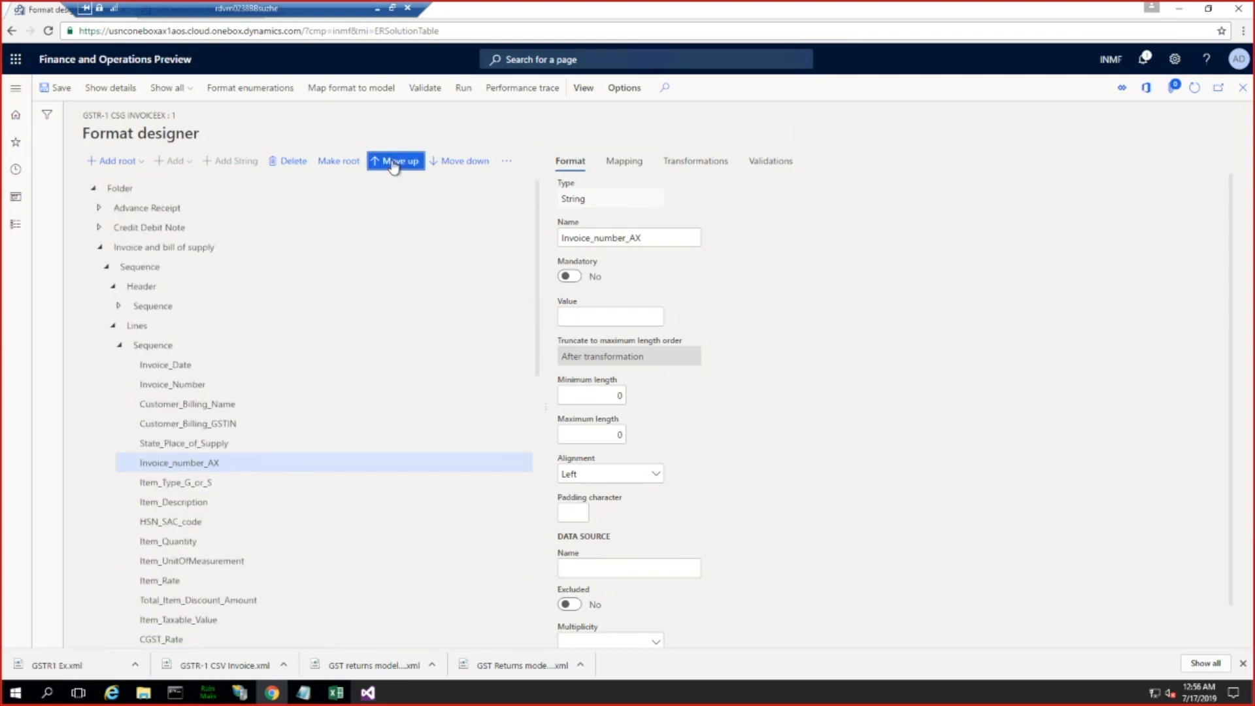
left_click(394, 164)
left_click(394, 165)
left_click(394, 165)
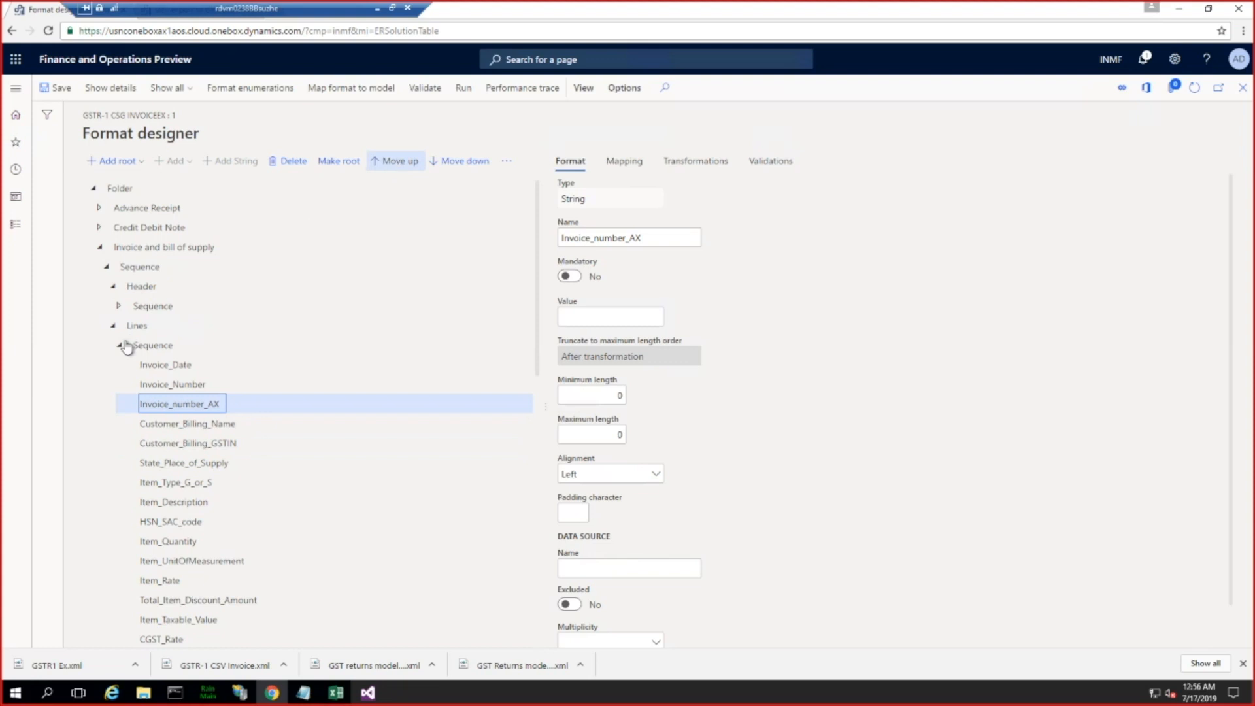
Step: Show the format's mapping and open the formula of Invoice_number_AX under Lines for editing
left_click(169, 384)
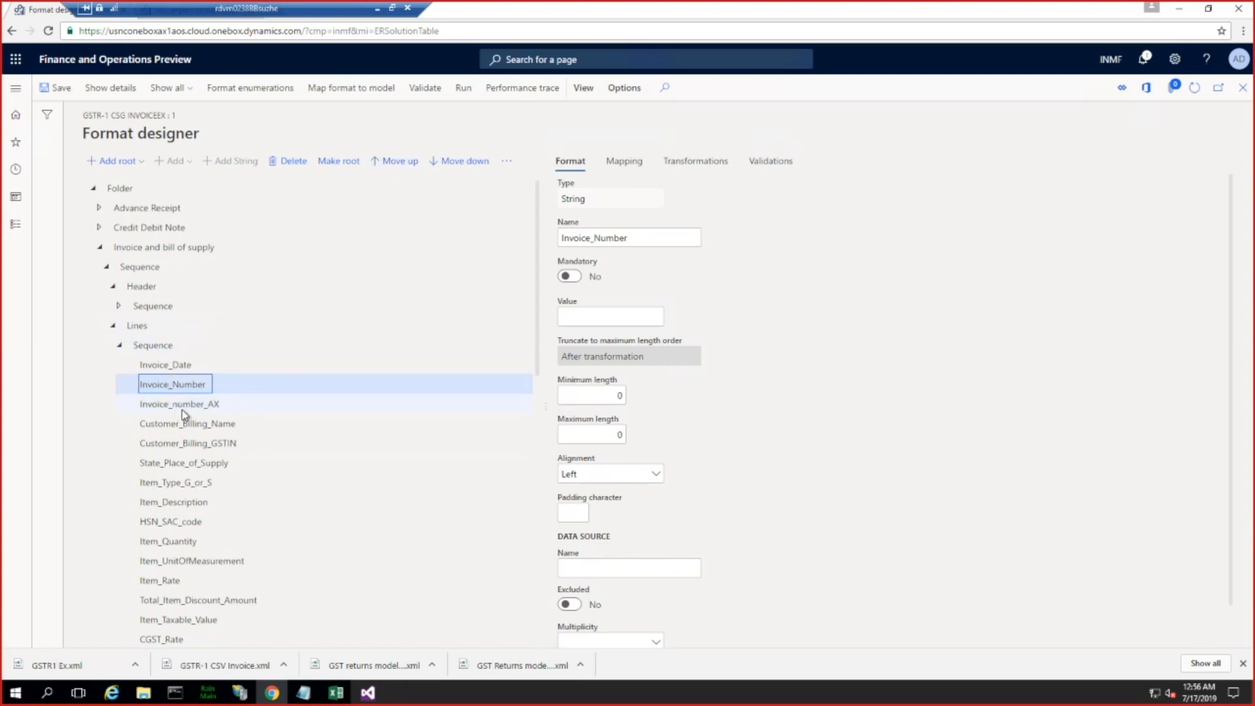
left_click(184, 405)
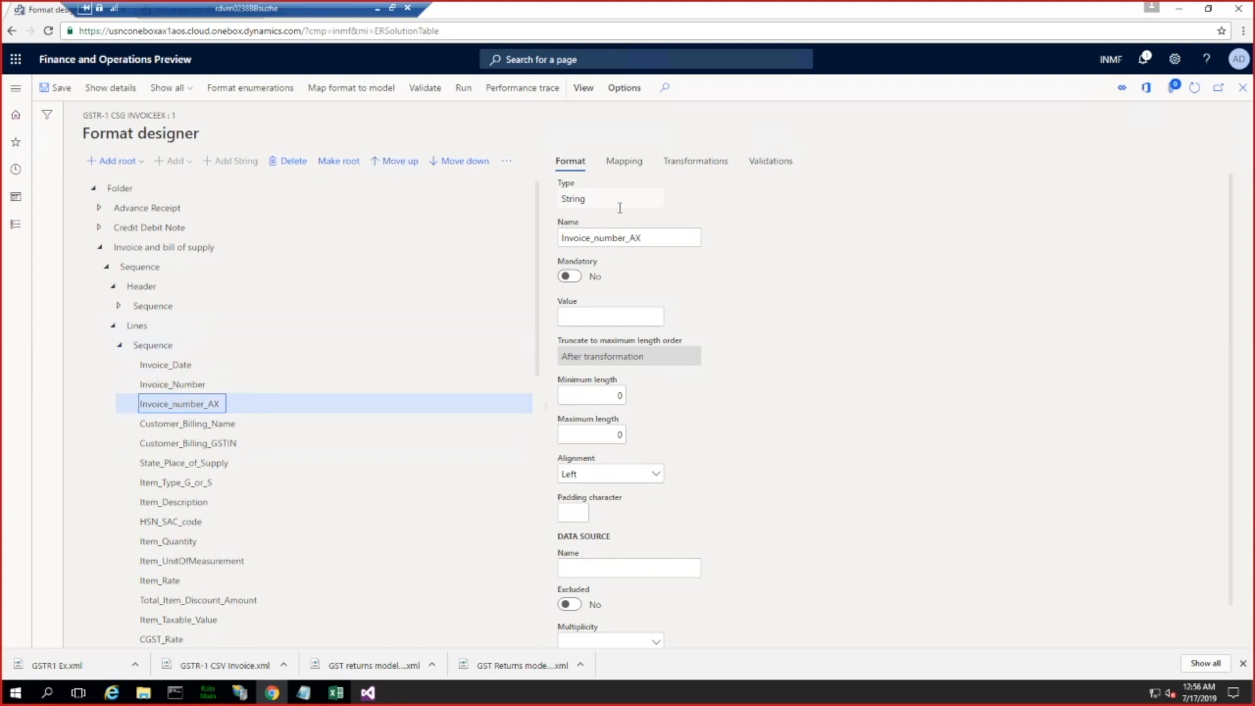
left_click(622, 162)
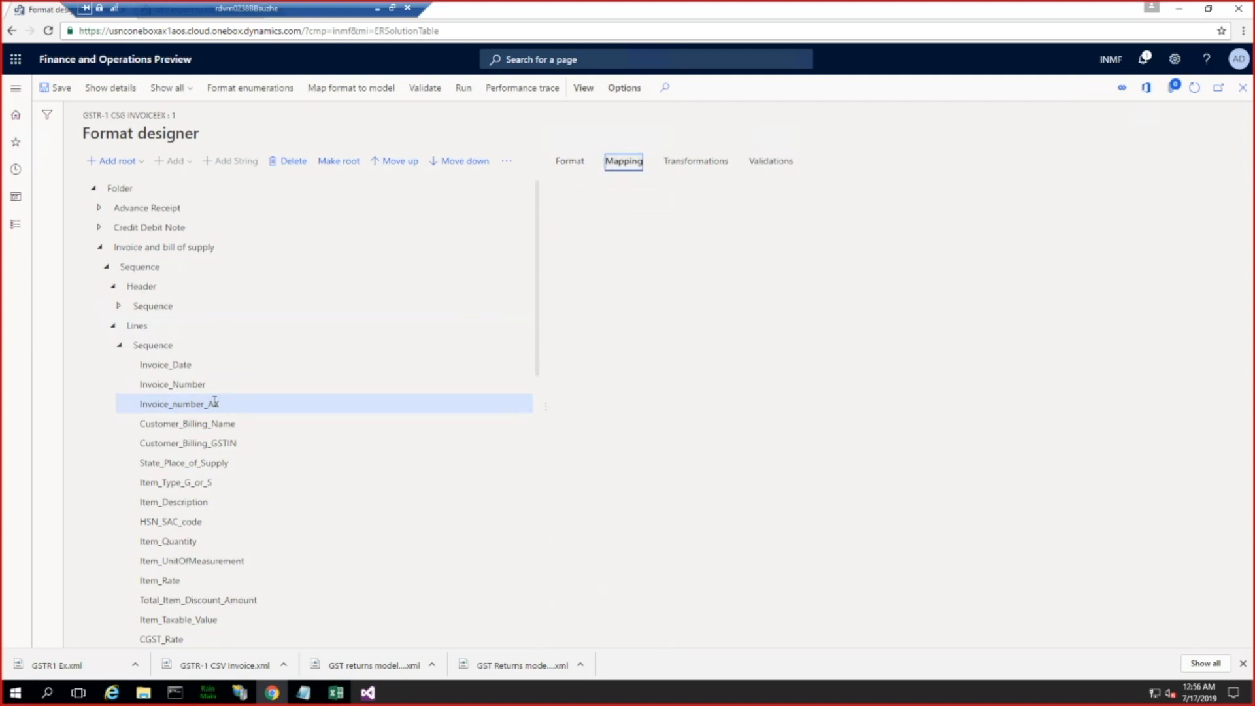
left_click(624, 160)
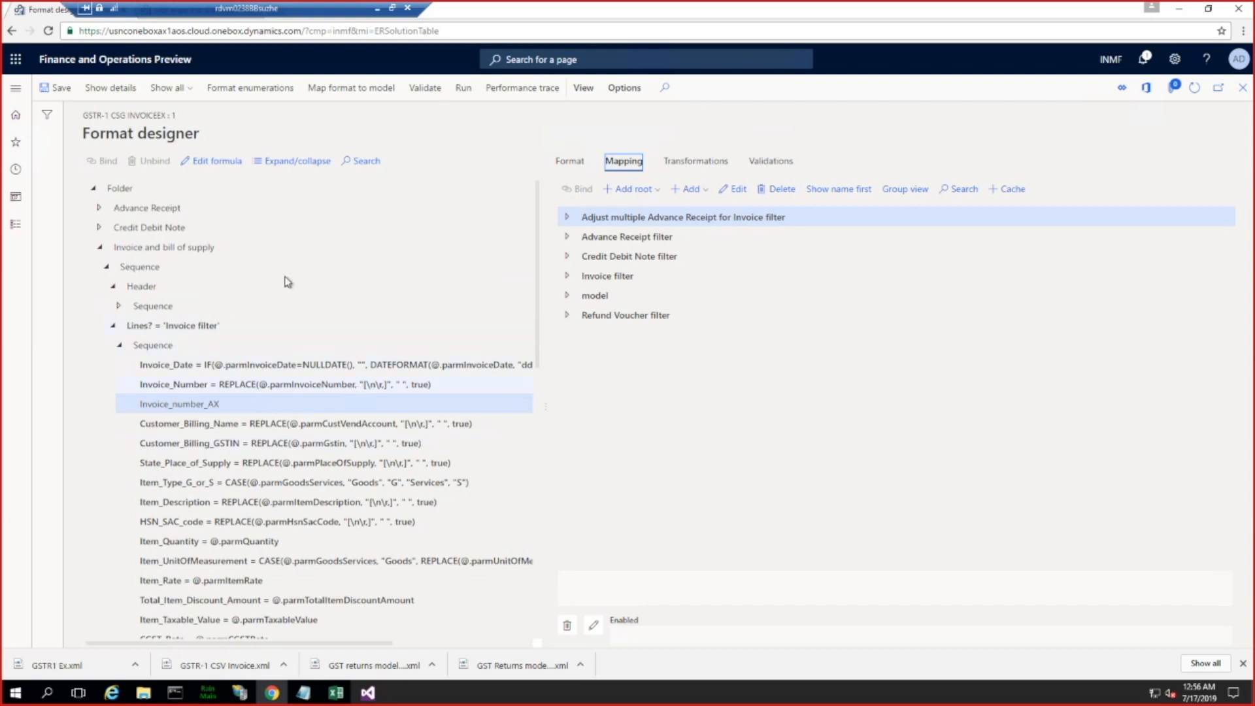
left_click(212, 162)
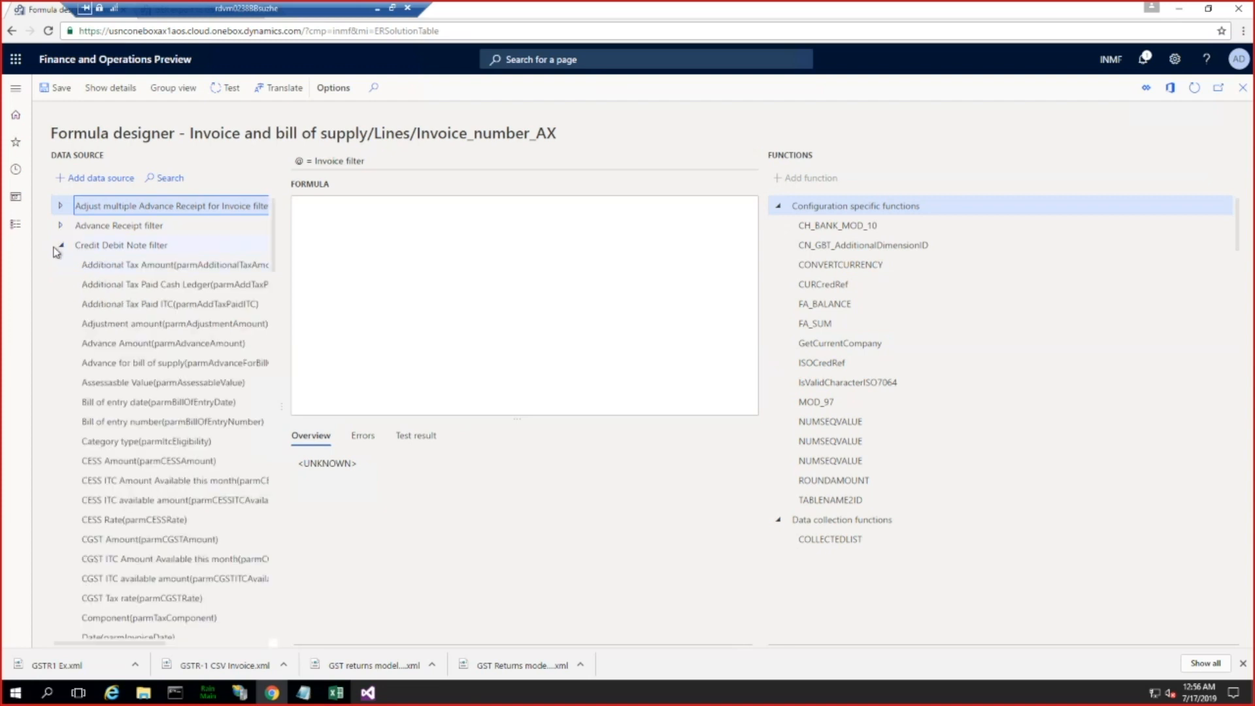
Step: Set the Invoice_number_AX formula to the Invoice Id in AX (parmInvoiceid) field of Invoice filter, save it, check for errors and close the designer
left_click(60, 245)
left_click(60, 265)
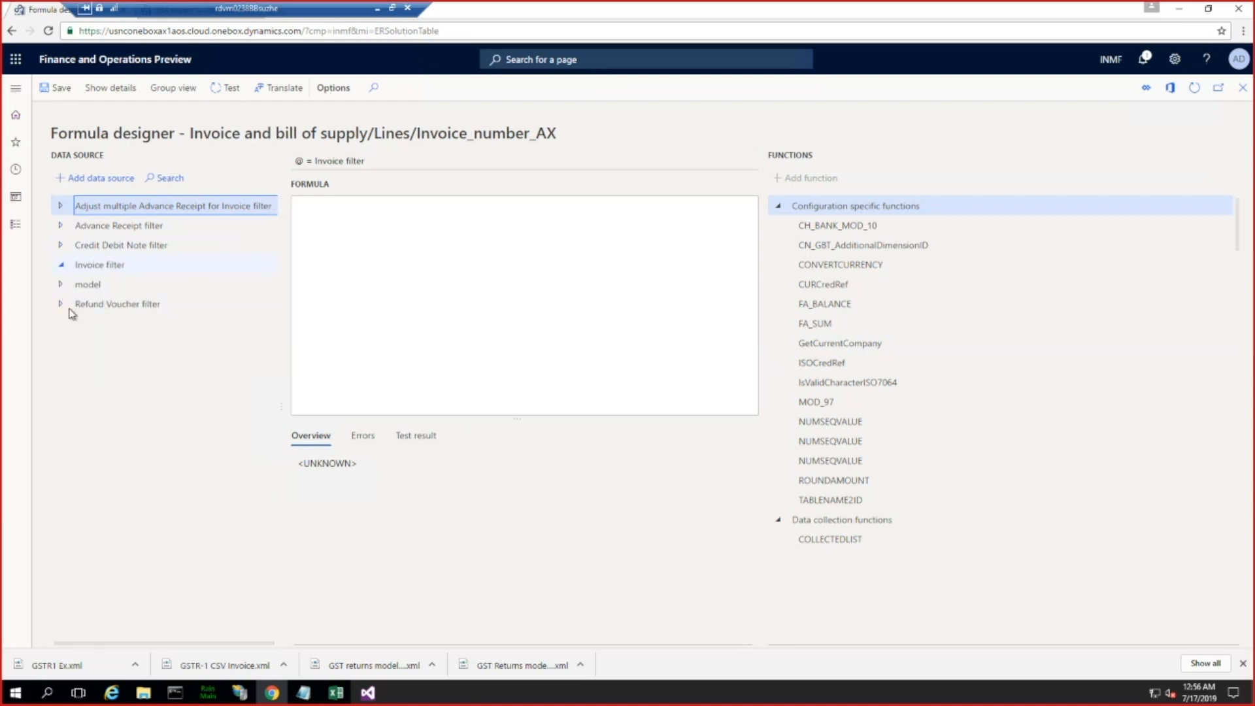
scroll(134, 445, "down", 10)
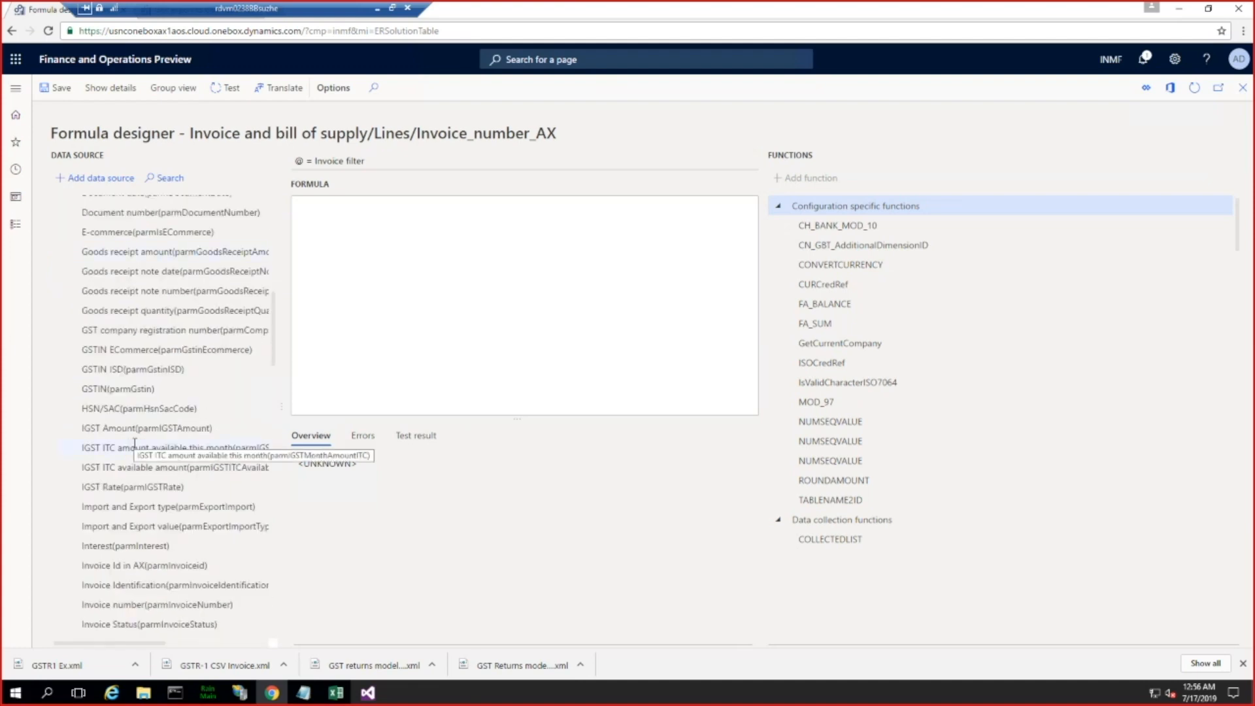
left_click(168, 565)
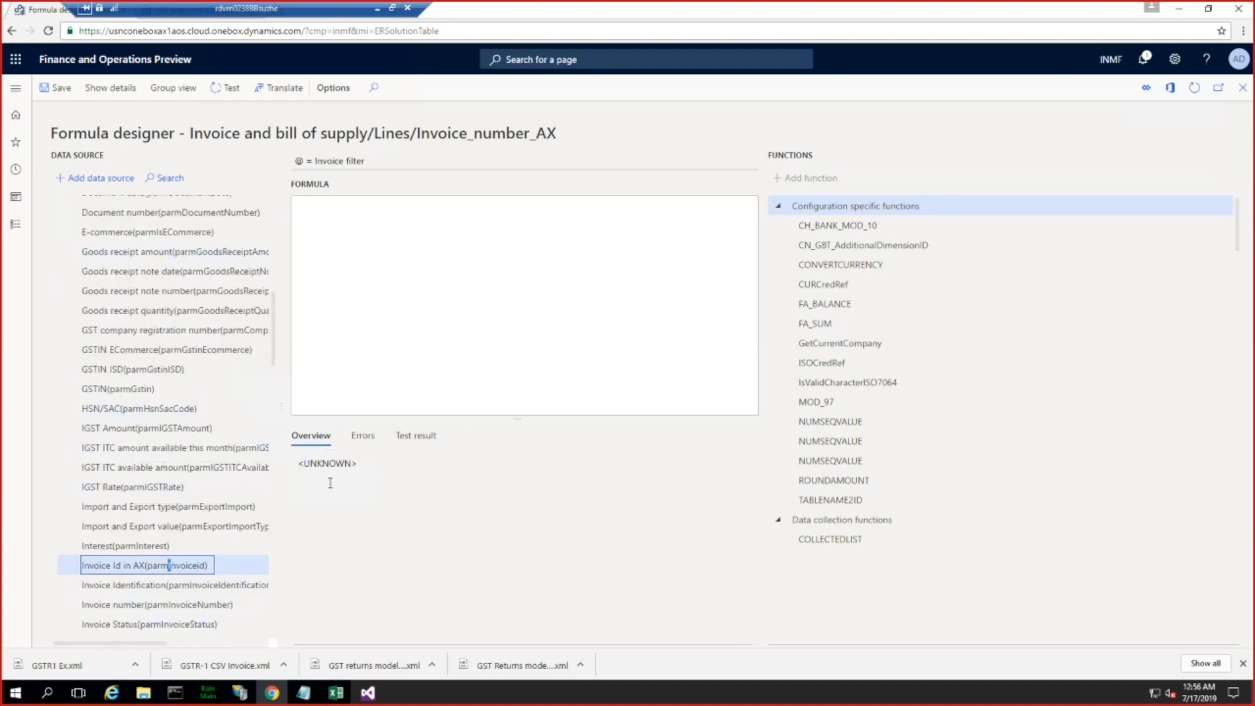
left_click(85, 179)
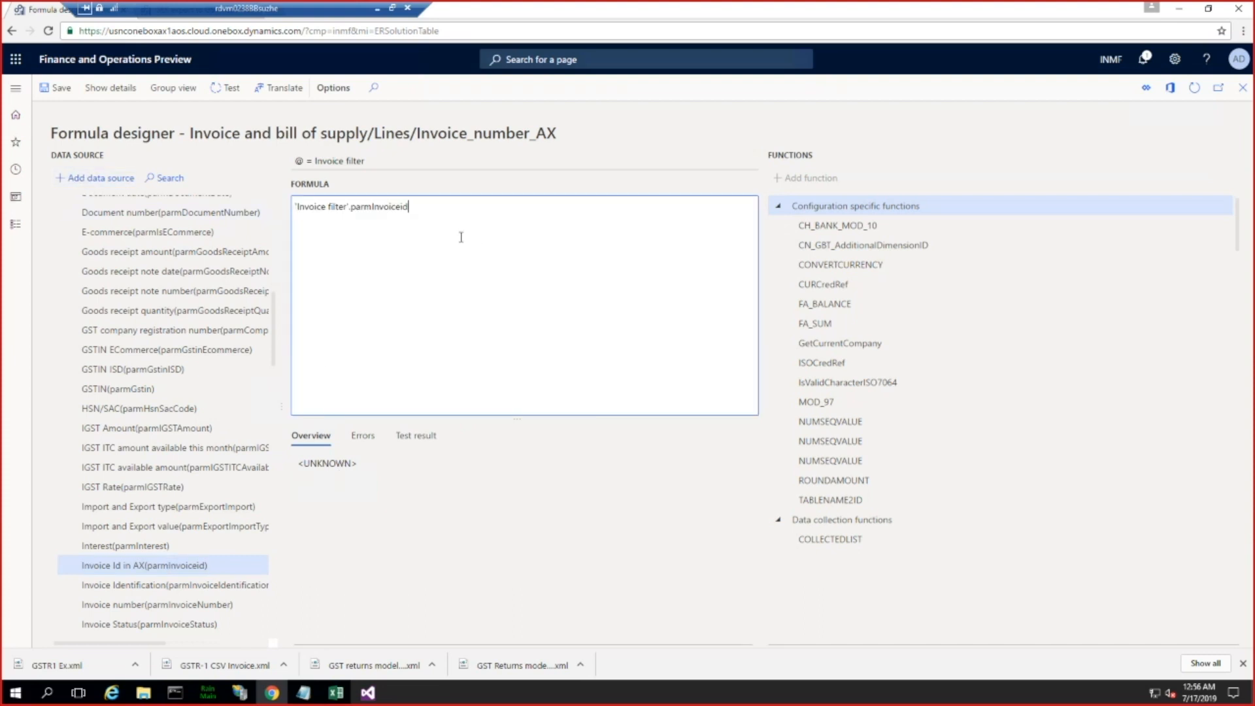
left_click(57, 88)
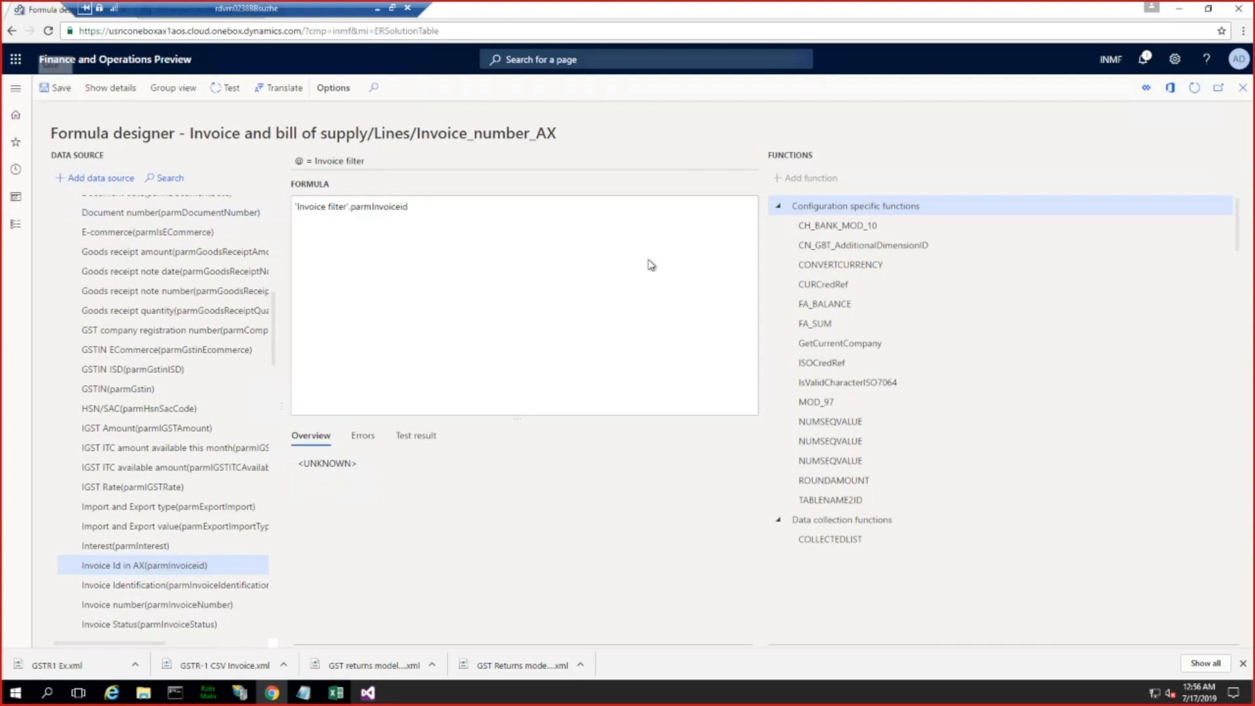
left_click(363, 436)
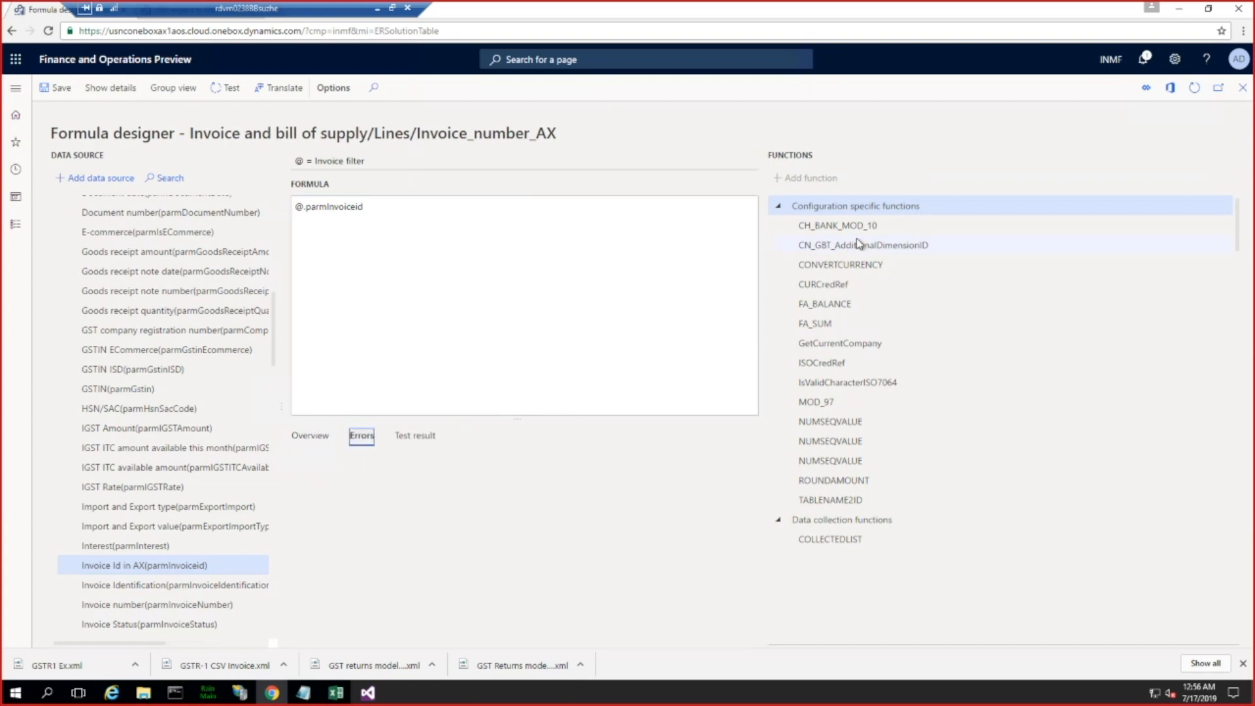
left_click(1243, 88)
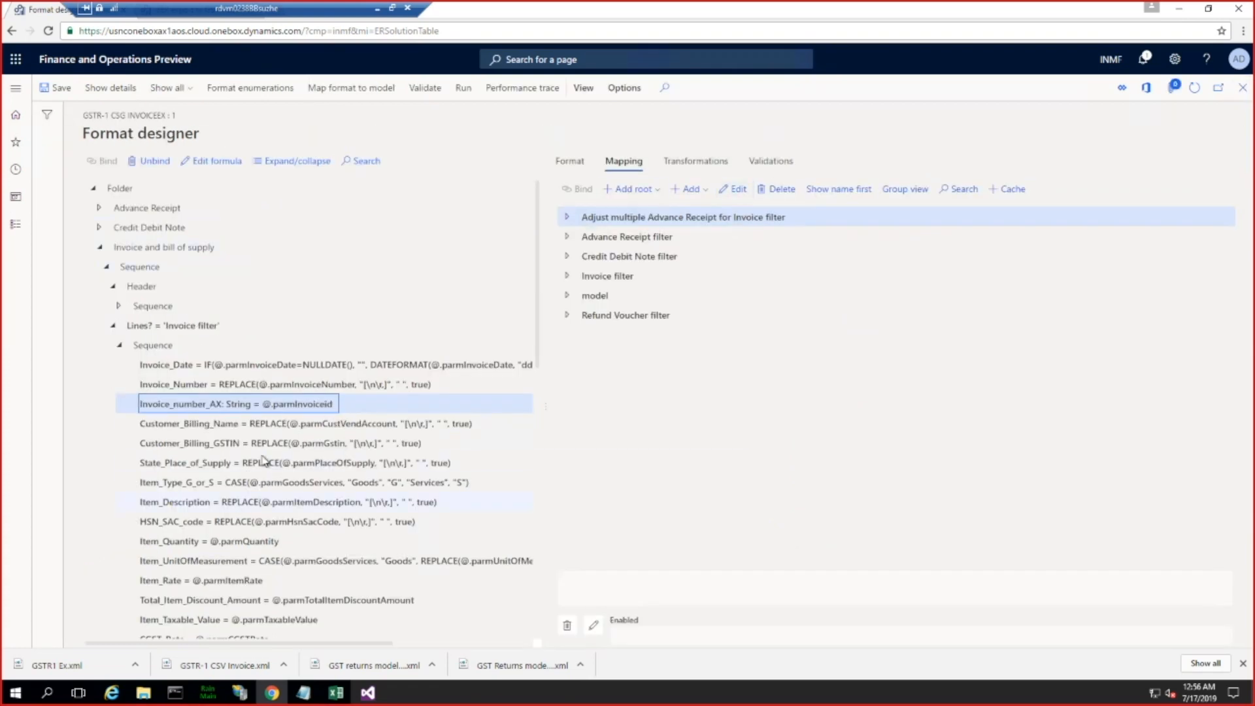
Step: Compare the mapping formulas and format properties of Invoice_Number and Invoice_number_AX
left_click(310, 385)
left_click(285, 403)
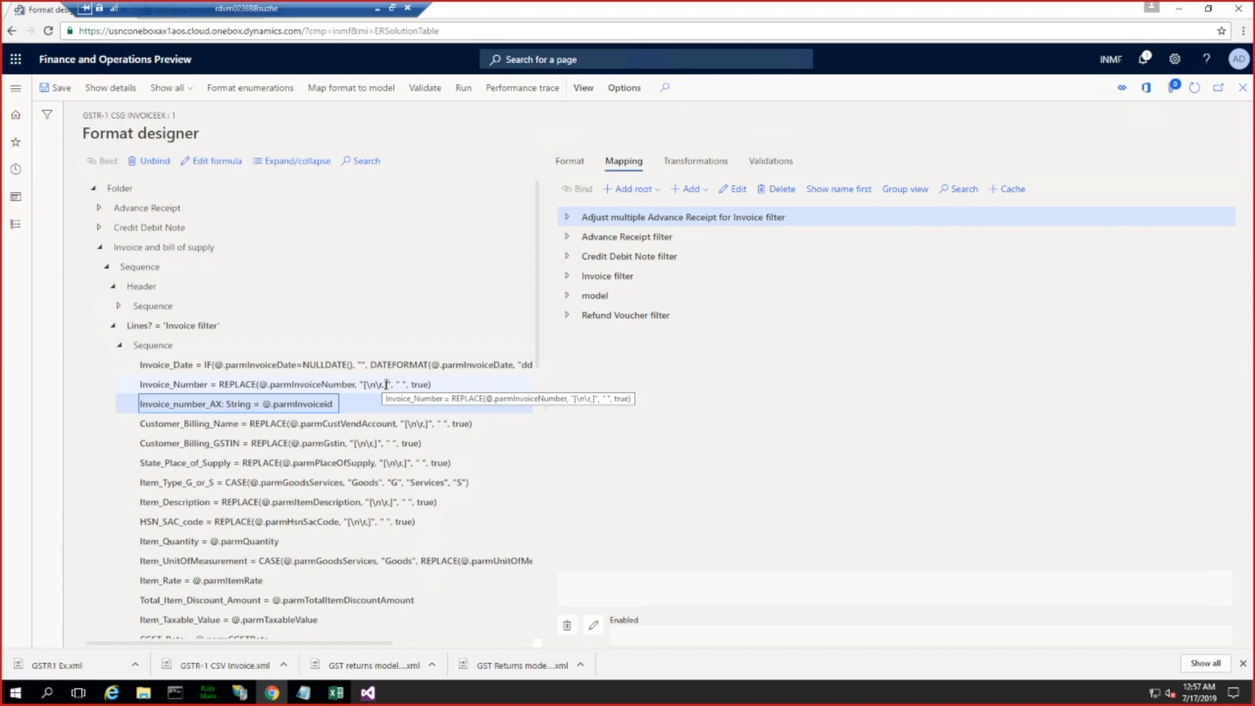
left_click_drag(385, 387, 366, 385)
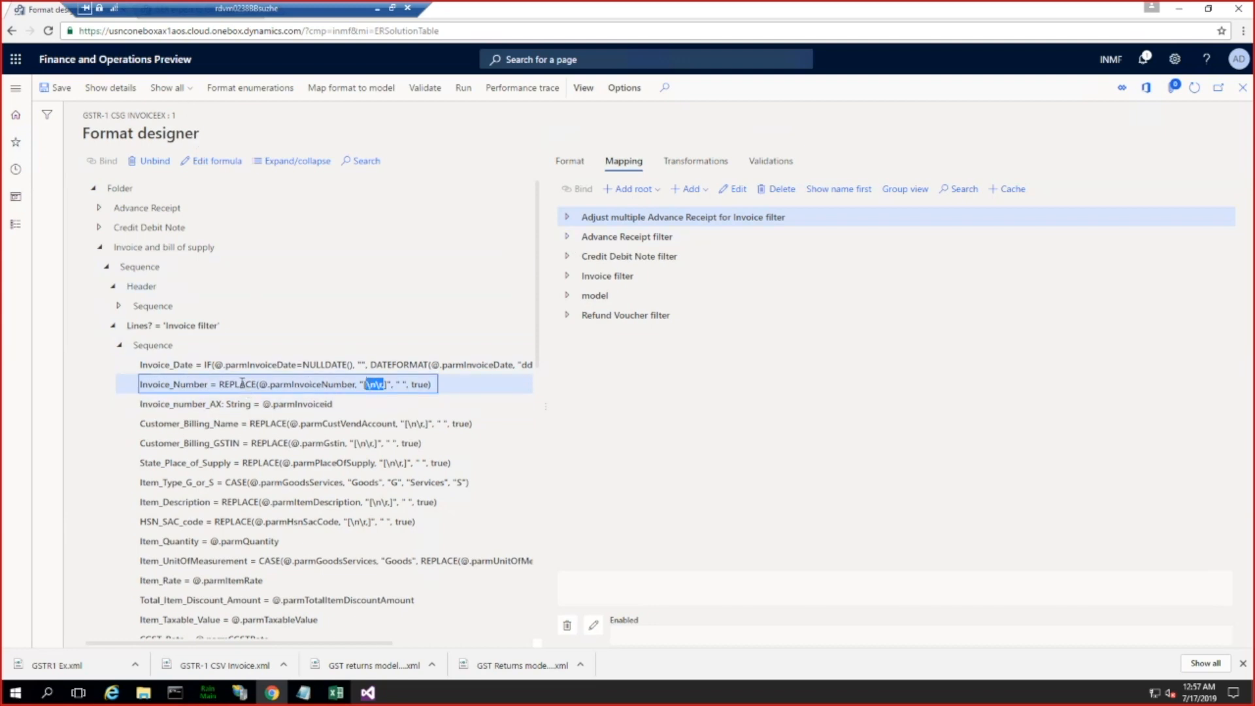
left_click(569, 161)
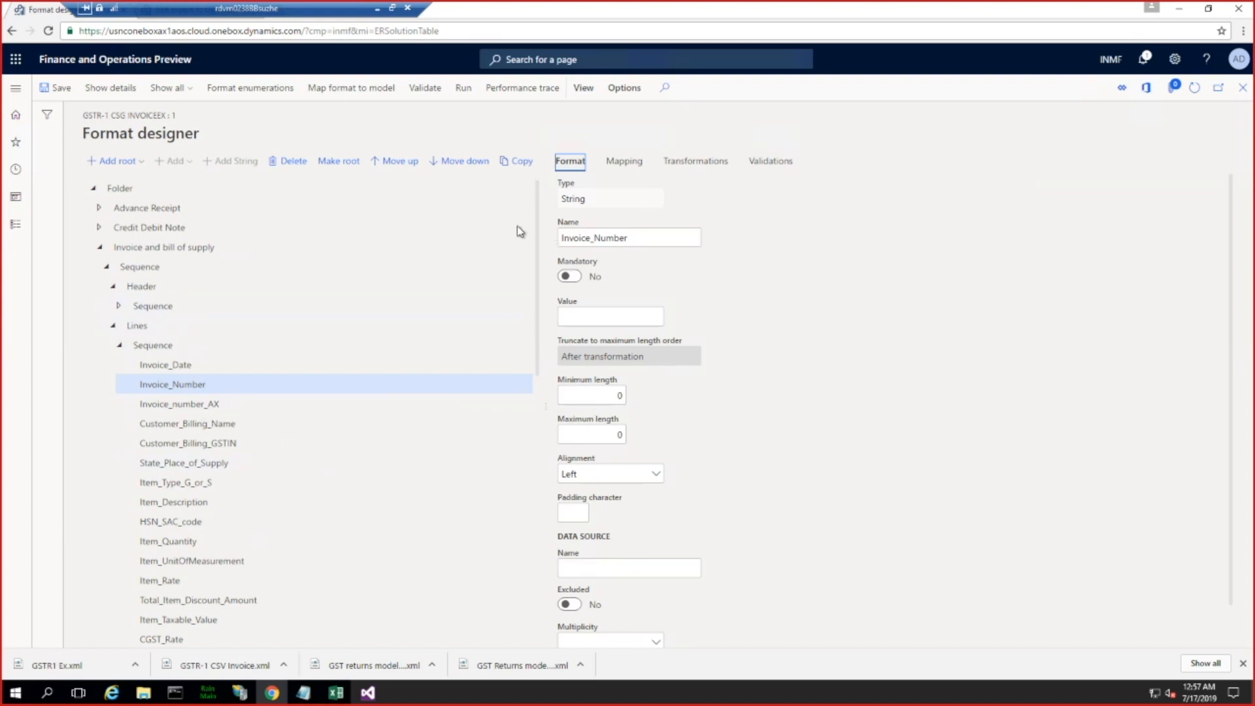
left_click(197, 404)
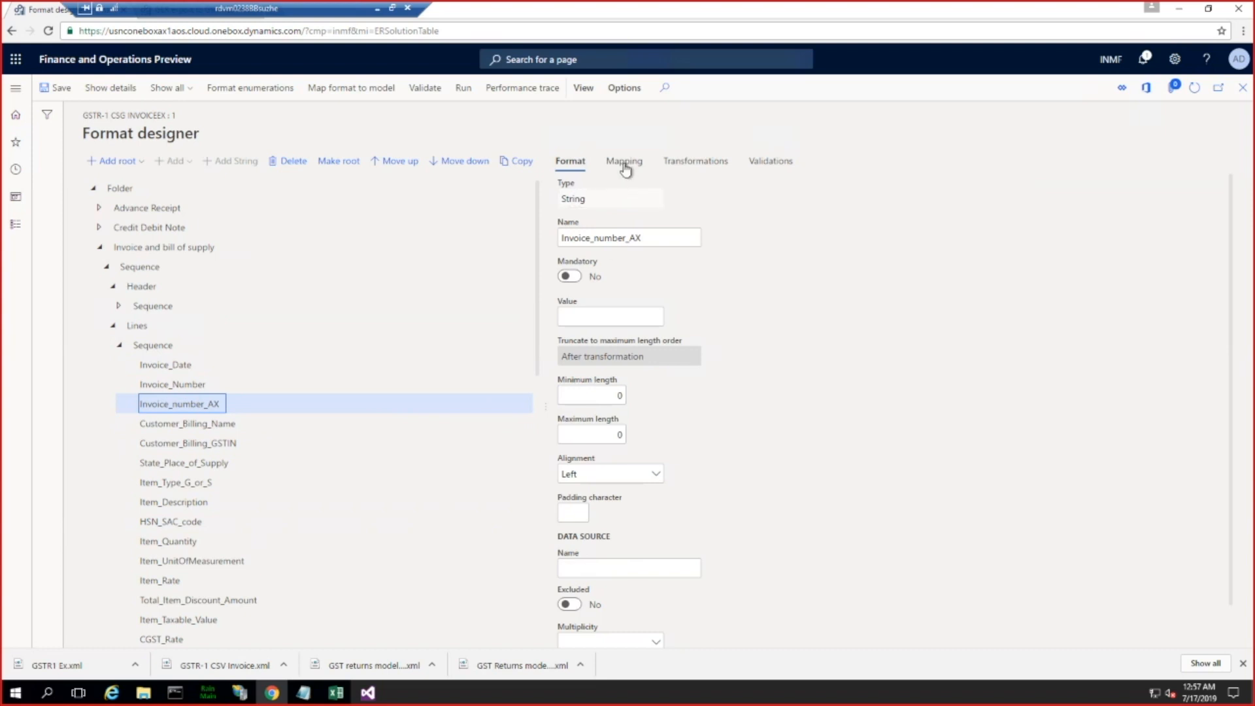
left_click(201, 386)
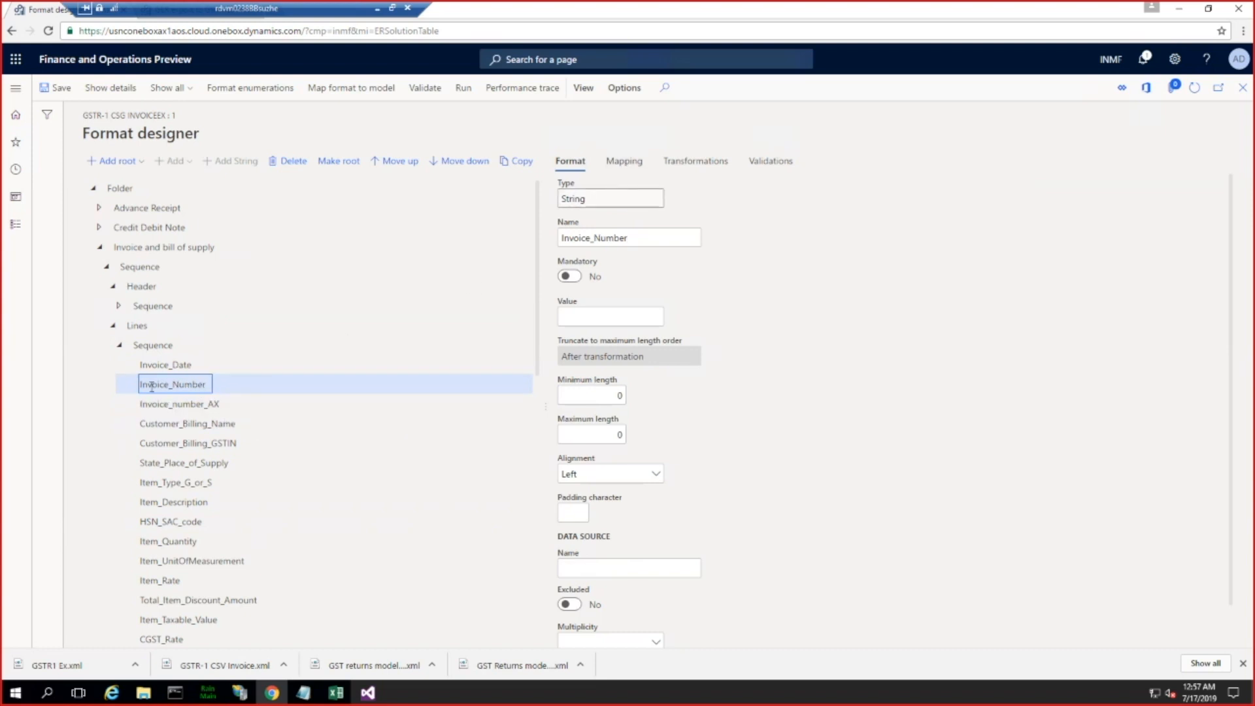
left_click(625, 163)
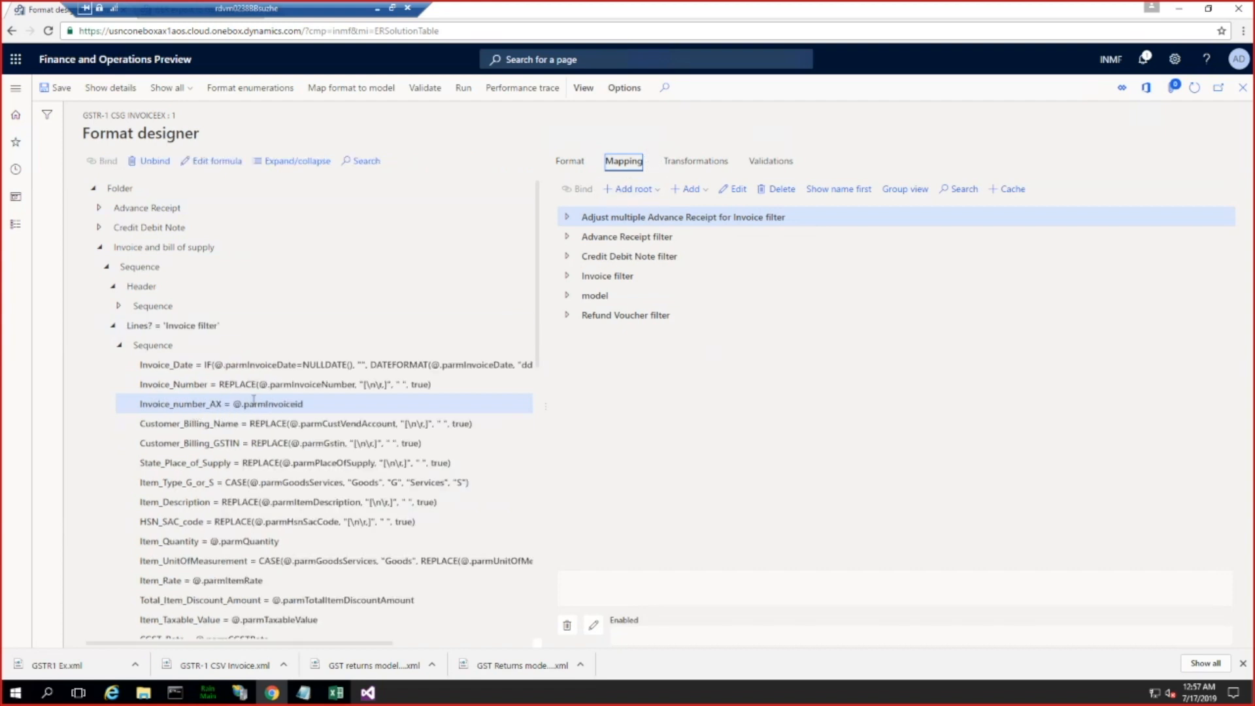
Step: Save and close the format, and change the status of draft version 14.28.1 of GSTR-1 CSG invoiceEx to Complete
left_click(53, 87)
left_click(1242, 89)
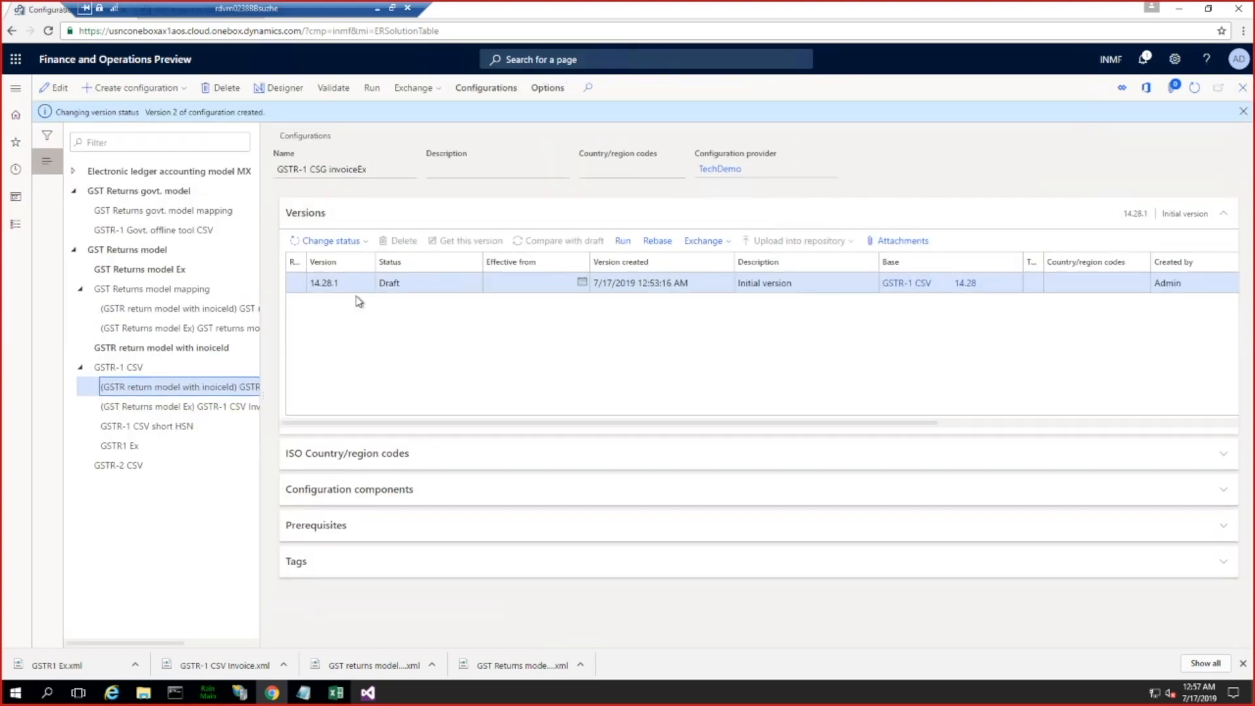
left_click(335, 241)
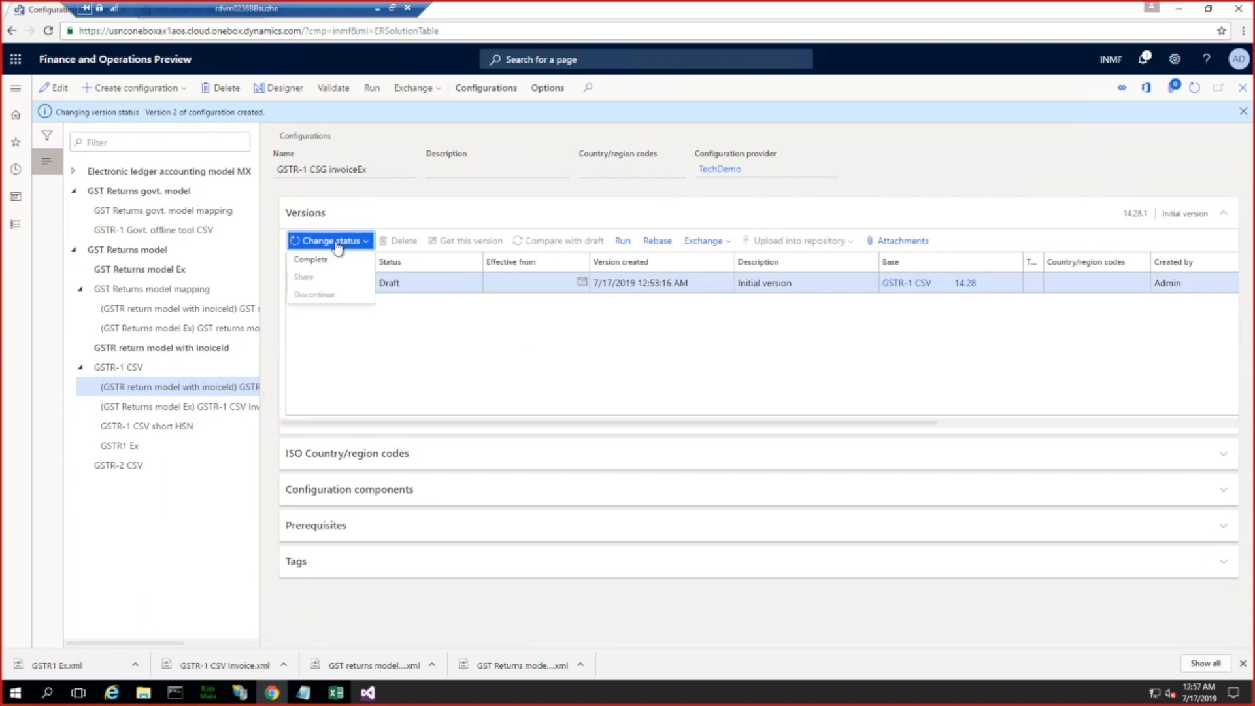
left_click(329, 264)
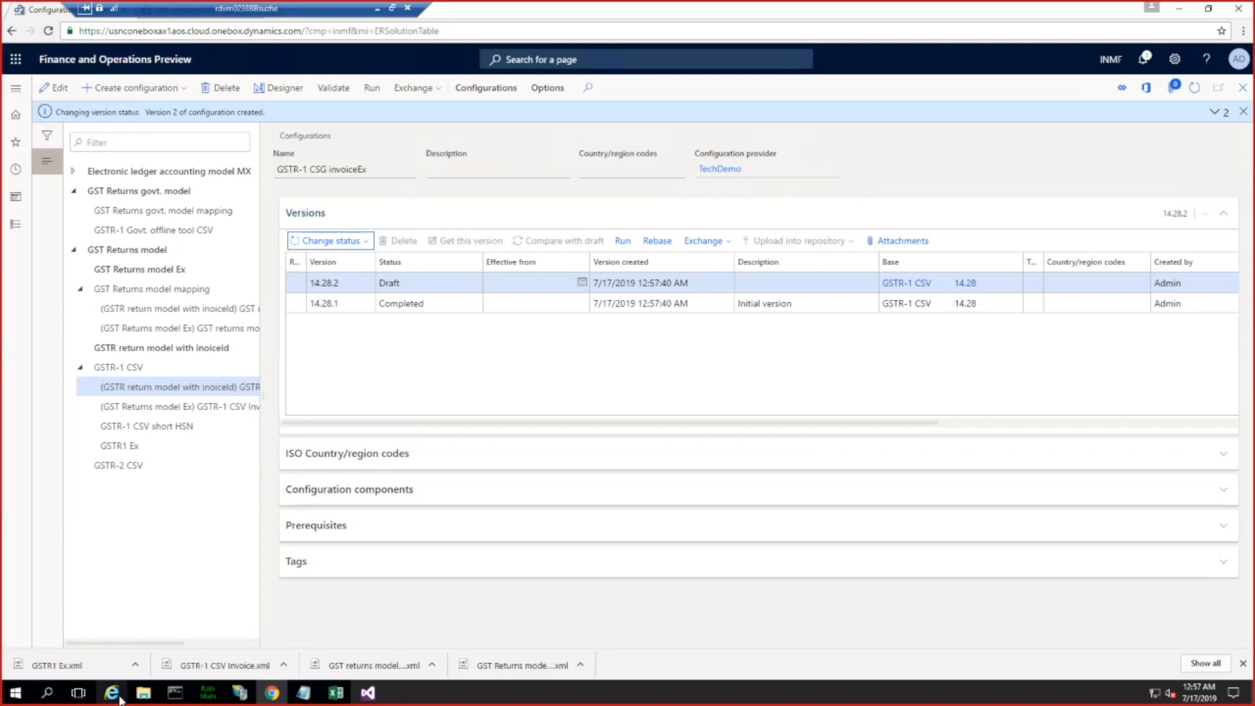
Step: Switch to the posted tax component transactions in Internet Explorer and compare the transaction's invoice number with the Invoice Number value in the Excel file
mouse_move(113, 697)
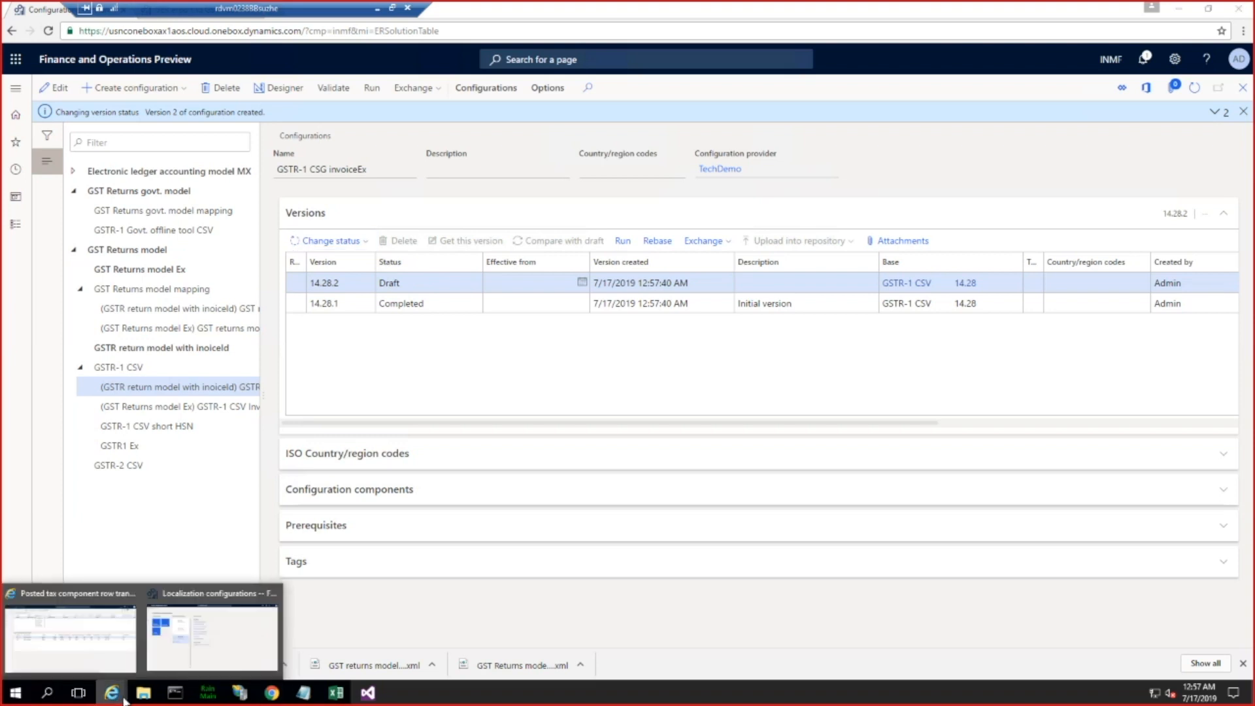
left_click(80, 630)
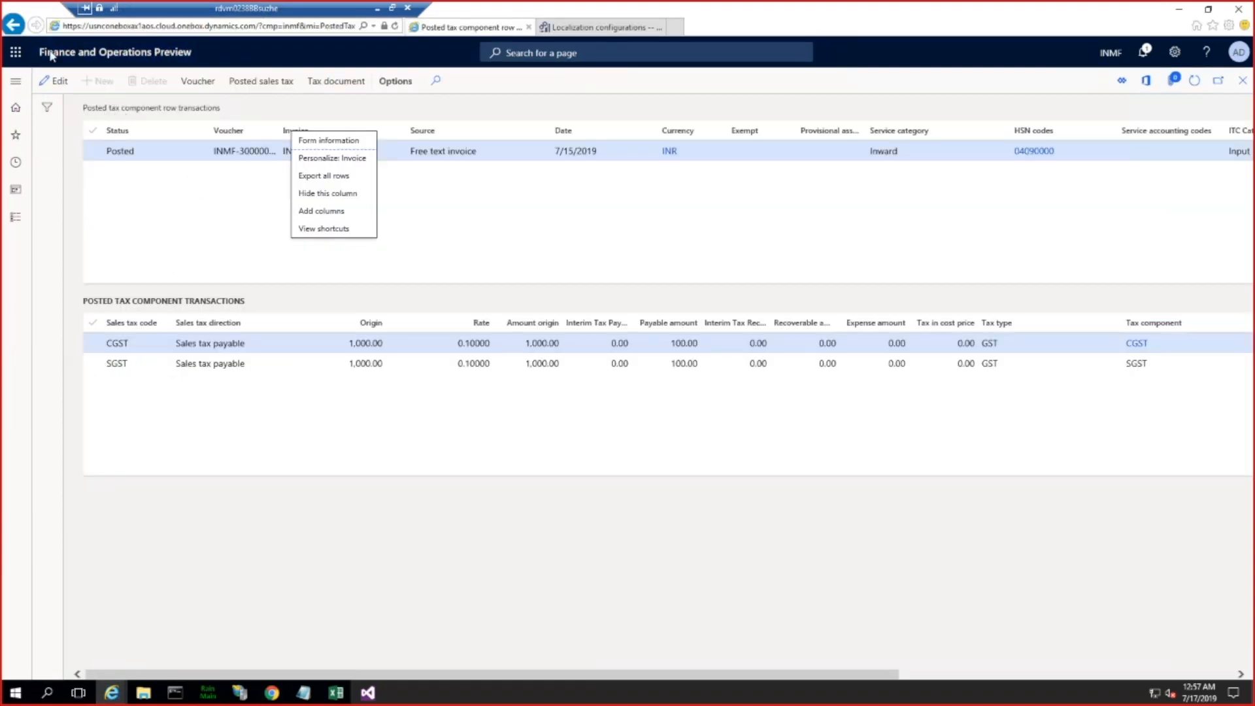
left_click(19, 89)
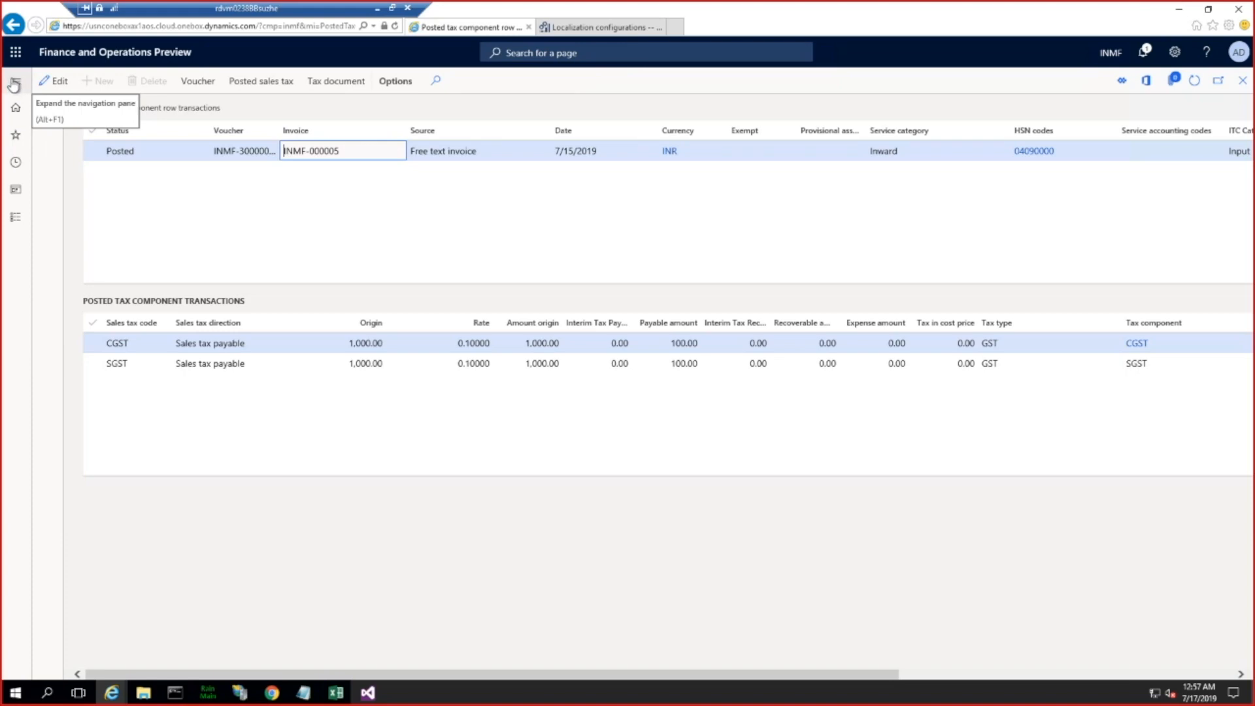
left_click(14, 84)
left_click(14, 84)
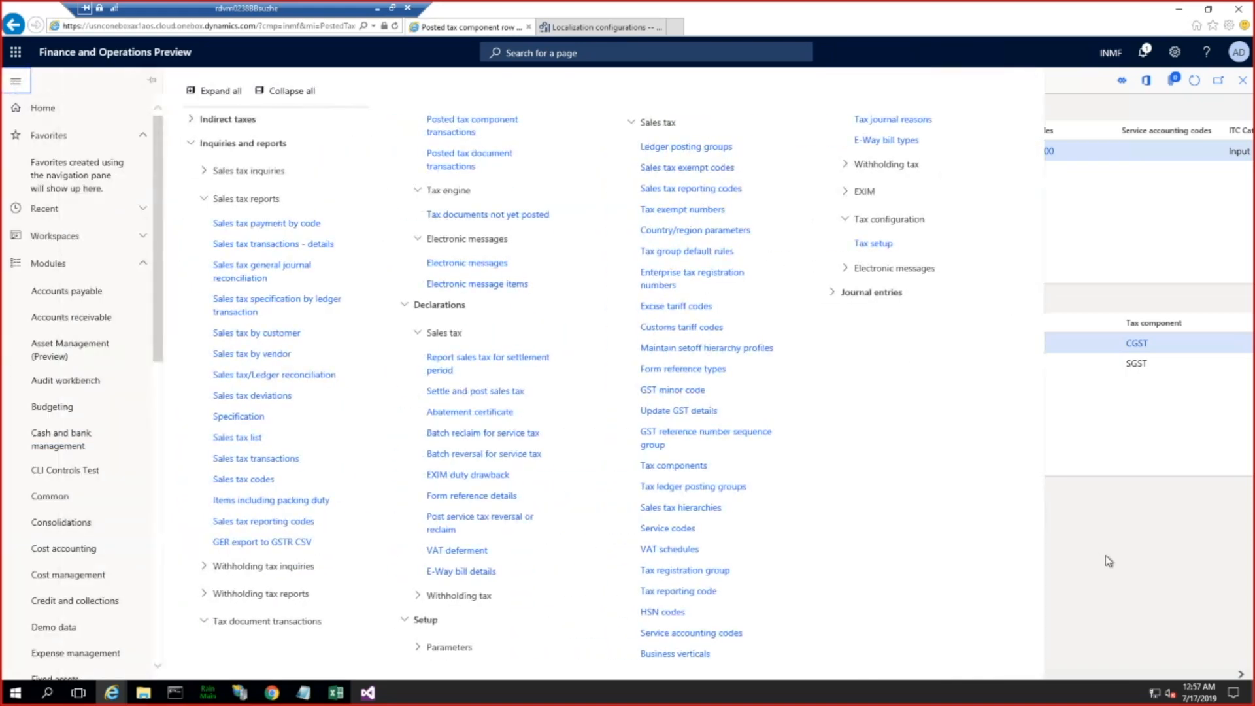
left_click(312, 176)
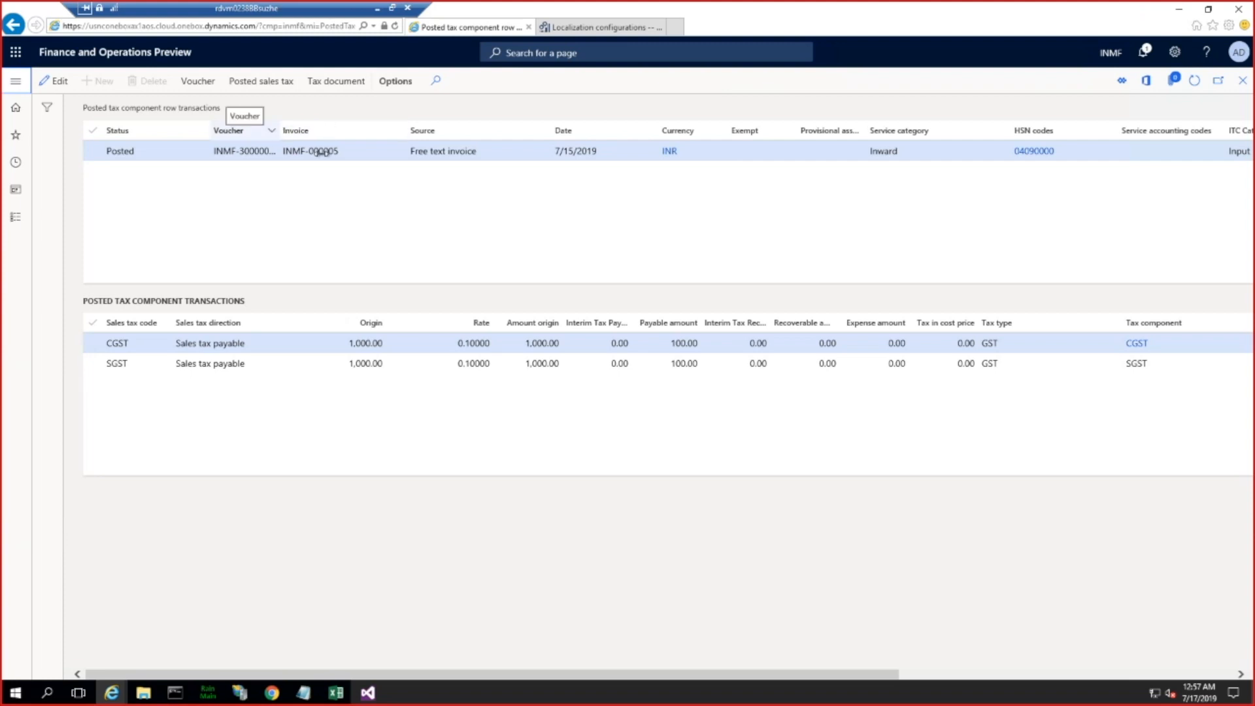
left_click(366, 154)
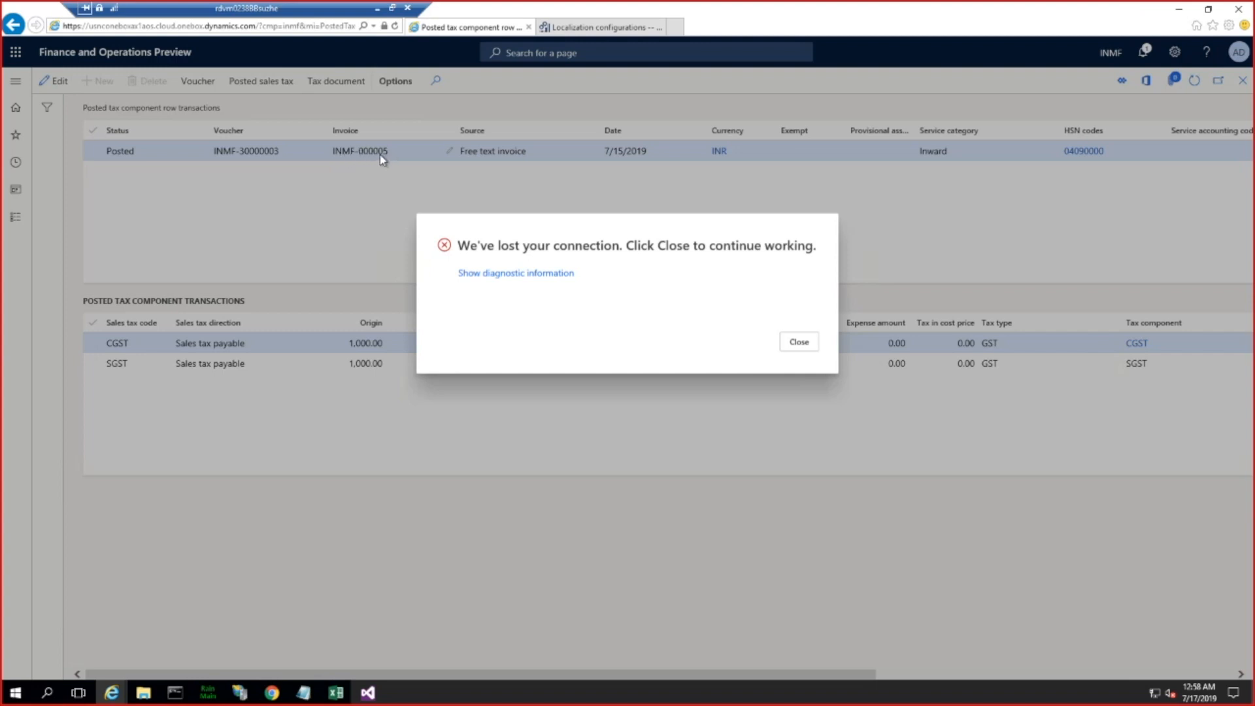
left_click(334, 694)
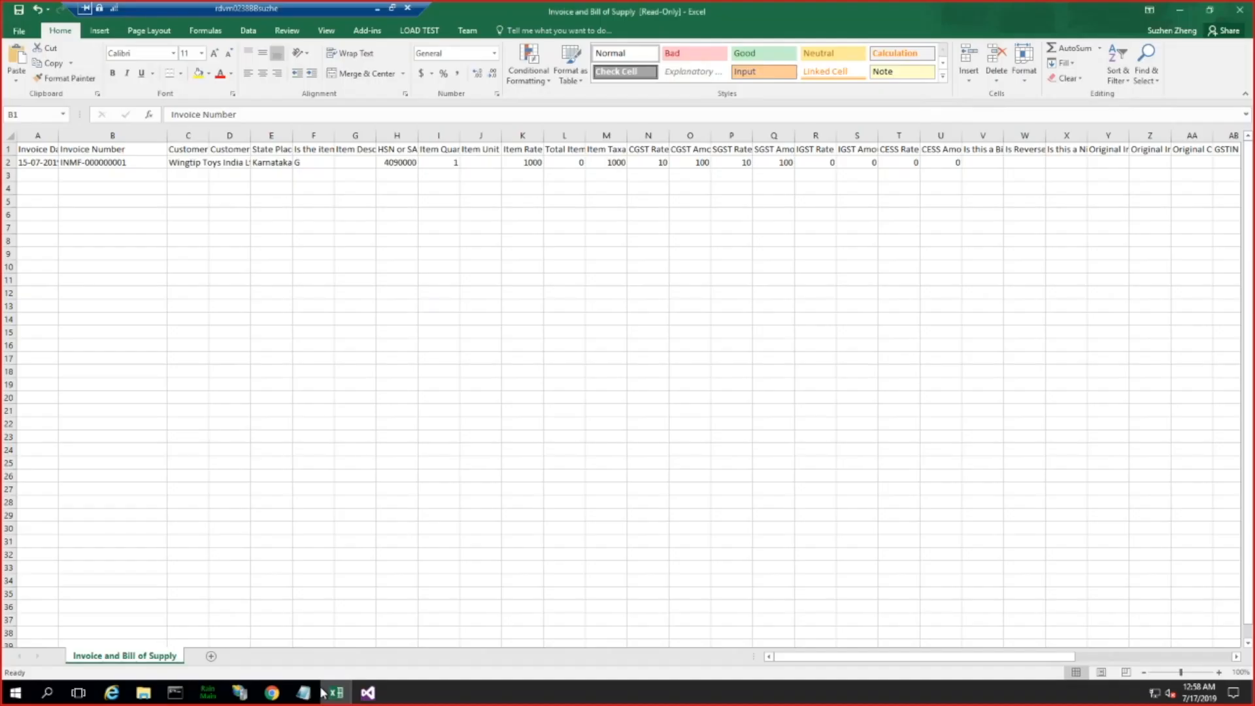
left_click(105, 162)
key("alt+Tab")
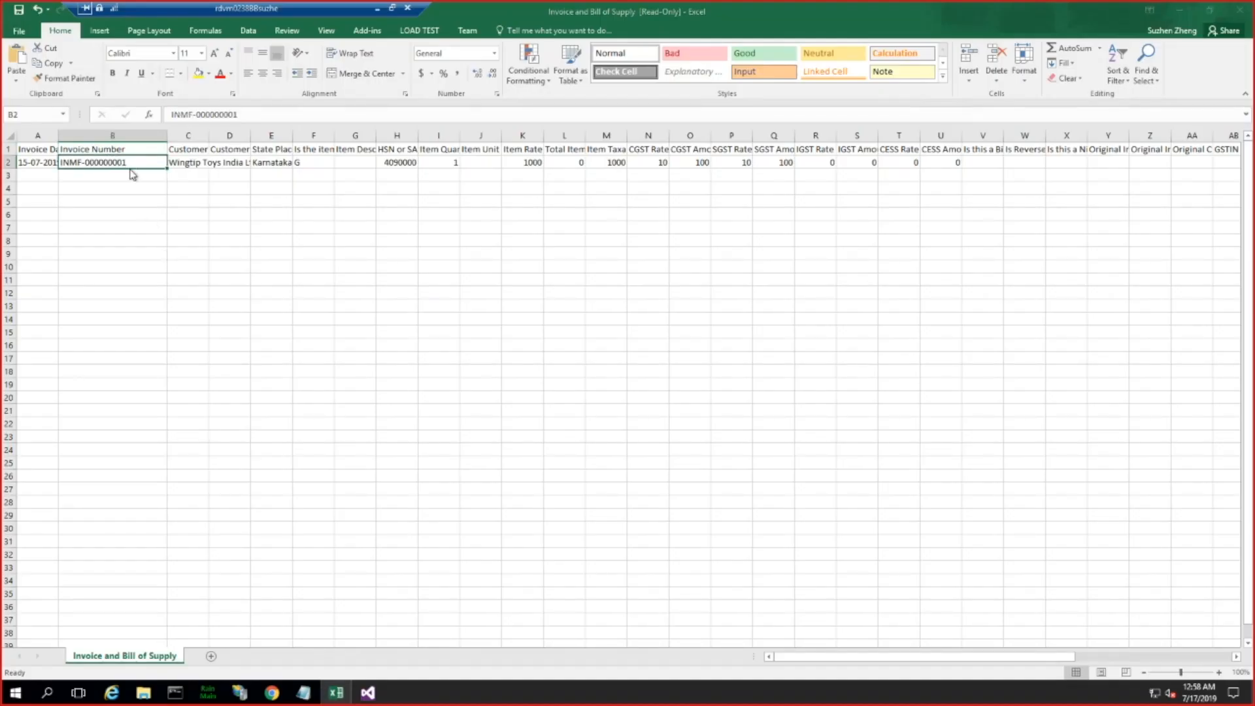
Step: Dismiss the lost-connection message, cancel the inquiry query, and open the configurations of the GST tax setup in the Tax module
left_click(800, 347)
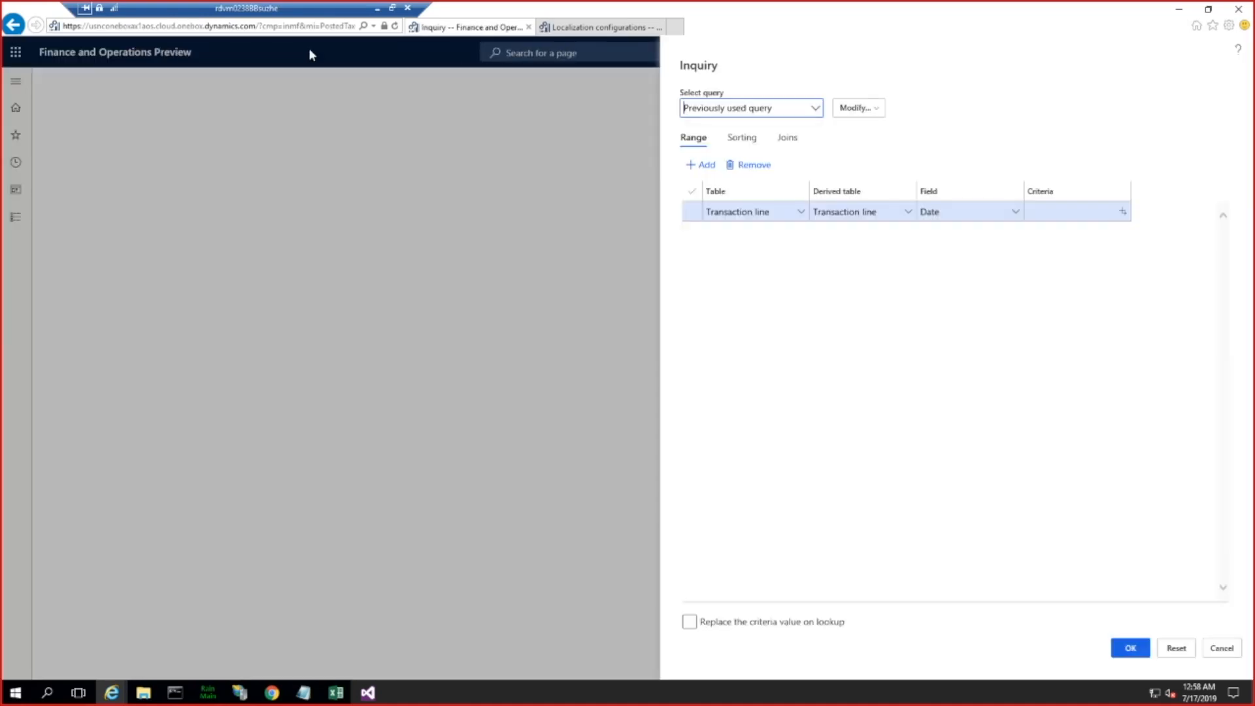
left_click(1225, 648)
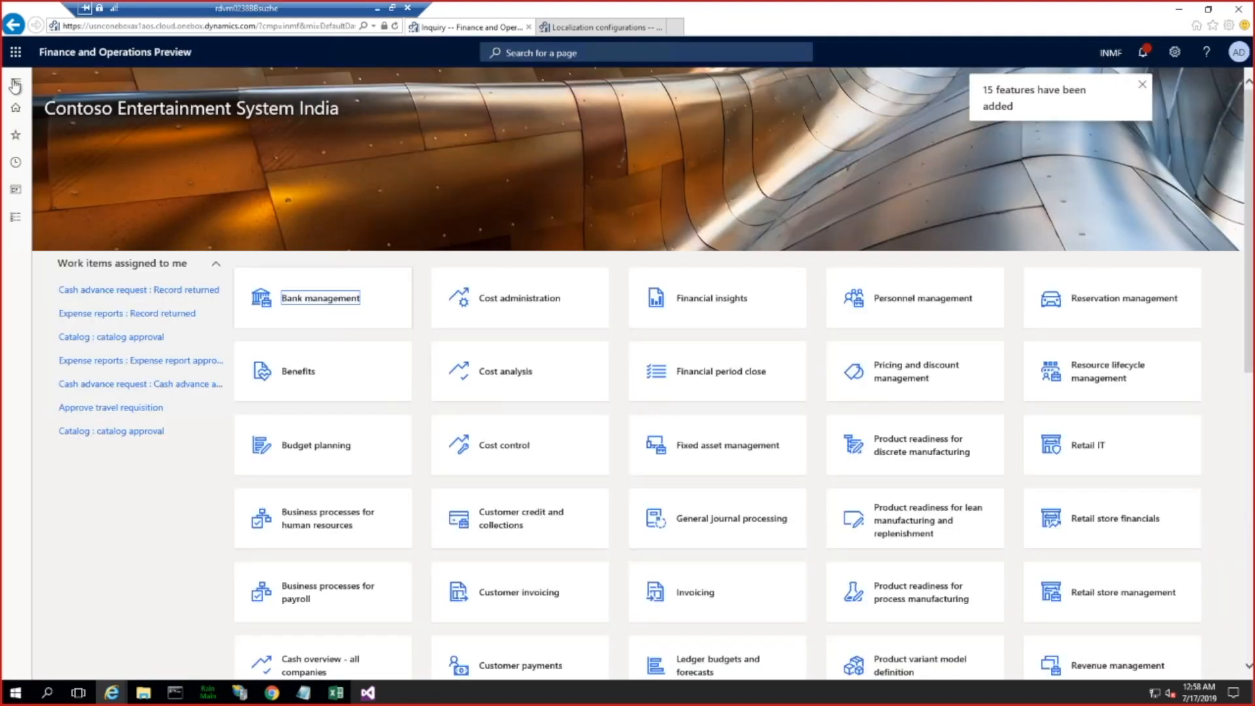
left_click(16, 85)
scroll(92, 255, "down", 10)
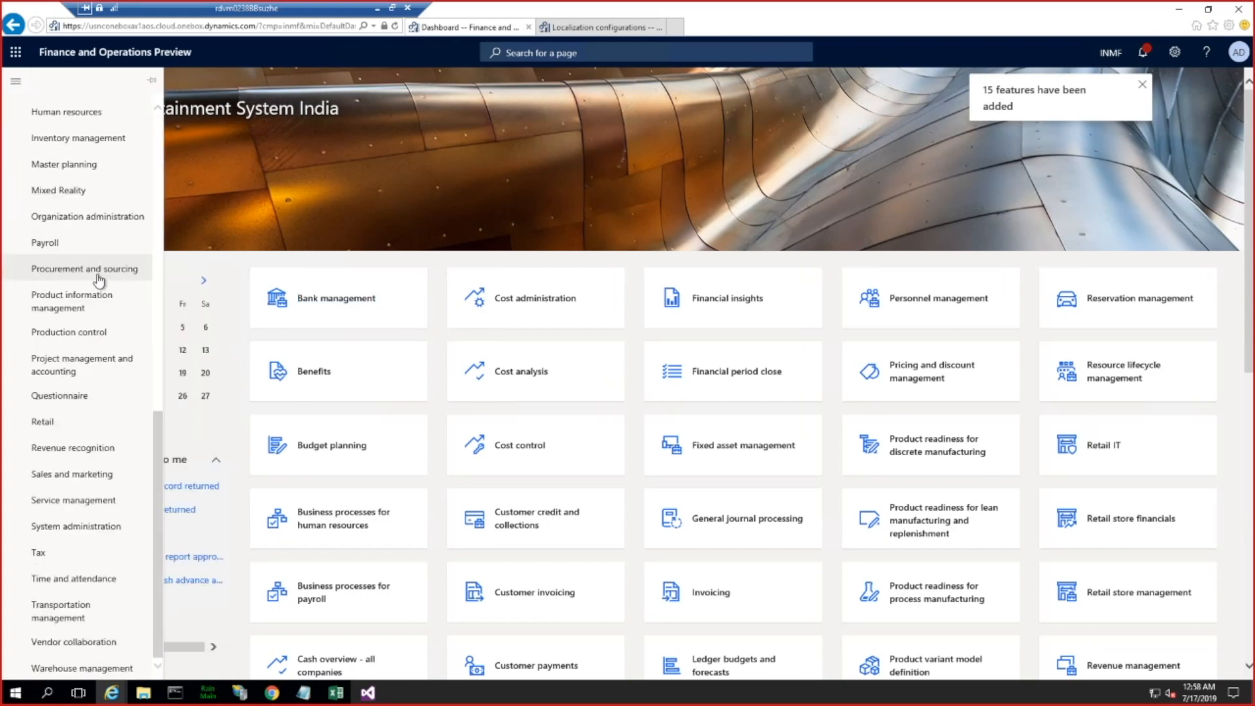
left_click(39, 554)
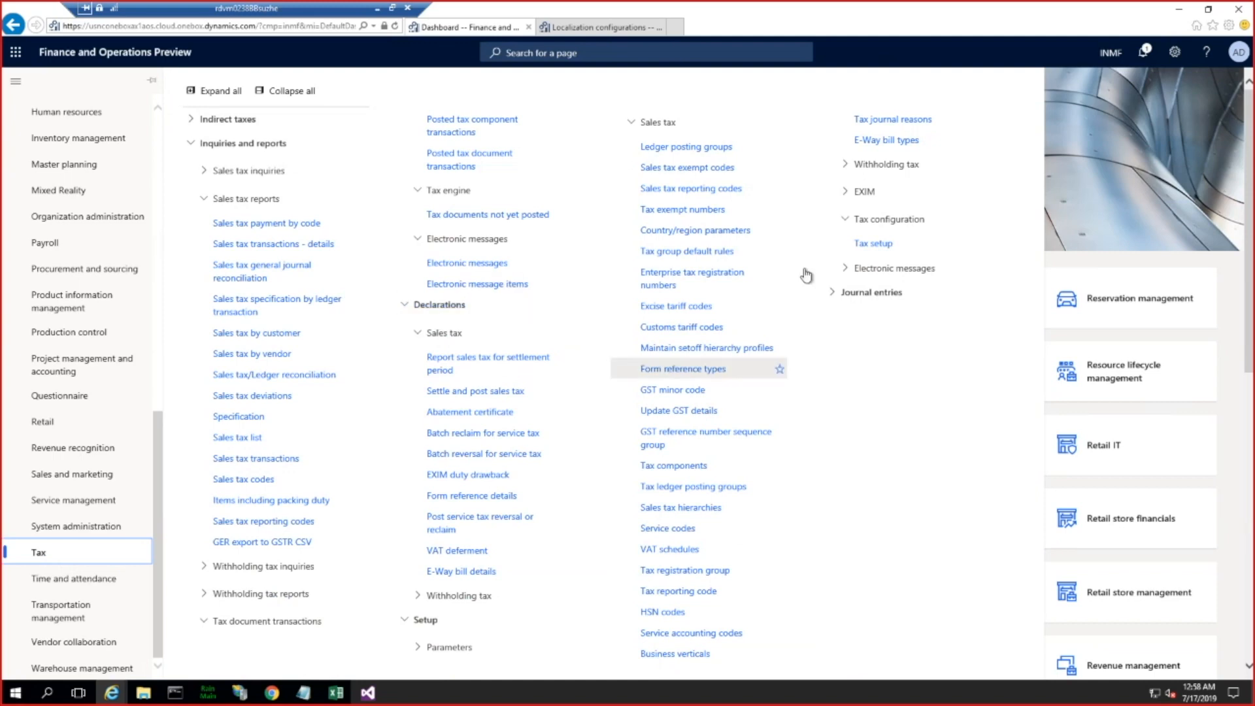
left_click(874, 243)
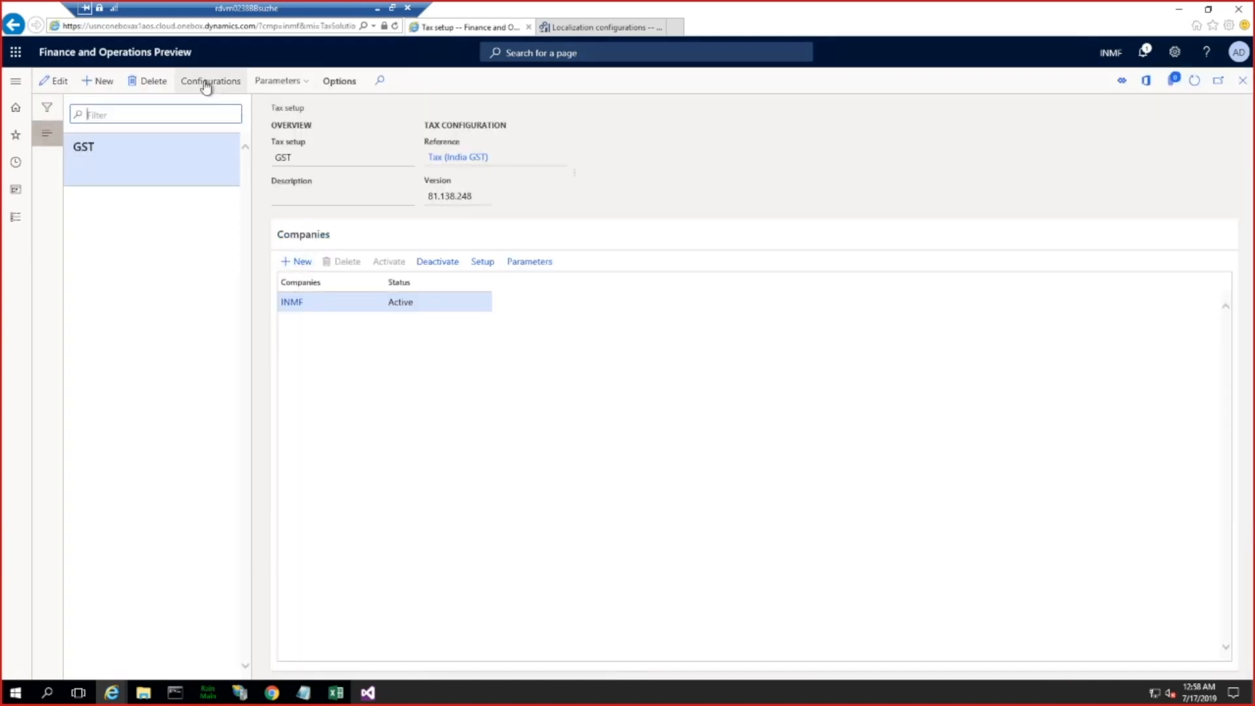
left_click(205, 83)
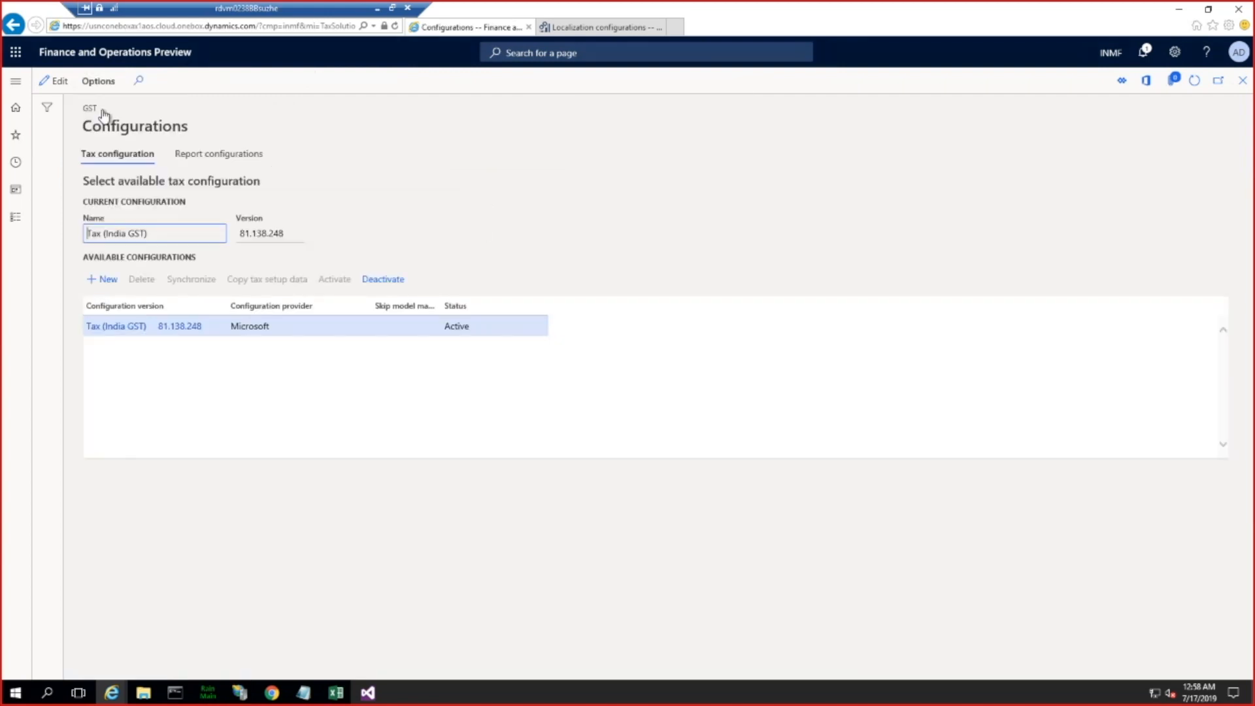
Step: Make the report configurations editable and select GSTR-1 CSG invoiceEx for use
left_click(219, 156)
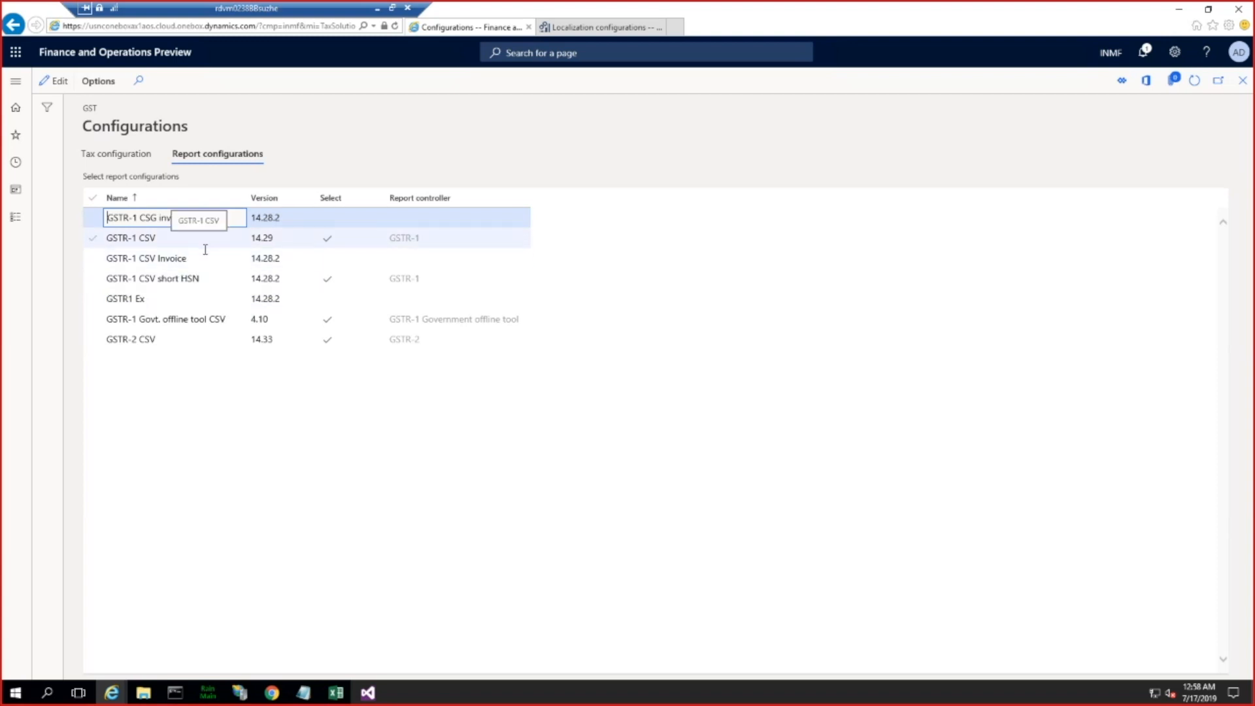
left_click(187, 218)
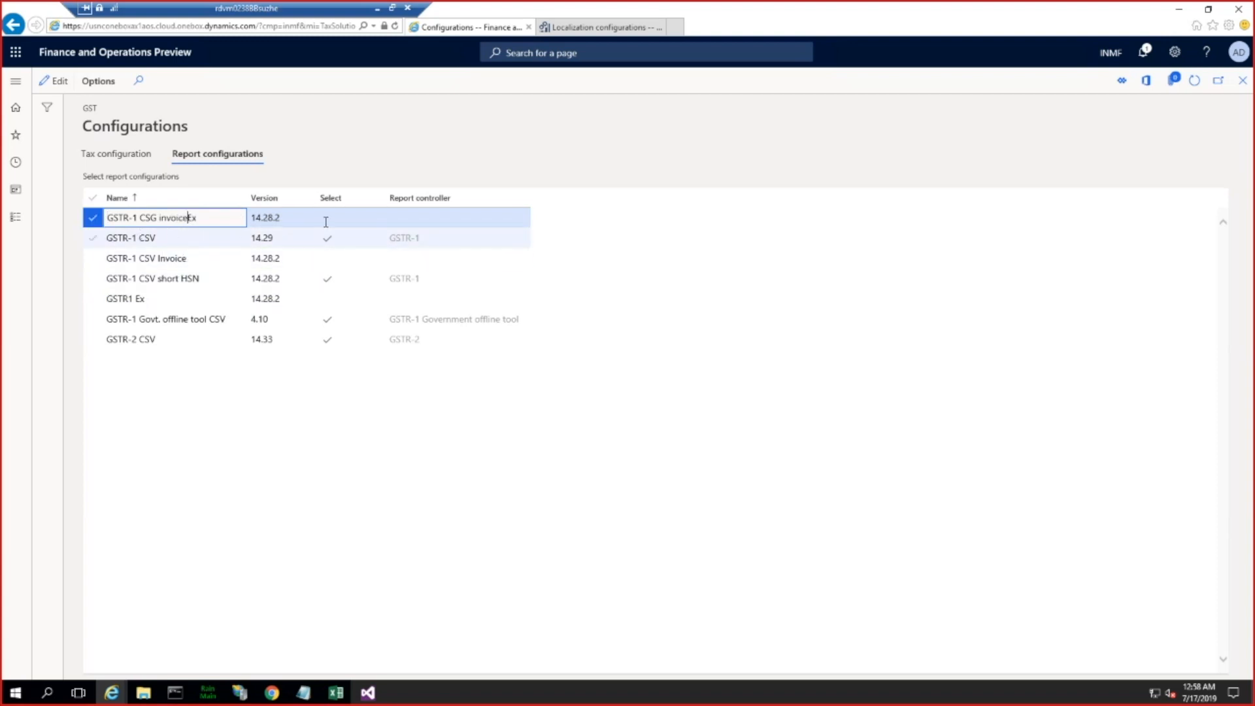
left_click(56, 81)
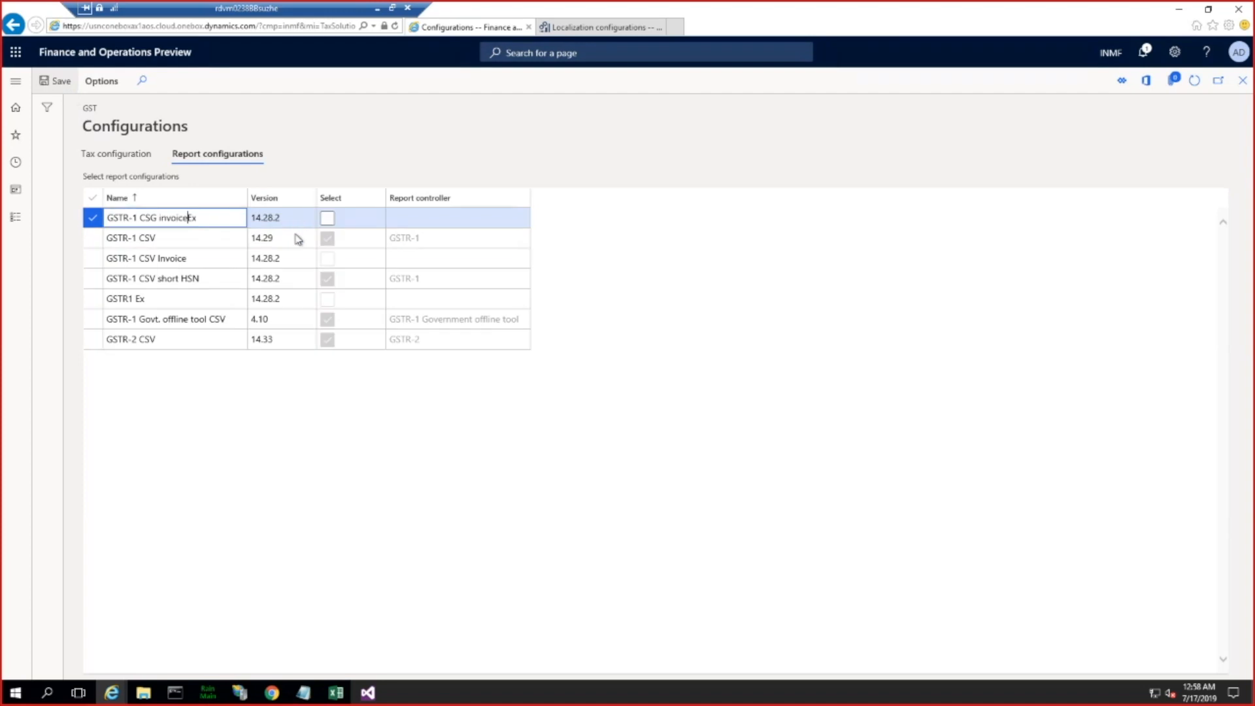
left_click(328, 219)
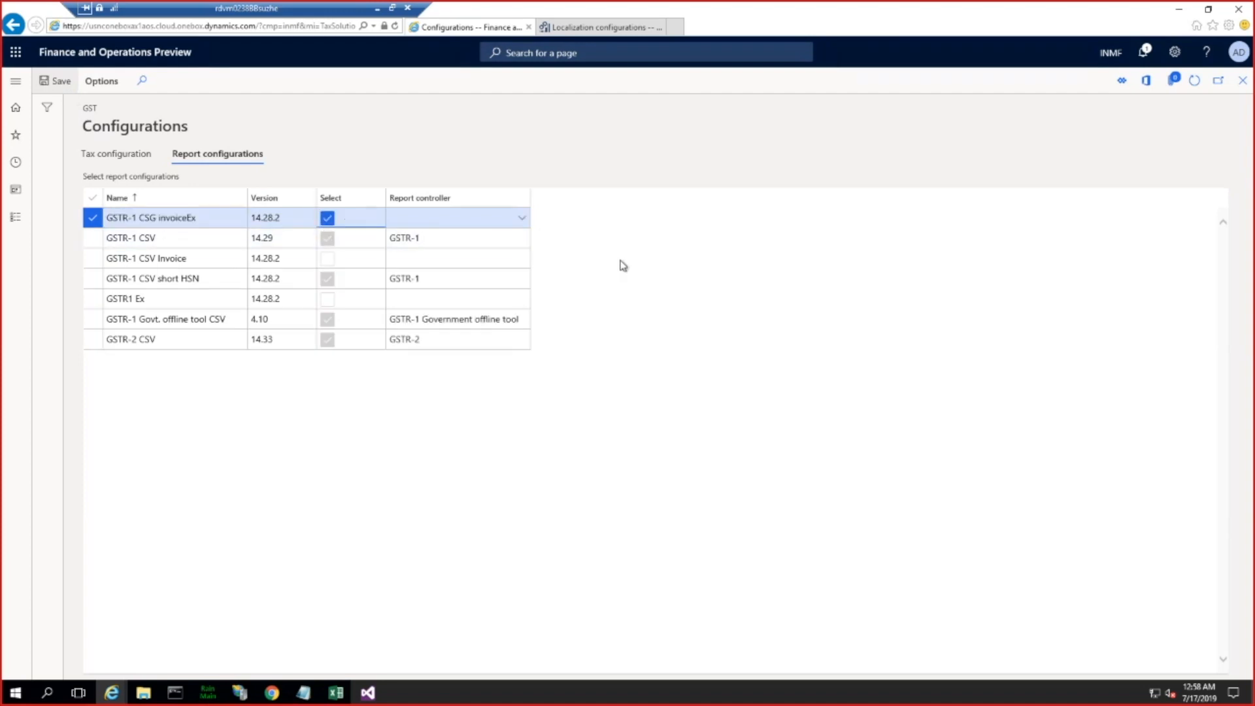
Step: Assign the GSTR-1 report controller to the GSTR-1 CSG invoiceEx configuration and save the report configurations
left_click(431, 218)
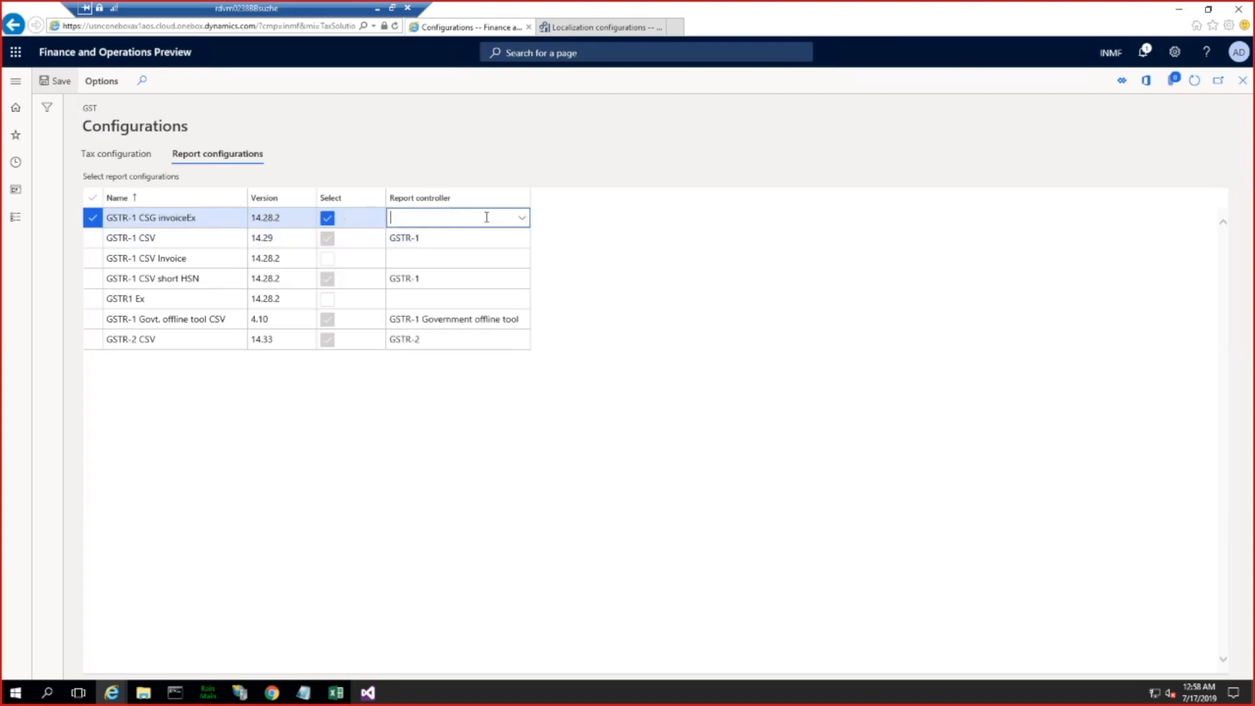
left_click(522, 219)
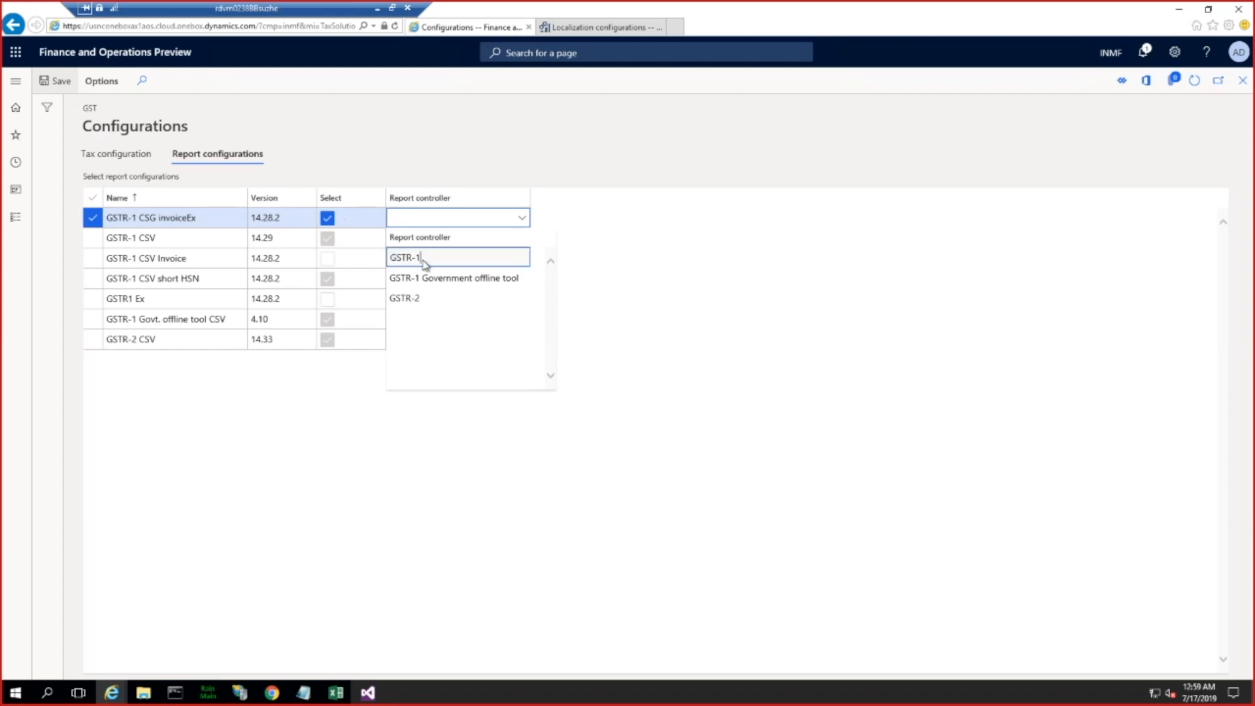
left_click(426, 259)
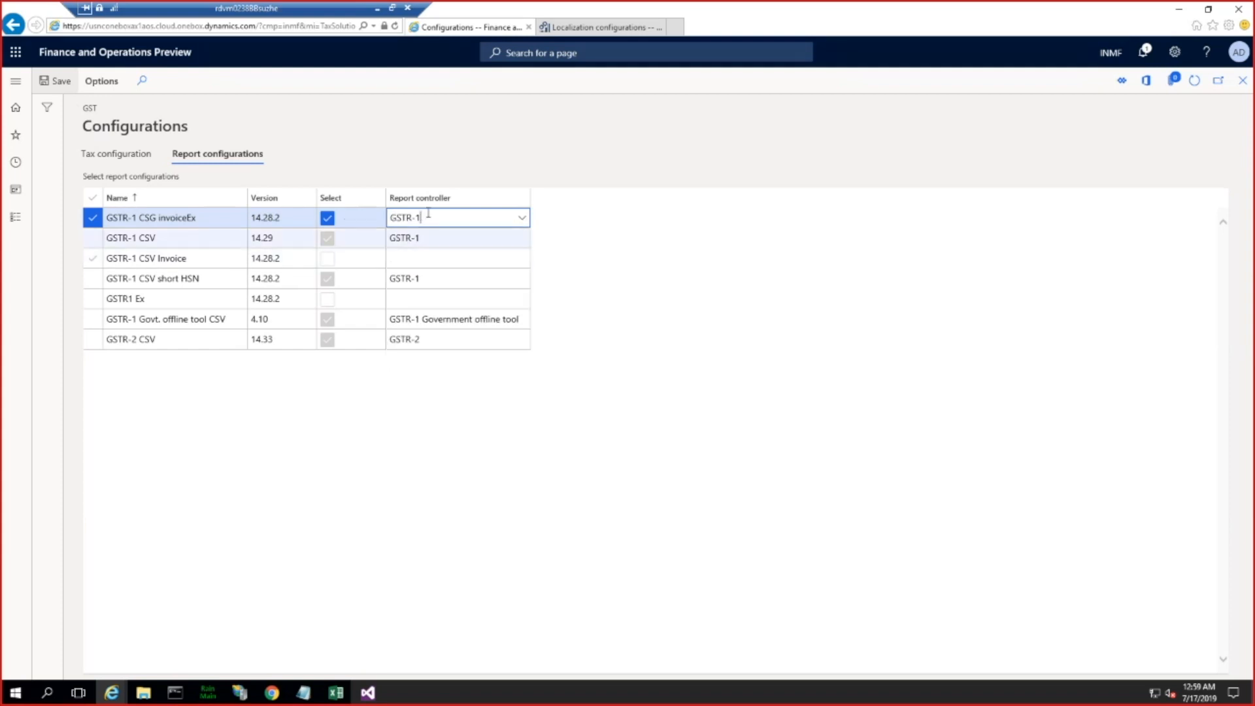
left_click(60, 83)
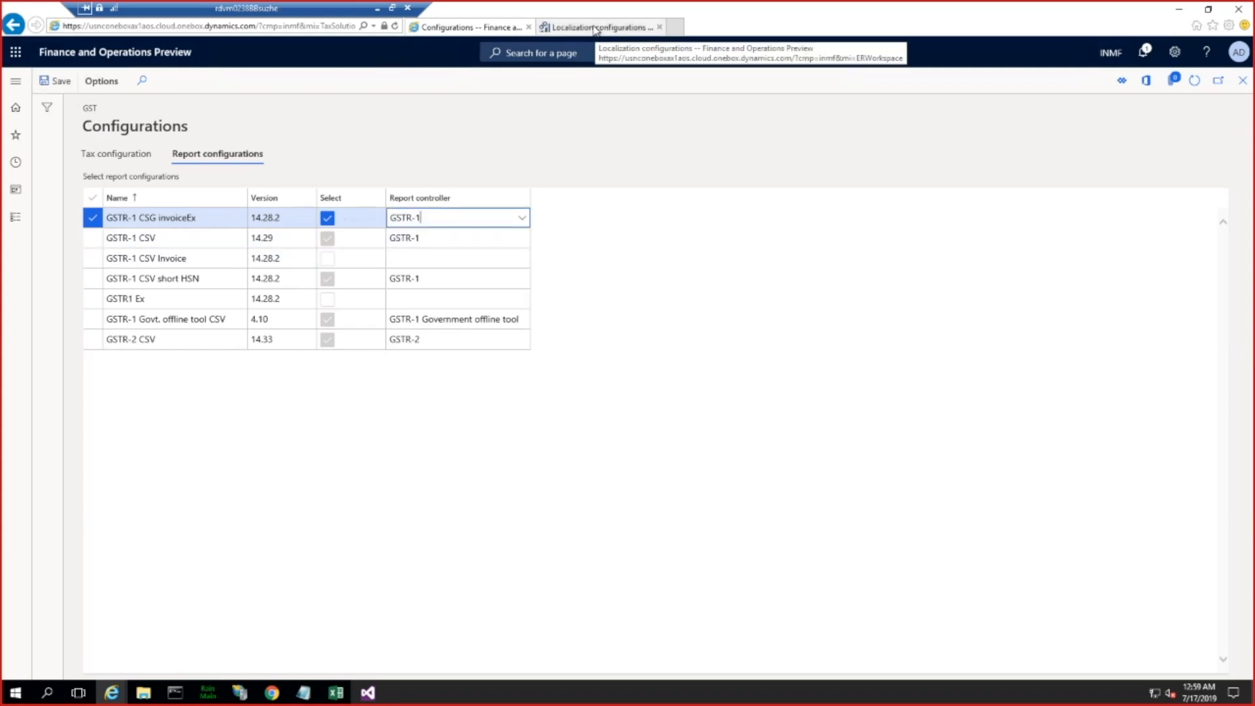
Step: Open the GER export to GSTR CSV report from the sales tax reports in the Tax module
left_click(20, 82)
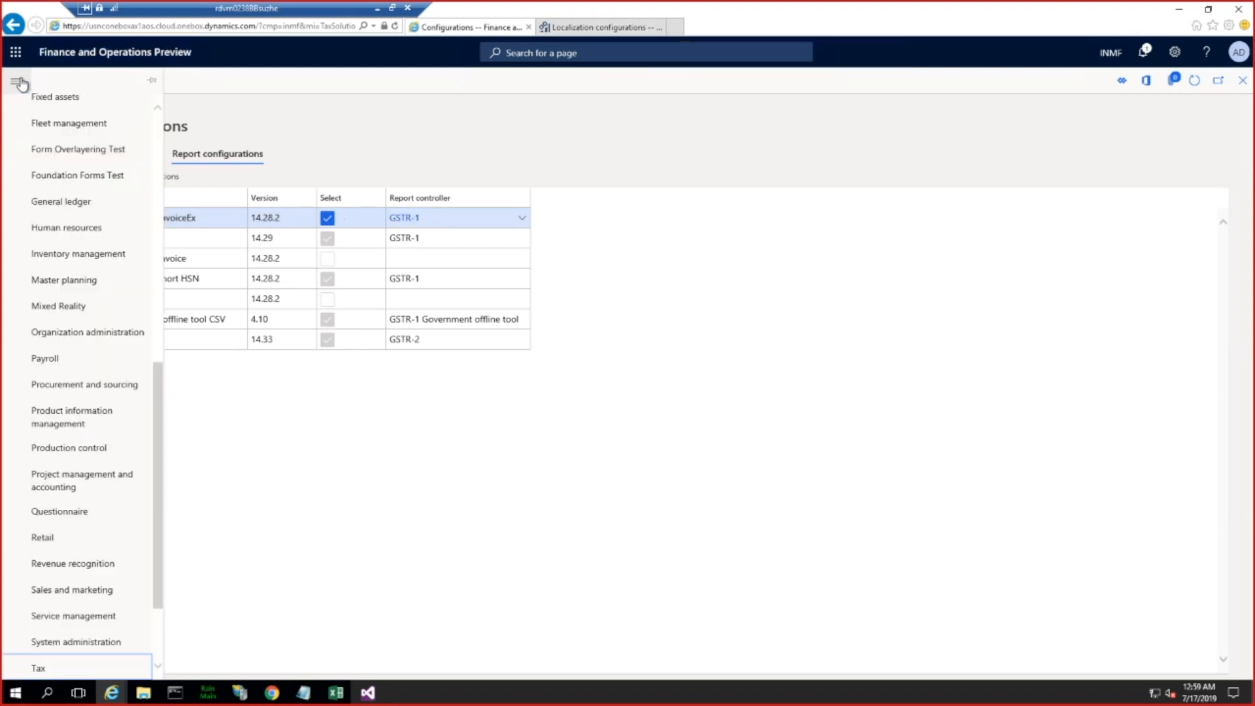
scroll(98, 542, "down", 3)
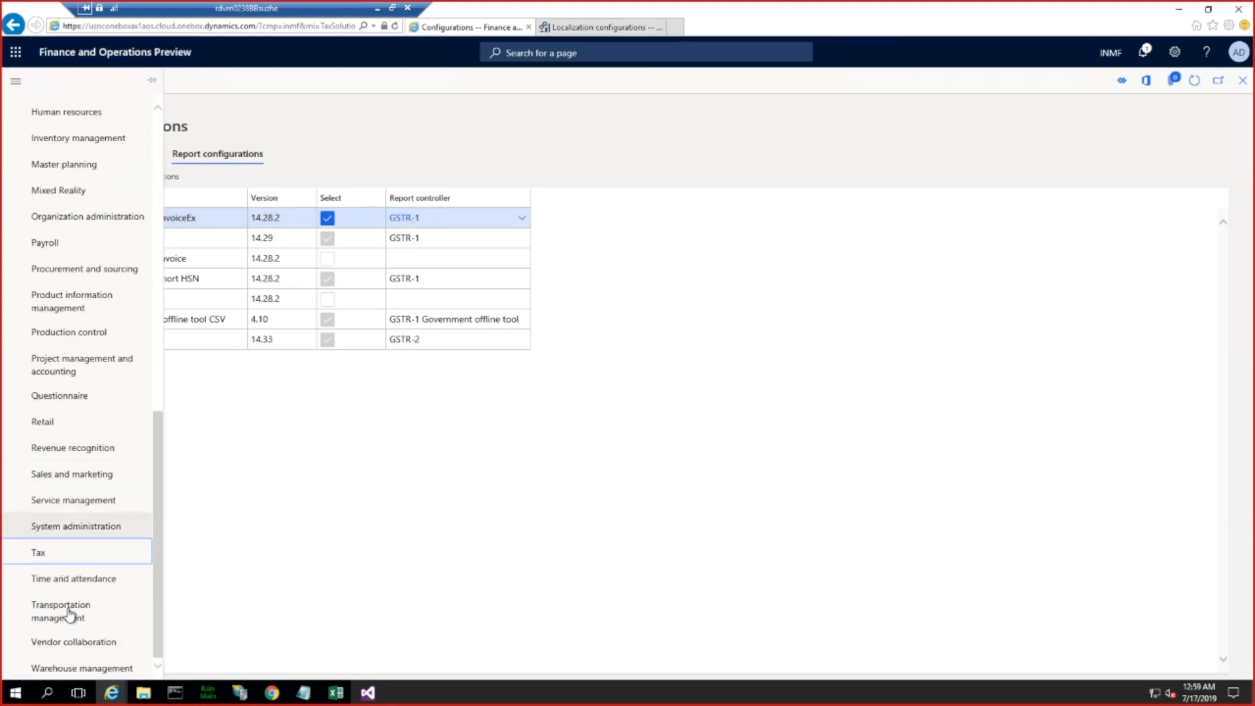
left_click(41, 553)
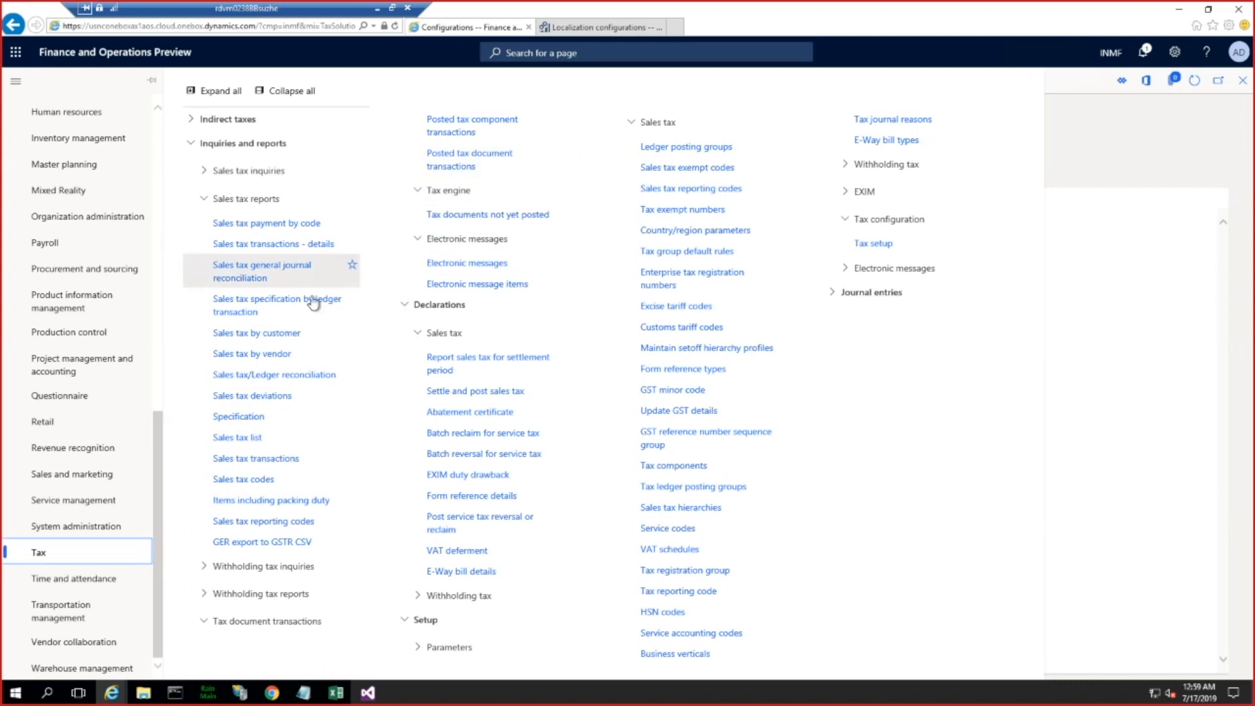
left_click(302, 543)
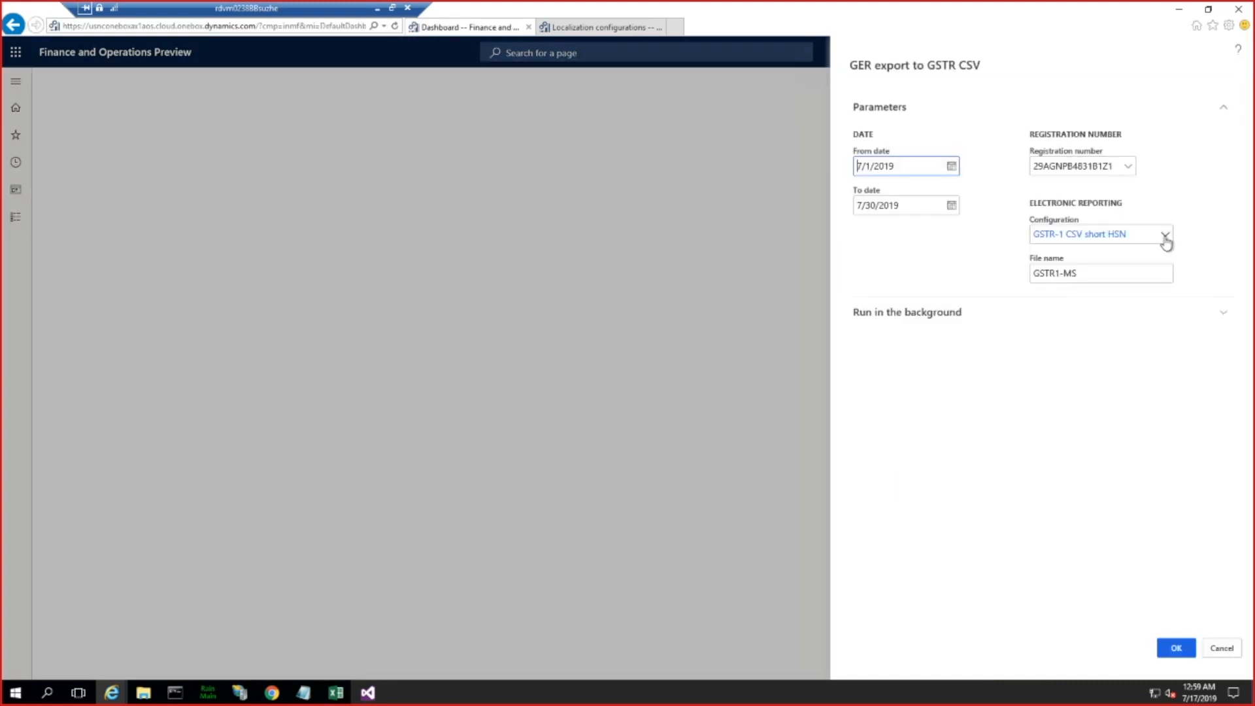
Step: Run the export with the GSTR-1 CSG invoiceEx configuration and the file name GSTR1-invoice
left_click(1165, 235)
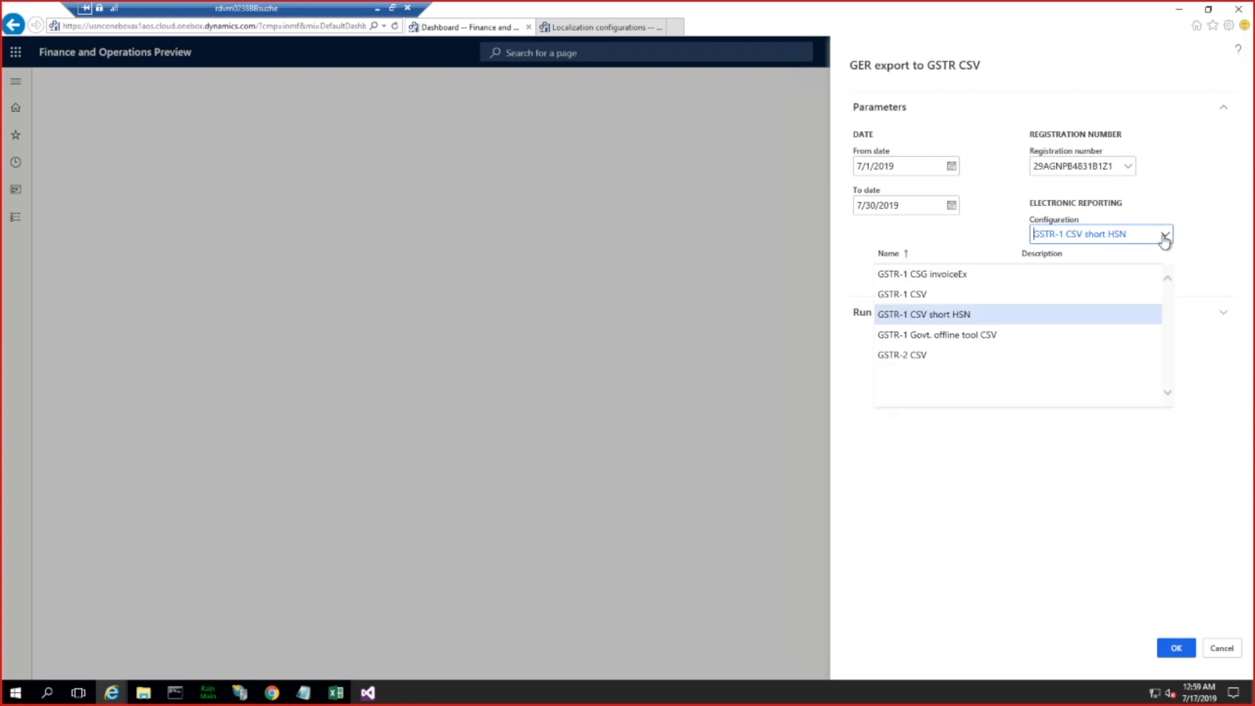
left_click(941, 273)
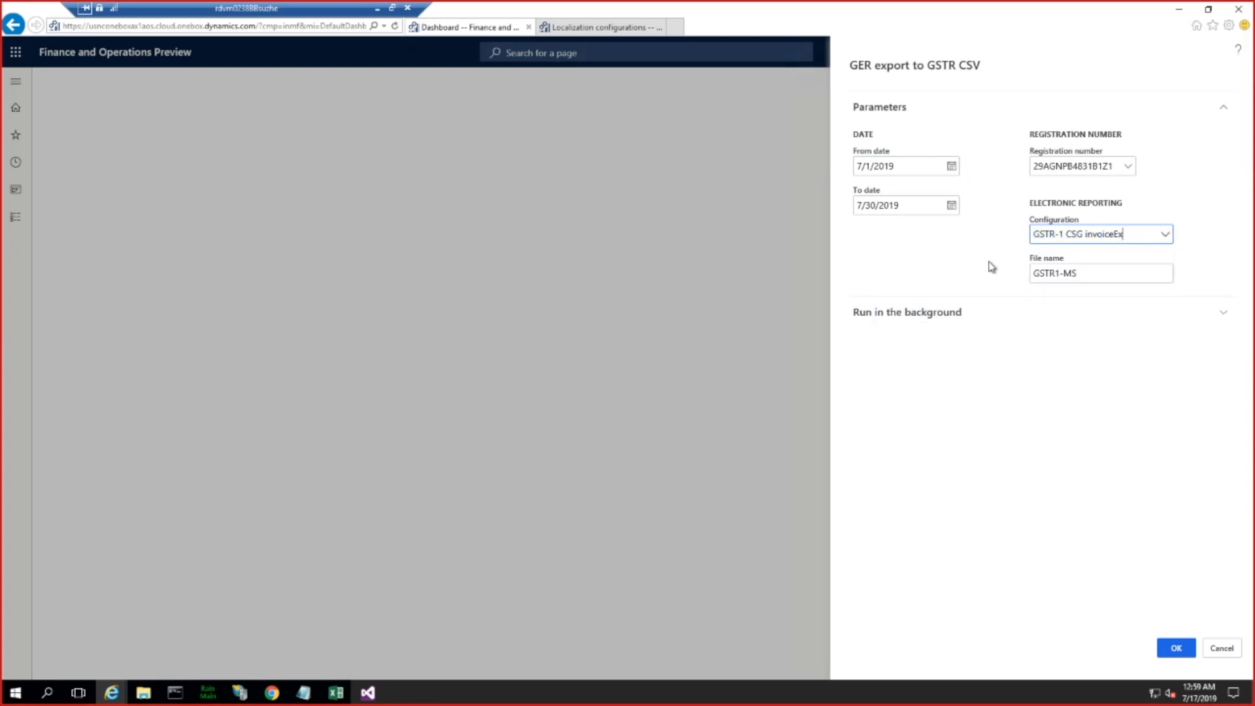
left_click(1085, 273)
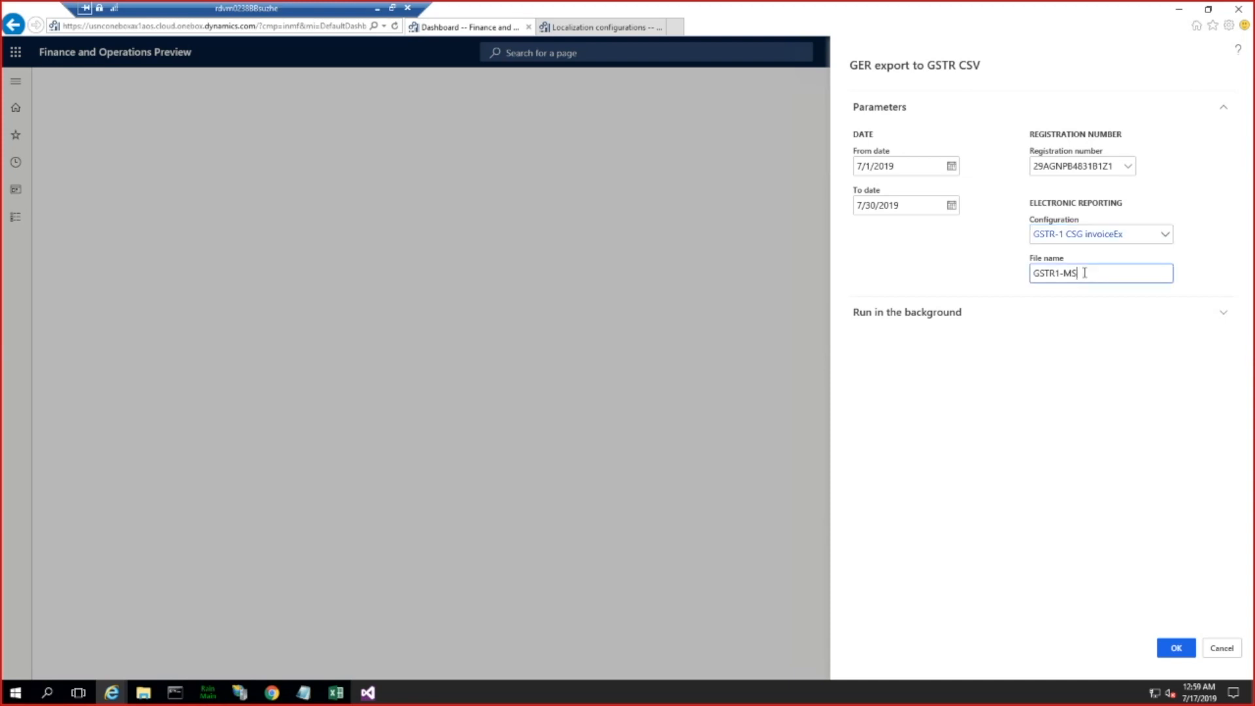
type("invoice")
left_click(1176, 647)
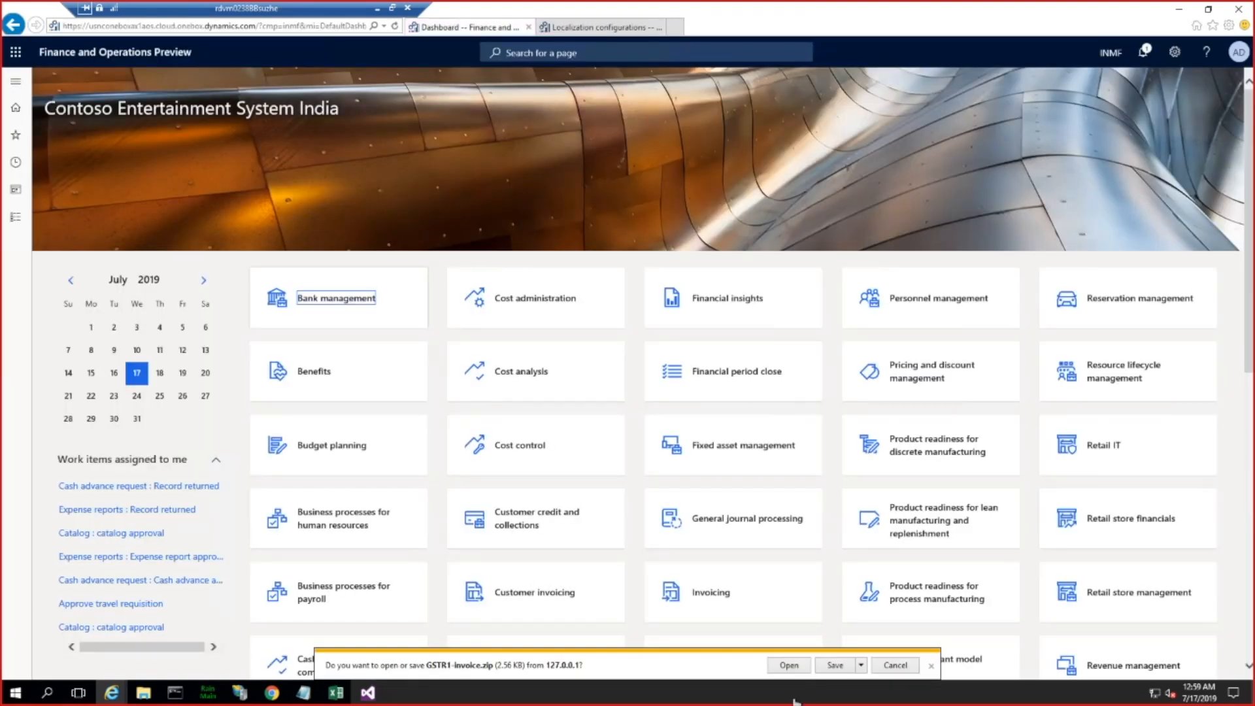
Step: Save GSTR1-invoice.zip and extract it to the GSTR1-invoice folder in Downloads, showing the extracted files
left_click(836, 666)
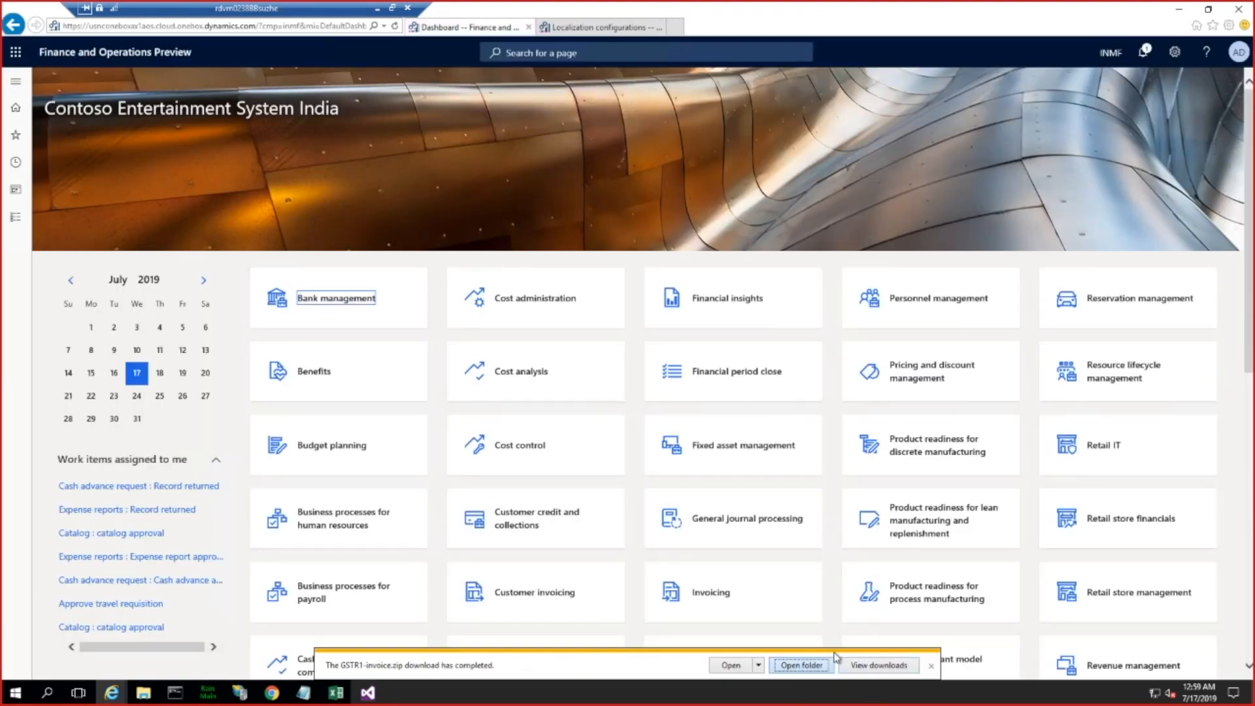
left_click(824, 665)
right_click(425, 390)
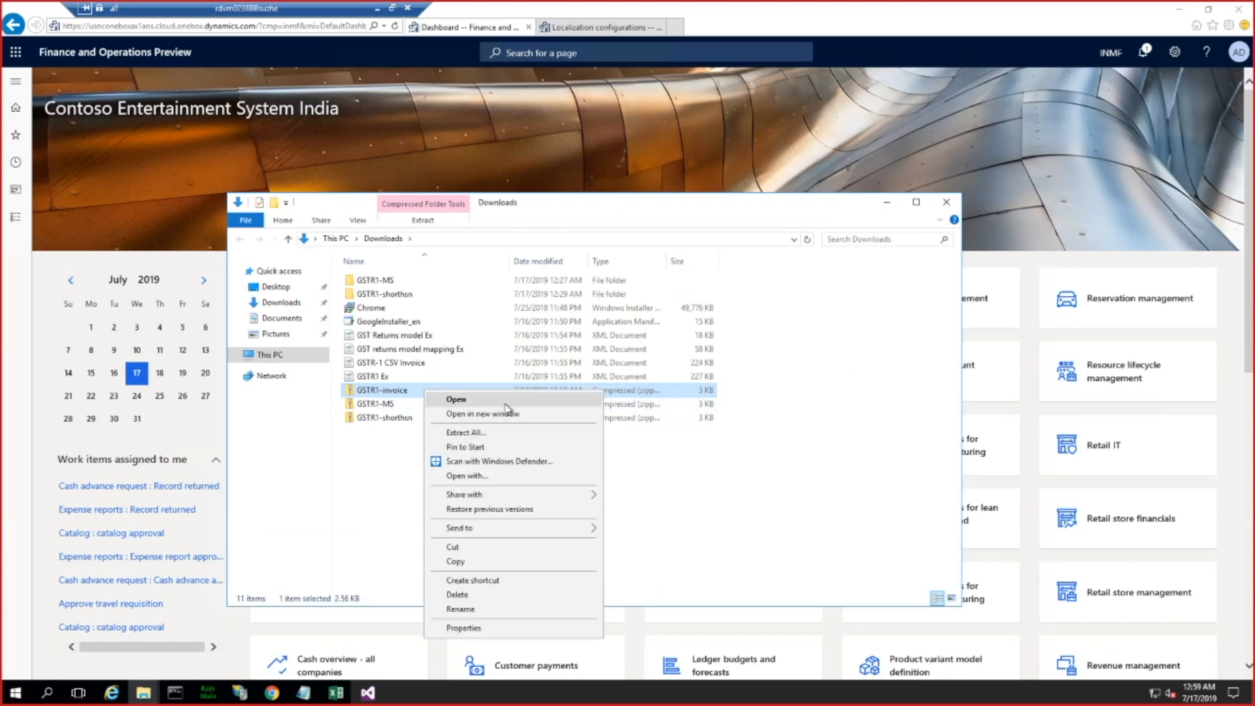
left_click(482, 433)
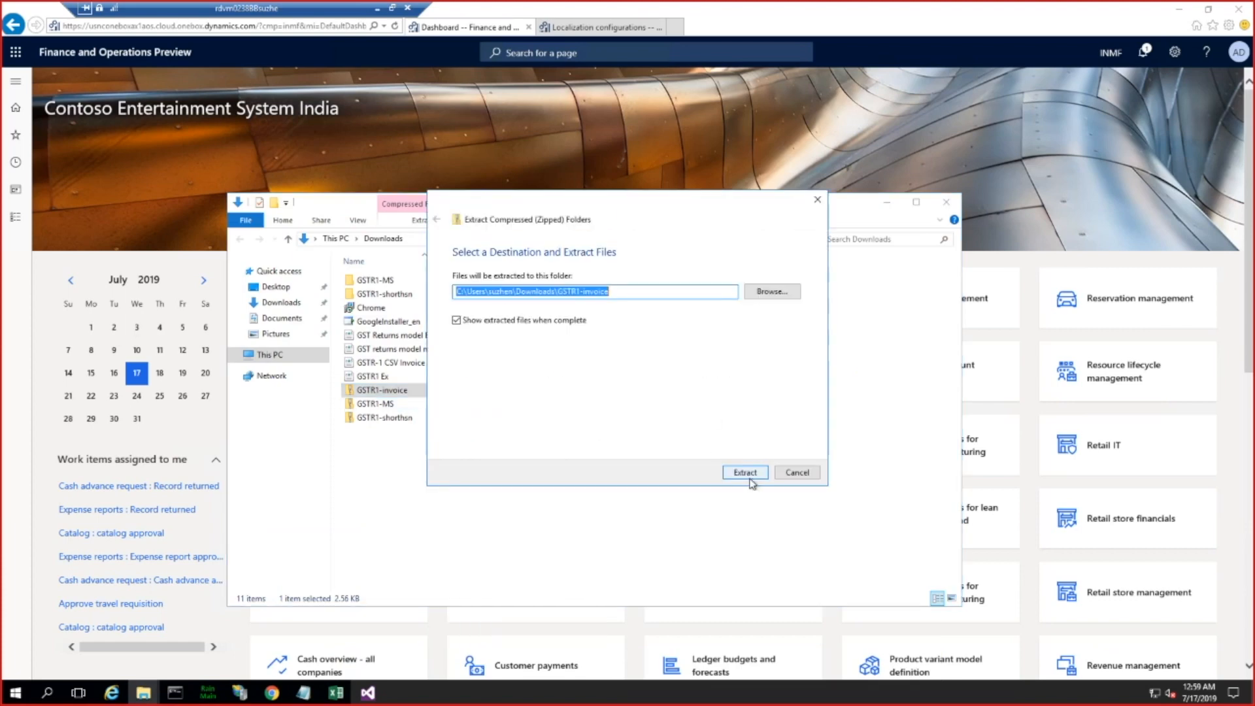
left_click(748, 476)
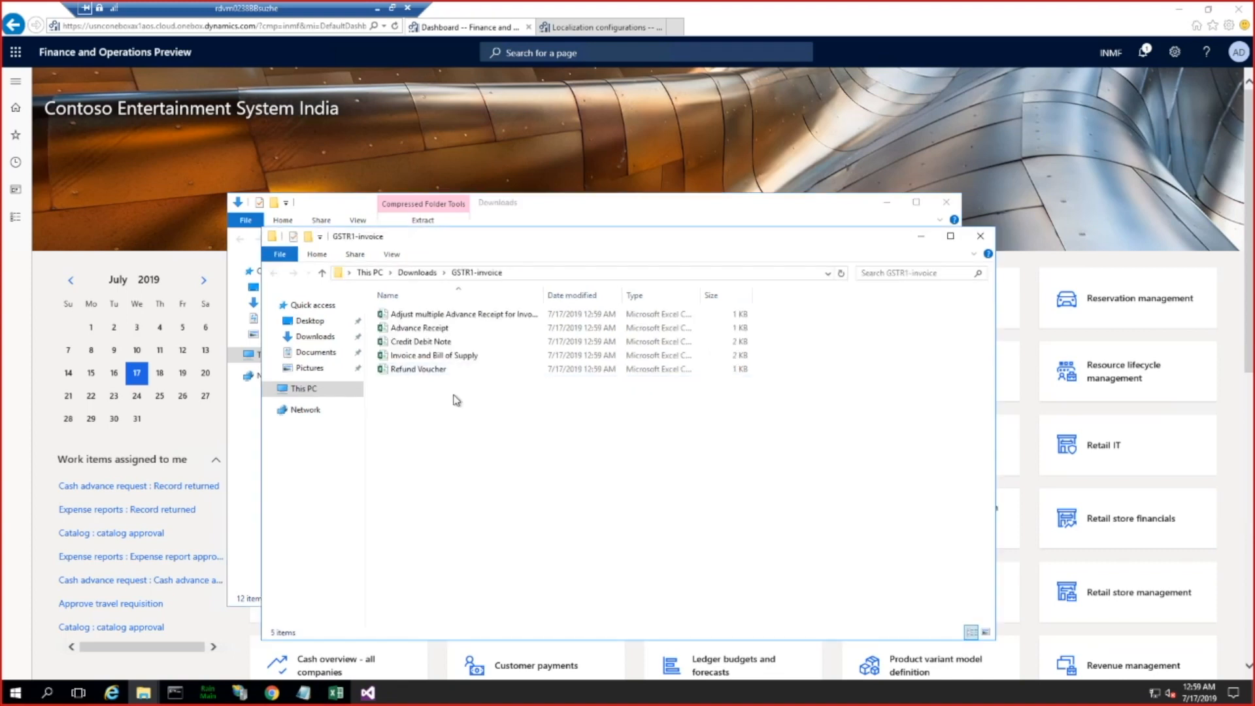
Step: Close the older Invoice and Bill of Supply workbook in Excel and open the newly extracted file of the same name
double_click(435, 356)
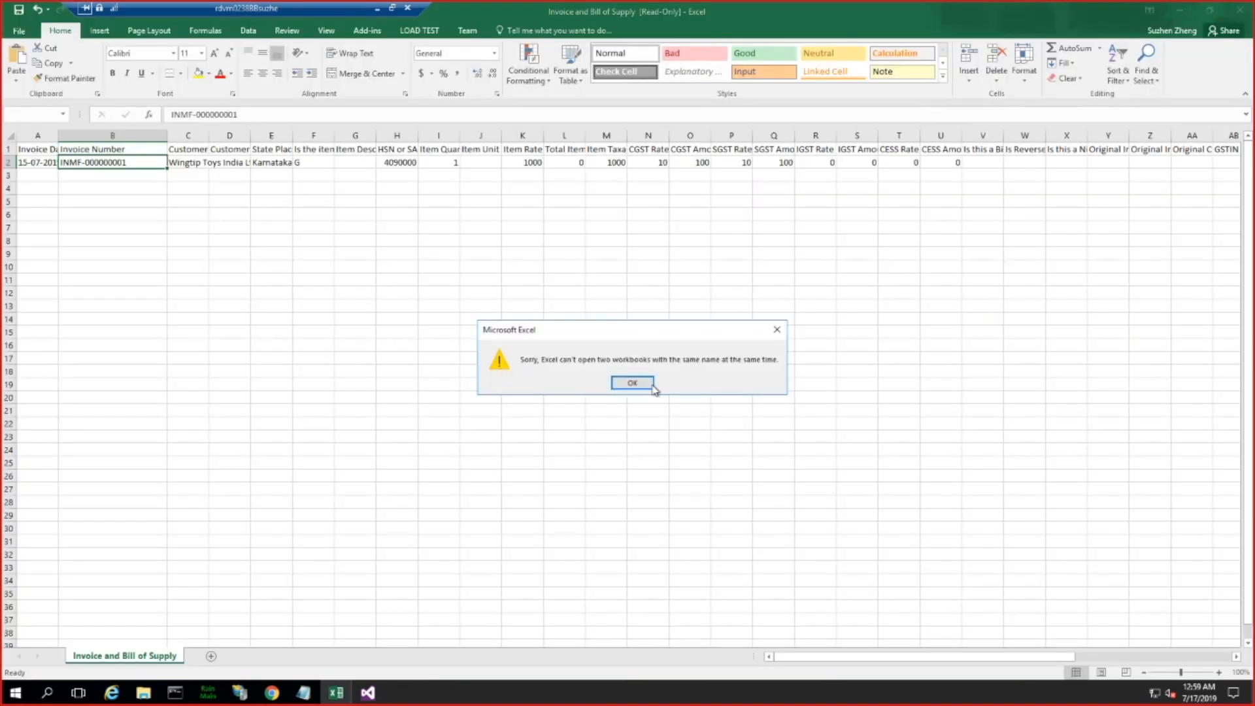
left_click(639, 384)
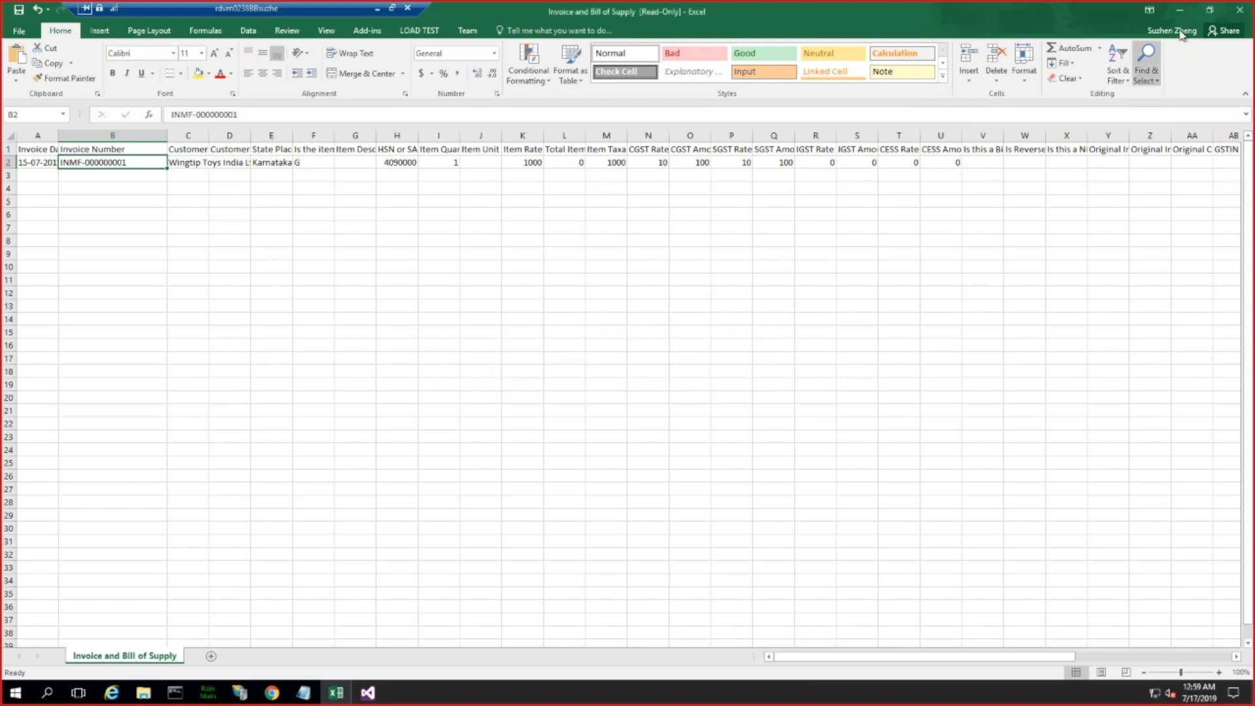
left_click(1240, 11)
left_click(630, 360)
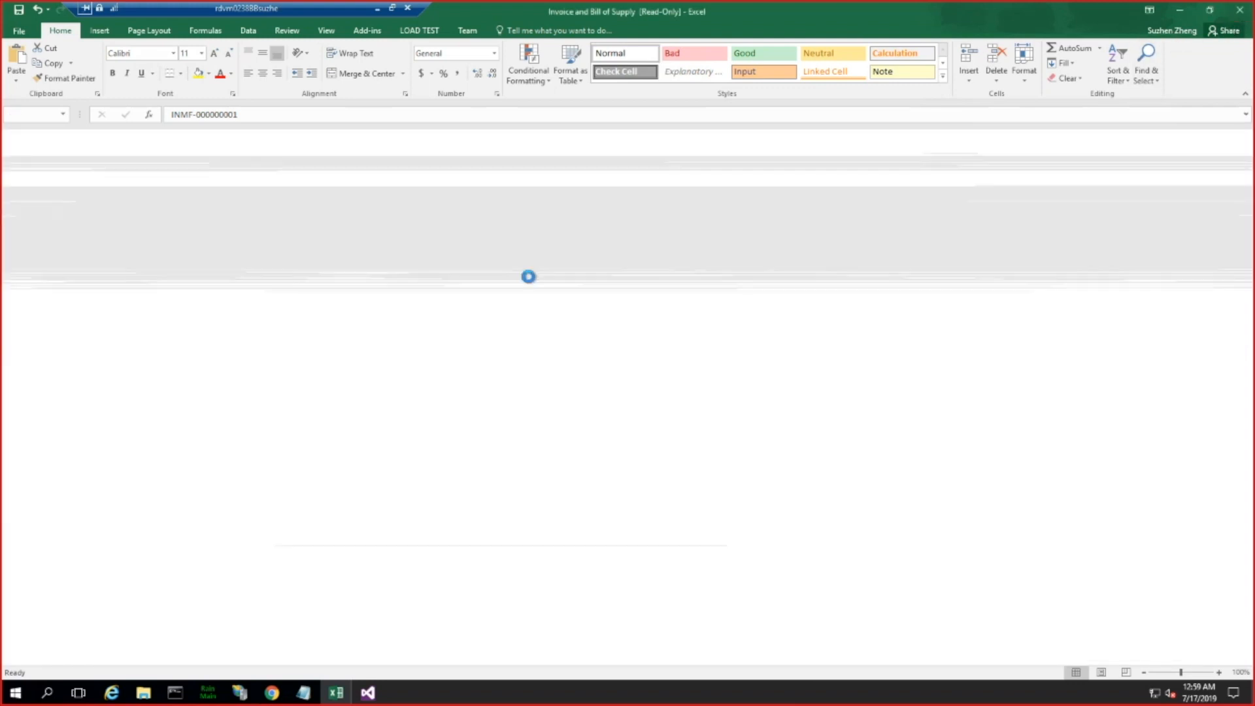
double_click(469, 359)
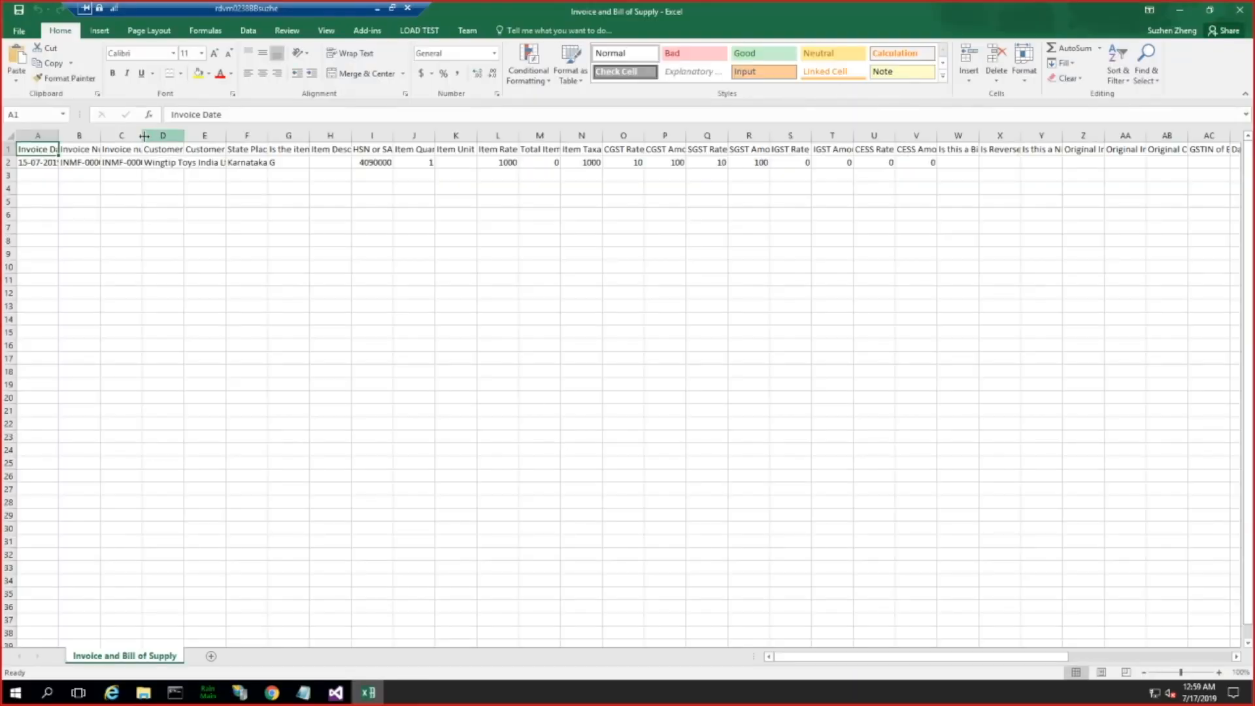
Step: Widen the Invoice Number and Invoice number of AX columns and compare their headers and values in the exported row
left_click_drag(144, 135, 282, 135)
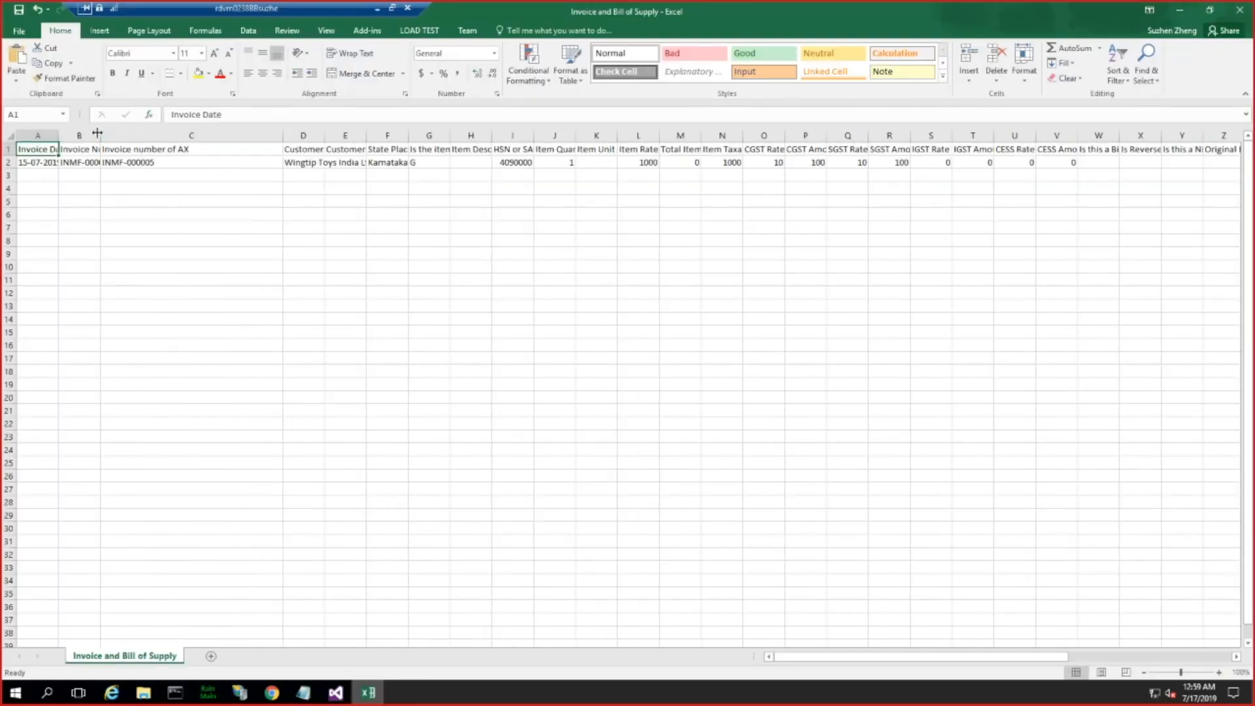
left_click_drag(100, 132, 188, 134)
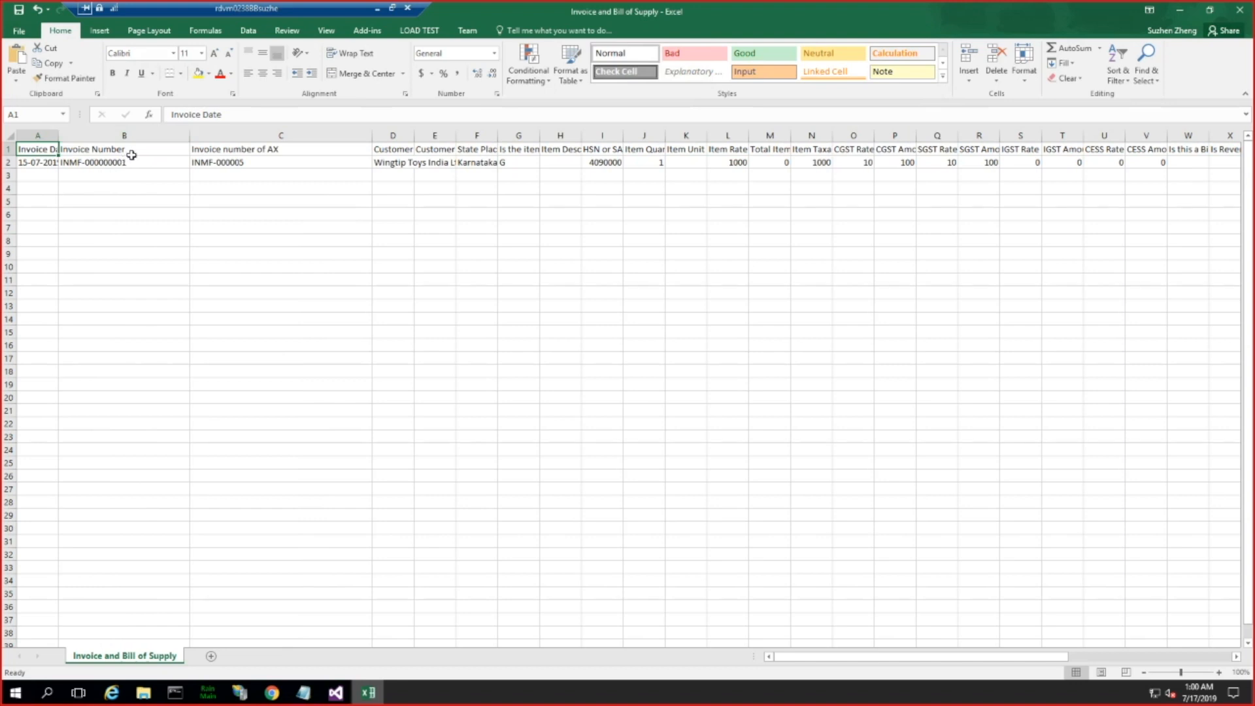
double_click(135, 148)
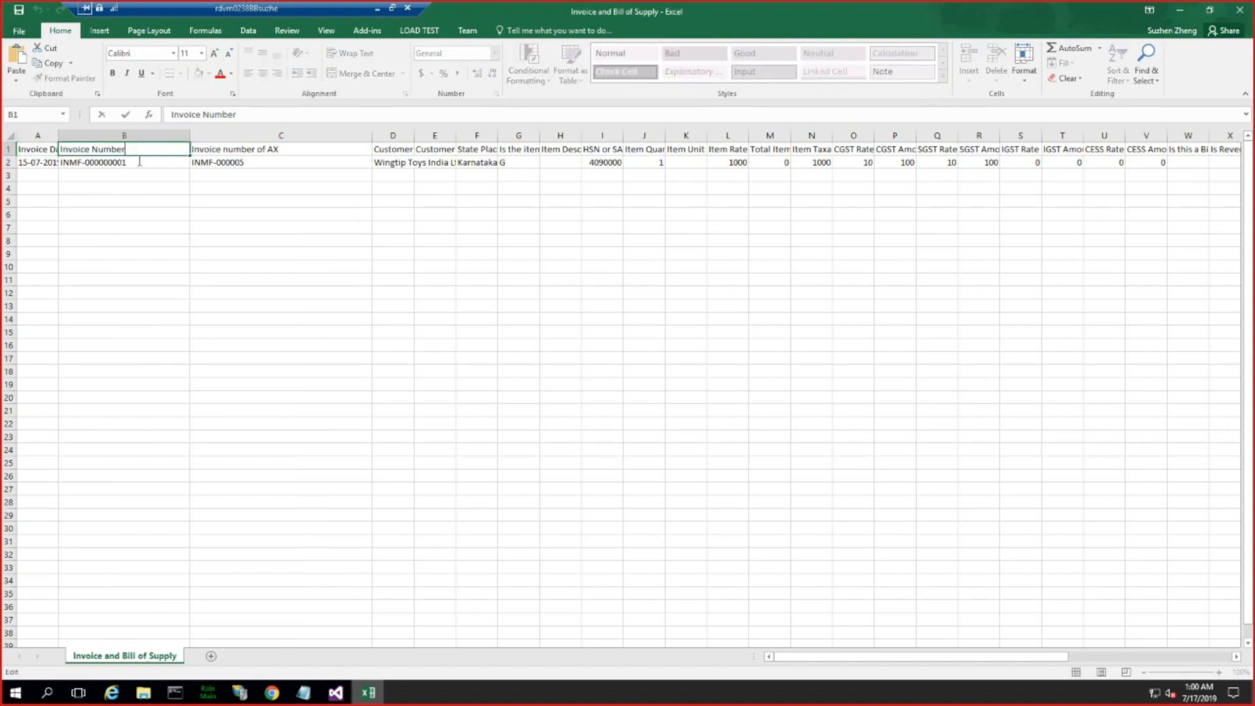
left_click(132, 163)
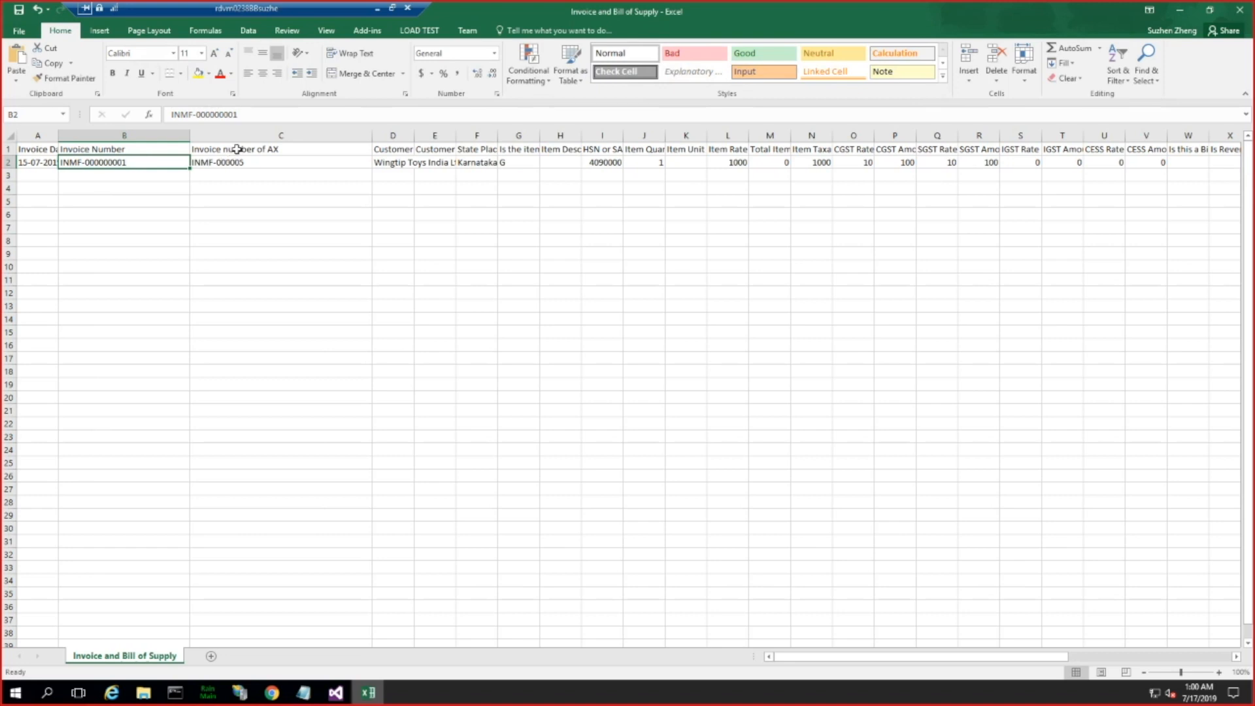
left_click_drag(236, 149, 247, 162)
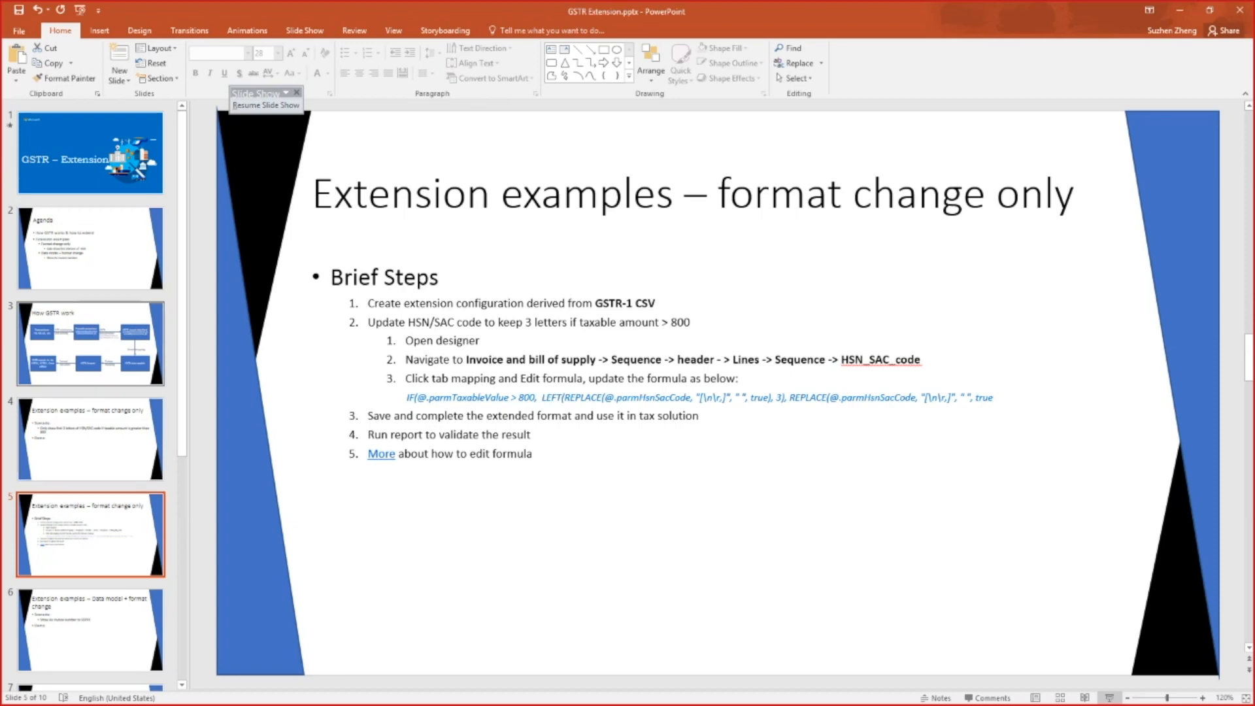
Step: Switch to the GSTR Extension presentation in PowerPoint and browse to the slides after the format change example
scroll(90, 393, "down", 3)
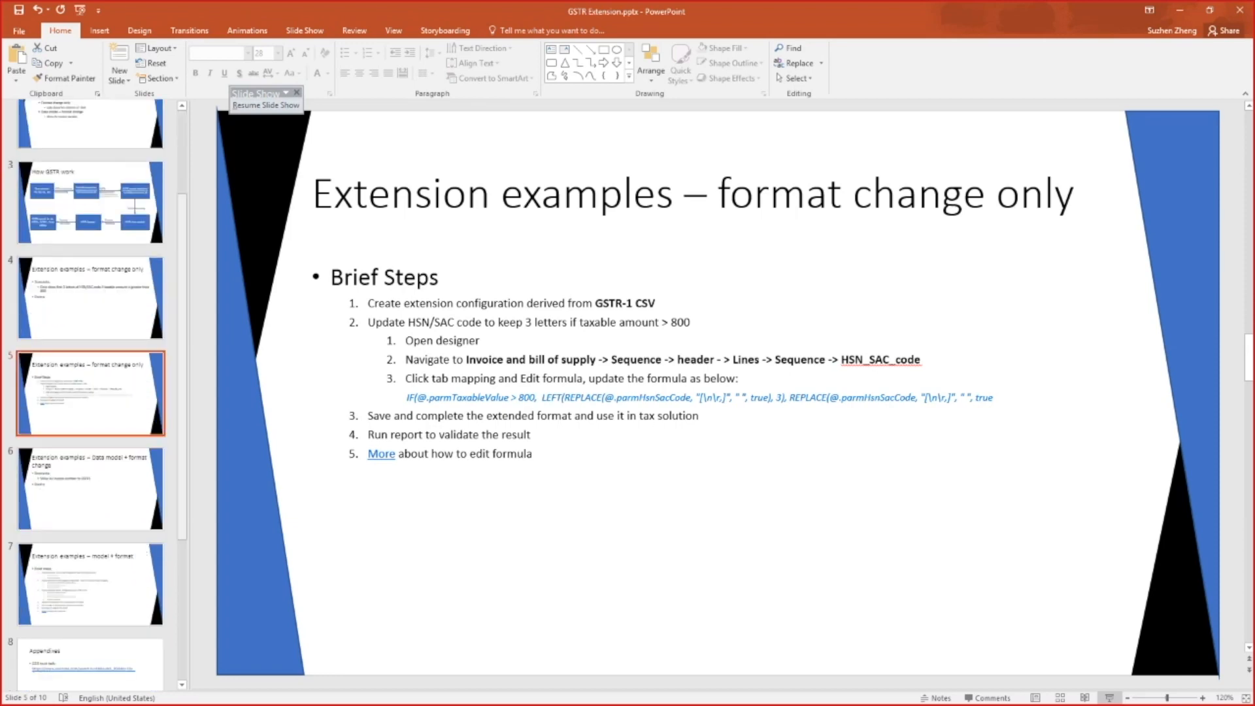